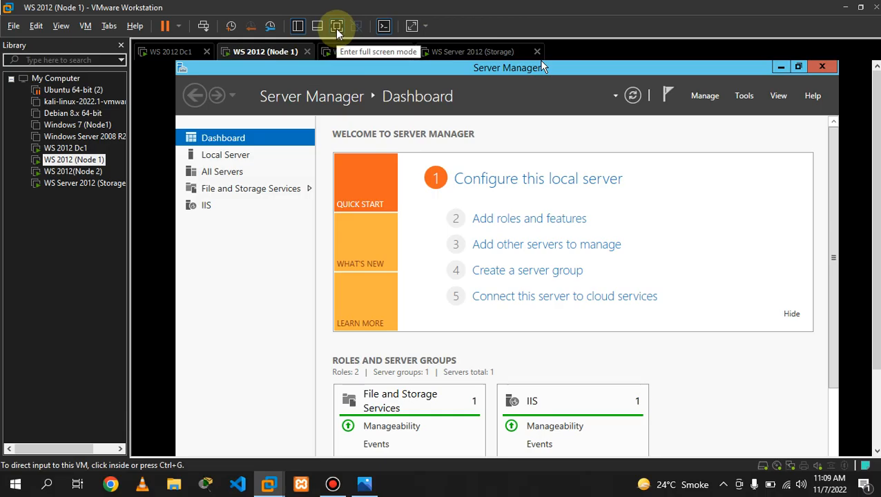
# - Go full screen, switch to the WS 2012 Dc1 machine, and refresh its desktop
pyautogui.click(336, 26)
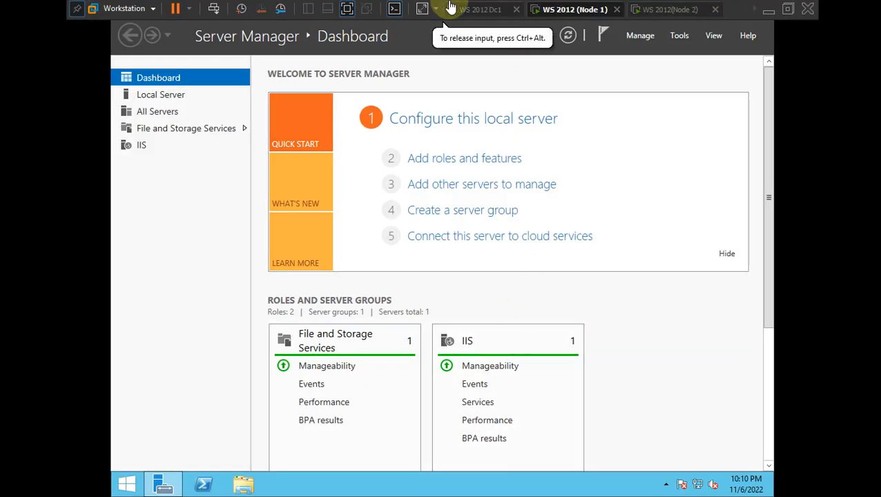
pyautogui.click(476, 9)
pyautogui.rightClick(419, 95)
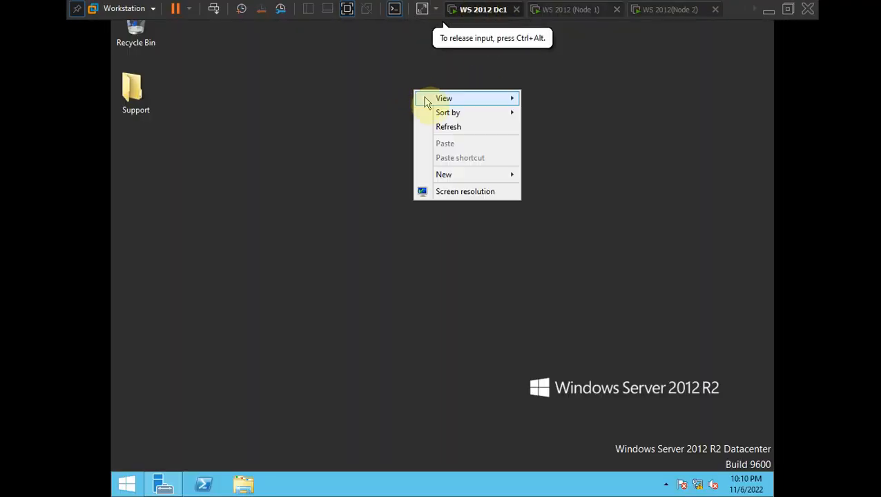
pyautogui.click(445, 129)
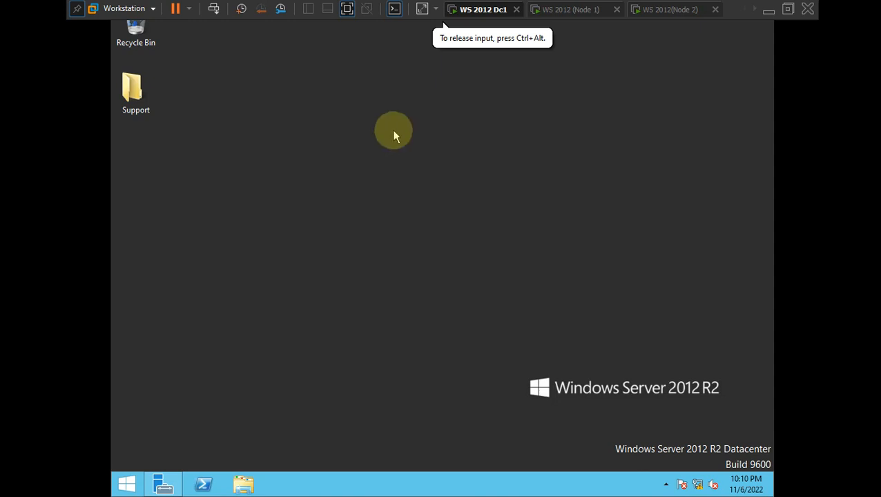
# - Open System Properties with sysdm.cpl and check the full computer name DC1.arslan.com
pyautogui.press('super+r')
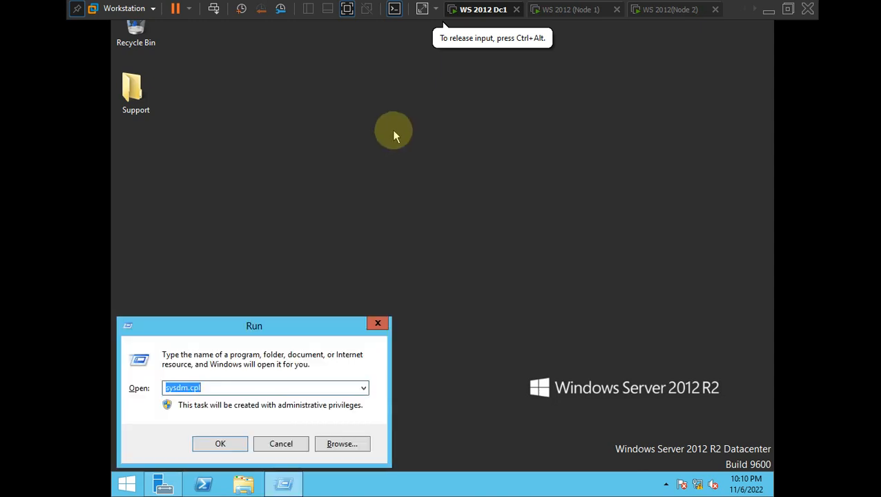
pyautogui.press('Return')
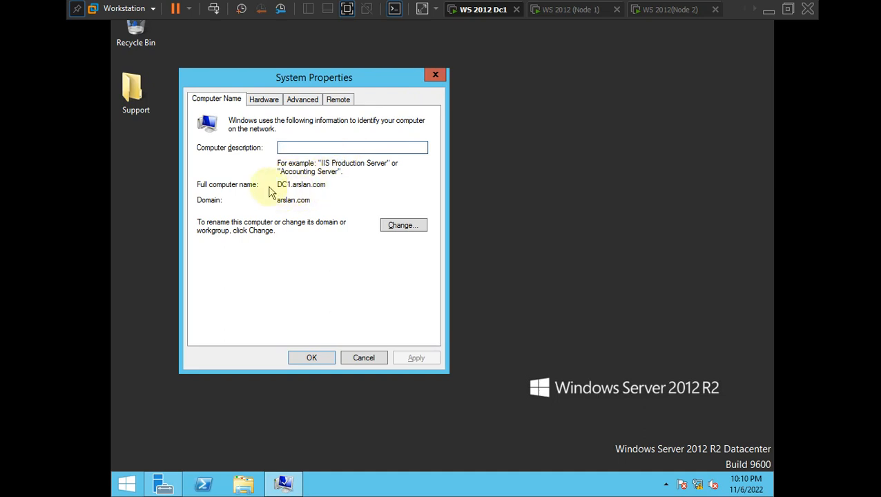
pyautogui.moveTo(291, 183); pyautogui.dragTo(327, 200)
pyautogui.click(325, 185)
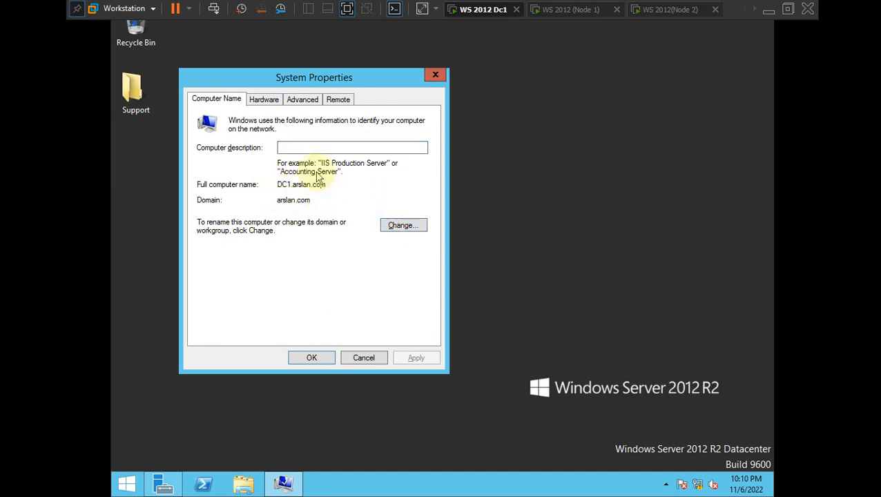
# - Get past the domain controller warning to the rename dialog, then cancel, keeping the name DC1
pyautogui.click(394, 225)
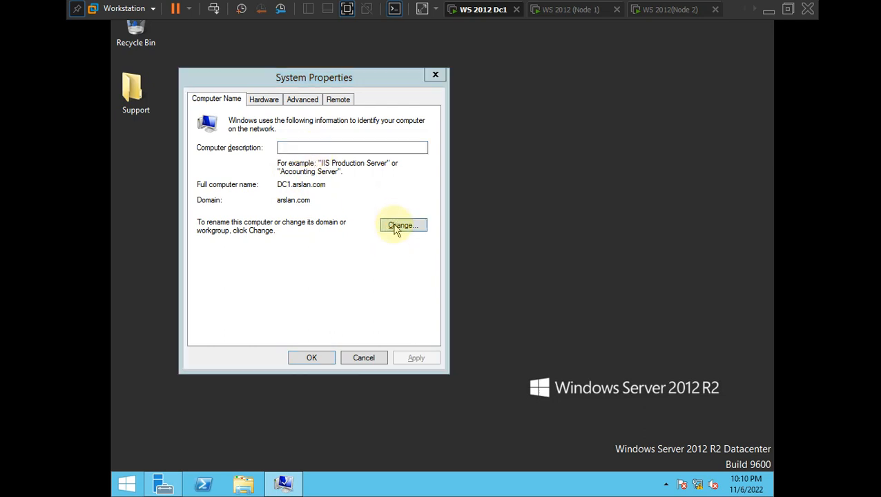
pyautogui.click(501, 312)
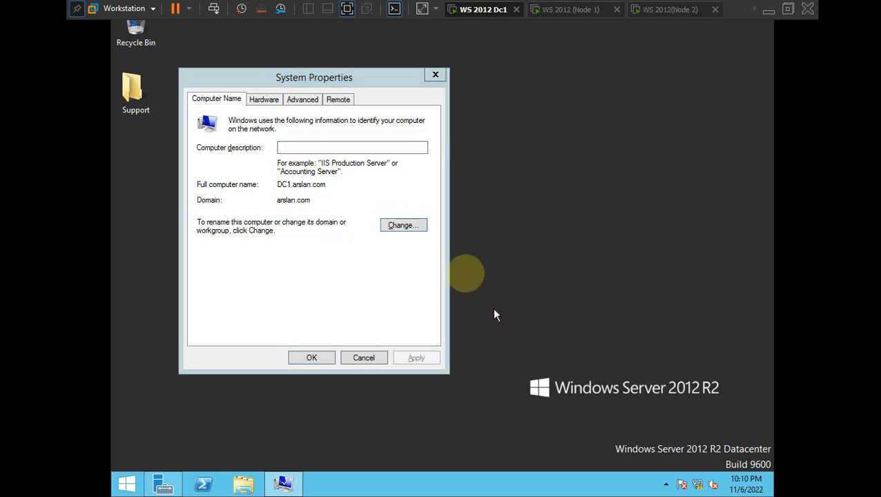
pyautogui.click(251, 176)
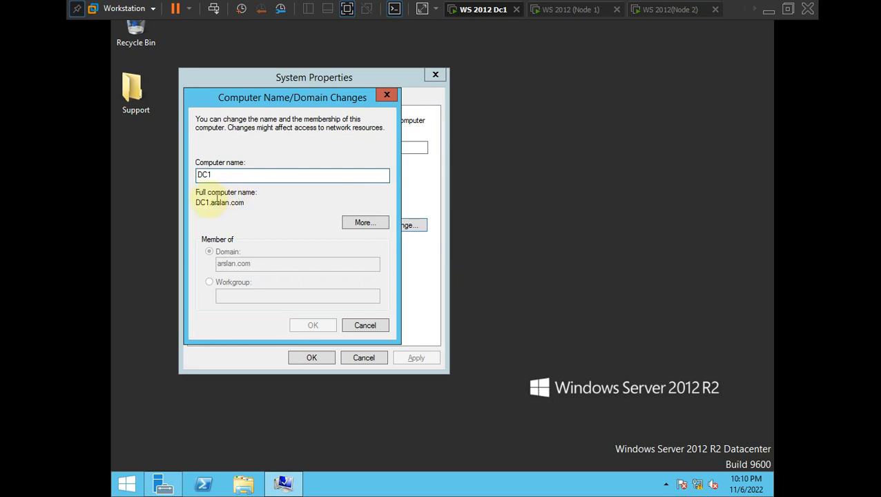
pyautogui.click(365, 327)
pyautogui.click(364, 358)
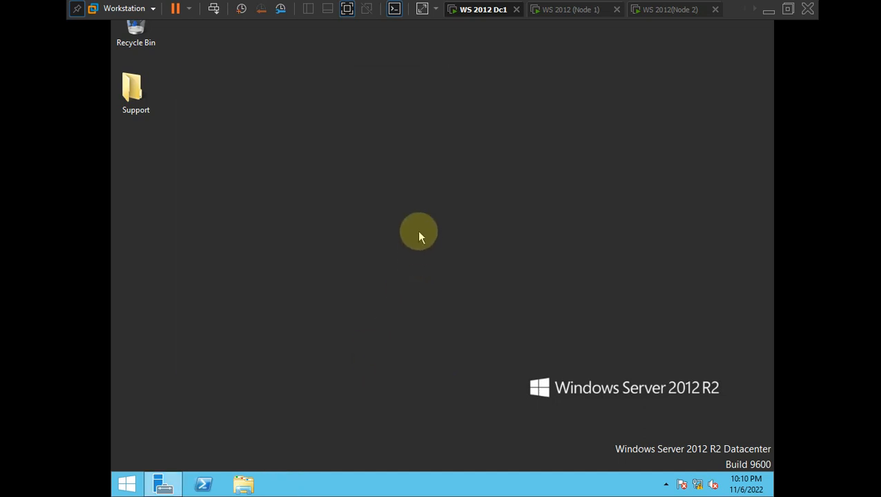
pyautogui.press('super+r')
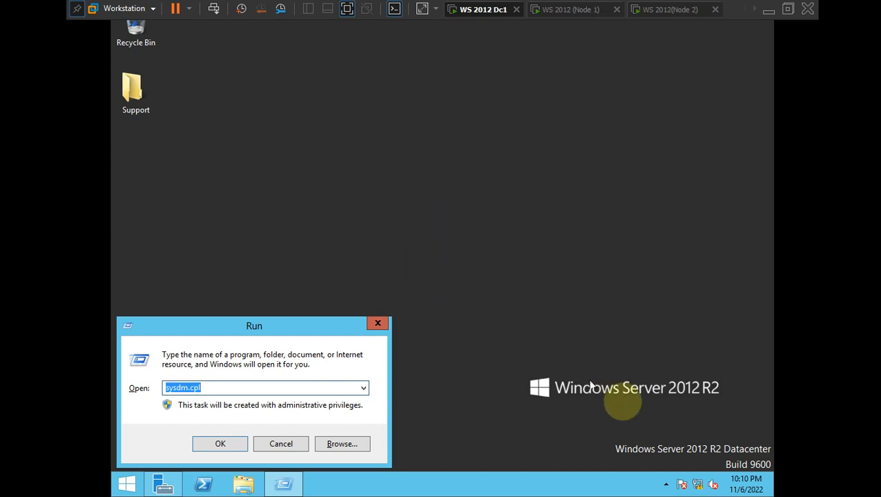
pyautogui.click(698, 486)
# - Open the Ethernet0 adapter's properties from Network and Sharing Center
pyautogui.rightClick(698, 485)
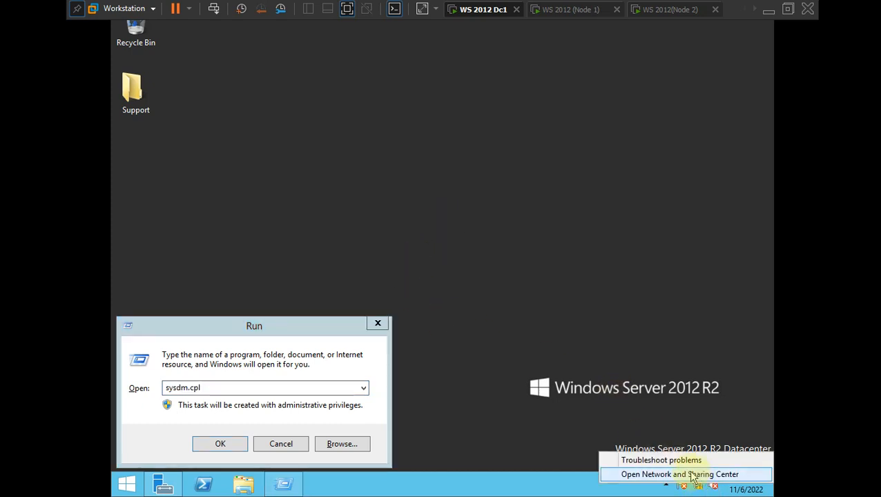
pyautogui.click(691, 475)
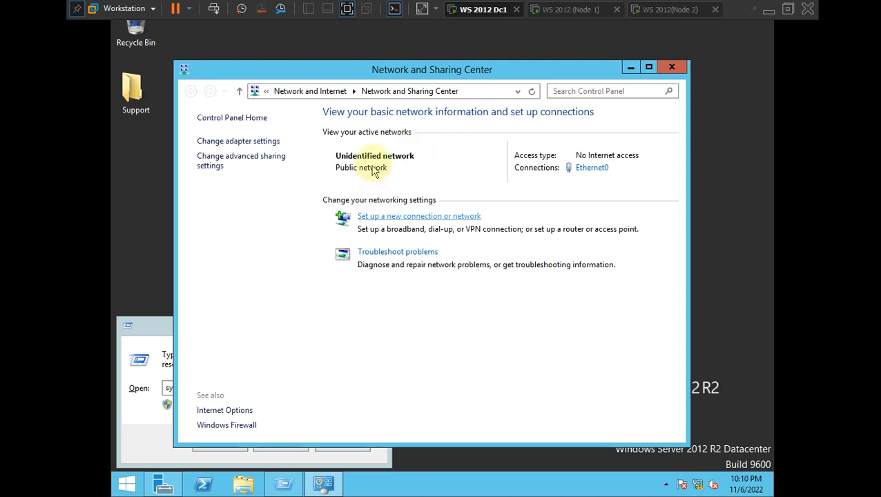
pyautogui.click(255, 141)
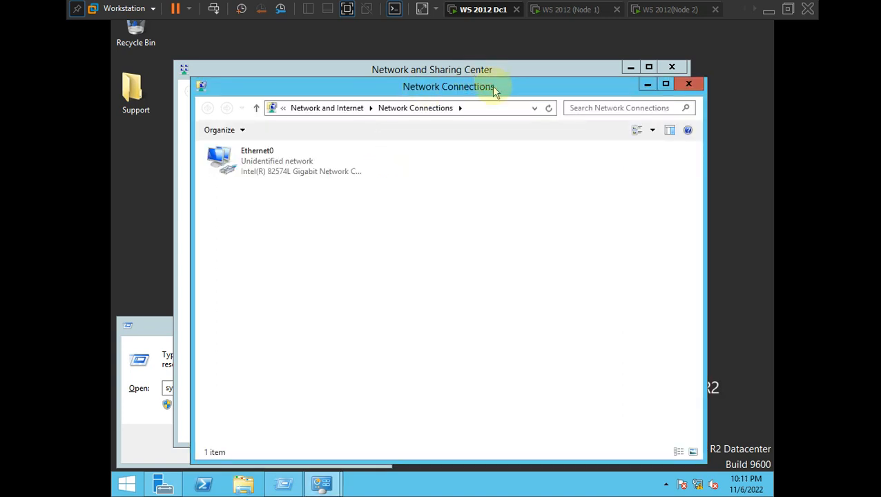
pyautogui.moveTo(495, 91); pyautogui.dragTo(491, 51)
pyautogui.click(285, 122)
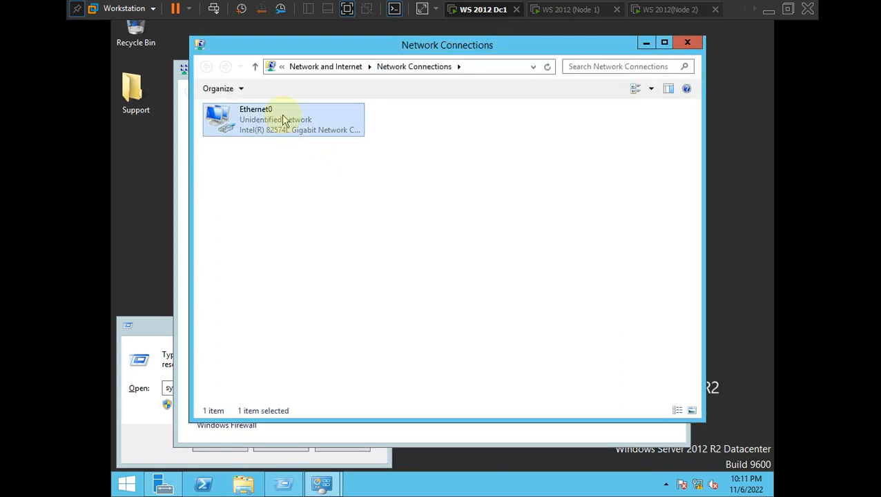
pyautogui.rightClick(283, 116)
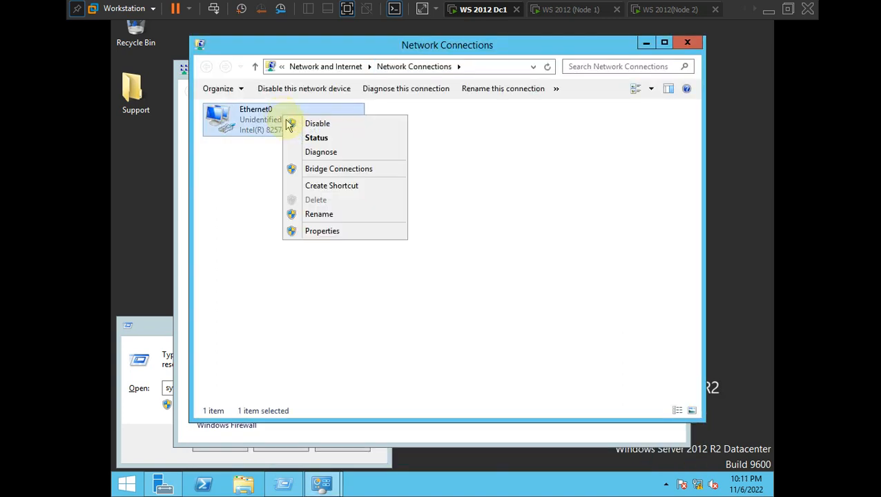
pyautogui.click(317, 232)
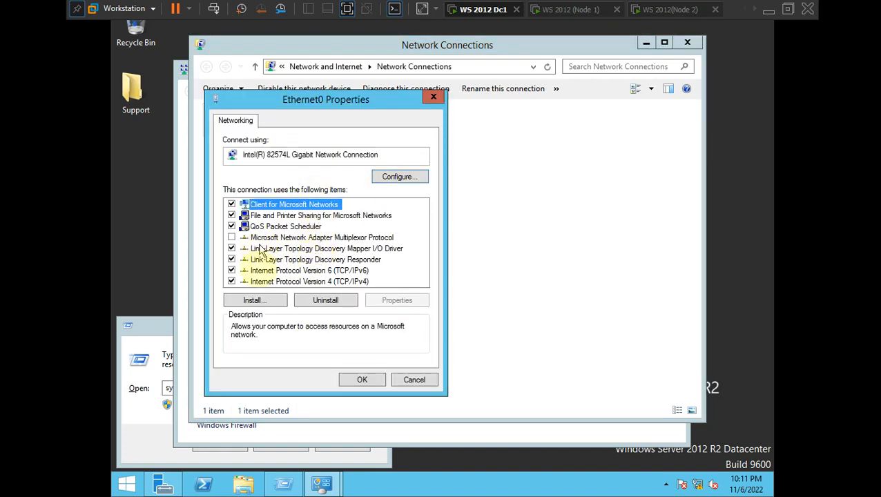
# - Set Ethernet0's IPv4 preferred DNS server to 192.168.1.100 and save
pyautogui.doubleClick(301, 282)
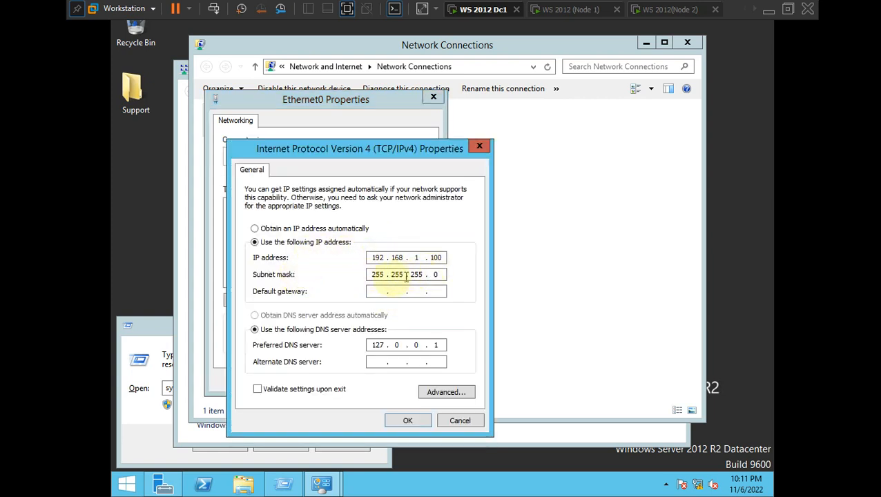
pyautogui.doubleClick(387, 344)
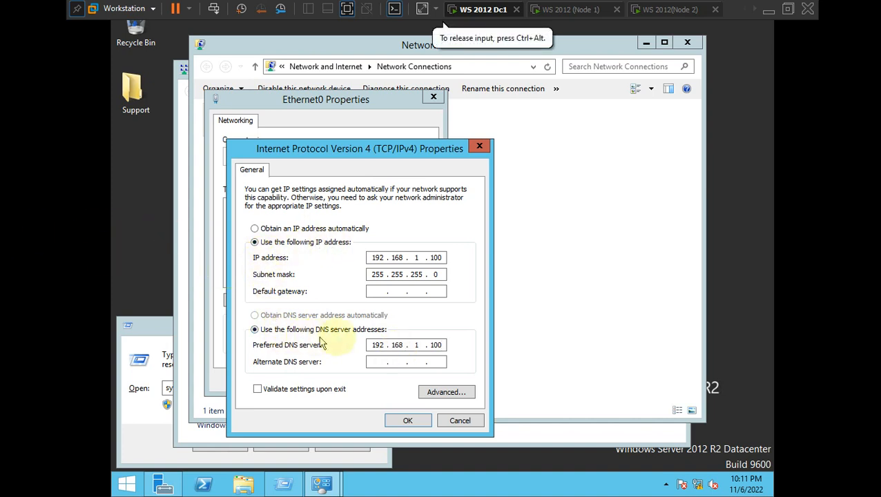
pyautogui.click(402, 427)
pyautogui.click(361, 380)
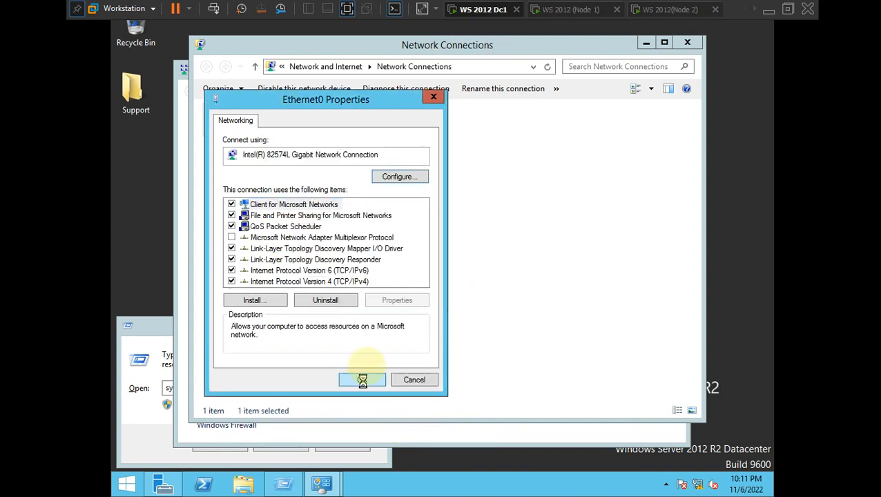
# - Minimize Network Connections and switch to the WS 2012 (Node 1) machine
pyautogui.click(379, 181)
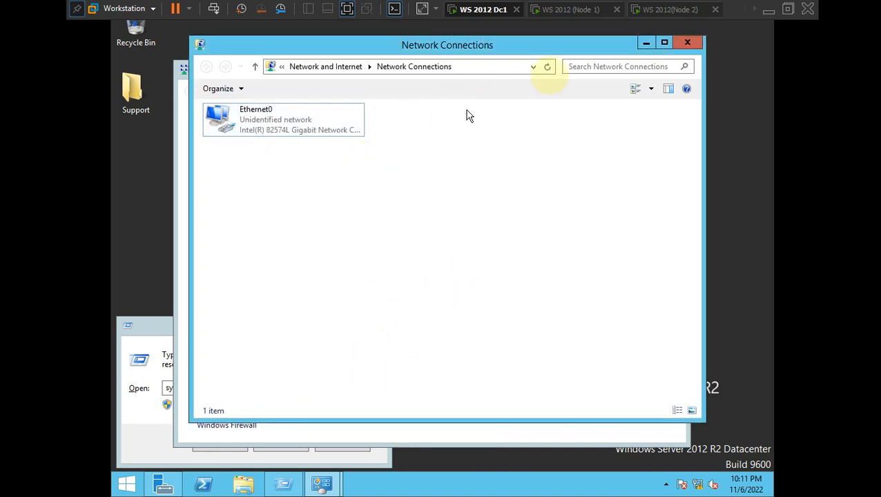
pyautogui.click(645, 43)
pyautogui.click(570, 10)
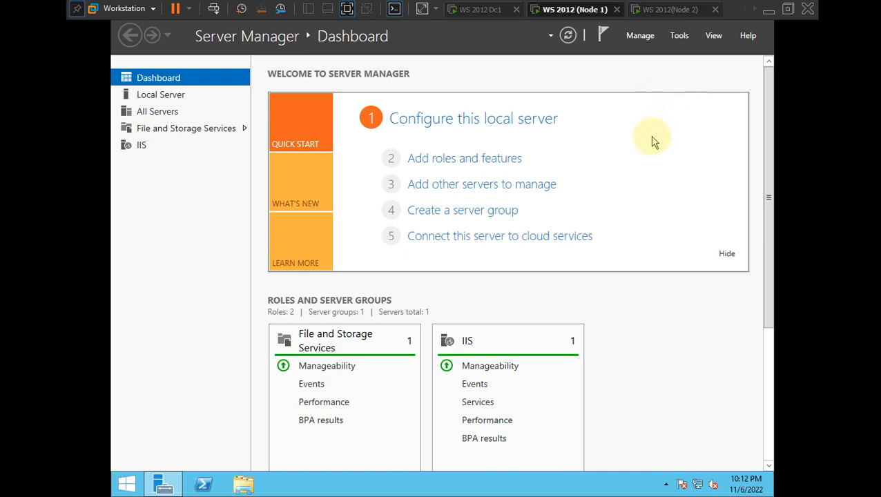
# - Open System Properties on Node 1 via the Run prompt
pyautogui.press('super+r')
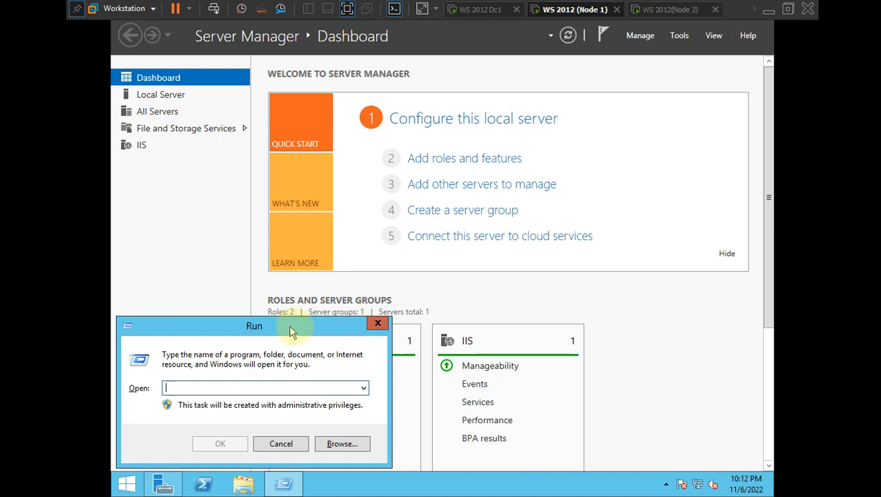
pyautogui.moveTo(288, 325); pyautogui.dragTo(312, 303)
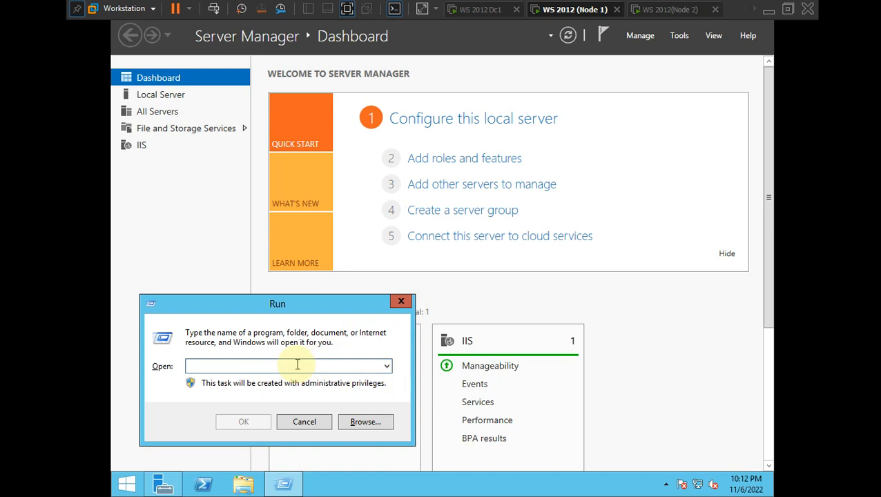
pyautogui.write('sysdm.cpl')
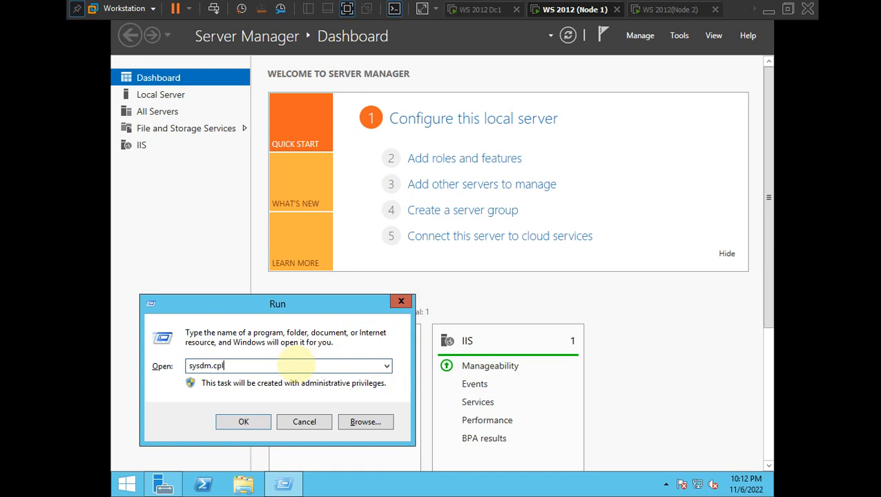
pyautogui.press('Return')
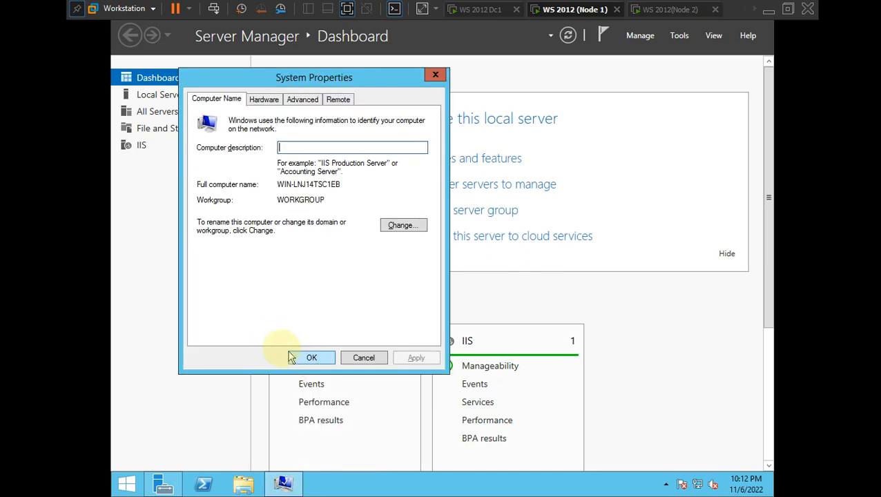
pyautogui.moveTo(249, 76); pyautogui.dragTo(307, 81)
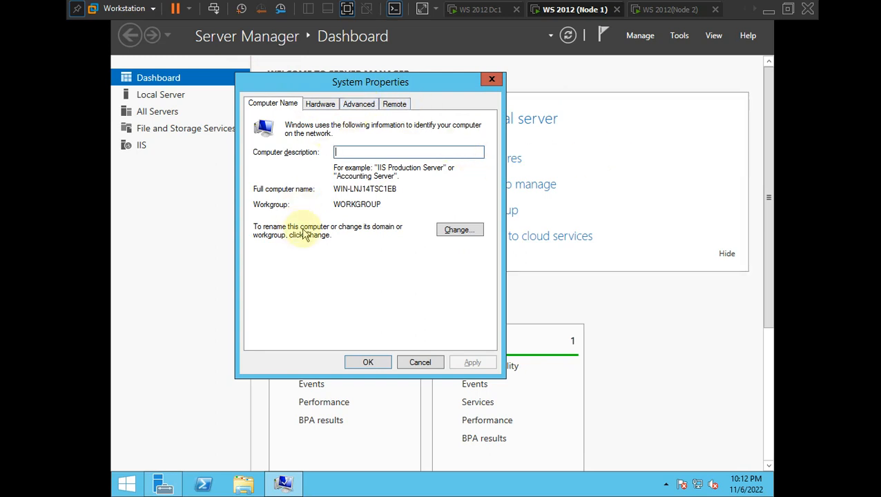
pyautogui.click(324, 105)
pyautogui.click(254, 107)
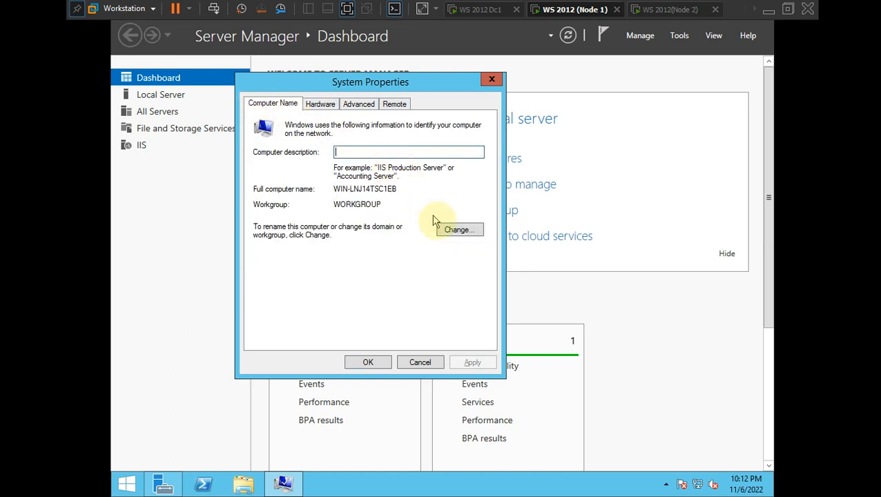
# - Rename the computer to Node1 and restart now to apply it
pyautogui.click(455, 231)
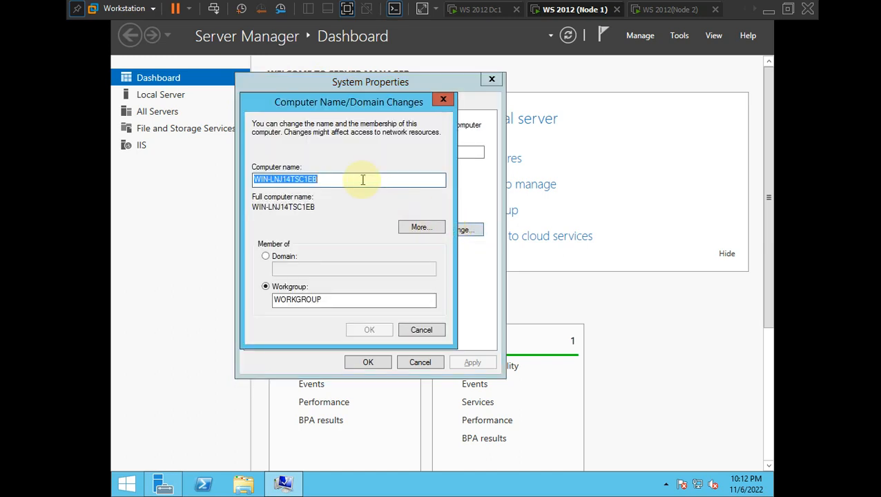
pyautogui.press('BackSpace')
pyautogui.write('Node1')
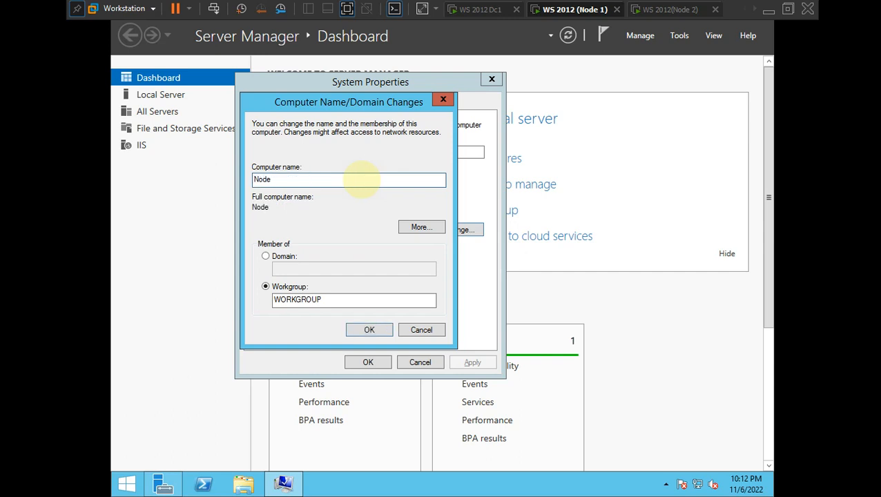
pyautogui.click(360, 331)
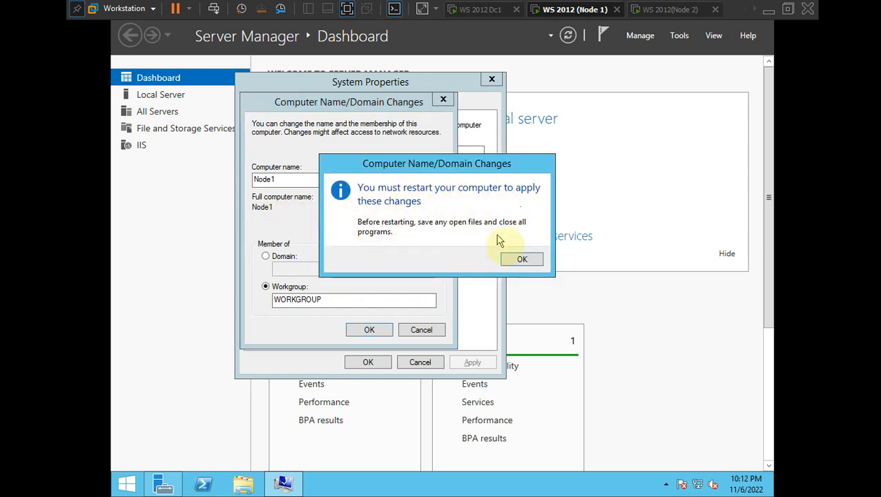
pyautogui.click(519, 261)
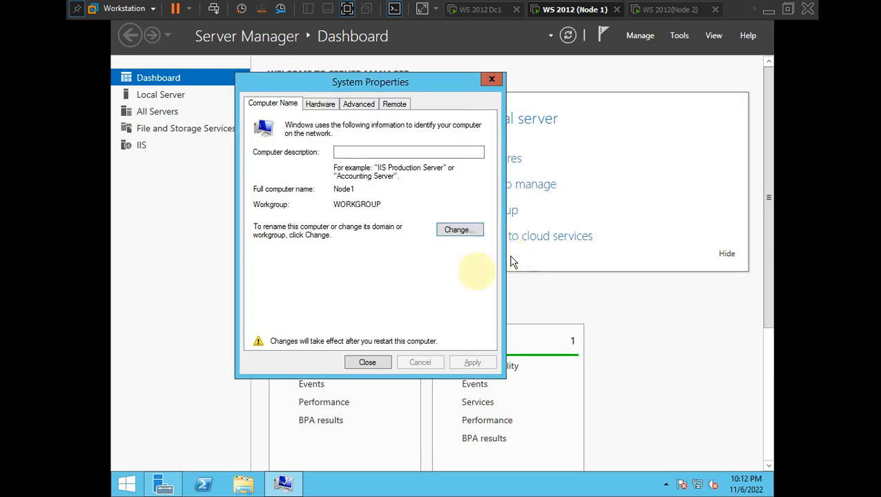
pyautogui.click(372, 365)
pyautogui.click(437, 258)
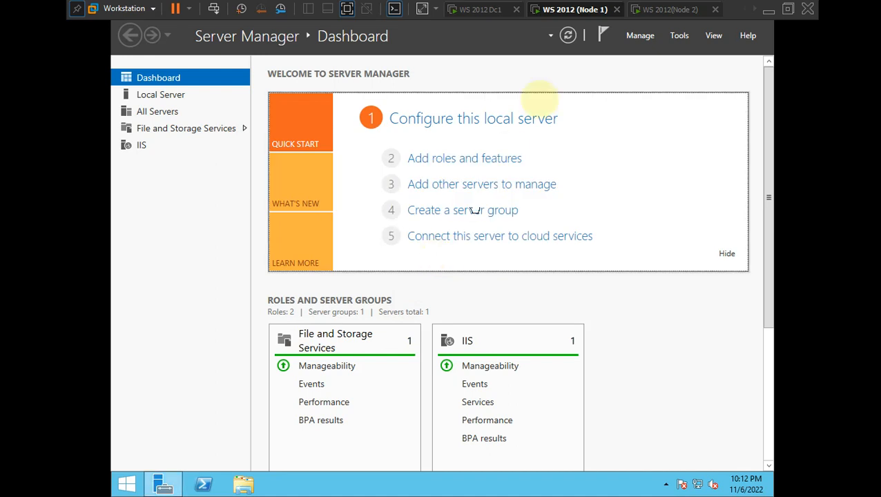
# - Switch to the Node 2 machine and open System Properties with sysdm
pyautogui.click(659, 10)
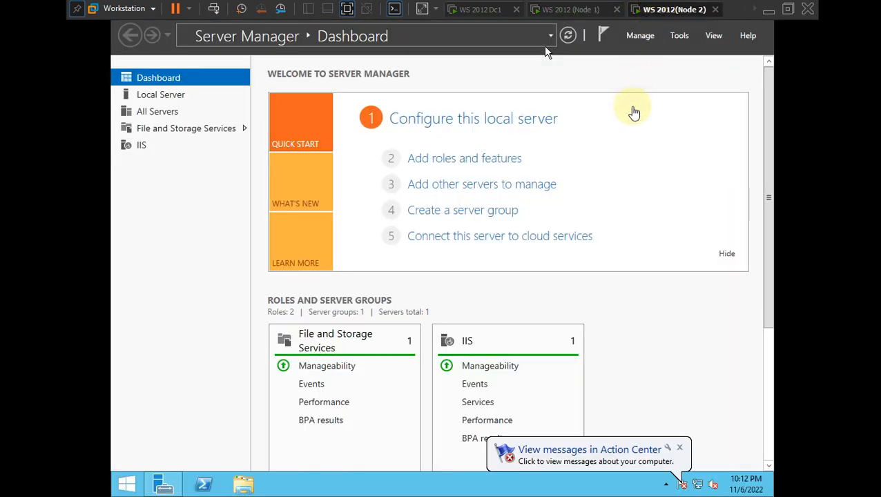
pyautogui.click(552, 96)
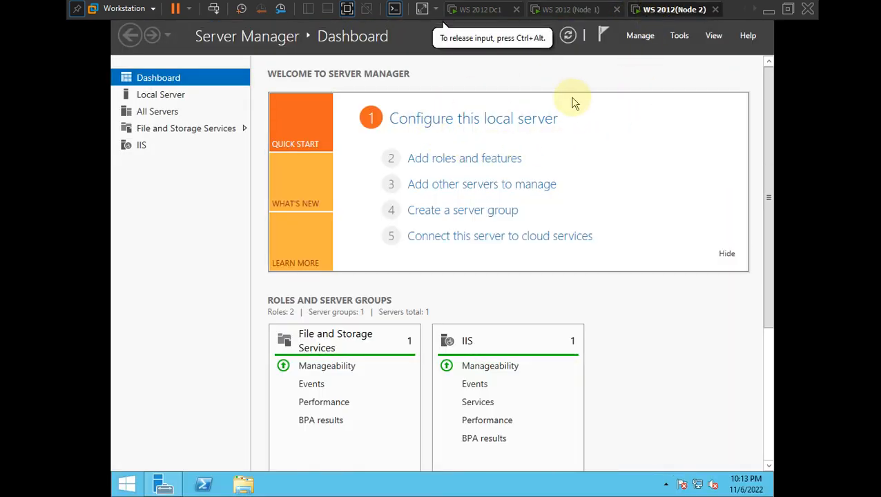
pyautogui.press('super+r')
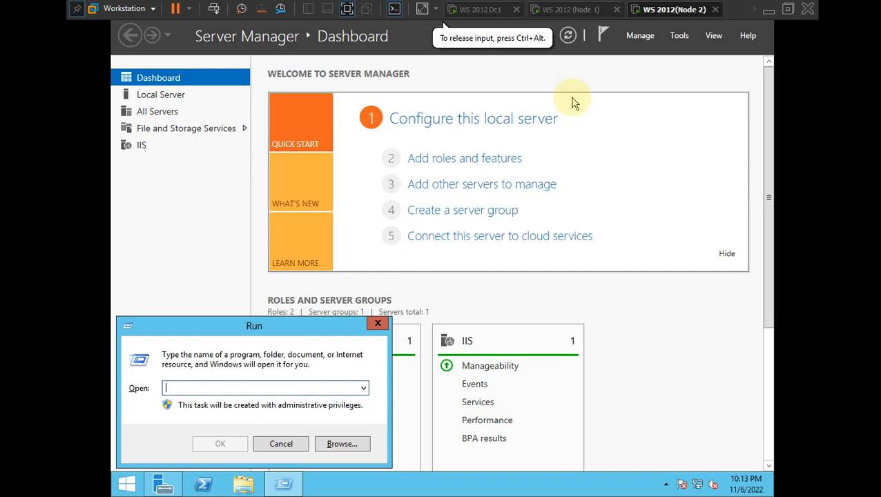
pyautogui.write('sysdm.cpl')
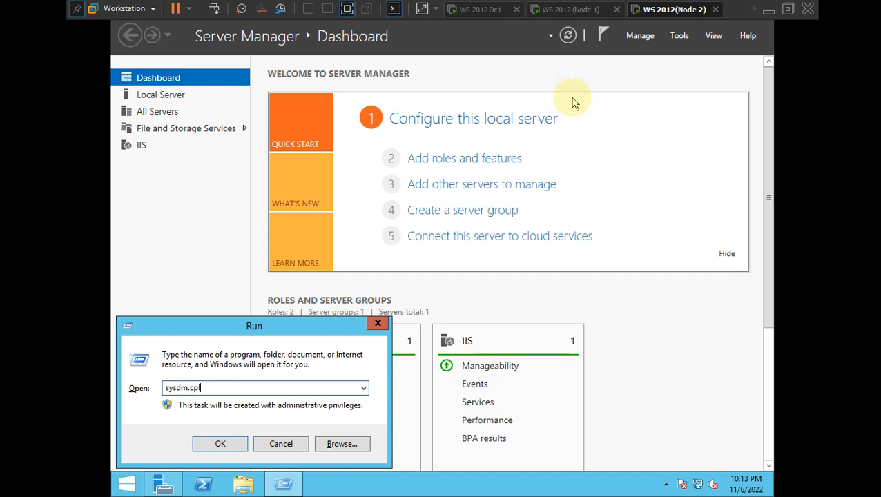
pyautogui.press('Return')
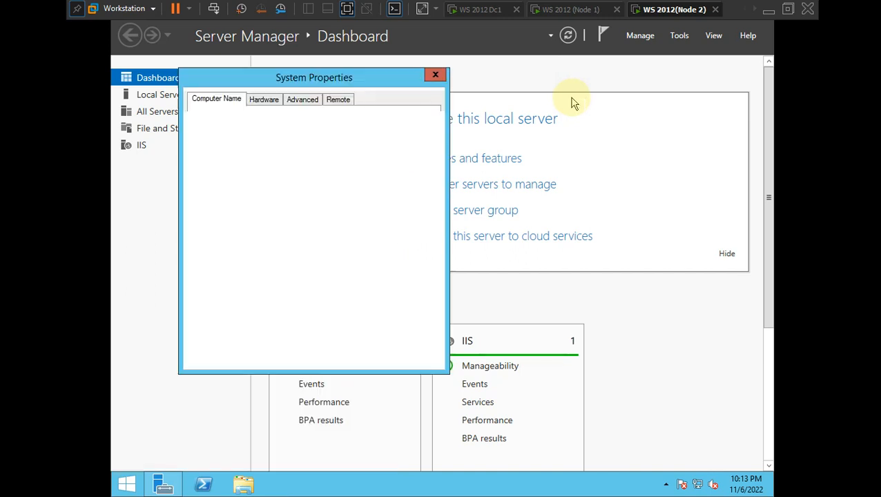
# - Try renaming the computer to 'Node 2', dismiss the invalid-character error, and cancel
pyautogui.click(401, 225)
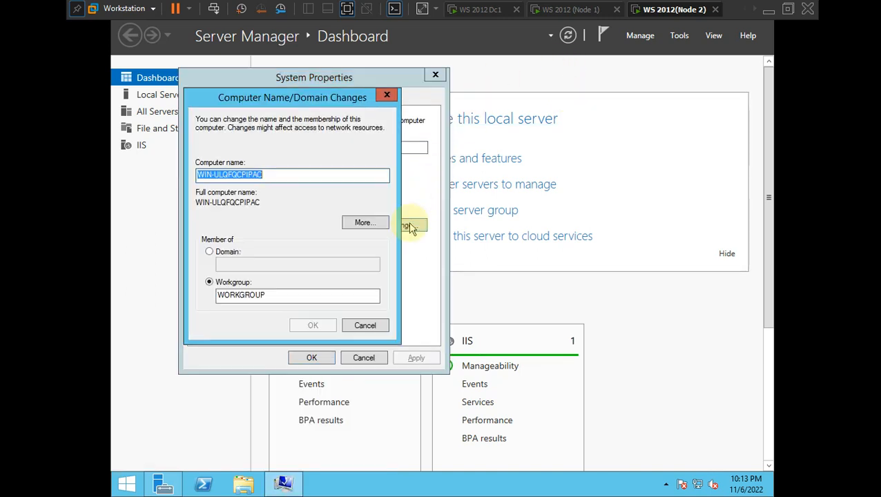
pyautogui.click(308, 178)
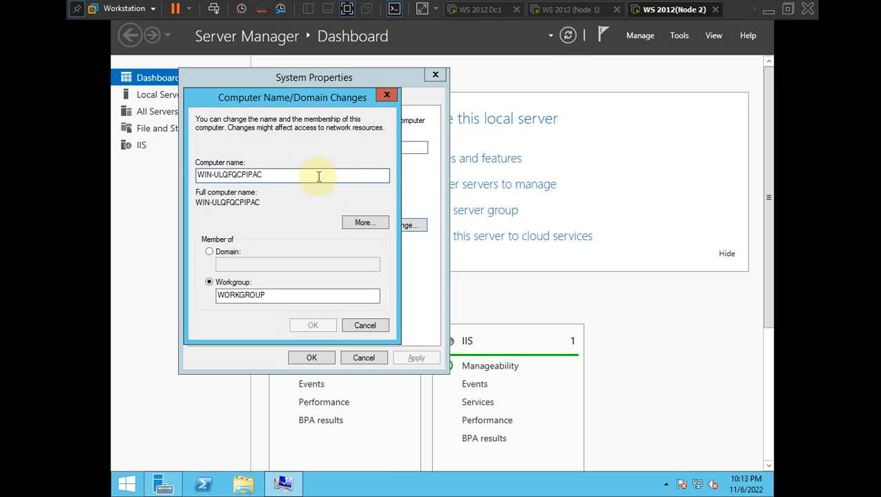
pyautogui.hotkey('ctrl', 'a')
pyautogui.press('BackSpace')
pyautogui.write('No')
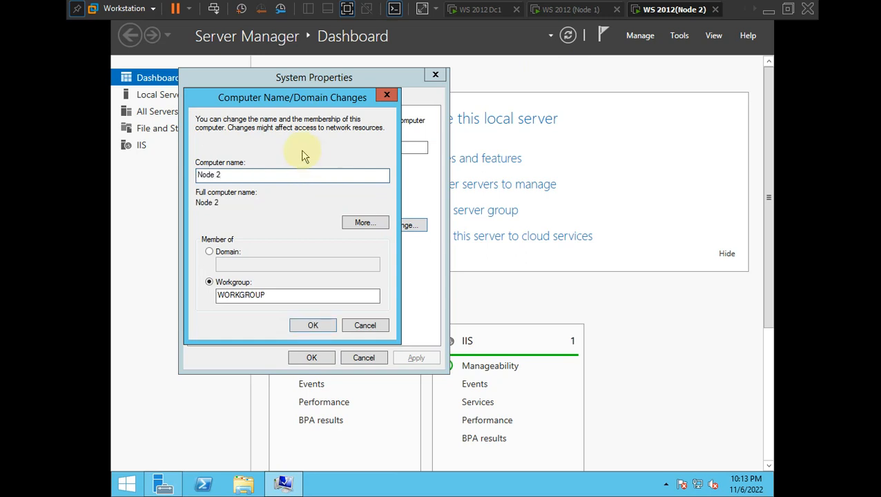
pyautogui.click(310, 326)
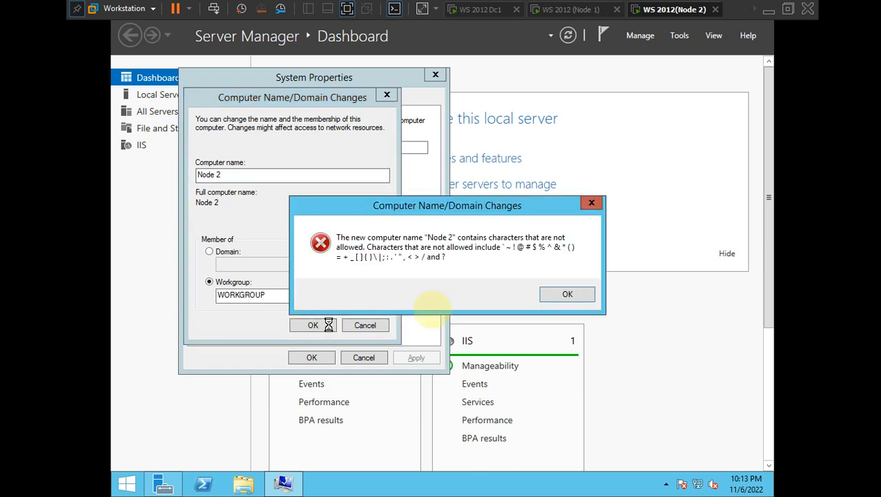
pyautogui.click(567, 295)
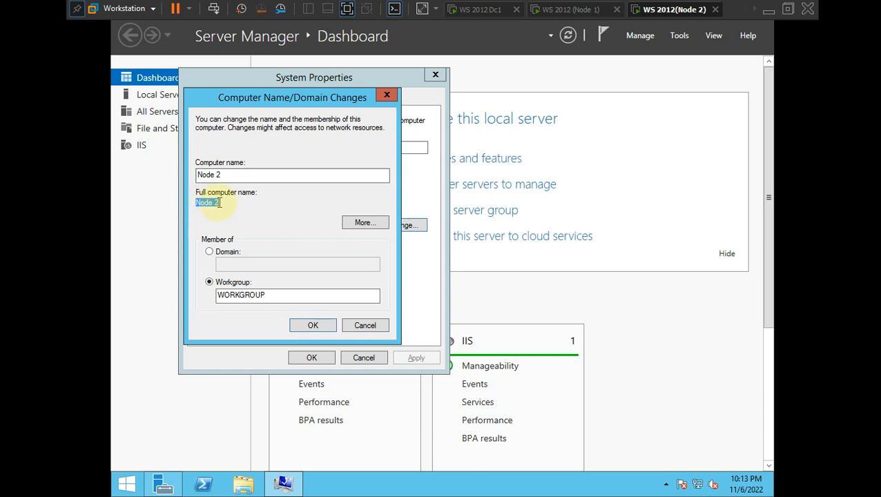
pyautogui.click(366, 326)
pyautogui.click(366, 358)
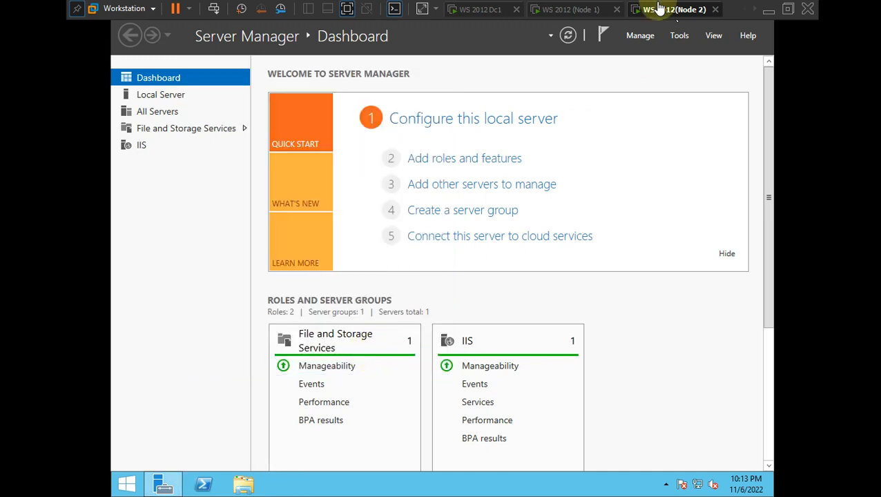
# - Switch to the third server machine and open System Properties with sysdm.cpl
pyautogui.click(755, 10)
pyautogui.click(683, 9)
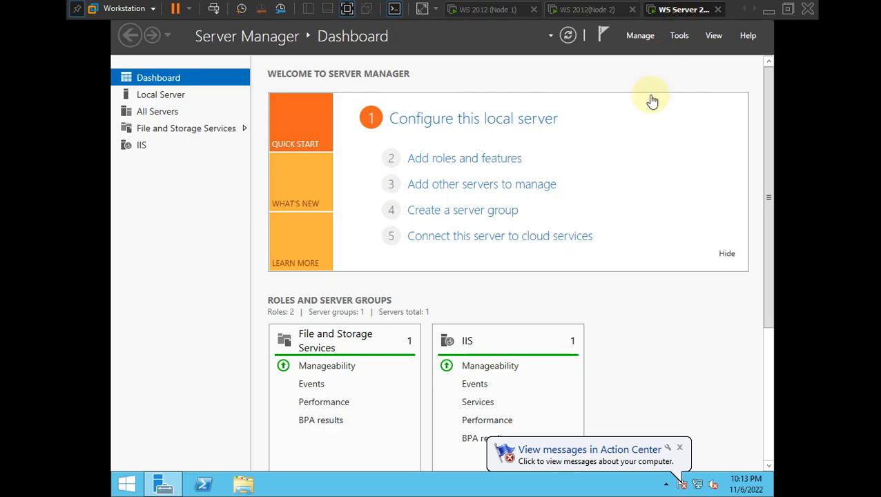
pyautogui.click(688, 110)
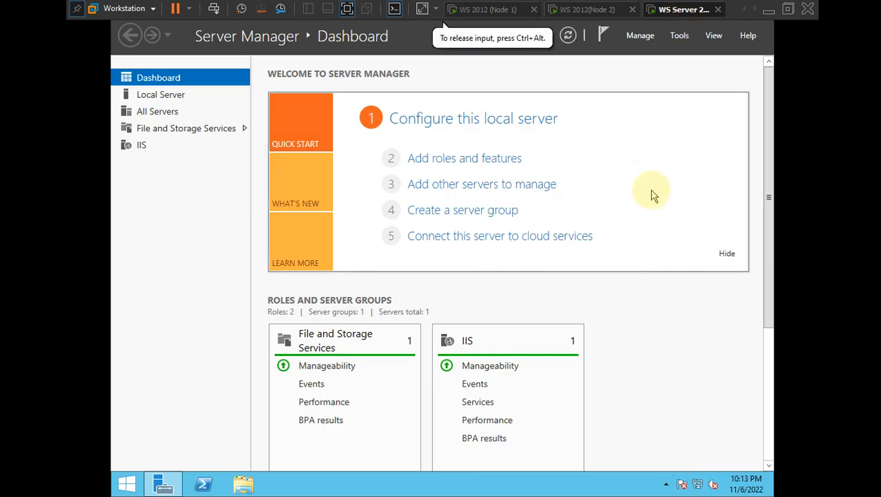
pyautogui.press('super+r')
pyautogui.write('s')
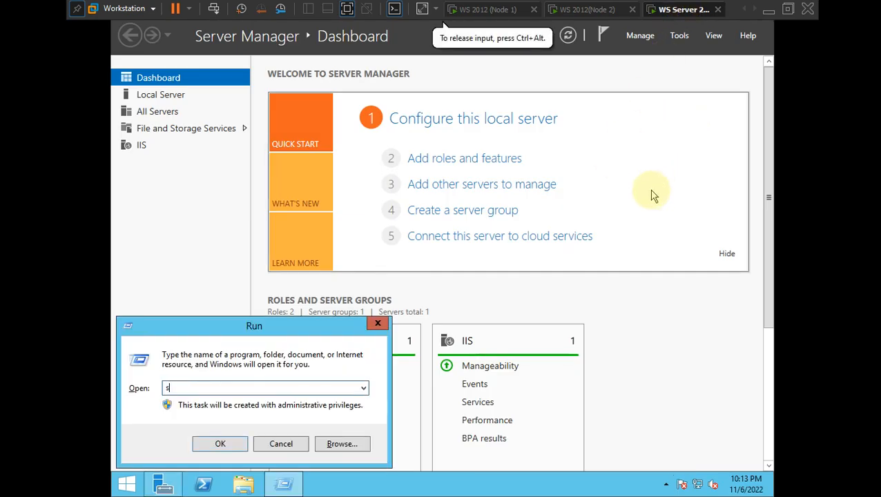
pyautogui.write('ysdm.cp')
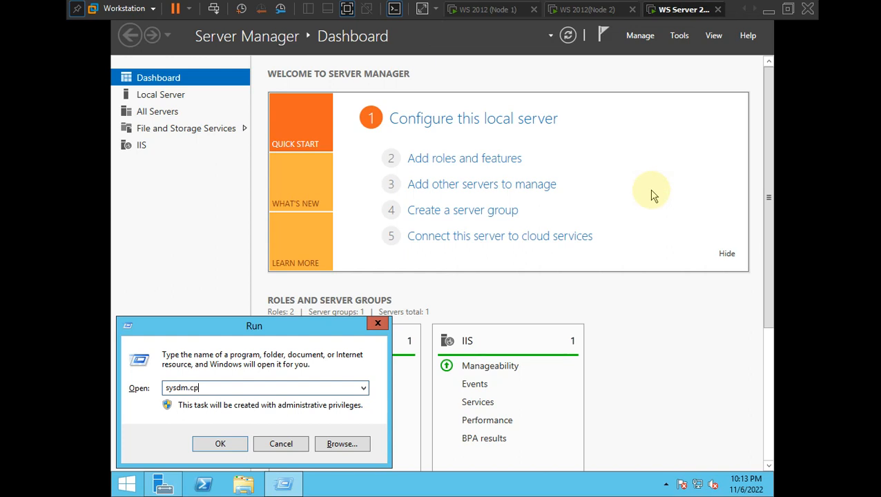
pyautogui.write('l')
pyautogui.press('Return')
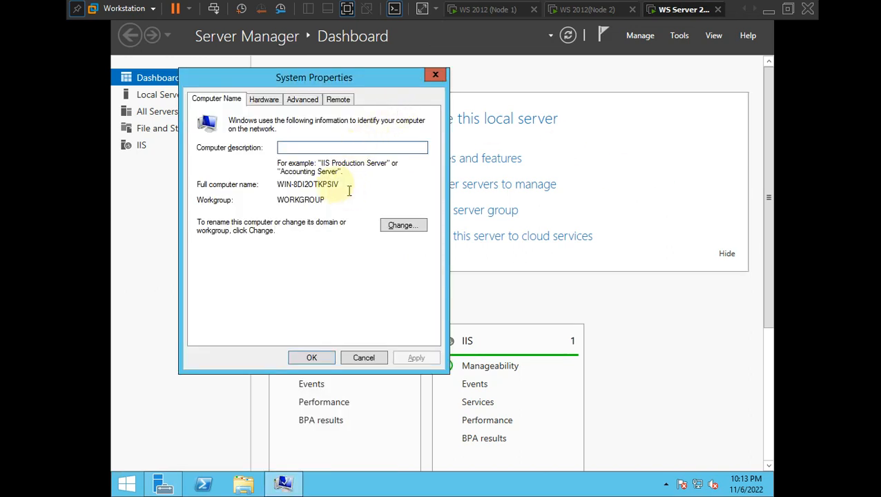
# - Start a rename, cancel it unchanged, and refresh the Server Manager dashboard
pyautogui.click(413, 233)
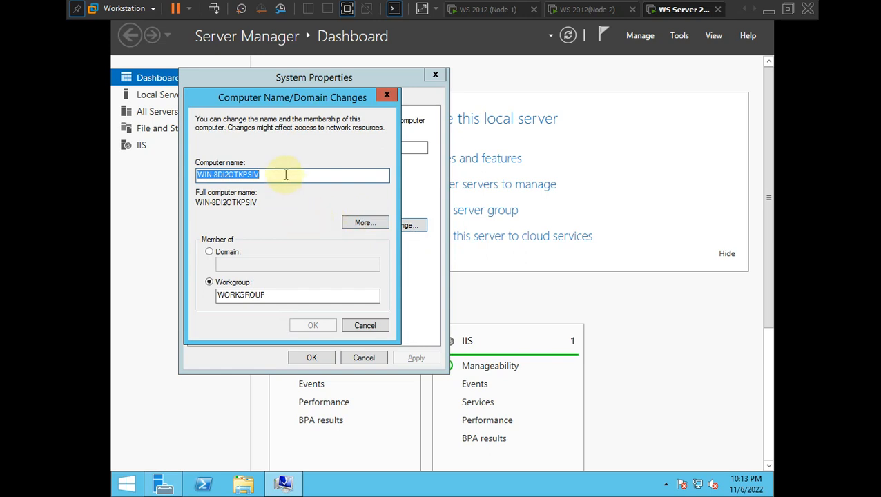
pyautogui.press('BackSpace')
pyautogui.write('St')
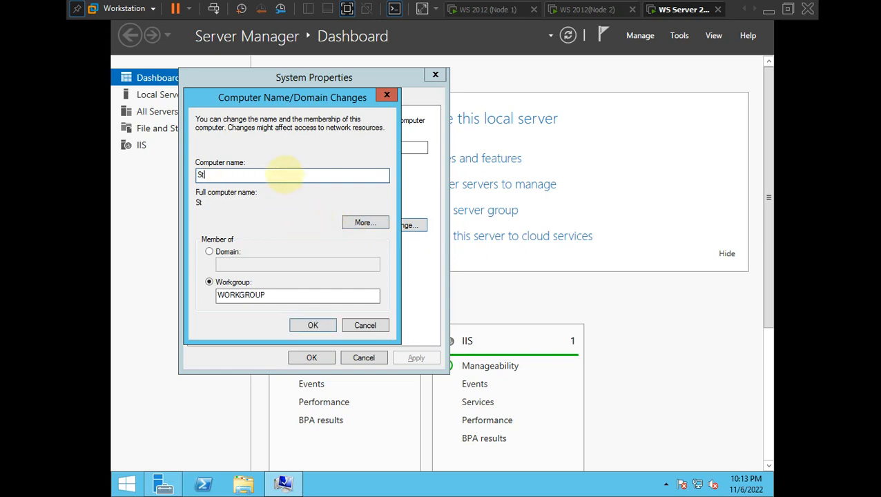
pyautogui.click(356, 325)
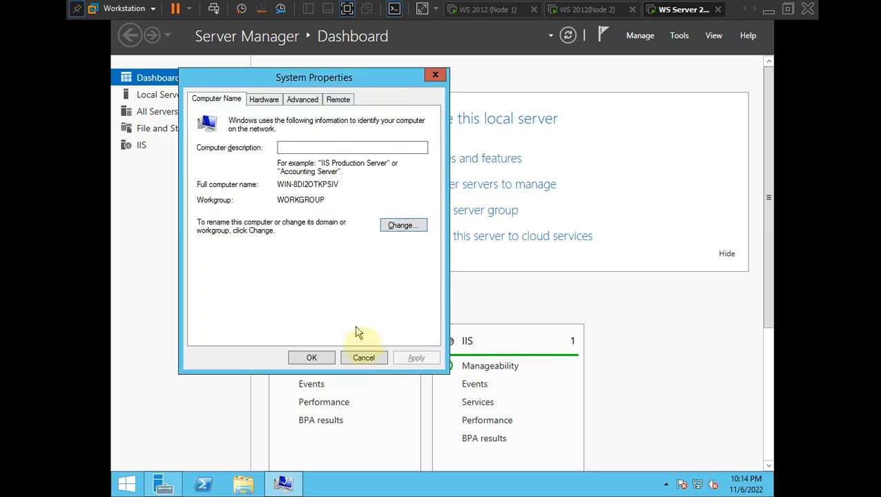
pyautogui.click(364, 357)
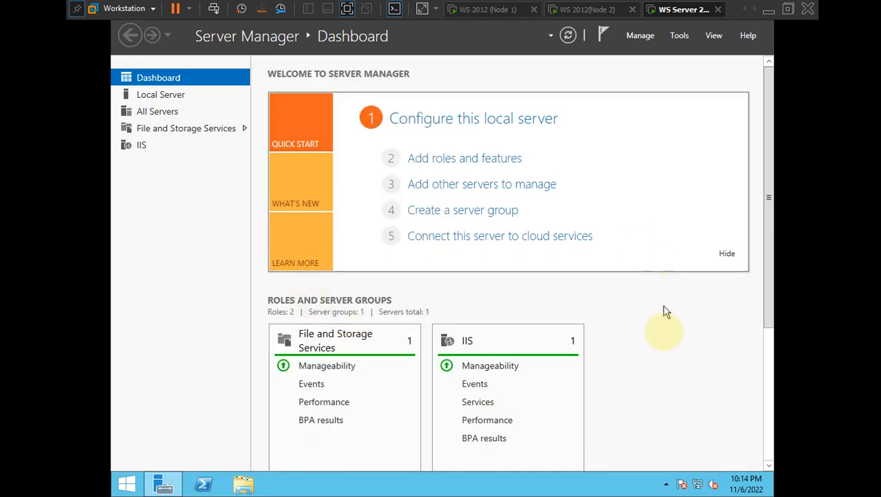
pyautogui.click(568, 36)
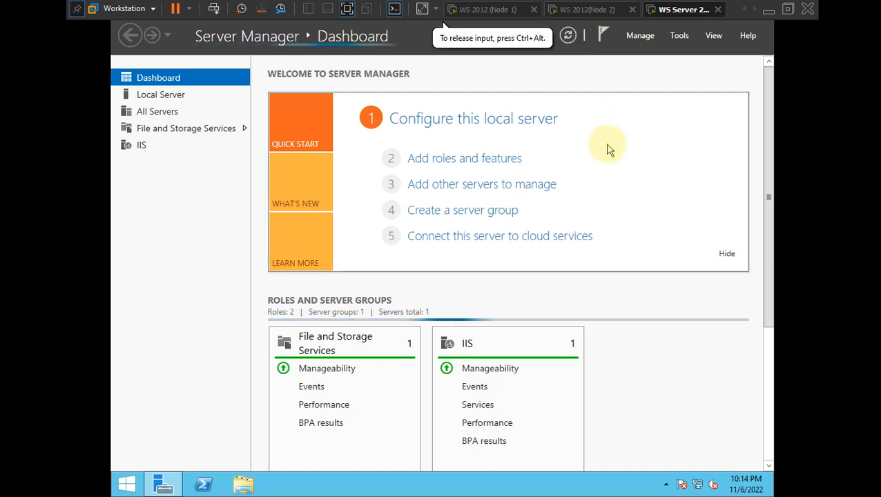
# - Reopen System Properties by running sysdm.cpl again
pyautogui.press('super+r')
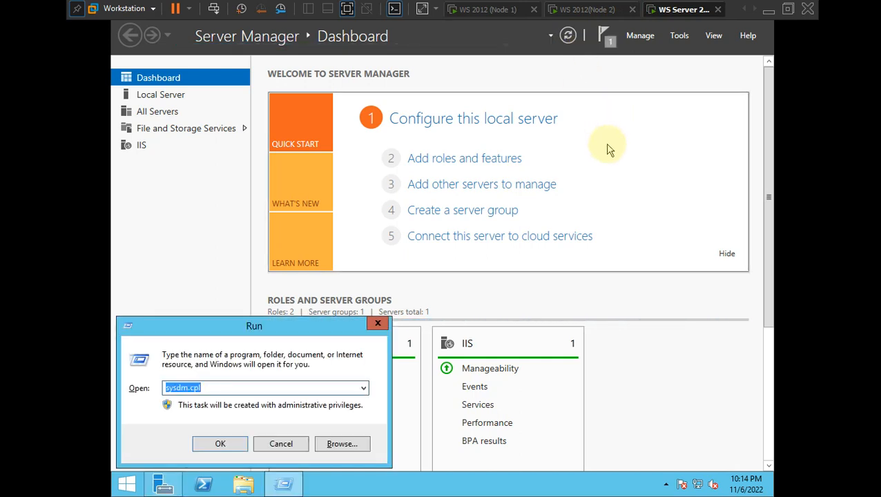
pyautogui.press('BackSpace')
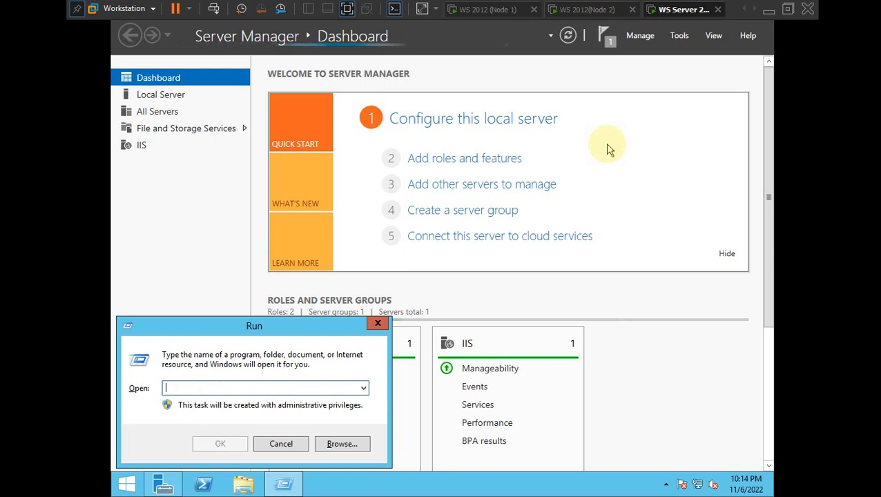
pyautogui.write('sysdm')
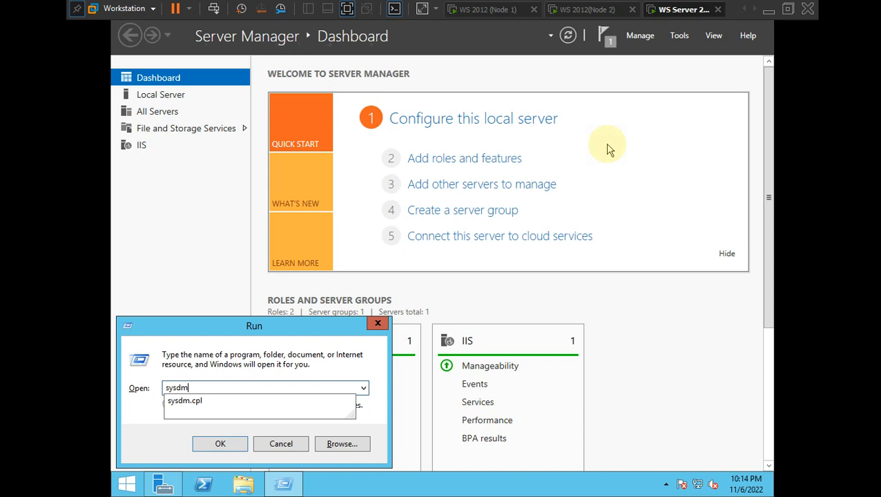
pyautogui.write('.cpl')
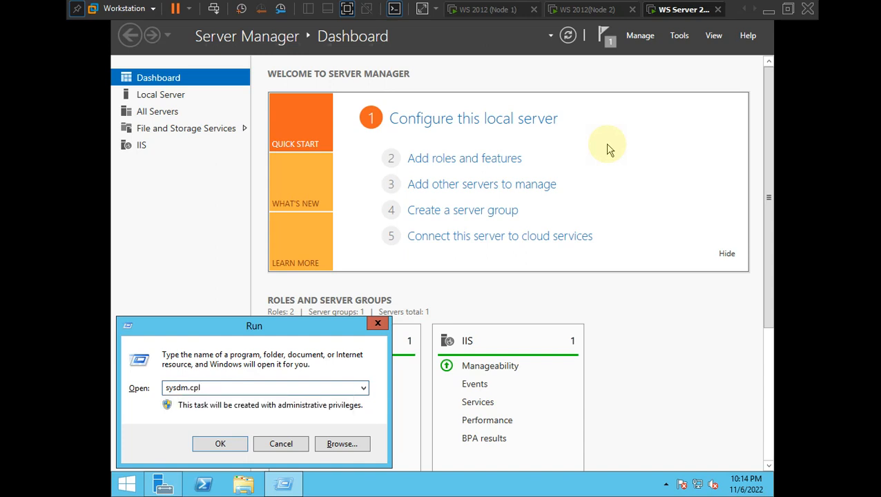
pyautogui.press('Return')
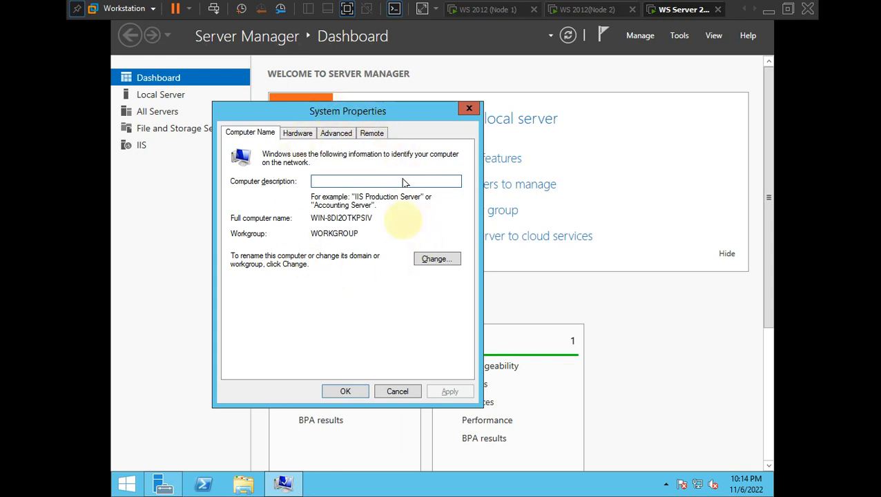
# - Change the computer name to Storage in WORKGROUP and restart the server immediately
pyautogui.click(428, 259)
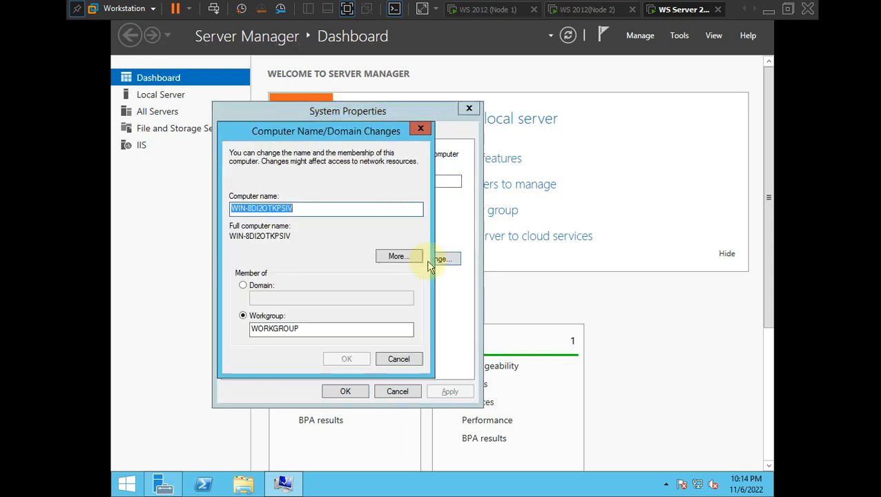
pyautogui.click(309, 208)
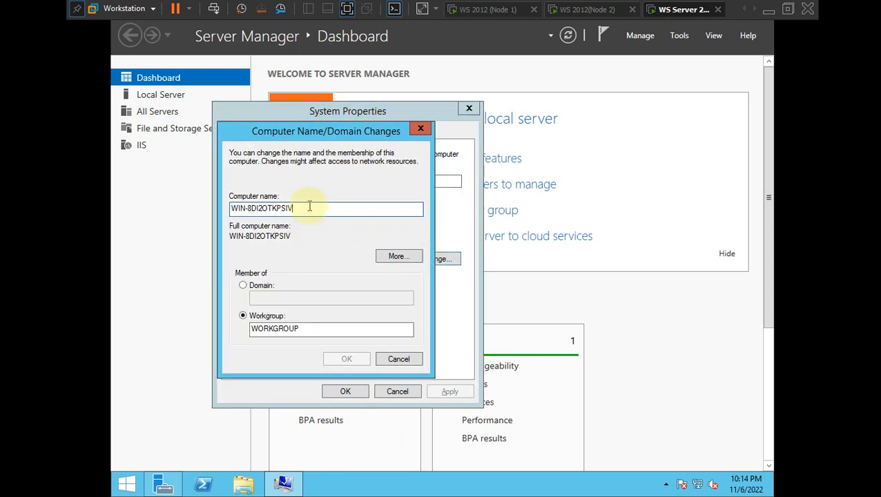
pyautogui.doubleClick(310, 208)
pyautogui.press('BackSpace')
pyautogui.write('Storage')
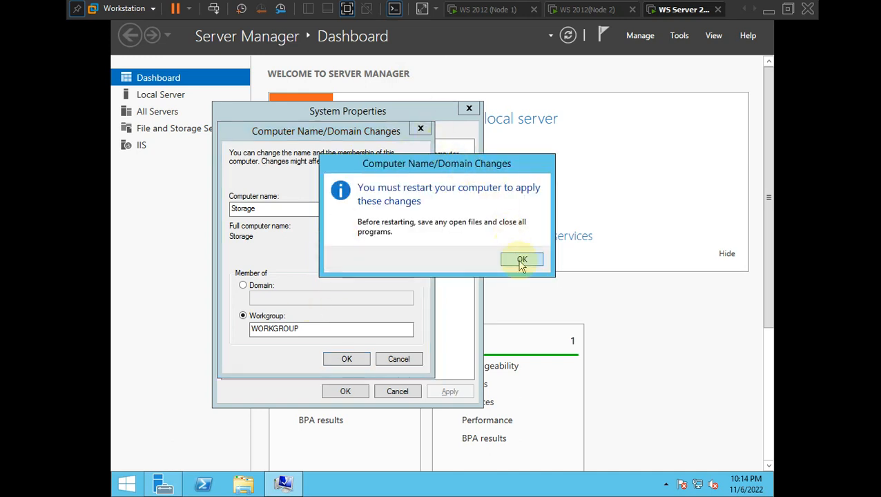
pyautogui.click(522, 260)
pyautogui.click(345, 392)
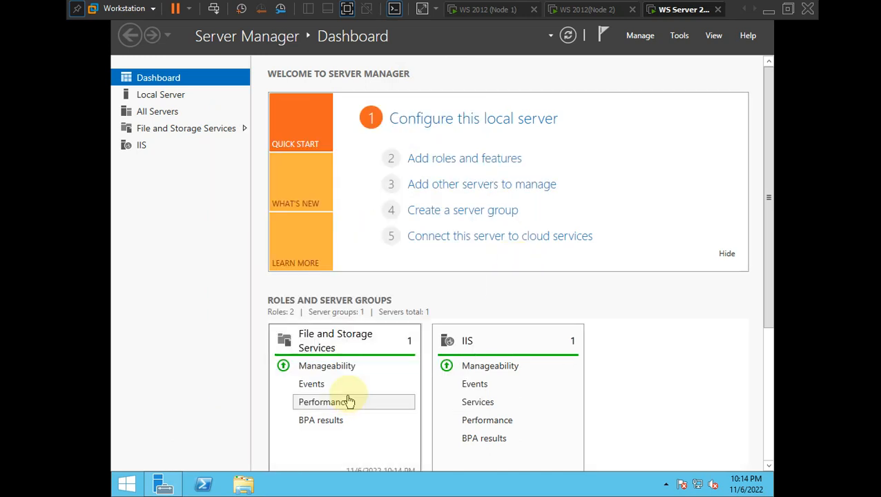
pyautogui.click(455, 255)
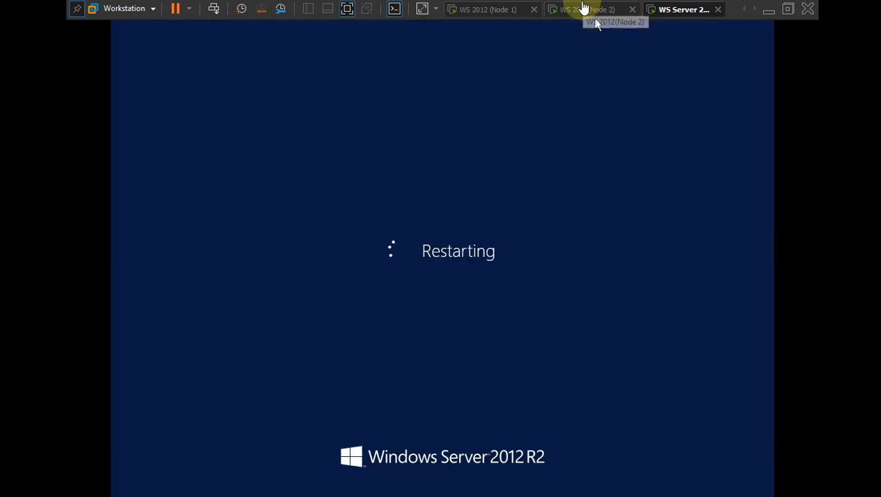
# - Flip between the Node 2 and restarting server machines
pyautogui.click(585, 9)
pyautogui.click(664, 8)
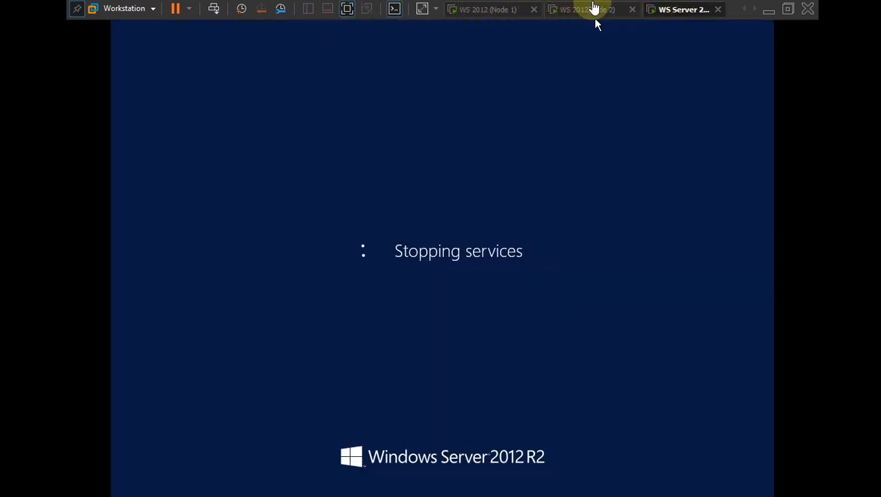
pyautogui.click(586, 9)
pyautogui.click(680, 8)
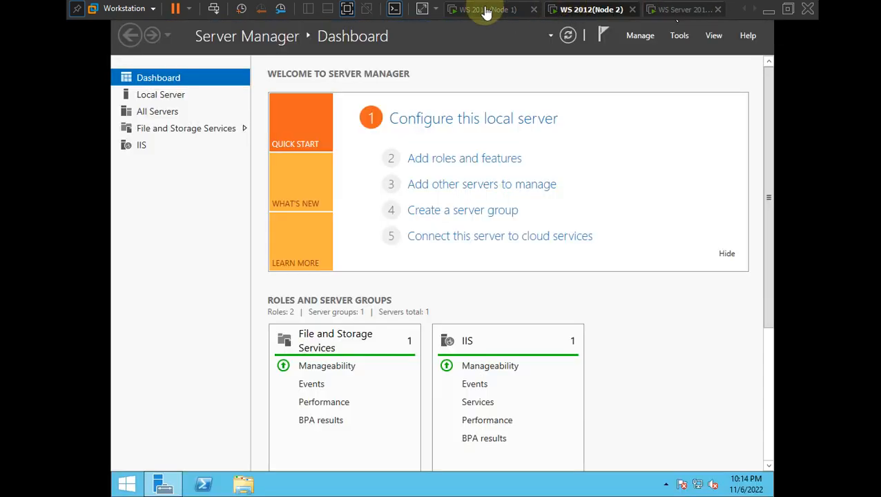
# - Sign in to WS 2012 (Node 1) as Administrator
pyautogui.click(489, 9)
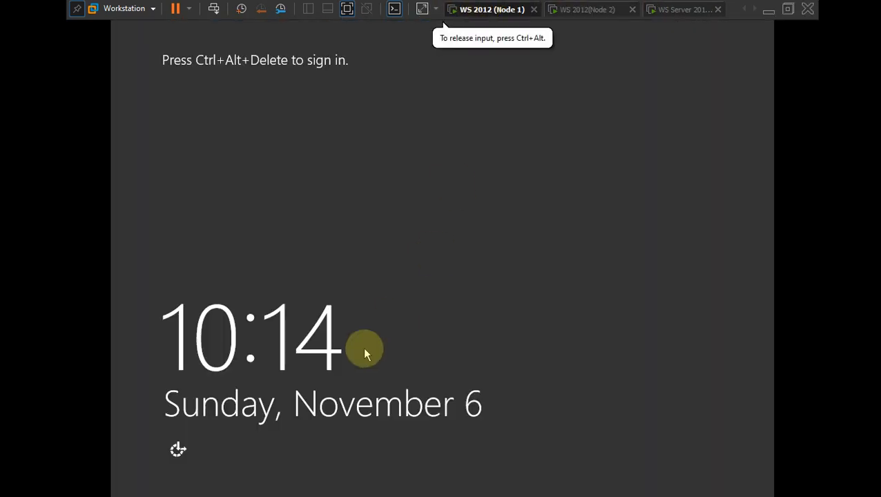
pyautogui.press('ctrl+alt+Insert')
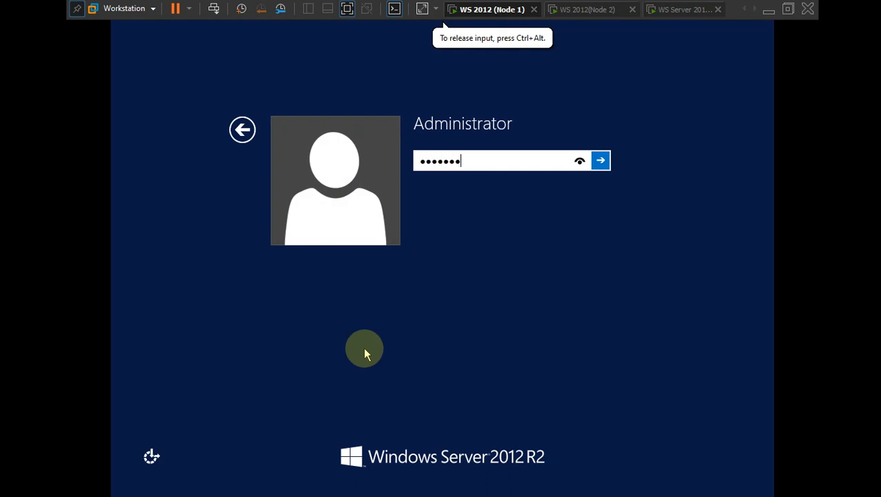
pyautogui.press('Return')
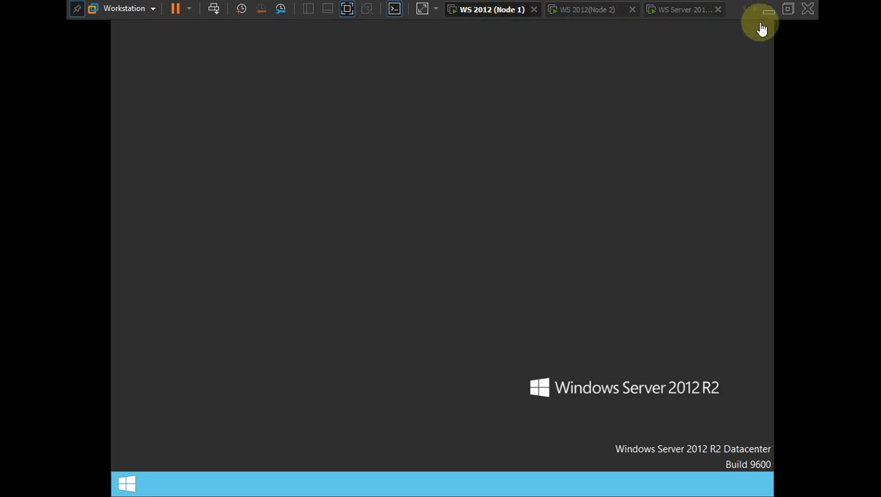
pyautogui.click(743, 9)
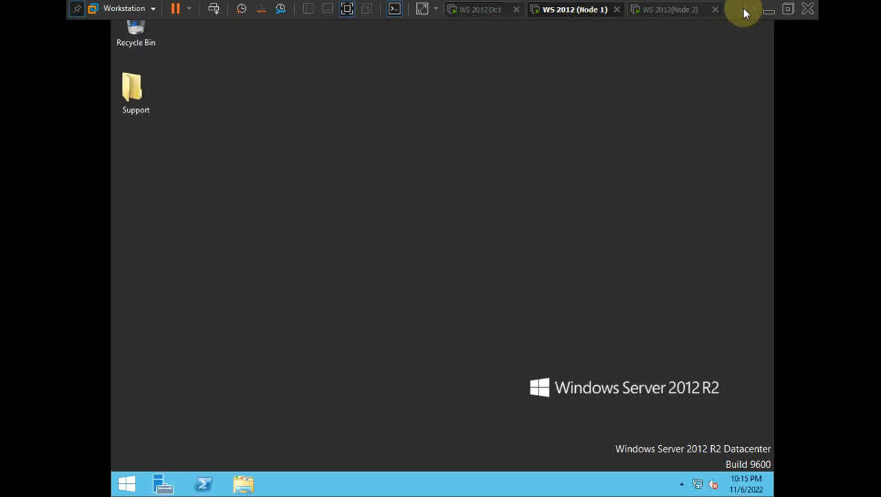
# - On WS 2012 Dc1, close Network and Sharing Center and leave full-screen view
pyautogui.click(494, 7)
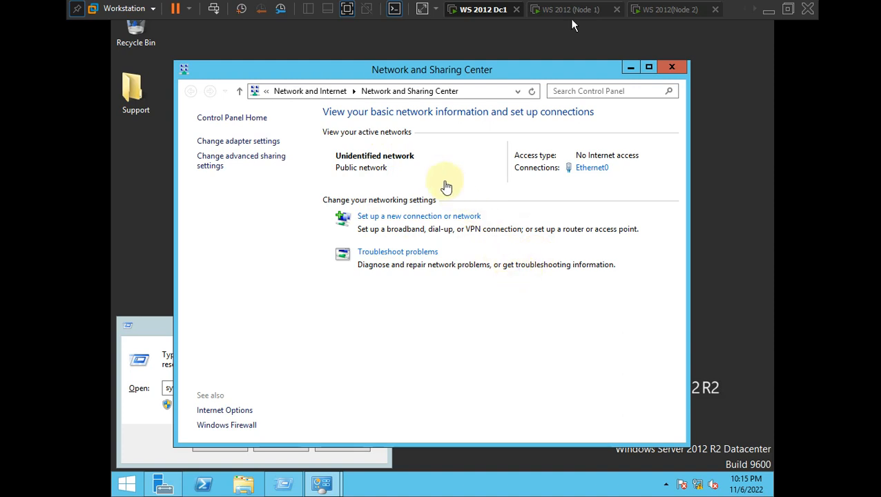
pyautogui.click(671, 67)
pyautogui.click(422, 9)
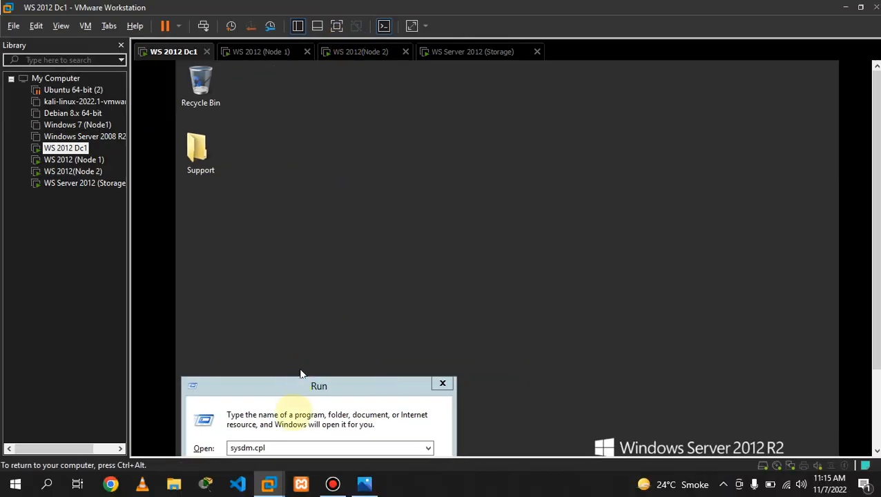
pyautogui.click(365, 484)
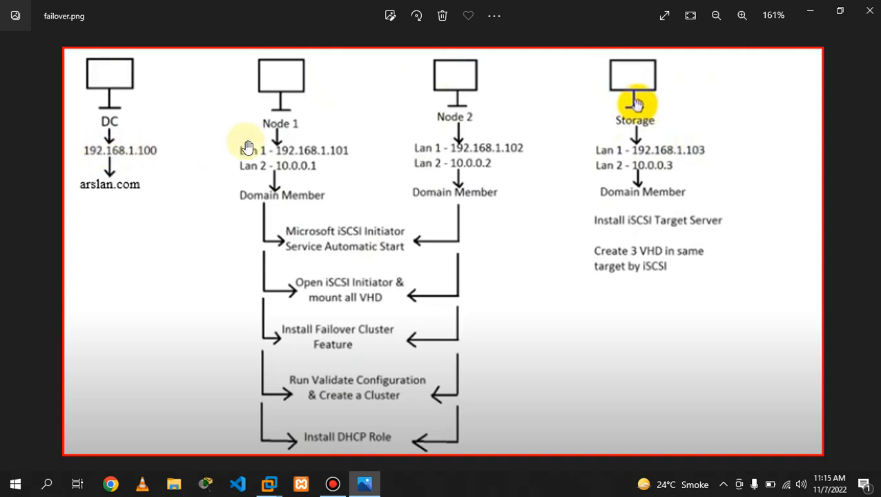
pyautogui.click(809, 10)
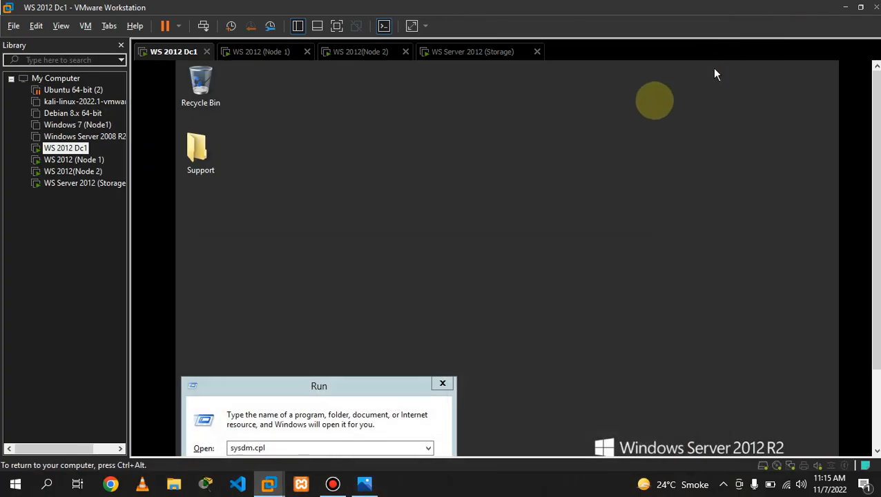
# - Sign in to WS Server 2012 (Storage) as Administrator, then return to WS 2012 Dc1
pyautogui.click(272, 55)
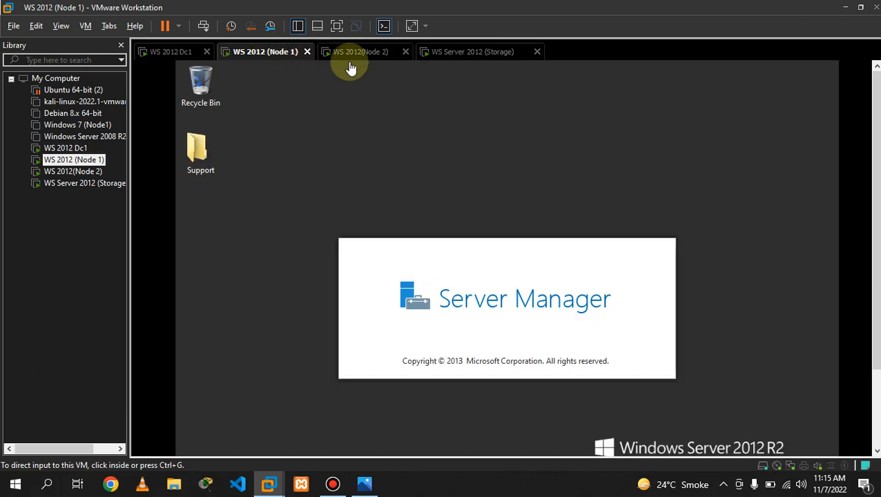
pyautogui.click(467, 52)
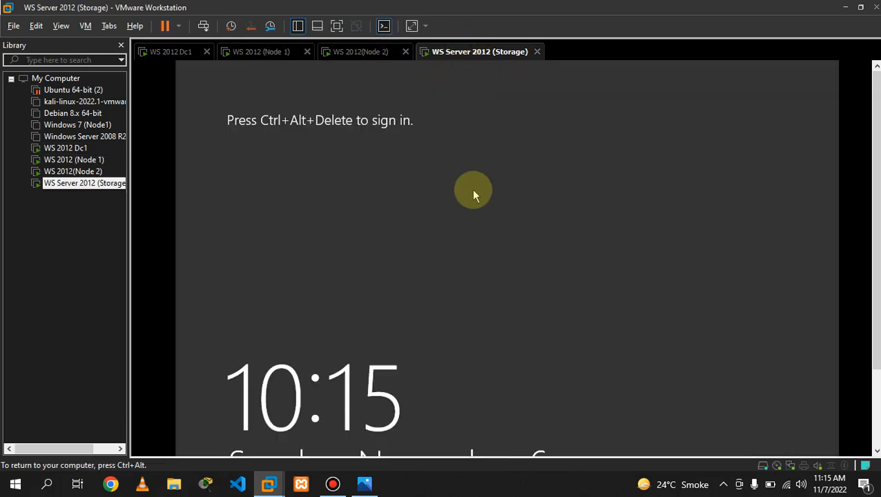
pyautogui.press('ctrl+alt+Insert')
pyautogui.write('•')
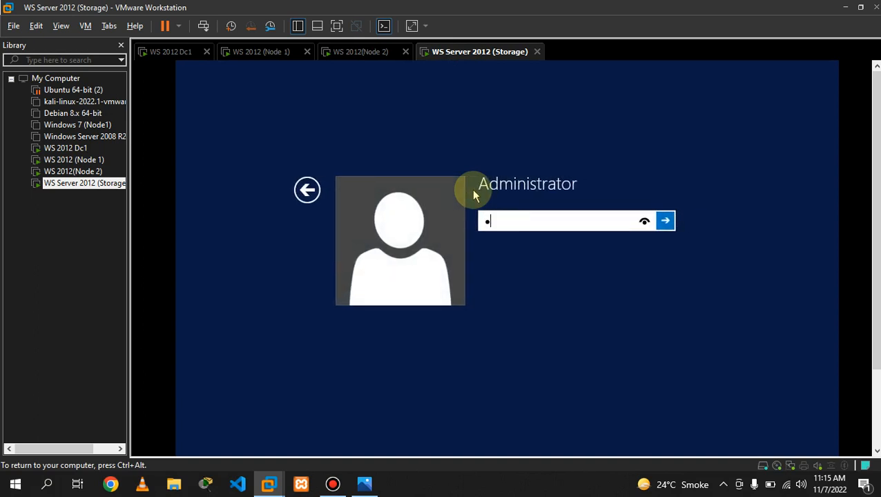
pyautogui.write('•••••••')
pyautogui.press('Return')
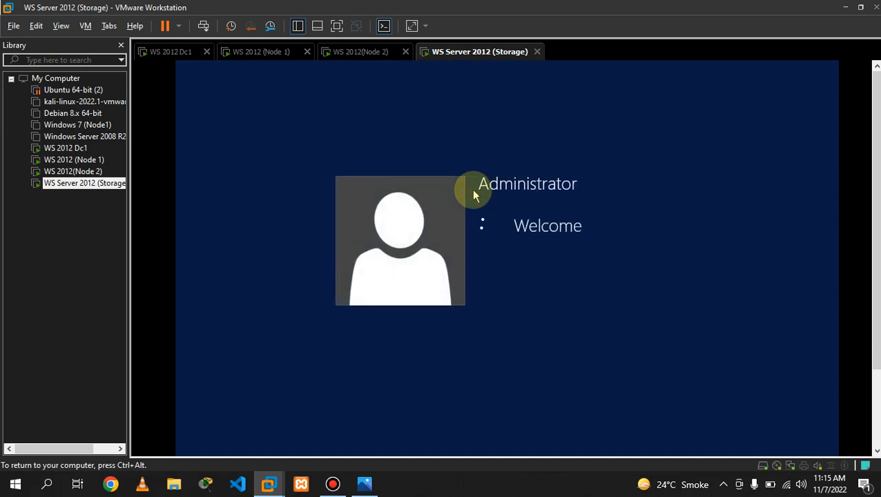
pyautogui.click(250, 53)
pyautogui.click(172, 55)
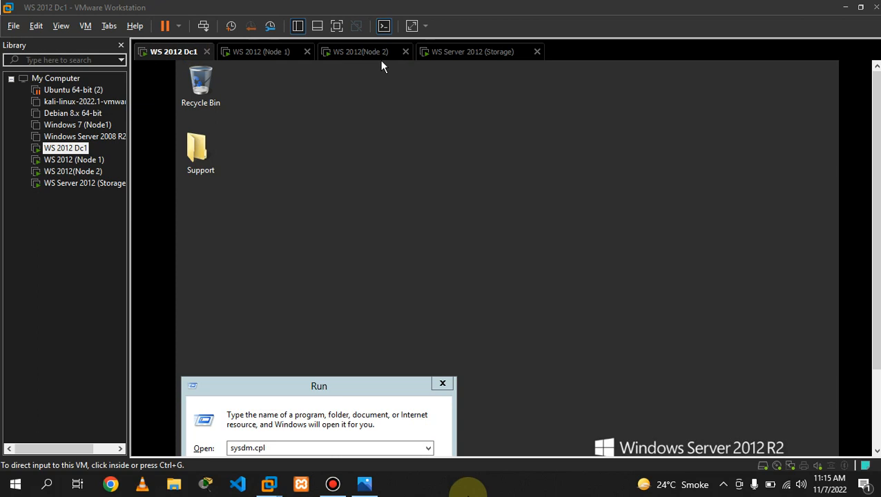
pyautogui.hotkey('ctrl', 'shift', 'Escape')
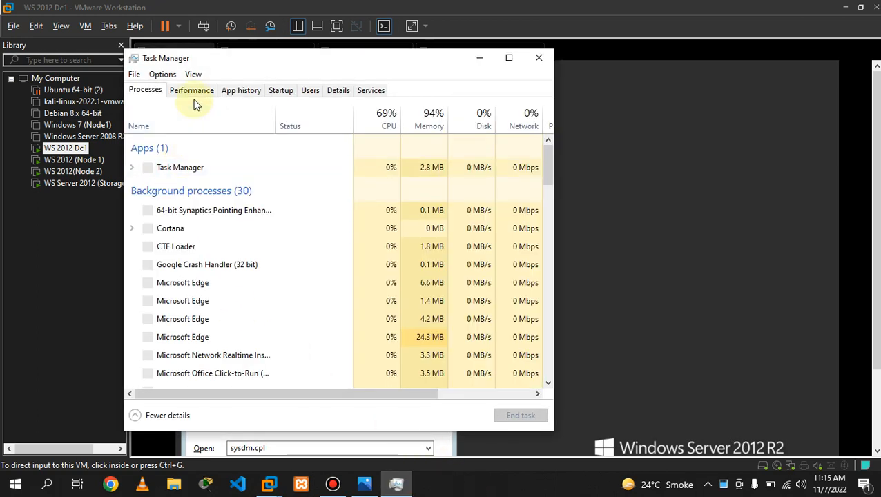
pyautogui.click(195, 100)
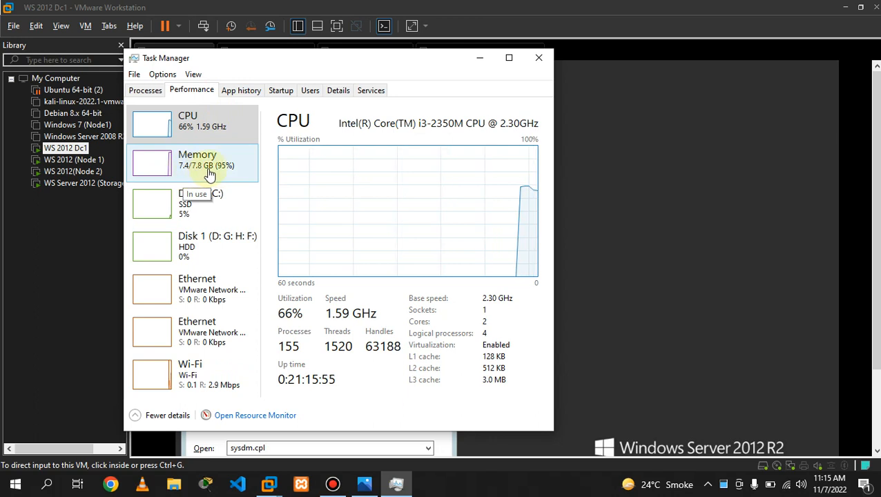
pyautogui.click(537, 62)
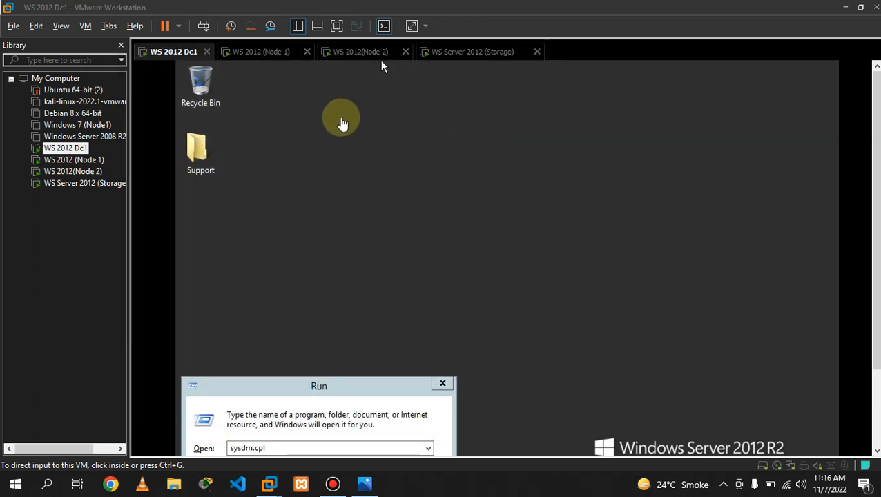
# - Switch to WS 2012 (Node 1) and show its Server Manager dashboard full screen
pyautogui.click(245, 53)
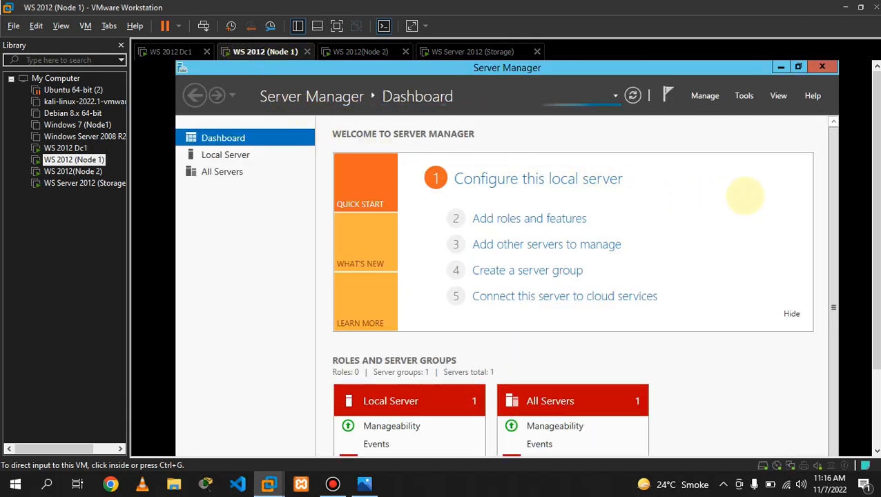
pyautogui.click(746, 200)
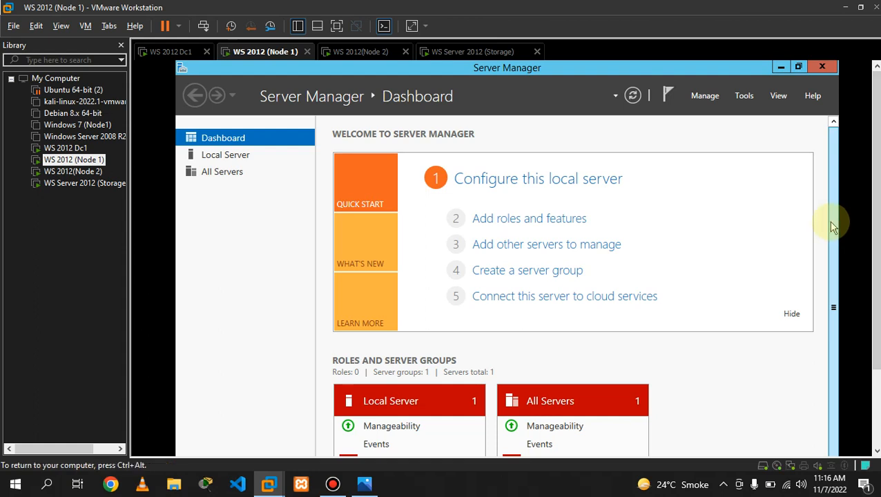
pyautogui.moveTo(835, 237); pyautogui.dragTo(838, 324)
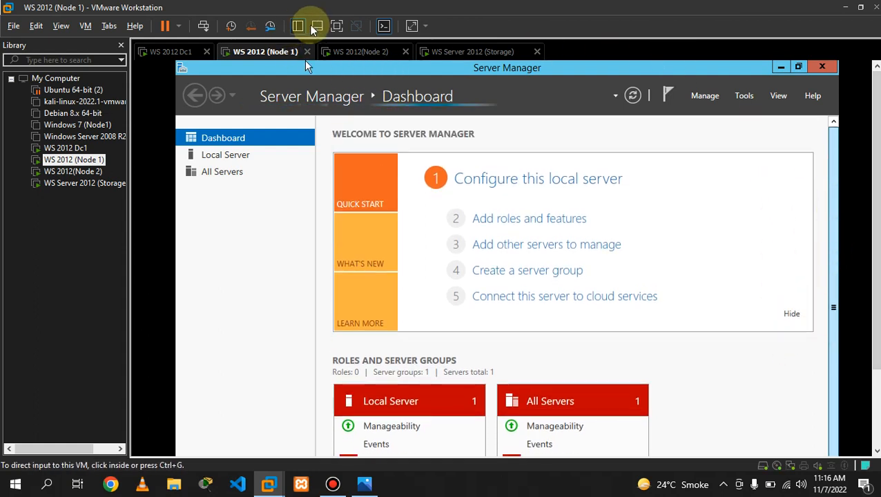
pyautogui.click(336, 26)
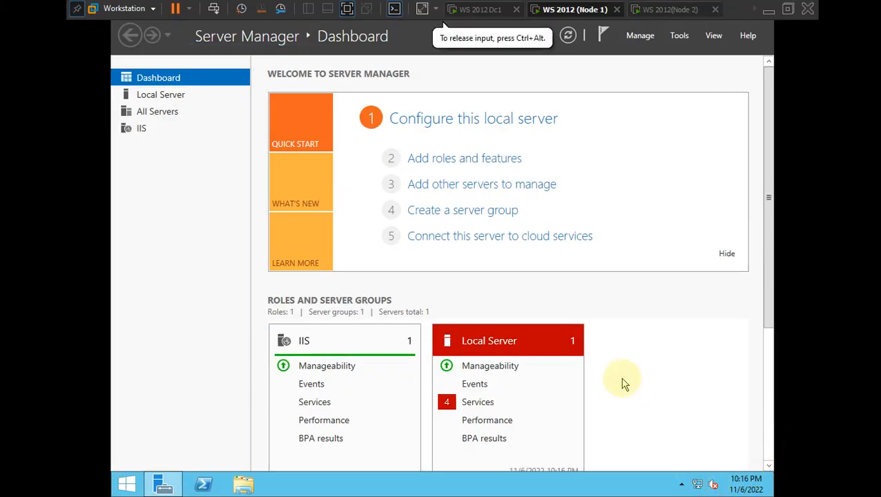
# - Run ncpa.cpl on Node 1 and open the Network and Sharing Center from the tray
pyautogui.press('super+r')
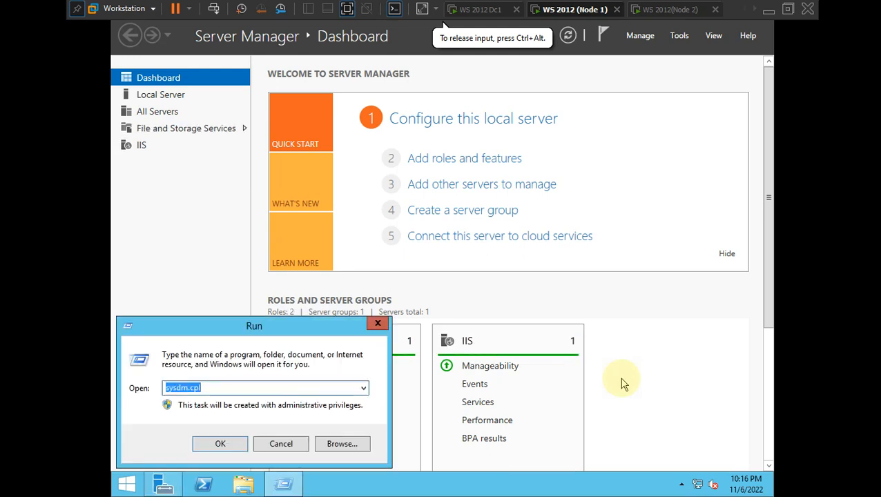
pyautogui.write('ncpa')
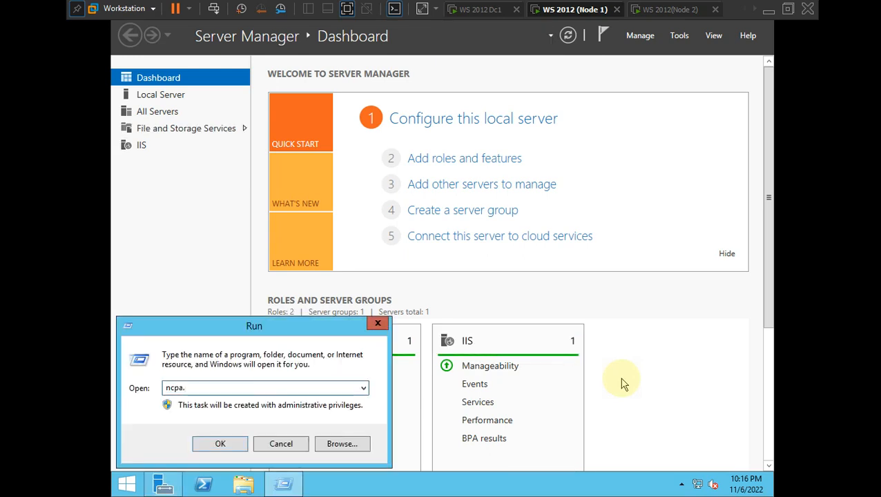
pyautogui.write('.cpl')
pyautogui.press('Return')
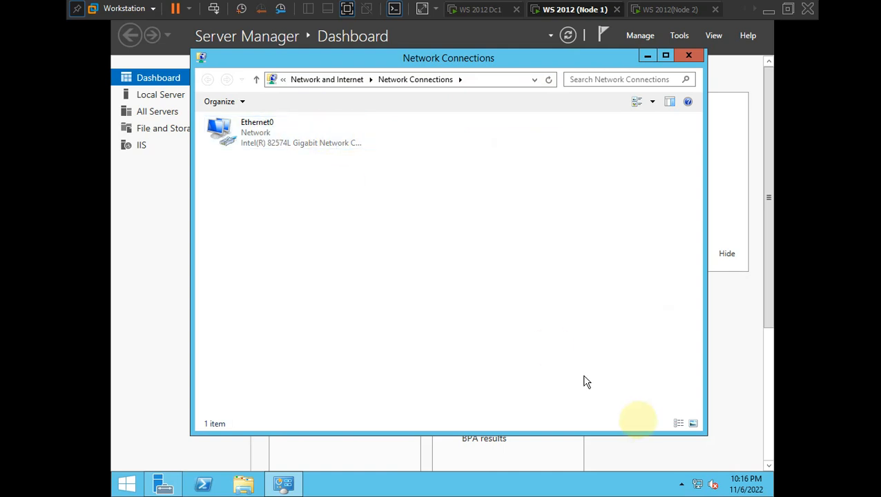
pyautogui.click(697, 485)
pyautogui.rightClick(699, 486)
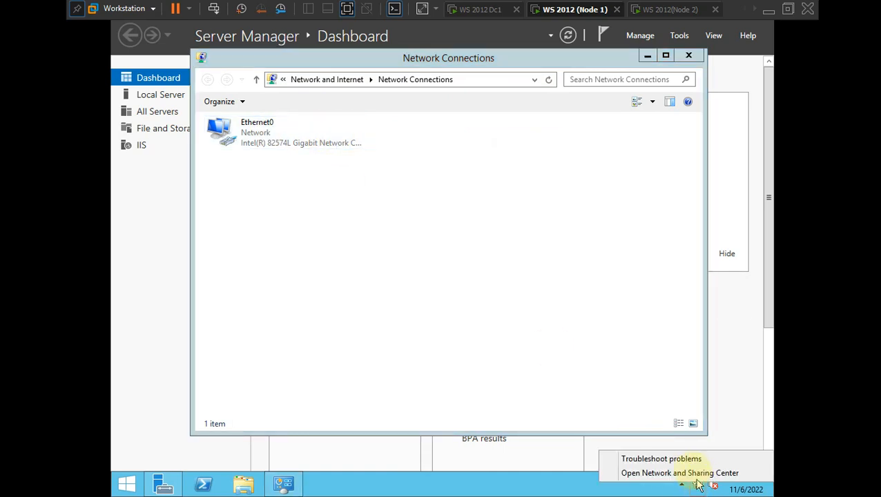
pyautogui.click(677, 473)
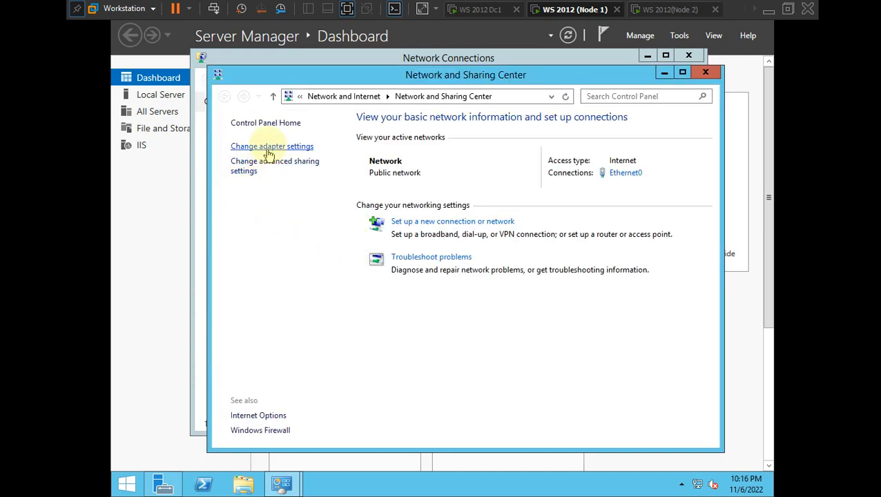
# - Open Node 1's adapter list and bring up the Ethernet0 adapter's options
pyautogui.click(270, 147)
pyautogui.click(304, 134)
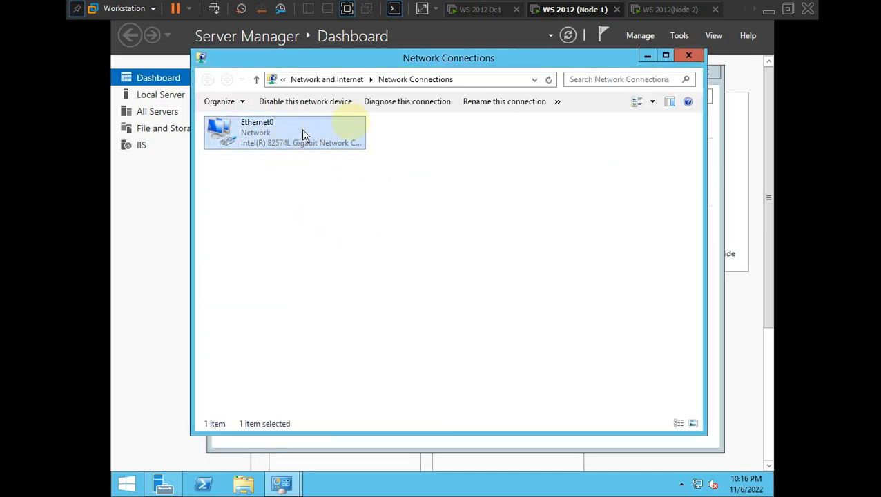
pyautogui.click(687, 58)
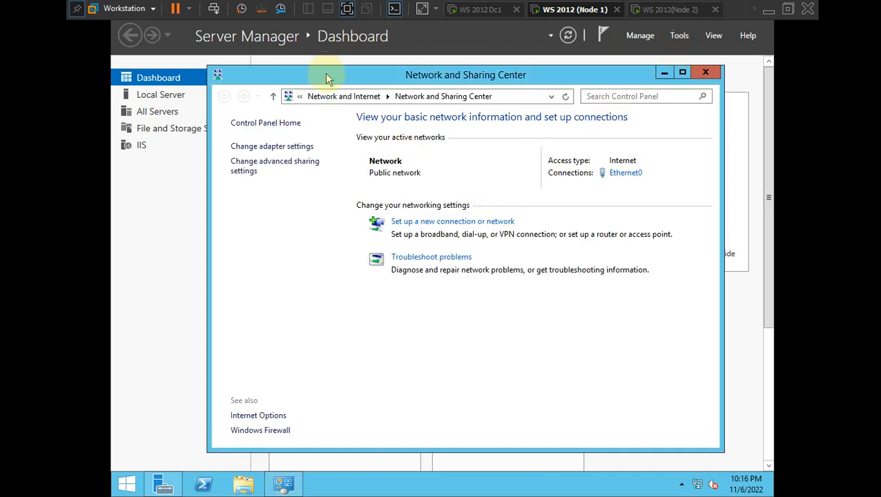
pyautogui.moveTo(326, 73); pyautogui.dragTo(293, 75)
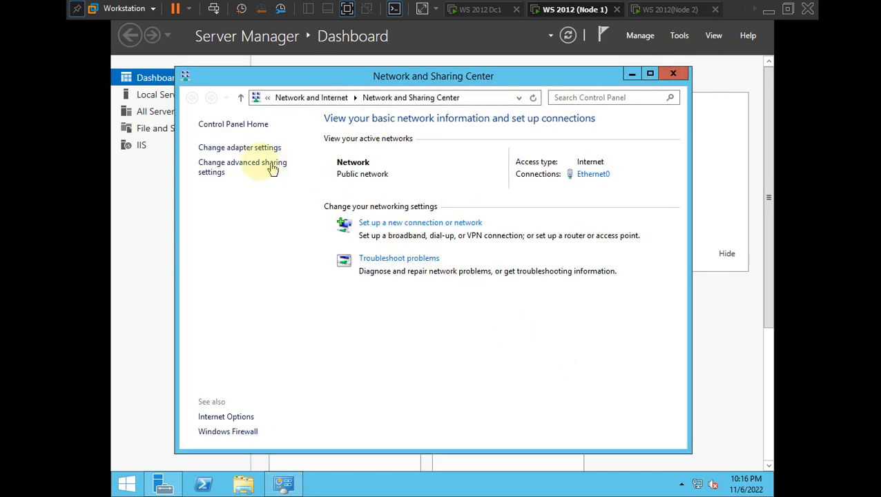
pyautogui.click(251, 149)
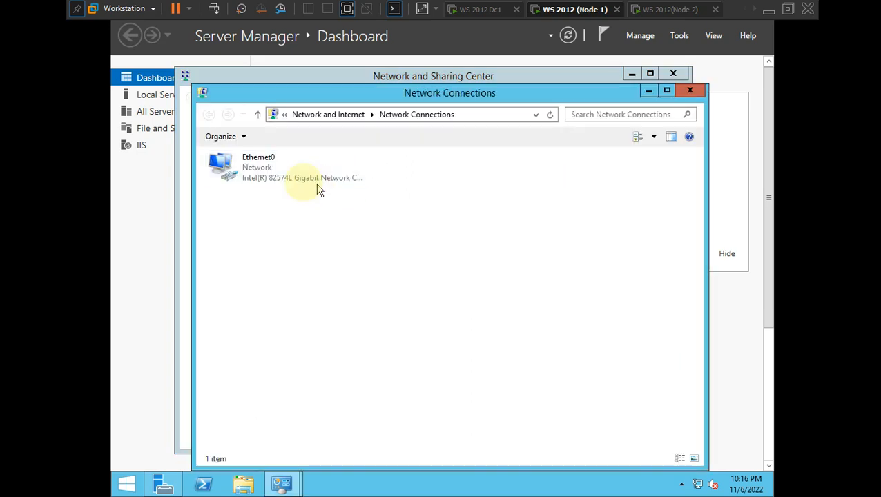
pyautogui.click(267, 177)
pyautogui.rightClick(266, 176)
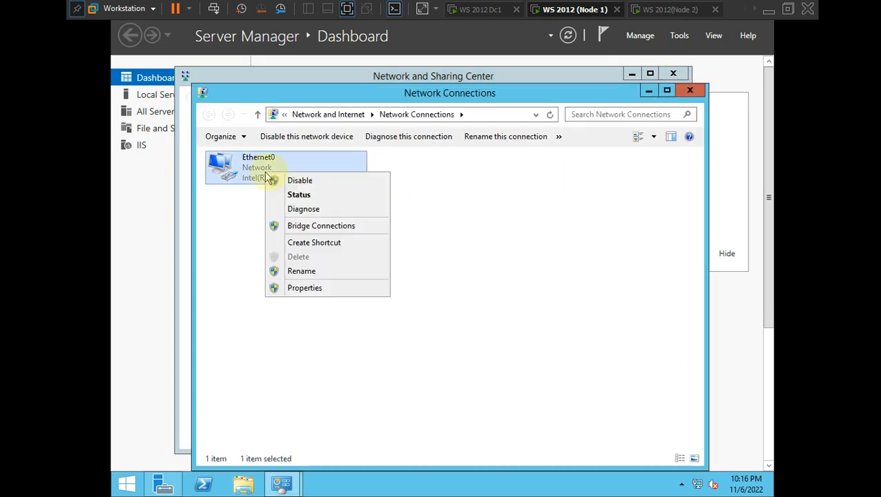
# - In Ethernet0's IPv4 properties, choose a manual address and start the IP with 192.168.1
pyautogui.click(324, 288)
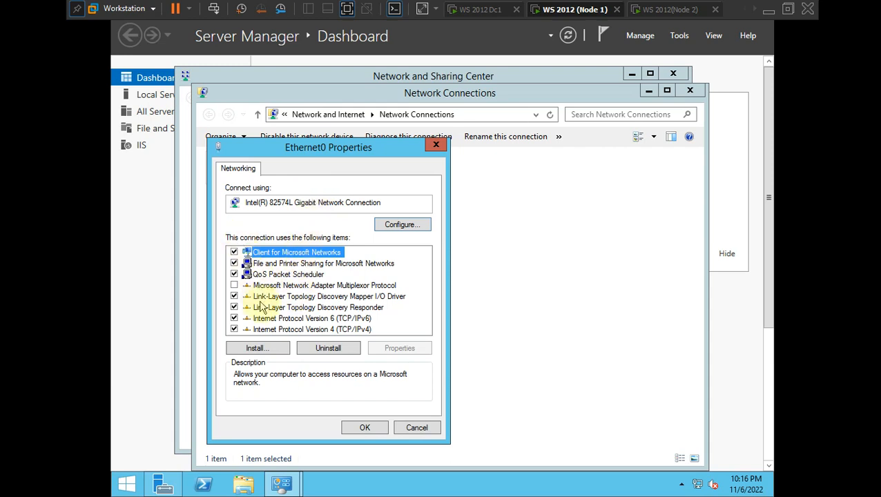
pyautogui.doubleClick(272, 329)
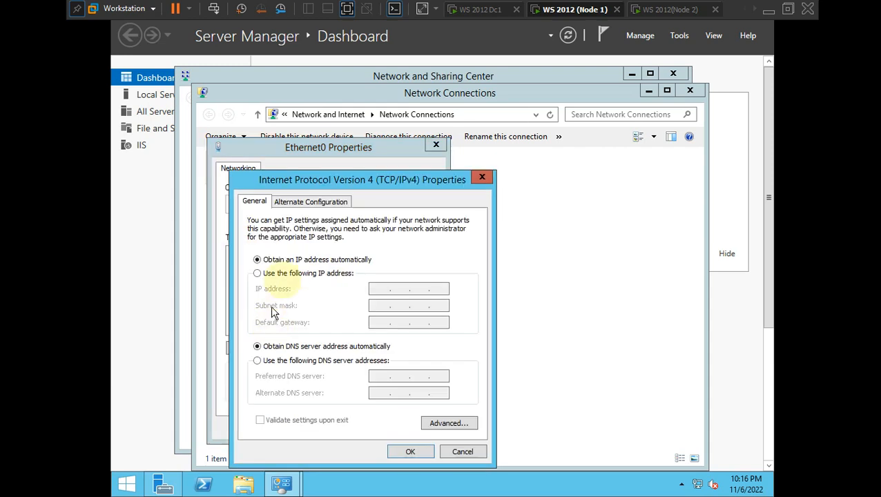
pyautogui.click(291, 274)
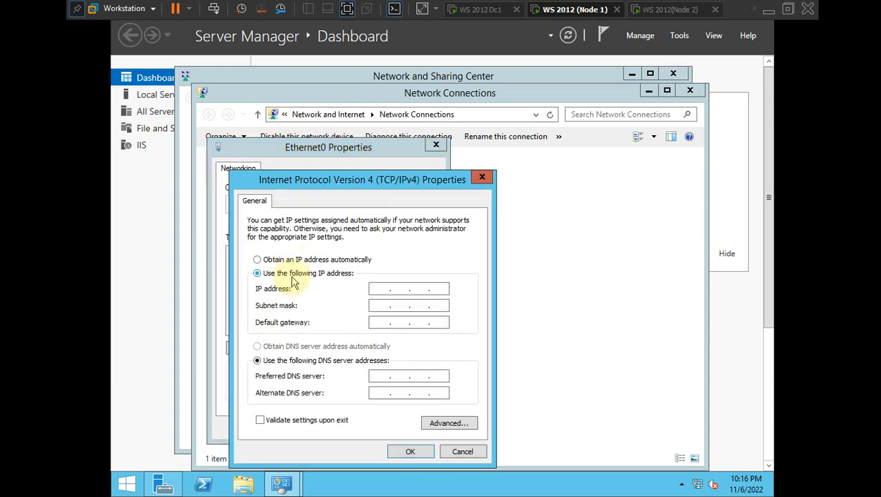
pyautogui.click(380, 289)
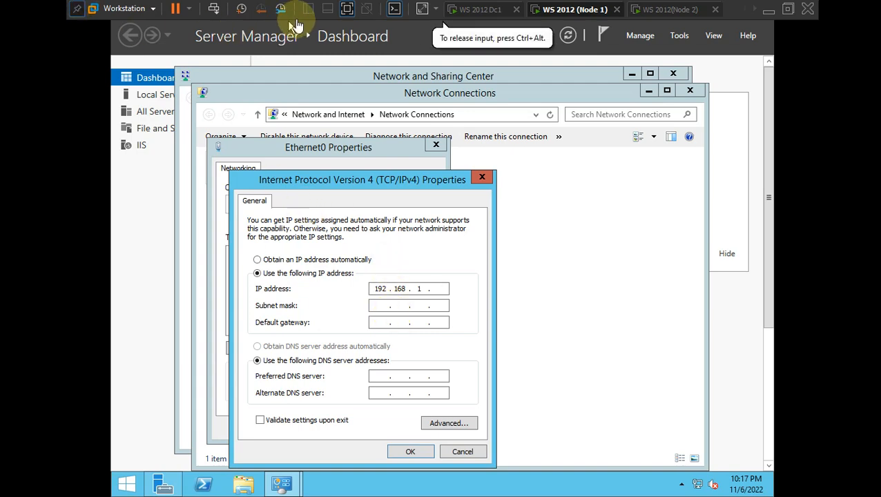
pyautogui.click(347, 9)
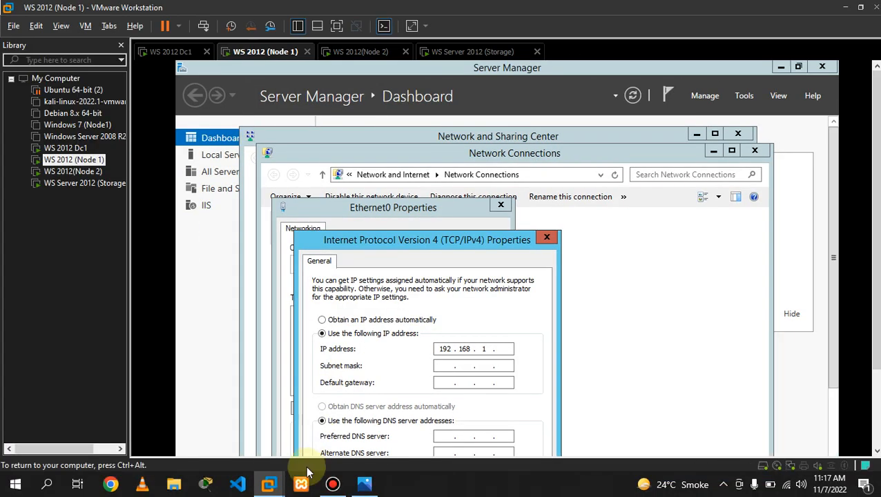
# - Check the Lan 1 address on failover.png and complete Node 1's IP as 192.168.1.101
pyautogui.click(364, 483)
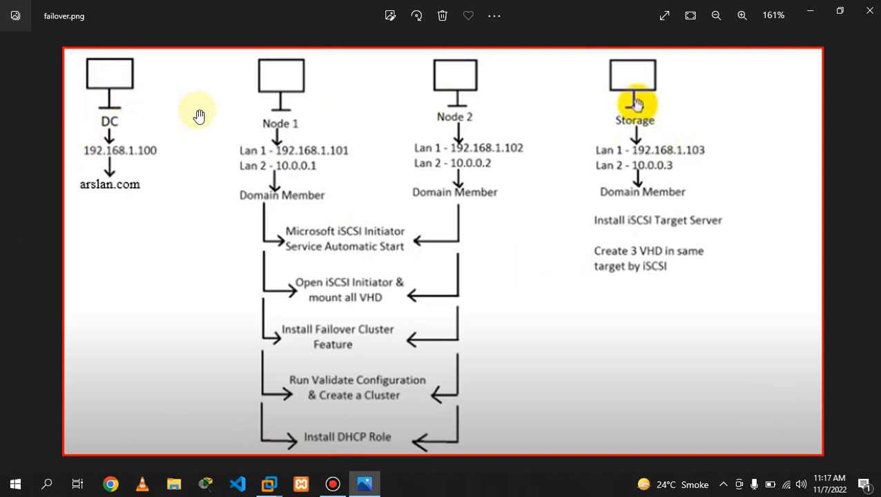
pyautogui.click(810, 10)
pyautogui.click(515, 347)
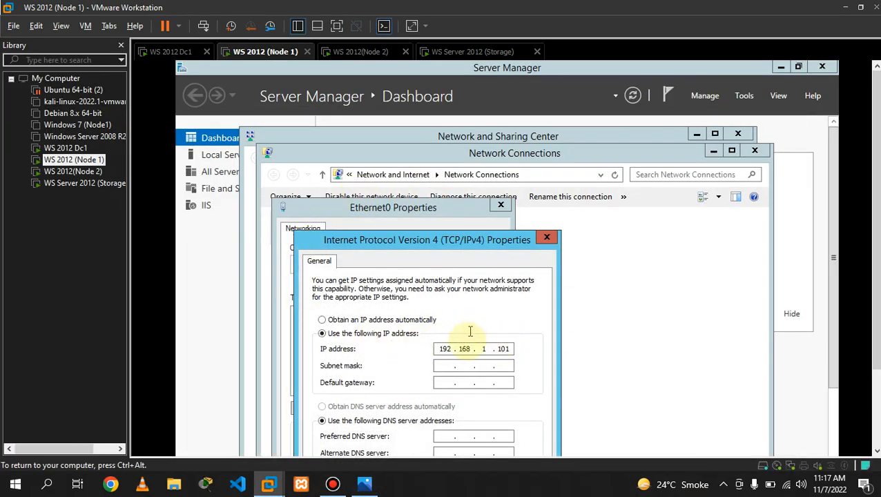
# - Enter mask 255.255.255.0, gateway and DNS 192.168.1.100, and confirm both property dialogs
pyautogui.click(447, 366)
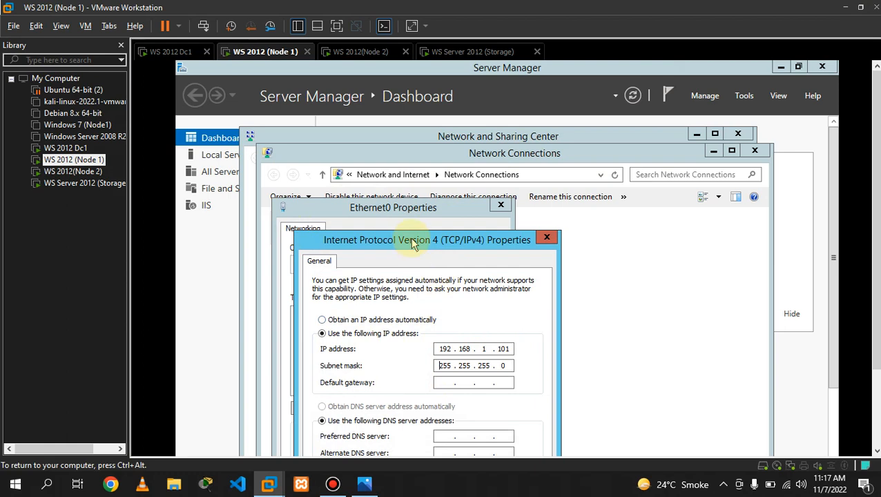
pyautogui.moveTo(403, 237); pyautogui.dragTo(396, 154)
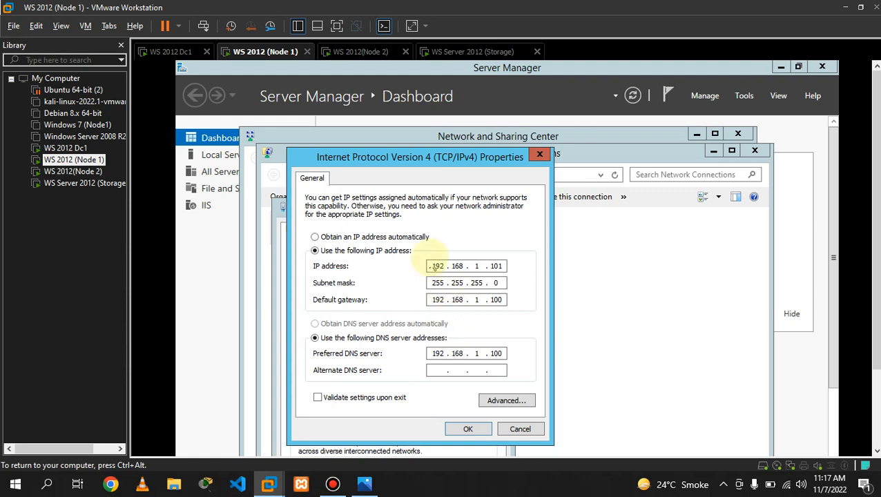
pyautogui.click(468, 429)
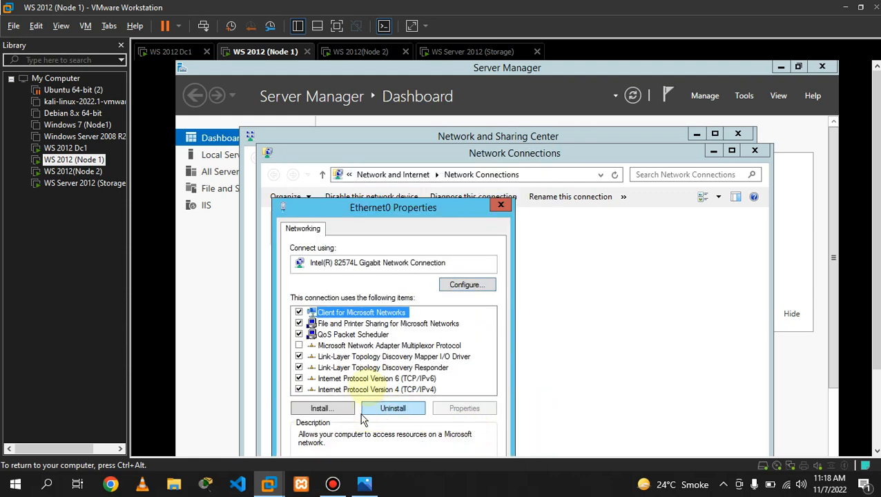
pyautogui.moveTo(415, 207); pyautogui.dragTo(414, 130)
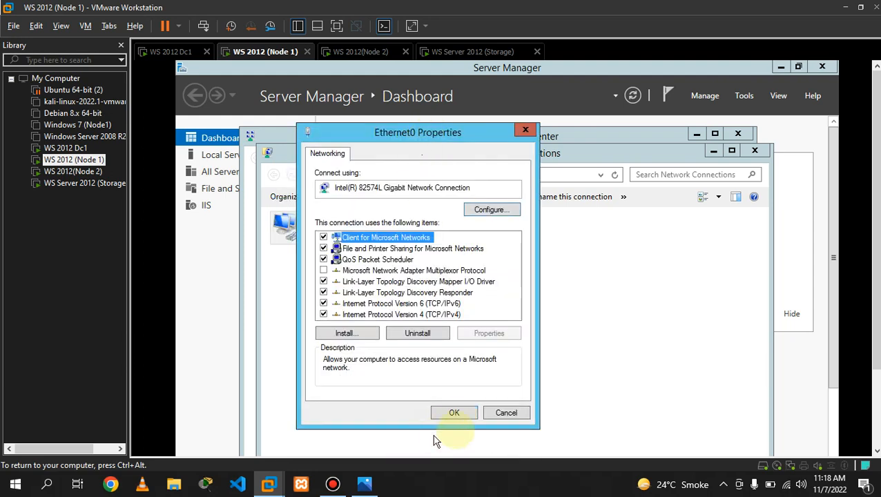
pyautogui.click(453, 413)
pyautogui.click(428, 314)
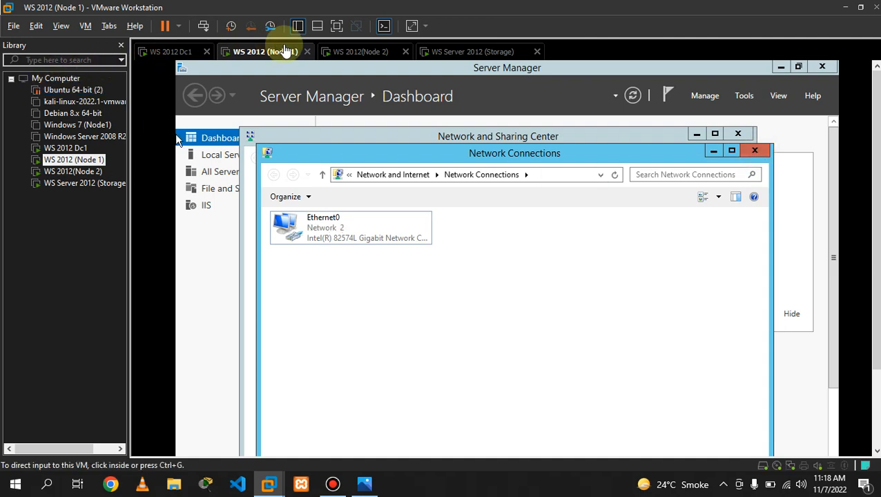
pyautogui.click(337, 53)
# - Allow network discovery on Node 1's network
pyautogui.click(257, 52)
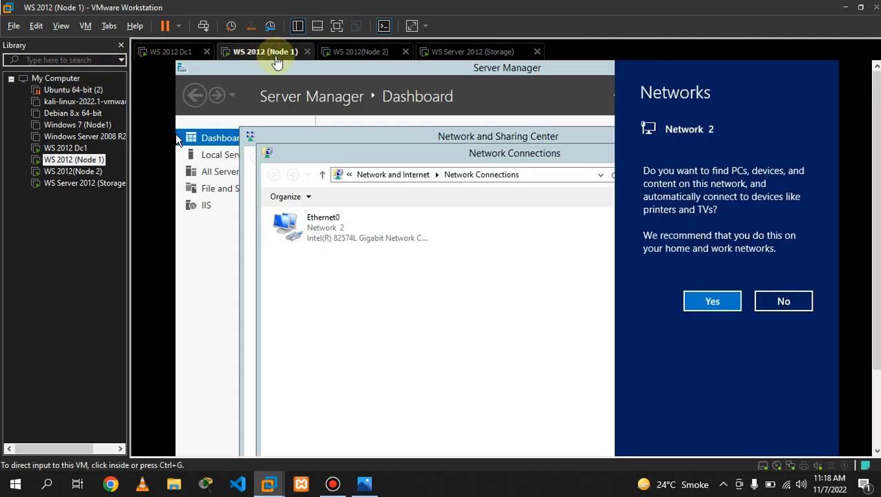
pyautogui.click(718, 303)
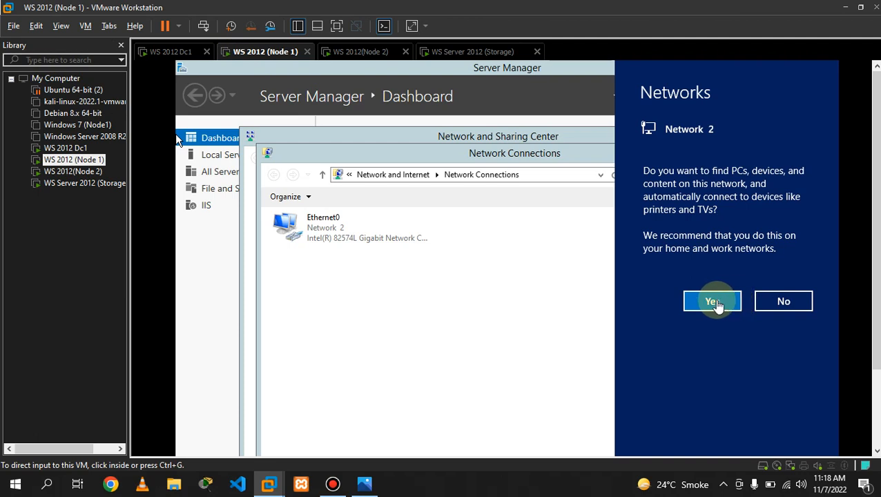
pyautogui.click(713, 302)
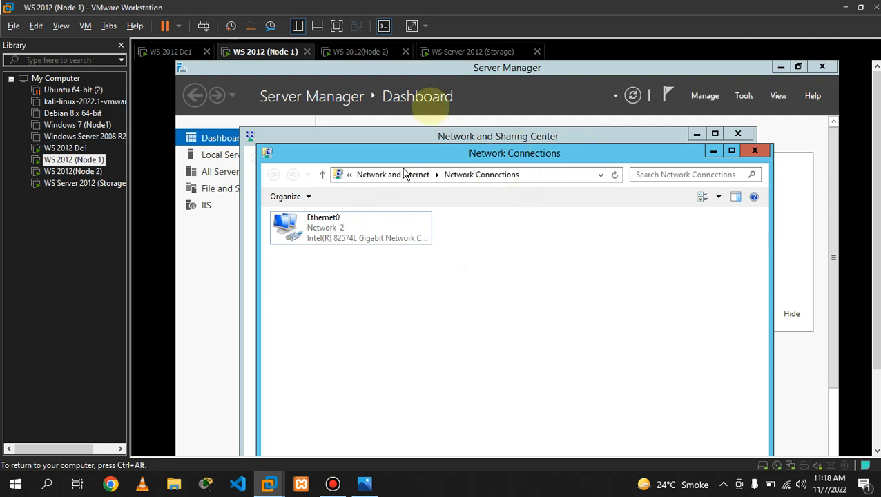
# - Show WS 2012 (Node 2) full screen and look over its Server Manager dashboard
pyautogui.click(356, 52)
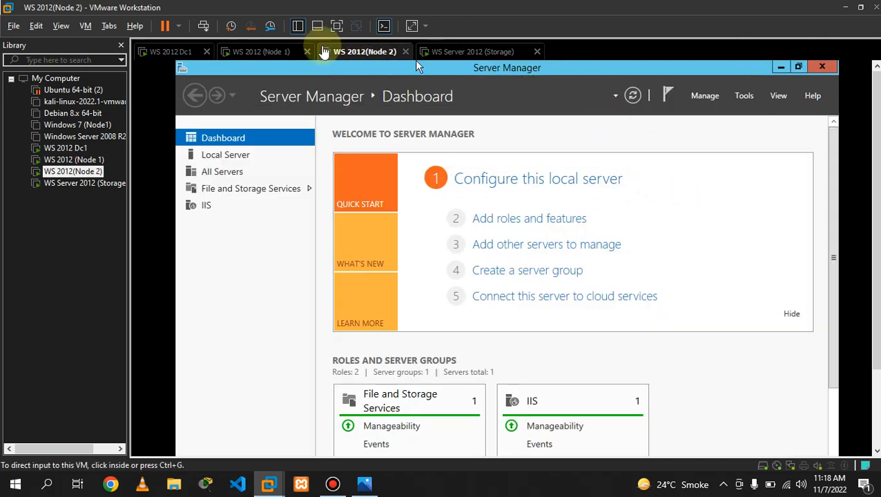
pyautogui.click(336, 26)
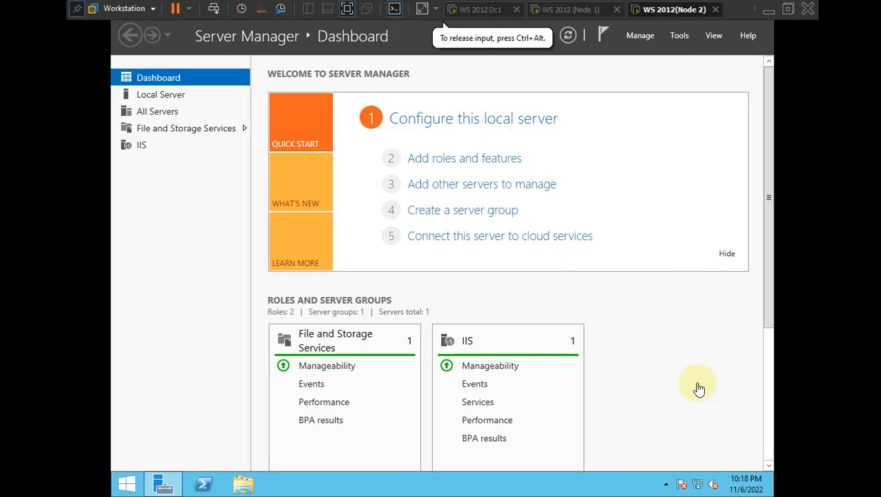
pyautogui.scroll(-2, 731, 331)
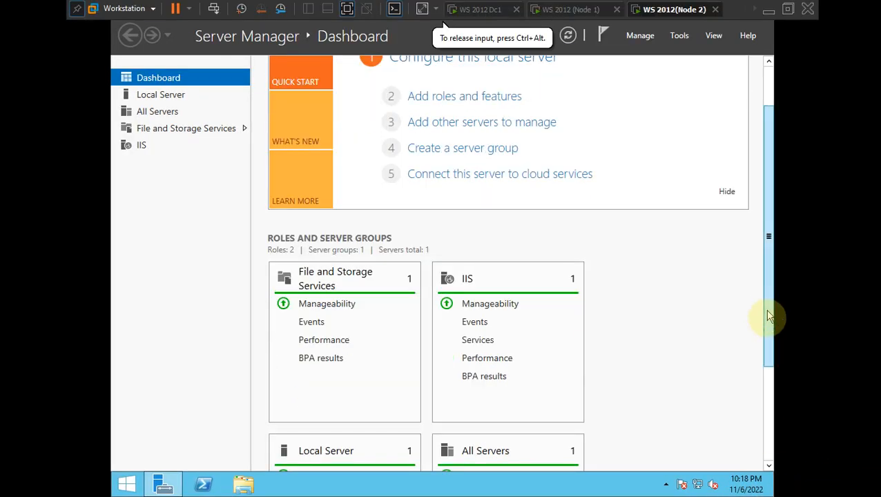
pyautogui.scroll(-4, 768, 387)
pyautogui.scroll(4, 777, 321)
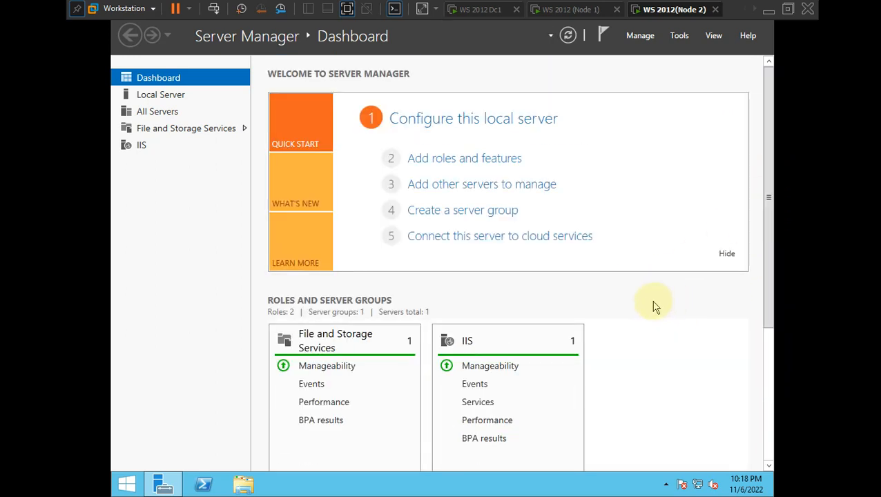
pyautogui.press('super+r')
# - Launch Network Connections on Node 2 and open Ethernet0's properties
pyautogui.press('BackSpace')
pyautogui.write('c')
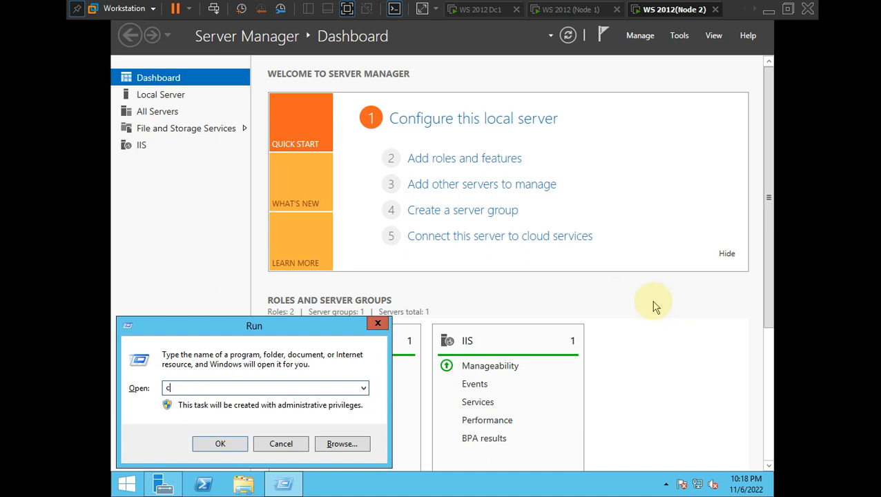
pyautogui.press('BackSpace')
pyautogui.press('BackSpace')
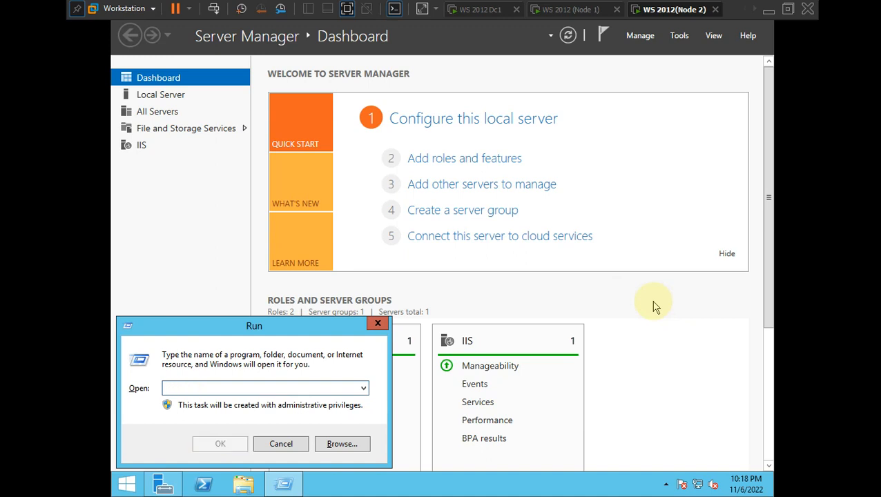
pyautogui.write('ncpa.cpl')
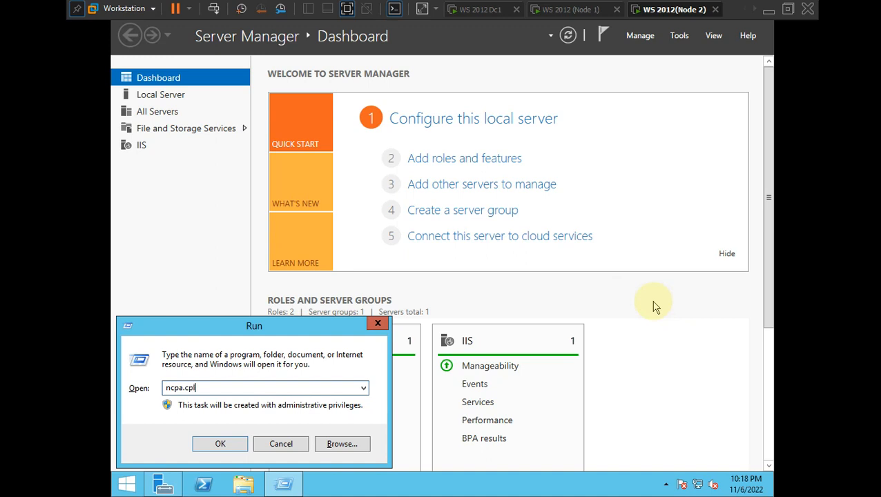
pyautogui.press('Return')
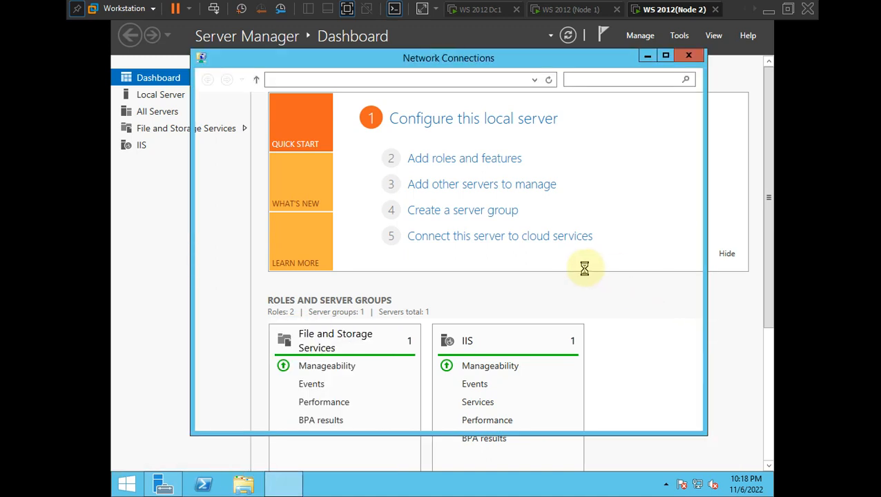
pyautogui.click(287, 141)
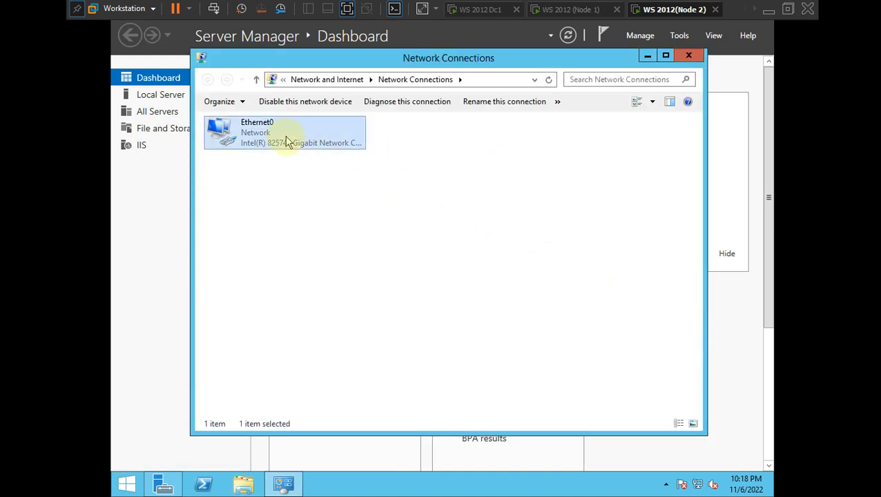
pyautogui.rightClick(287, 142)
pyautogui.click(349, 253)
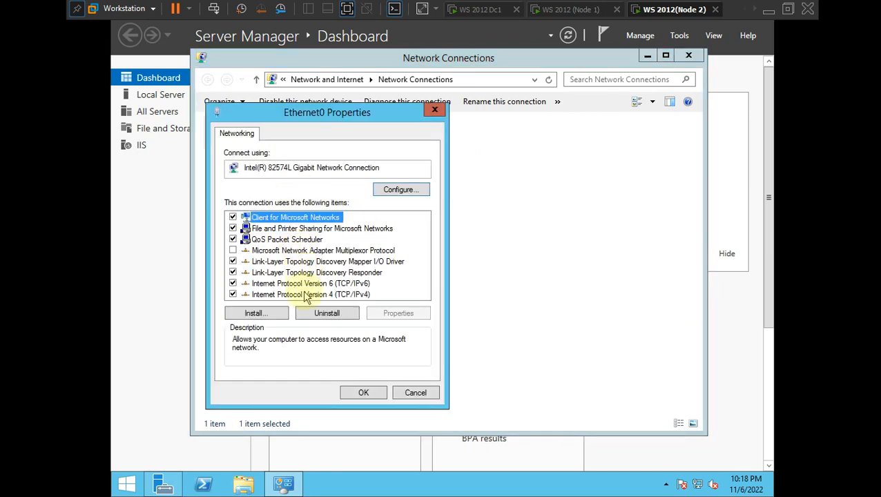
# - Set Node 2's IPv4 to 192.168.1.102, mask 255.255.255.0, gateway and DNS 192.168.1.100
pyautogui.doubleClick(307, 295)
pyautogui.click(335, 259)
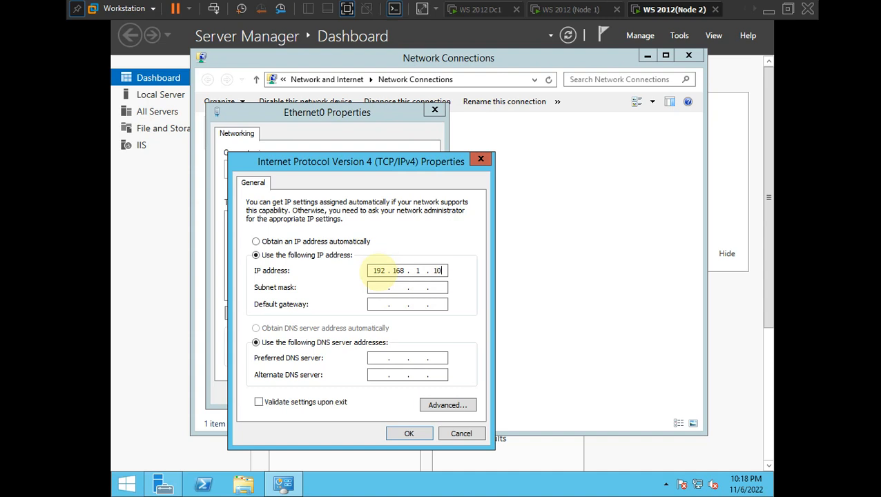
pyautogui.click(374, 287)
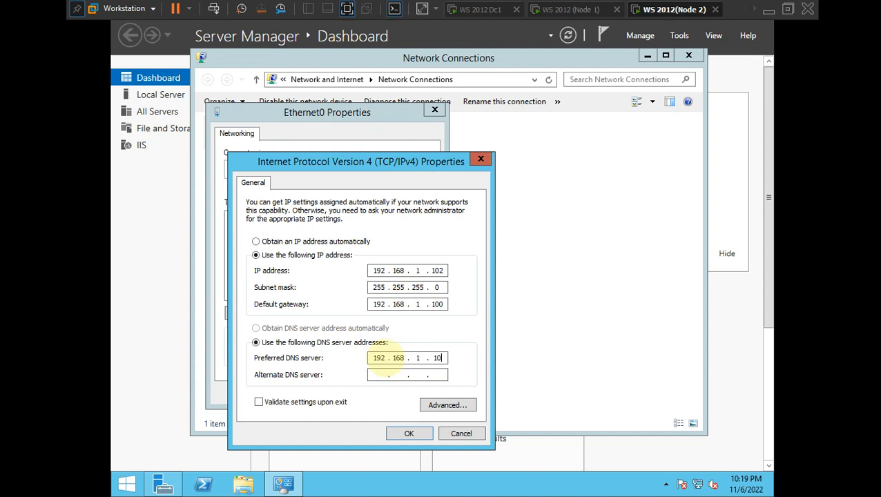
pyautogui.click(410, 432)
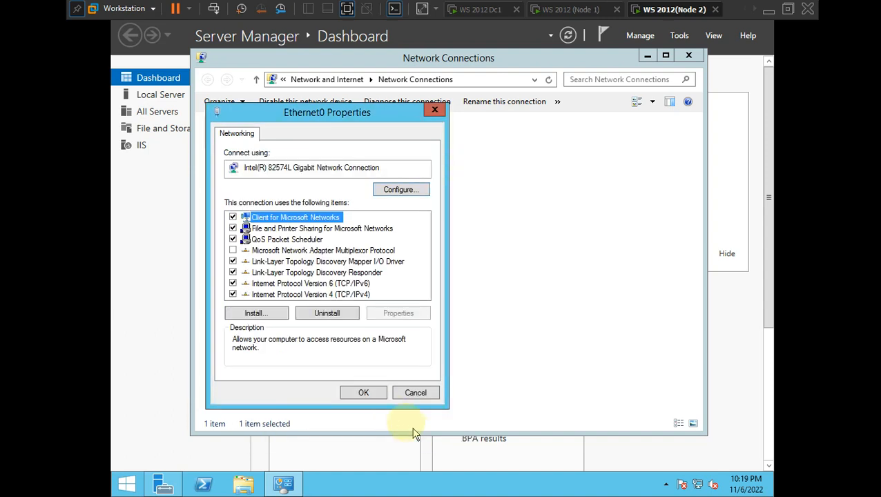
pyautogui.click(365, 394)
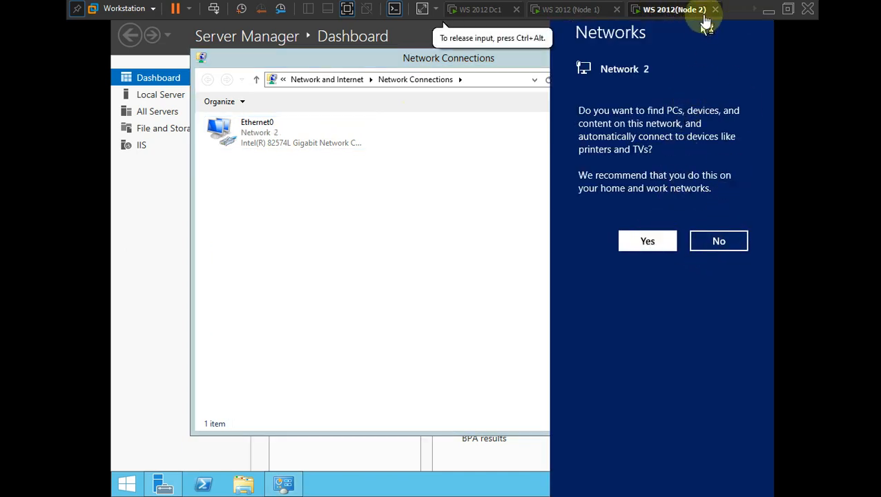
# - Switch to the Storage VM, run sysdm.cpl and cancel System Properties
pyautogui.click(753, 15)
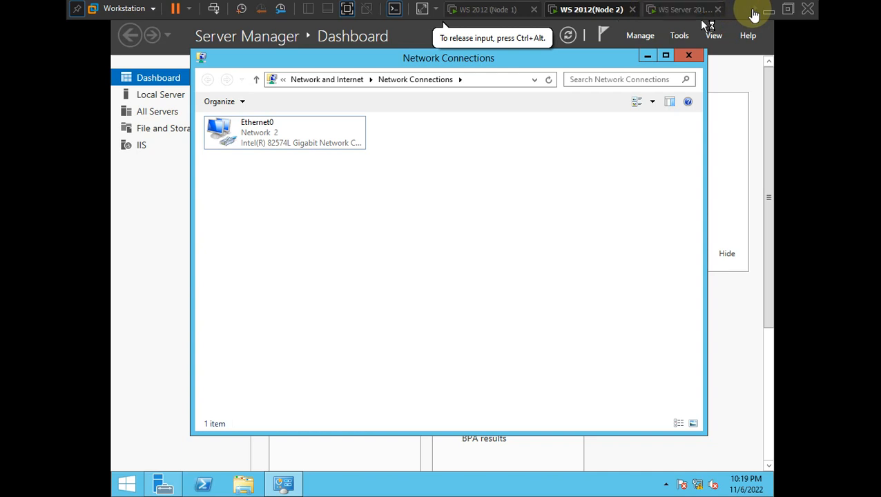
pyautogui.click(691, 12)
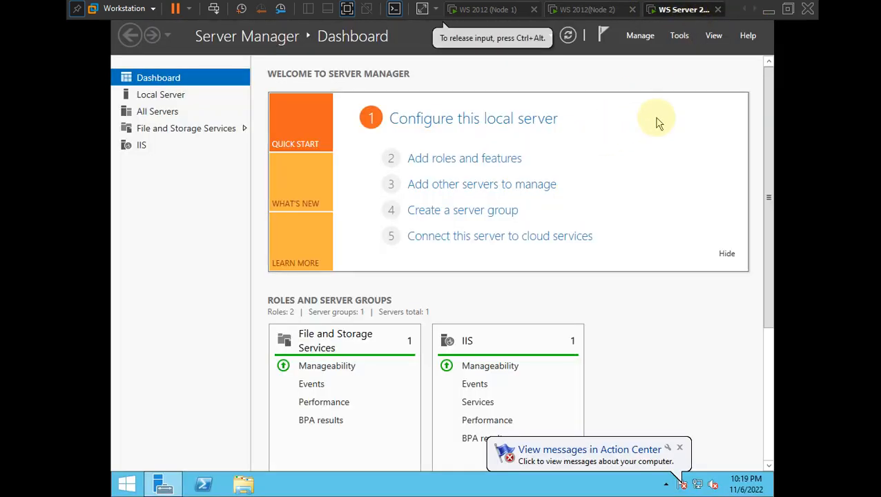
pyautogui.press('super+r')
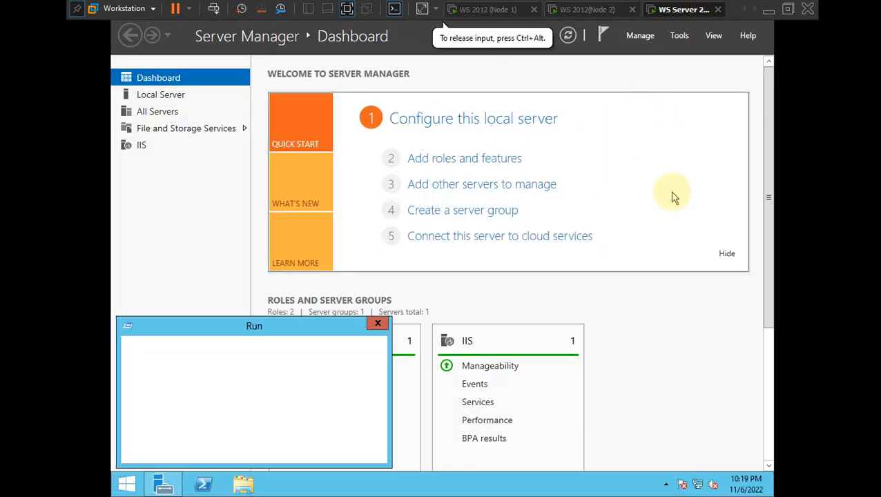
pyautogui.press('Return')
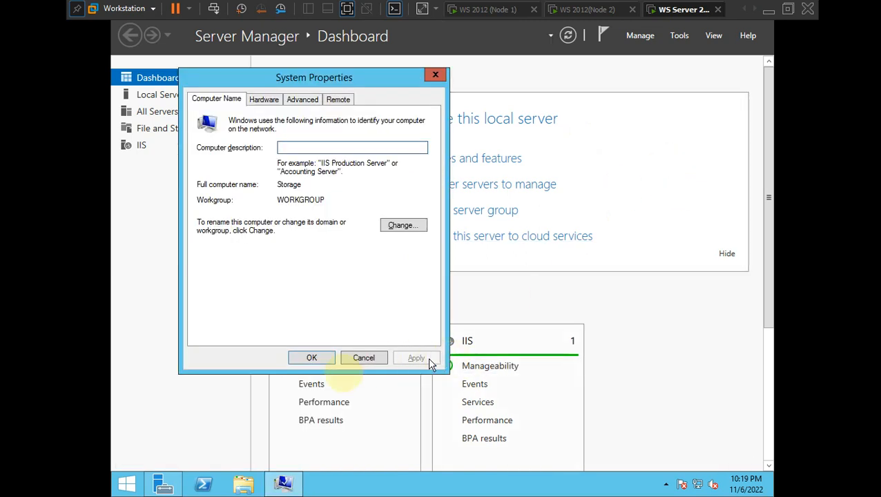
pyautogui.click(372, 358)
# - Run ncpa.cpl on the Storage VM to list its network connections
pyautogui.press('super+r')
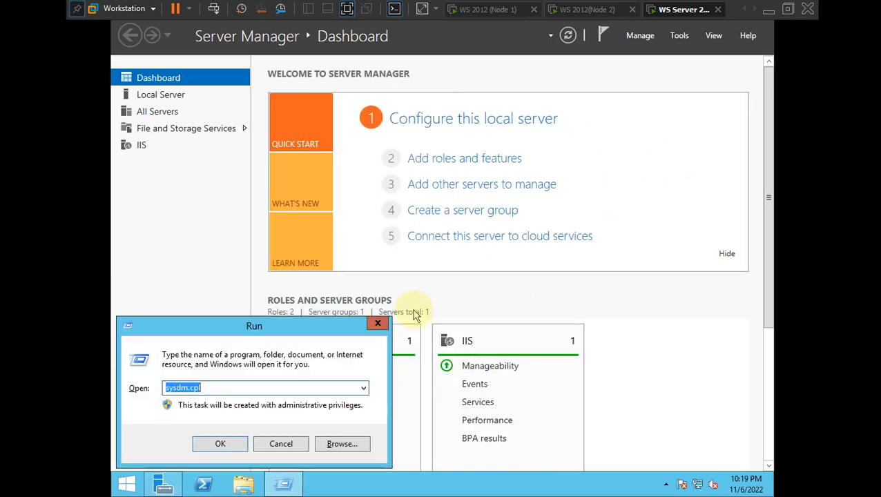
pyautogui.press('BackSpace')
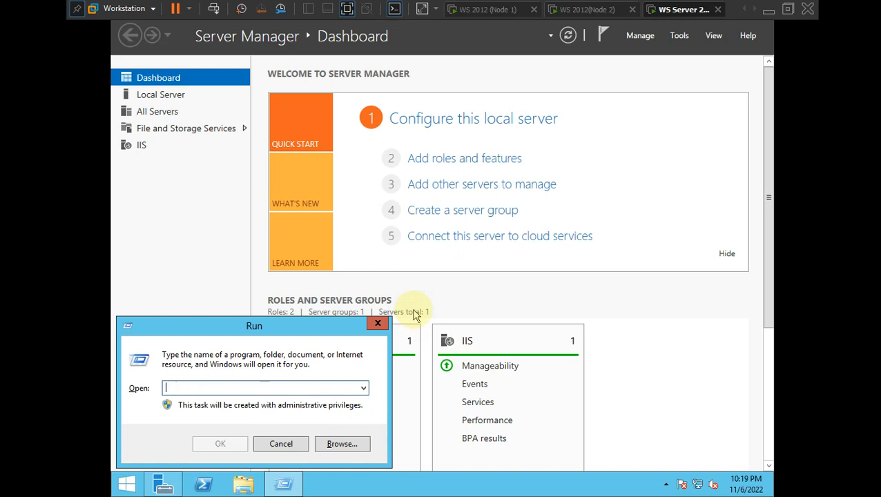
pyautogui.write('ncp')
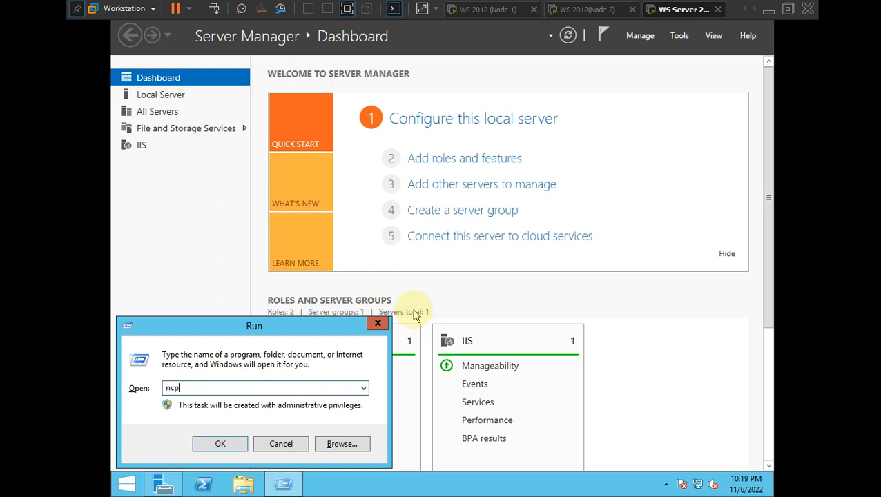
pyautogui.write('a.cpl')
pyautogui.press('Return')
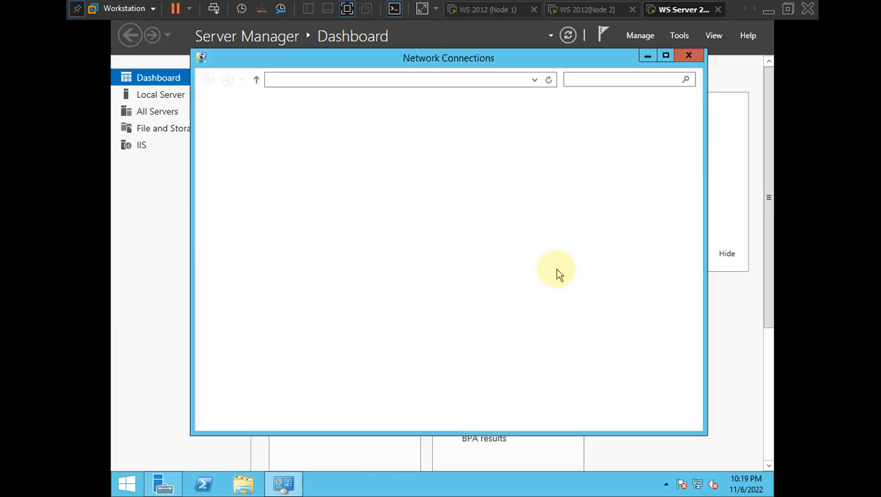
# - Give Storage's Ethernet0 IP 192.168.1.103, mask 255.255.255.0, gateway and DNS 192.168.1.100
pyautogui.rightClick(283, 140)
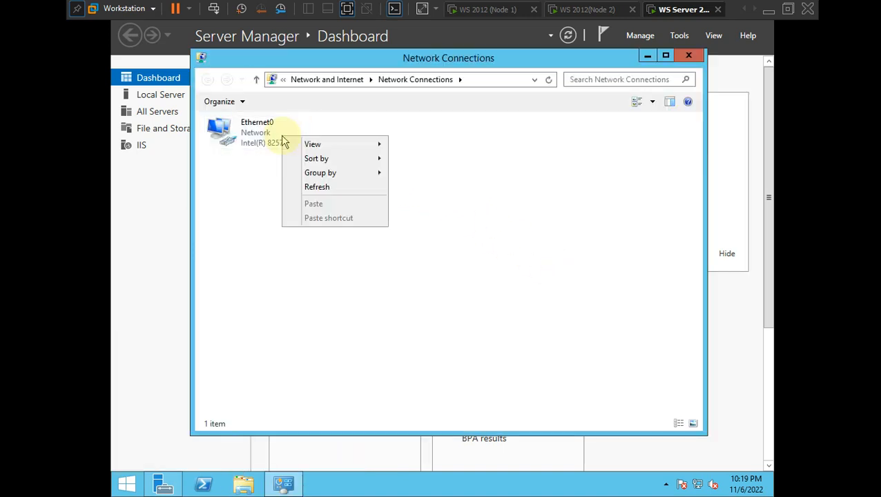
pyautogui.click(326, 192)
pyautogui.rightClick(246, 130)
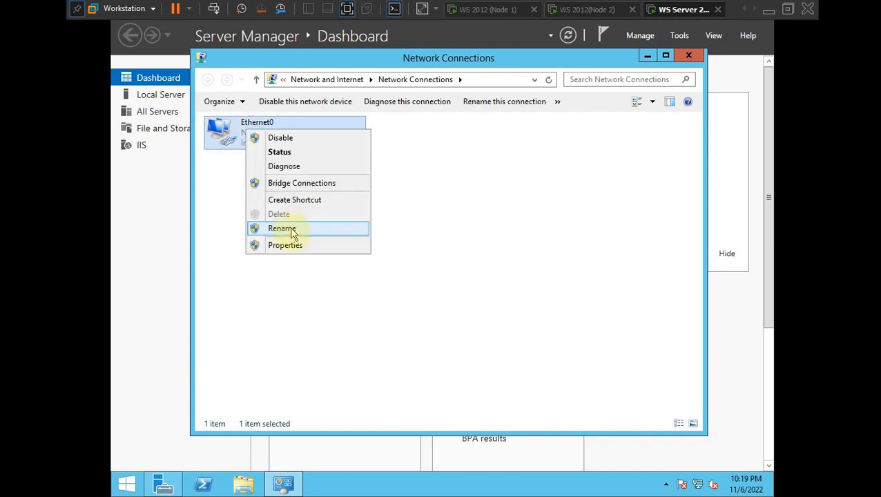
pyautogui.click(292, 245)
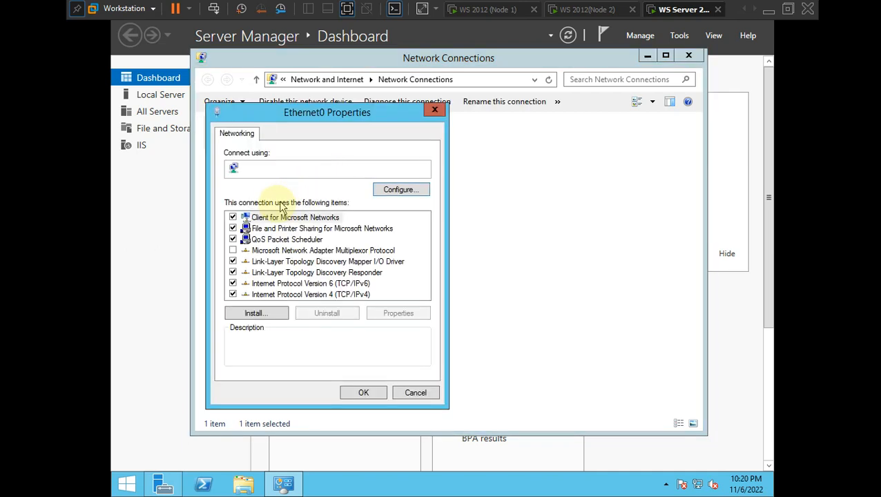
pyautogui.doubleClick(272, 296)
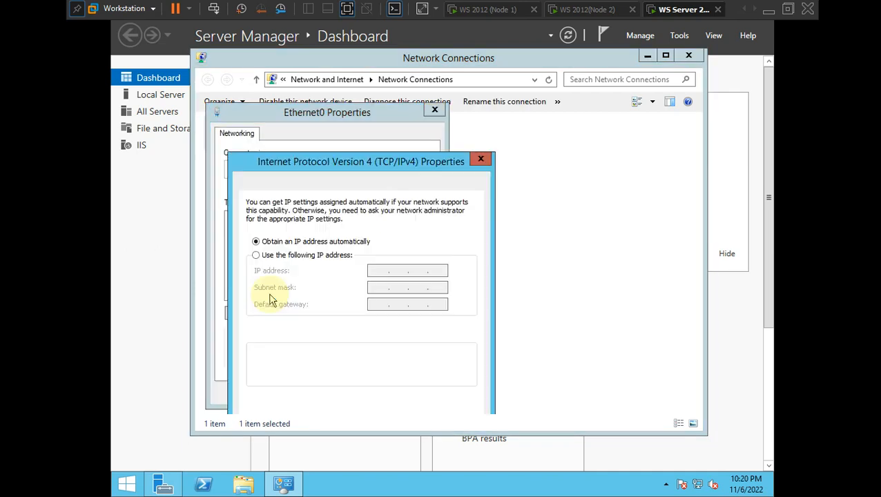
pyautogui.click(256, 256)
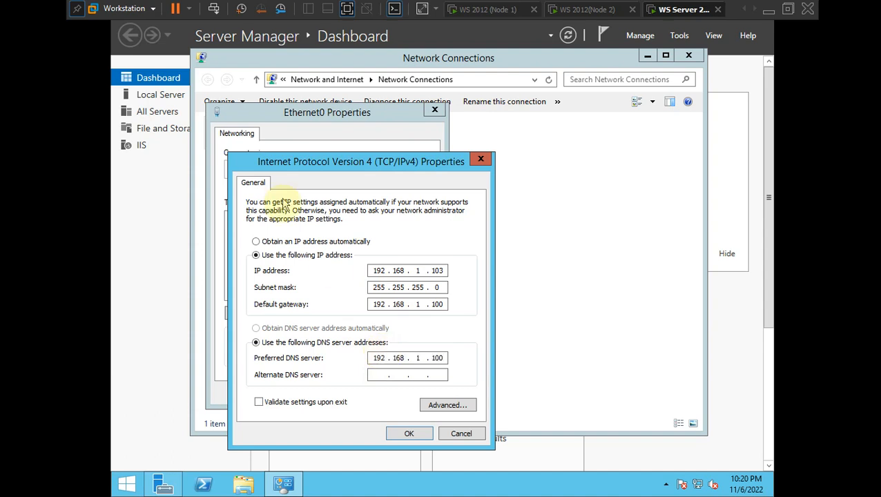
pyautogui.click(390, 432)
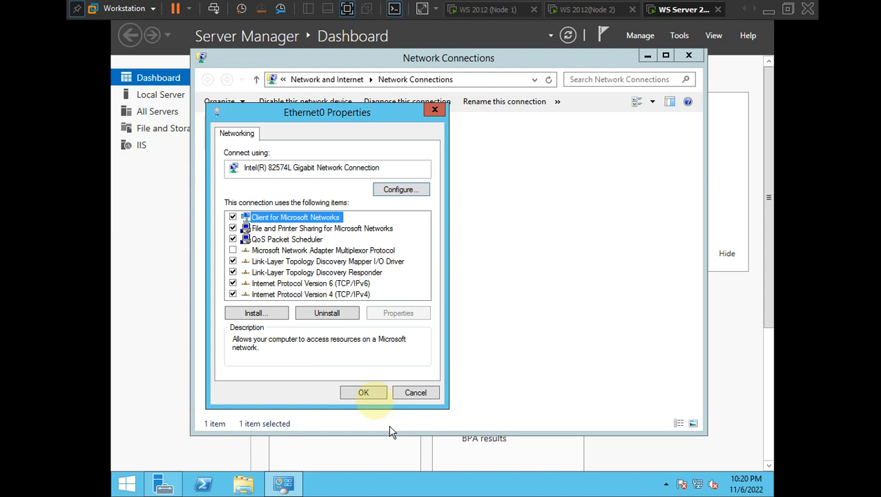
pyautogui.click(364, 393)
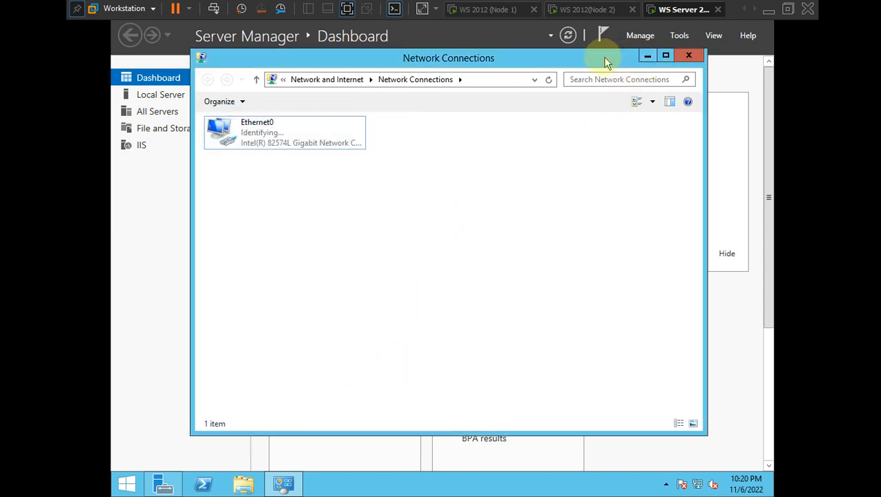
# - Allow network discovery on Storage, then switch to the Node 2 machine
pyautogui.moveTo(605, 61); pyautogui.dragTo(635, 65)
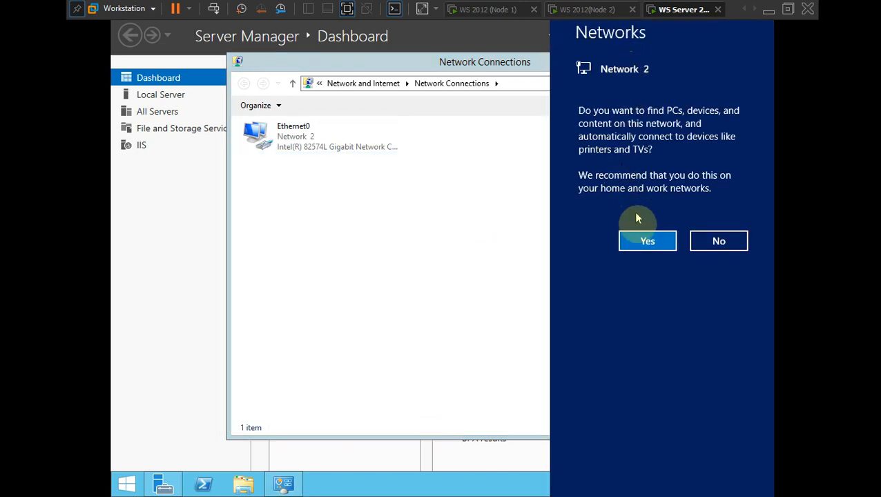
pyautogui.click(642, 243)
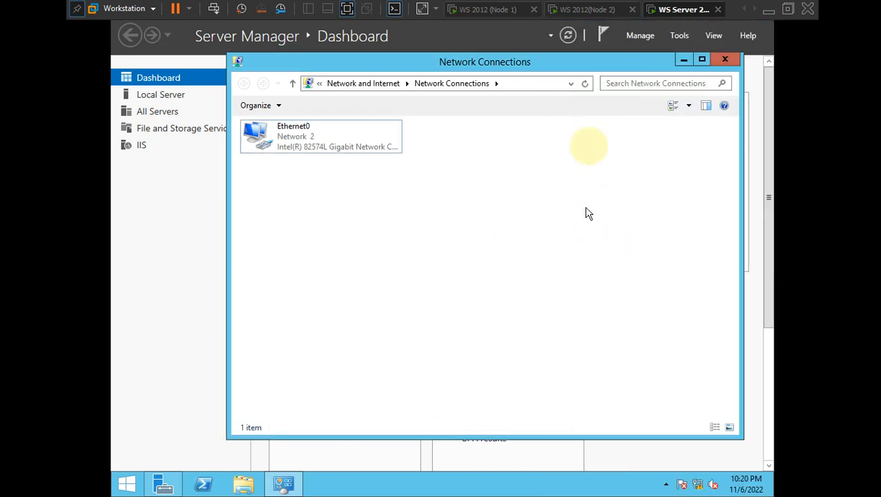
pyautogui.click(585, 12)
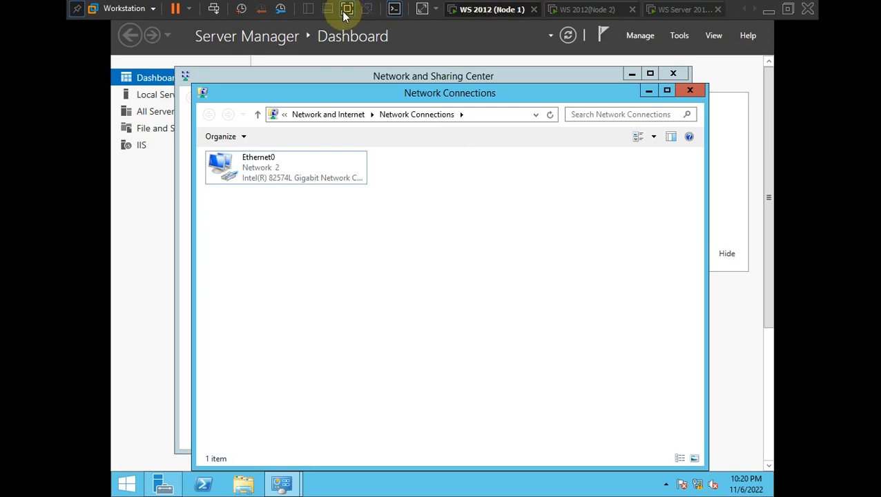
# - Exit full screen, review the failover.png plan, then switch to the WS 2012 Dc1 machine
pyautogui.click(345, 15)
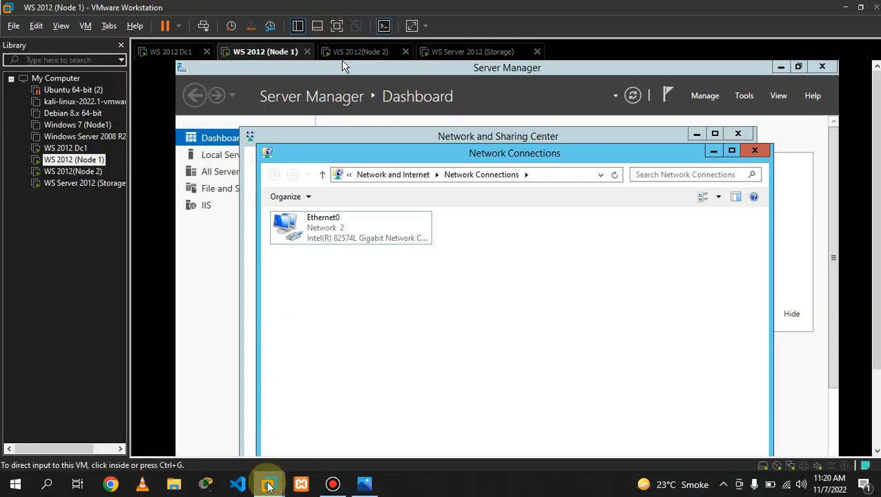
pyautogui.click(366, 485)
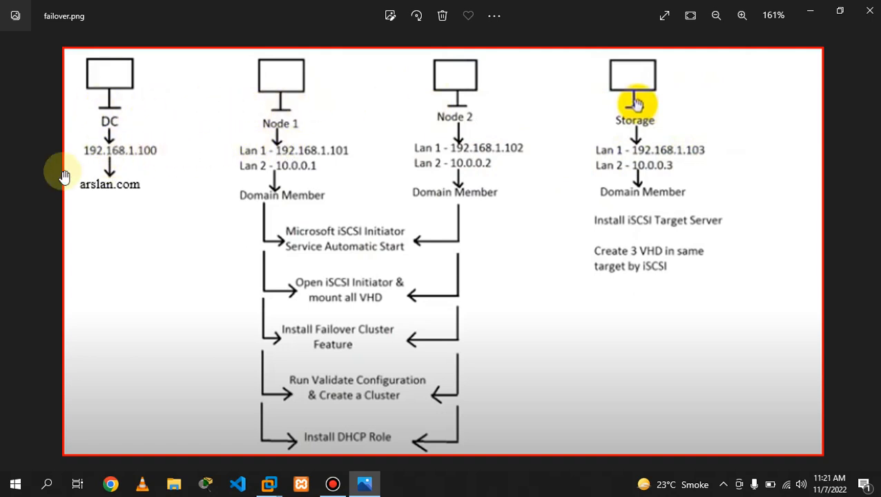
pyautogui.click(810, 11)
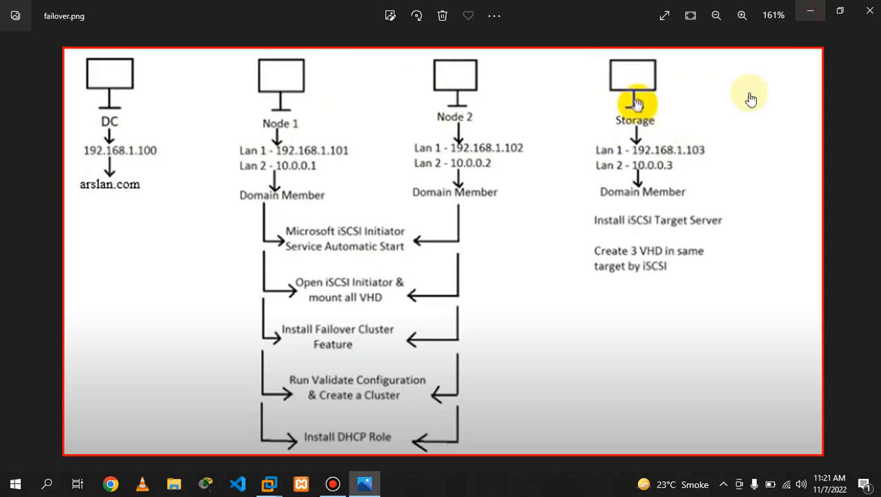
pyautogui.click(332, 485)
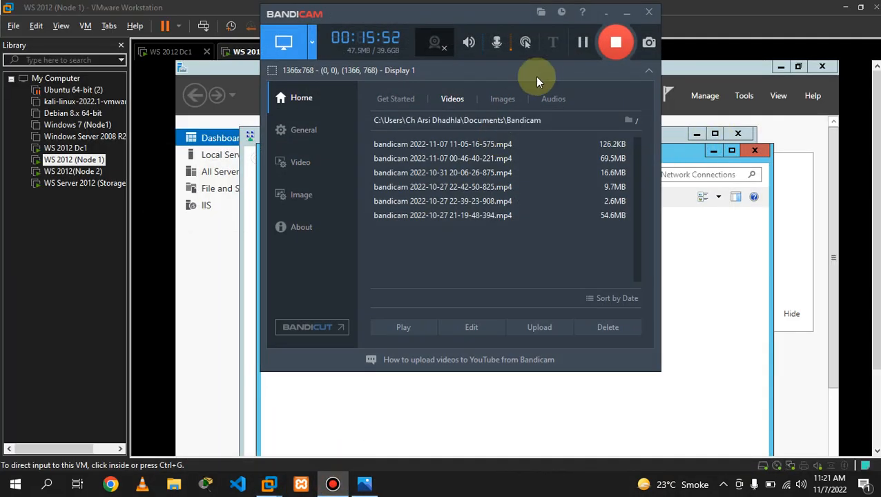
pyautogui.click(584, 39)
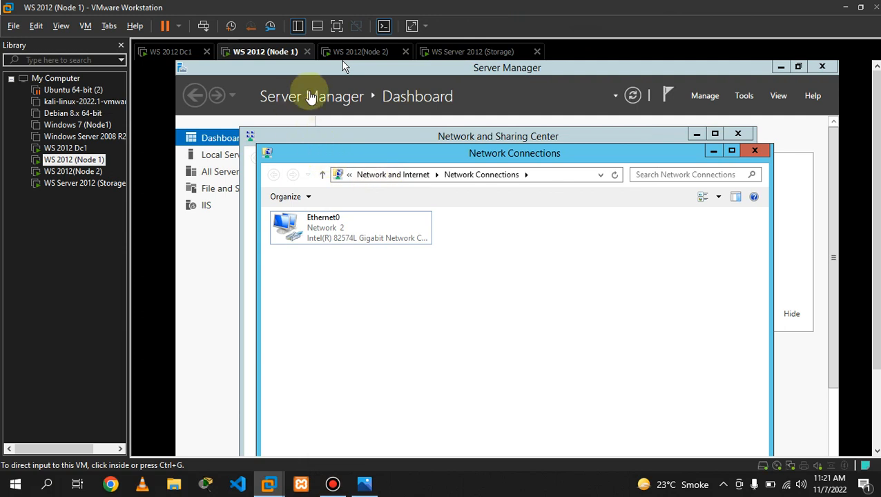
pyautogui.click(174, 54)
# - Change the Dc1 VM's network adapter from NAT to Bridged
pyautogui.rightClick(175, 56)
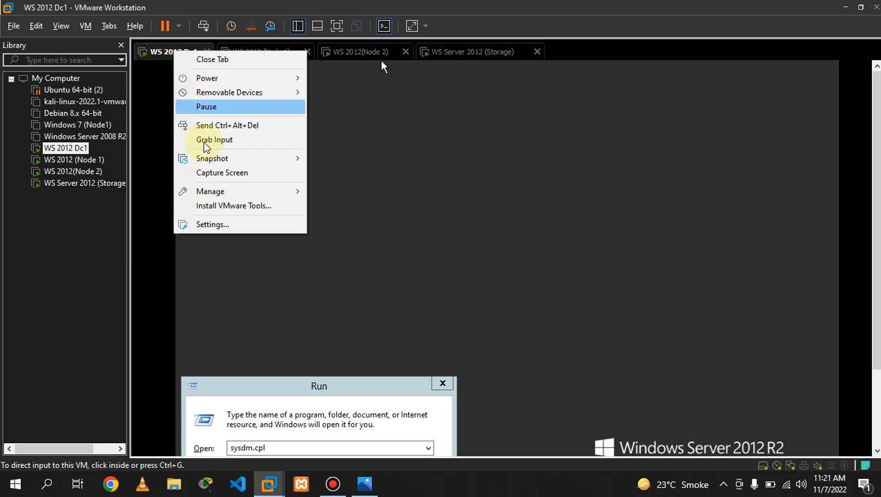
pyautogui.click(228, 230)
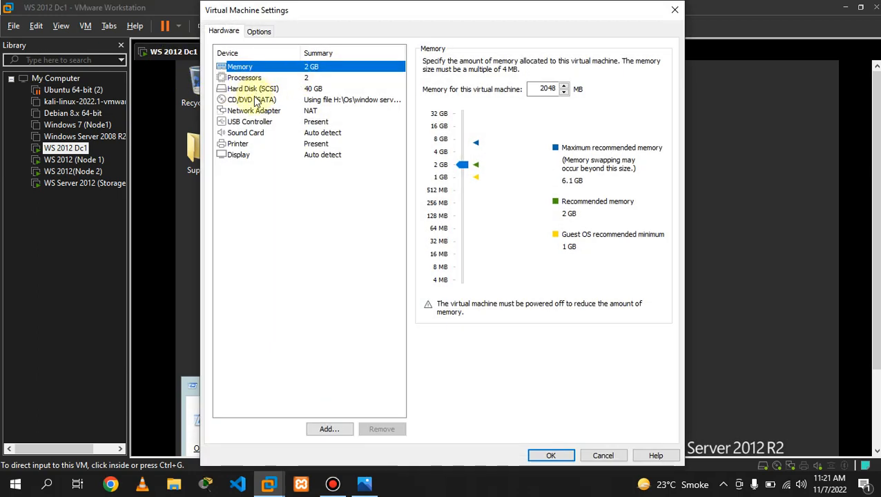
pyautogui.click(257, 101)
pyautogui.click(255, 110)
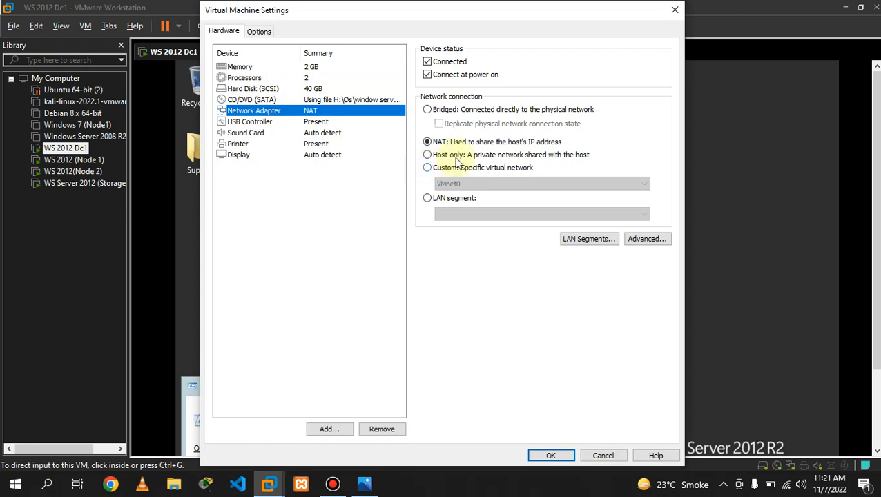
pyautogui.click(434, 113)
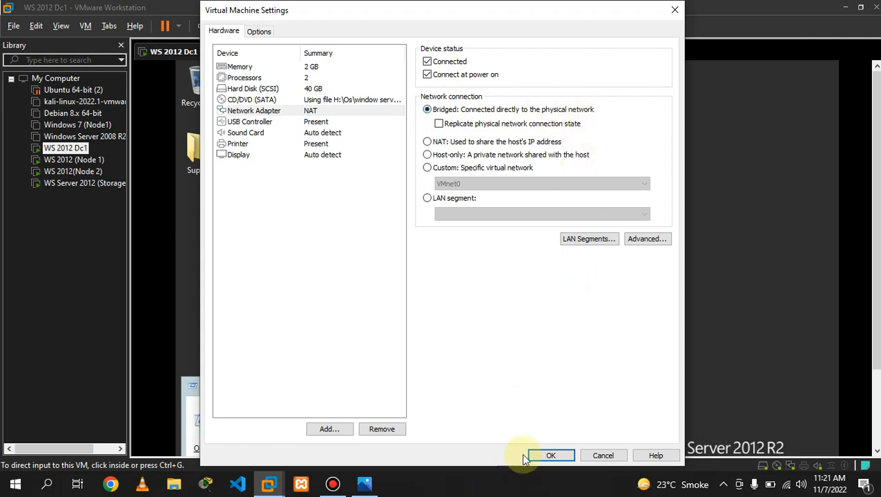
pyautogui.click(552, 456)
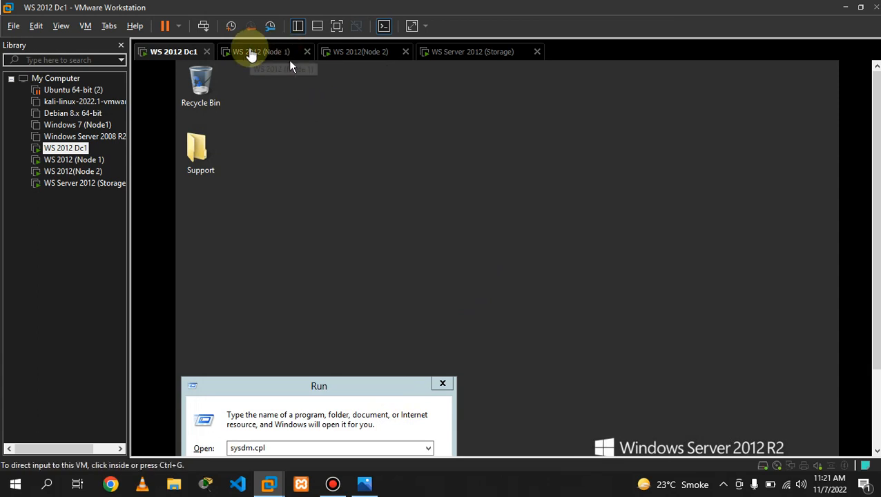
# - Change the Node 1 VM's network adapter to Bridged, then move on to Node 2
pyautogui.click(250, 53)
pyautogui.rightClick(252, 53)
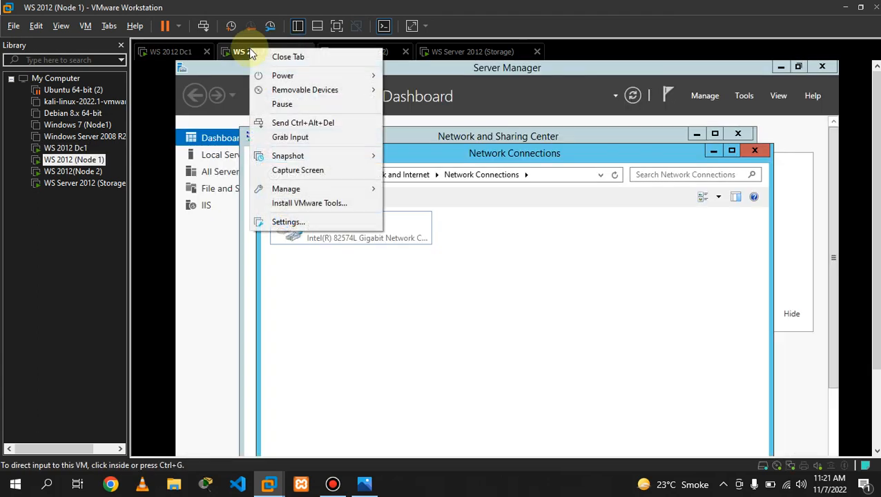
pyautogui.click(289, 222)
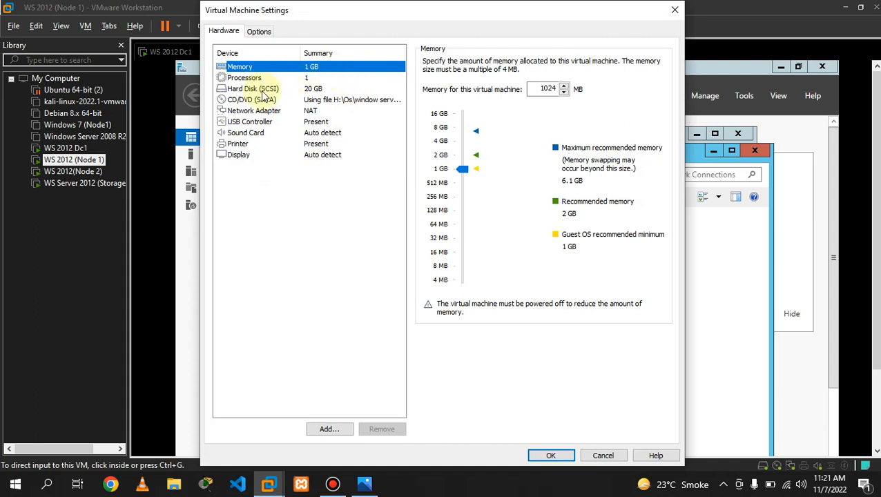
pyautogui.click(258, 101)
pyautogui.click(256, 111)
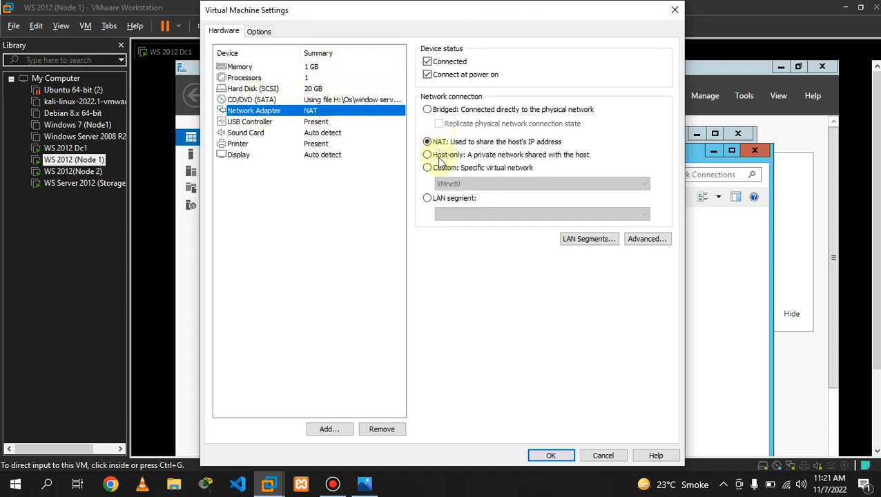
pyautogui.click(427, 110)
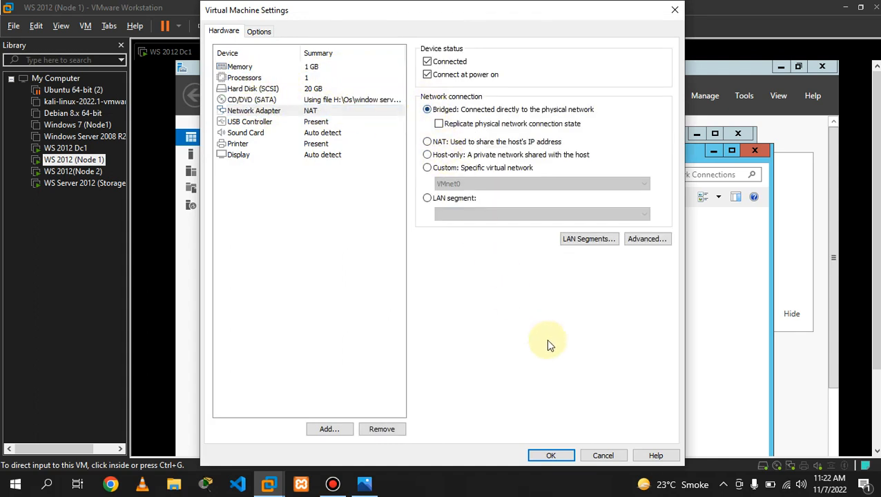
pyautogui.click(551, 455)
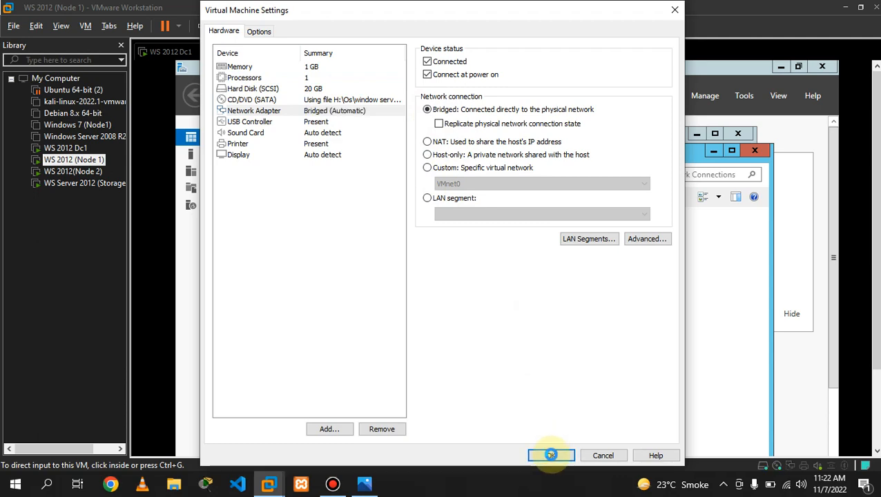
pyautogui.click(364, 53)
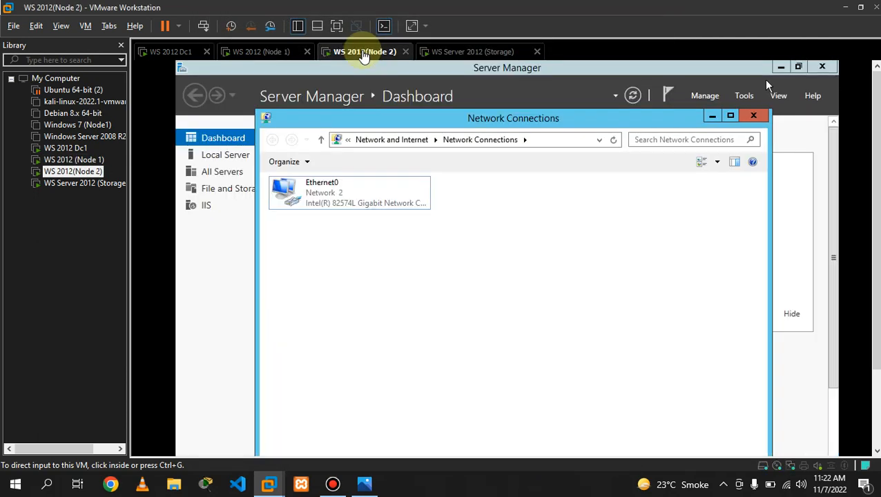
# - Set the Node 2 VM's network adapter to Bridged
pyautogui.rightClick(364, 55)
pyautogui.click(394, 226)
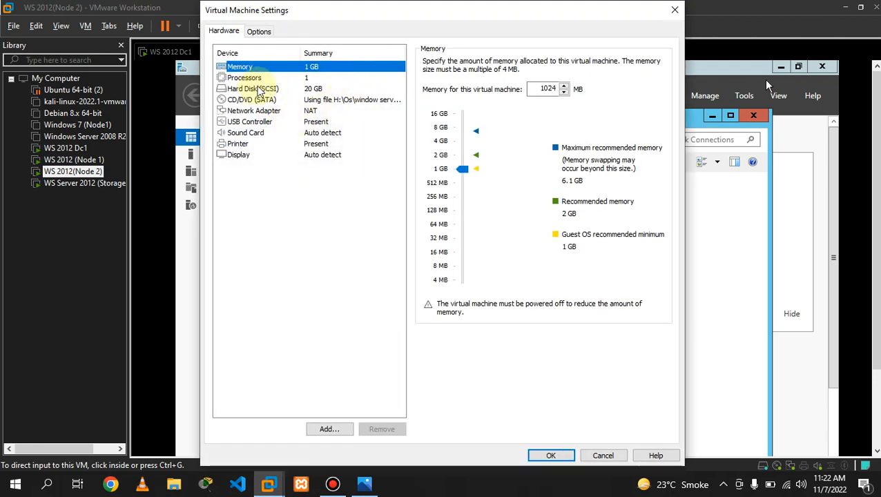
pyautogui.click(250, 111)
pyautogui.click(427, 109)
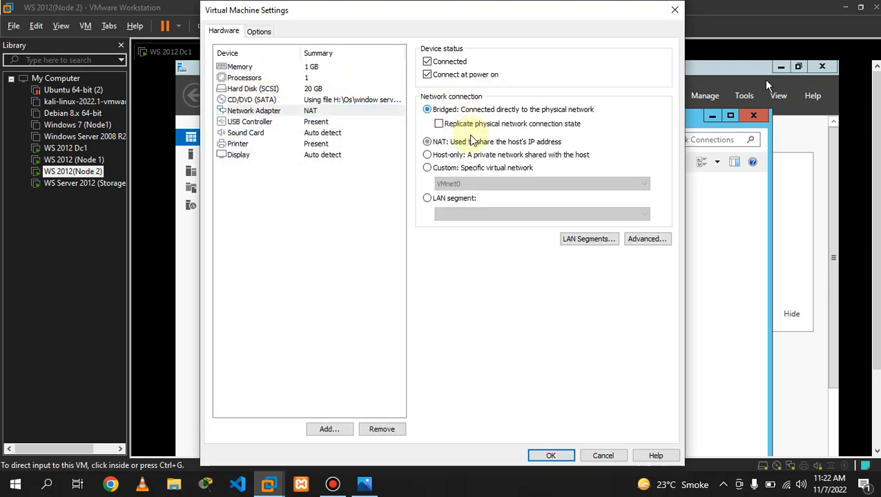
pyautogui.click(556, 455)
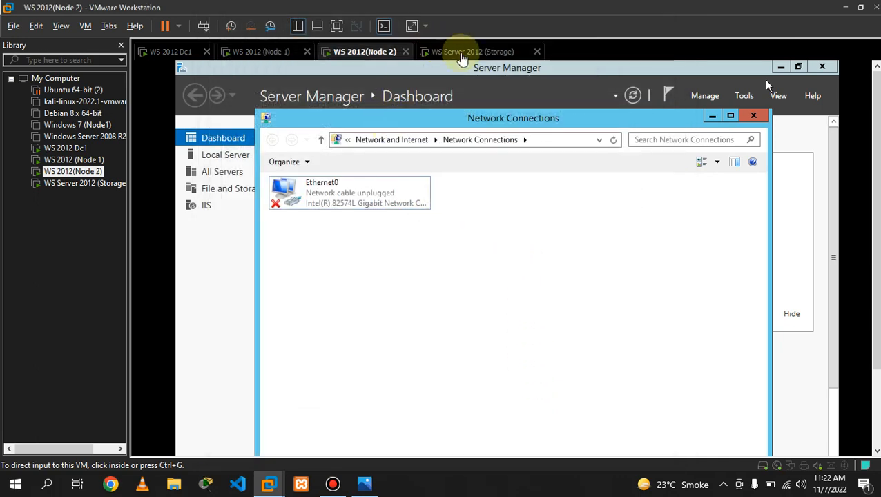
# - Set the Storage VM's network adapter to Bridged
pyautogui.click(461, 55)
pyautogui.click(328, 53)
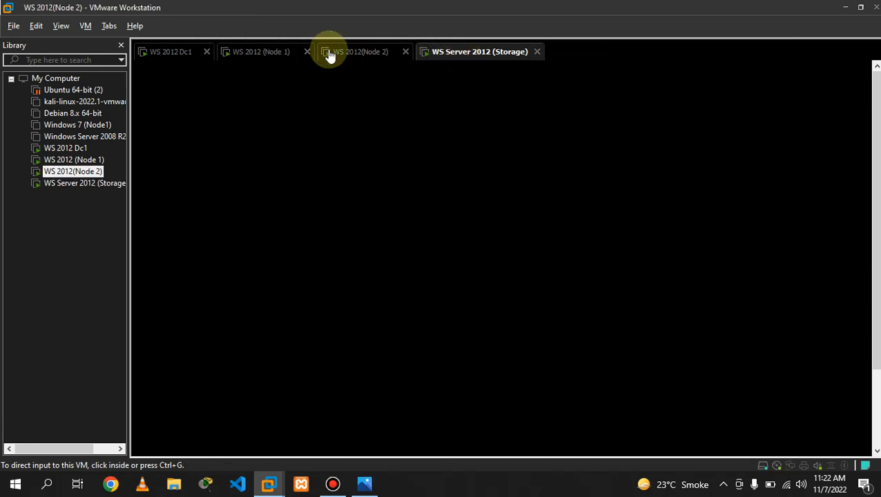
pyautogui.click(446, 53)
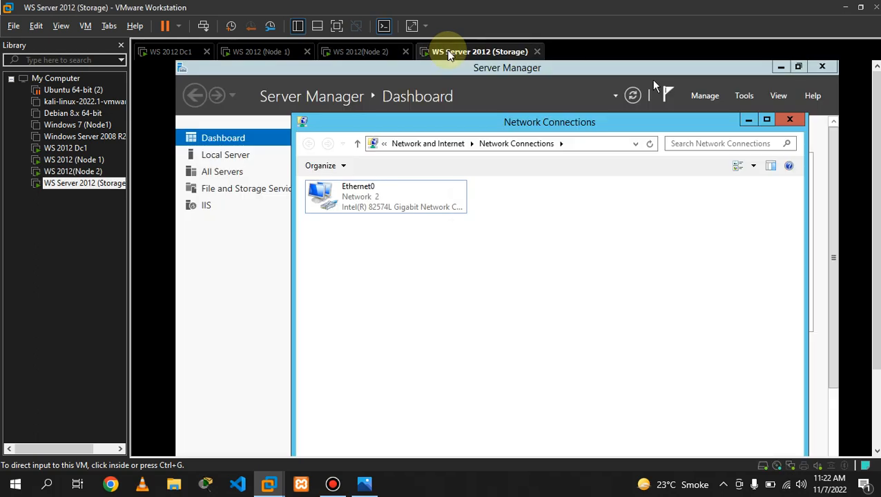
pyautogui.rightClick(449, 52)
pyautogui.click(501, 224)
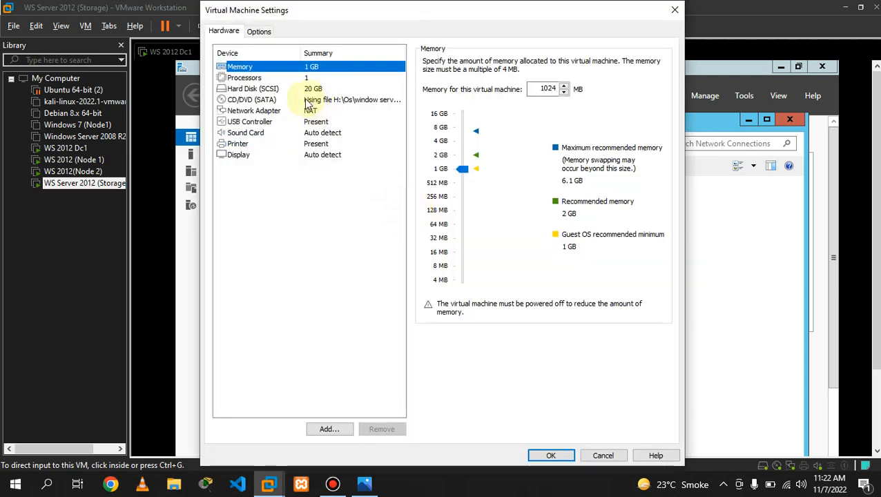
pyautogui.click(257, 79)
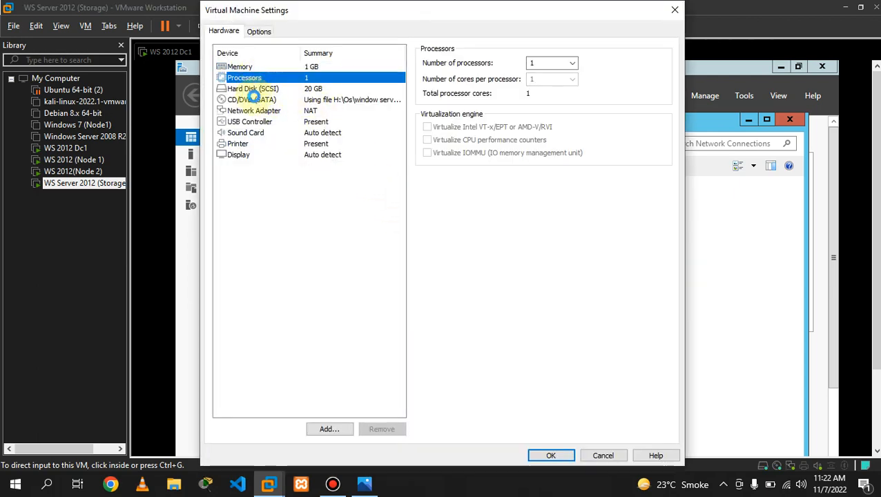
pyautogui.click(254, 100)
pyautogui.click(280, 112)
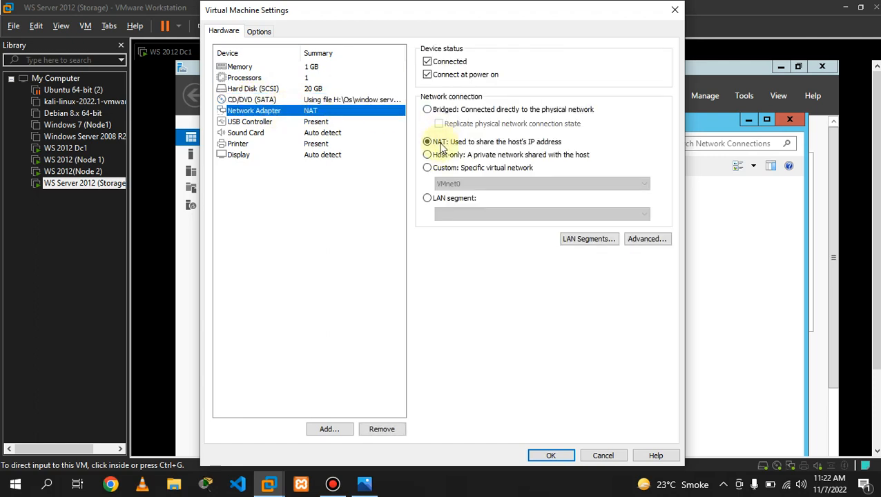
pyautogui.click(432, 112)
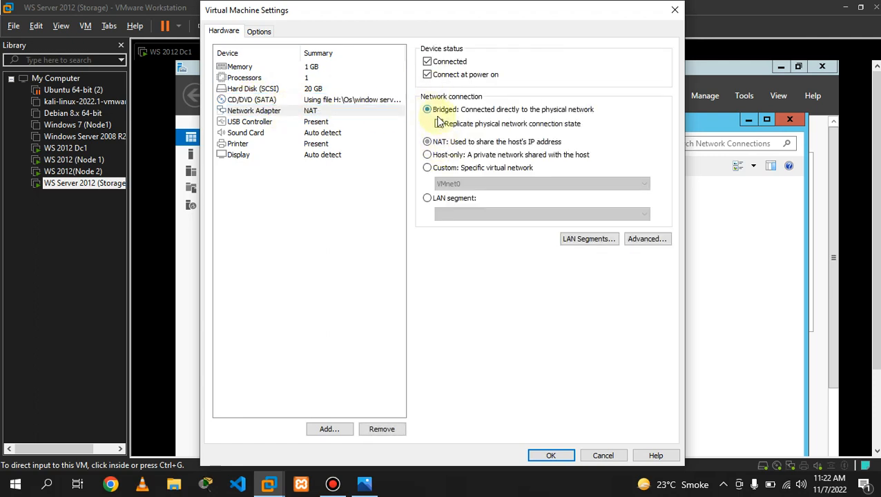
pyautogui.click(559, 455)
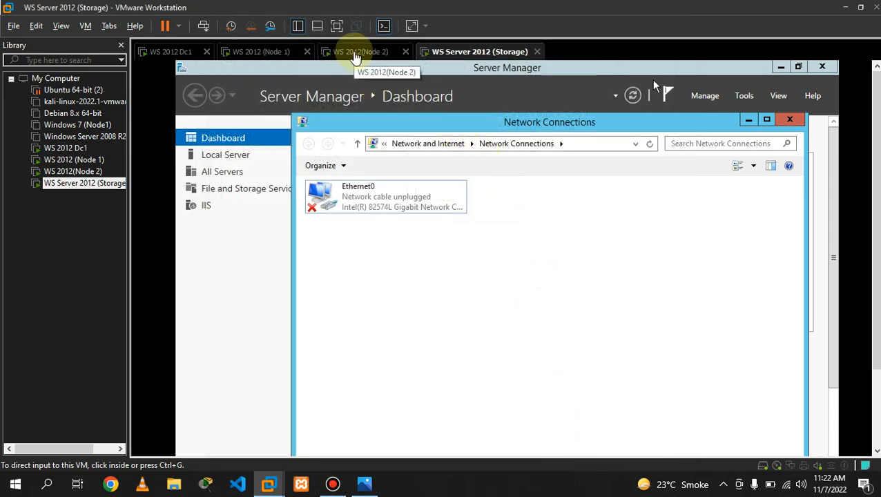
# - Move between the Node 2, Node 1 and Dc1 VM tabs, checking Node 1's screen
pyautogui.click(355, 57)
pyautogui.click(251, 52)
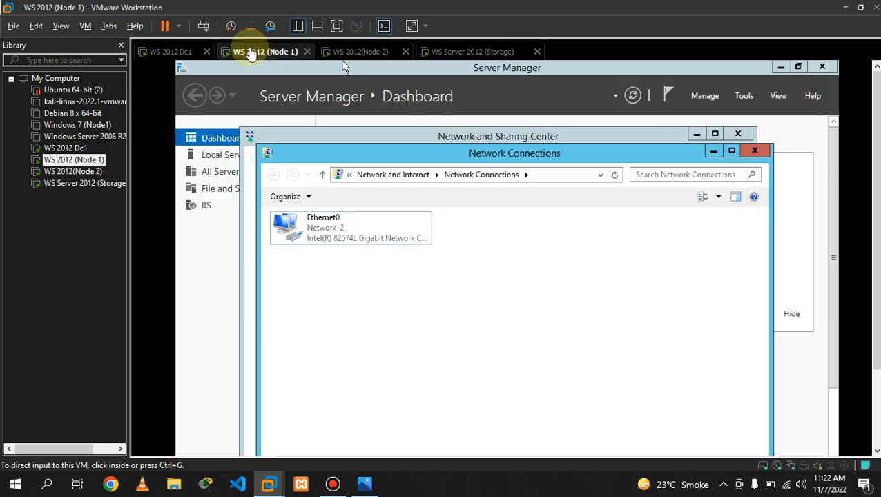
pyautogui.click(169, 52)
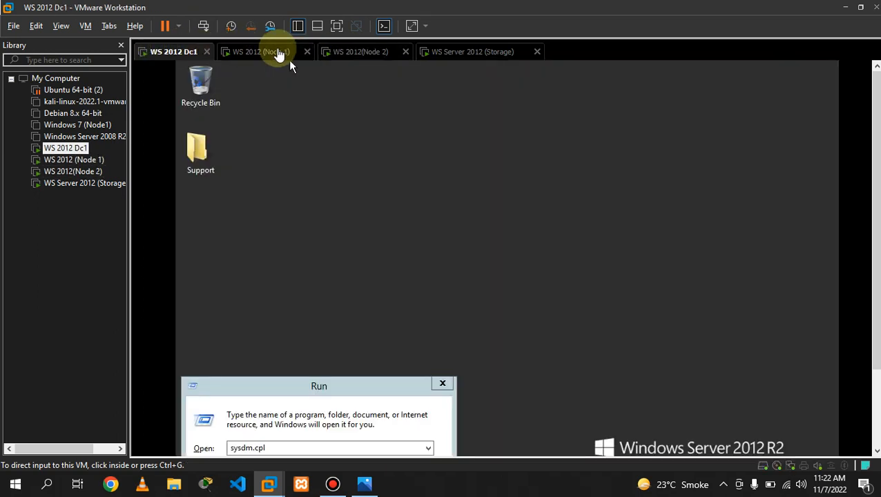
pyautogui.click(283, 55)
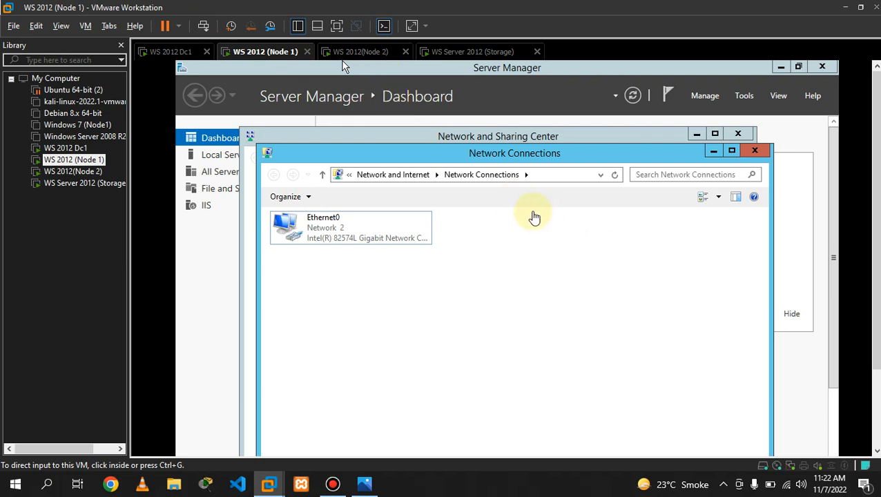
pyautogui.click(527, 230)
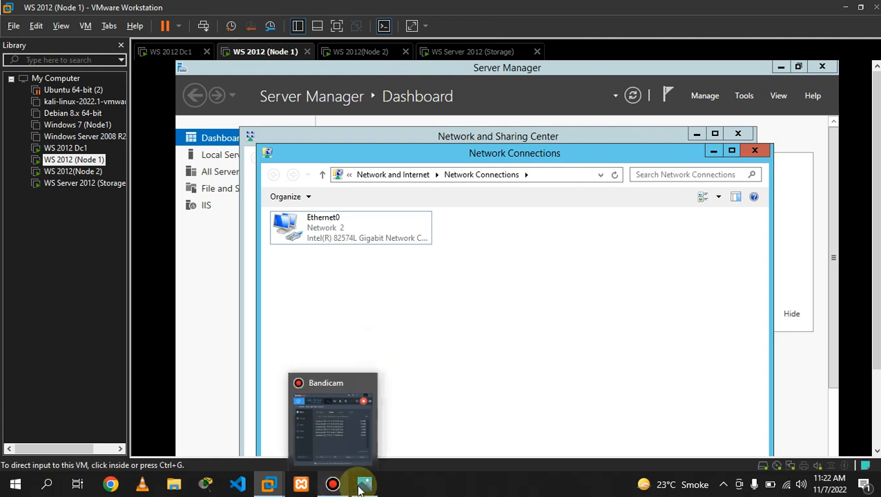
pyautogui.click(333, 484)
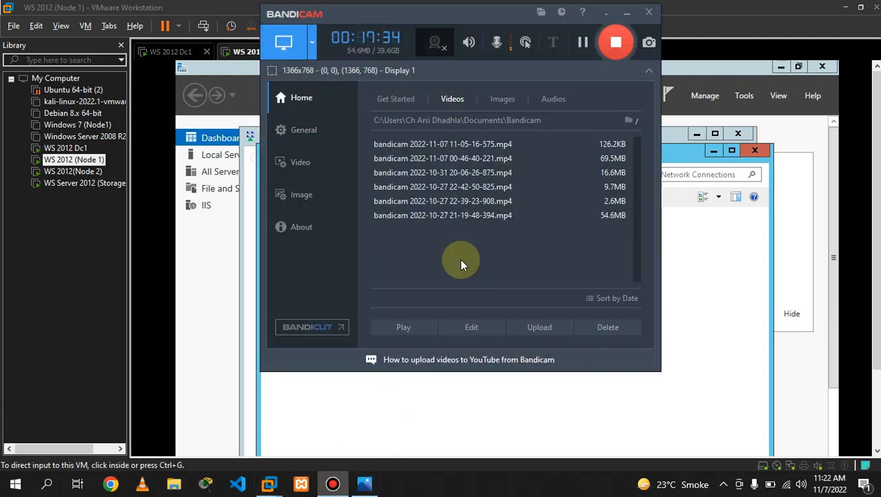
pyautogui.click(582, 42)
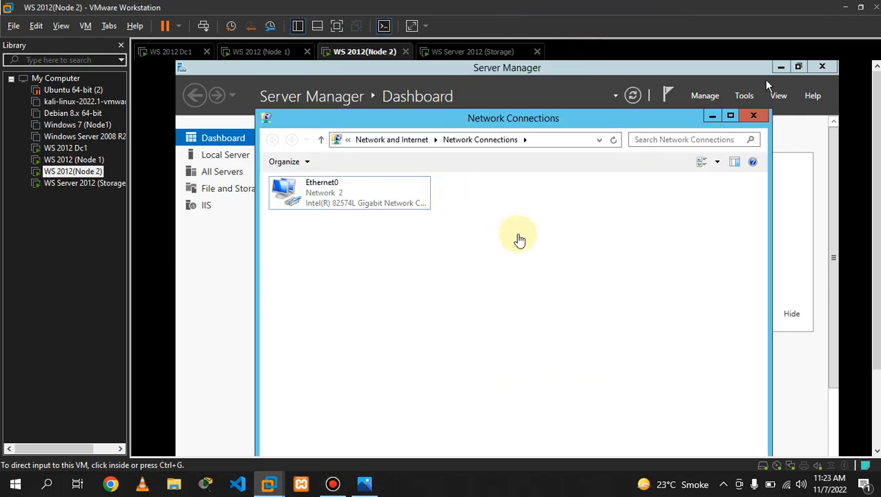
# - Refresh Node 2's Network Connections so Ethernet0 shows Network 2
pyautogui.click(519, 238)
pyautogui.rightClick(519, 238)
pyautogui.click(483, 209)
pyautogui.click(352, 53)
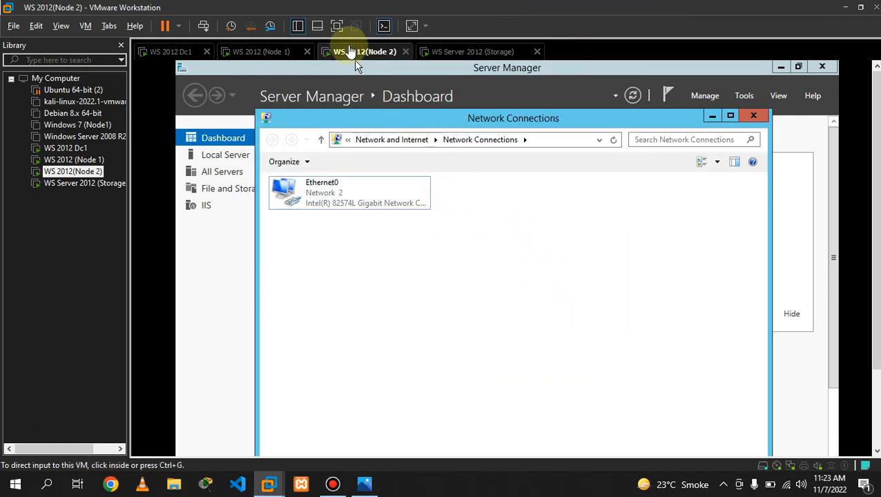
pyautogui.click(482, 232)
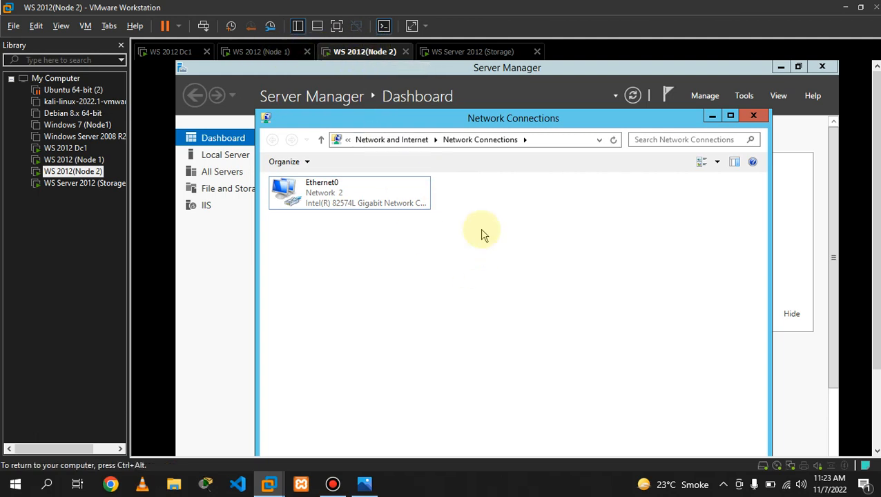
pyautogui.rightClick(482, 230)
pyautogui.click(504, 280)
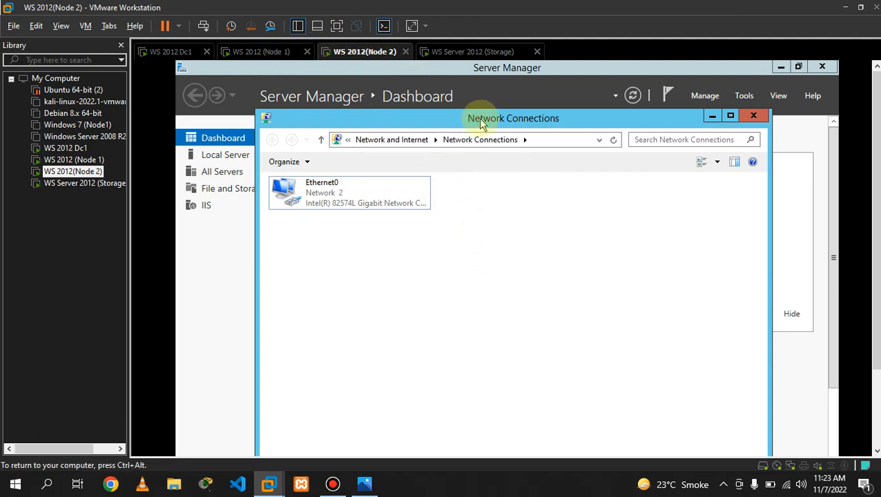
# - Move the Network Connections window higher, refresh it again, and bring up Run
pyautogui.moveTo(473, 118); pyautogui.dragTo(461, 88)
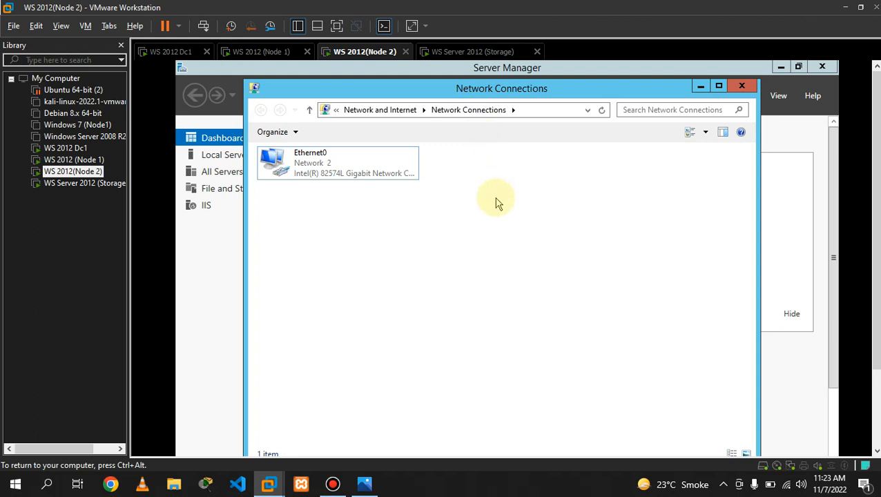
pyautogui.rightClick(439, 228)
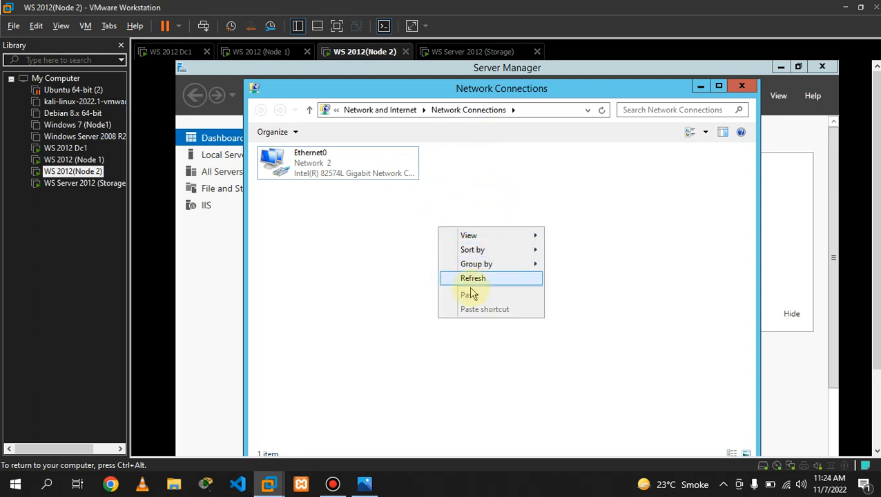
pyautogui.click(473, 280)
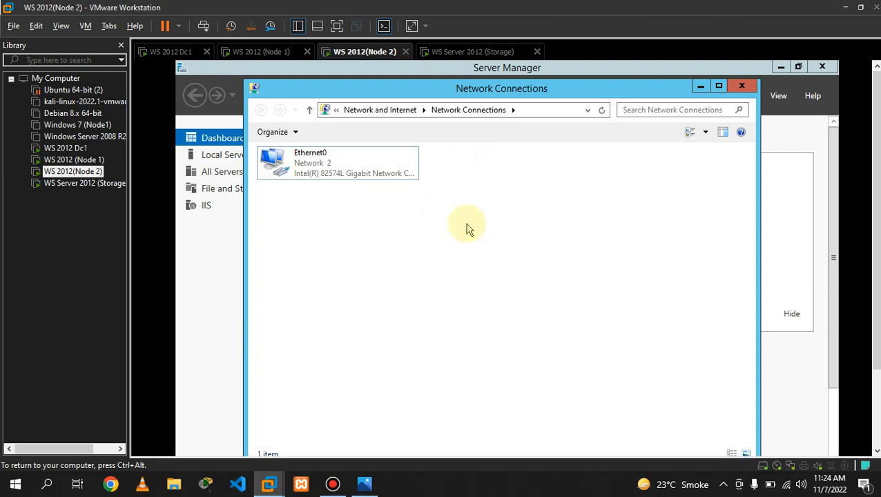
pyautogui.press('super+r')
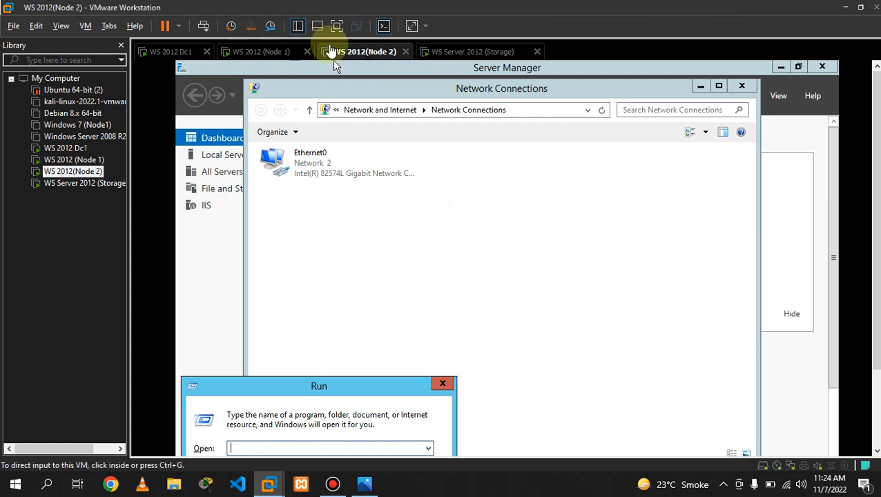
# - Run sysdm.cpl in full screen and rename the Node 2 computer to Node2
pyautogui.click(336, 26)
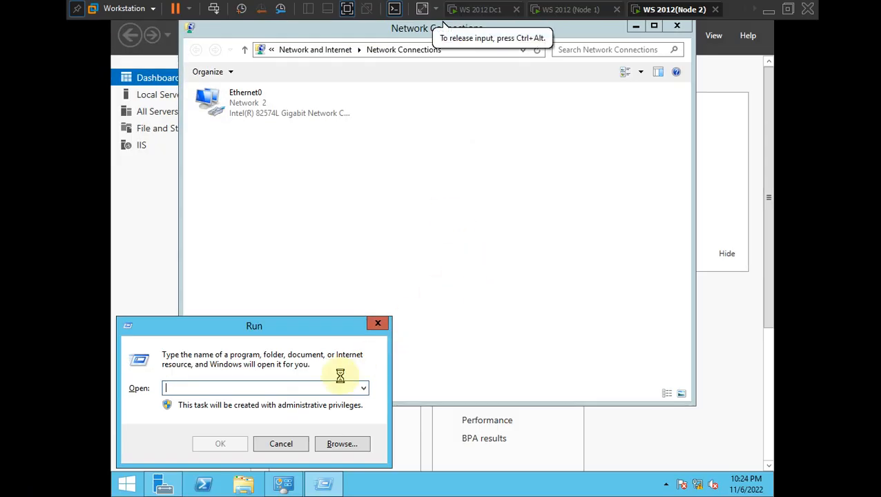
pyautogui.write('sysdm')
pyautogui.press('Down')
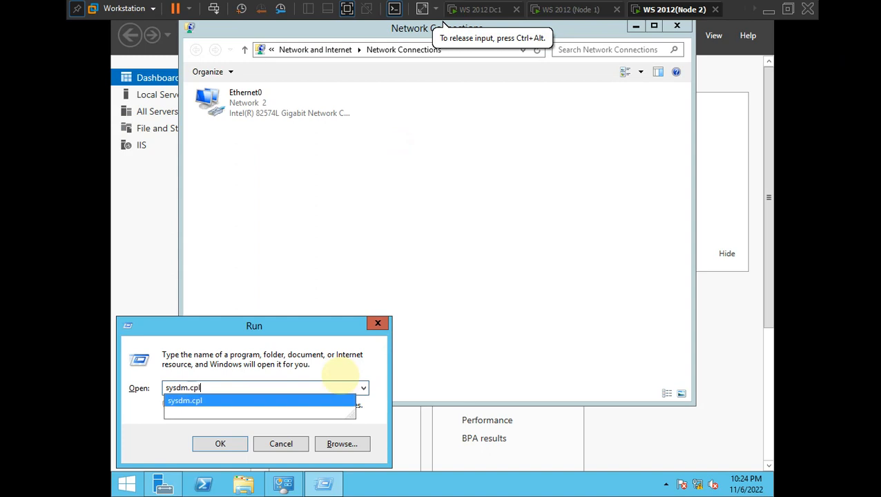
pyautogui.press('Return')
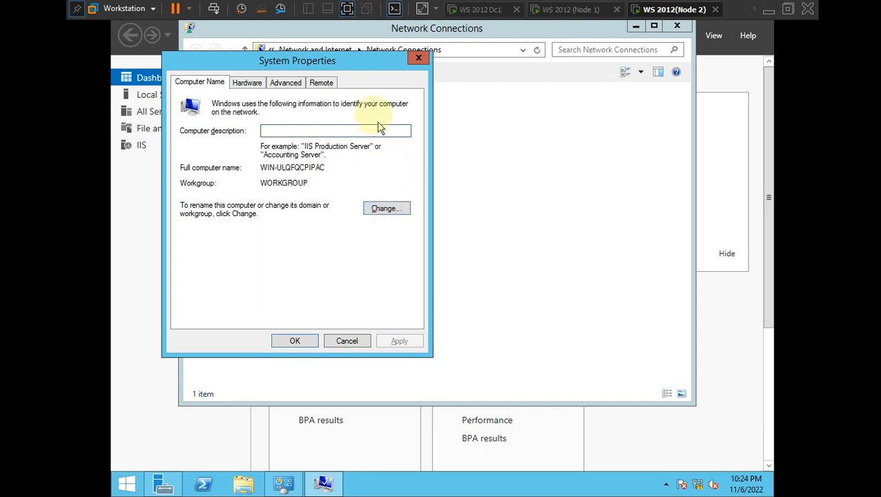
pyautogui.click(385, 209)
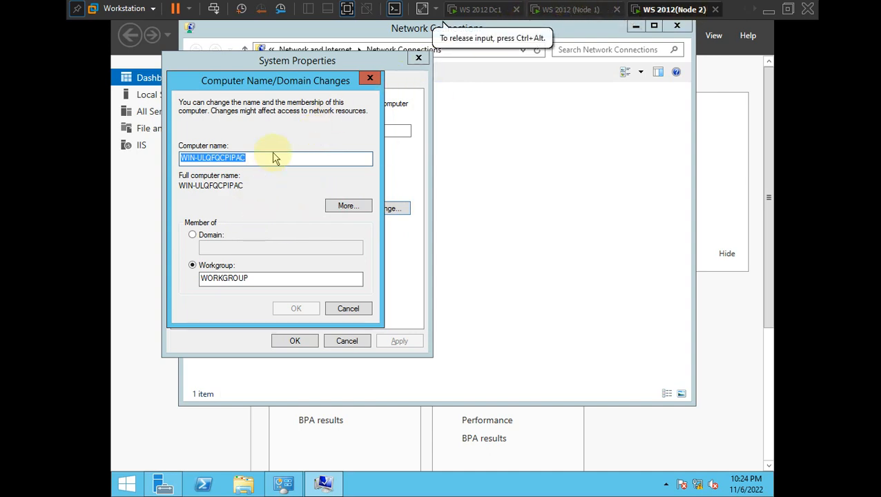
pyautogui.press('BackSpace')
pyautogui.write('Node2')
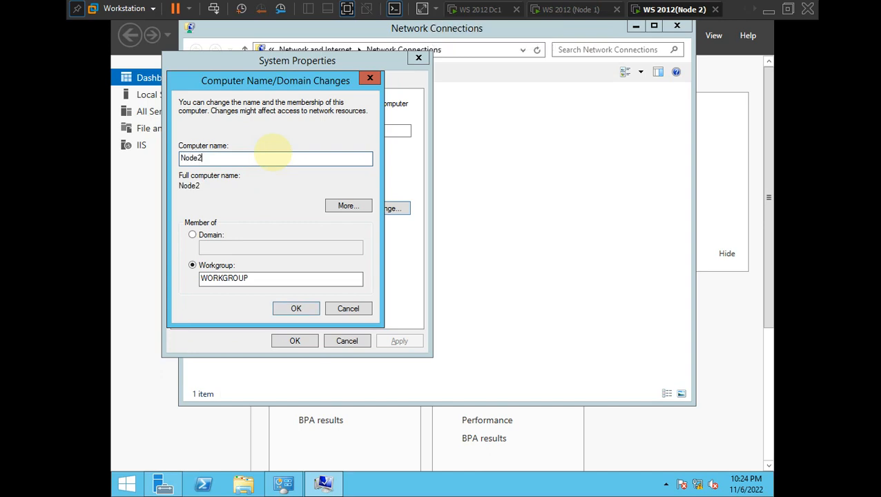
pyautogui.click(302, 310)
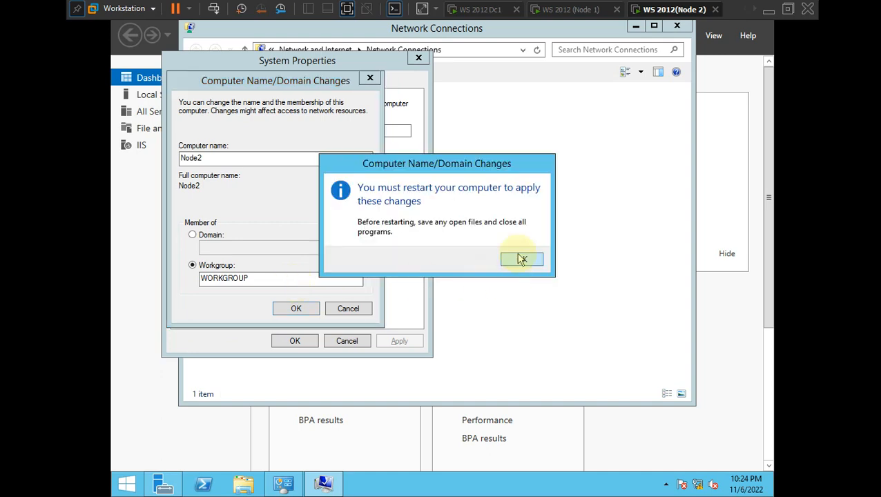
pyautogui.click(522, 258)
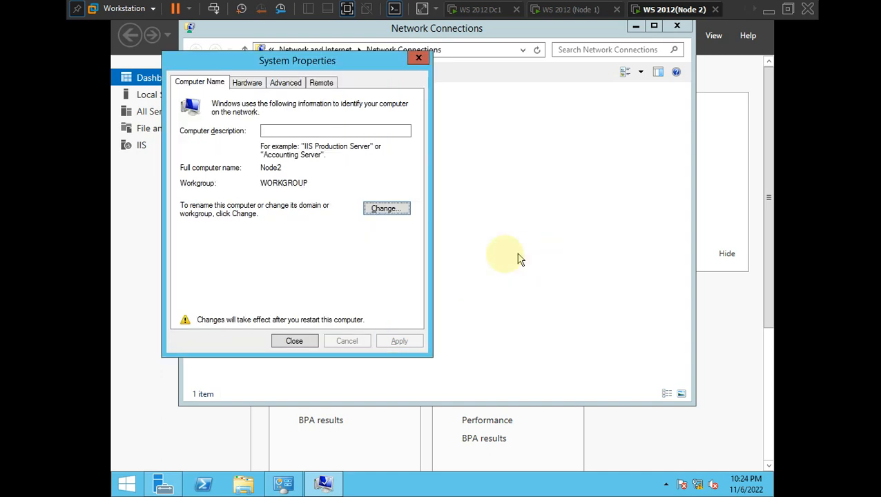
# - Close System Properties and restart Node 2 to apply the new name
pyautogui.click(397, 218)
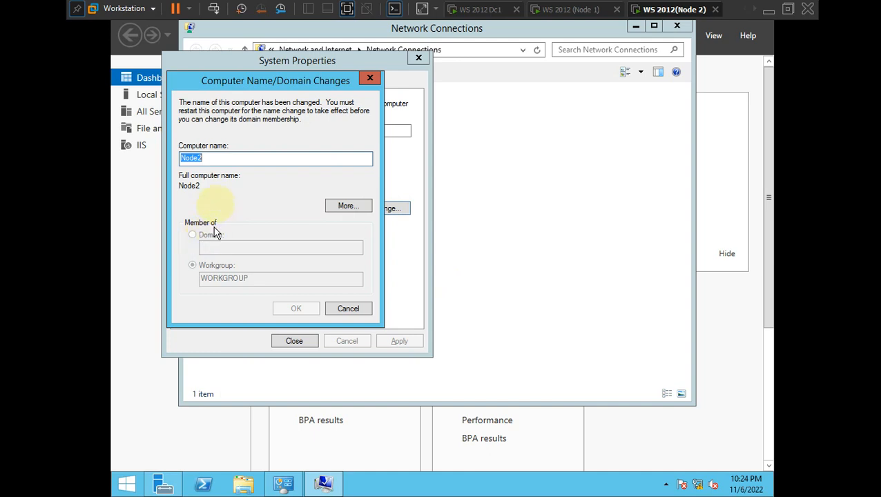
pyautogui.click(344, 308)
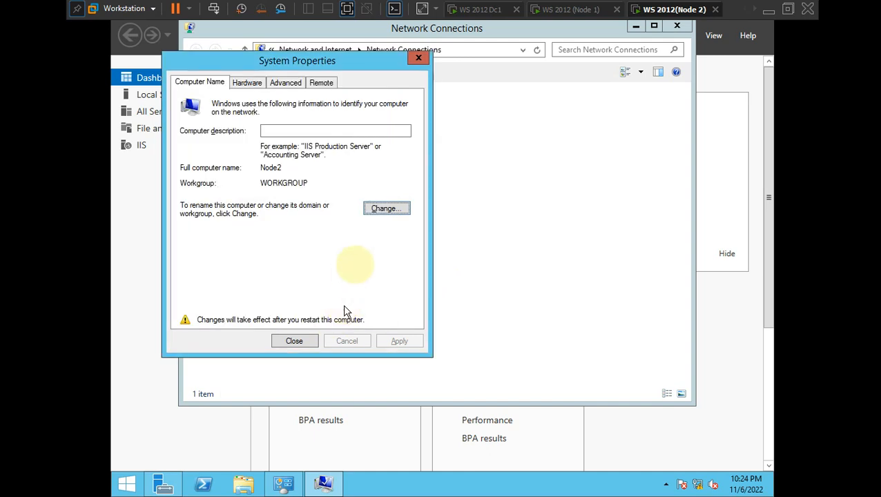
pyautogui.click(295, 341)
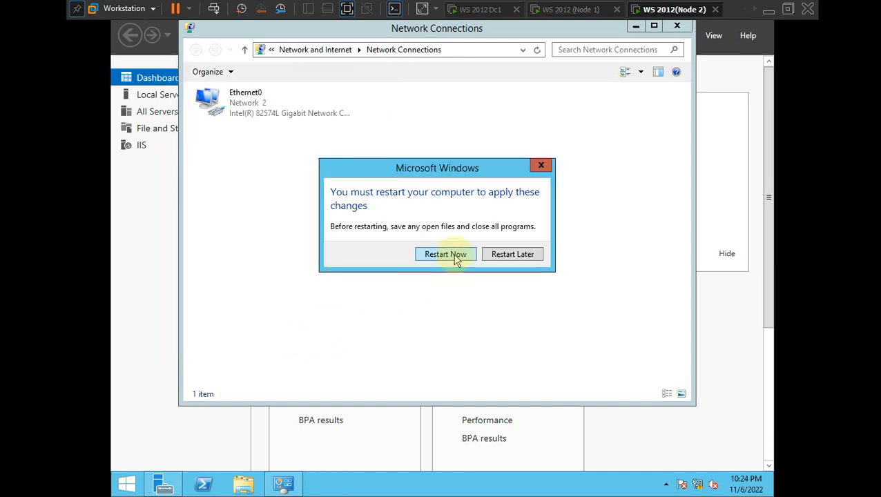
pyautogui.click(445, 254)
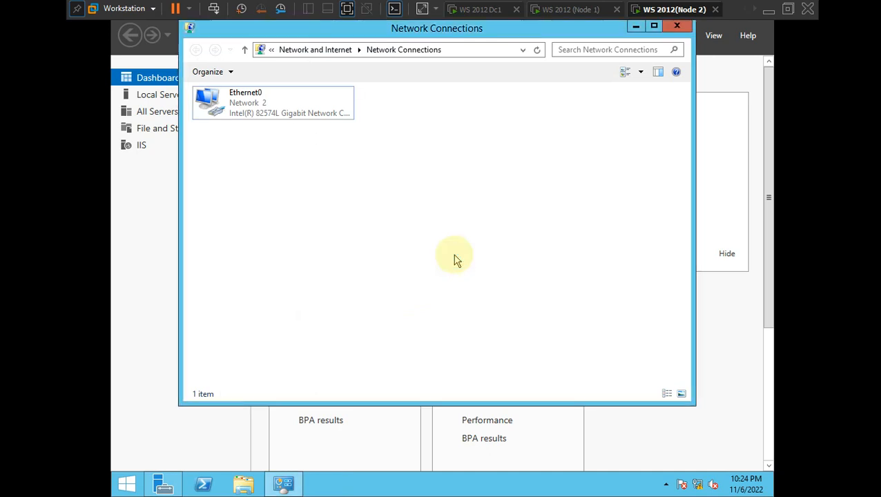
pyautogui.click(753, 9)
# - On the Storage server, refresh Network Connections and then close it
pyautogui.click(682, 11)
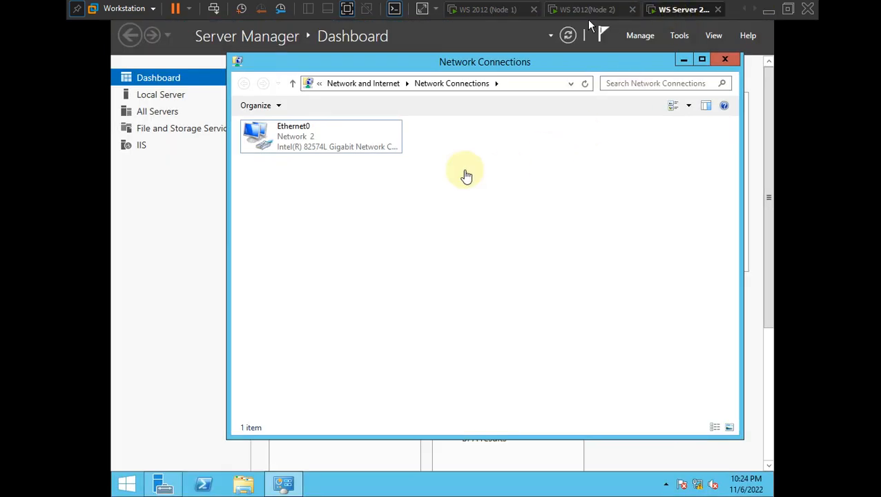
pyautogui.rightClick(454, 175)
pyautogui.click(492, 222)
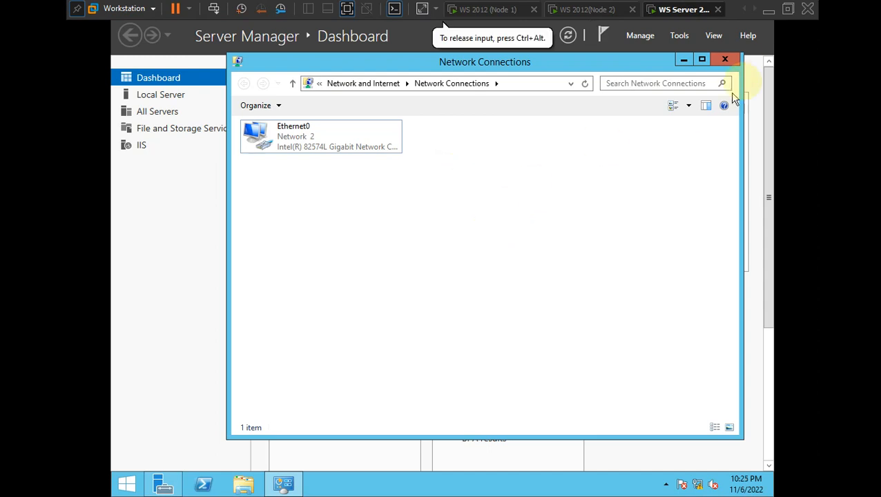
pyautogui.click(725, 60)
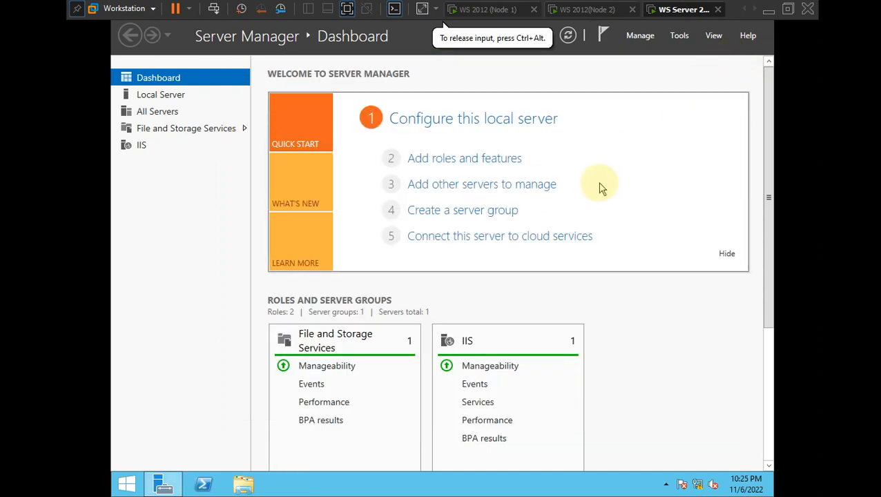
# - Run sysdm.cpl and set the Storage computer to join the arslan.com domain
pyautogui.press('super+r')
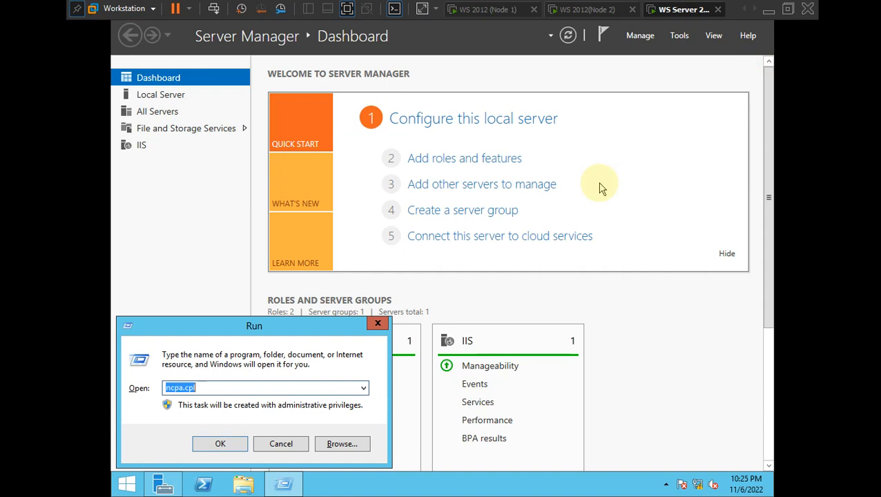
pyautogui.press('Return')
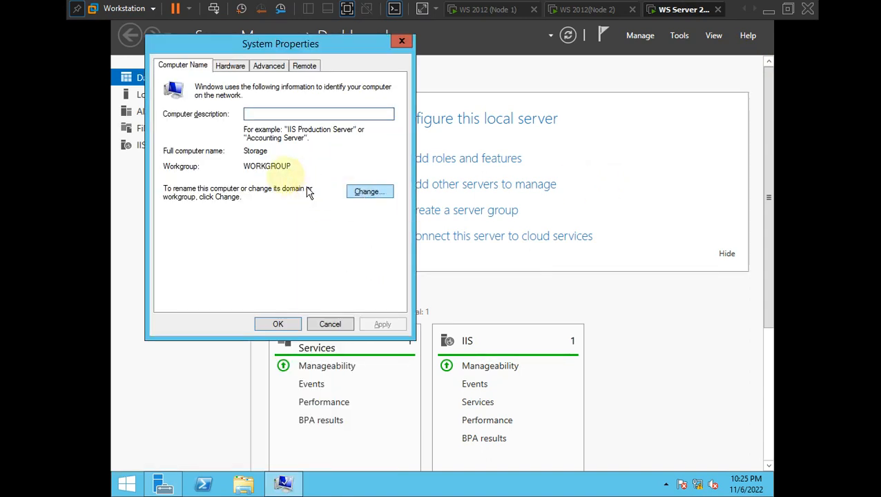
pyautogui.moveTo(272, 151); pyautogui.dragTo(246, 156)
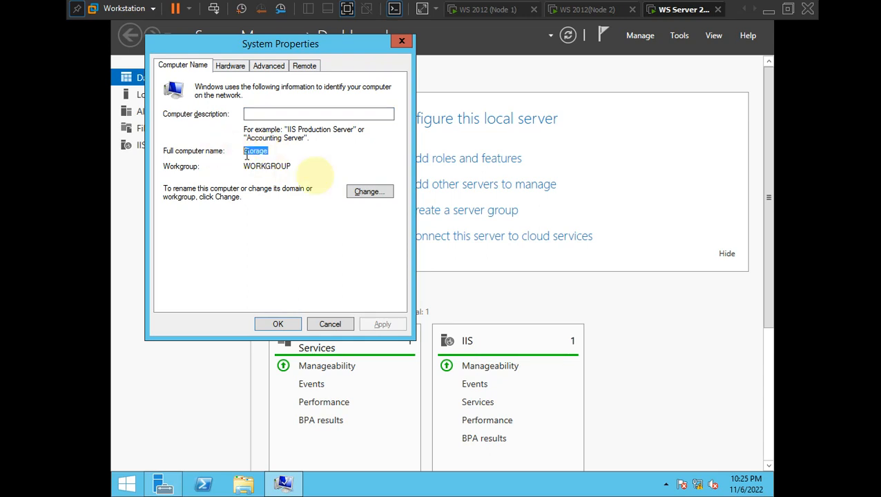
pyautogui.click(357, 193)
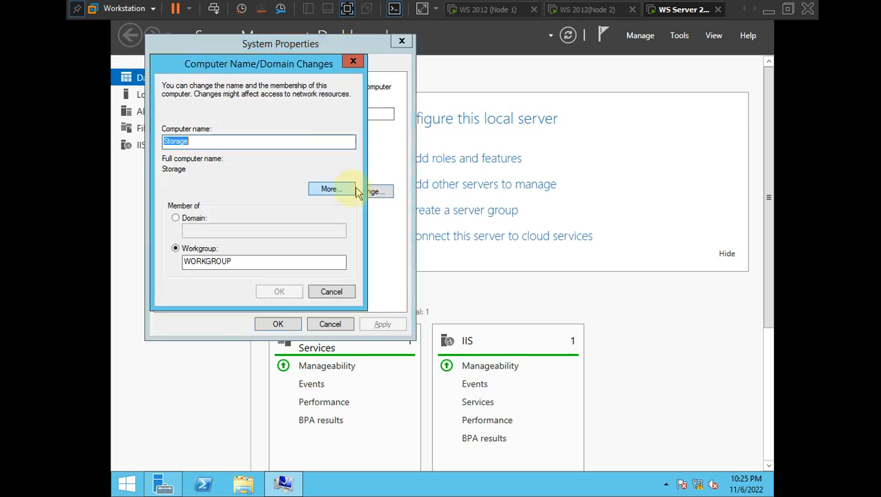
pyautogui.click(184, 220)
pyautogui.click(229, 230)
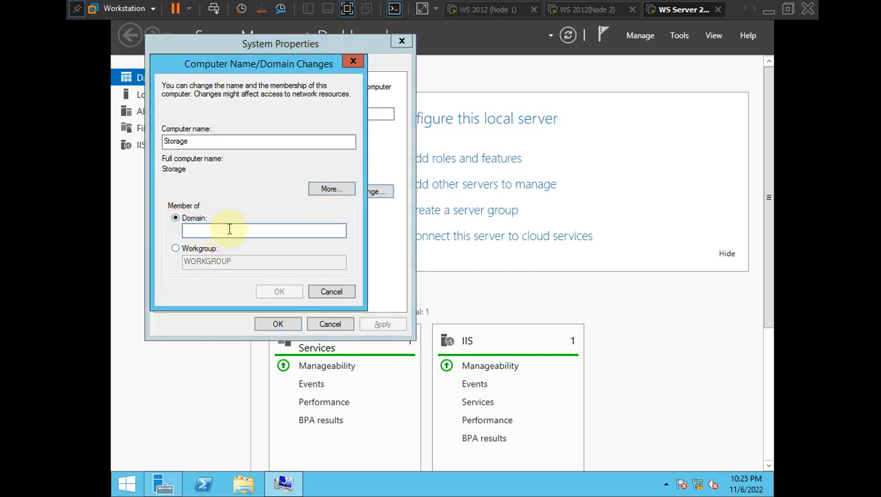
pyautogui.write('arslan.com')
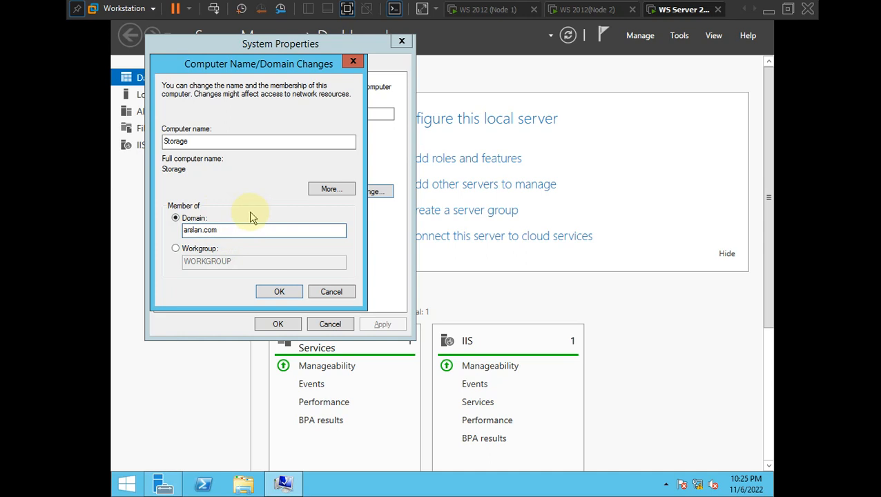
pyautogui.click(277, 291)
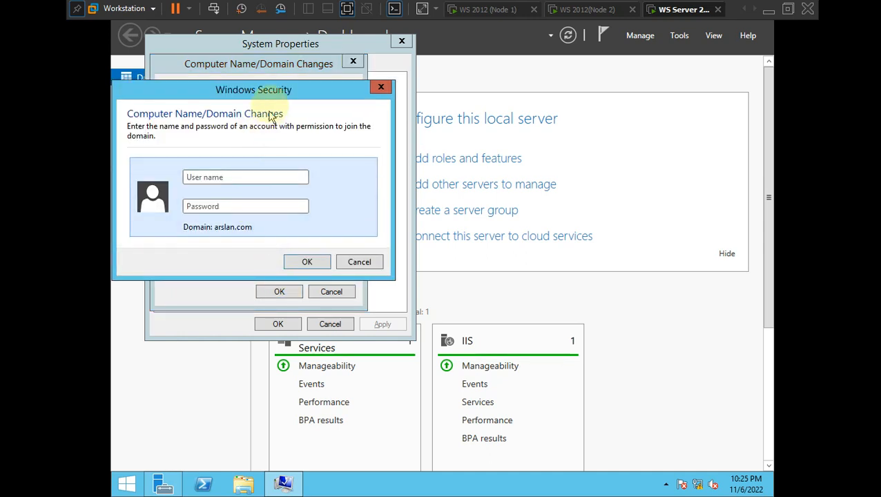
# - Enter the domain administrator user name and password to authorise the join
pyautogui.moveTo(271, 94); pyautogui.dragTo(392, 95)
pyautogui.click(387, 183)
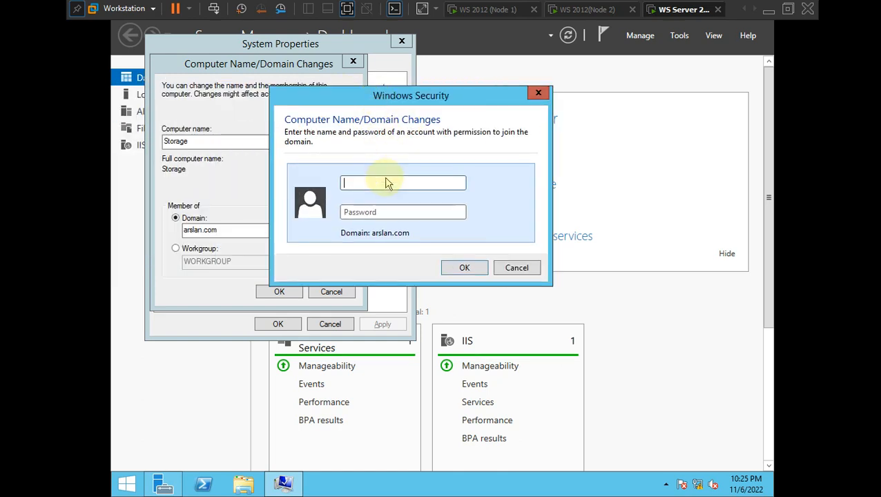
pyautogui.write('Administrator')
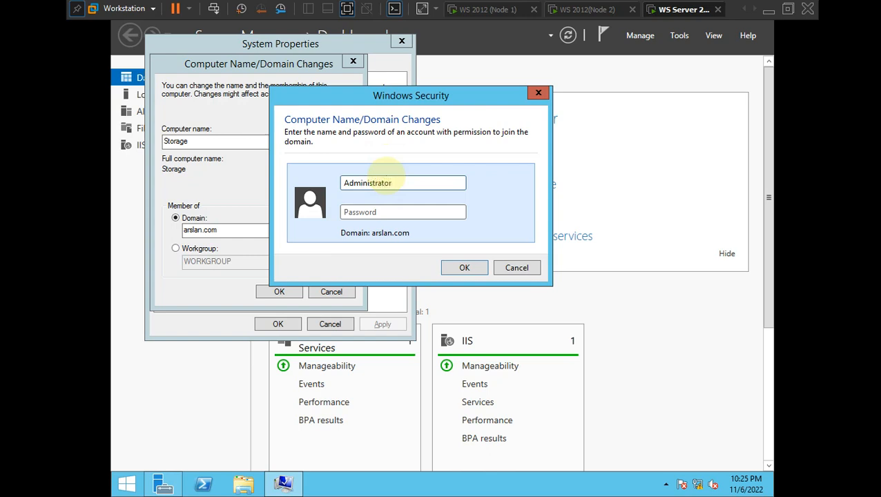
pyautogui.click(414, 213)
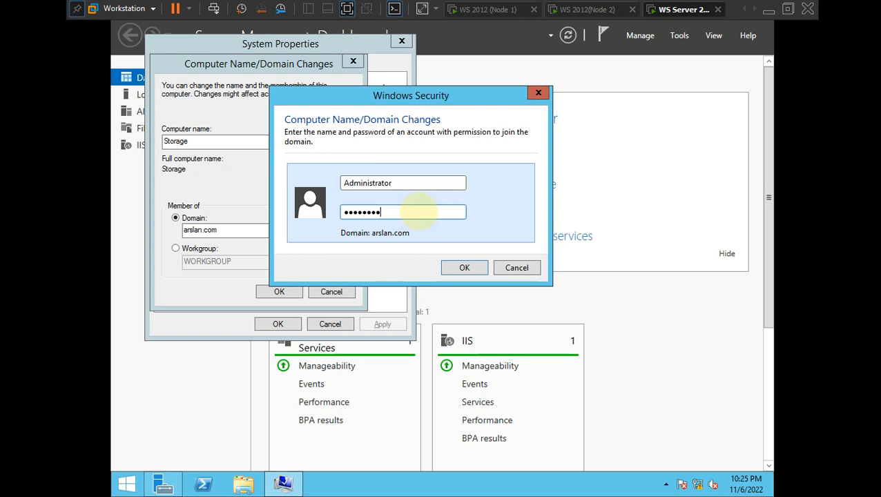
pyautogui.press('Return')
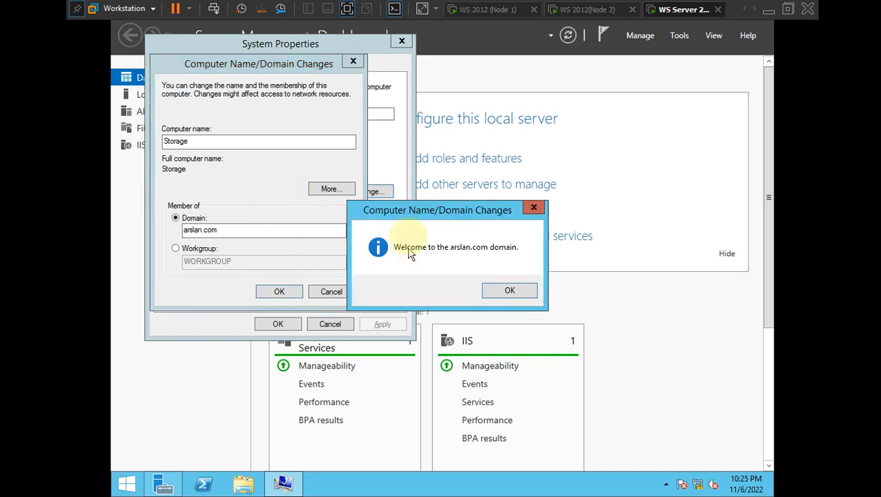
# - Dismiss the arslan.com welcome and restart notices, close System Properties, and restart Storage
pyautogui.moveTo(387, 214); pyautogui.dragTo(380, 167)
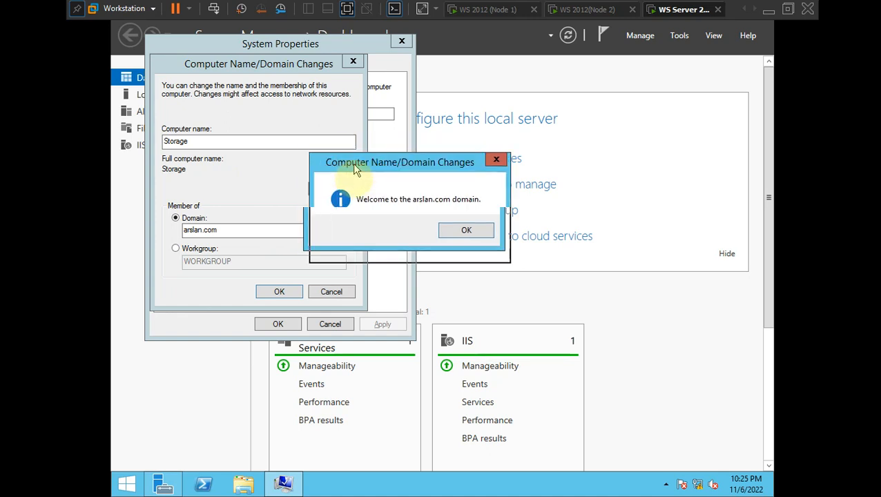
pyautogui.click(472, 242)
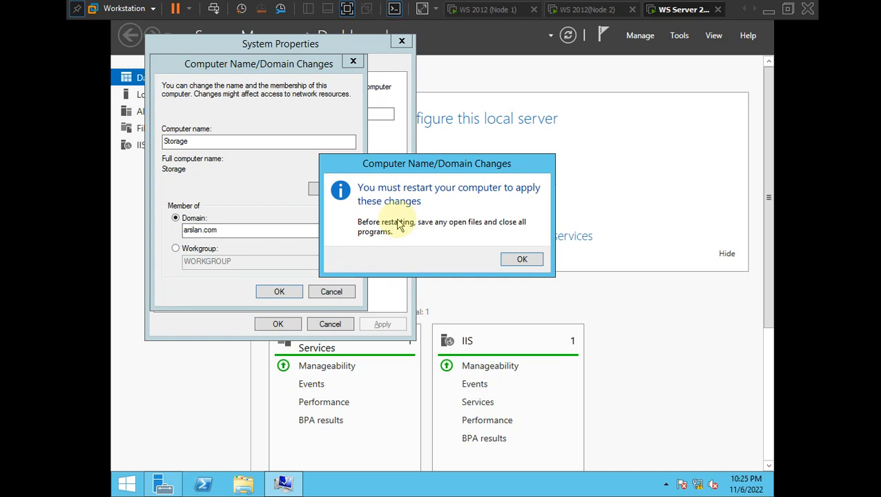
pyautogui.click(519, 259)
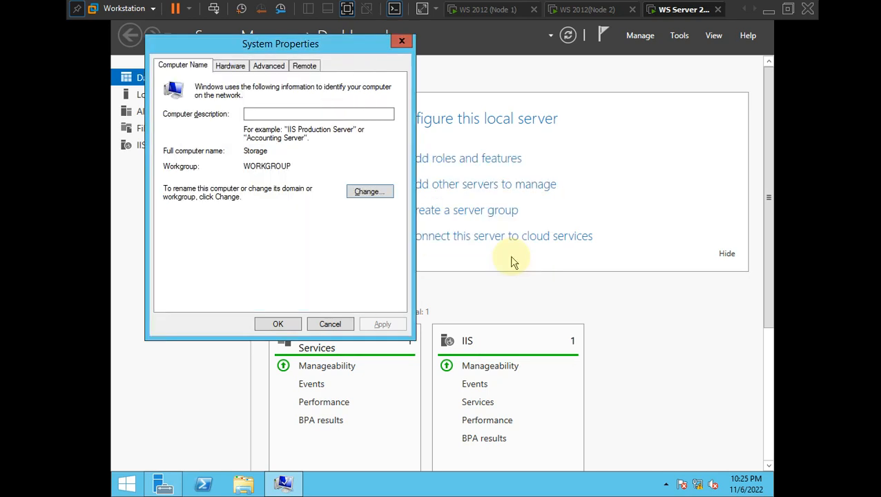
pyautogui.click(280, 324)
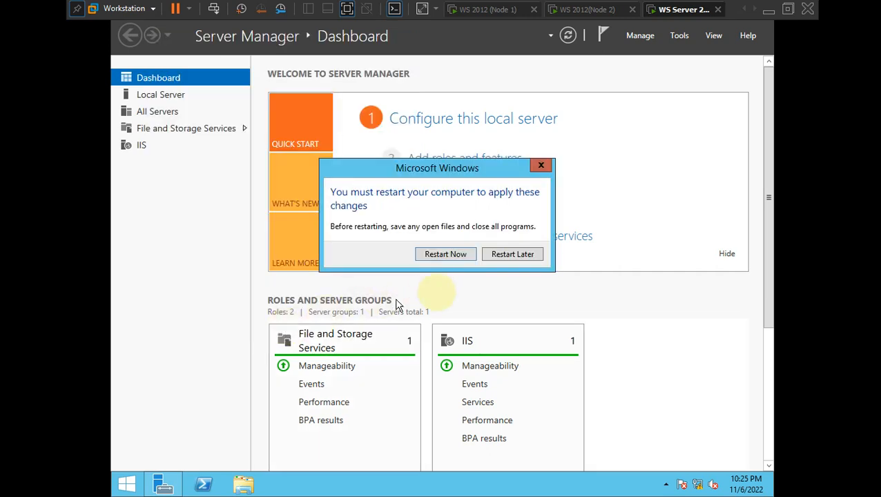
pyautogui.click(449, 257)
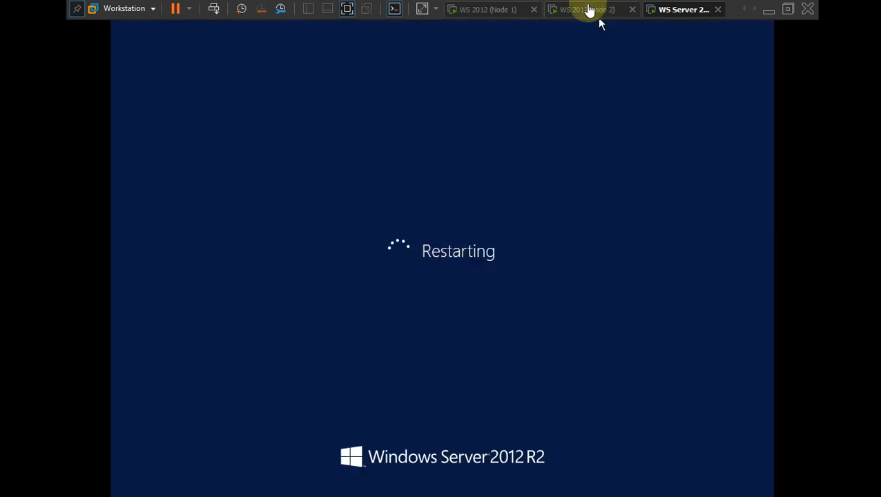
# - Sign in to the Node 2 VM with the administrator password
pyautogui.click(589, 9)
pyautogui.click(506, 200)
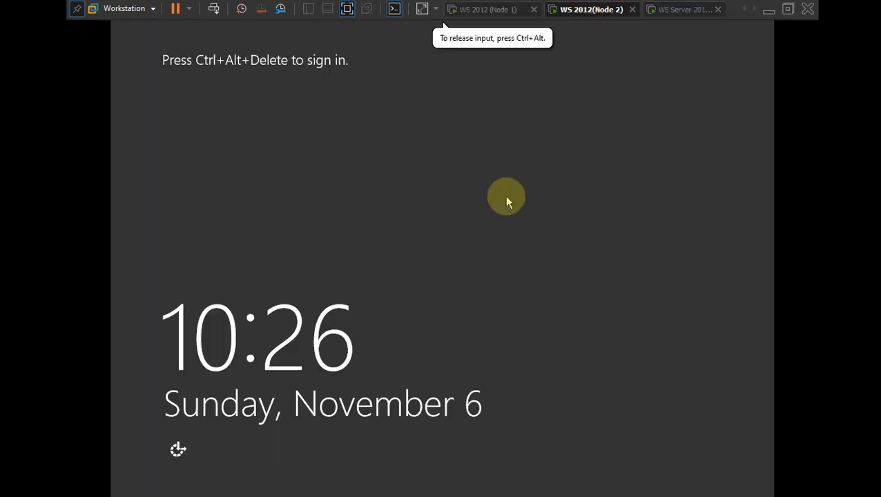
pyautogui.press('ctrl+alt+Insert')
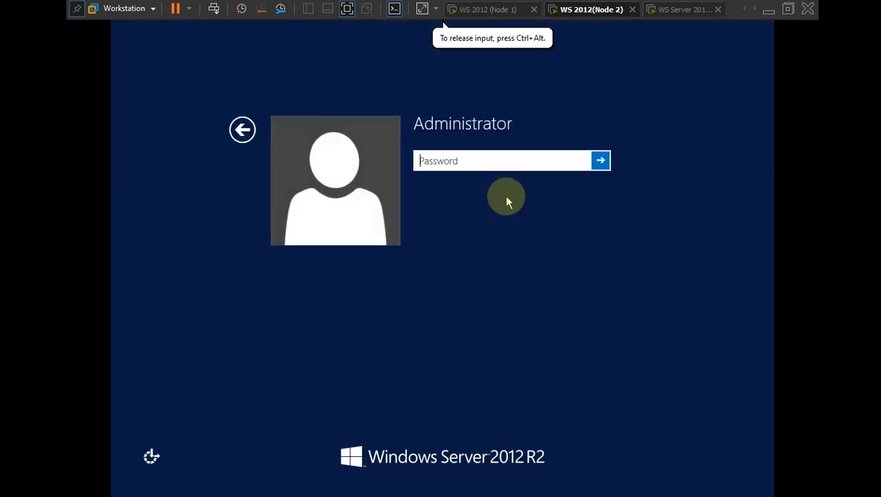
pyautogui.write('Pa$$w0rd')
pyautogui.press('Return')
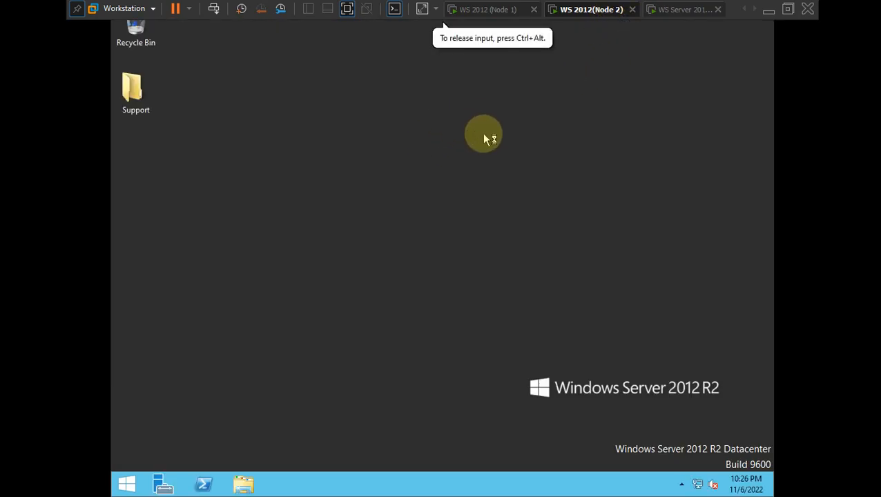
# - Refresh Node 2's desktop twice and open System Properties from Run
pyautogui.rightClick(389, 147)
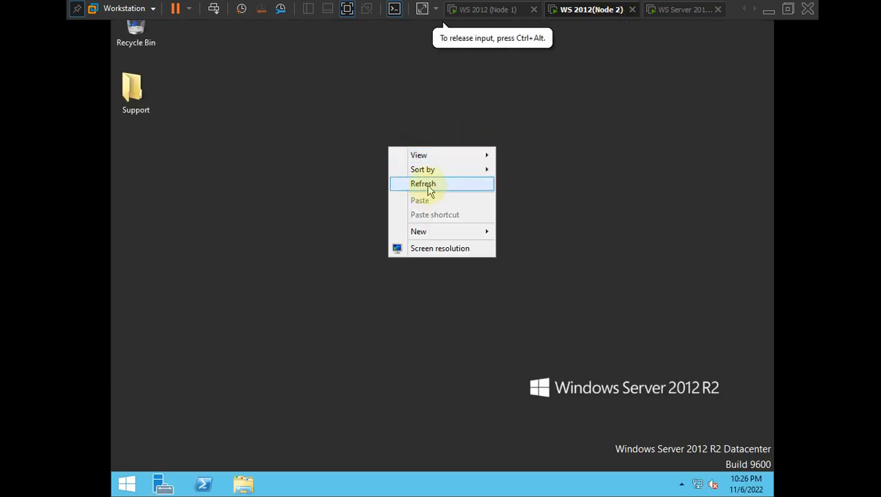
pyautogui.click(423, 183)
pyautogui.rightClick(432, 122)
pyautogui.click(453, 154)
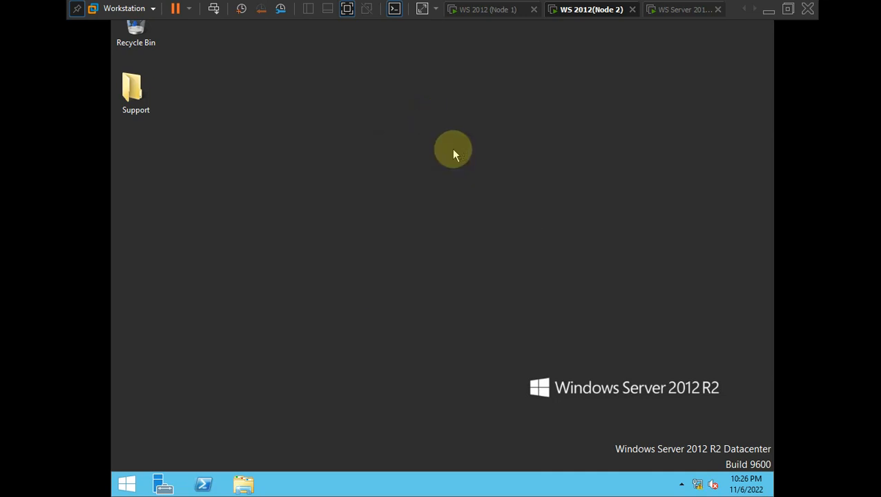
pyautogui.press('super+r')
pyautogui.press('Return')
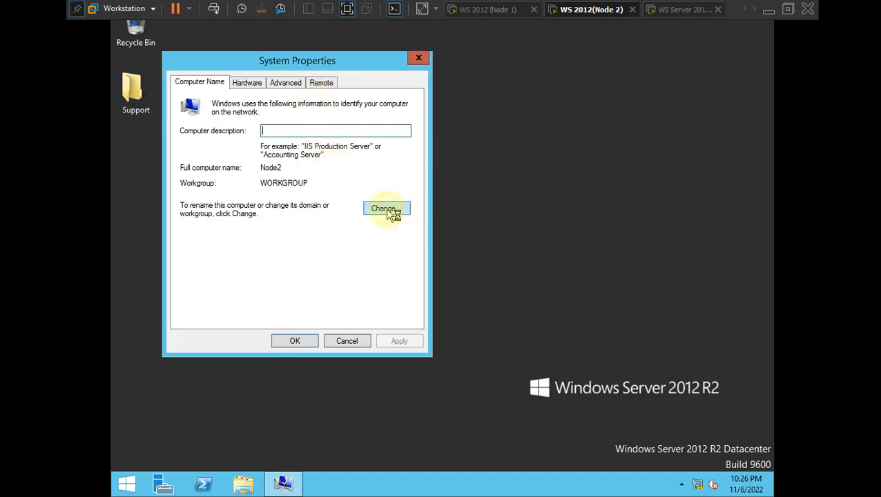
# - Set the Node2 computer to join the arslan.com domain
pyautogui.moveTo(283, 168); pyautogui.dragTo(261, 169)
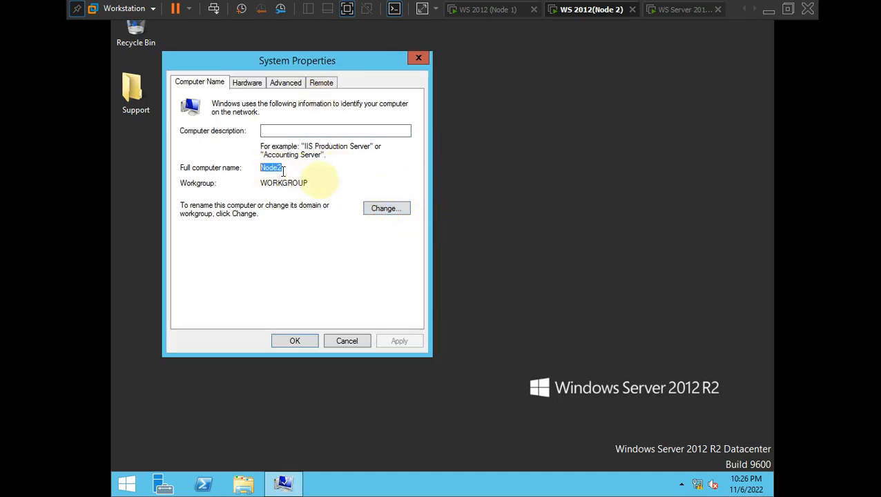
pyautogui.click(383, 213)
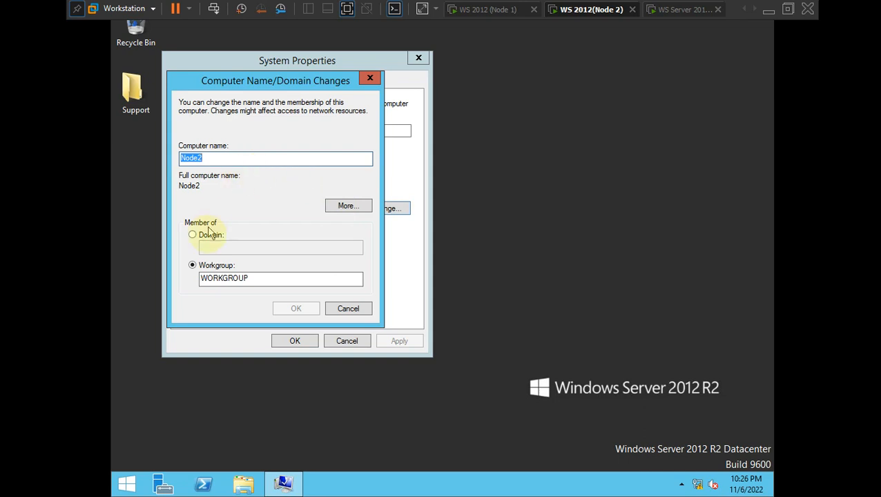
pyautogui.click(193, 235)
pyautogui.click(233, 249)
pyautogui.write('arslan.com')
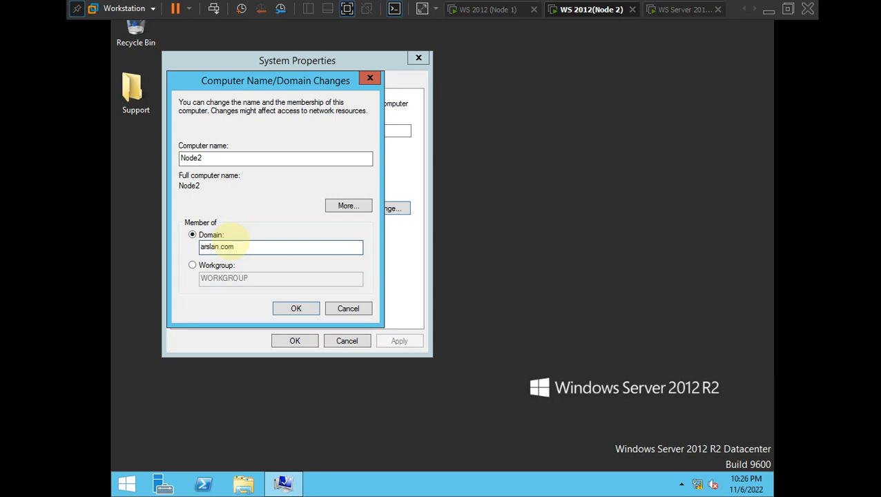
pyautogui.click(294, 310)
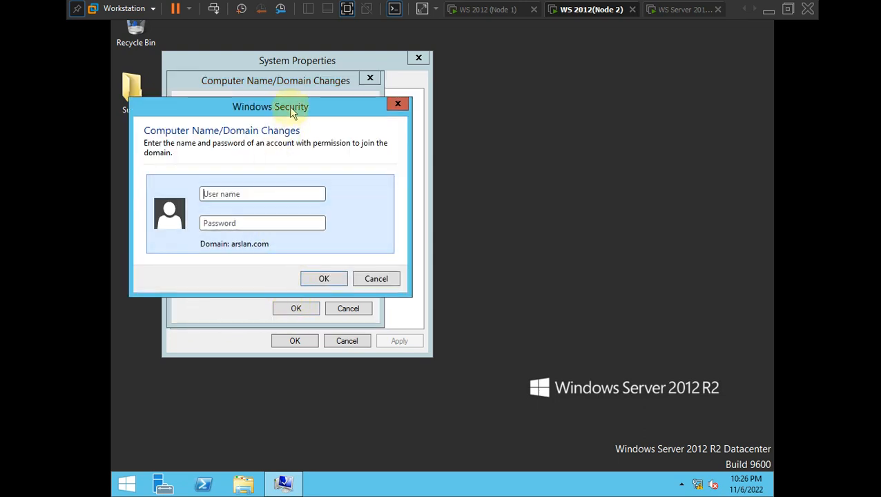
# - Supply the domain Administrator user name and password to complete the join
pyautogui.moveTo(293, 113); pyautogui.dragTo(418, 84)
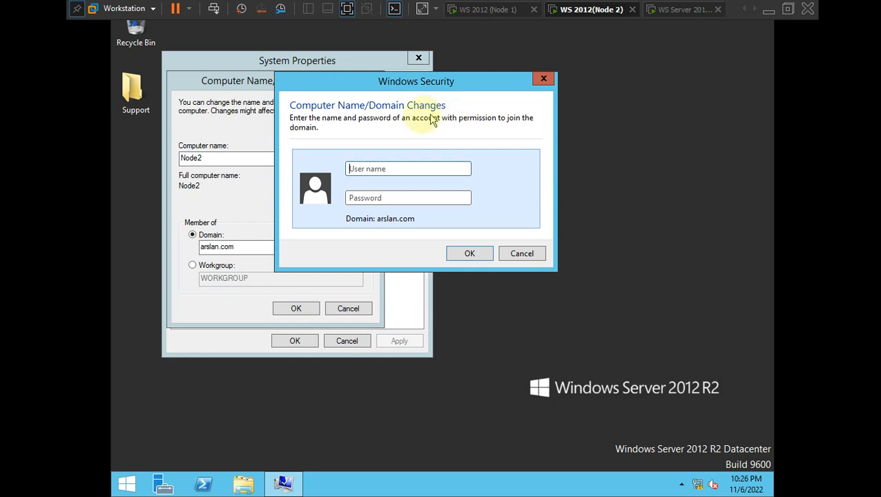
pyautogui.click(385, 166)
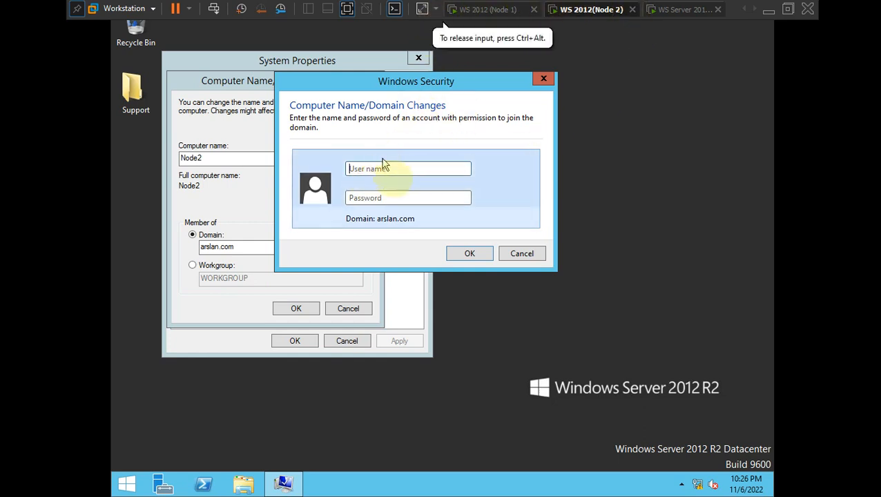
pyautogui.write('Ad')
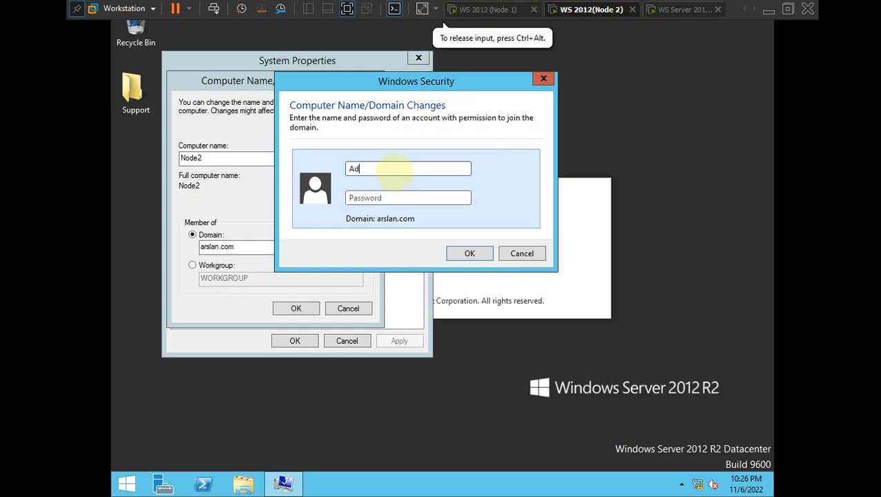
pyautogui.write('ministrator')
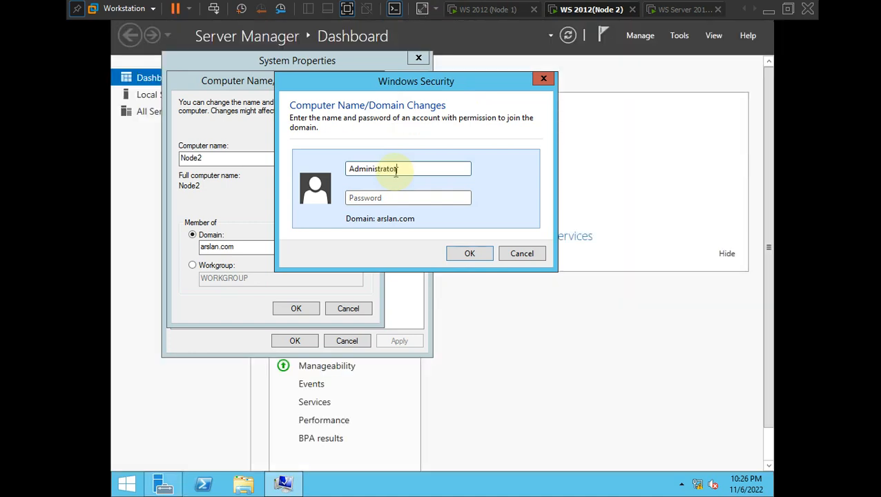
pyautogui.press('Tab')
pyautogui.write('•••••')
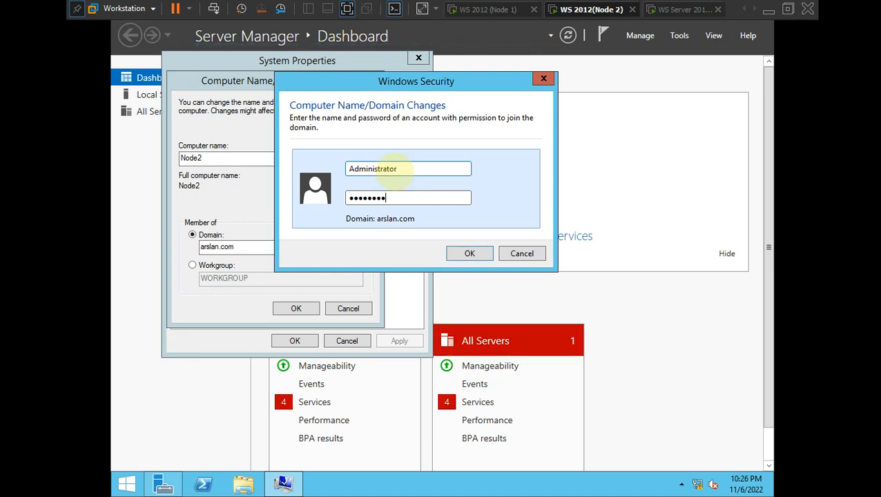
pyautogui.press('Return')
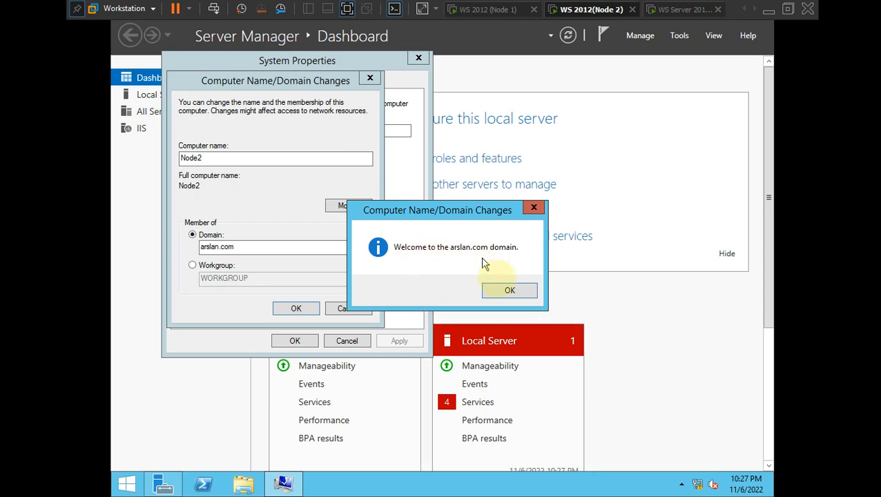
# - Dismiss the welcome and restart notices, close System Properties, and restart Node2
pyautogui.click(506, 291)
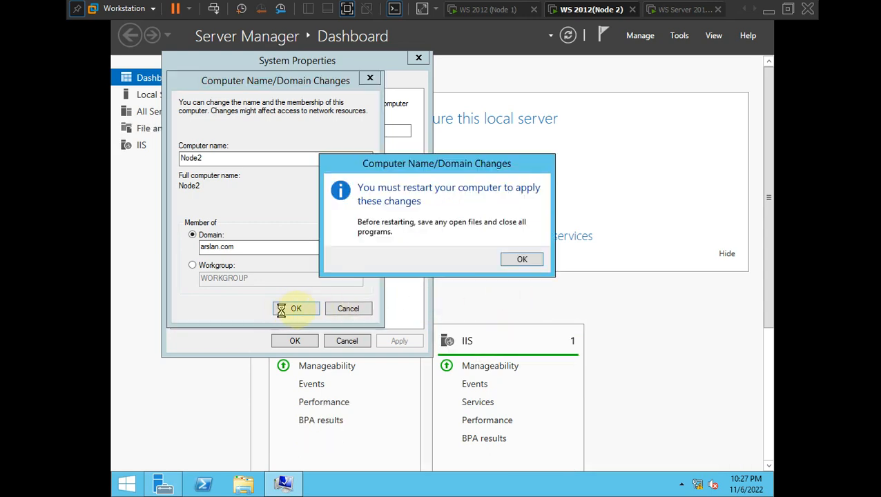
pyautogui.click(514, 262)
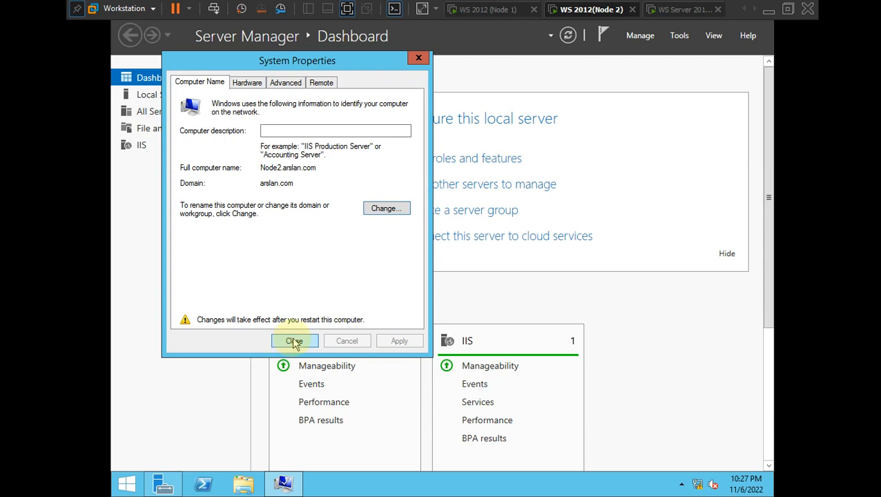
pyautogui.click(294, 341)
pyautogui.click(445, 254)
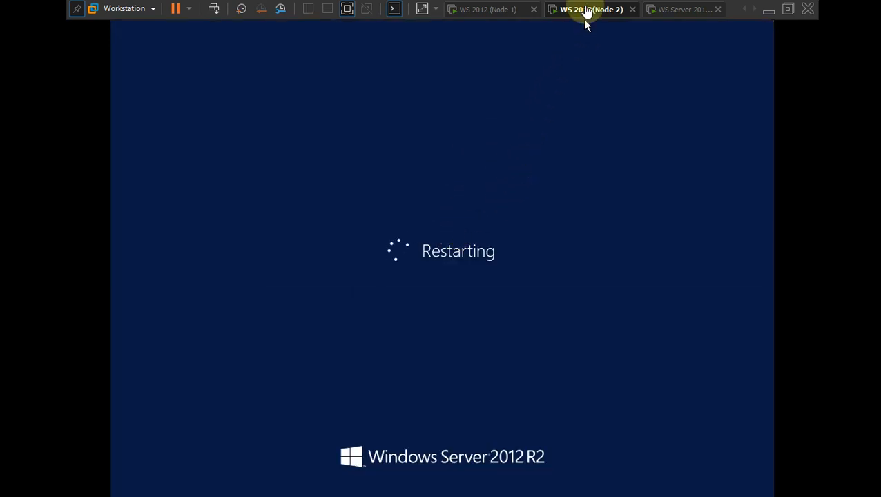
# - Sign in to the Node 1 VM with the administrator password
pyautogui.click(491, 9)
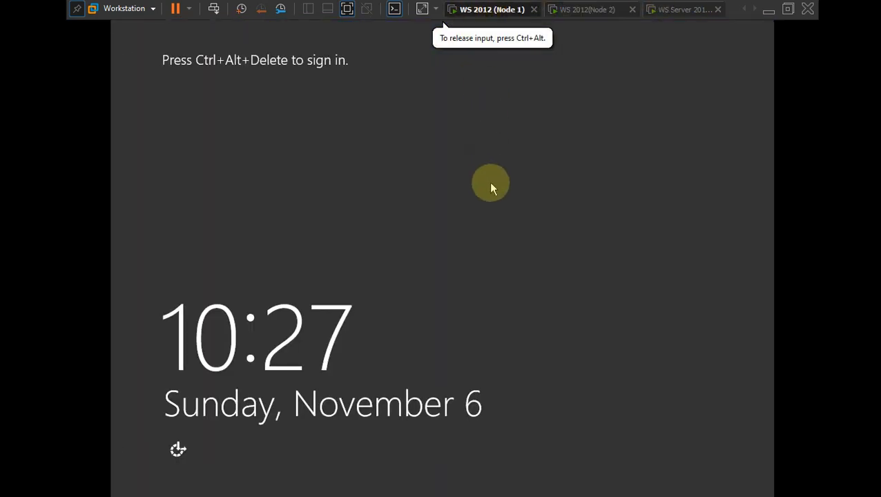
pyautogui.press('ctrl+alt+Insert')
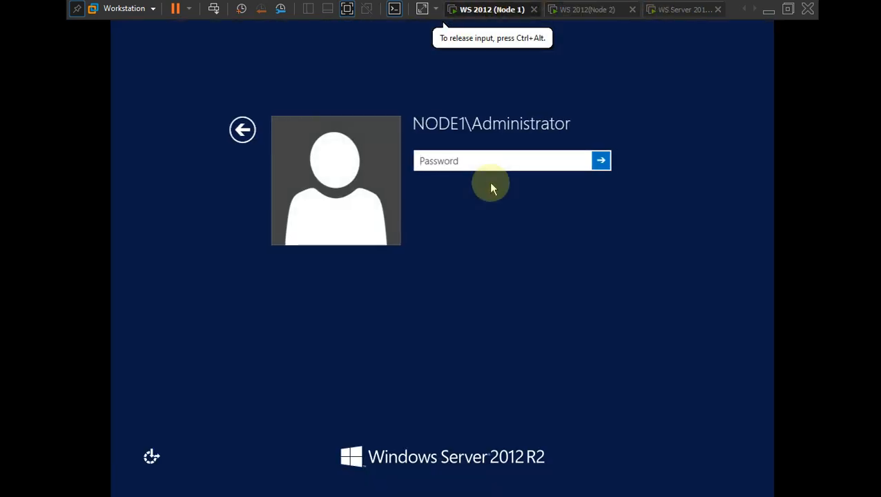
pyautogui.write('••••••')
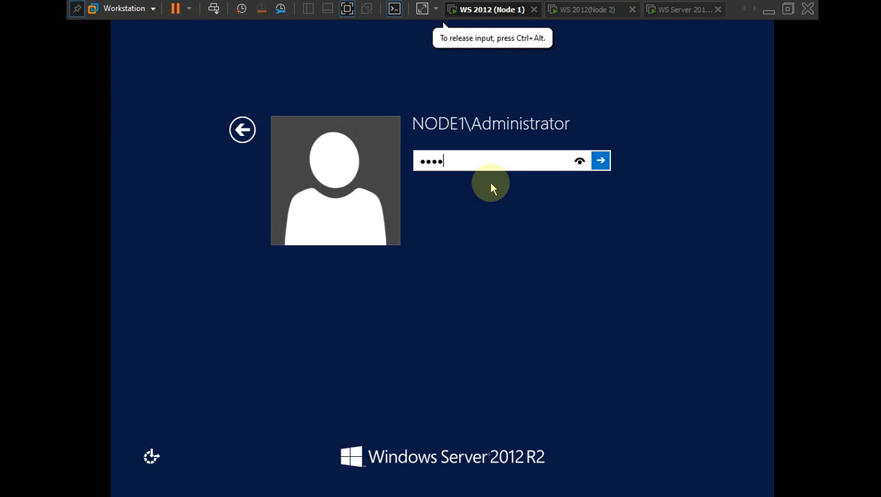
pyautogui.write('••')
pyautogui.press('Return')
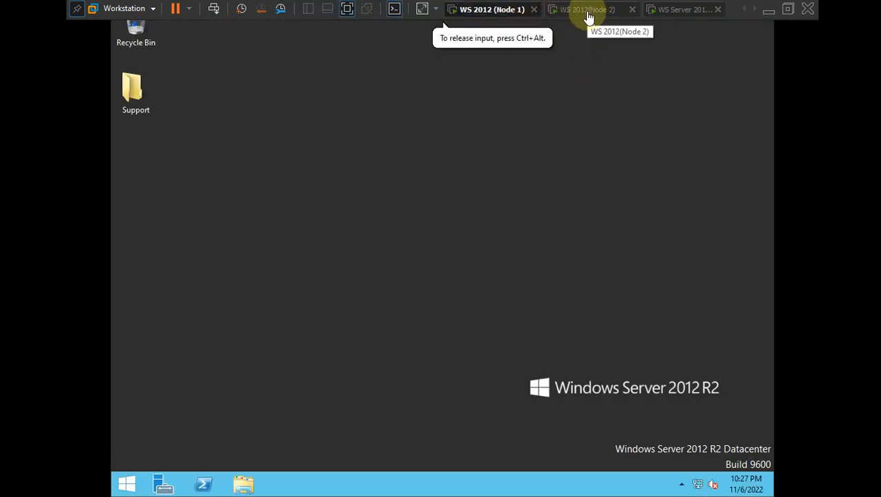
# - Release input and return VMware Workstation to its normal window
pyautogui.hotkey('ctrl', 'alt')
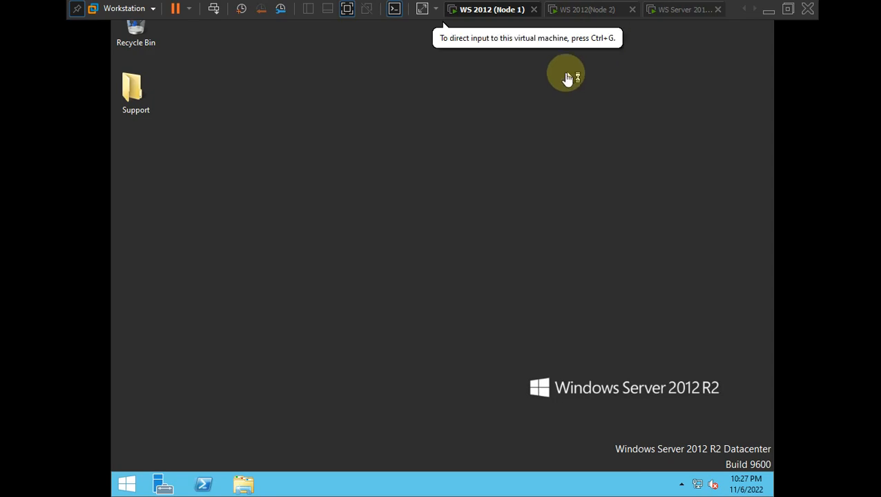
pyautogui.click(350, 19)
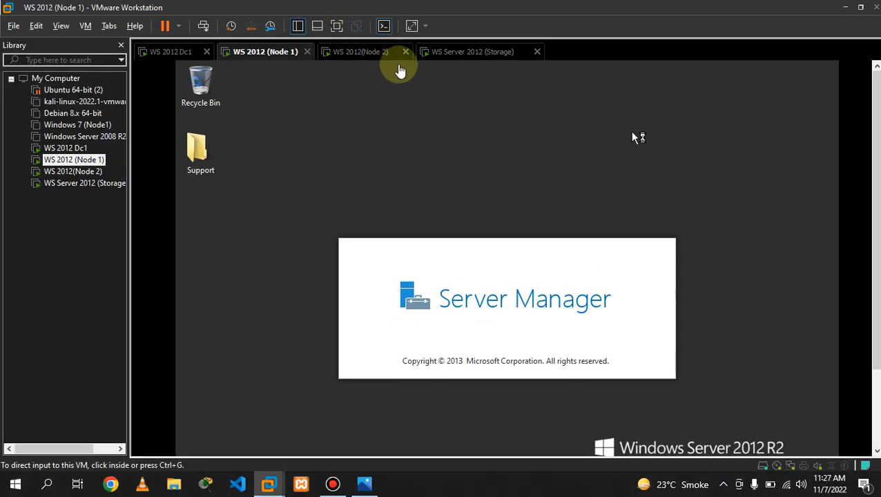
pyautogui.click(333, 484)
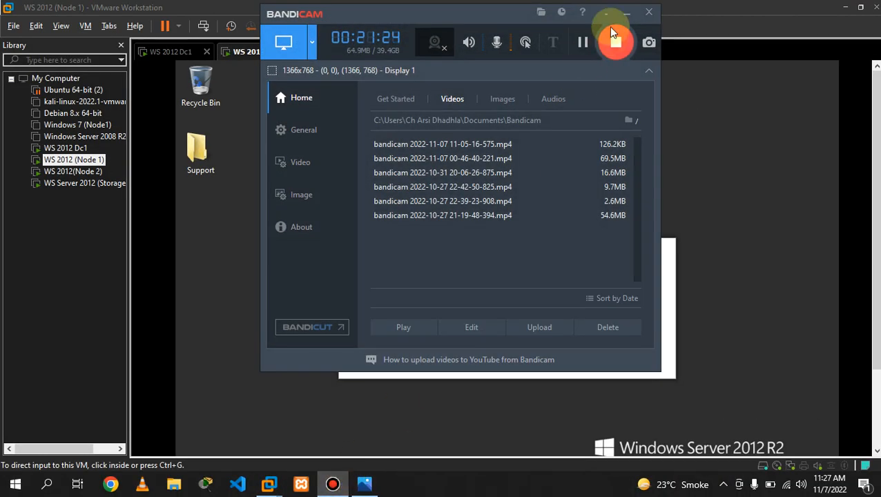
pyautogui.click(626, 13)
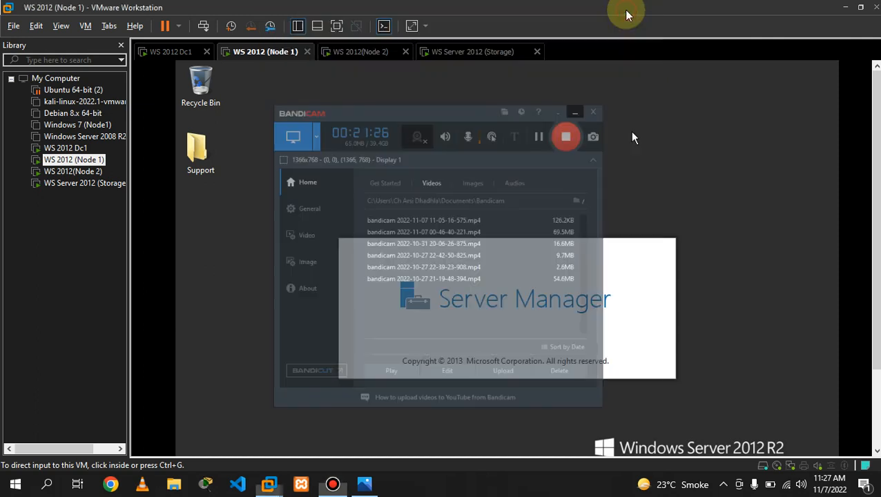
# - Bring up the Storage VM's sign-in prompt in full screen
pyautogui.click(359, 55)
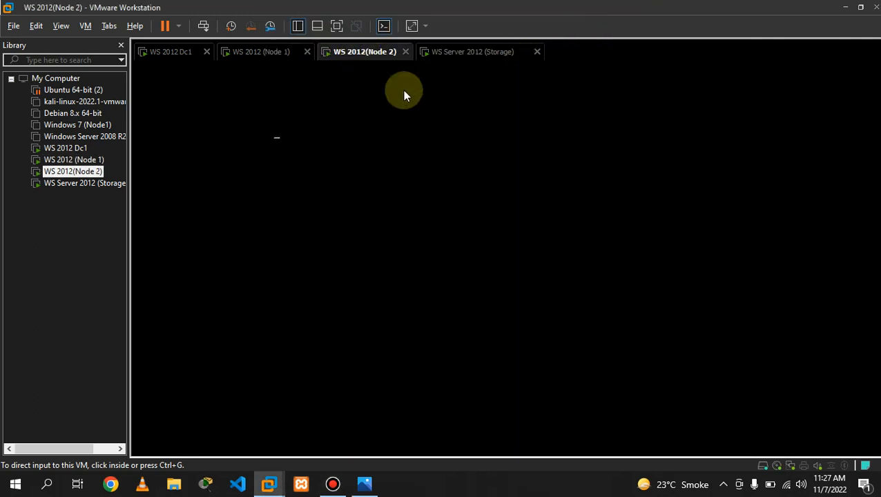
pyautogui.click(466, 53)
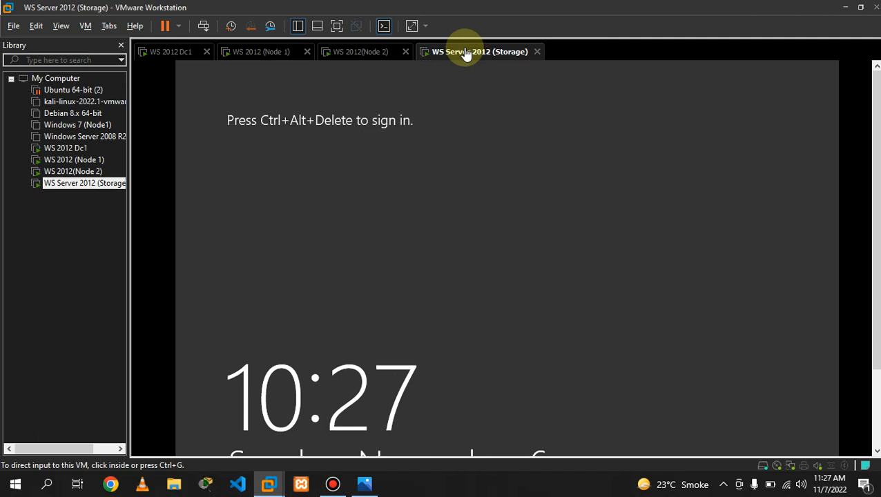
pyautogui.click(585, 294)
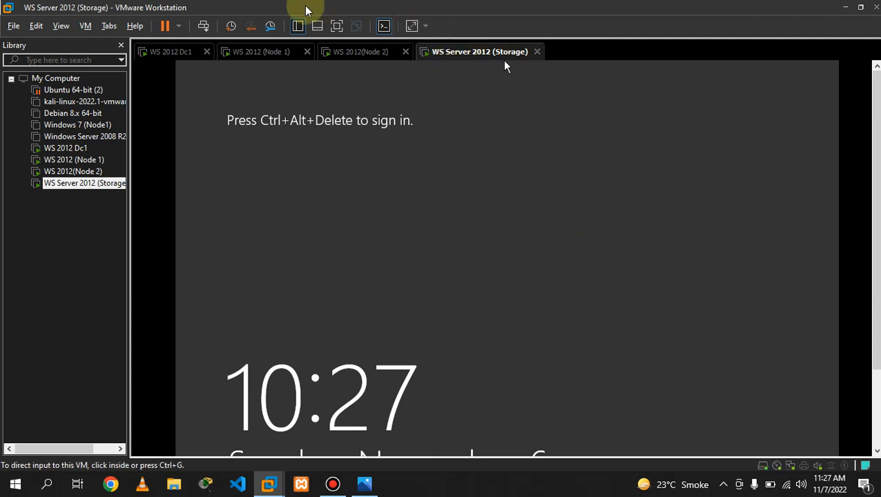
pyautogui.click(336, 25)
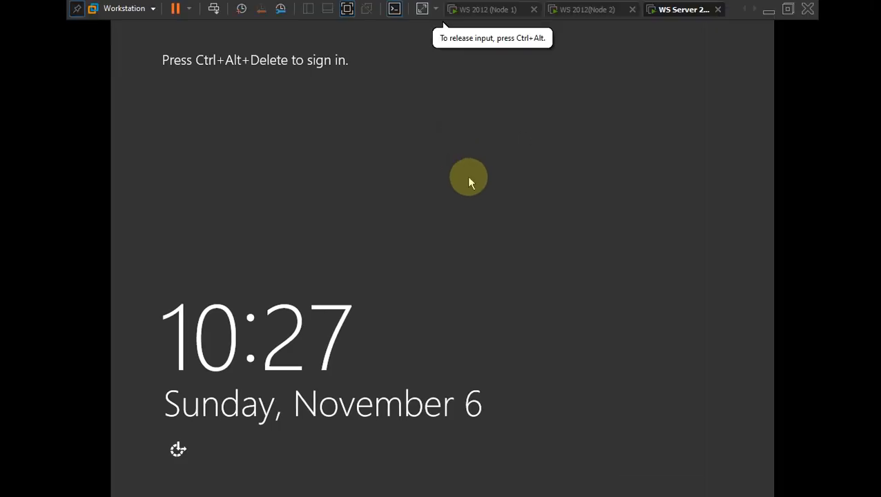
pyautogui.press('ctrl+alt+Insert')
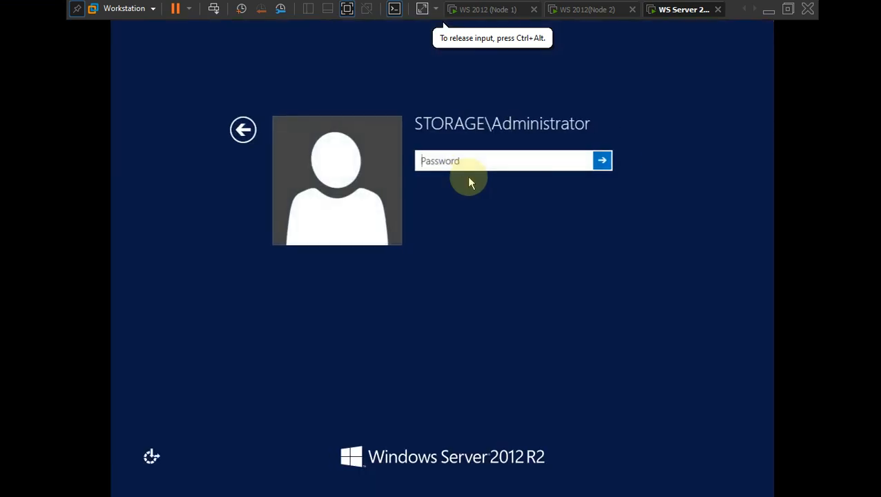
pyautogui.click(489, 126)
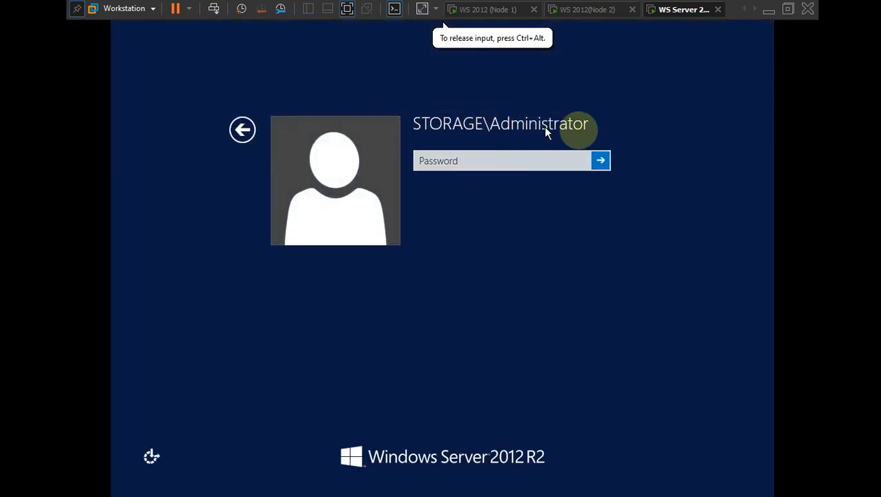
pyautogui.click(469, 161)
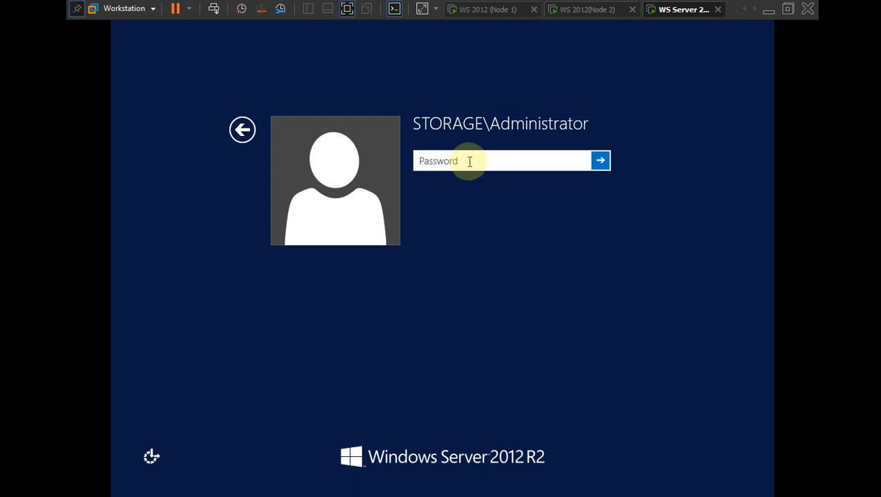
# - After checking Node 2 and Node 1, submit the Storage administrator password and go full screen
pyautogui.click(563, 9)
pyautogui.click(496, 9)
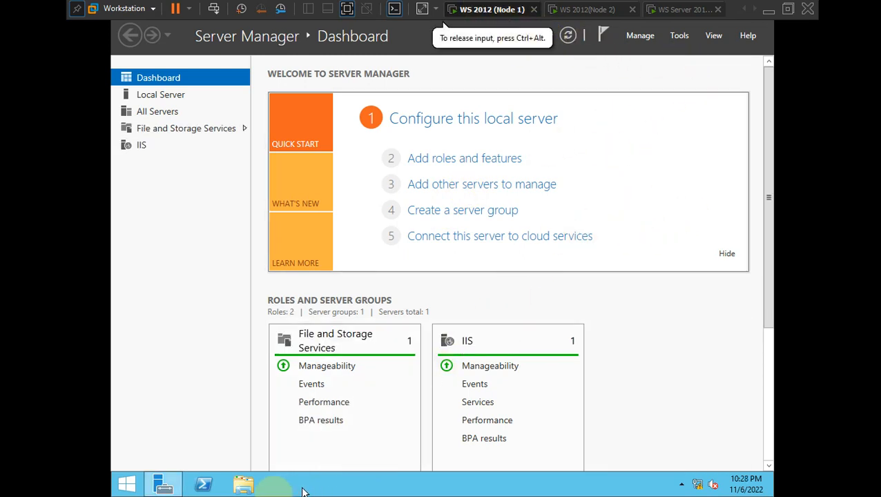
pyautogui.click(348, 10)
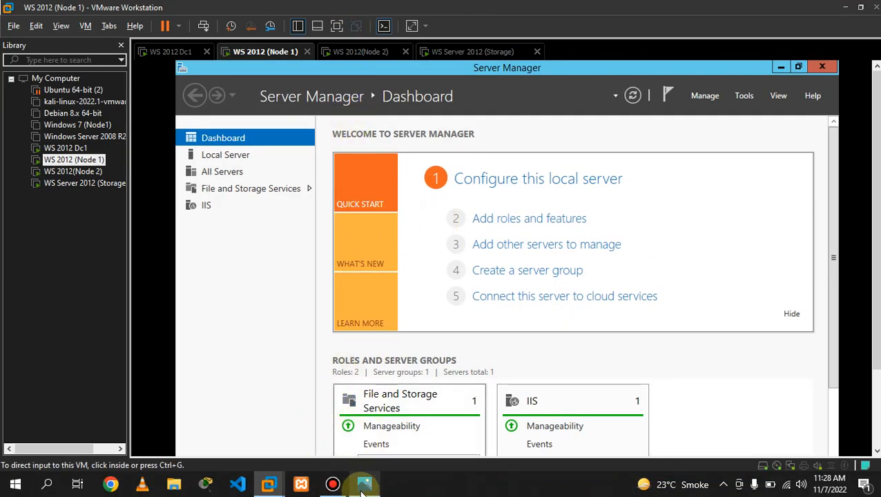
pyautogui.click(332, 484)
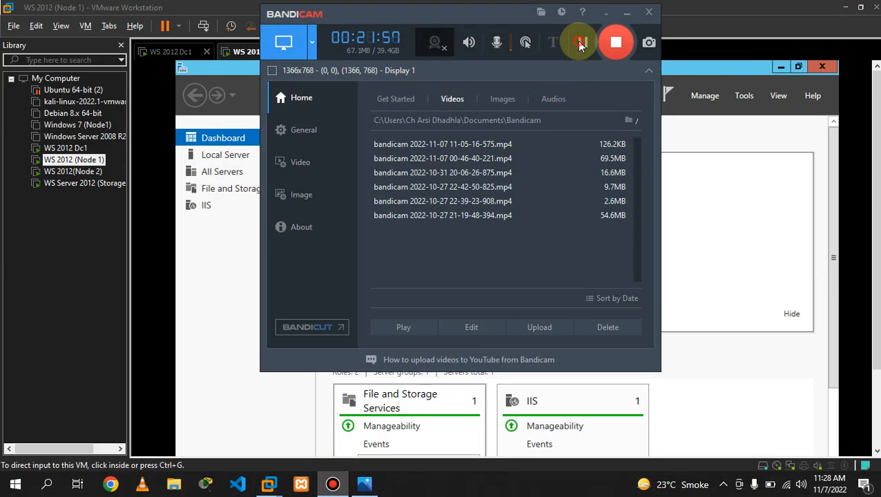
pyautogui.click(580, 44)
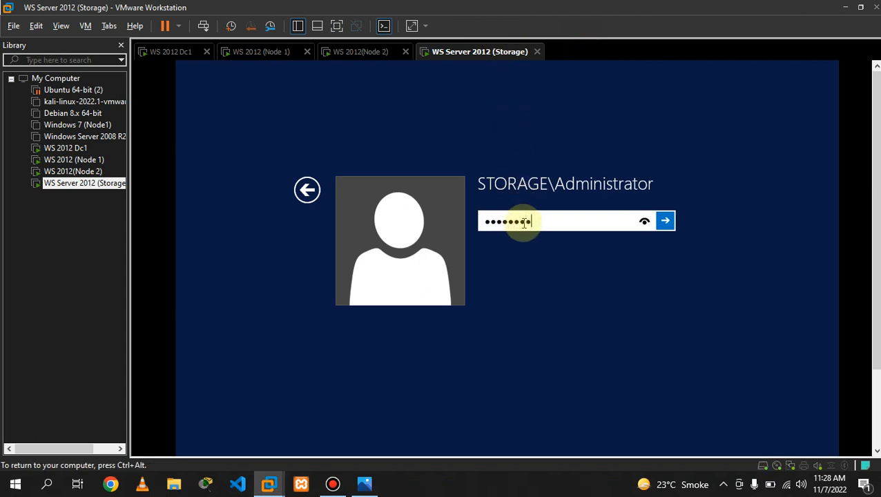
pyautogui.press('Return')
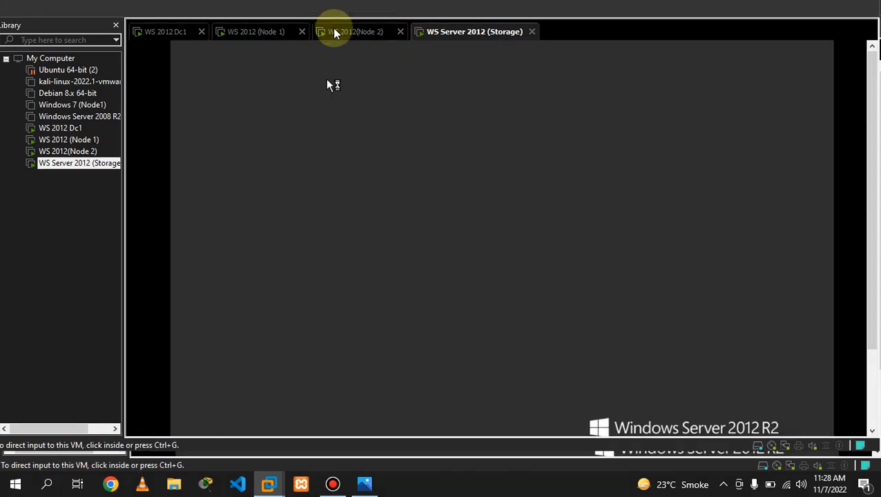
pyautogui.hotkey('ctrl', 'alt', 'Return')
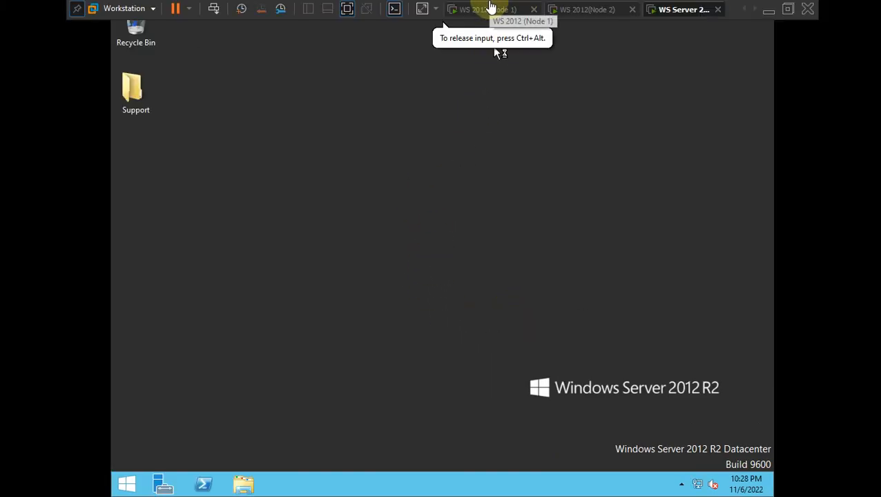
# - On Node 1, open System Properties to check its domain membership, then close it
pyautogui.click(490, 8)
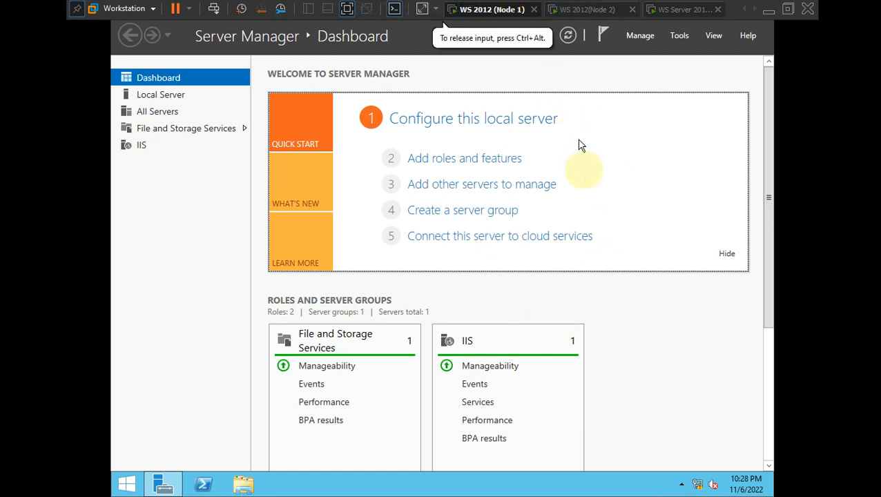
pyautogui.press('super+r')
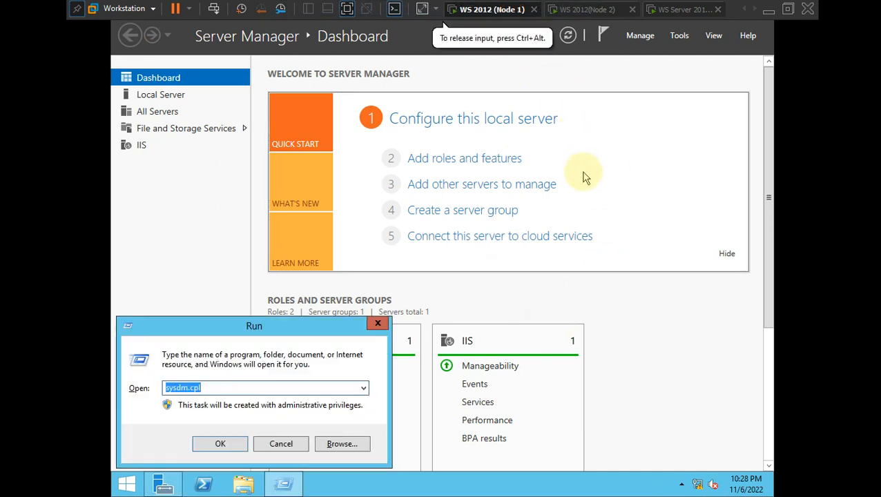
pyautogui.press('Return')
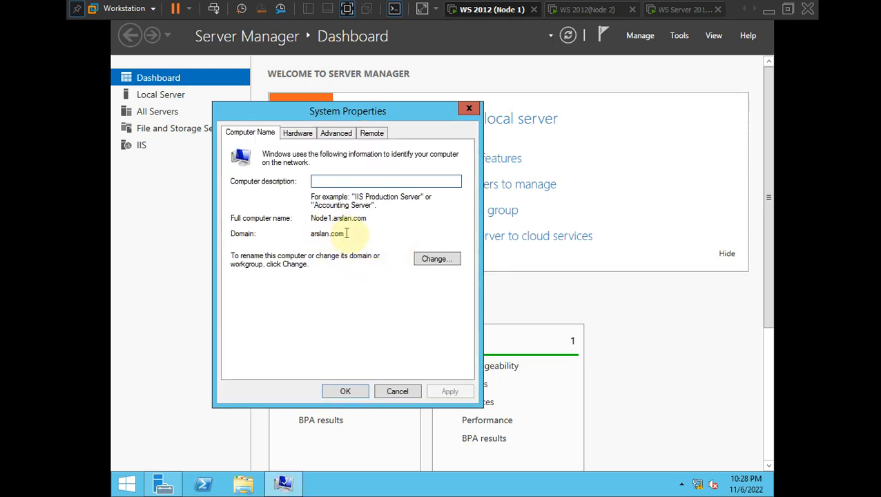
pyautogui.click(348, 392)
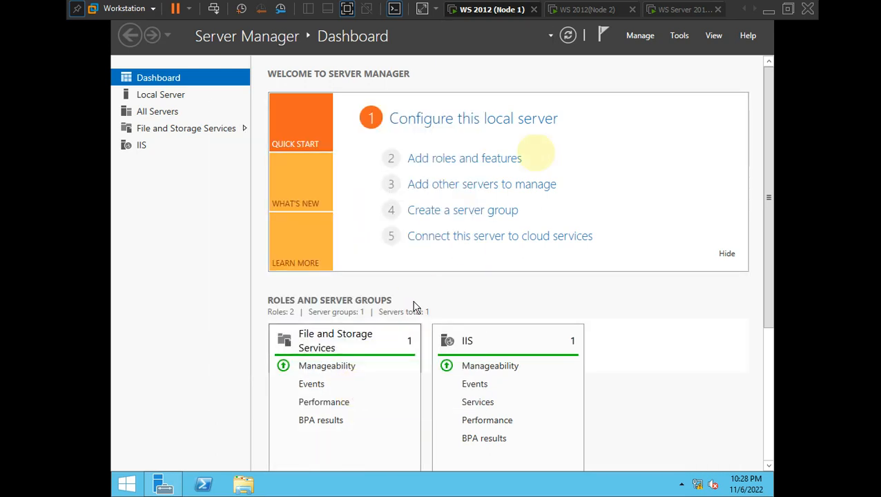
# - After a brief stop at the Storage VM, sign in to Node 2 as Administrator
pyautogui.click(588, 10)
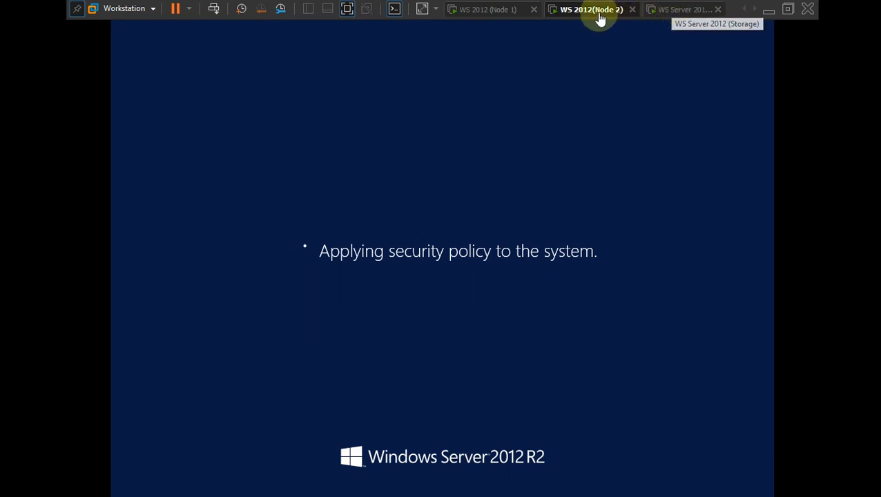
pyautogui.click(665, 10)
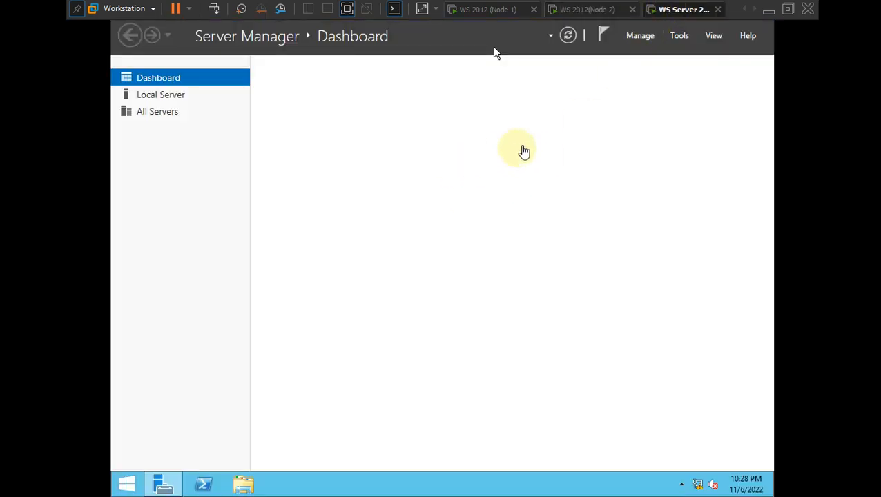
pyautogui.click(488, 148)
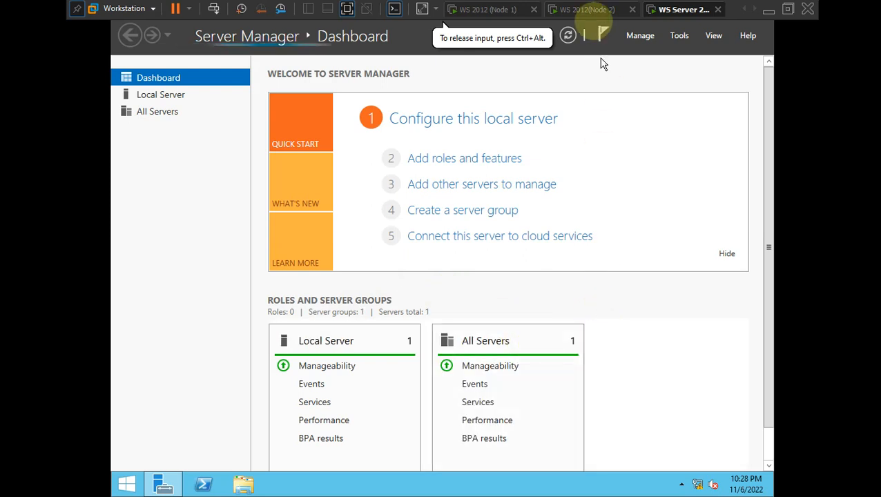
pyautogui.click(588, 9)
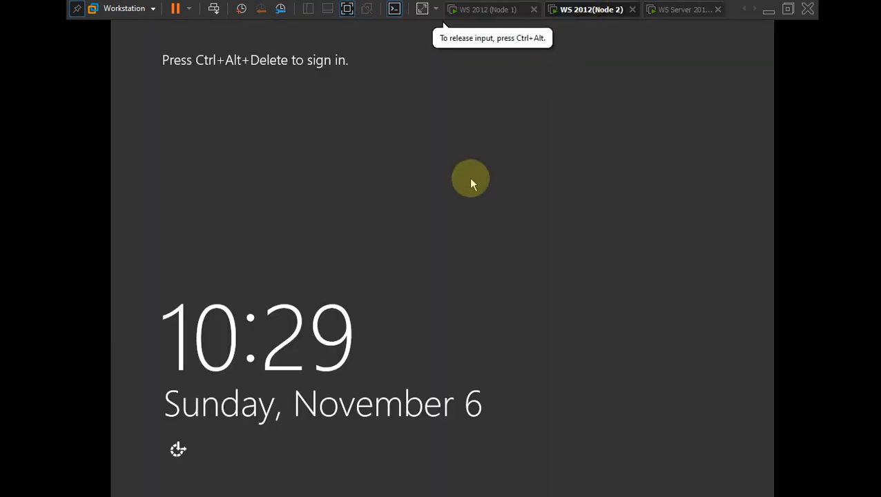
pyautogui.press('ctrl+alt+Insert')
pyautogui.write('••')
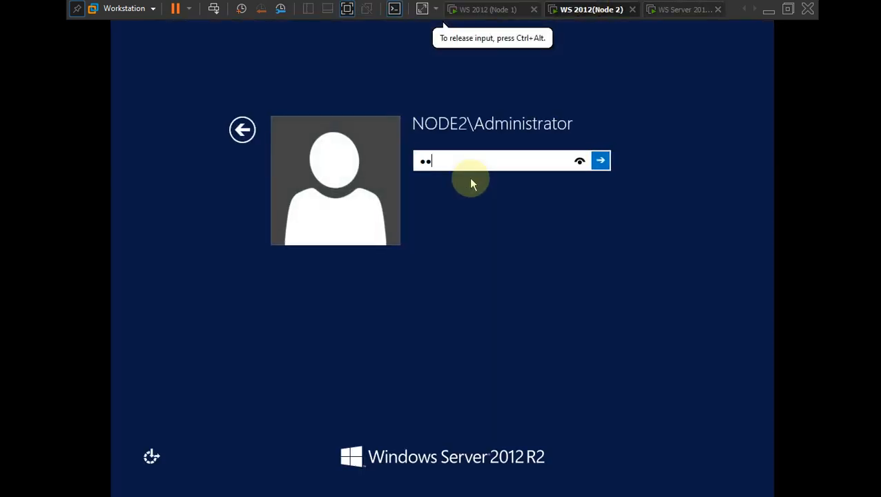
pyautogui.write('••••••')
pyautogui.press('Return')
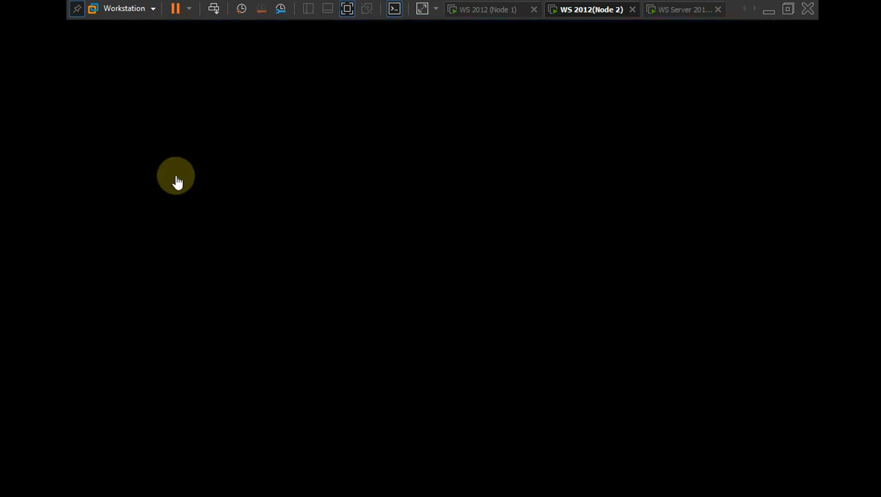
# - Return to Node 1 and take control of its Server Manager dashboard
pyautogui.click(491, 9)
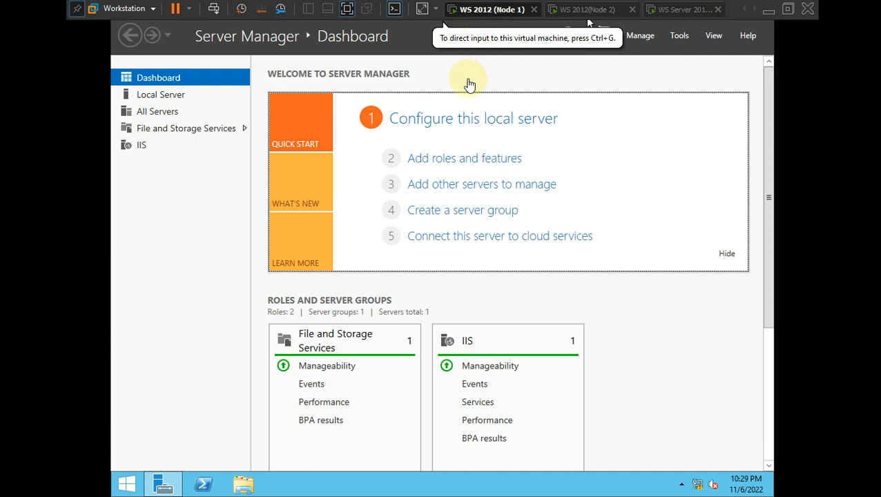
pyautogui.click(768, 193)
pyautogui.moveTo(769, 193); pyautogui.dragTo(772, 309)
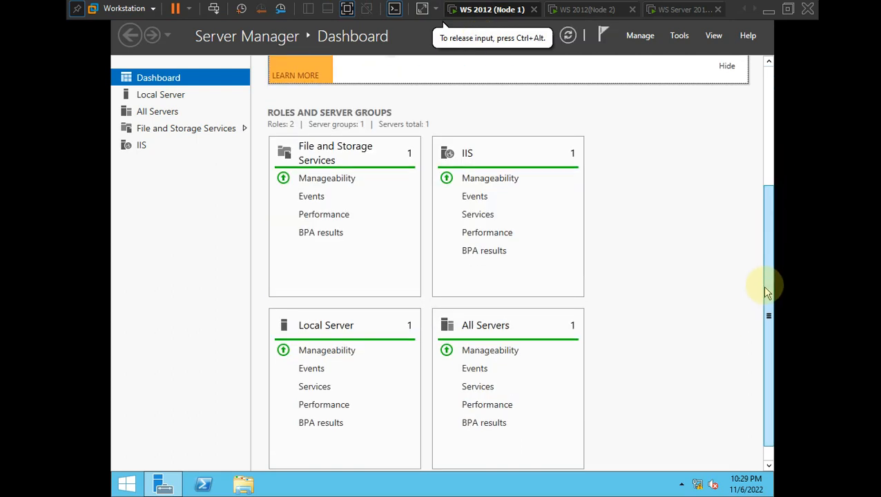
pyautogui.moveTo(767, 216); pyautogui.dragTo(773, 75)
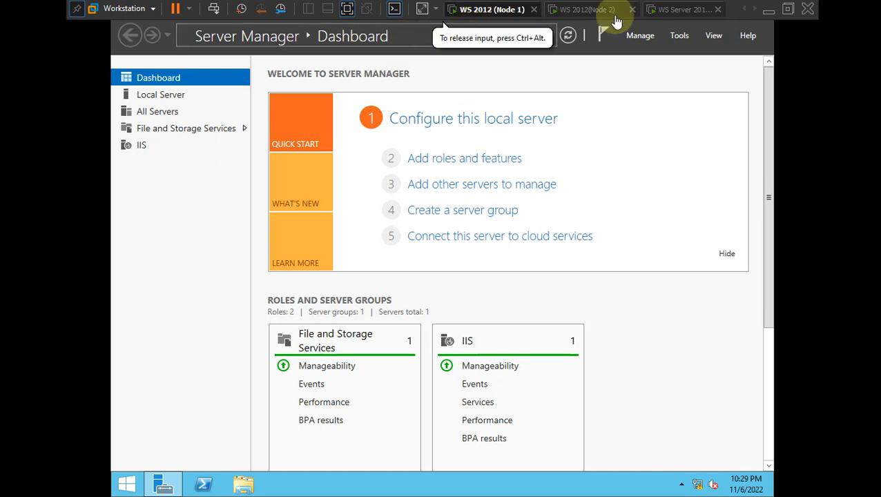
# - Switch to WS 2012 Dc1, cancel the pending sysdm.cpl Run, and open its Server Manager dashboard
pyautogui.click(743, 12)
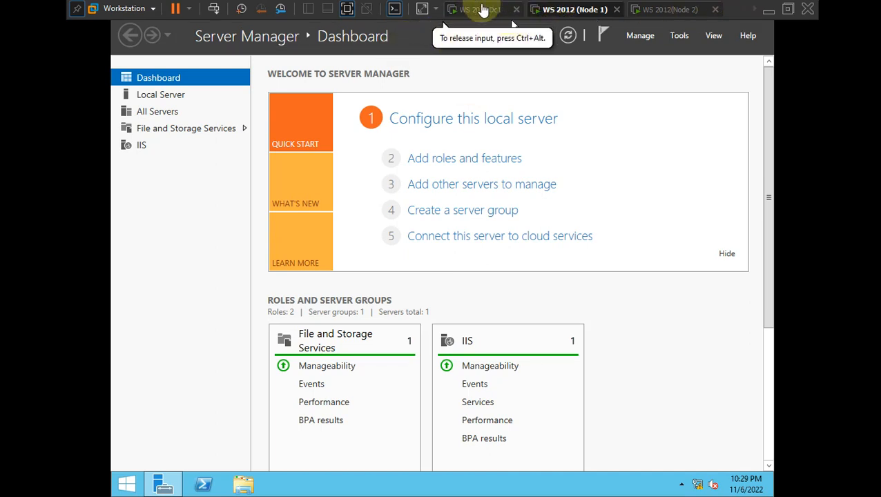
pyautogui.click(480, 9)
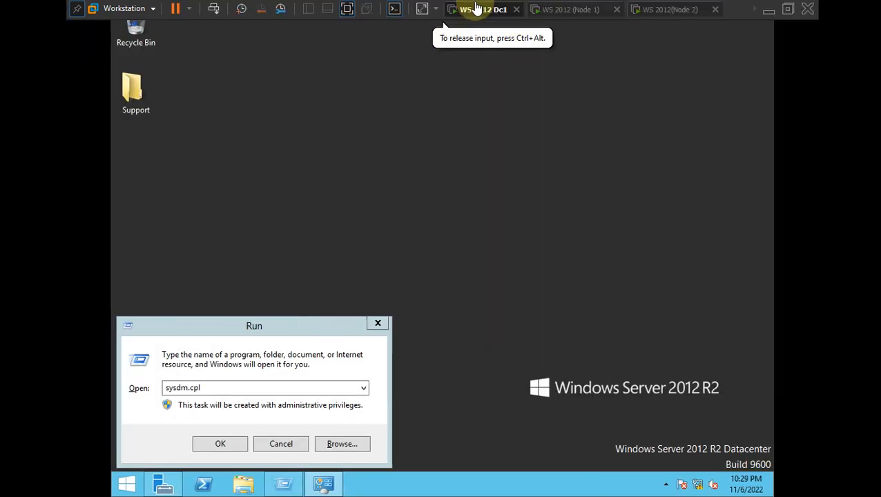
pyautogui.click(281, 444)
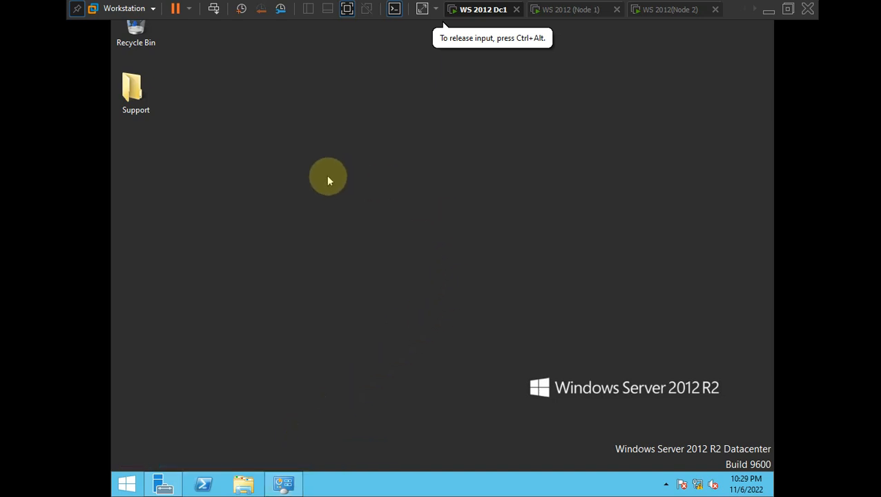
pyautogui.click(166, 485)
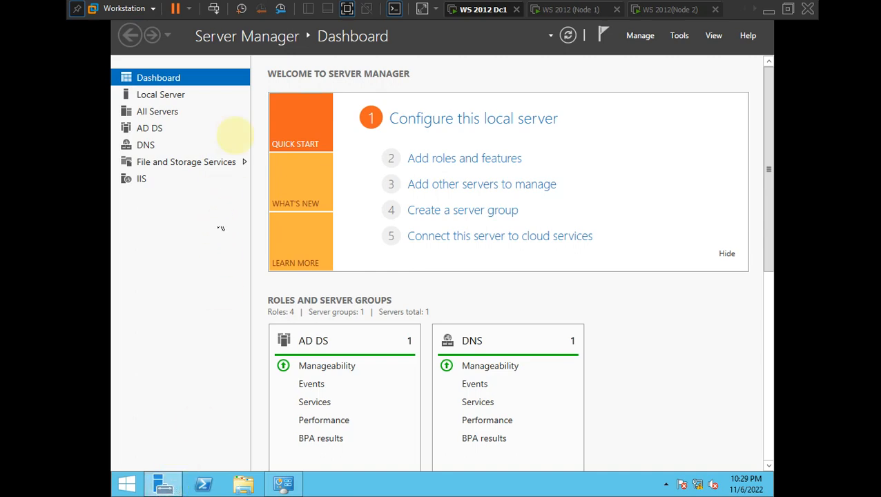
pyautogui.scroll(-2, 570, 358)
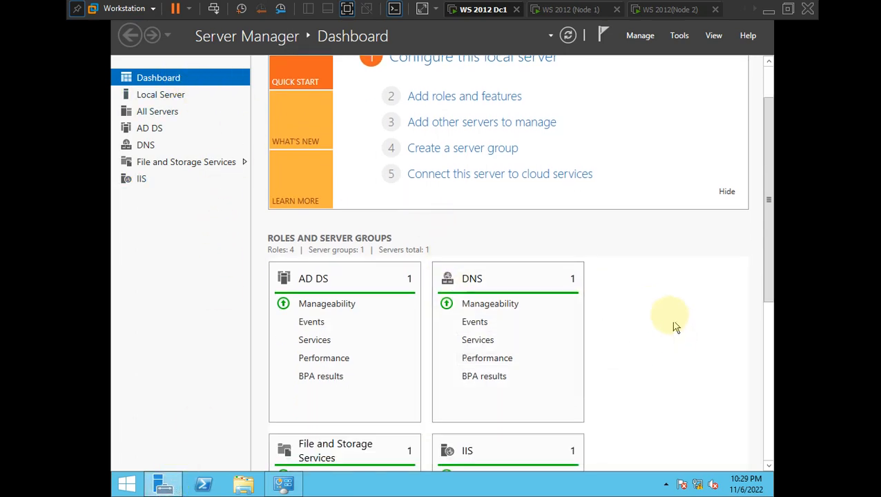
pyautogui.scroll(-10, 667, 320)
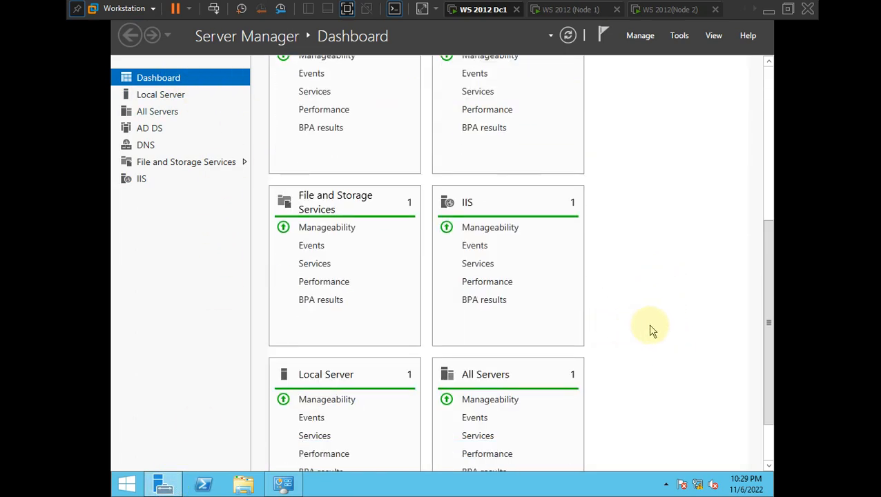
pyautogui.scroll(12, 650, 326)
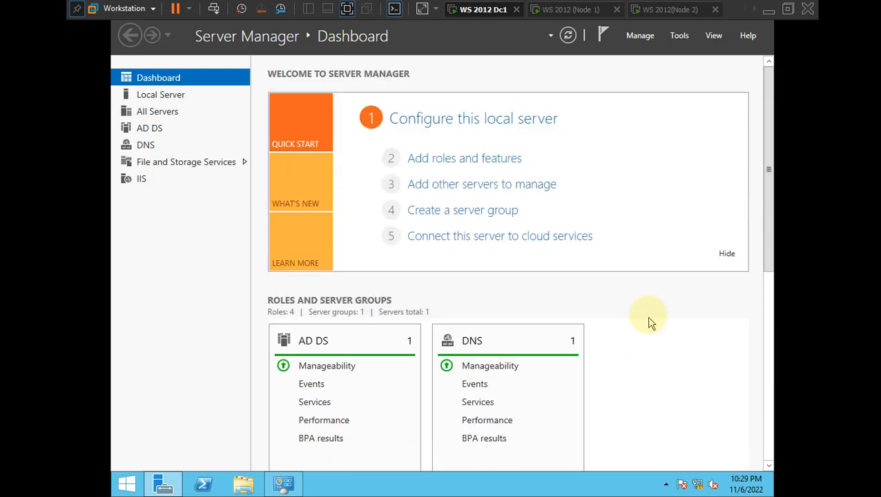
# - Try launching the firewall from Run ('firewal', then 'firewall cpl') and exit full-screen mode
pyautogui.press('super+r')
pyautogui.press('BackSpace')
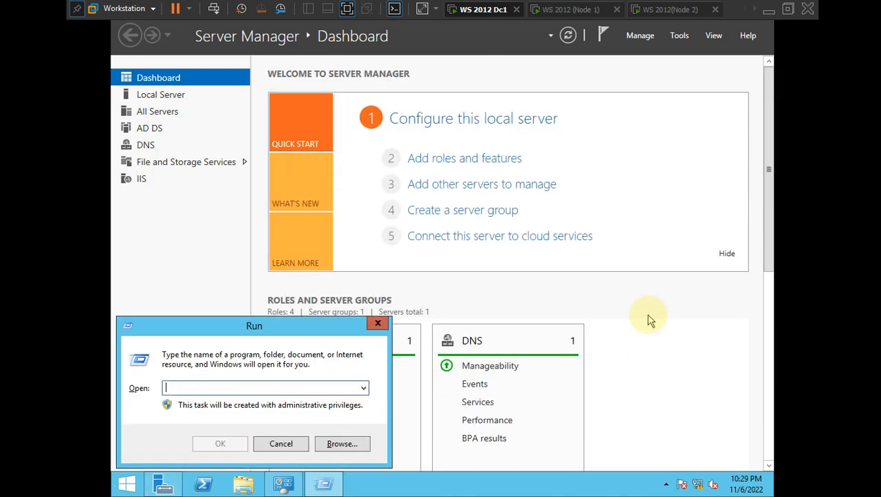
pyautogui.write('firwall')
pyautogui.press('Return')
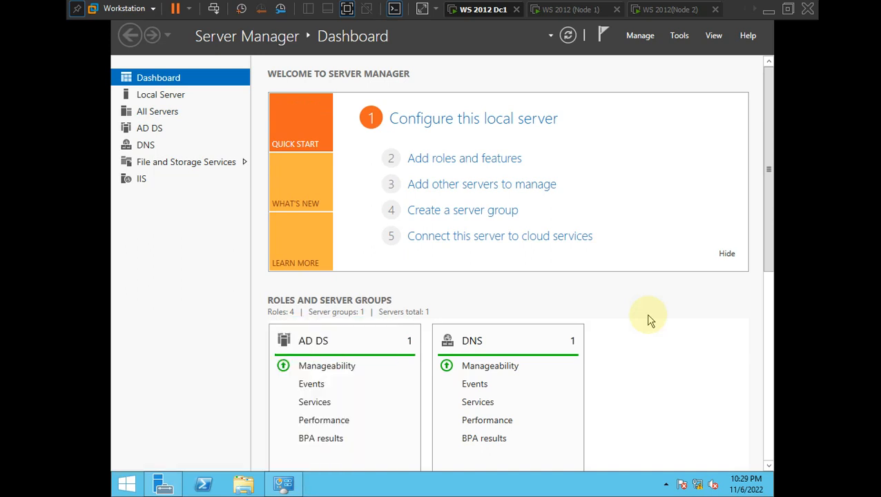
pyautogui.press('Return')
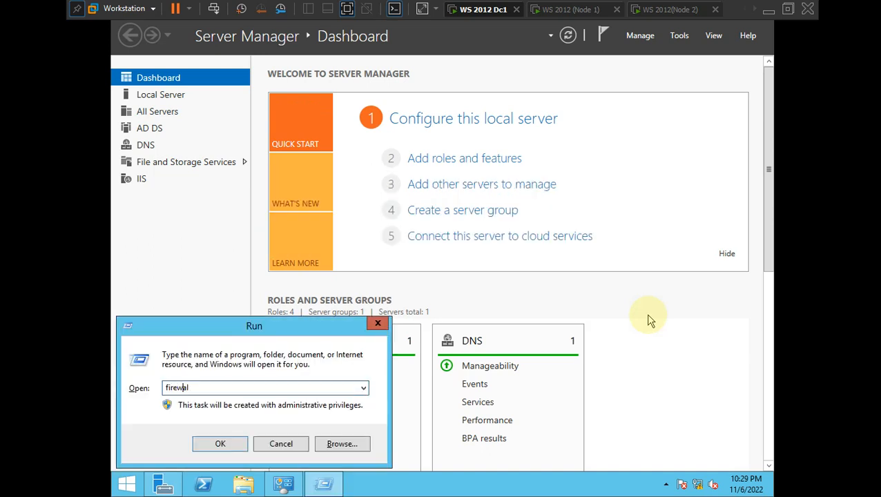
pyautogui.press('Return')
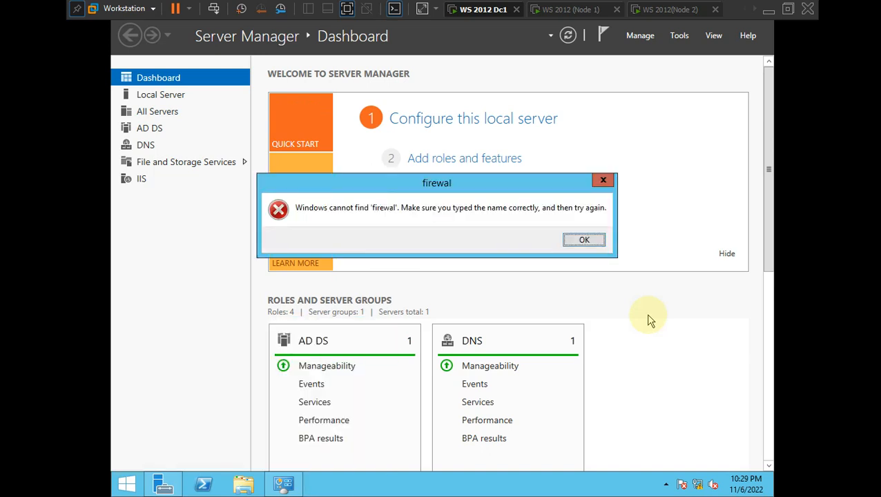
pyautogui.press('Return')
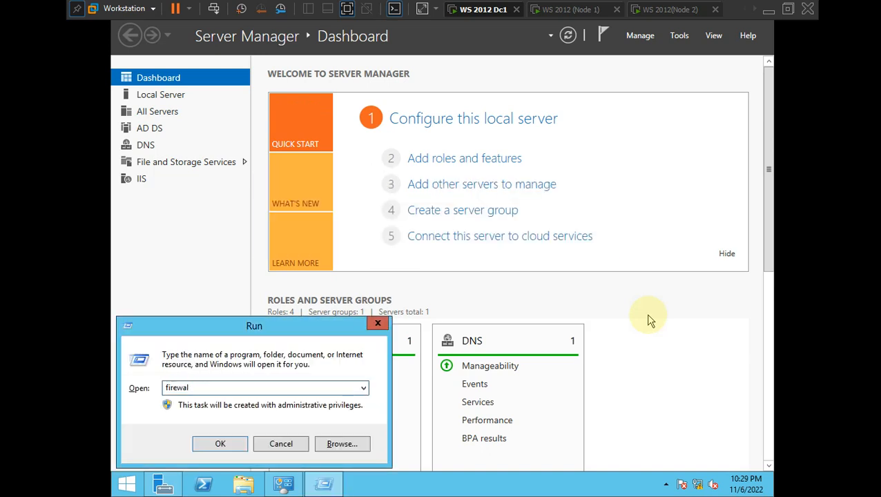
pyautogui.write('l')
pyautogui.press('Return')
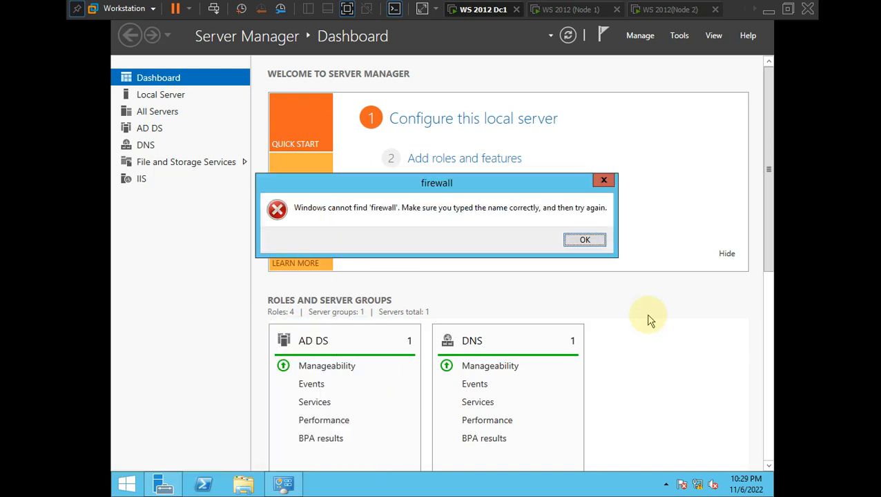
pyautogui.press('Return')
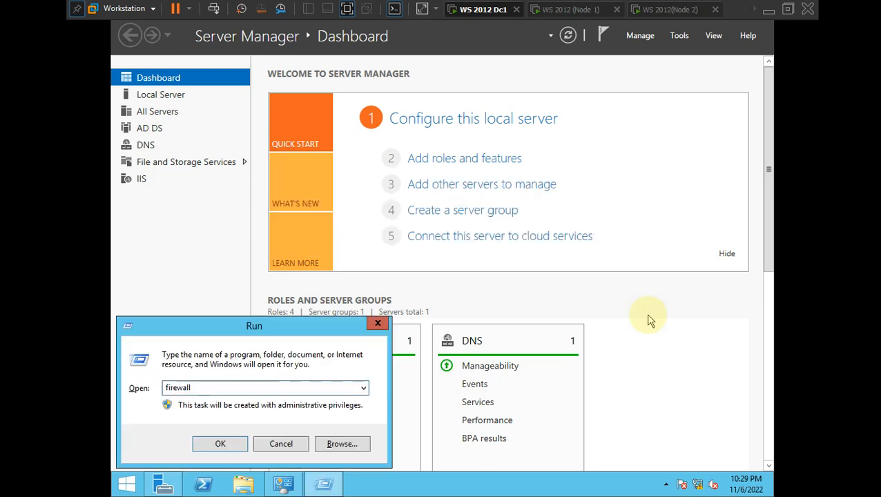
pyautogui.write('cpl')
pyautogui.press('Return')
pyautogui.press('Return')
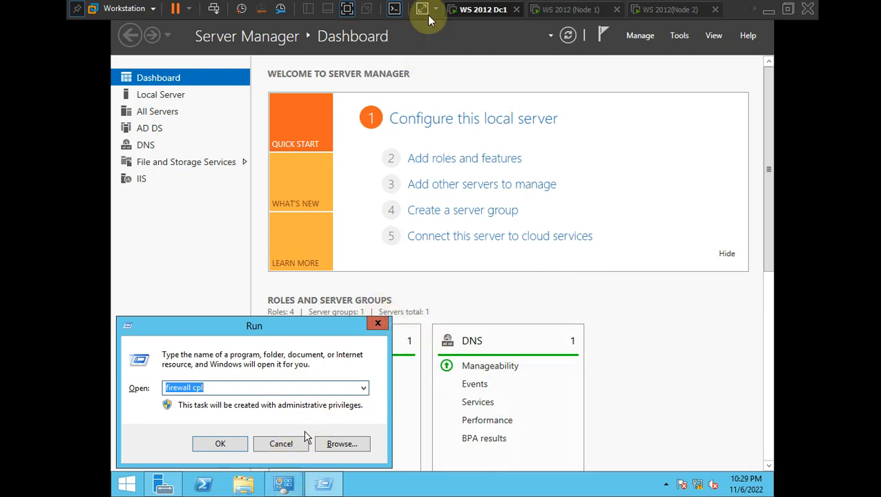
pyautogui.click(348, 9)
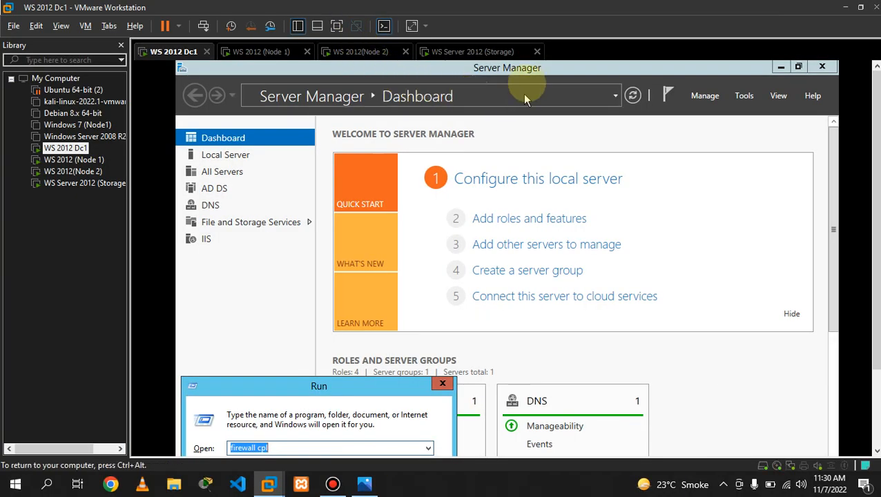
# - Refresh Dc1's Server Manager, go back to full screen, and open the Local Server page
pyautogui.click(632, 95)
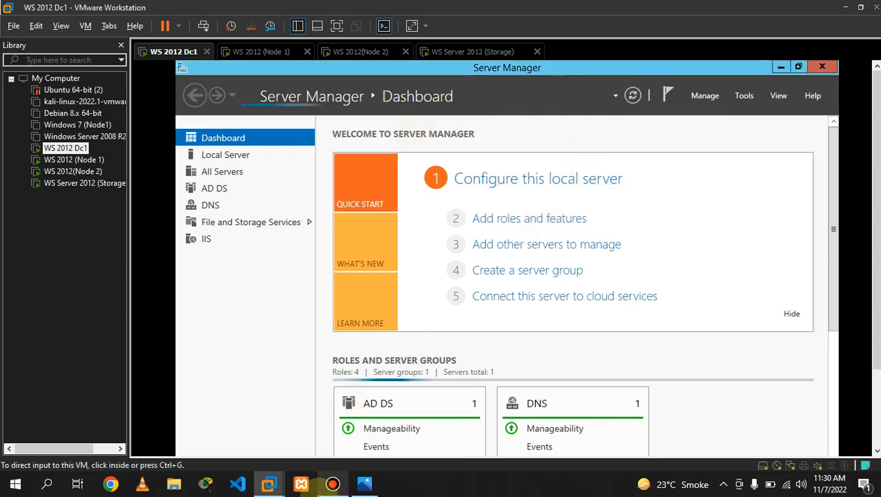
pyautogui.click(333, 484)
pyautogui.click(582, 41)
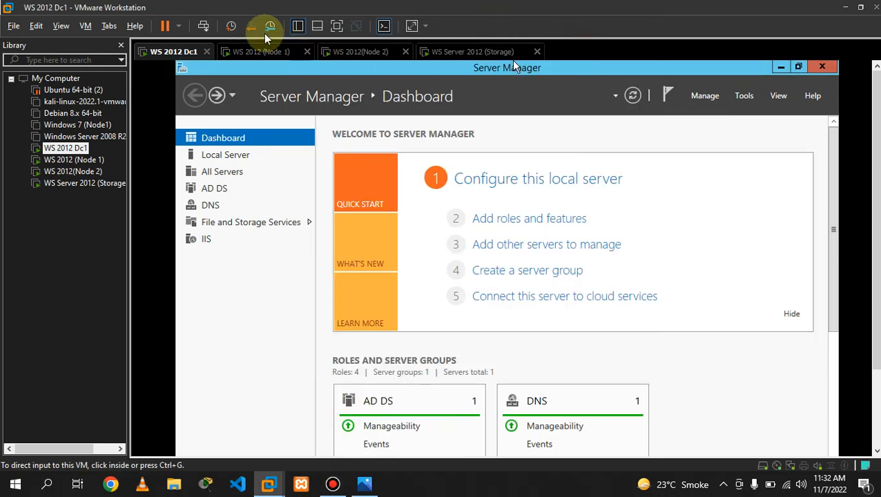
pyautogui.click(336, 28)
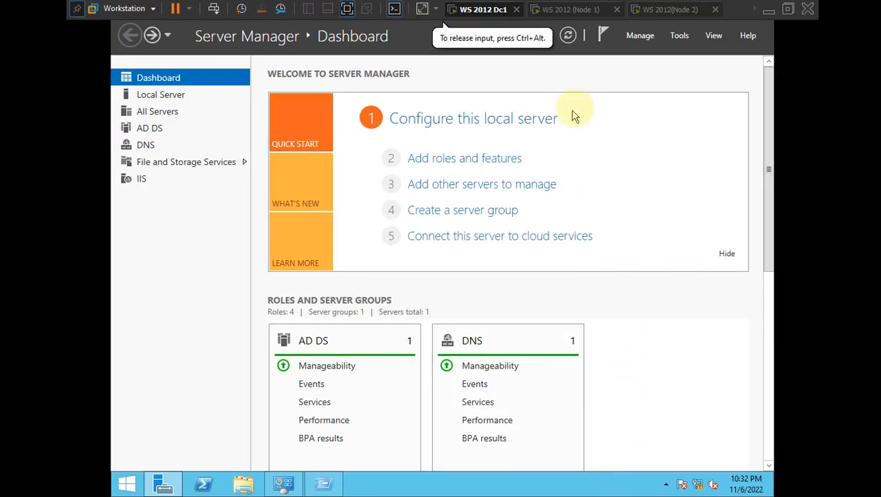
pyautogui.click(147, 96)
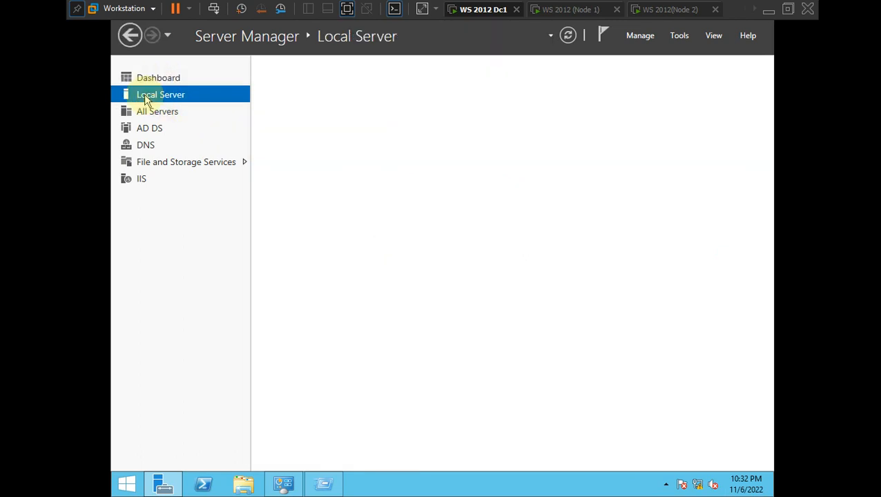
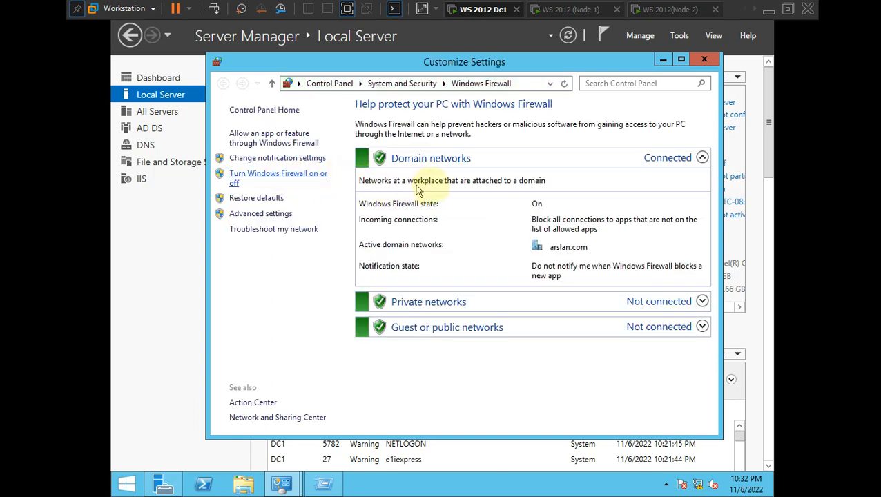
# - Turn off DC1's Windows Firewall for domain and public networks, then refresh Server Manager
pyautogui.click(360, 203)
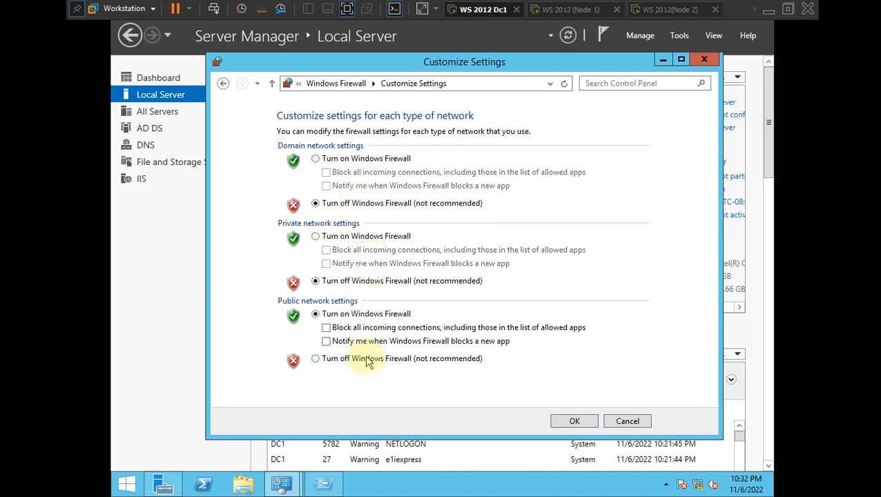
pyautogui.click(355, 358)
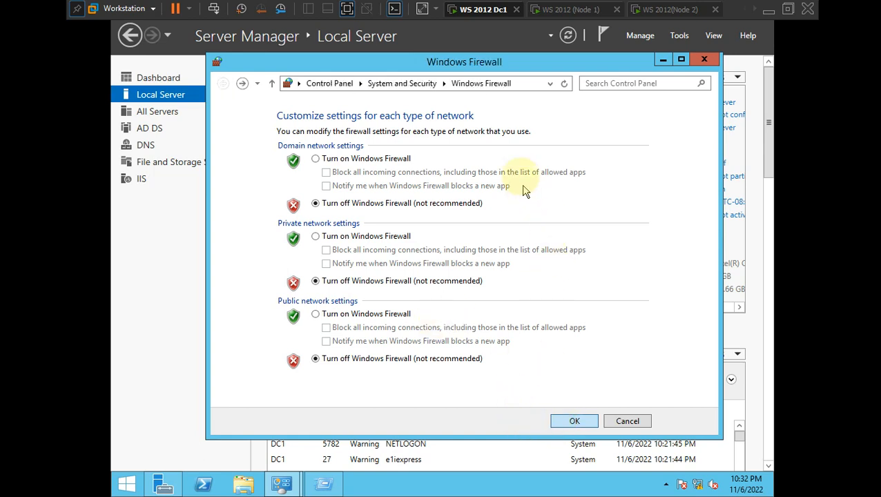
pyautogui.click(704, 61)
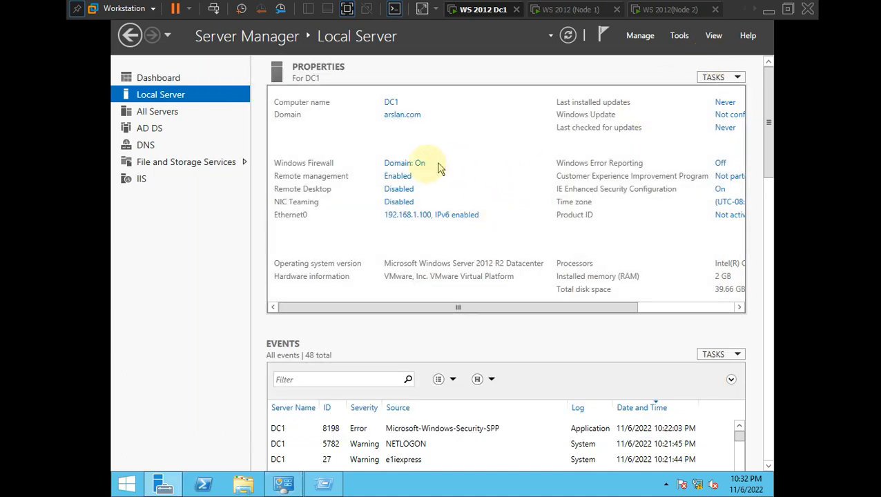
pyautogui.click(568, 36)
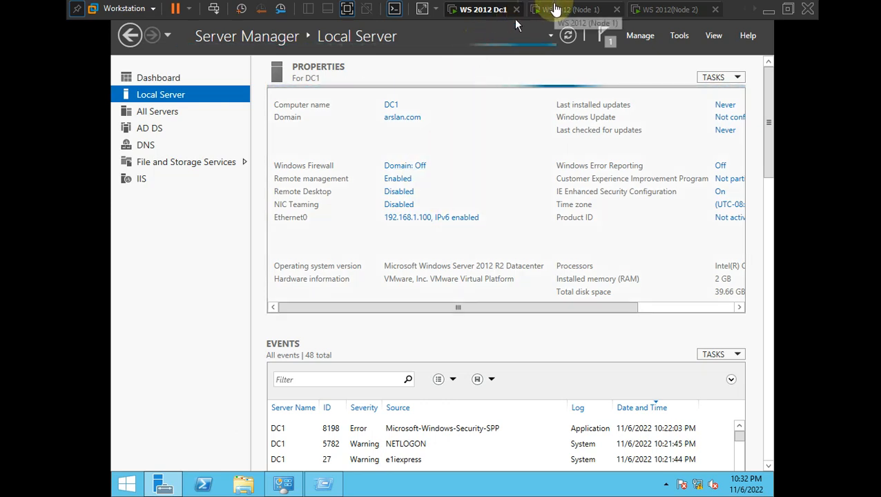
# - Switch to the Node 1 VM, open its Local Server page and minimise the screen recorder
pyautogui.click(556, 9)
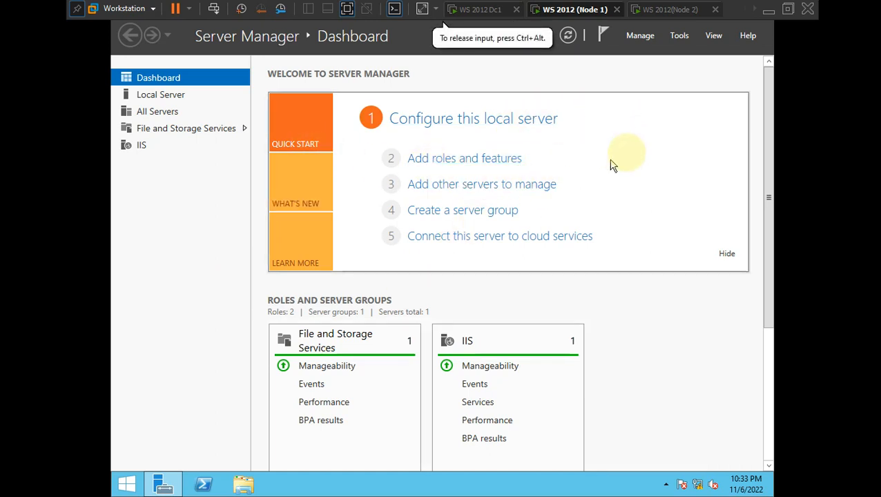
pyautogui.click(168, 96)
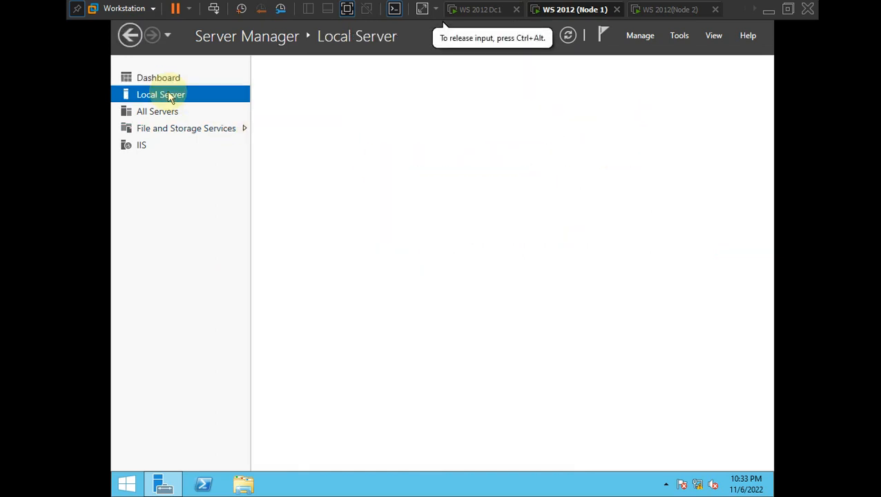
pyautogui.click(348, 14)
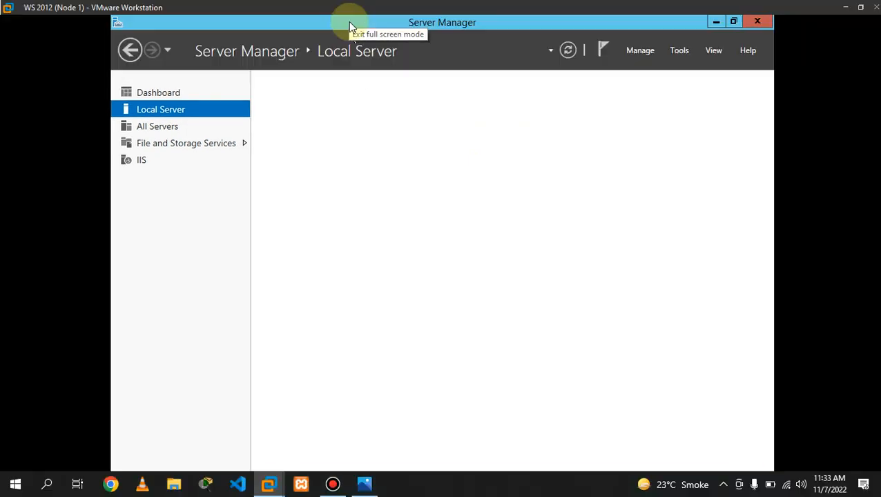
pyautogui.click(333, 484)
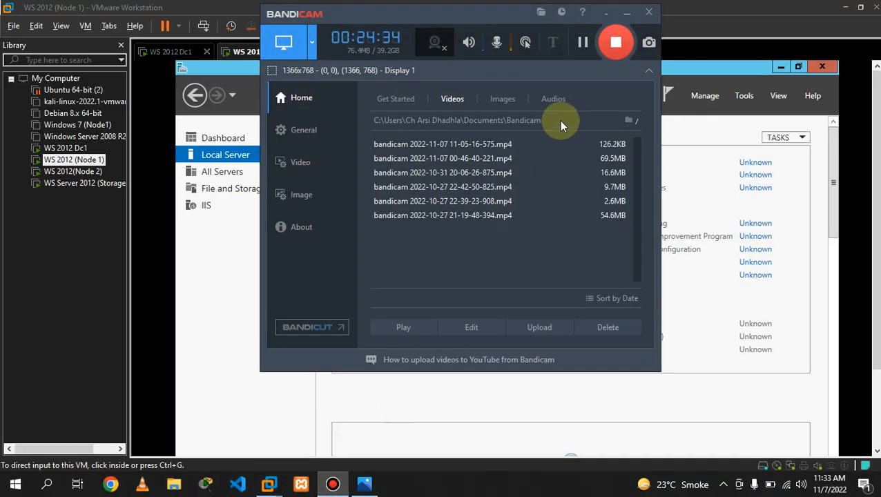
pyautogui.click(625, 14)
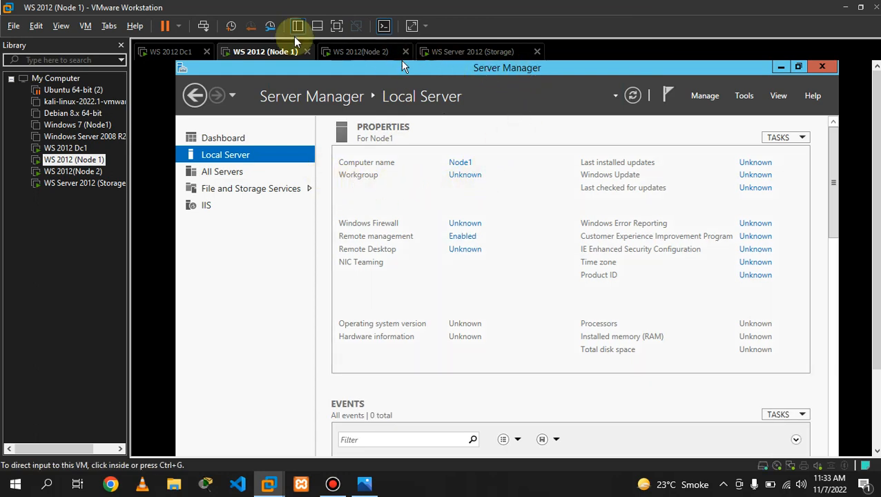
pyautogui.click(330, 28)
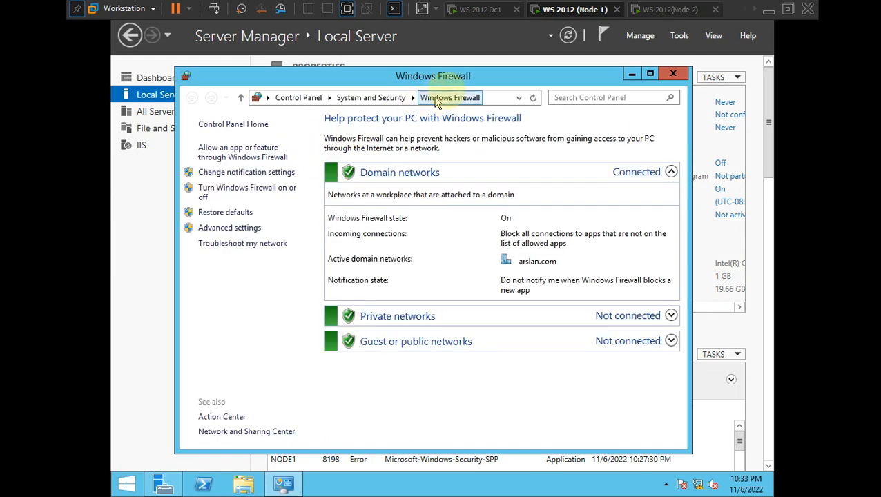
# - Turn off Node 1's firewall for domain, private and public networks, then refresh Server Manager
pyautogui.moveTo(445, 76)
pyautogui.mouseDown()
pyautogui.moveTo(432, 186)
pyautogui.moveTo(414, 100)
pyautogui.moveTo(431, 69)
pyautogui.mouseUp()
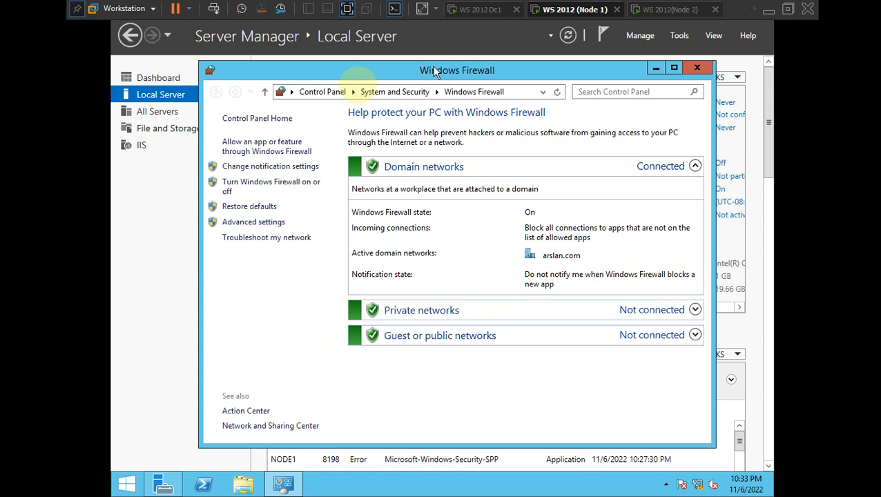
pyautogui.click(274, 187)
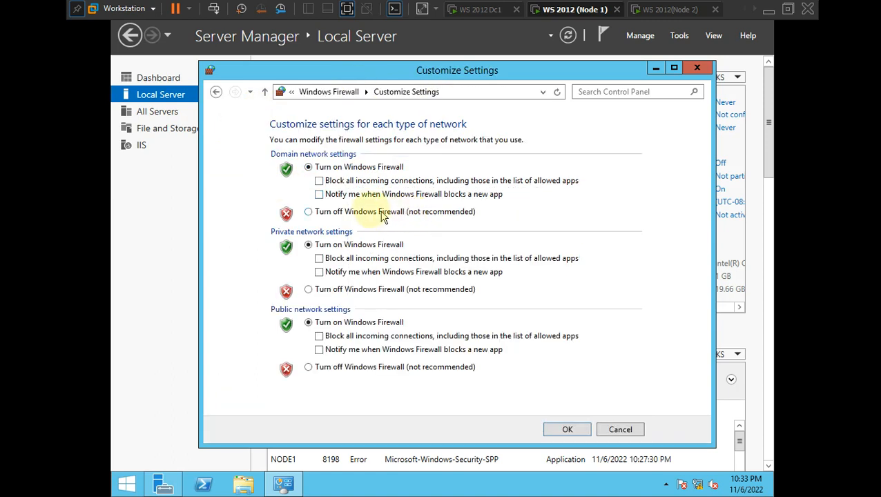
pyautogui.click(354, 212)
pyautogui.click(357, 292)
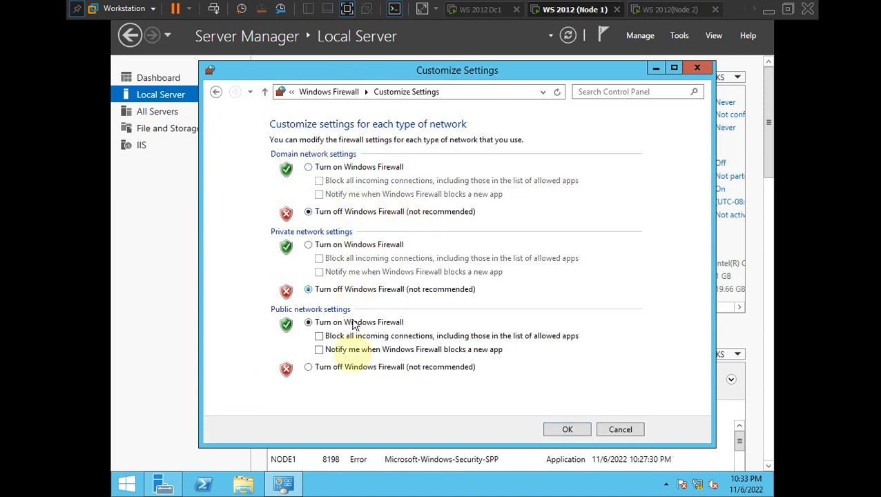
pyautogui.click(356, 368)
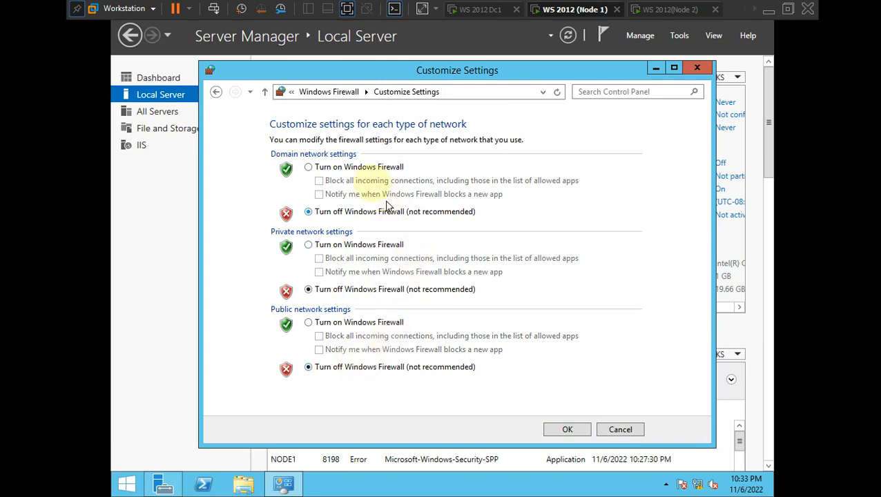
pyautogui.click(563, 430)
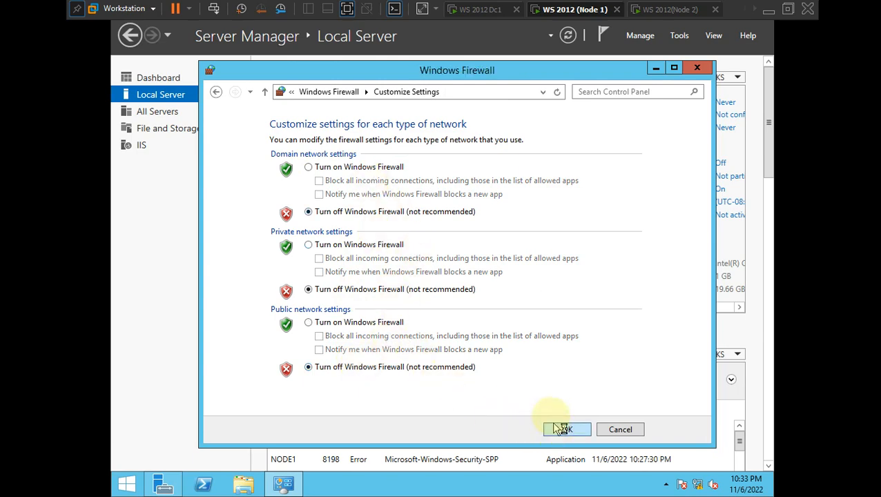
pyautogui.click(697, 69)
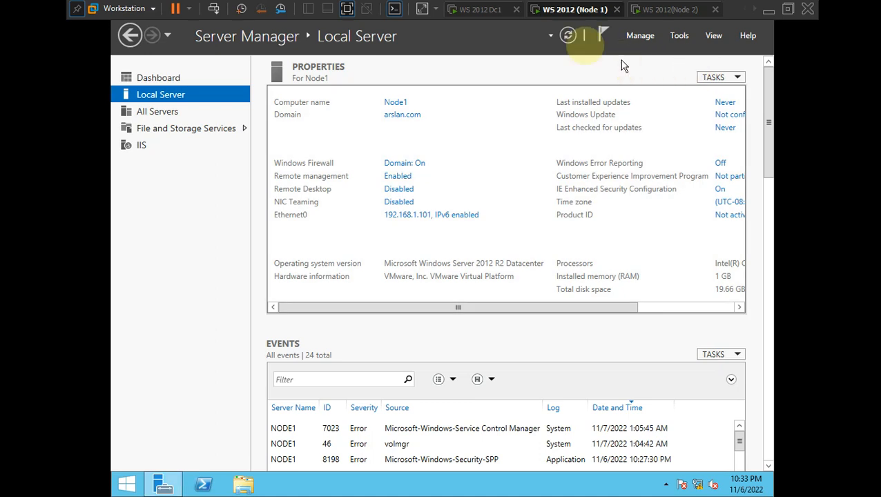
pyautogui.click(567, 36)
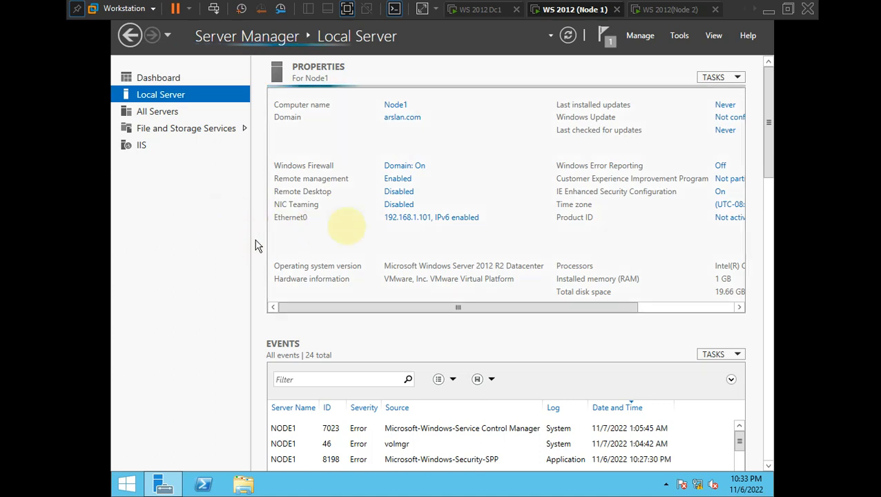
pyautogui.click(567, 37)
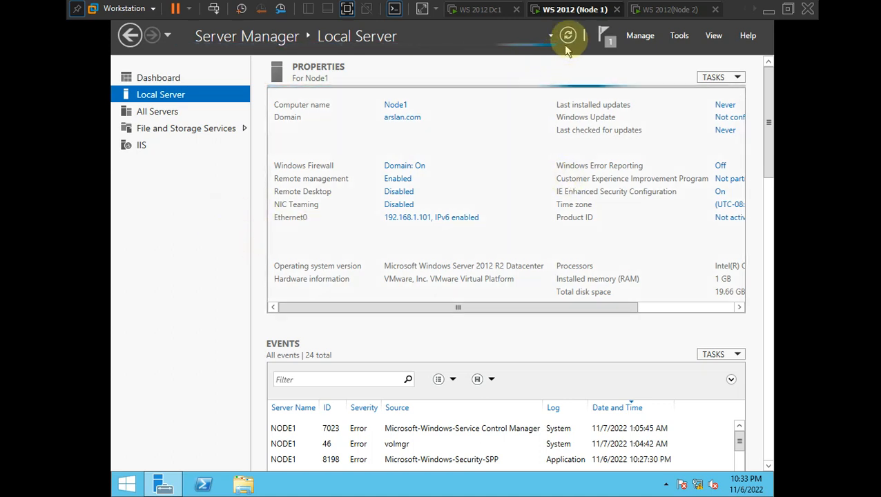
# - Switch to the Node 2 VM and open its Local Server page
pyautogui.click(655, 10)
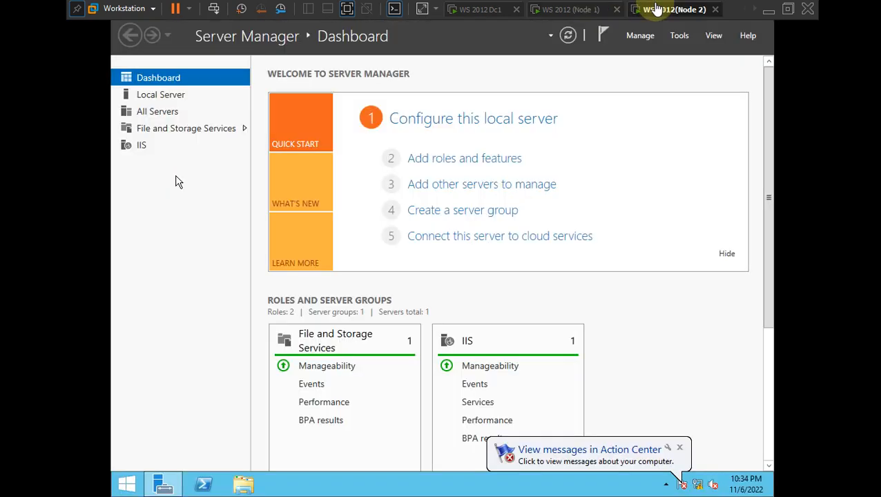
pyautogui.click(176, 102)
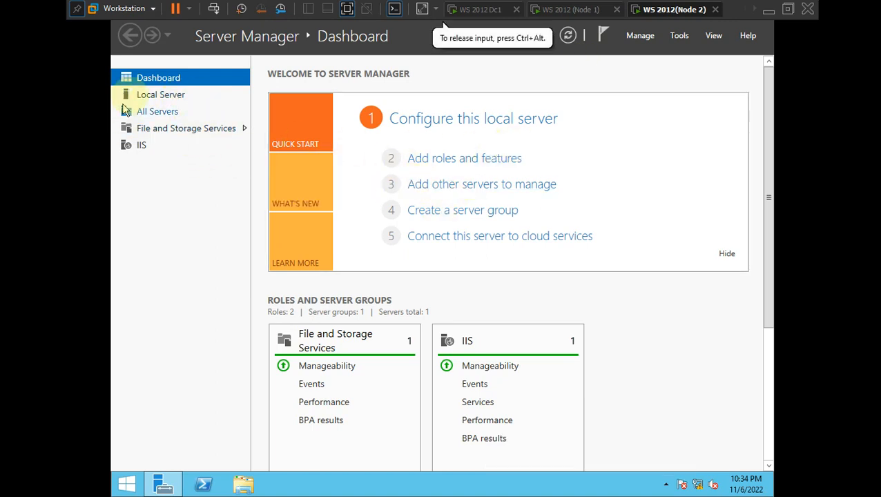
pyautogui.click(160, 95)
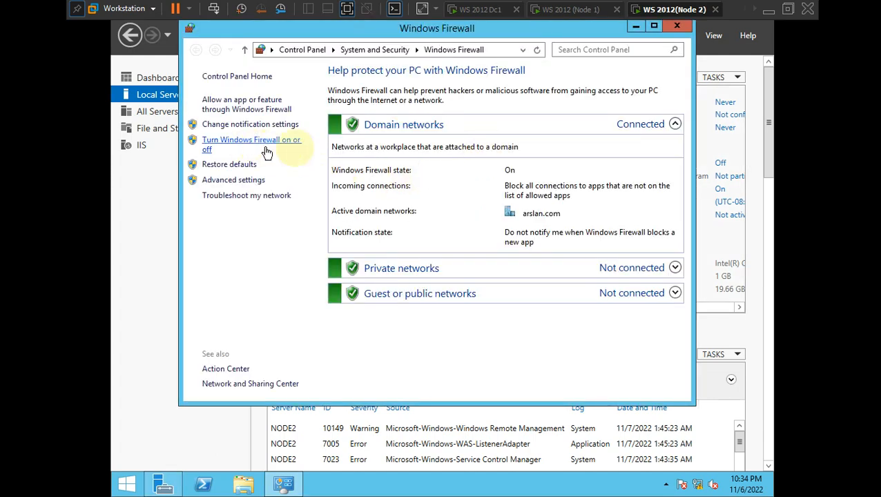
# - Turn off Node 2's firewall for domain, private and public networks, then switch to the Storage VM
pyautogui.click(267, 152)
pyautogui.click(324, 169)
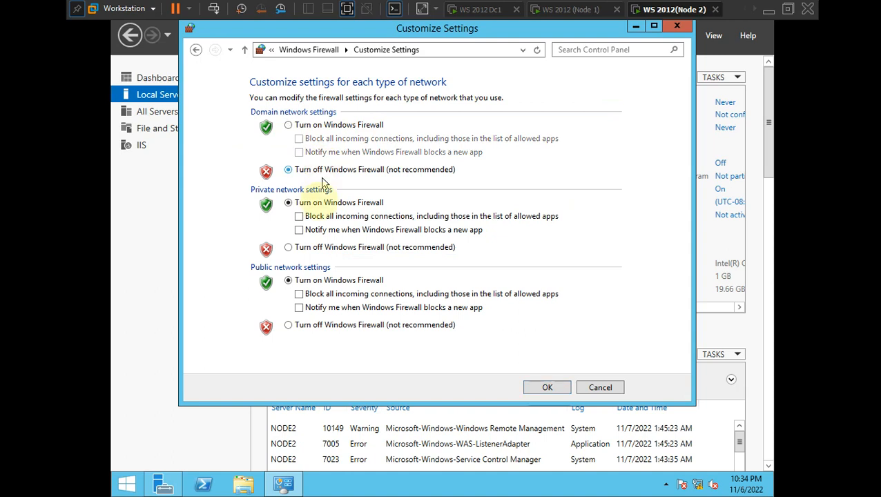
pyautogui.click(320, 247)
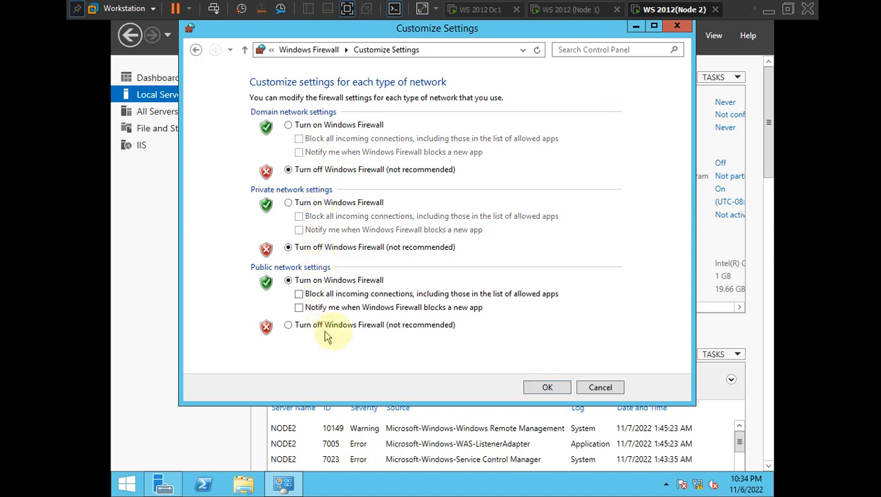
pyautogui.click(345, 326)
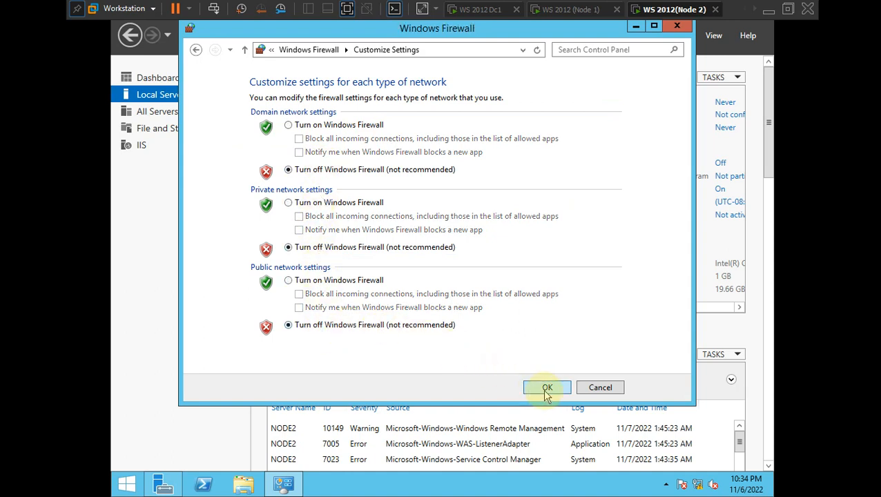
pyautogui.click(546, 387)
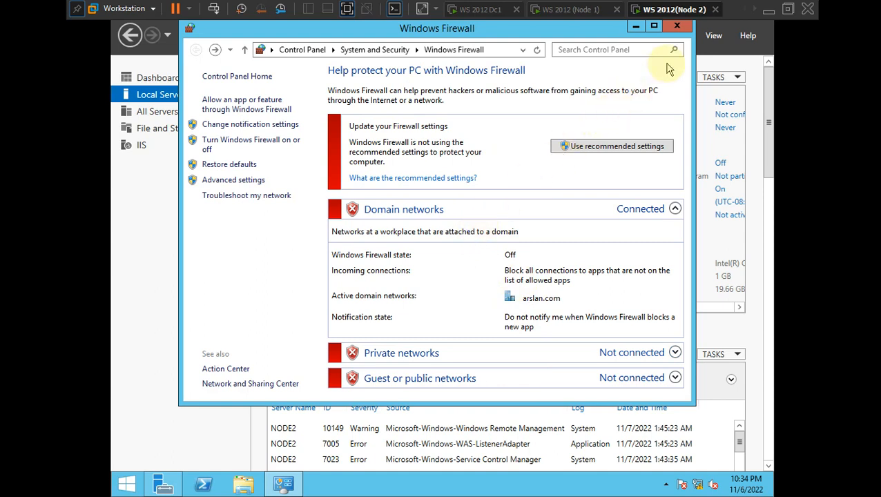
pyautogui.click(677, 27)
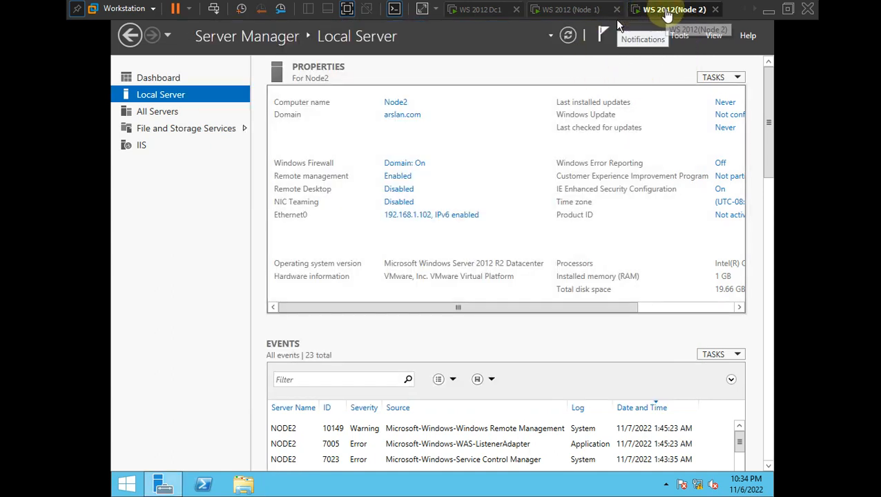
pyautogui.click(753, 10)
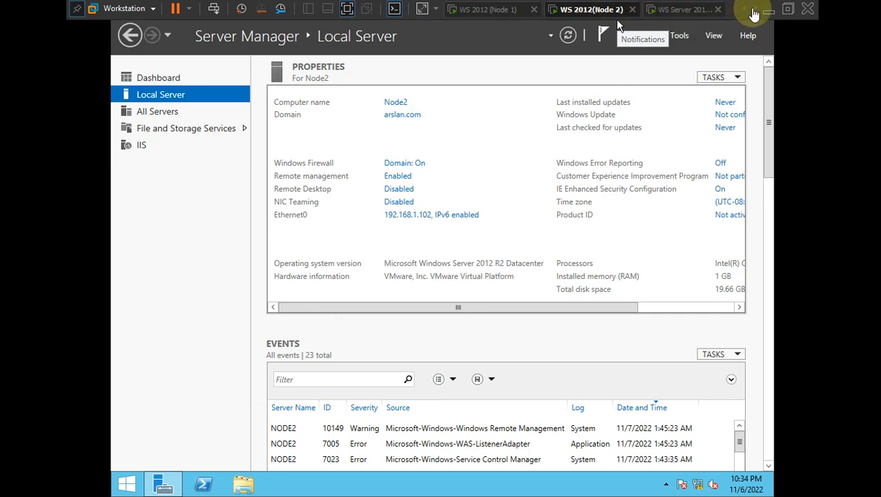
pyautogui.click(693, 10)
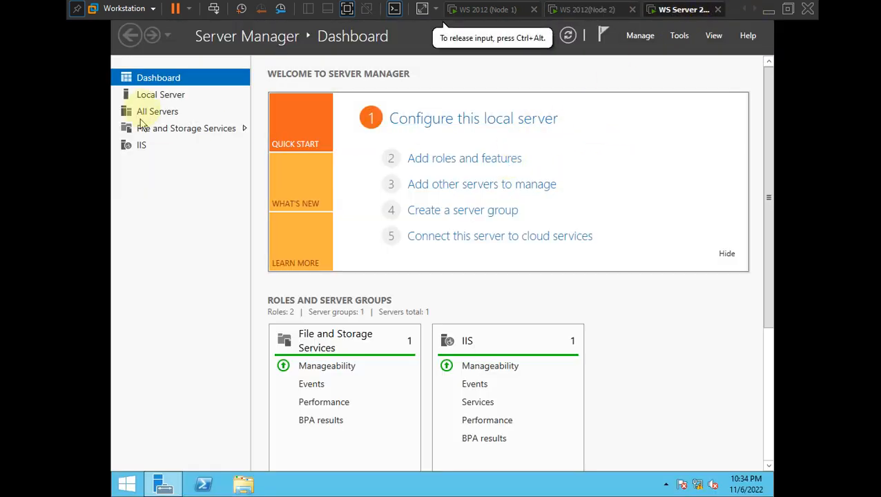
# - From Storage's Local Server page, turn off its firewall for domain, private and public networks
pyautogui.click(165, 95)
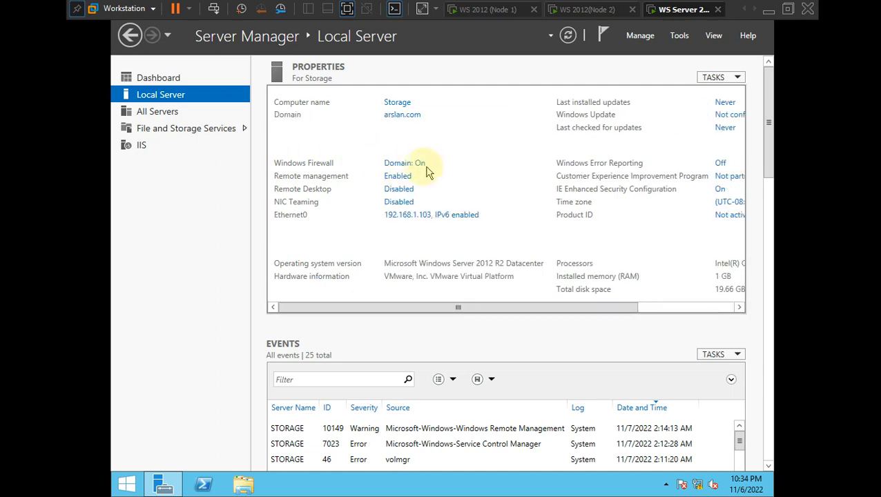
pyautogui.click(419, 164)
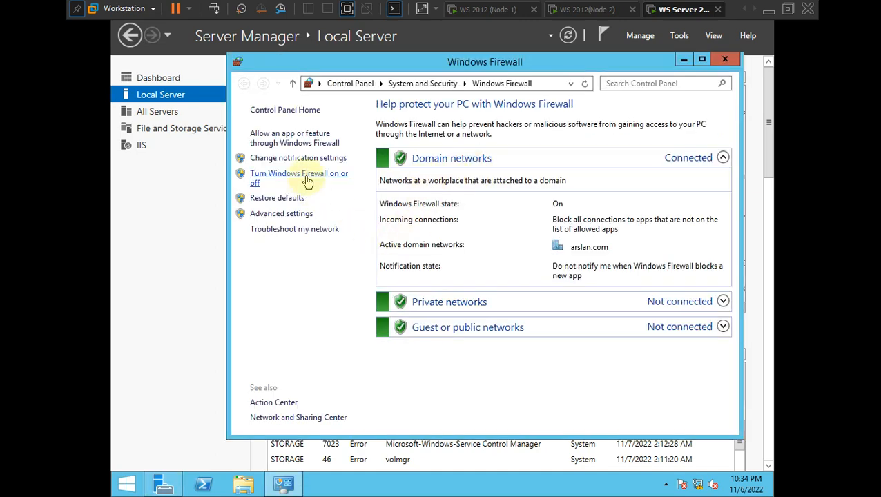
pyautogui.click(304, 178)
pyautogui.click(337, 203)
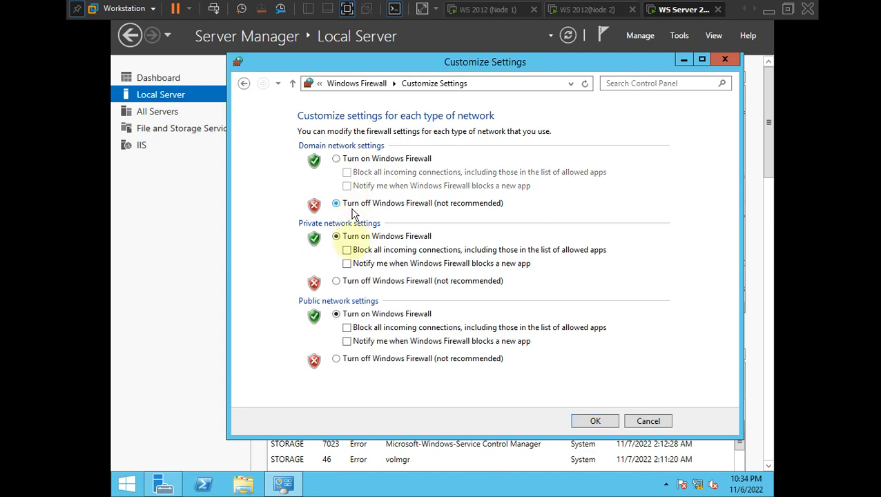
pyautogui.click(356, 282)
pyautogui.click(357, 359)
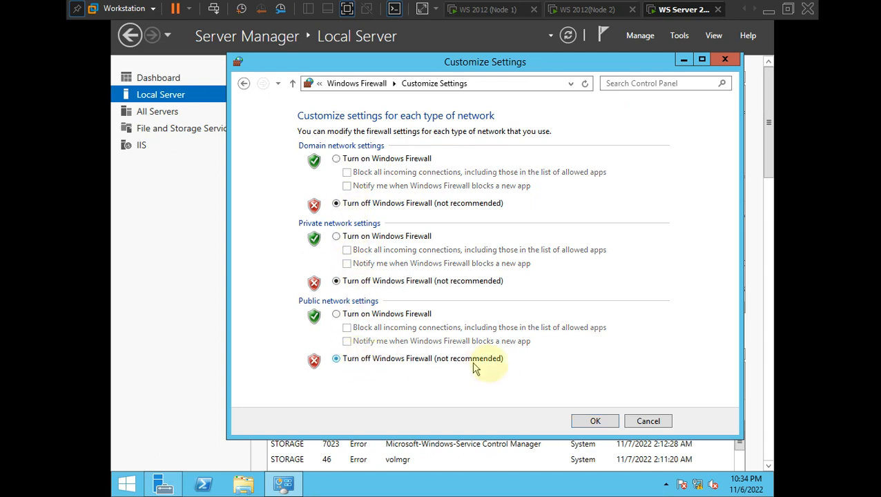
pyautogui.click(595, 422)
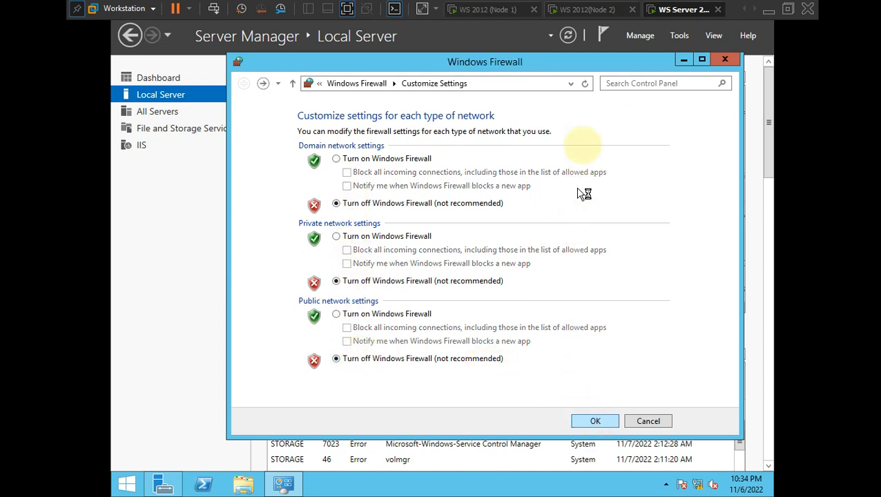
pyautogui.click(724, 59)
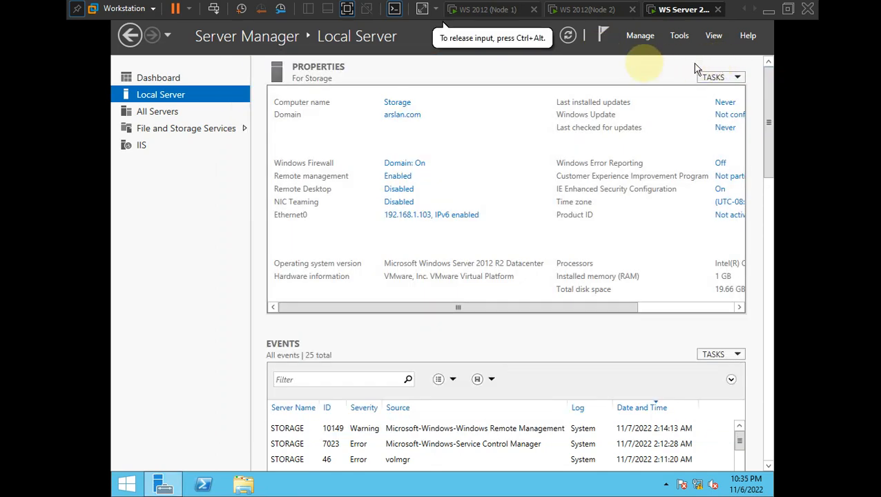
# - Refresh Node 2 to confirm Domain: Off, cycle tabs to Node 1, and leave full screen
pyautogui.click(594, 10)
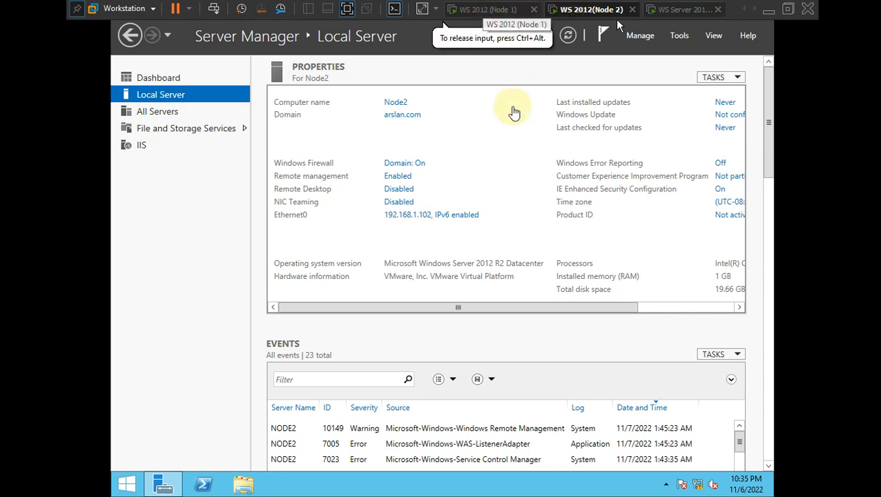
pyautogui.click(567, 36)
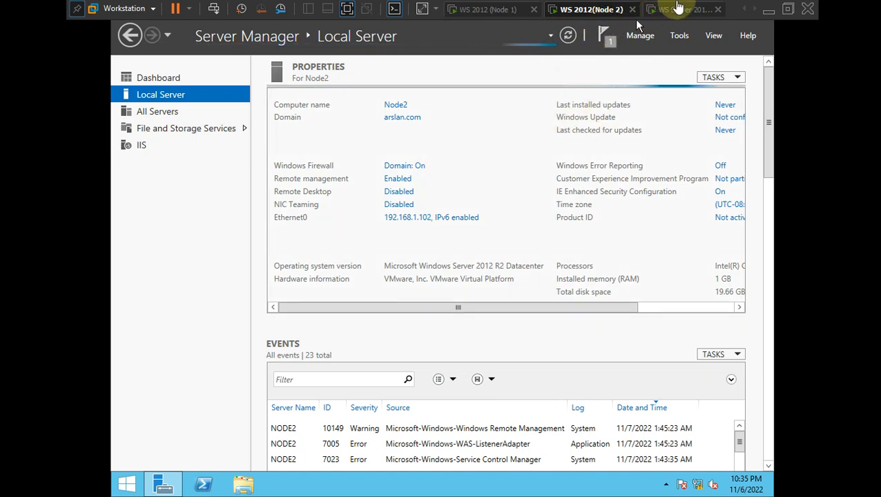
pyautogui.click(673, 9)
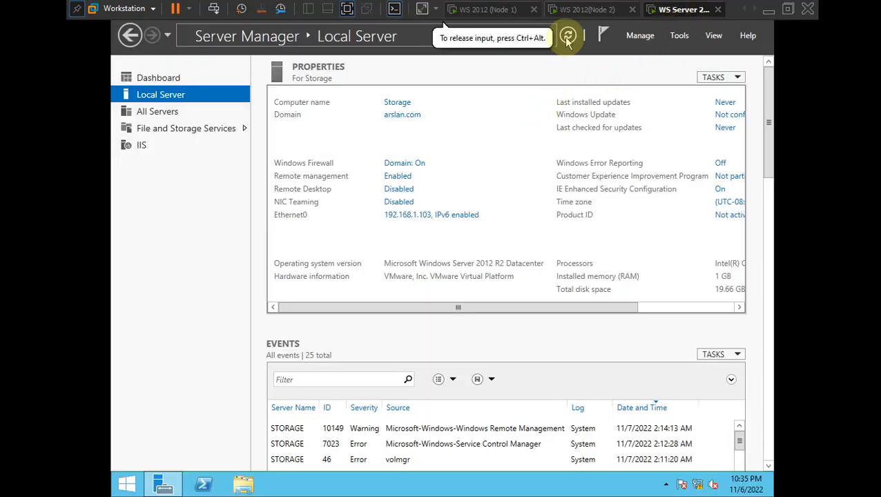
pyautogui.click(587, 9)
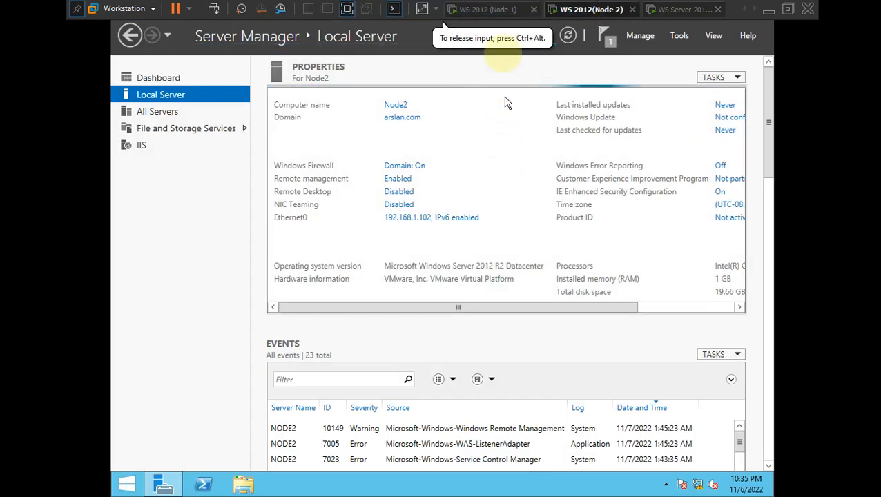
pyautogui.click(487, 9)
pyautogui.click(575, 8)
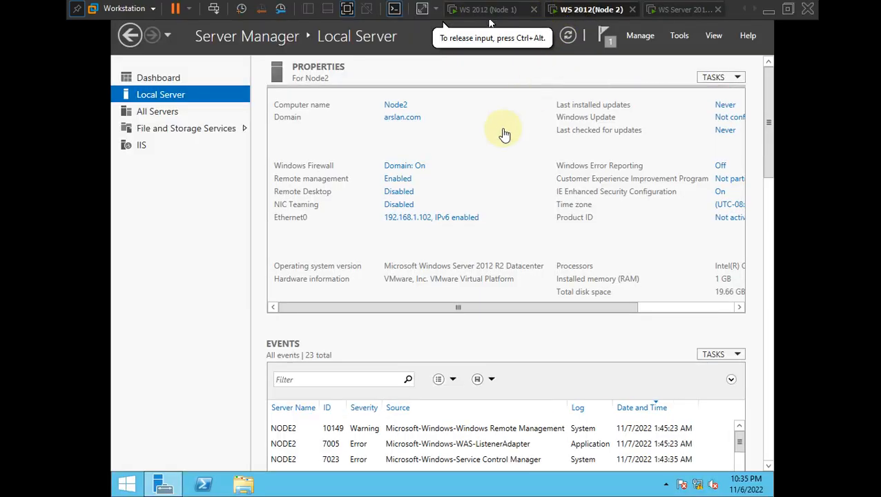
pyautogui.click(652, 8)
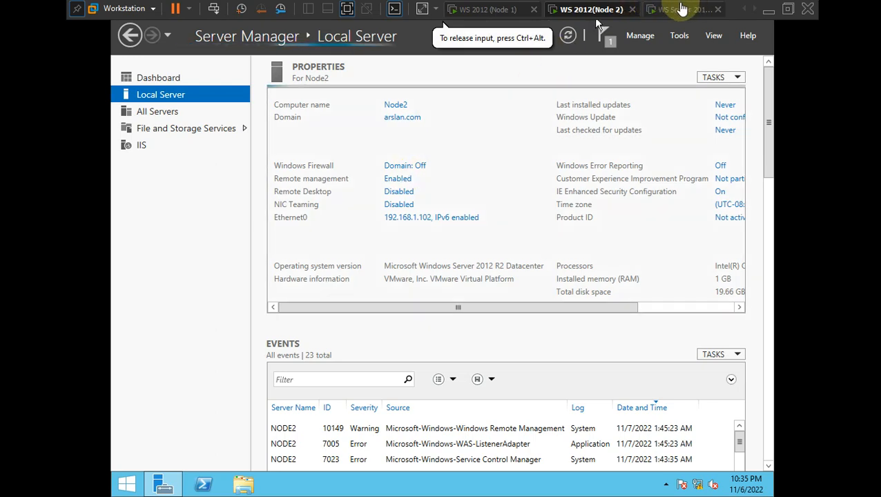
pyautogui.click(509, 8)
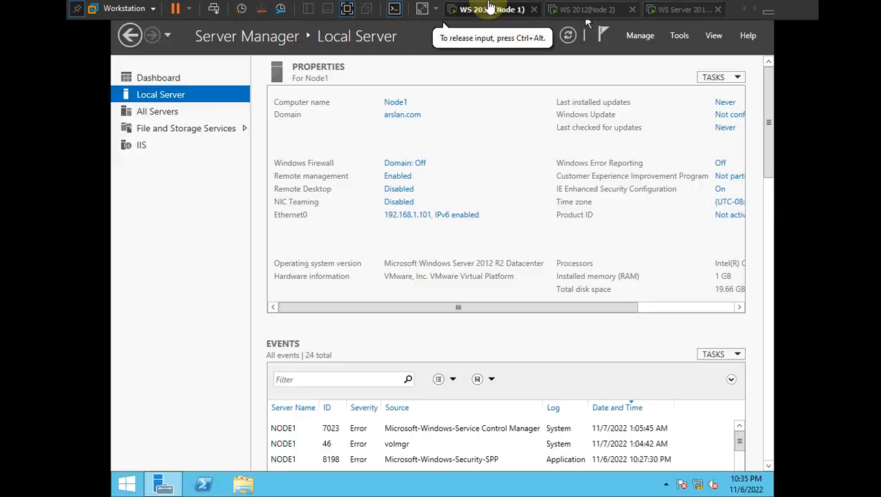
pyautogui.click(347, 9)
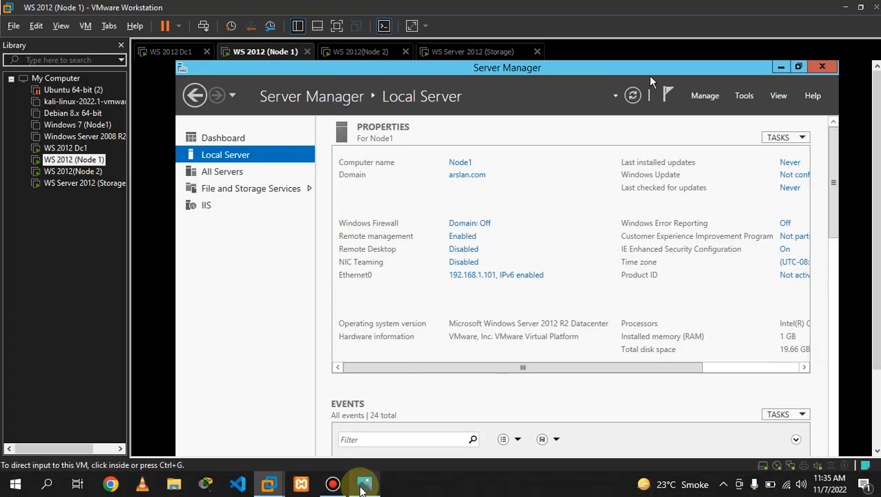
pyautogui.click(364, 484)
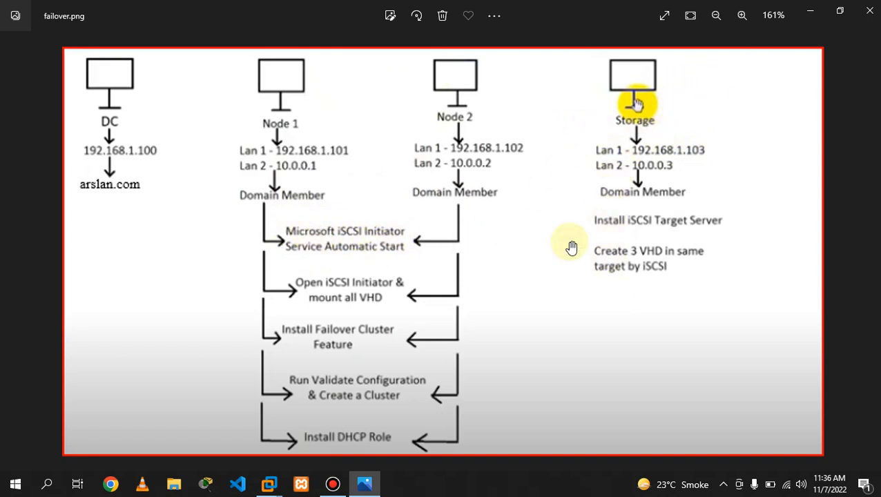
pyautogui.click(813, 10)
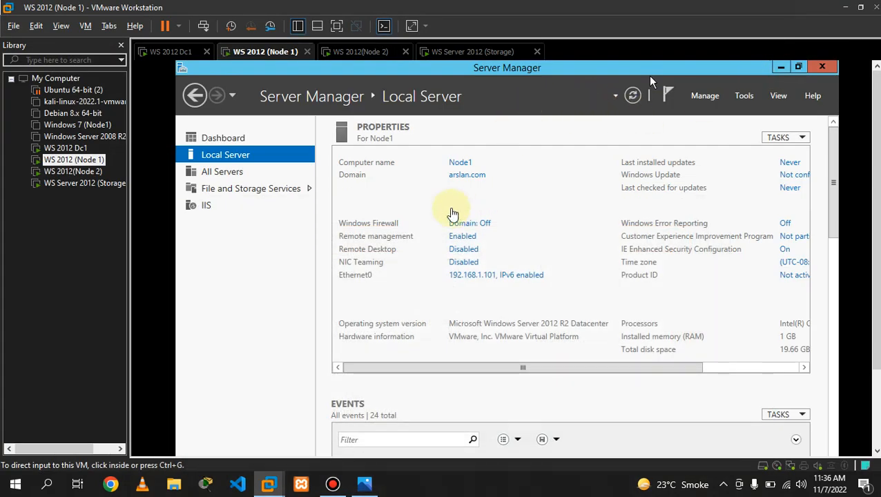
pyautogui.click(334, 484)
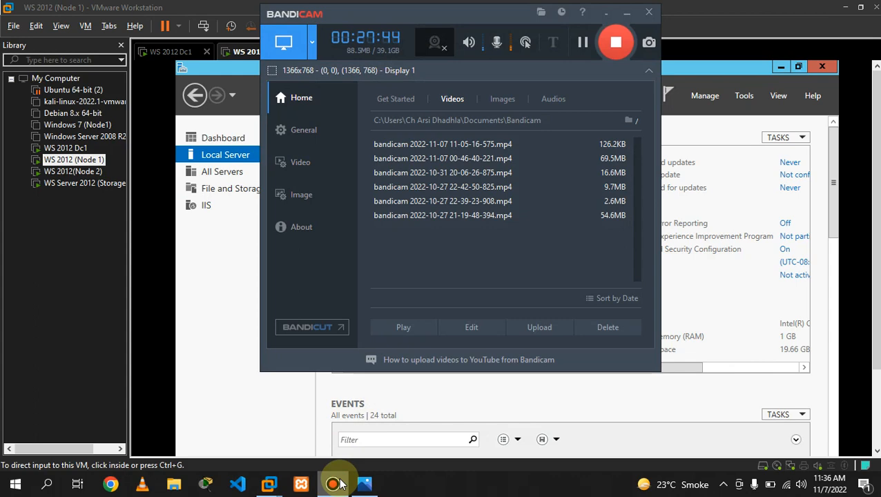
pyautogui.click(626, 14)
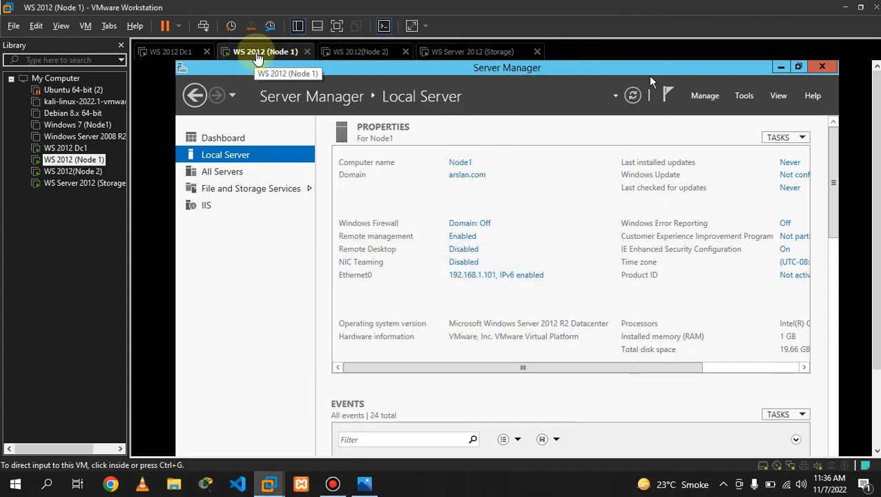
# - In Node 1's VM settings, add Network Adapter 2 set to Host-only and save
pyautogui.rightClick(257, 55)
pyautogui.click(301, 227)
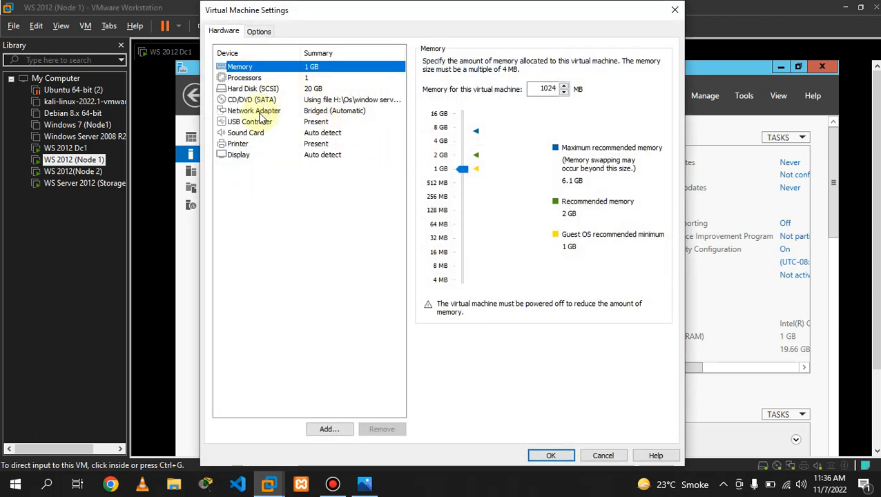
pyautogui.click(260, 113)
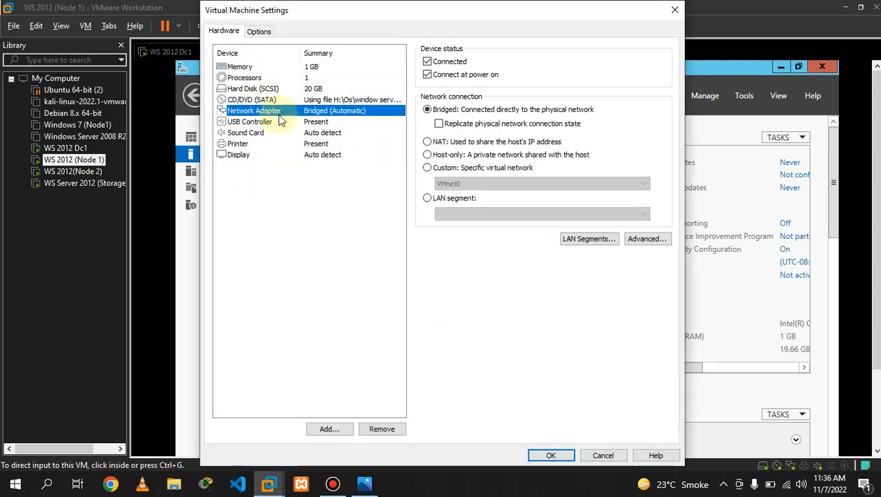
pyautogui.click(329, 433)
pyautogui.click(330, 431)
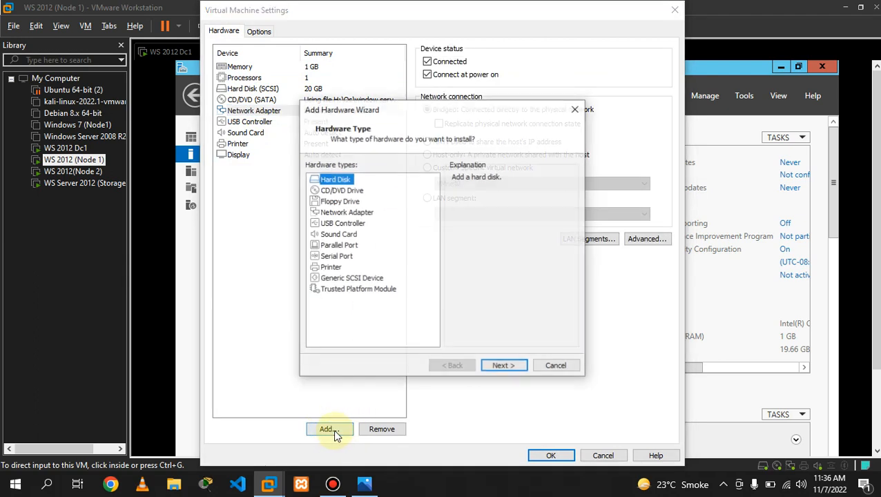
pyautogui.click(345, 212)
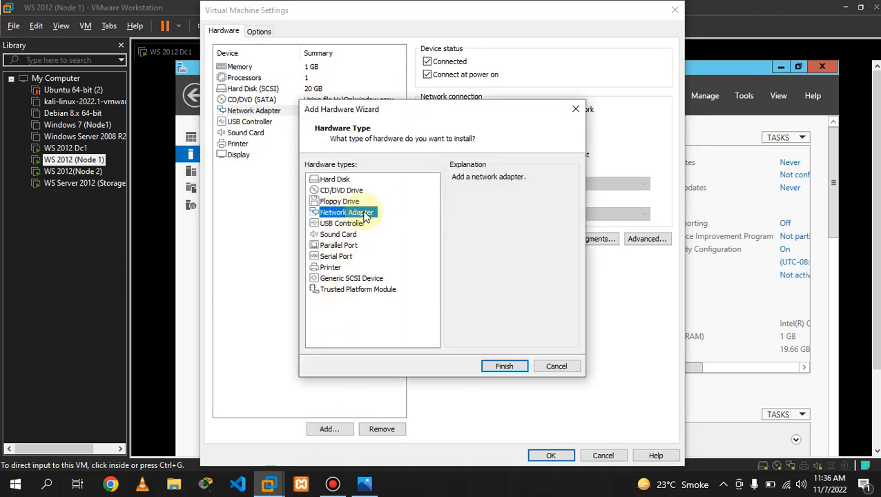
pyautogui.click(502, 366)
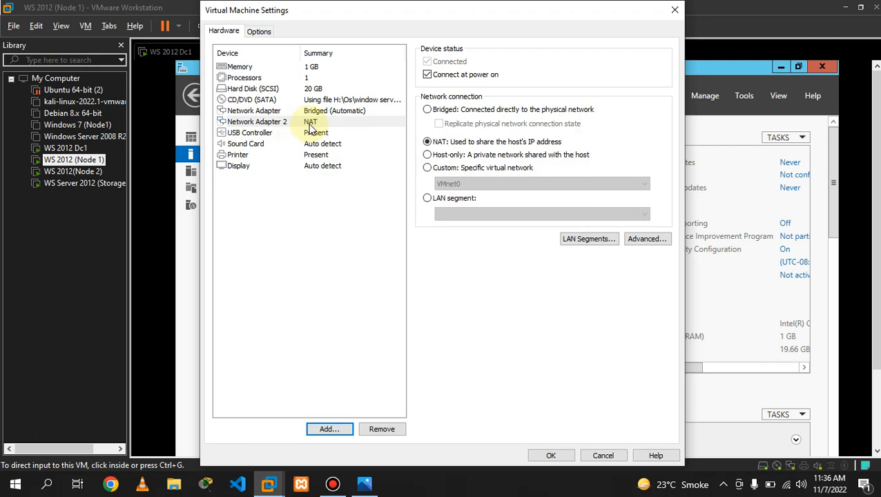
pyautogui.click(434, 156)
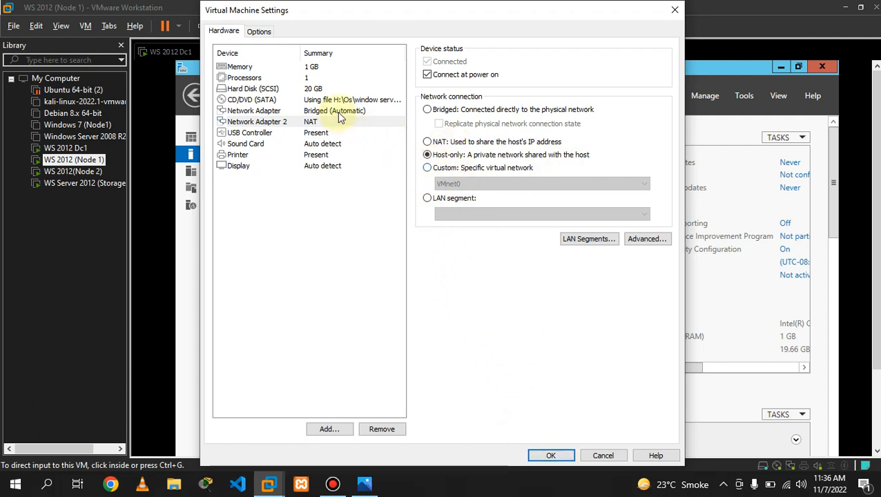
pyautogui.click(523, 449)
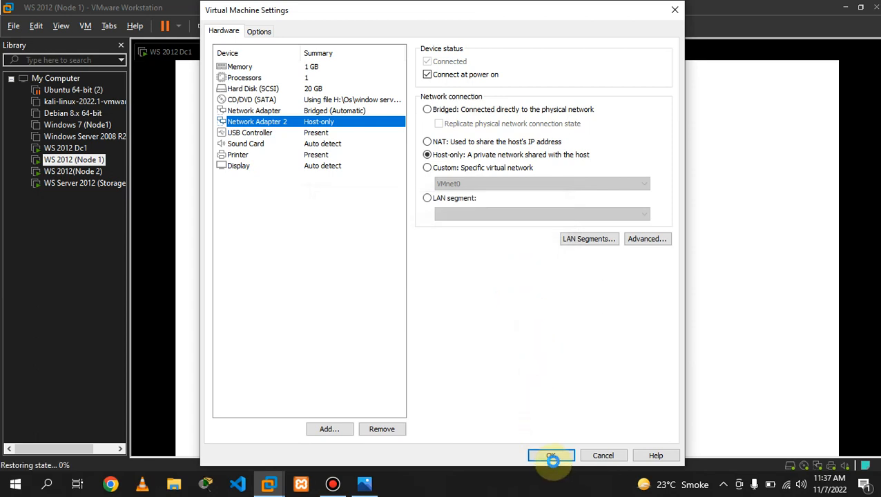
pyautogui.click(550, 456)
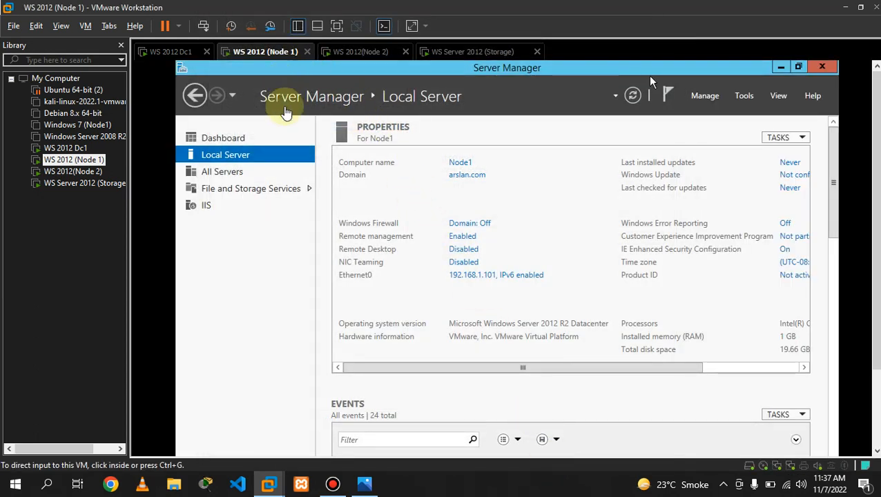
# - Switch to the Node 2 VM, briefly open and dismiss its Run prompt, and release input
pyautogui.click(360, 53)
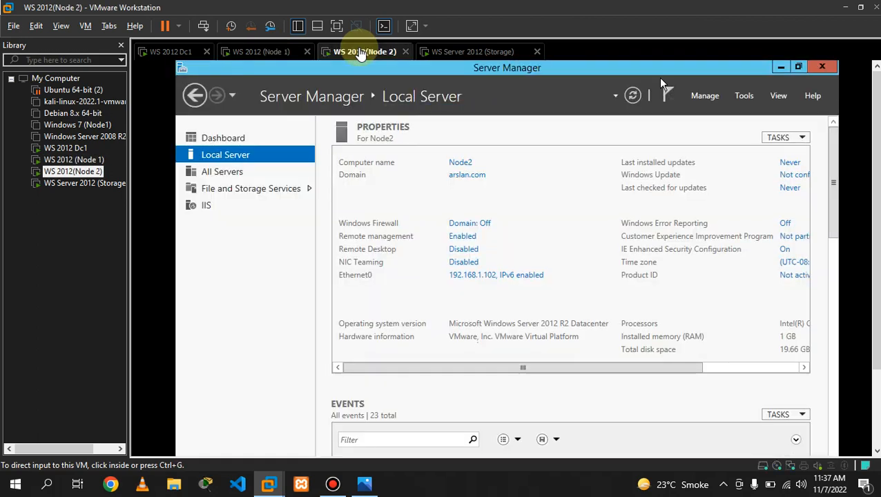
pyautogui.click(261, 53)
pyautogui.click(343, 53)
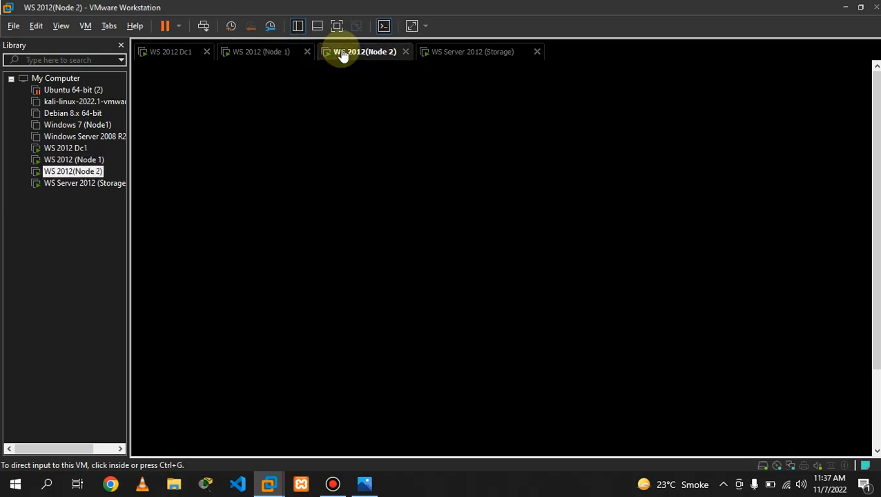
pyautogui.click(397, 71)
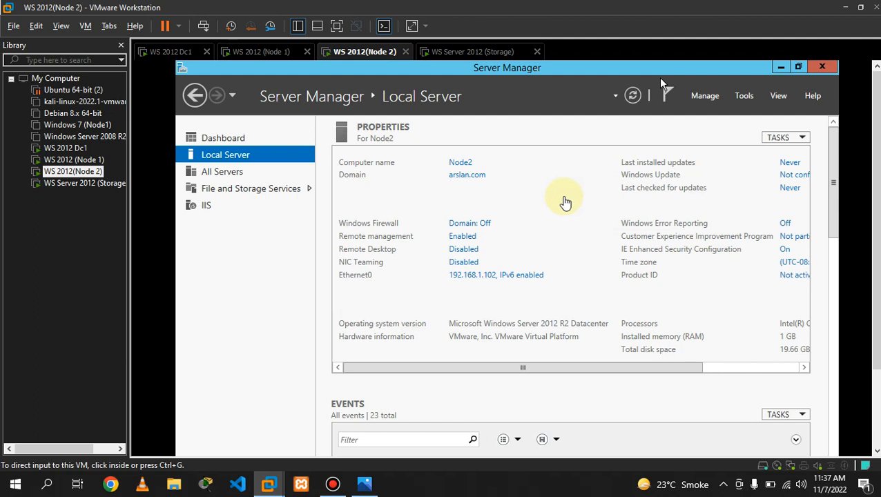
pyautogui.click(563, 200)
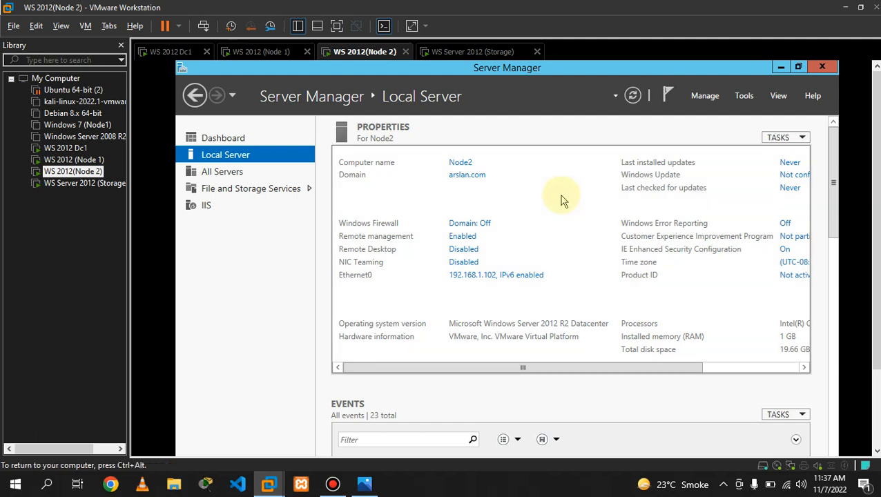
pyautogui.press('super+r')
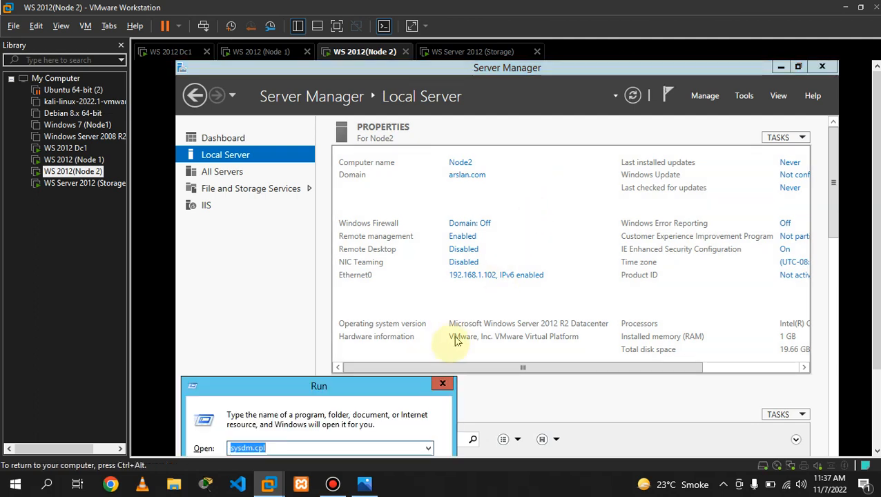
pyautogui.click(443, 384)
pyautogui.hotkey('ctrl', 'alt')
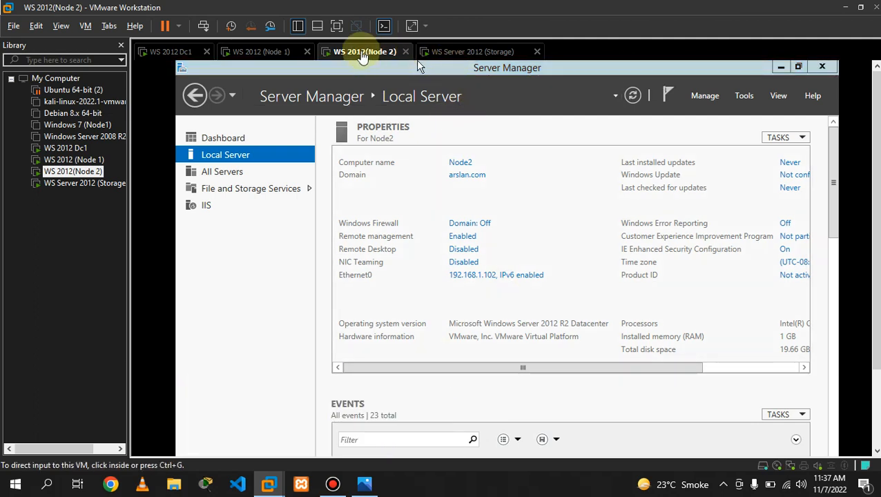
# - In Node 2's VM settings, add Network Adapter 2 set to Host-only and apply
pyautogui.rightClick(362, 55)
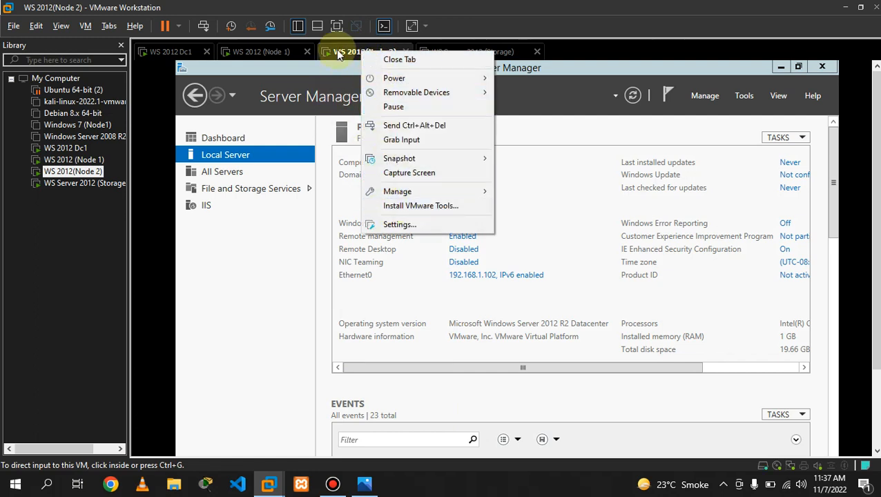
pyautogui.rightClick(338, 54)
pyautogui.rightClick(329, 52)
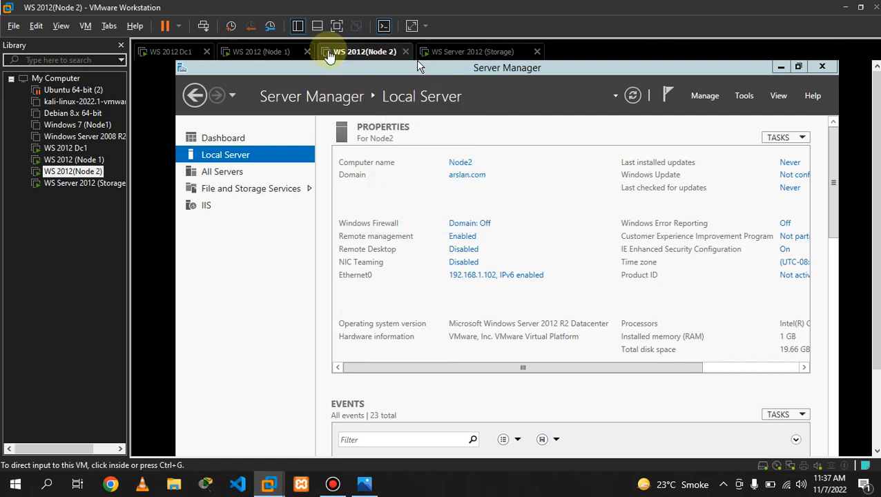
pyautogui.click(369, 225)
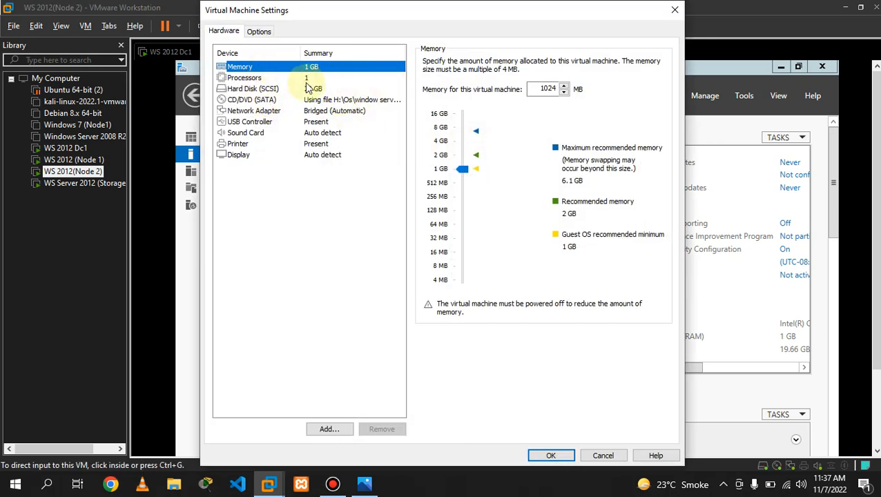
pyautogui.click(257, 90)
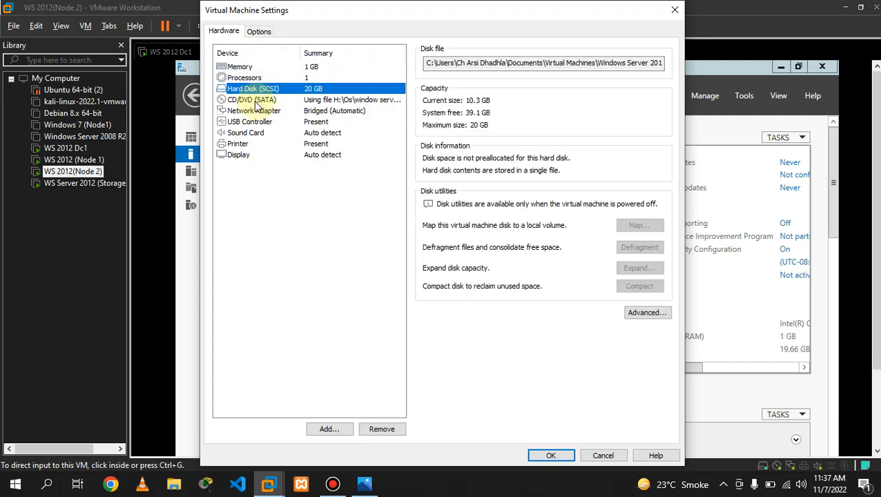
pyautogui.click(258, 101)
pyautogui.click(260, 111)
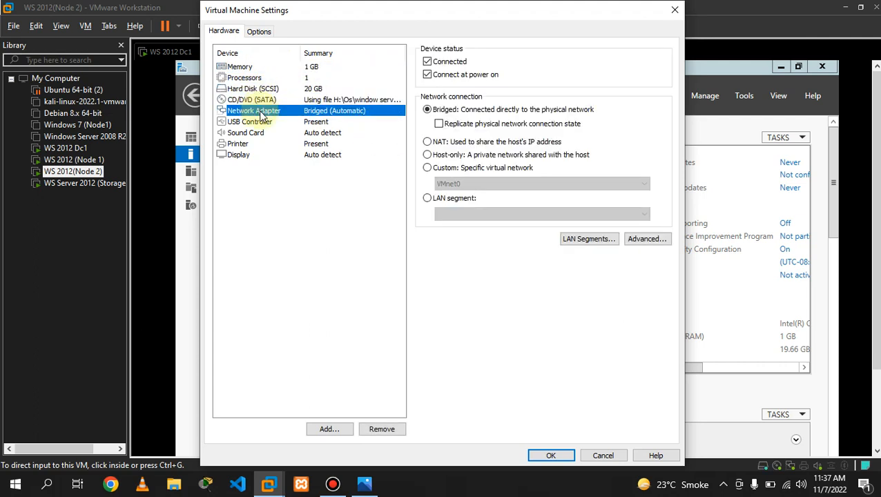
pyautogui.click(327, 430)
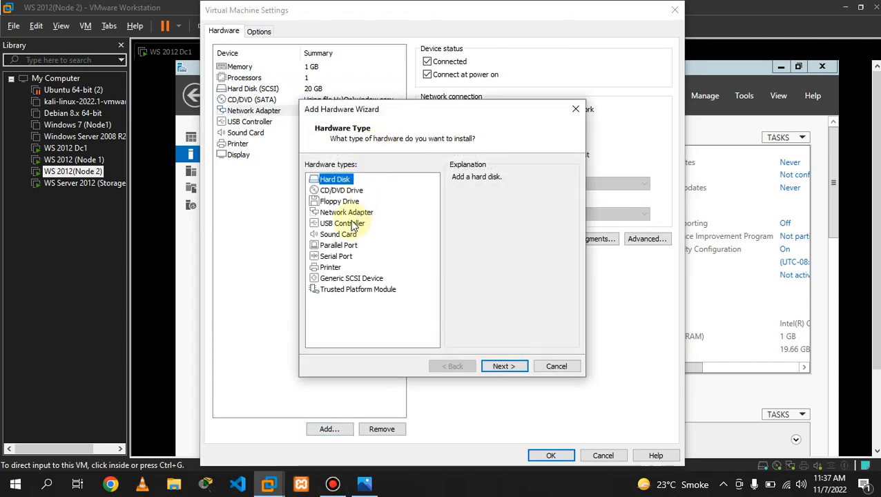
pyautogui.click(345, 213)
pyautogui.click(497, 368)
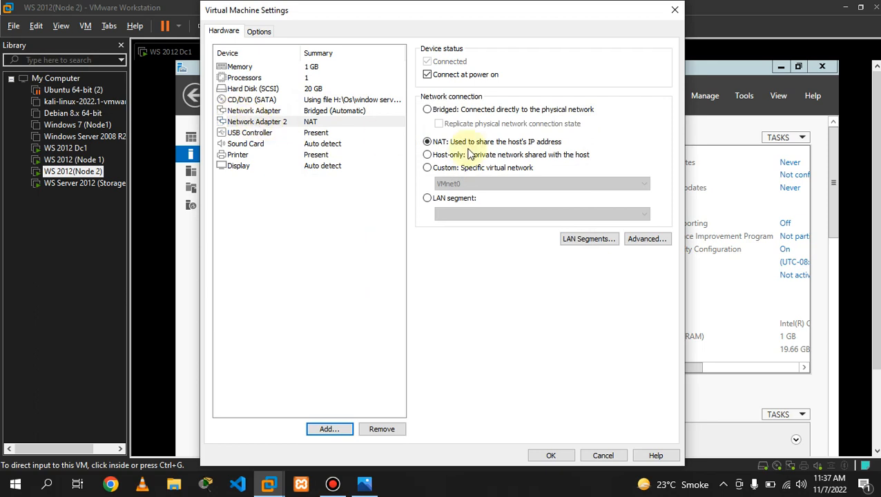
pyautogui.click(427, 155)
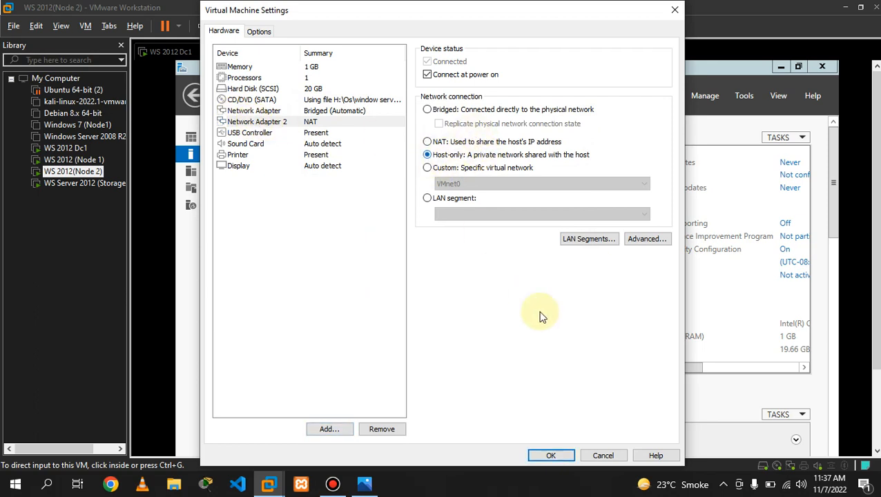
pyautogui.click(554, 455)
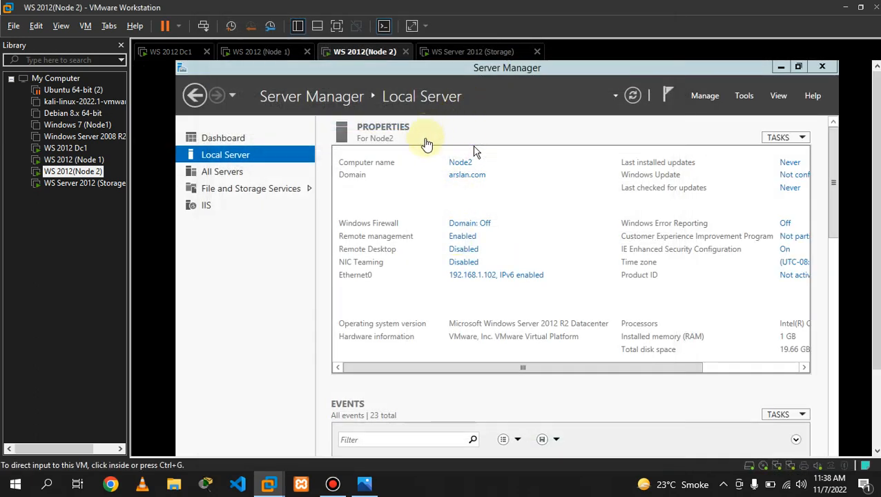
# - Review the failover.png network diagram in Photos, minimise it, and switch to the Storage VM
pyautogui.click(370, 488)
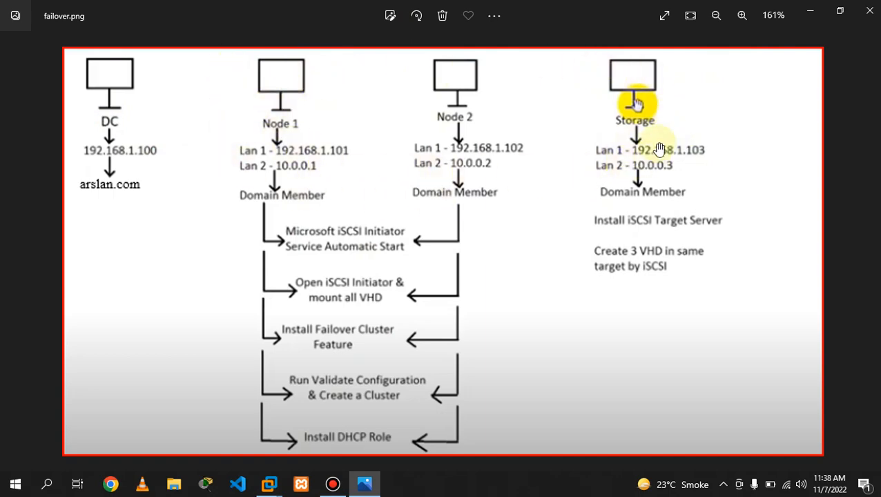
pyautogui.click(808, 8)
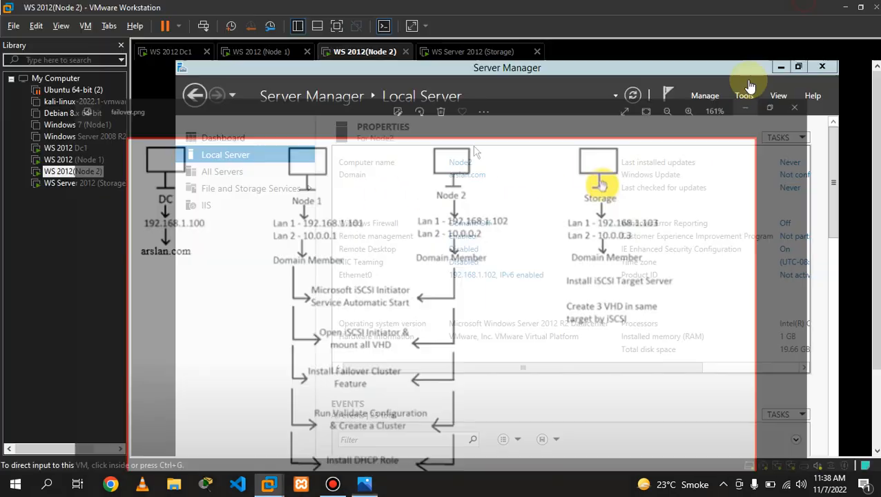
pyautogui.click(465, 55)
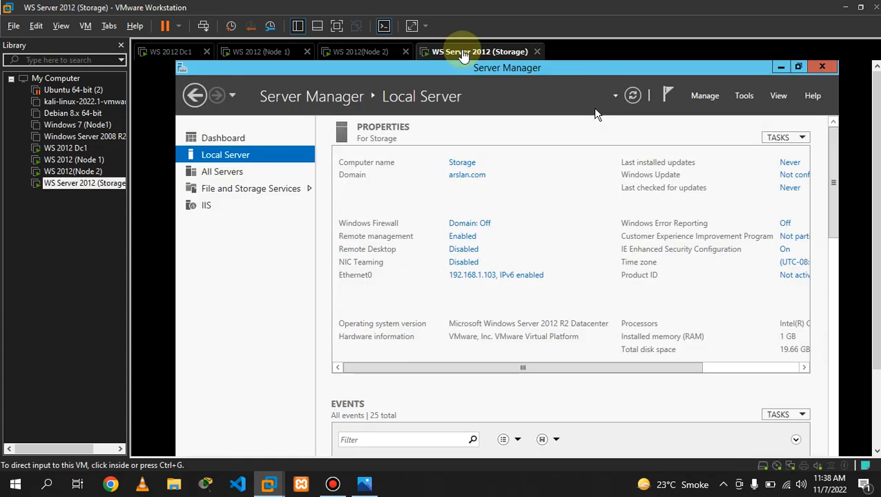
# - In the Storage VM's settings, add Network Adapter 2 using Host-only networking and apply
pyautogui.rightClick(465, 52)
pyautogui.click(519, 224)
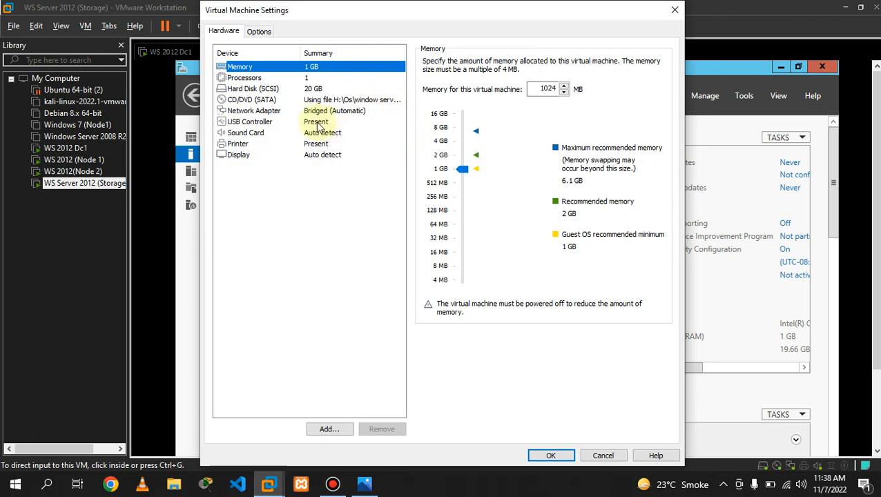
pyautogui.click(270, 113)
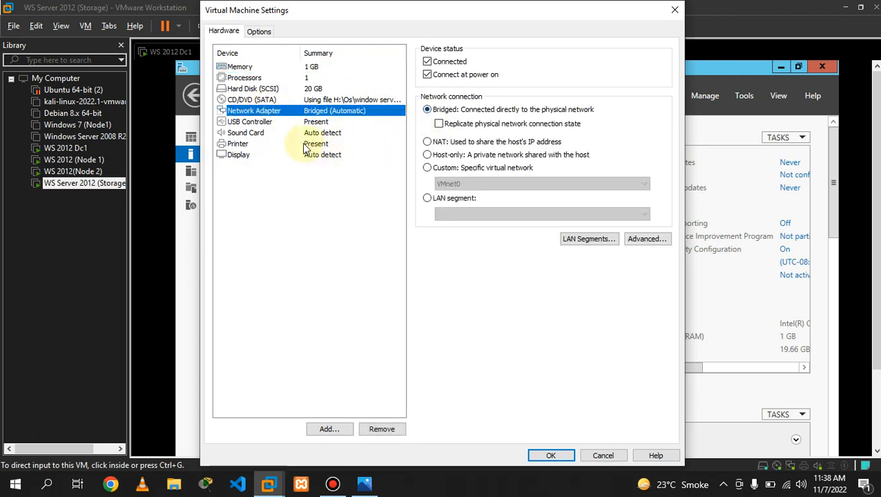
pyautogui.click(345, 429)
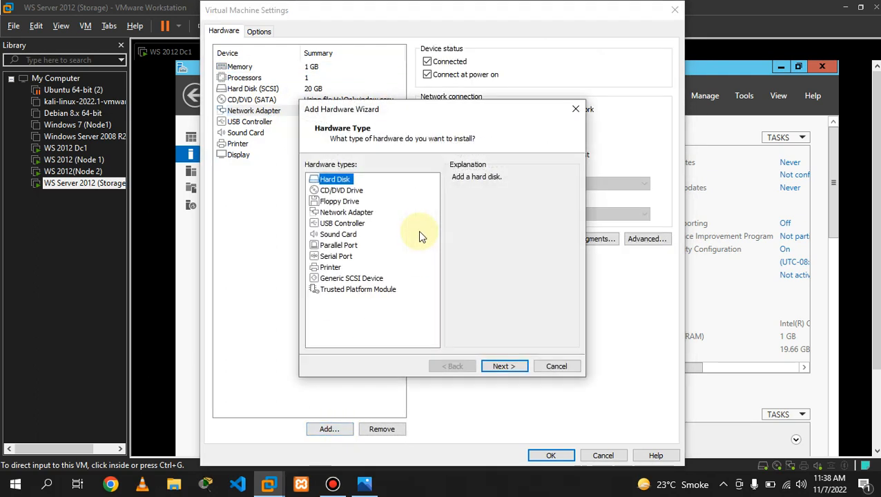
pyautogui.click(345, 212)
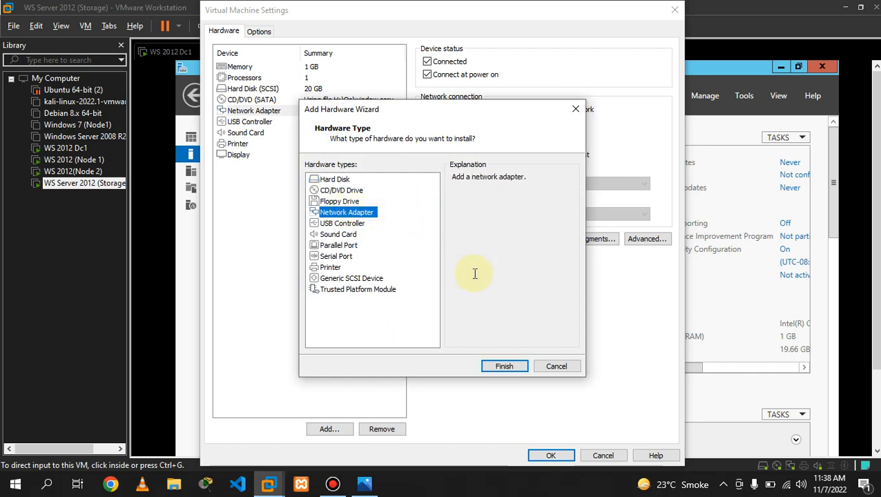
pyautogui.click(505, 366)
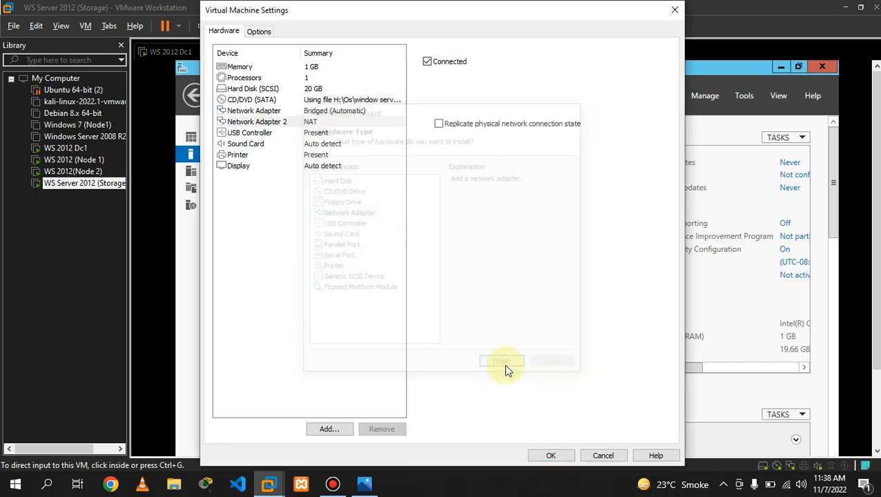
pyautogui.click(442, 143)
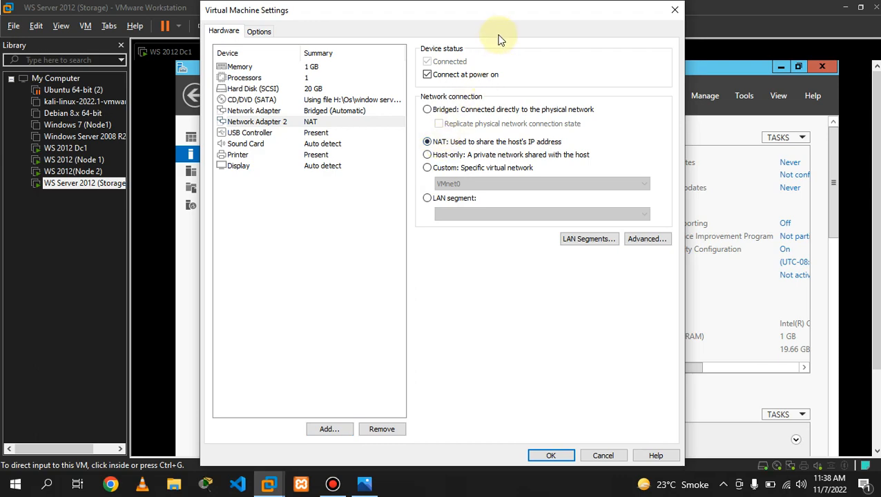
pyautogui.moveTo(364, 15); pyautogui.dragTo(414, 19)
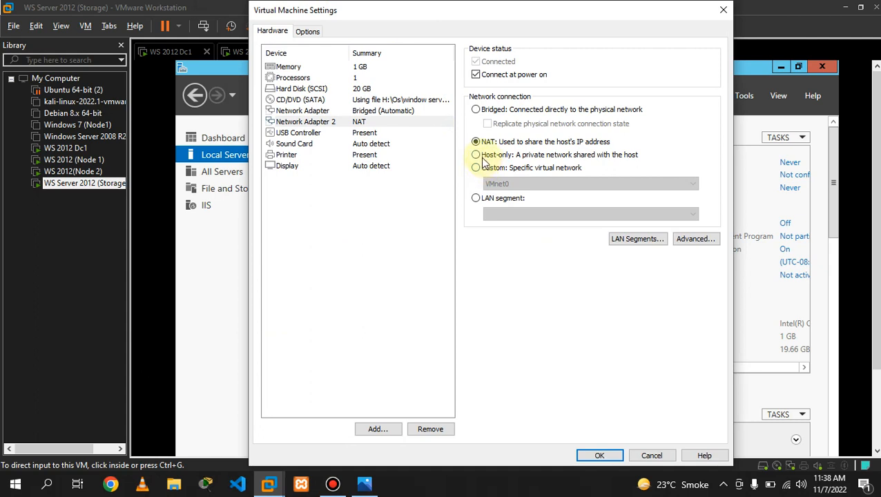
pyautogui.click(599, 457)
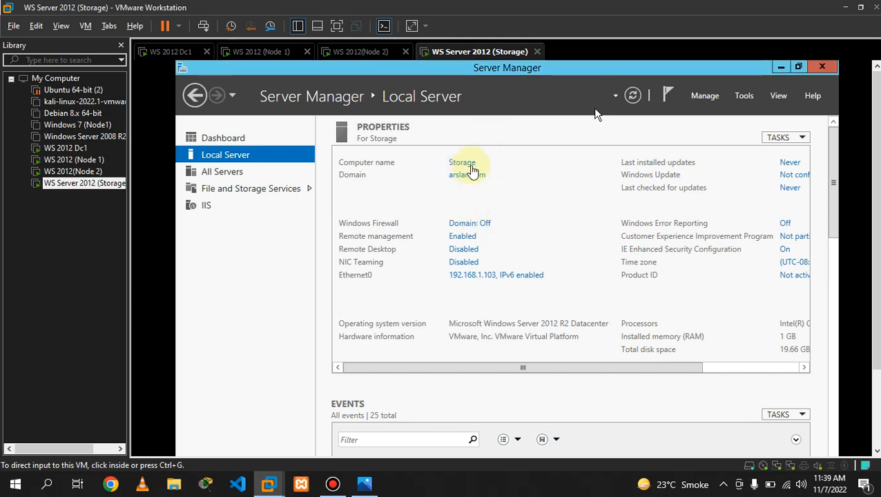
# - Check Ethernet1 on the Node 2 and Node 1 tabs, then open Node 1's Server Manager Dashboard
pyautogui.click(538, 168)
pyautogui.click(364, 52)
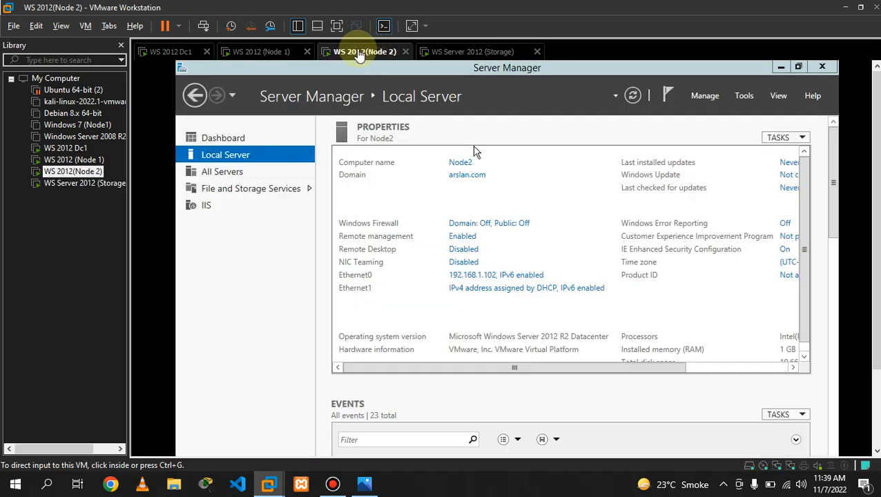
pyautogui.click(259, 51)
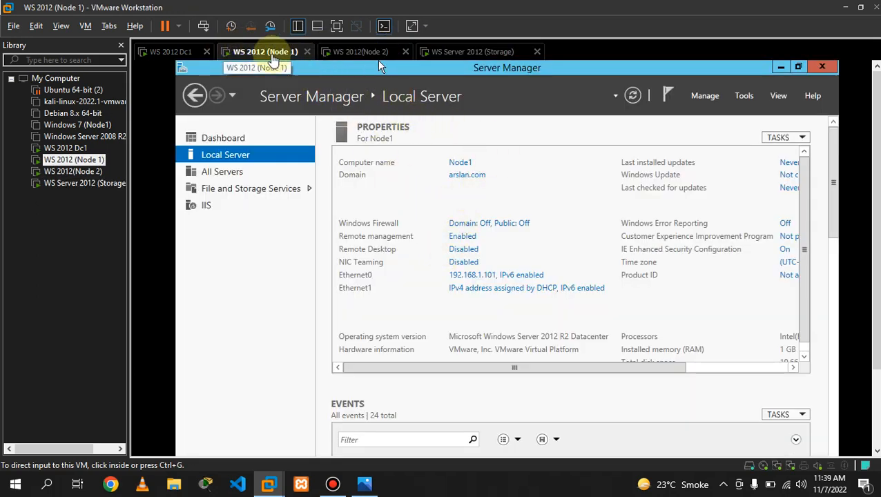
pyautogui.click(374, 53)
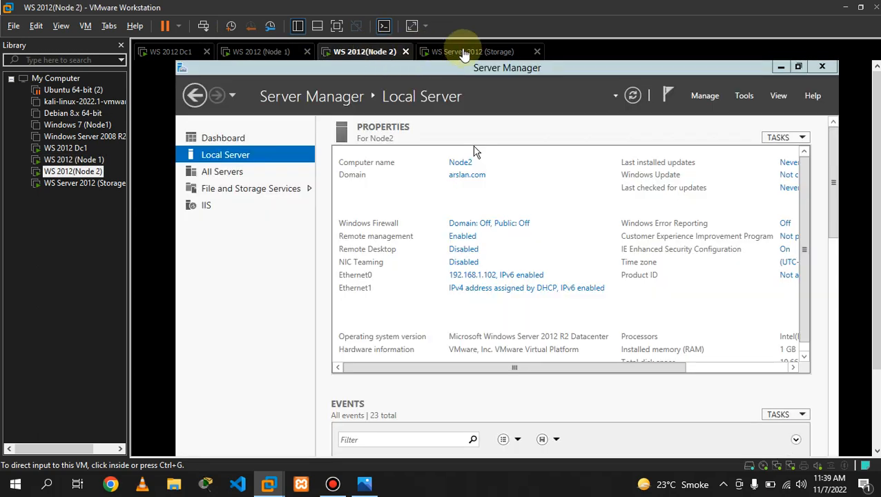
pyautogui.click(464, 53)
pyautogui.click(273, 55)
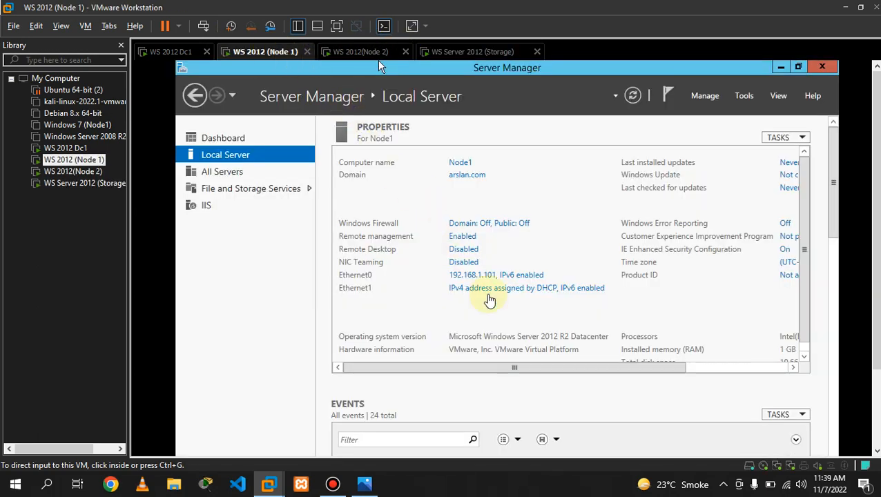
pyautogui.click(525, 178)
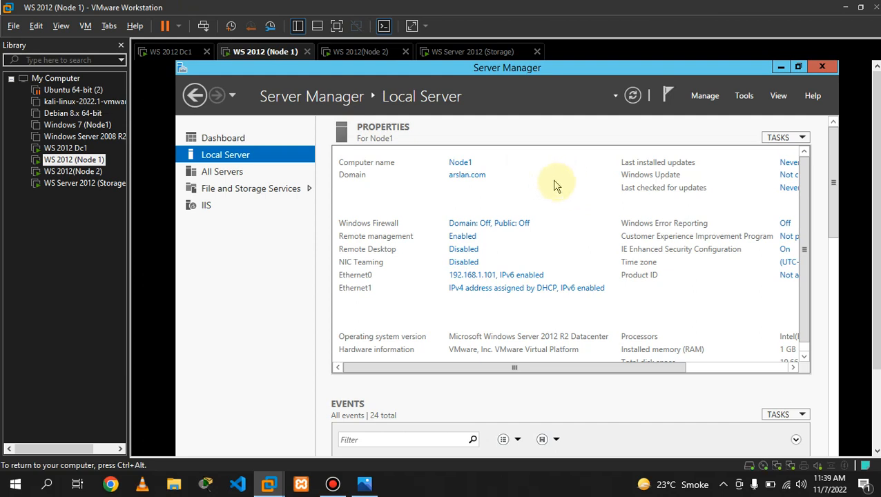
pyautogui.click(241, 139)
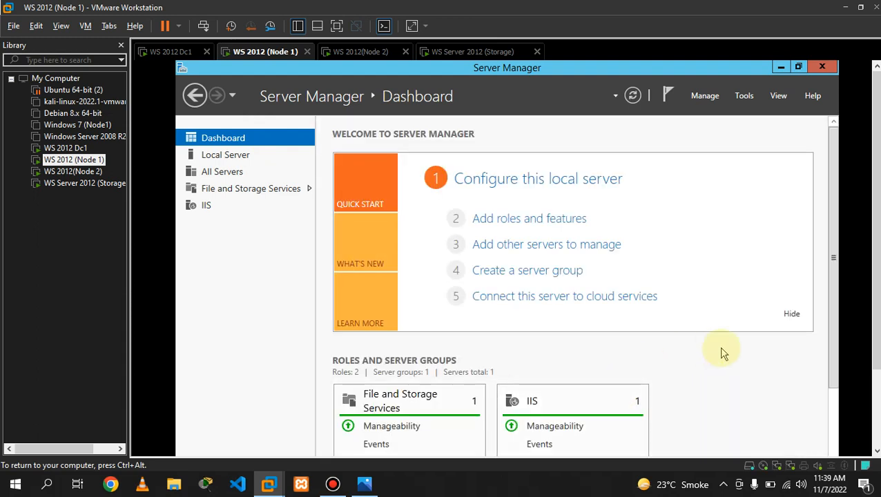
# - Run ncpa.cpl on Node 1 to open Network Connections, shown full screen
pyautogui.press('super+r')
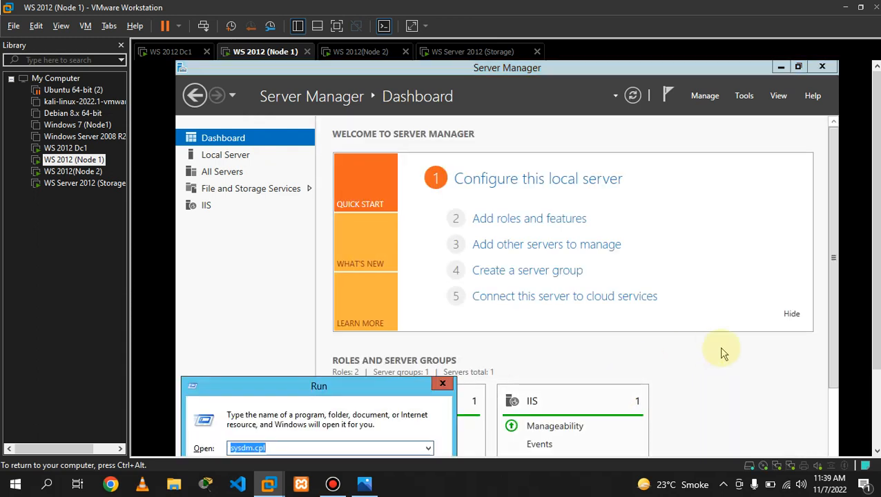
pyautogui.press('Return')
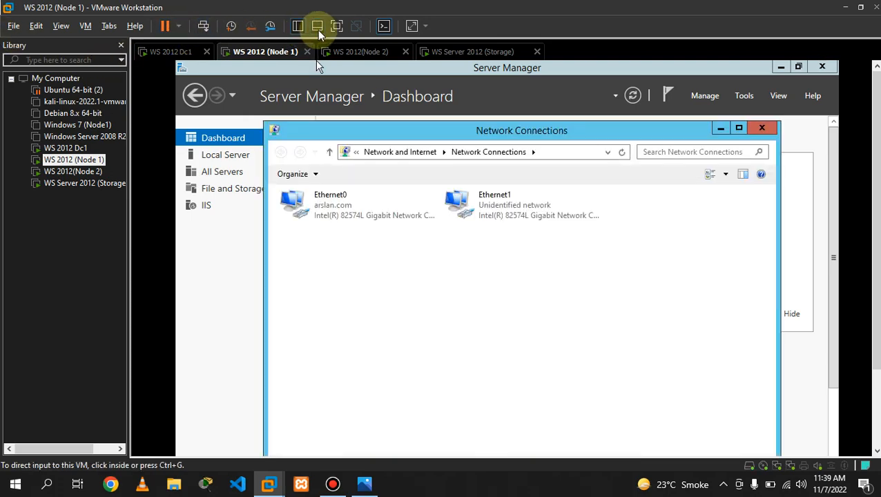
pyautogui.click(336, 27)
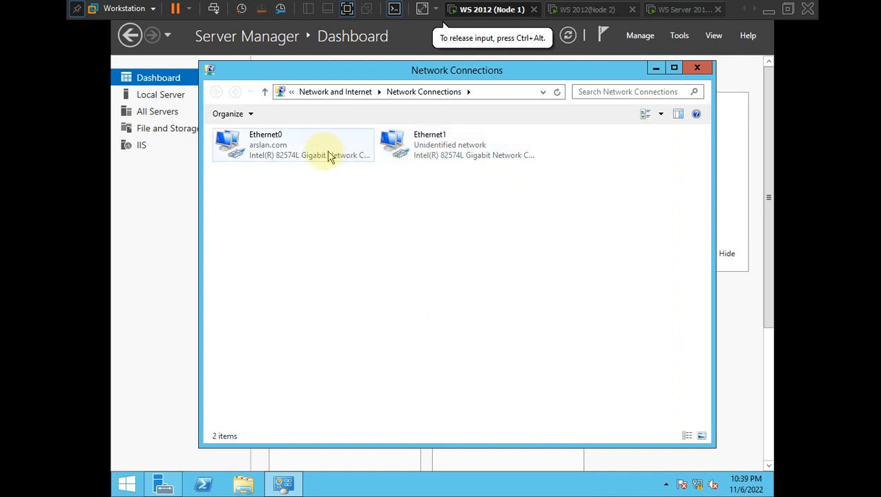
# - Check Ethernet0's status and address details, then close both dialogs
pyautogui.rightClick(267, 145)
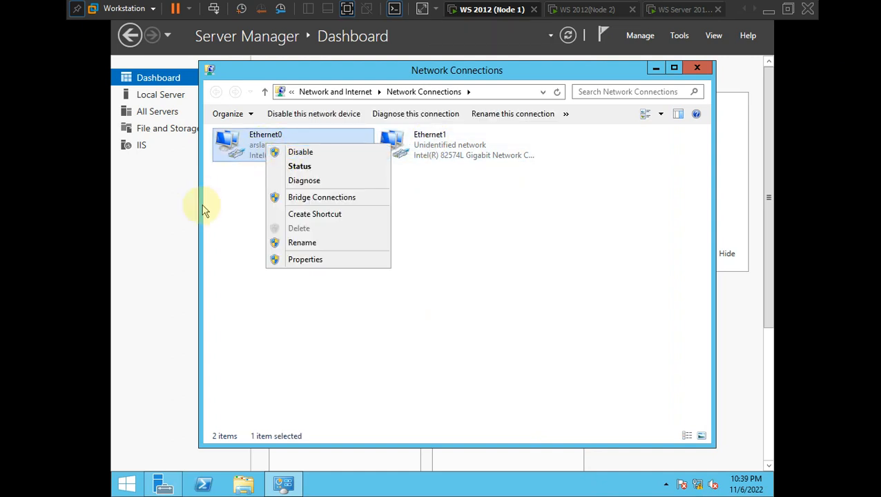
pyautogui.click(231, 196)
pyautogui.rightClick(262, 152)
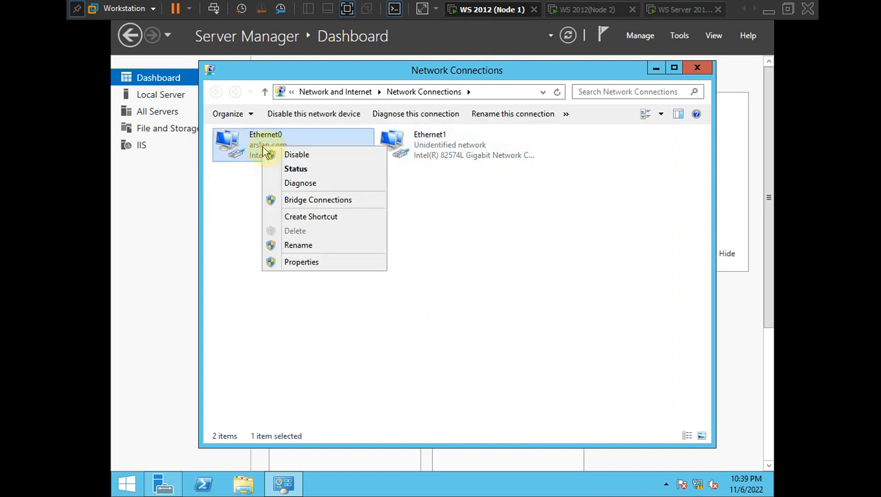
pyautogui.click(272, 168)
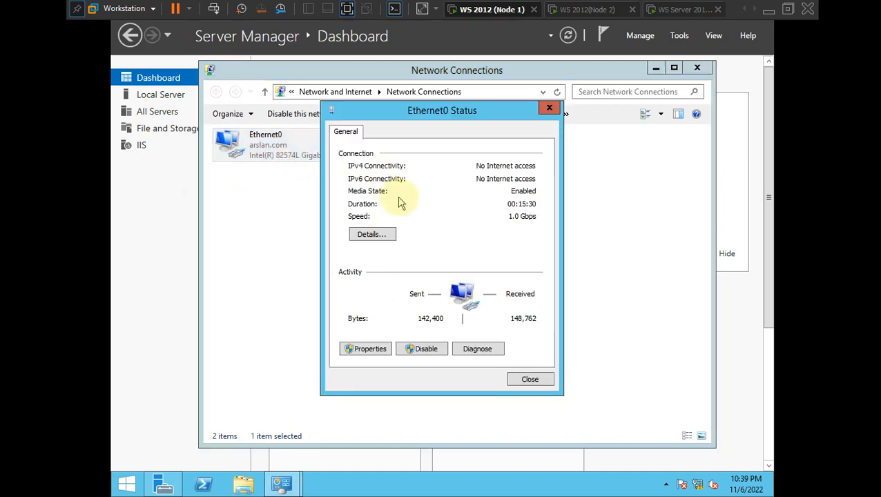
pyautogui.click(372, 235)
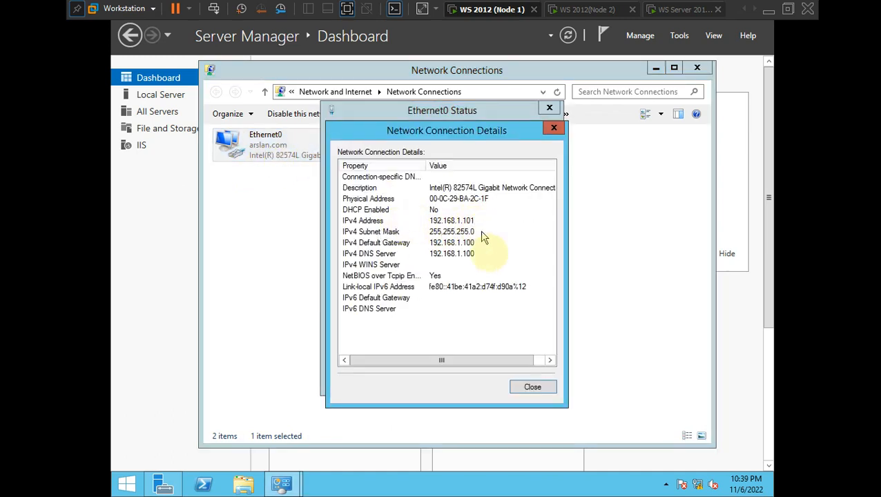
pyautogui.click(532, 399)
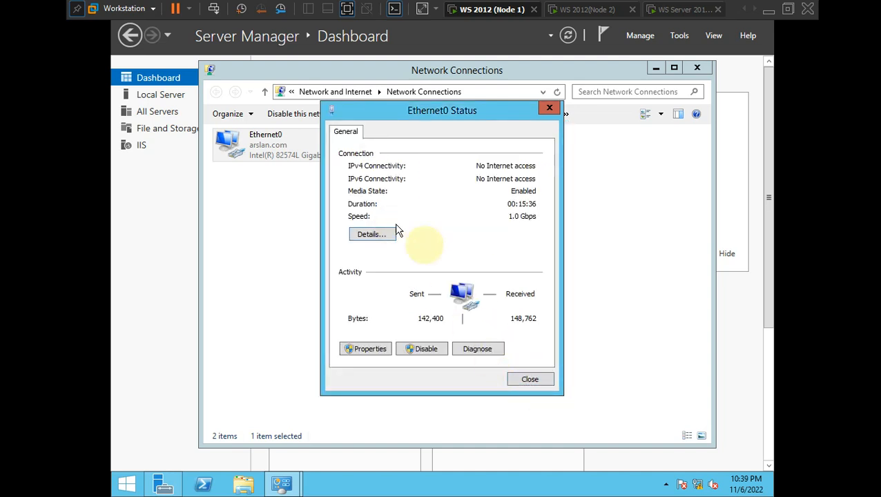
pyautogui.click(522, 385)
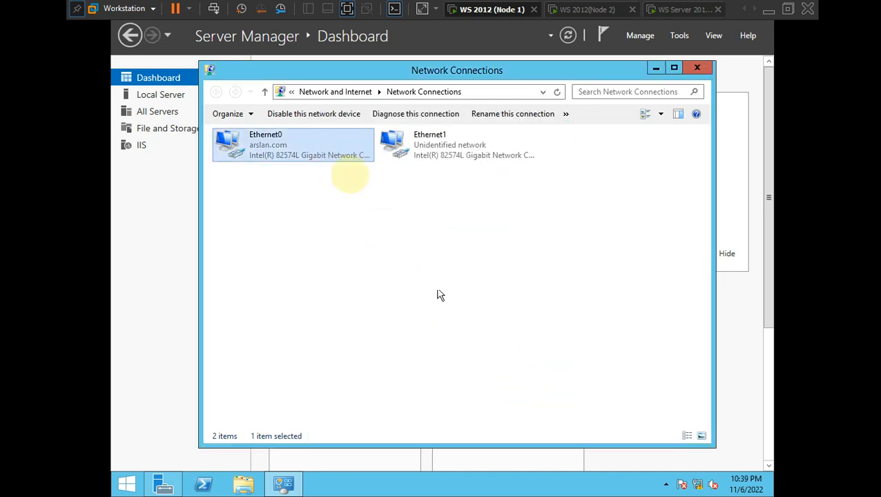
# - Rename Node 1's Ethernet1 connection to Heartbeat
pyautogui.click(421, 155)
pyautogui.rightClick(424, 153)
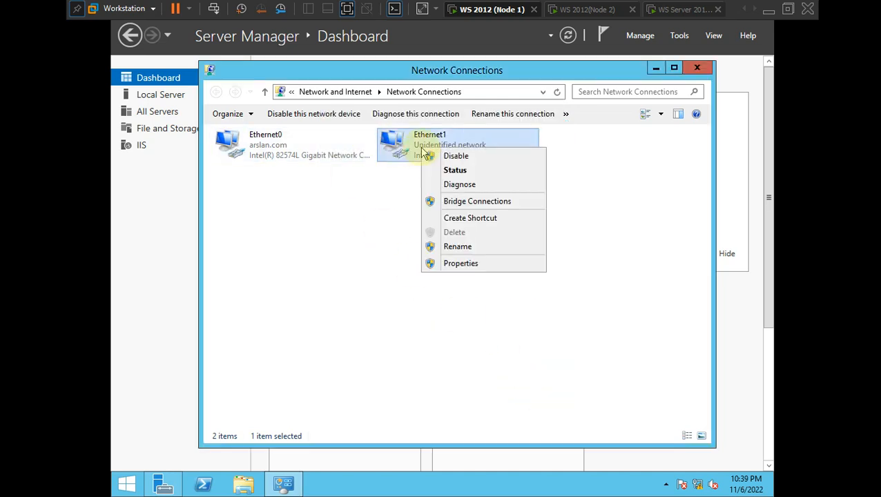
pyautogui.click(459, 249)
pyautogui.press('BackSpace')
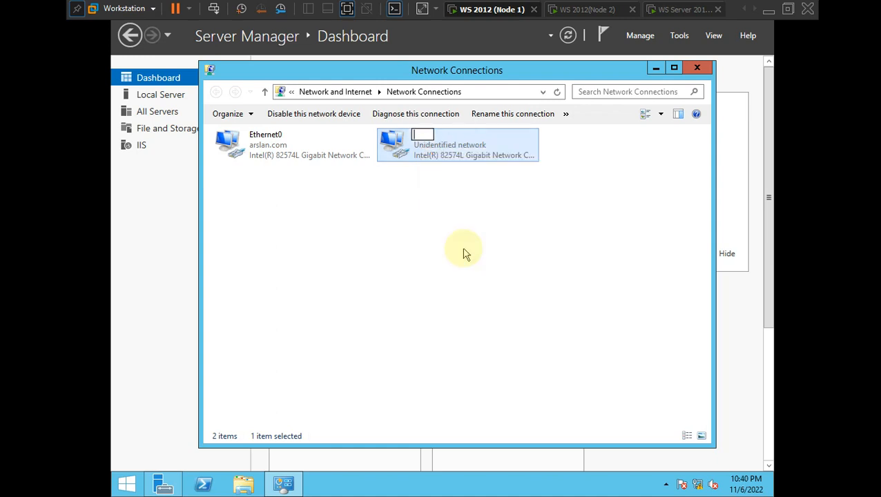
pyautogui.write('Heartbeat')
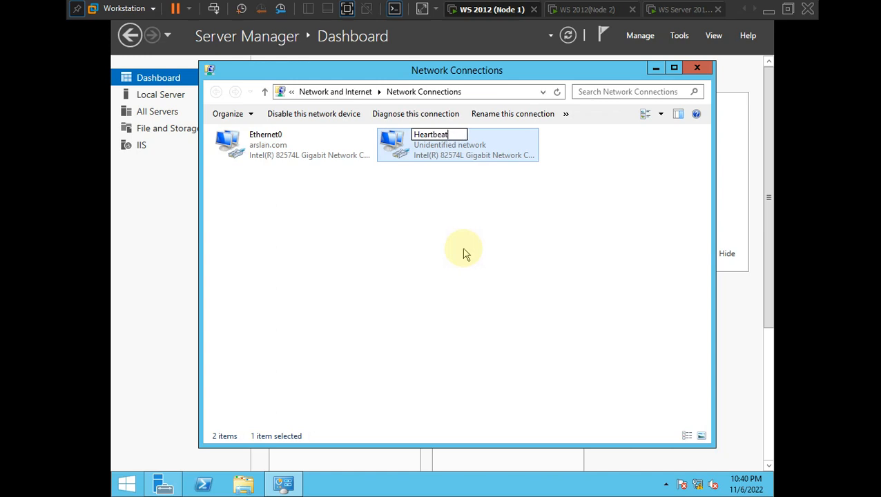
pyautogui.press('Return')
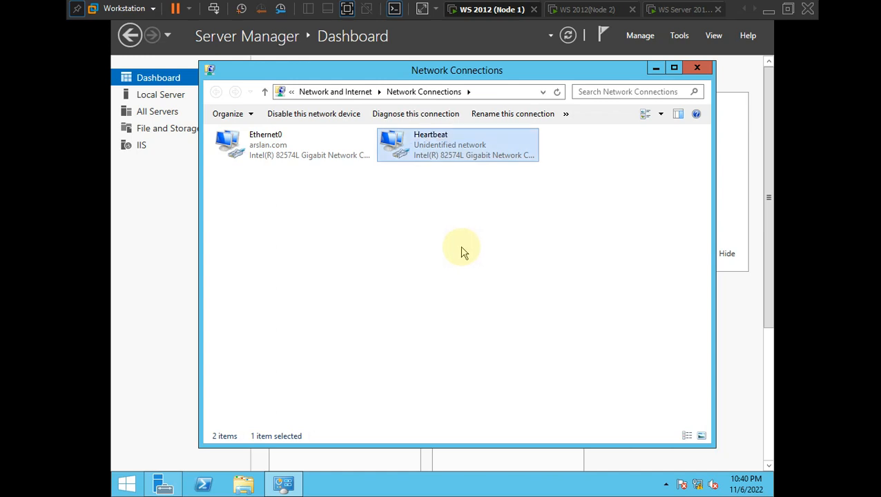
# - Give Heartbeat the static IPv4 address 10.0.0.1 with mask 255.0.0.0 and apply
pyautogui.rightClick(430, 148)
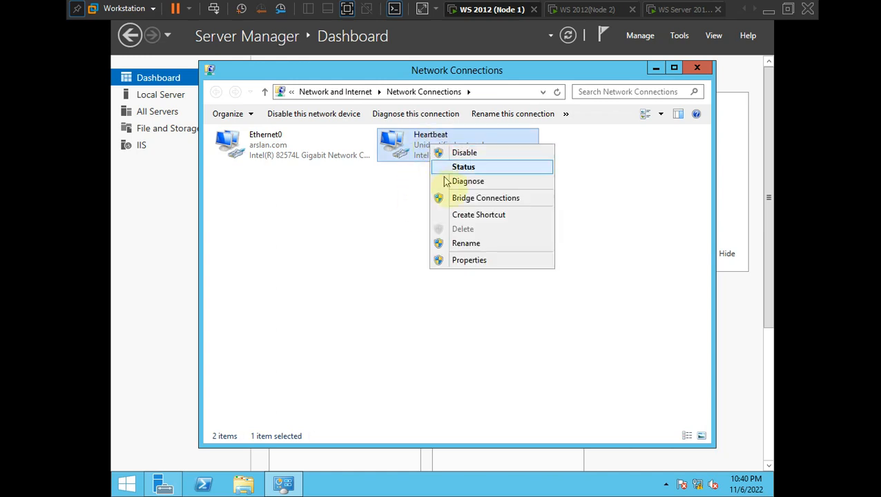
pyautogui.click(473, 262)
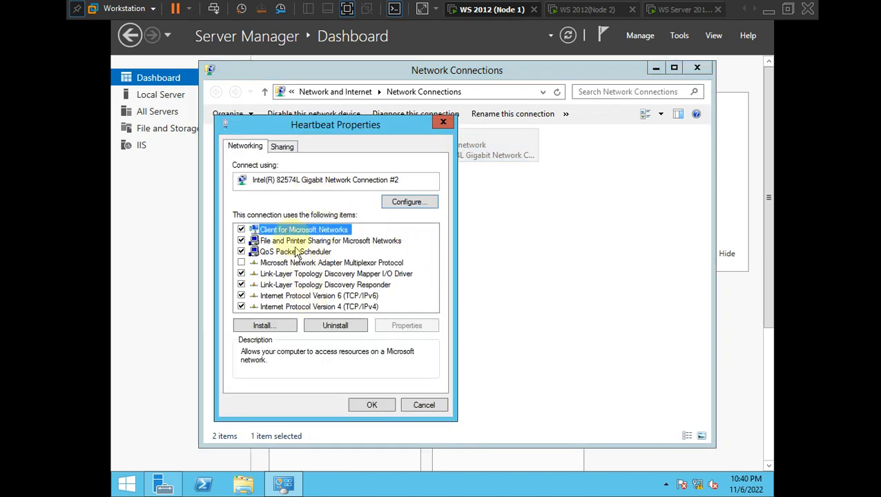
pyautogui.doubleClick(298, 306)
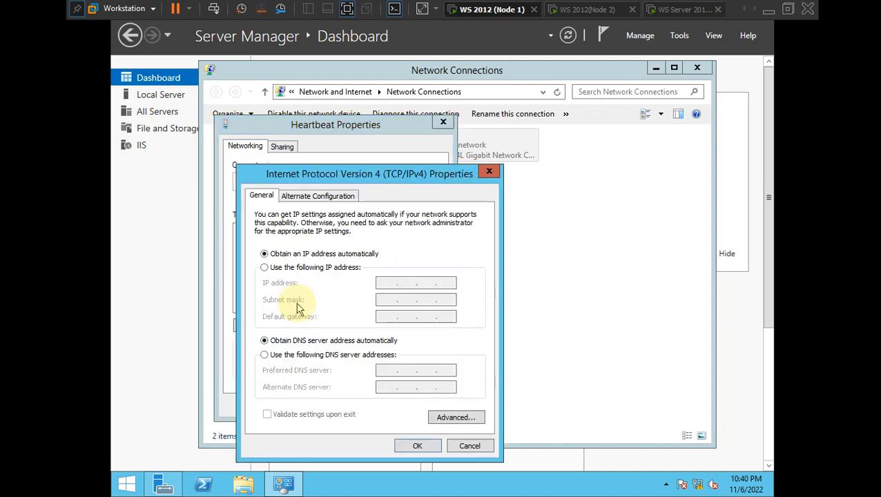
pyautogui.click(305, 267)
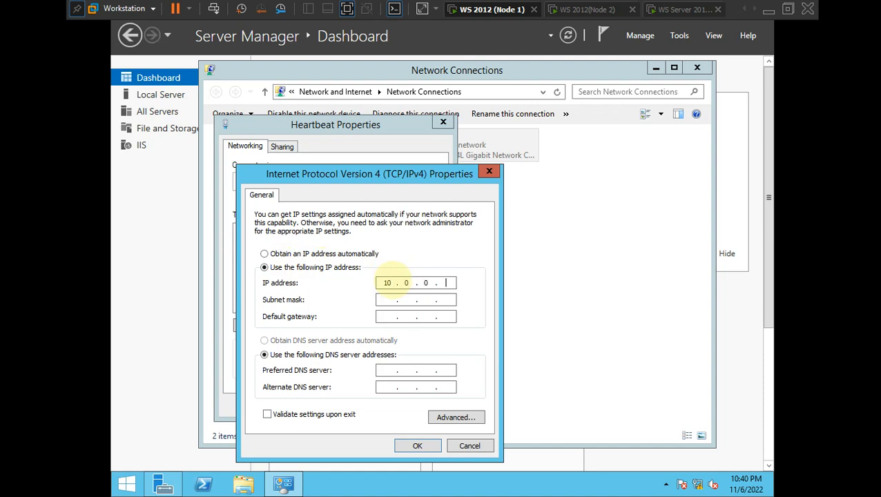
pyautogui.click(399, 283)
pyautogui.write('10.0.0.1')
pyautogui.click(386, 299)
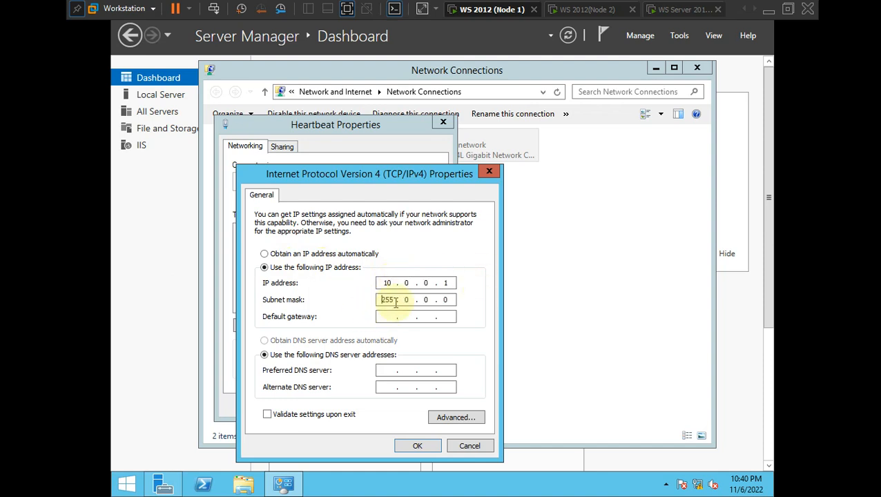
pyautogui.click(419, 446)
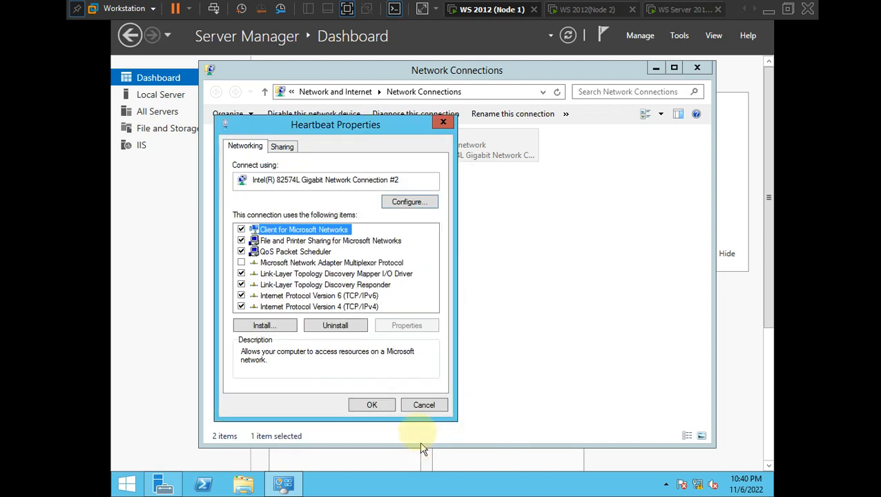
pyautogui.click(371, 406)
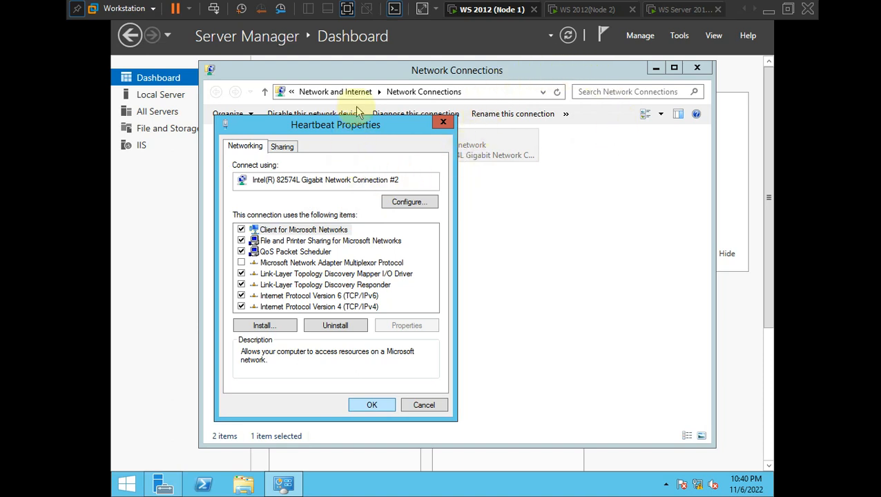
pyautogui.click(378, 406)
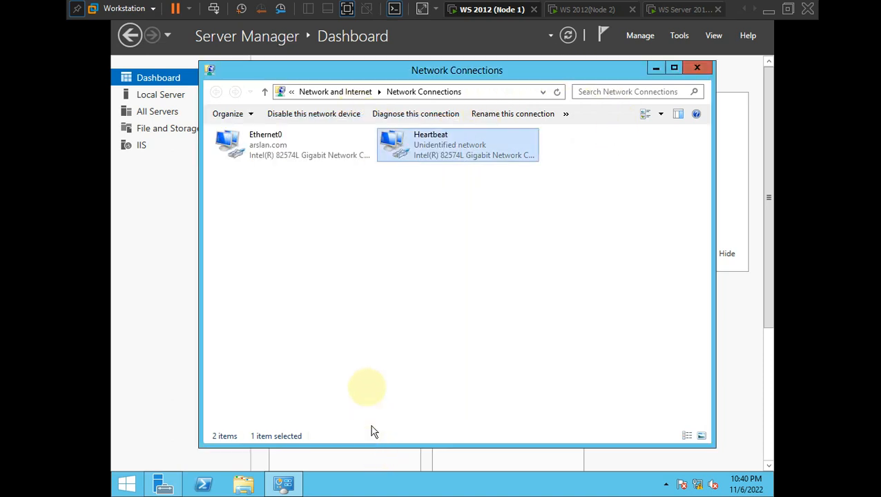
pyautogui.rightClick(457, 183)
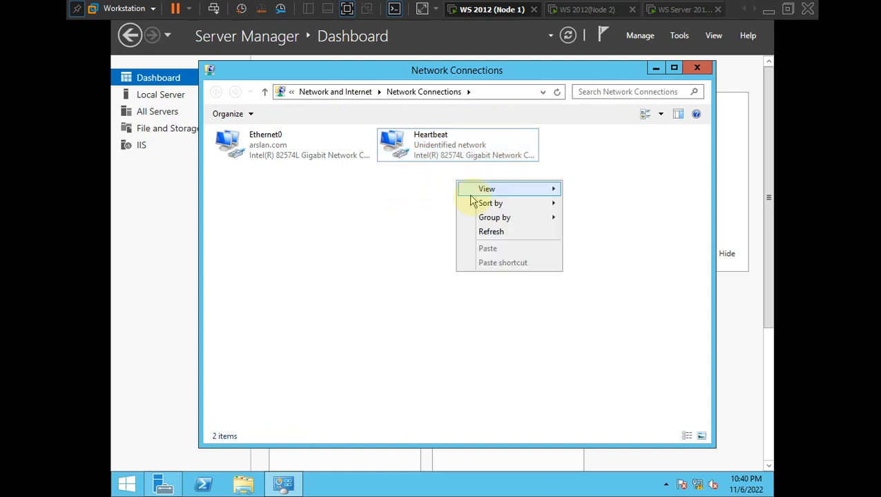
pyautogui.click(491, 232)
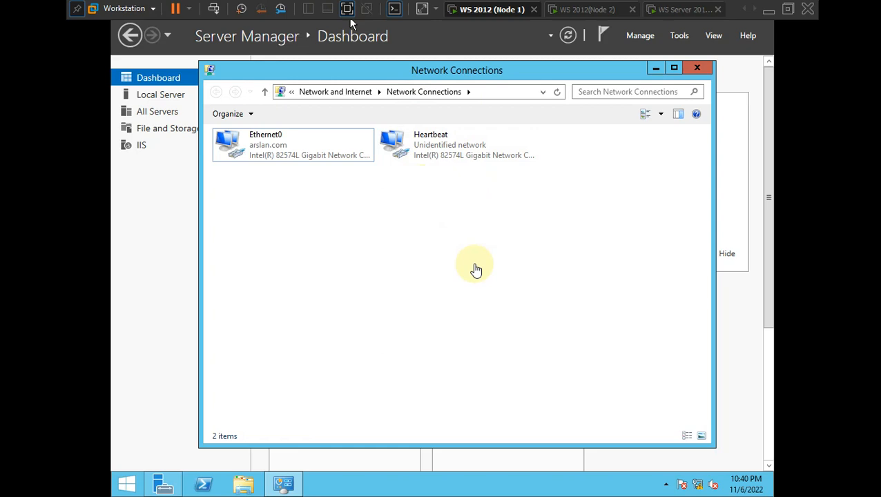
pyautogui.hotkey('alt', 'Tab')
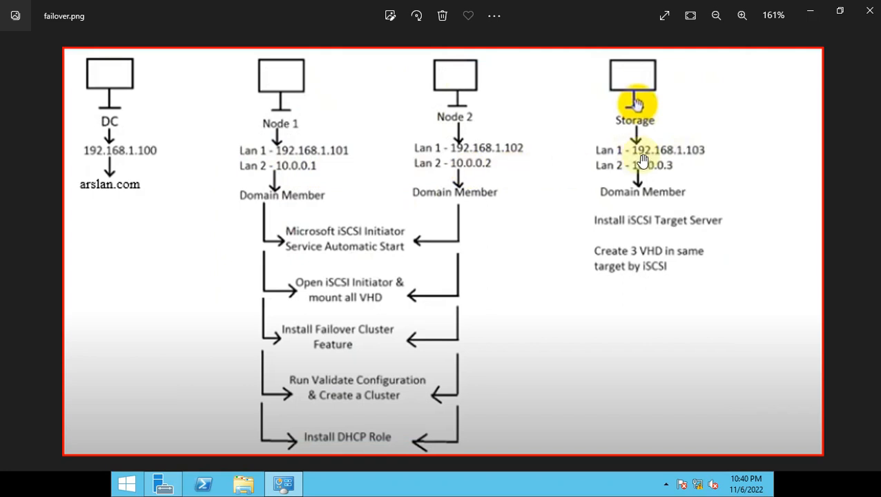
pyautogui.click(805, 23)
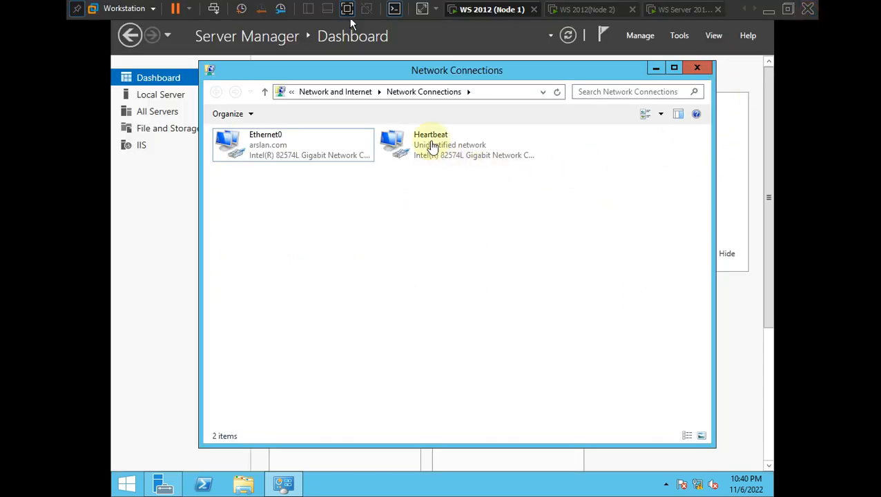
pyautogui.click(400, 240)
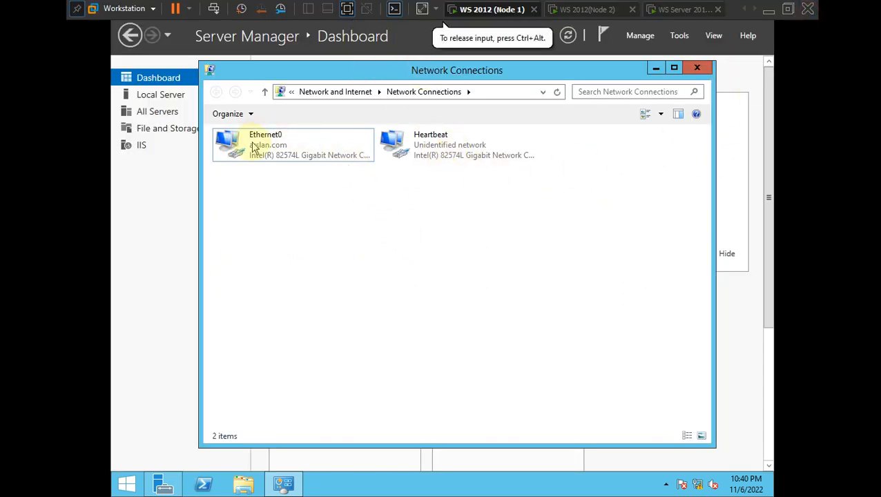
# - Switch to Node 2 and run ncpa.cpl to list its Ethernet0 and Ethernet1 adapters
pyautogui.click(564, 12)
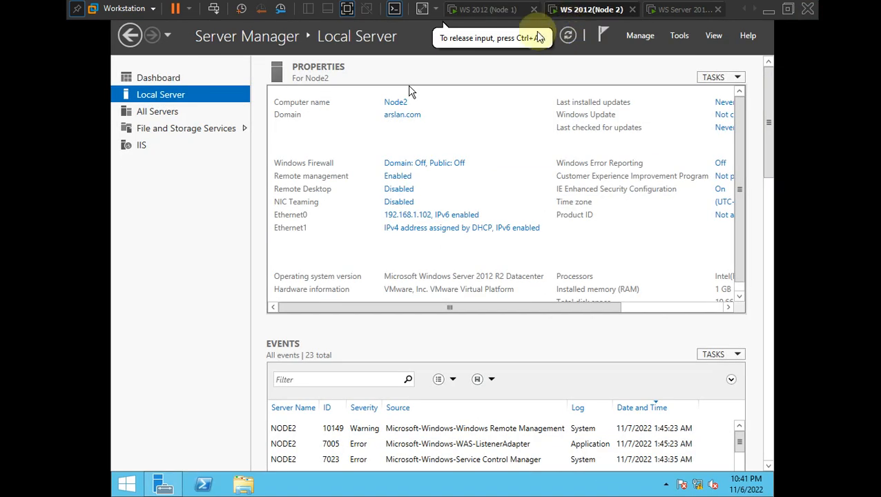
pyautogui.click(487, 127)
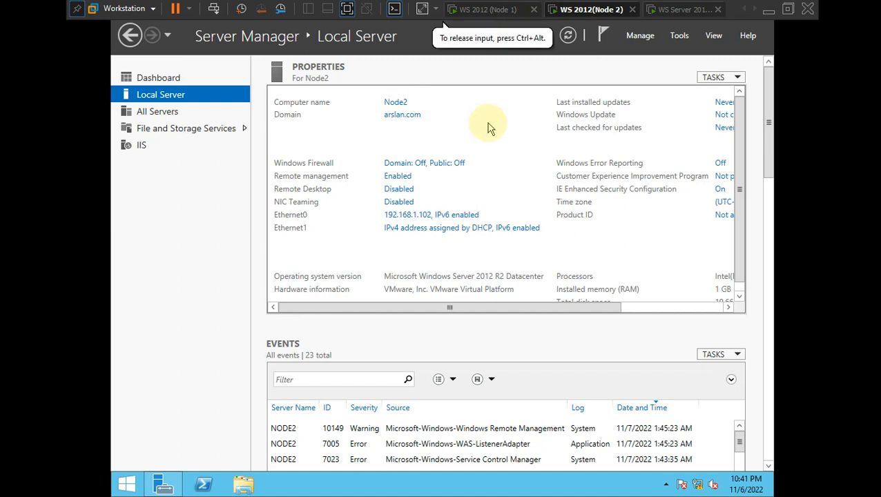
pyautogui.press('super+r')
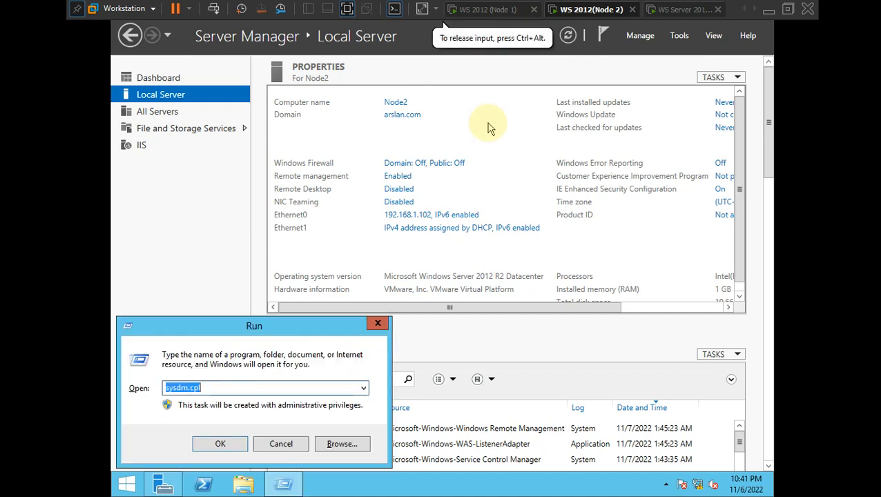
pyautogui.press('Down')
pyautogui.press('BackSpace')
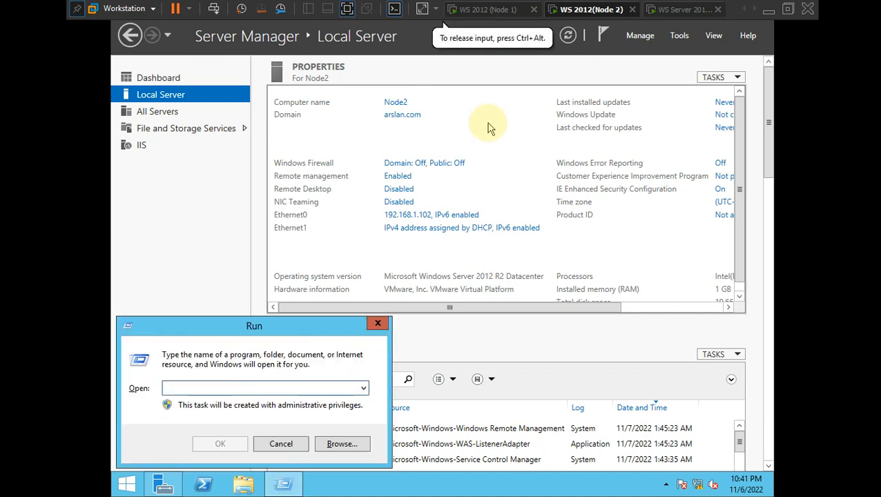
pyautogui.write('ncpa')
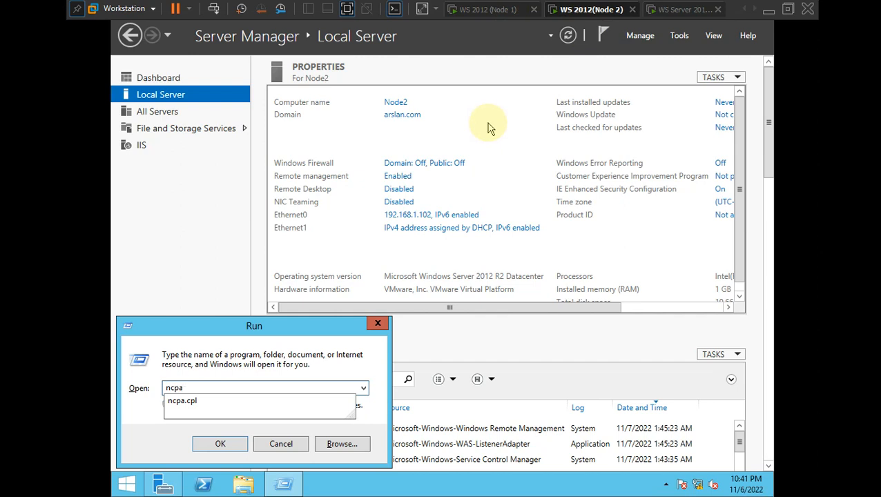
pyautogui.write('.cpl')
pyautogui.press('Return')
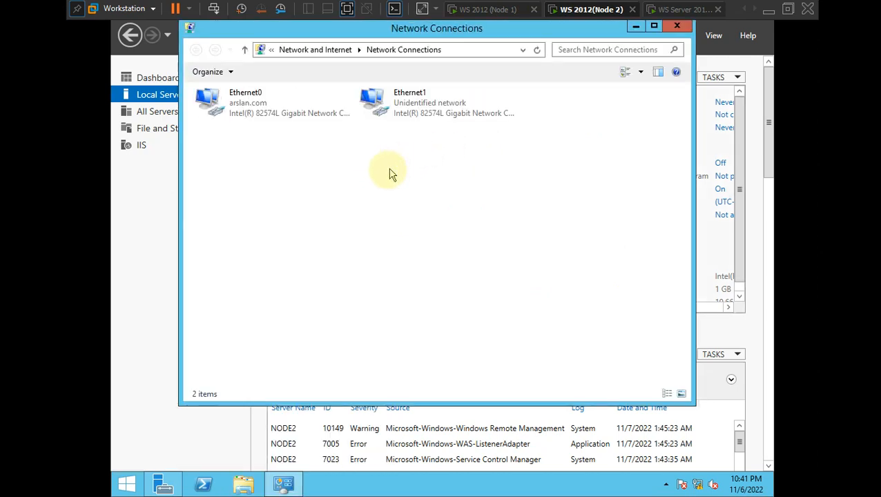
pyautogui.click(386, 118)
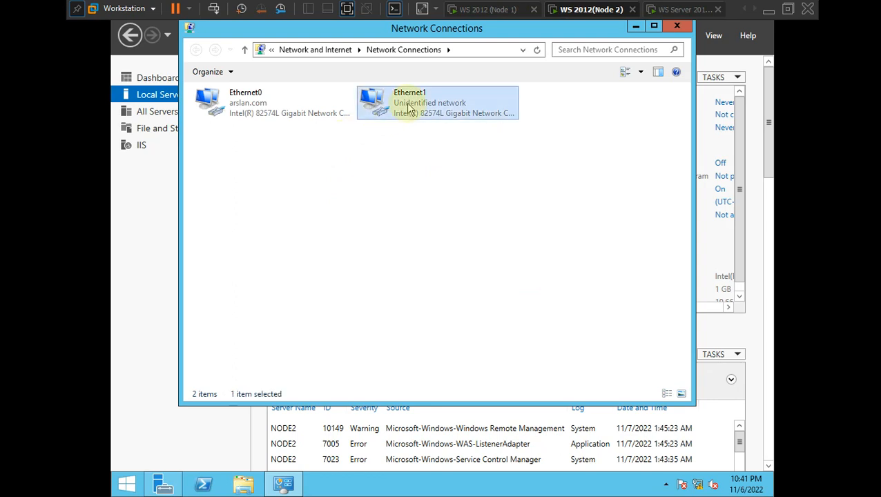
pyautogui.rightClick(234, 103)
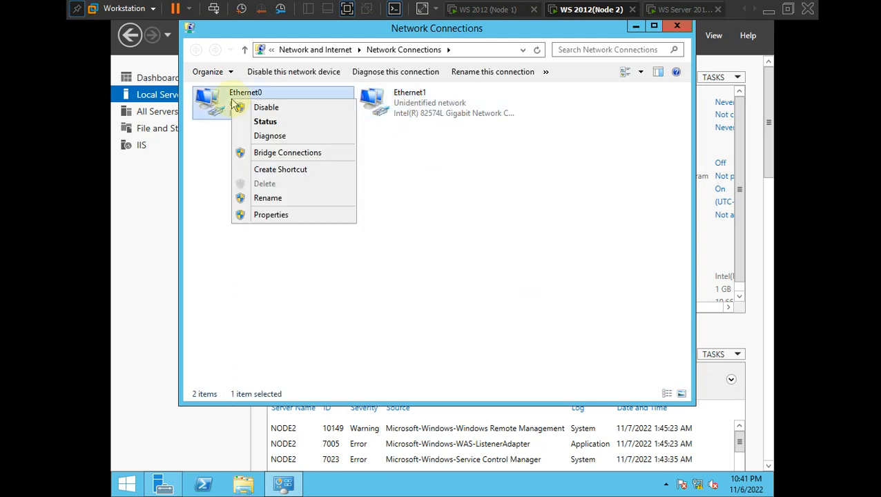
pyautogui.click(368, 150)
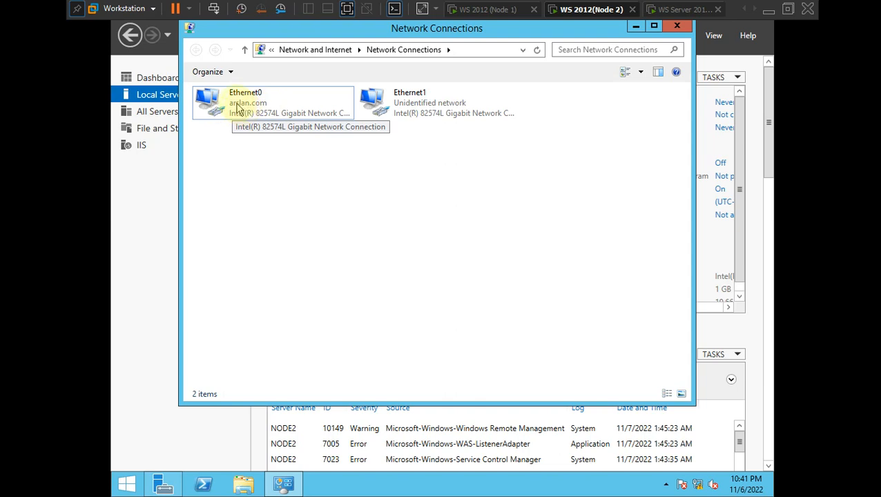
# - Rename Node 2's Ethernet1 adapter to Heartbeat
pyautogui.rightClick(390, 102)
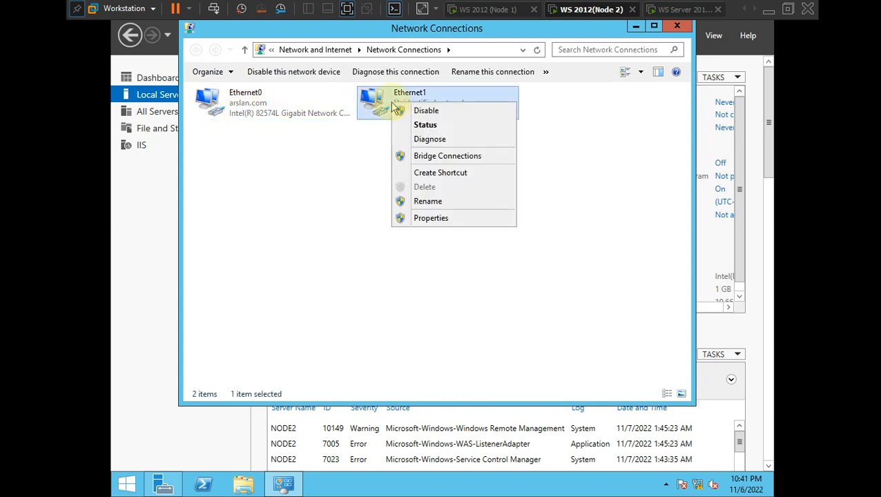
pyautogui.click(426, 201)
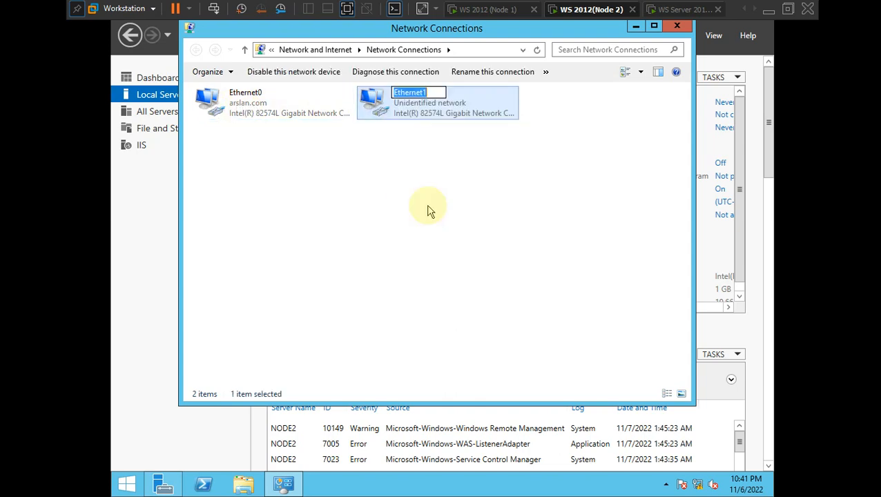
pyautogui.press('BackSpace')
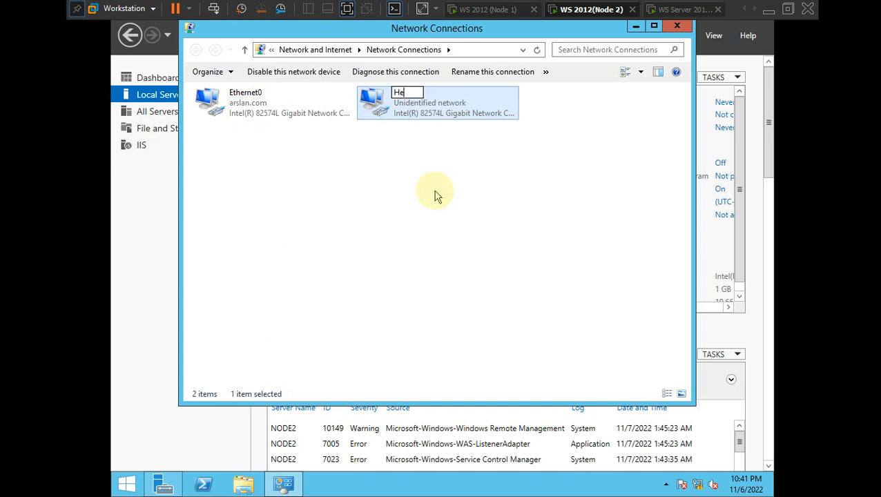
pyautogui.write('Heartbeat')
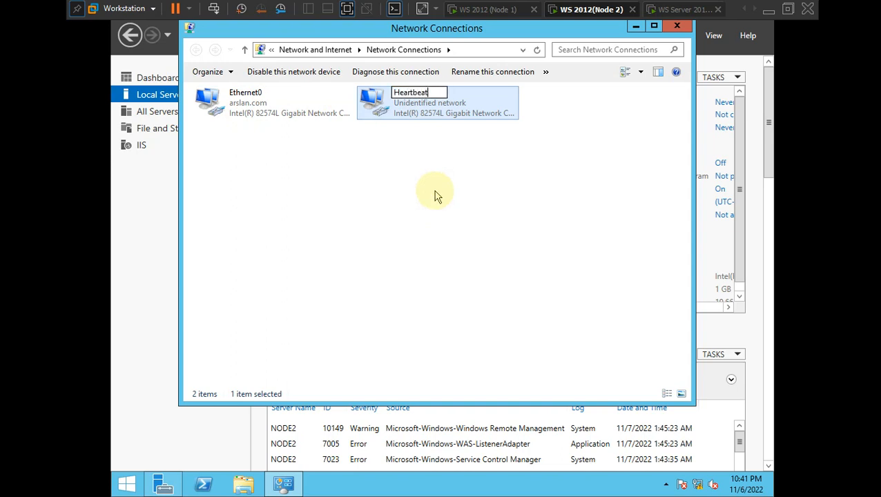
pyautogui.press('Return')
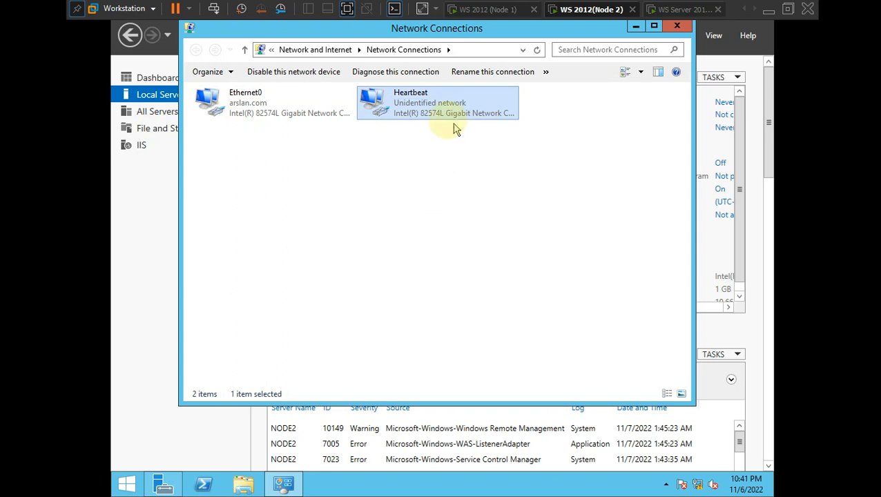
# - Set Heartbeat to static IP 10.0.0.2, mask 255.0.0.0, then close Network Connections
pyautogui.rightClick(439, 96)
pyautogui.click(486, 216)
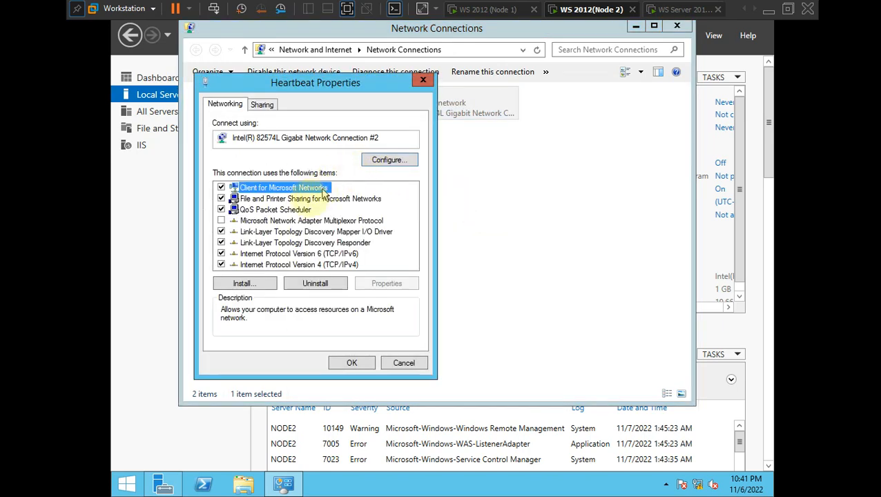
pyautogui.doubleClick(262, 265)
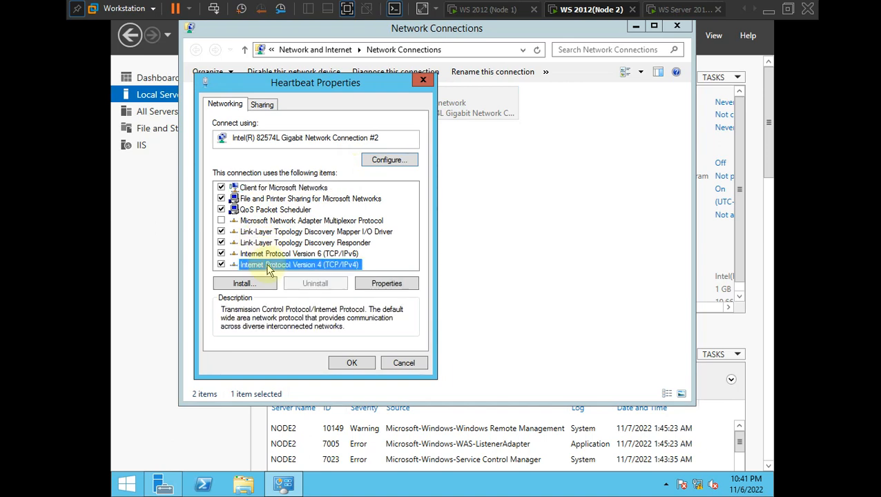
pyautogui.click(306, 227)
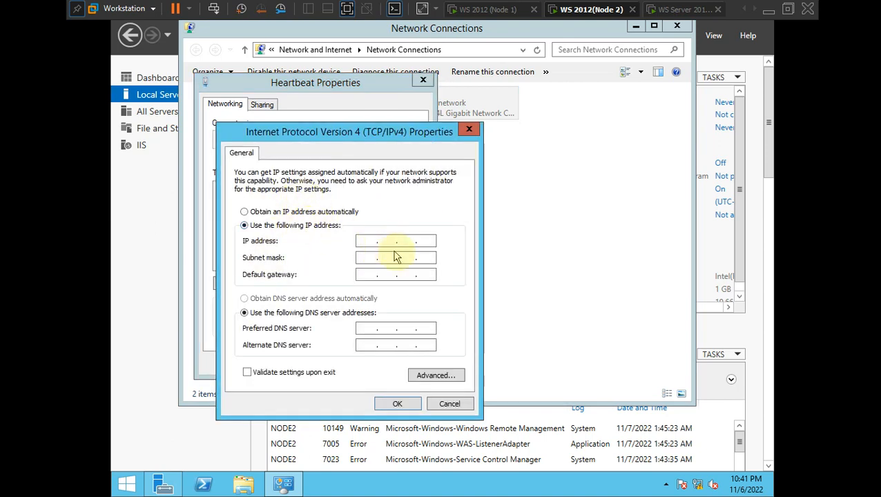
pyautogui.click(376, 236)
pyautogui.write('1')
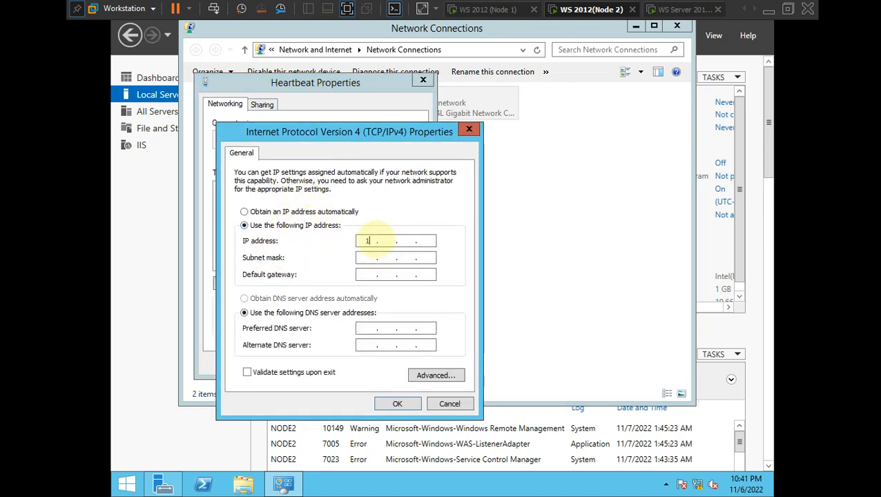
pyautogui.write('0.0.0.2')
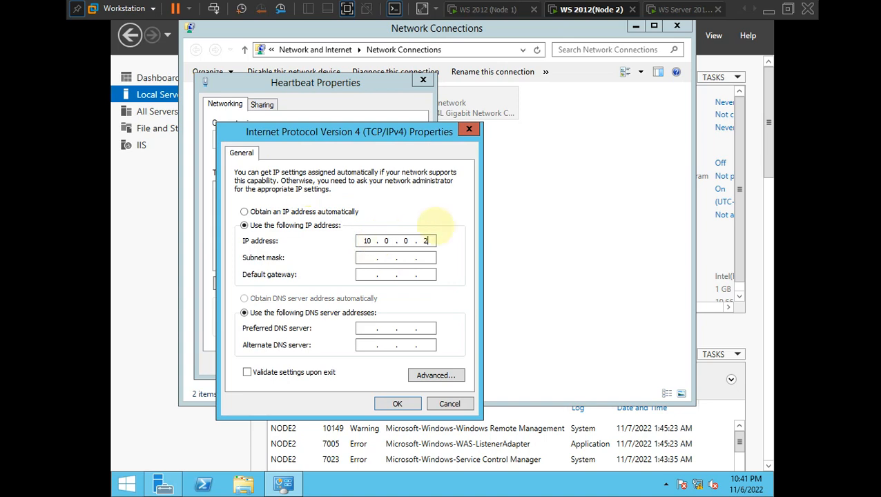
pyautogui.click(359, 255)
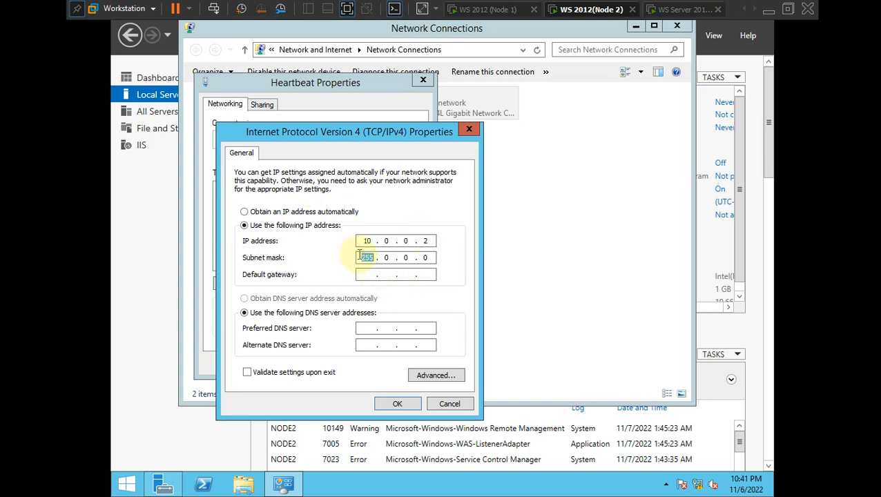
pyautogui.click(397, 404)
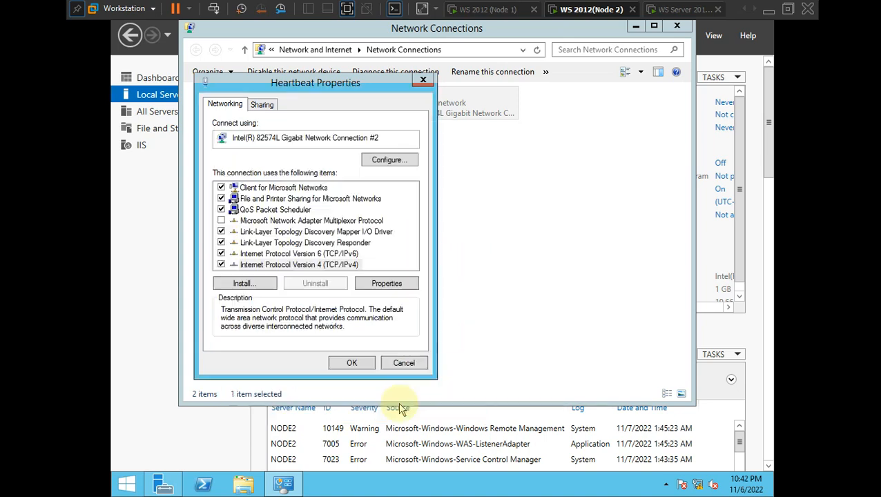
pyautogui.click(352, 363)
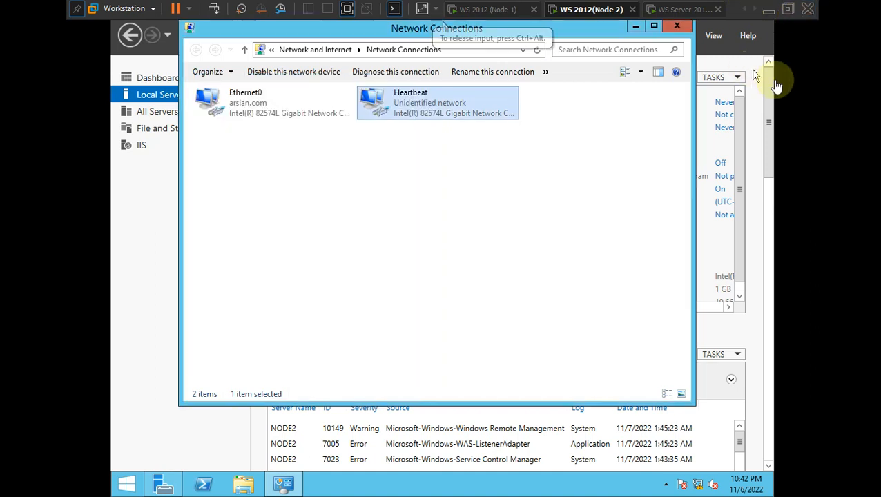
pyautogui.click(439, 196)
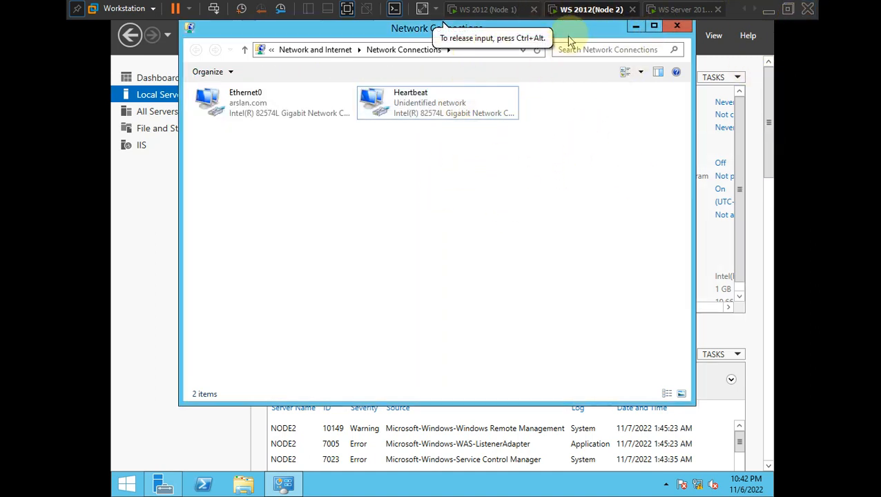
pyautogui.click(676, 28)
# - Switch to the Storage VM and run ncpa.cpl, correcting the mistyped ncpl entry
pyautogui.click(666, 9)
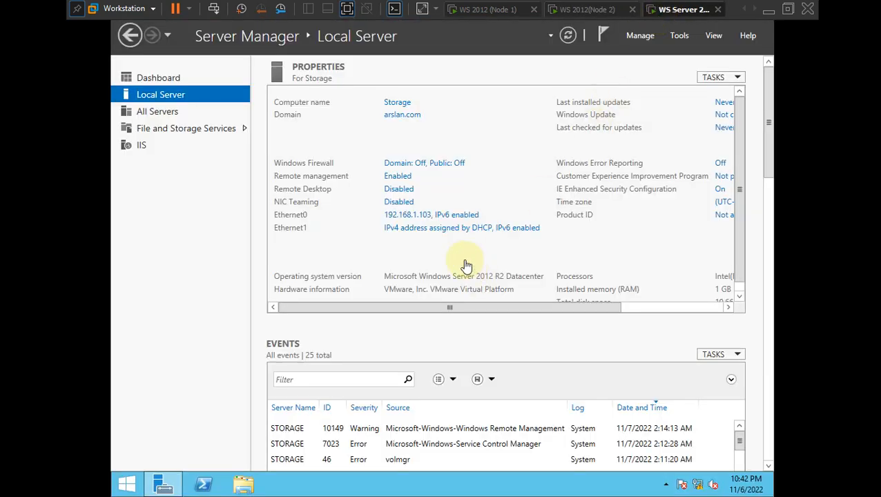
pyautogui.press('super+r')
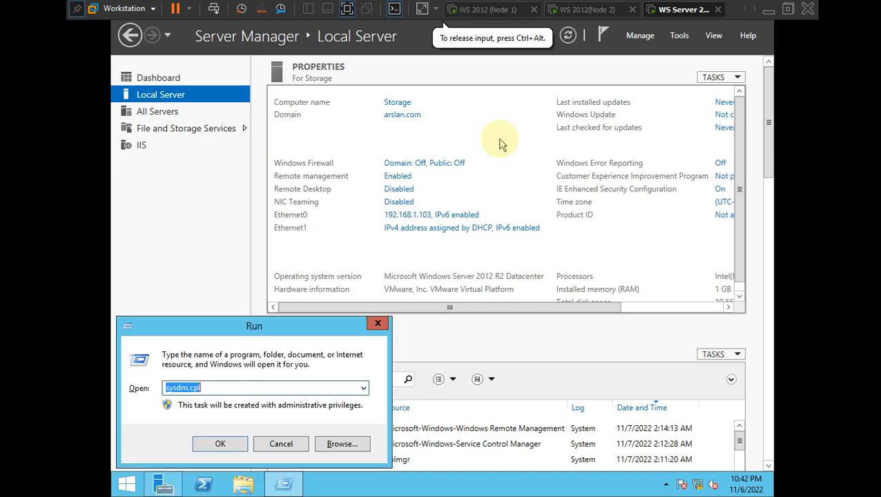
pyautogui.press('BackSpace')
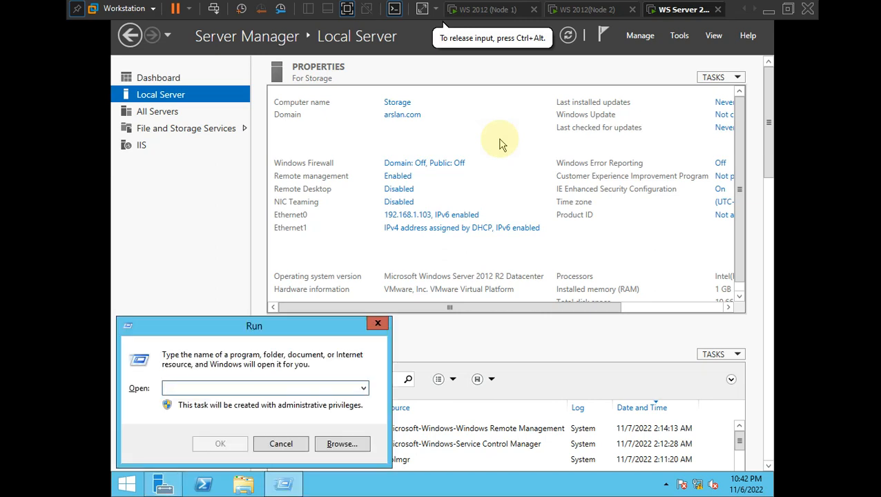
pyautogui.write('ncpl.cpl')
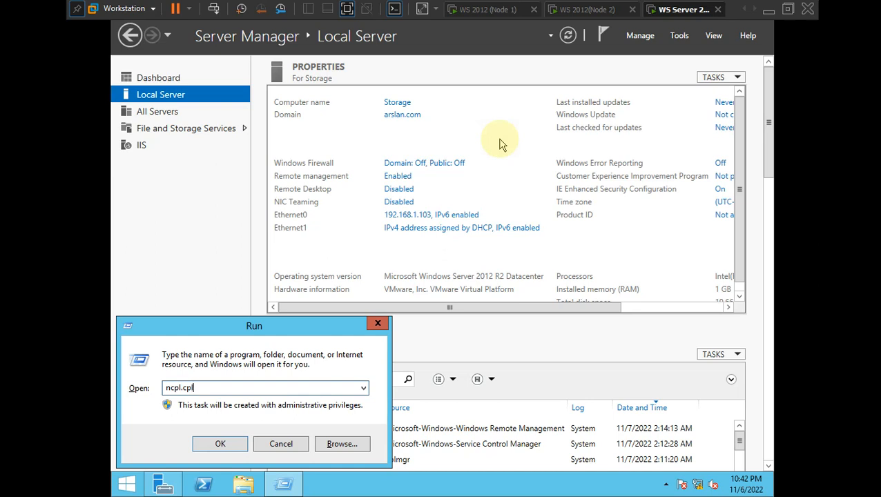
pyautogui.press('Return')
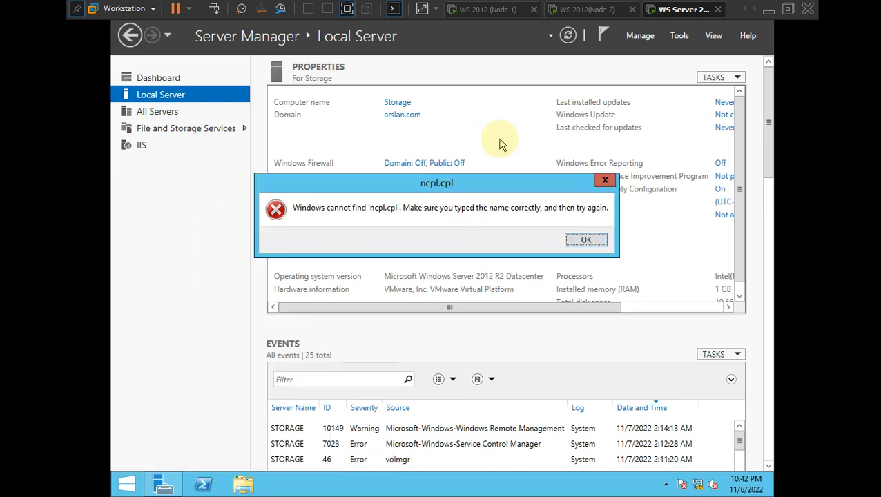
pyautogui.press('Return')
pyautogui.press('End')
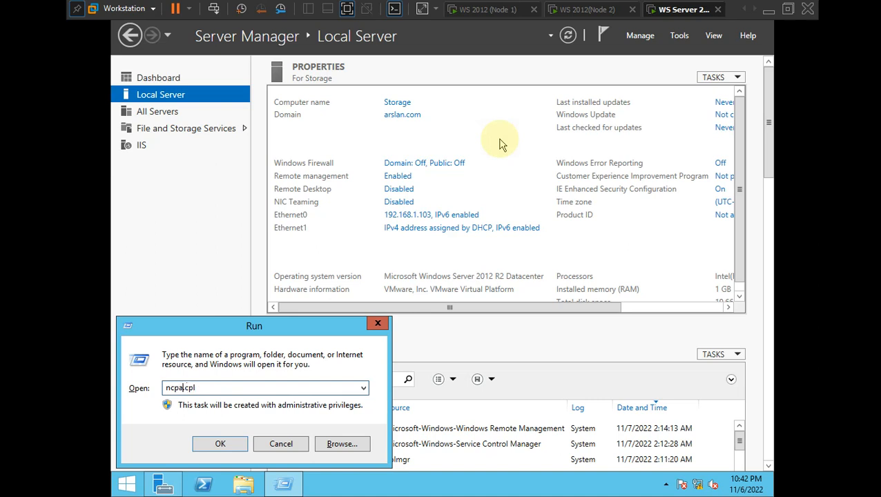
pyautogui.press('Return')
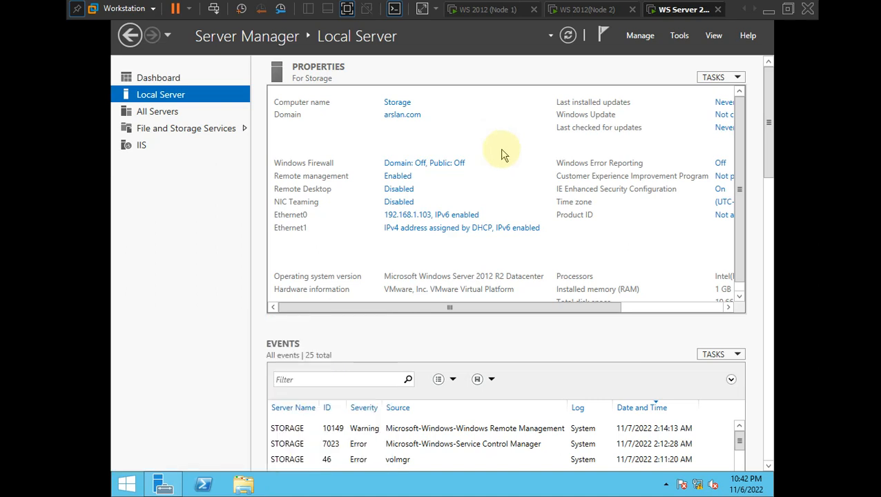
# - Rename the Storage VM's Ethernet1 adapter to Heartbeat from its context menu
pyautogui.rightClick(699, 485)
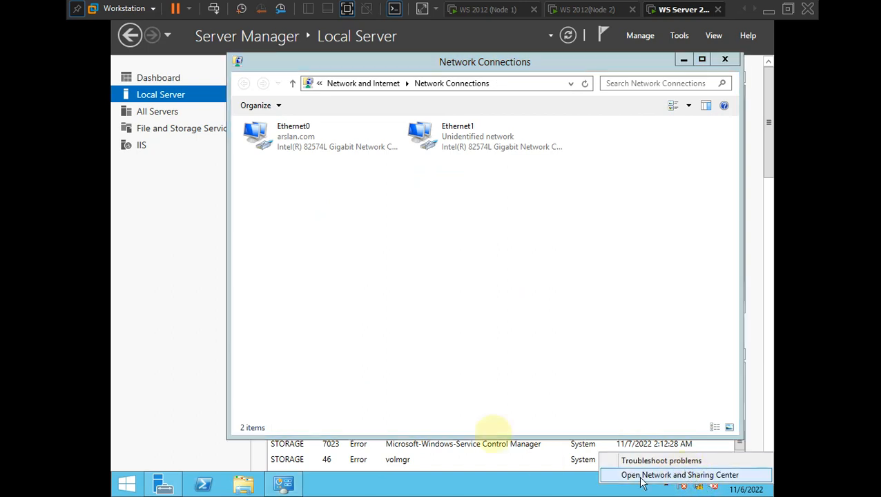
pyautogui.click(491, 255)
pyautogui.click(459, 135)
pyautogui.rightClick(456, 135)
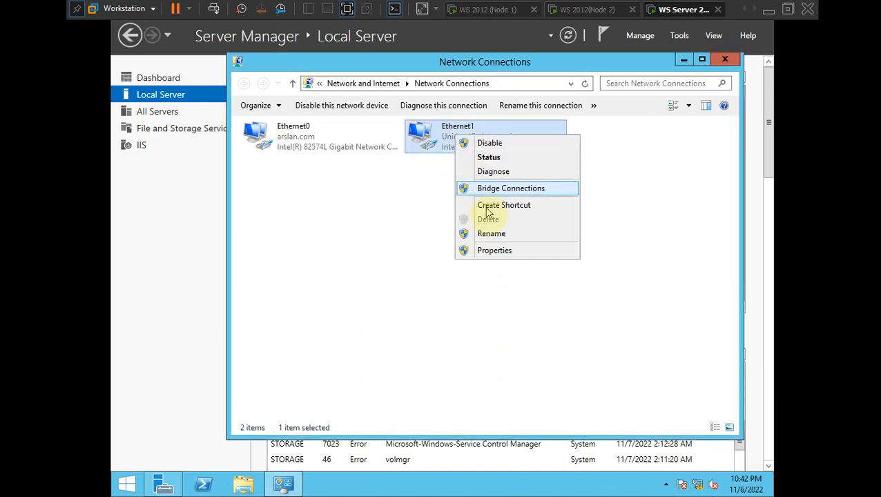
pyautogui.click(495, 235)
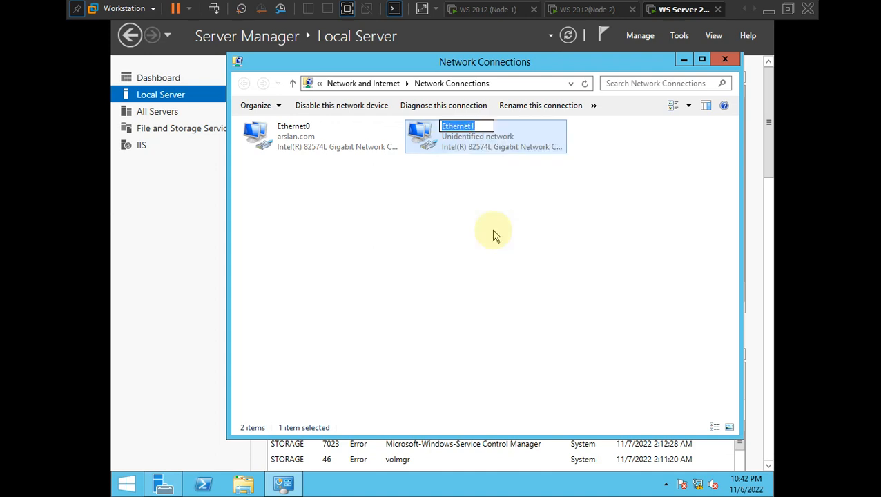
pyautogui.press('BackSpace')
pyautogui.write('Hea')
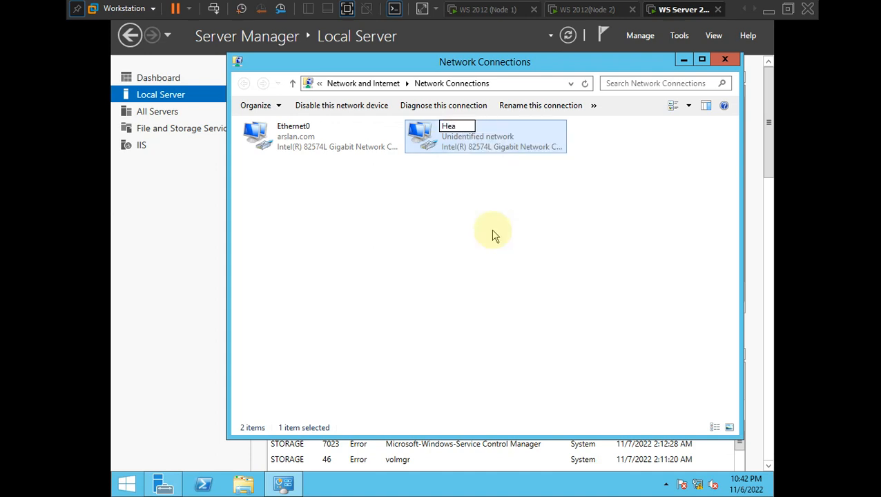
pyautogui.write('ertrtbeat')
pyautogui.press('Return')
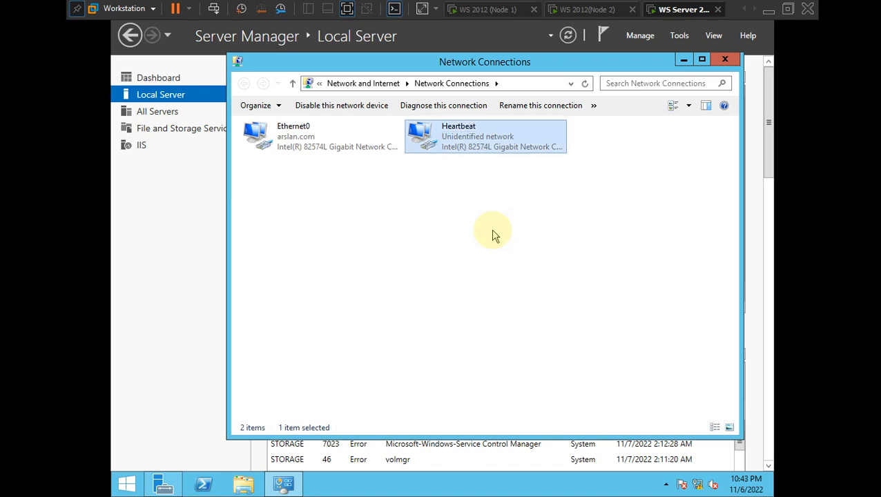
pyautogui.rightClick(419, 132)
# - Open Heartbeat's IPv4 settings, choose a static address, and consult the network diagram
pyautogui.click(462, 253)
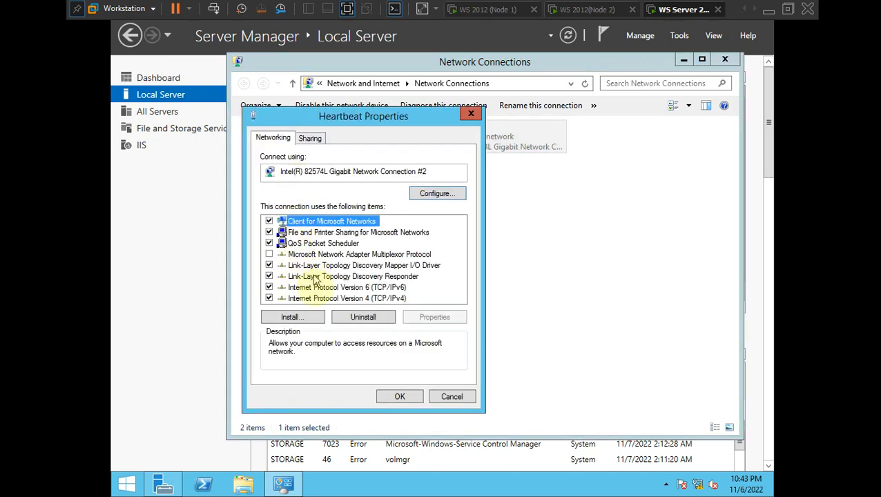
pyautogui.doubleClick(318, 299)
pyautogui.click(373, 260)
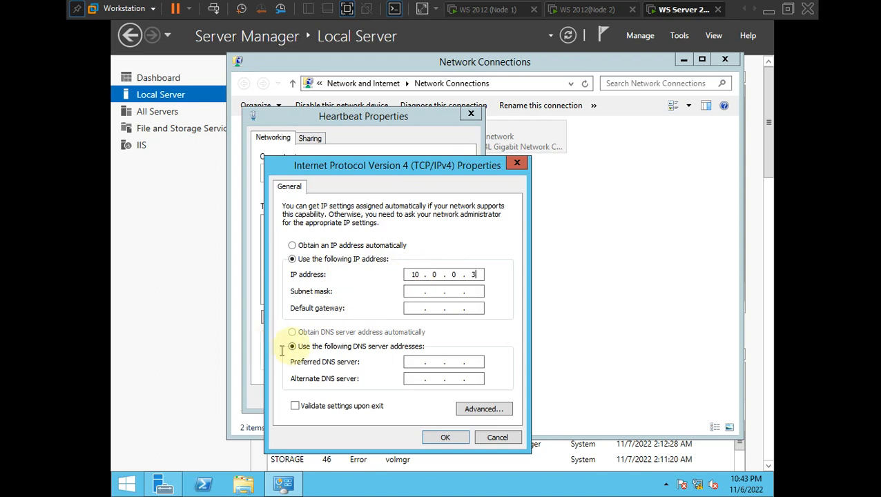
pyautogui.click(419, 291)
pyautogui.press('Tab')
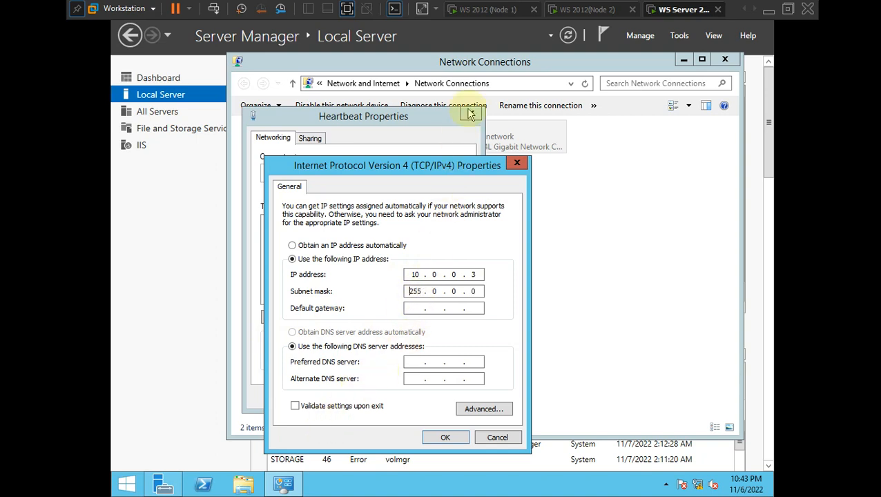
pyautogui.hotkey('ctrl', 'alt')
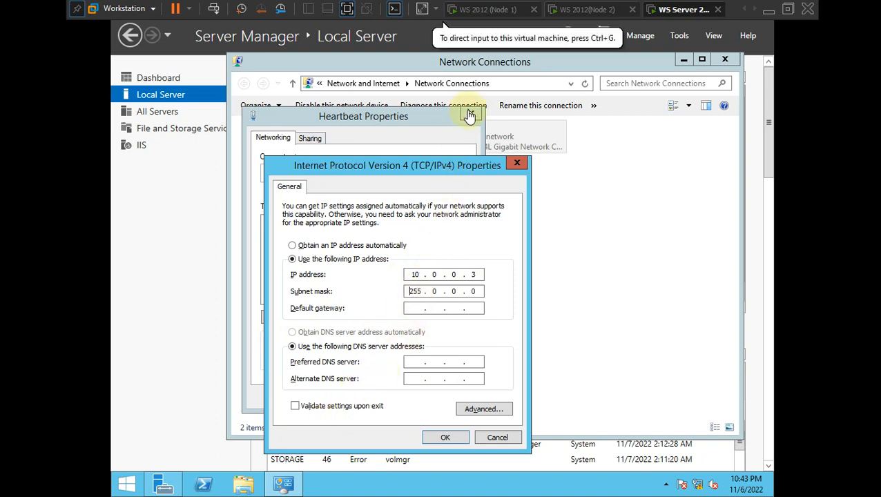
pyautogui.hotkey('alt', 'Tab')
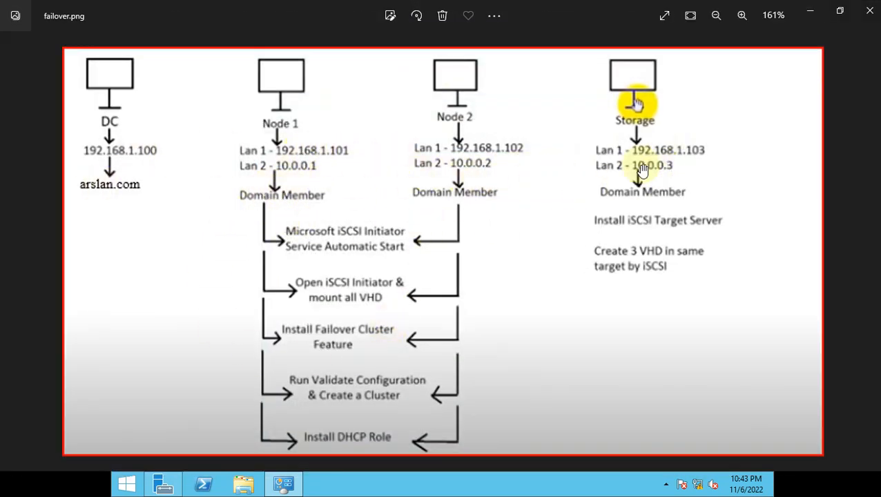
pyautogui.click(814, 14)
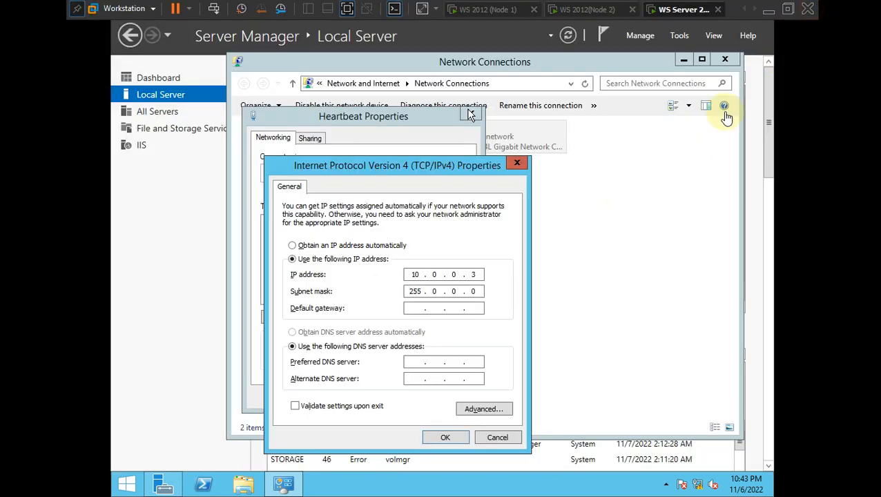
# - Enter IP 10.0.0.3 with mask 255.0.0.0 and save the Heartbeat properties
pyautogui.hotkey('alt', 'o')
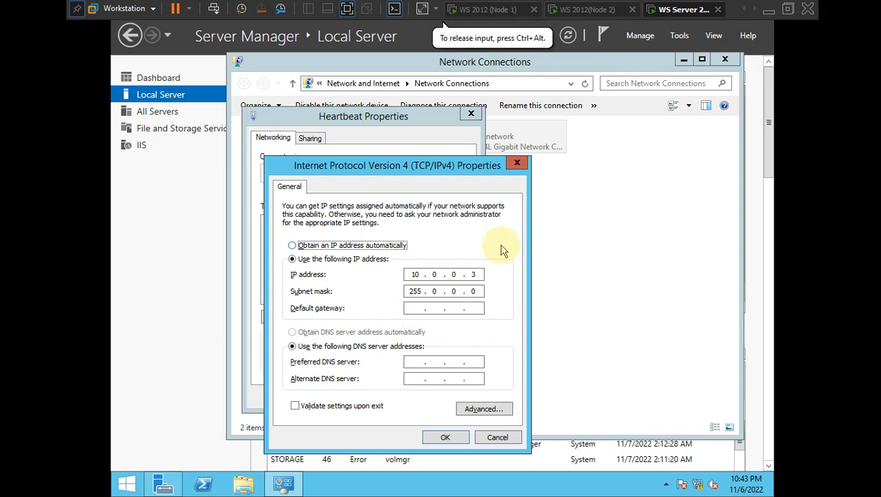
pyautogui.click(352, 260)
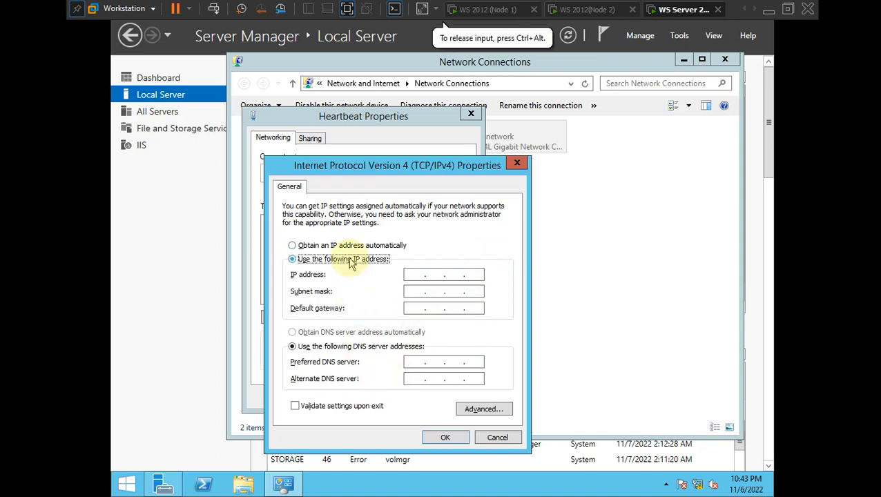
pyautogui.click(415, 274)
pyautogui.write('1')
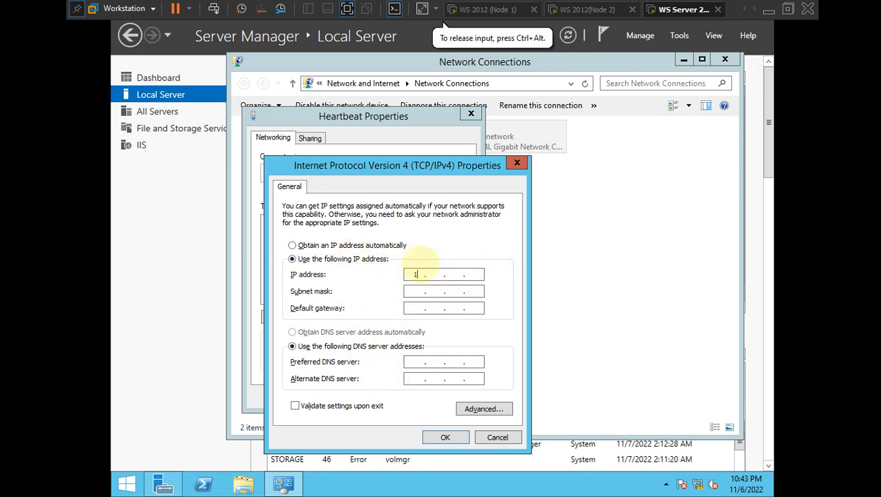
pyautogui.write('0')
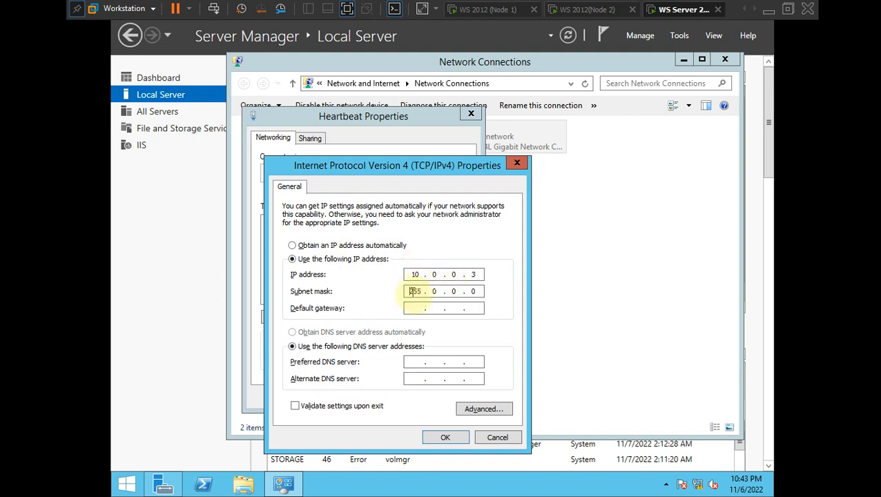
pyautogui.click(445, 437)
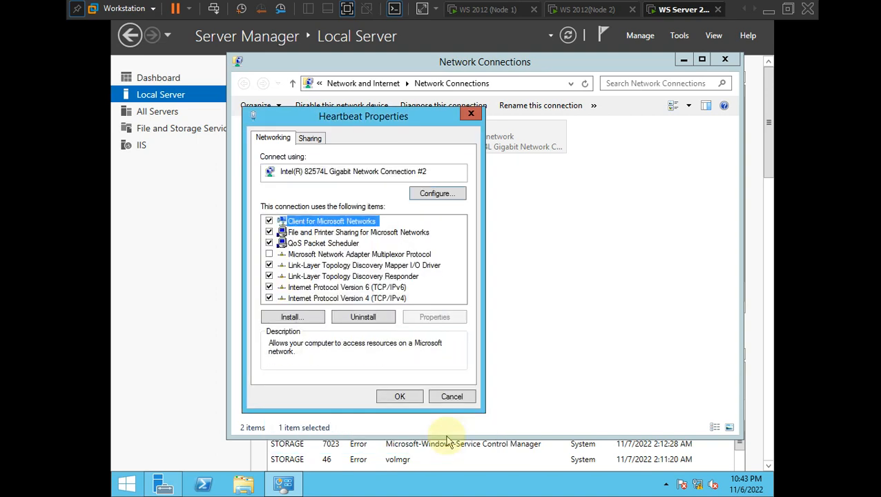
pyautogui.click(413, 397)
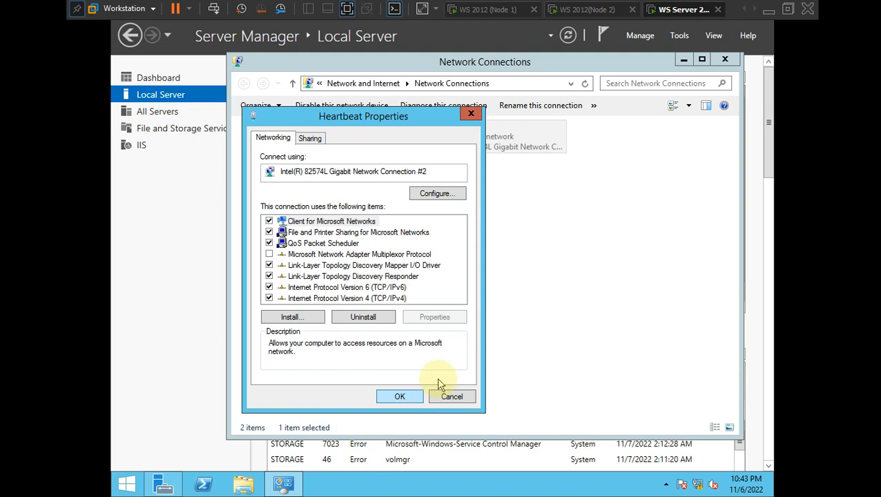
pyautogui.press('Return')
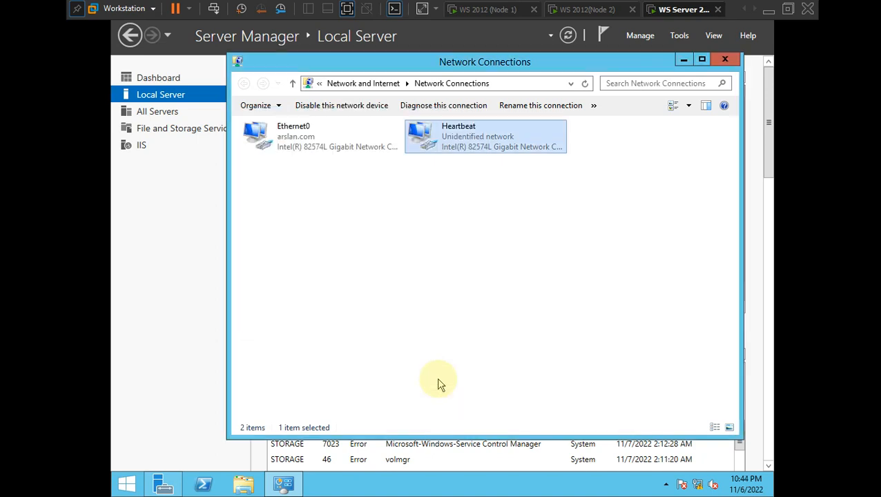
# - Check the network diagram and close Node 1's Network Connections window
pyautogui.click(462, 9)
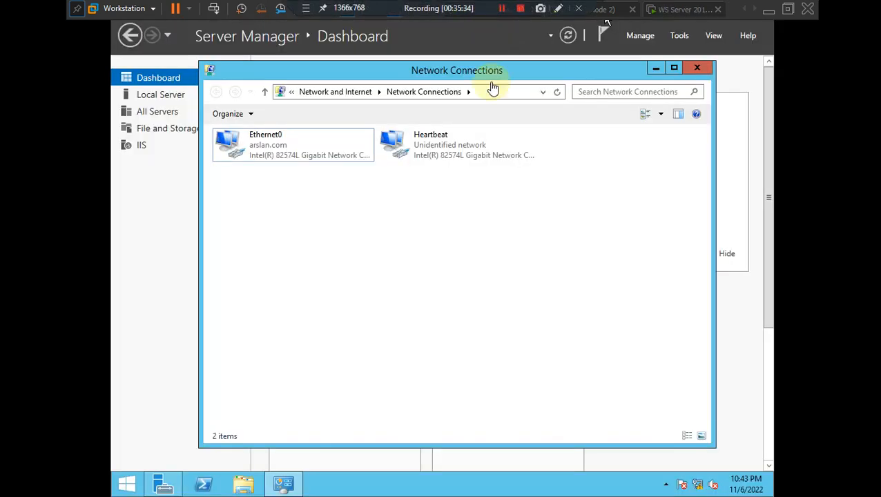
pyautogui.hotkey('ctrl', 'alt')
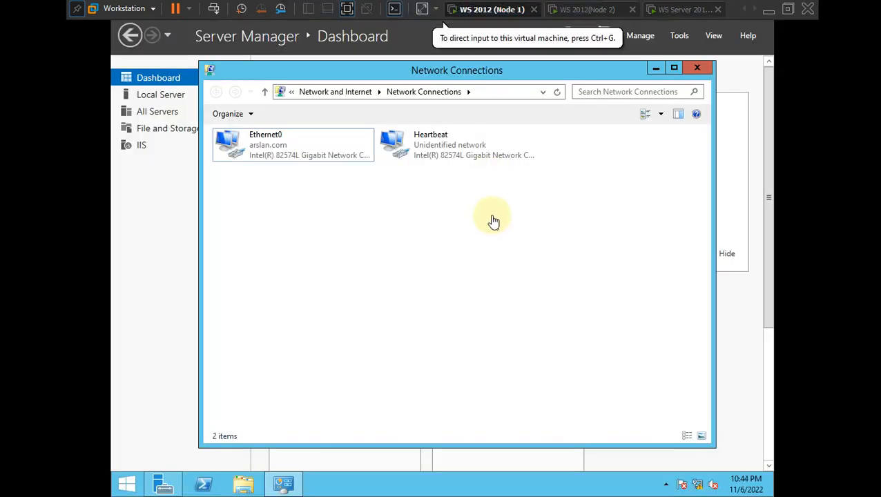
pyautogui.hotkey('alt', 'Tab')
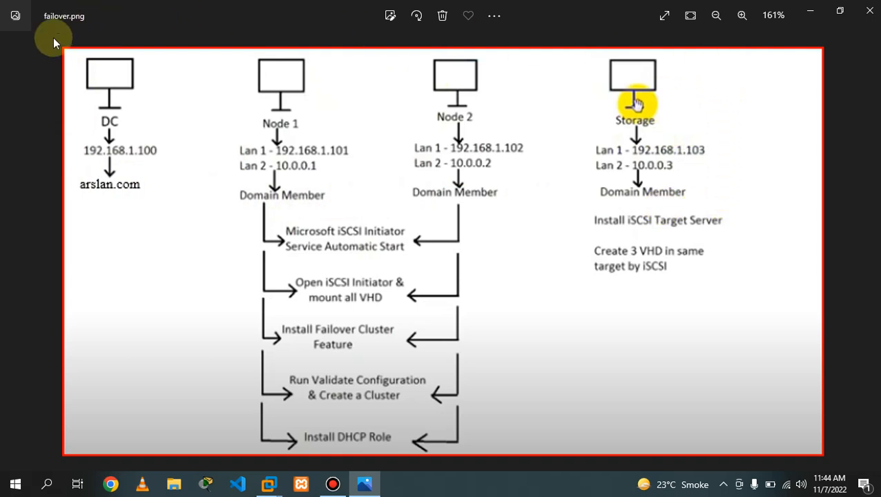
pyautogui.click(723, 192)
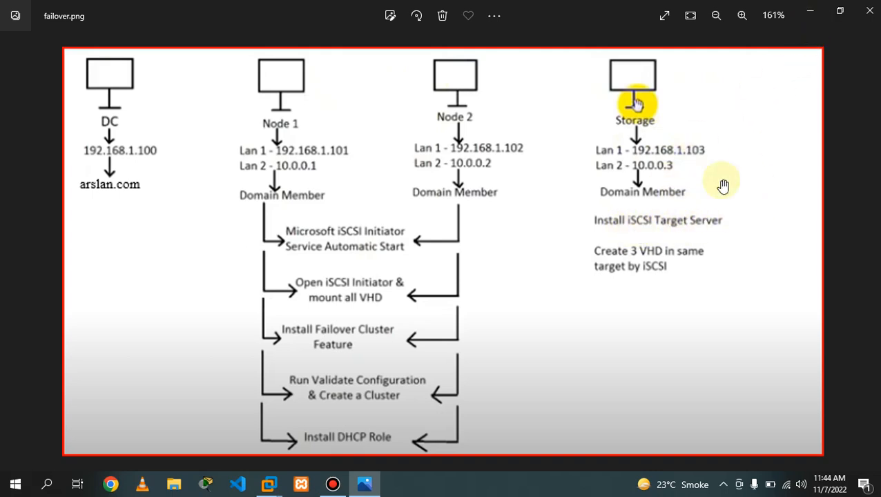
pyautogui.click(810, 10)
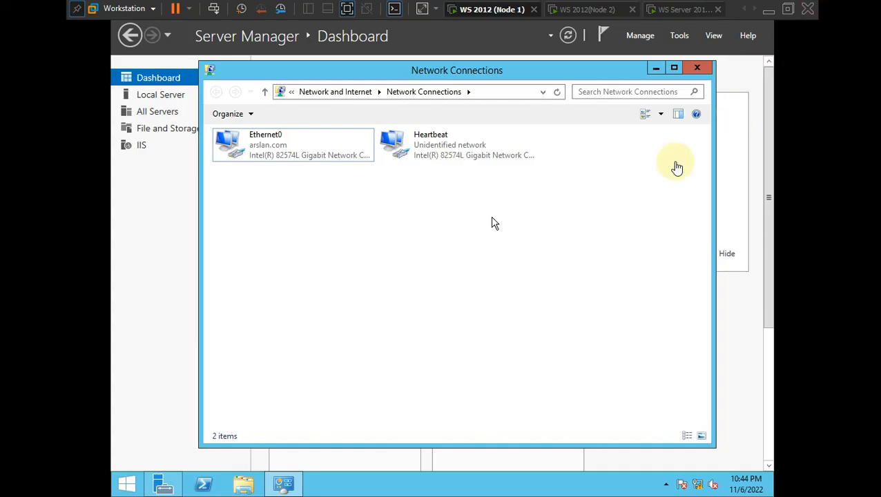
pyautogui.click(697, 68)
# - On the Storage VM, refresh Network Connections and close the window
pyautogui.click(676, 10)
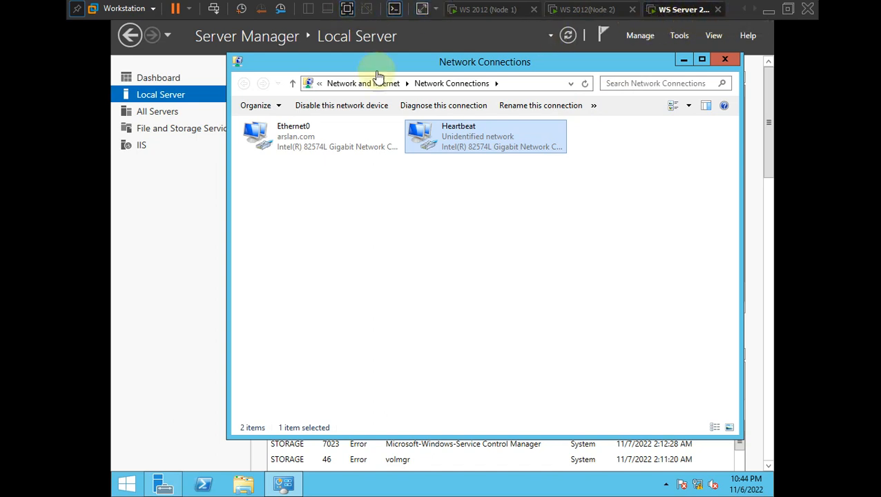
pyautogui.rightClick(498, 297)
pyautogui.click(524, 346)
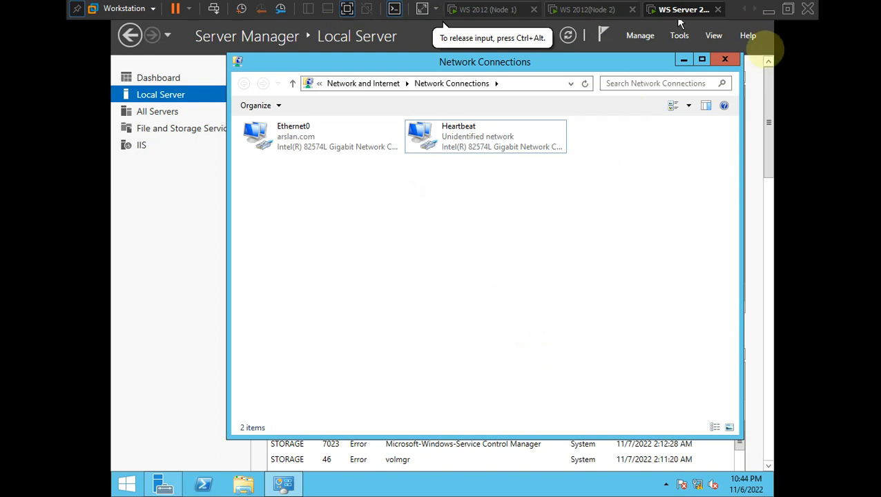
pyautogui.click(724, 59)
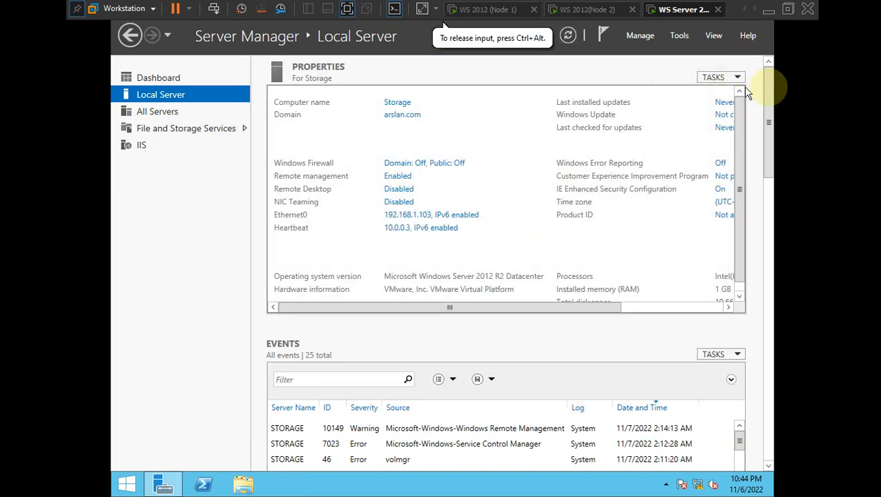
# - Leave full-screen view and pause the screen recording
pyautogui.click(681, 37)
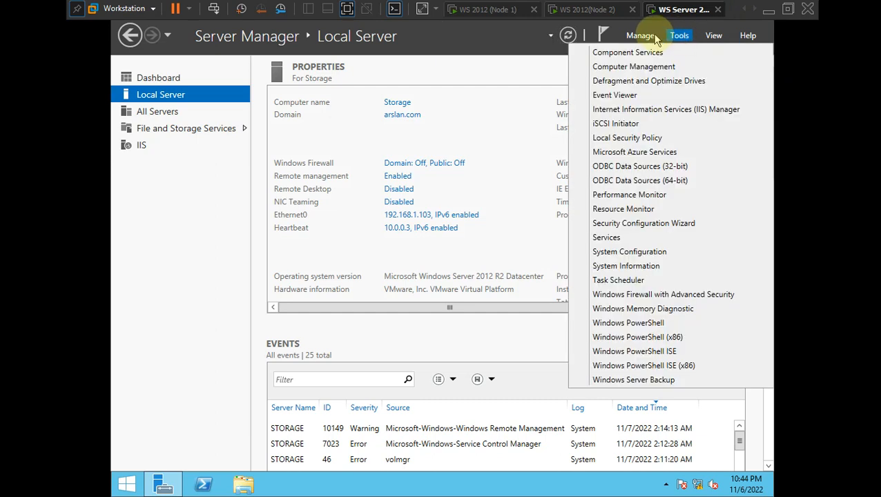
pyautogui.click(527, 74)
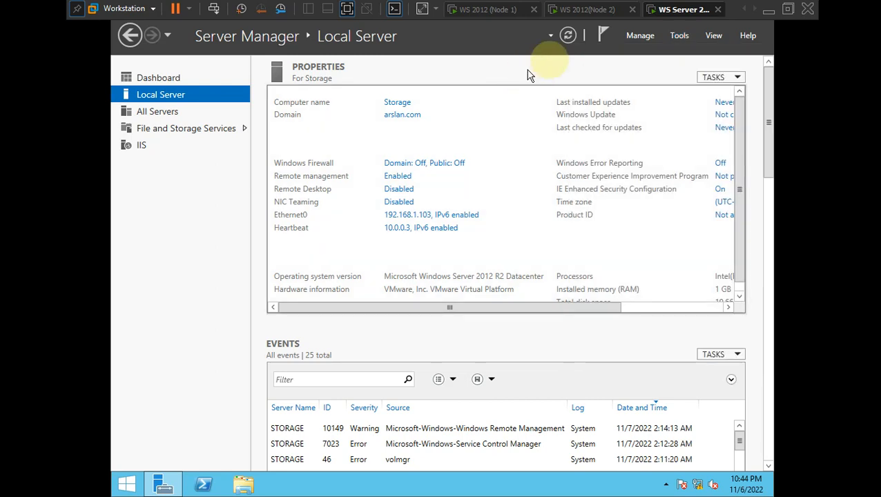
pyautogui.click(346, 9)
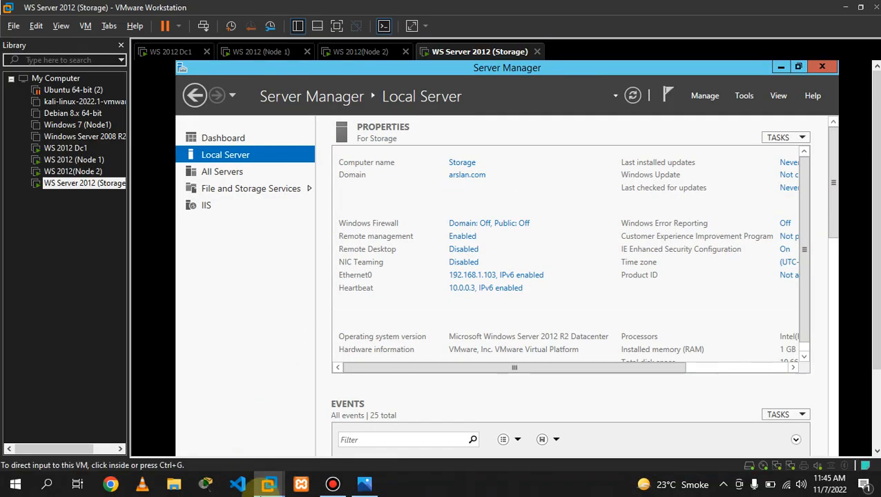
pyautogui.click(332, 484)
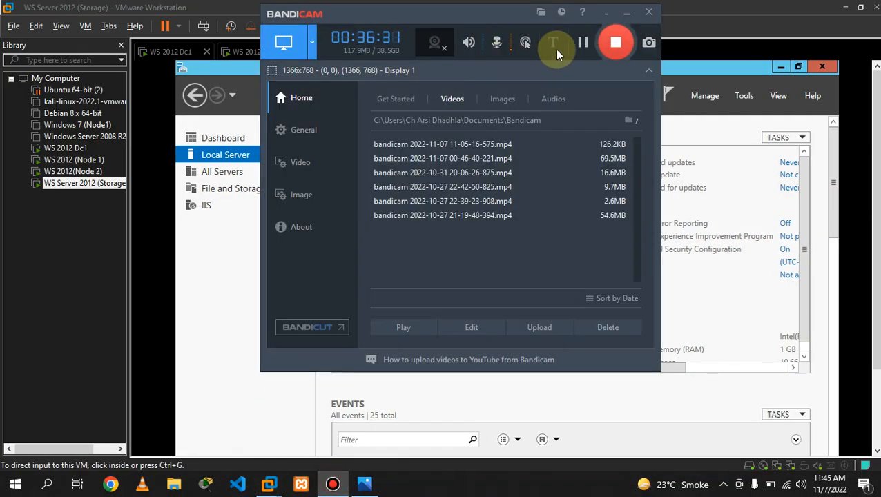
pyautogui.click(580, 44)
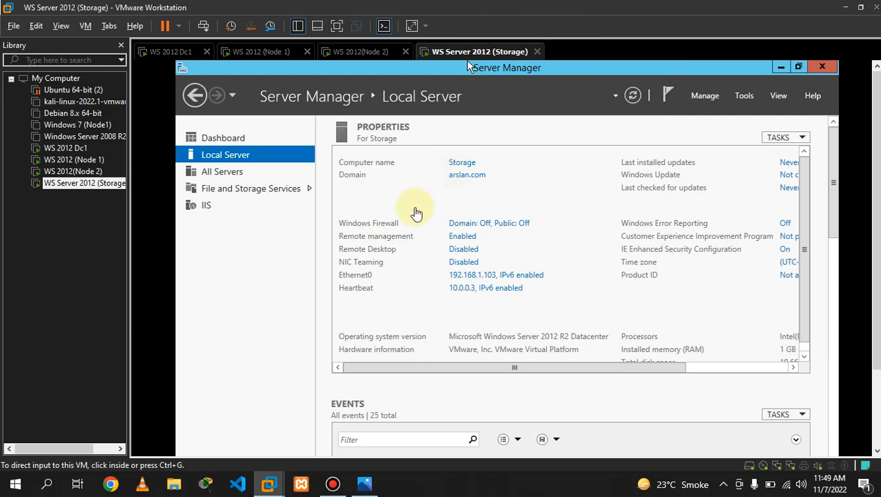
pyautogui.click(418, 198)
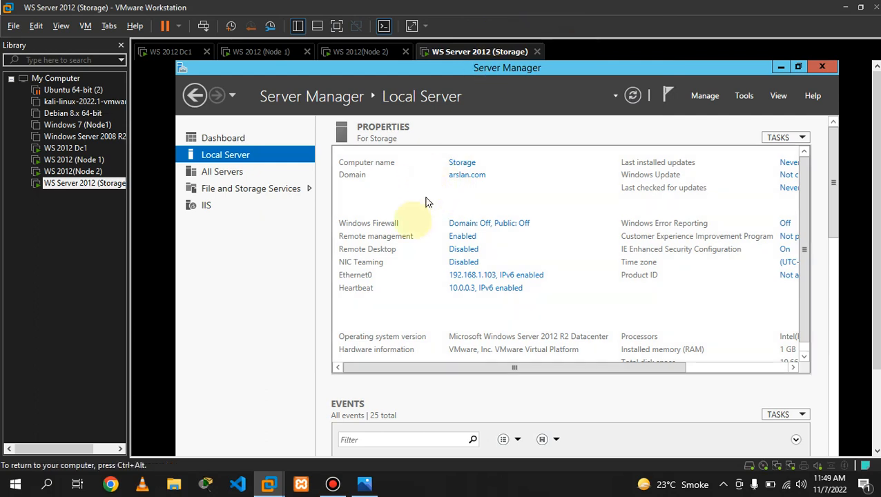
# - Review the failover plan diagram, then open Server Manager's Manage menu
pyautogui.click(366, 486)
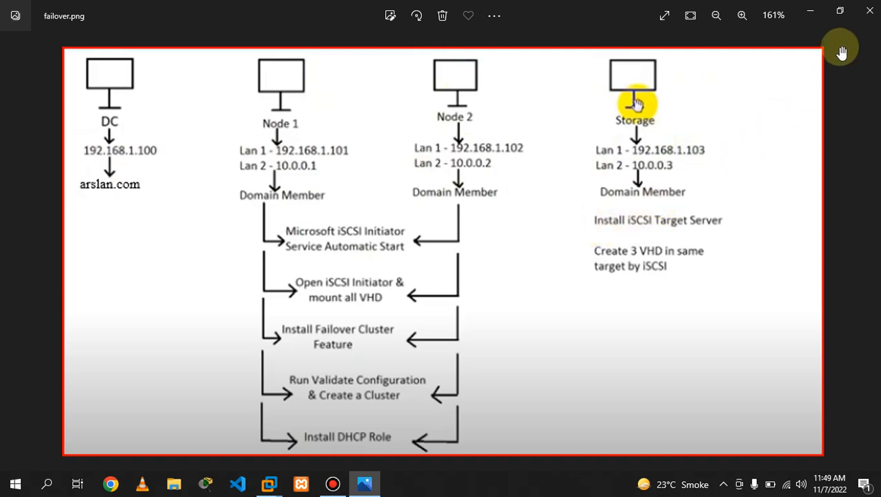
pyautogui.click(809, 21)
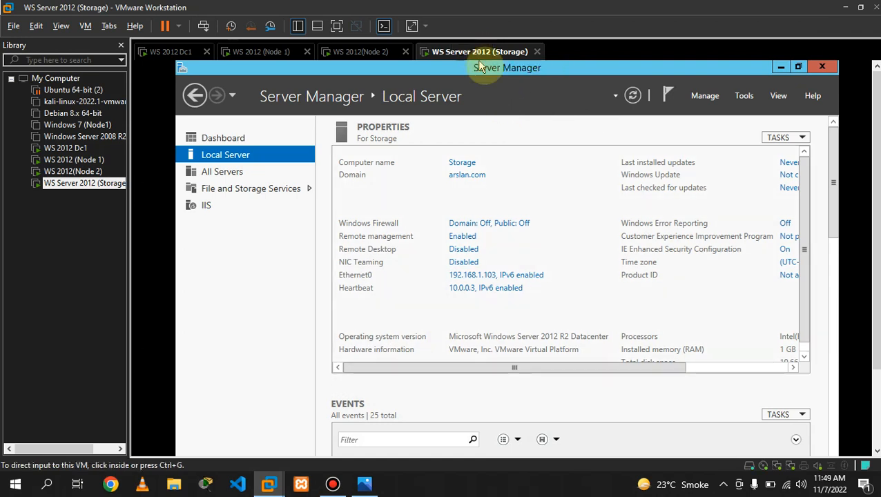
pyautogui.click(705, 97)
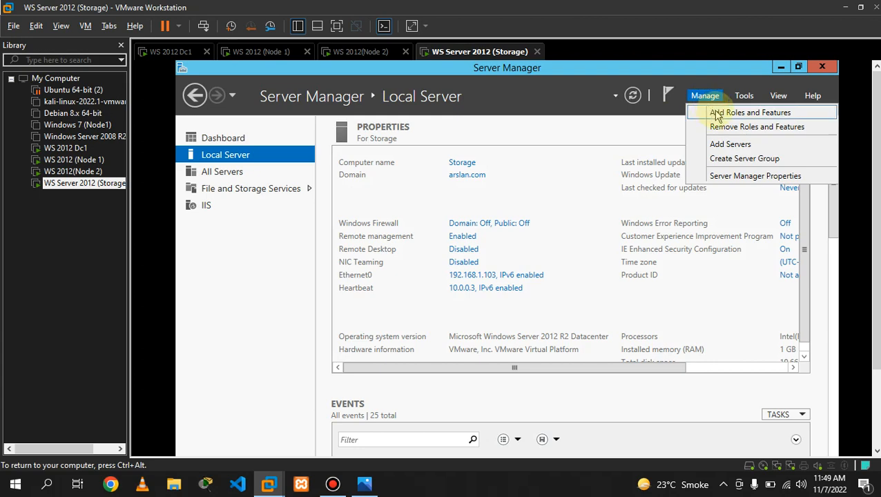
# - Launch Add Roles and Features and keep role-based installation
pyautogui.click(717, 115)
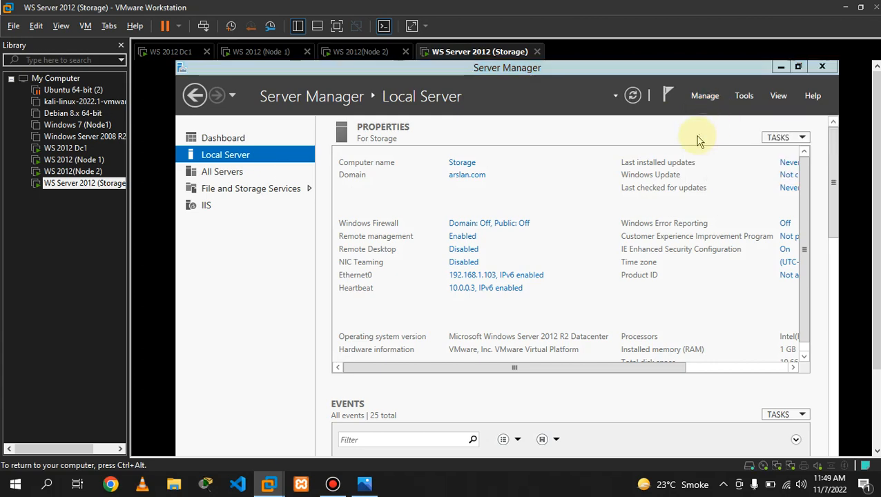
pyautogui.moveTo(620, 172); pyautogui.dragTo(605, 138)
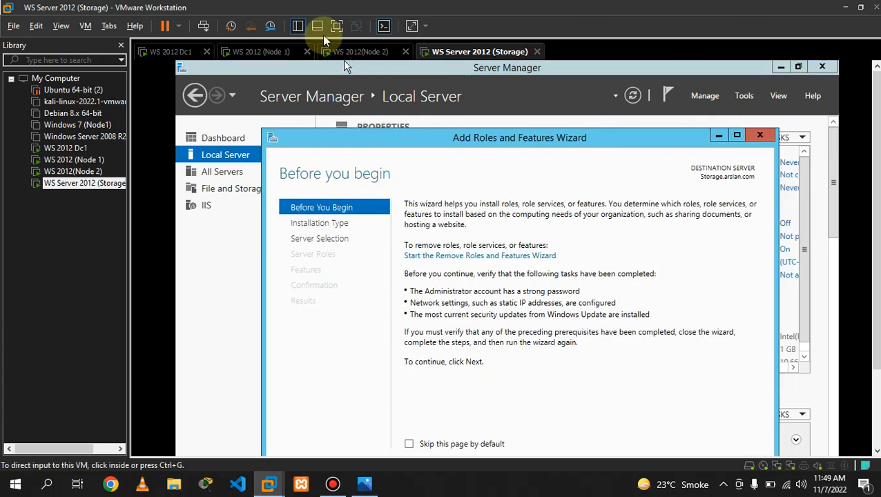
pyautogui.click(337, 26)
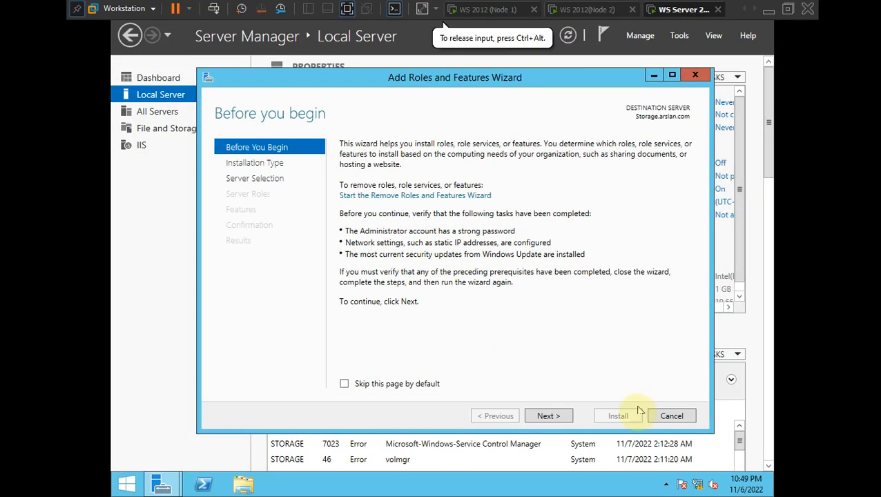
pyautogui.click(548, 416)
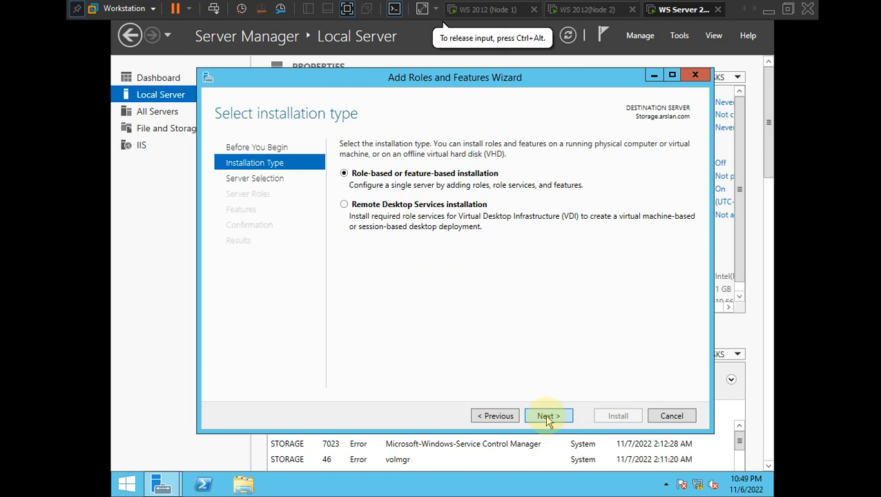
pyautogui.click(547, 416)
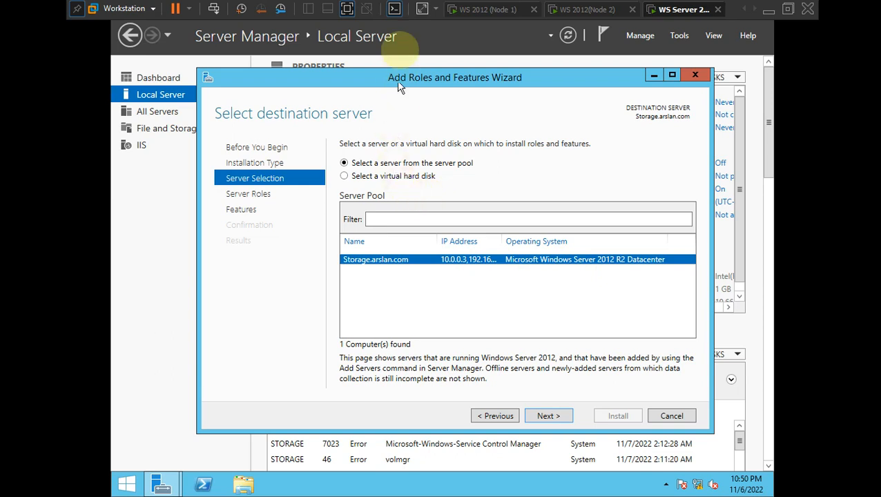
# - Keep Storage.arslan.com as the destination server and continue to server roles
pyautogui.click(347, 8)
pyautogui.click(332, 484)
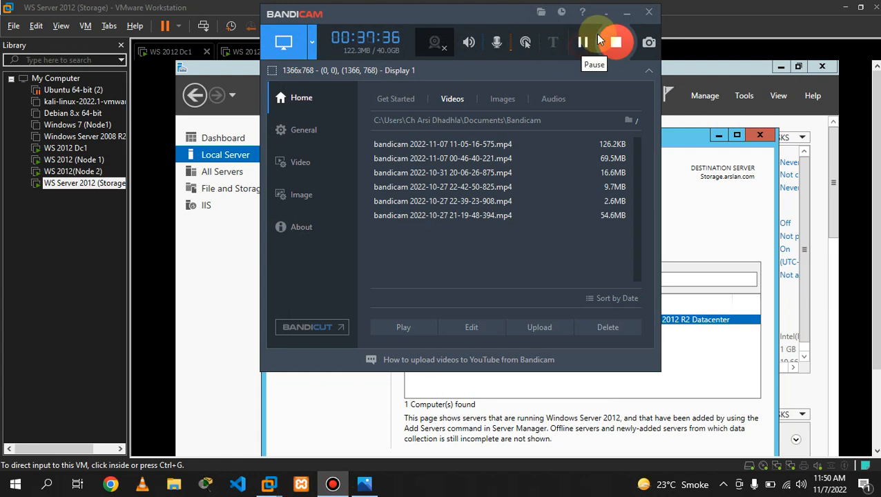
pyautogui.click(626, 12)
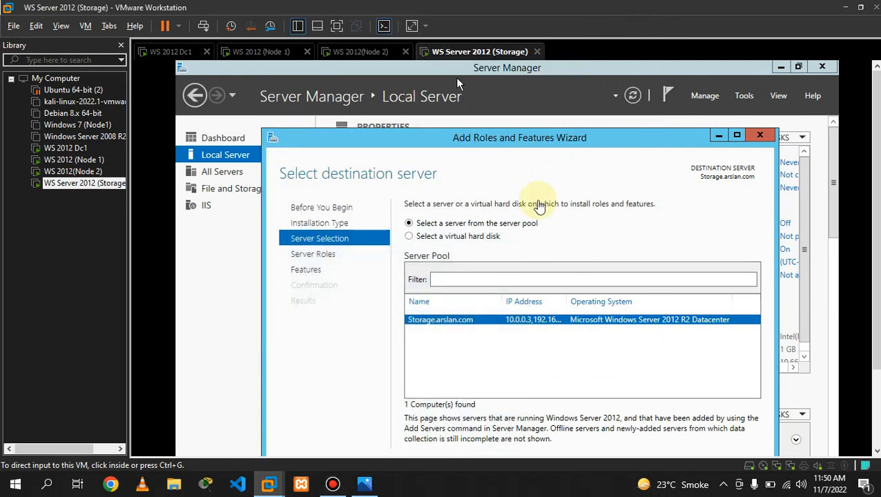
pyautogui.click(337, 26)
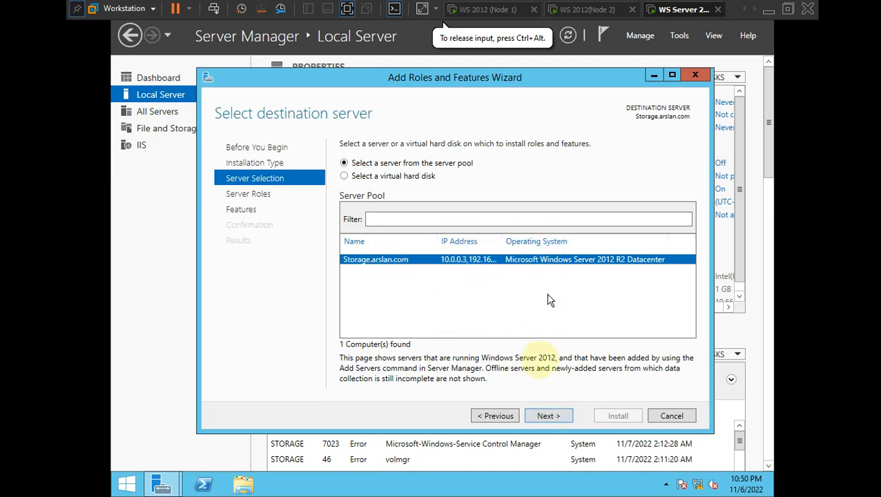
pyautogui.click(547, 416)
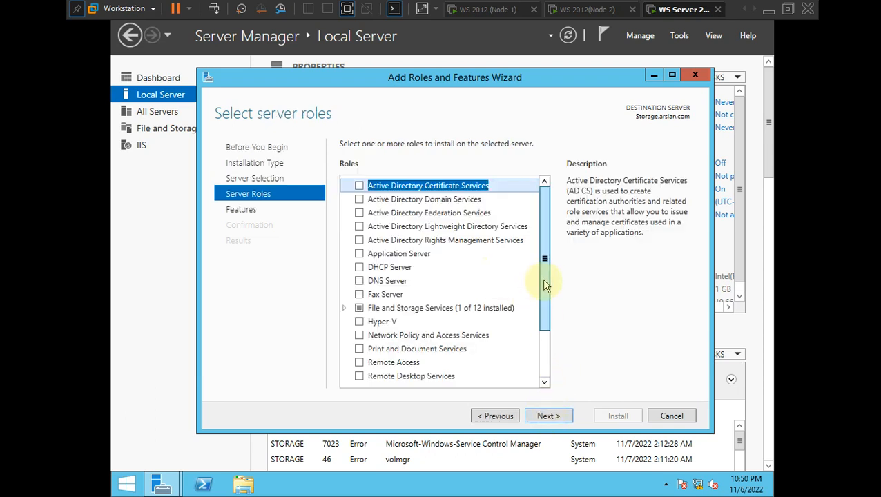
# - Expand File and Storage Services > File and iSCSI Services and select iSCSI Target Server
pyautogui.moveTo(546, 283); pyautogui.dragTo(550, 295)
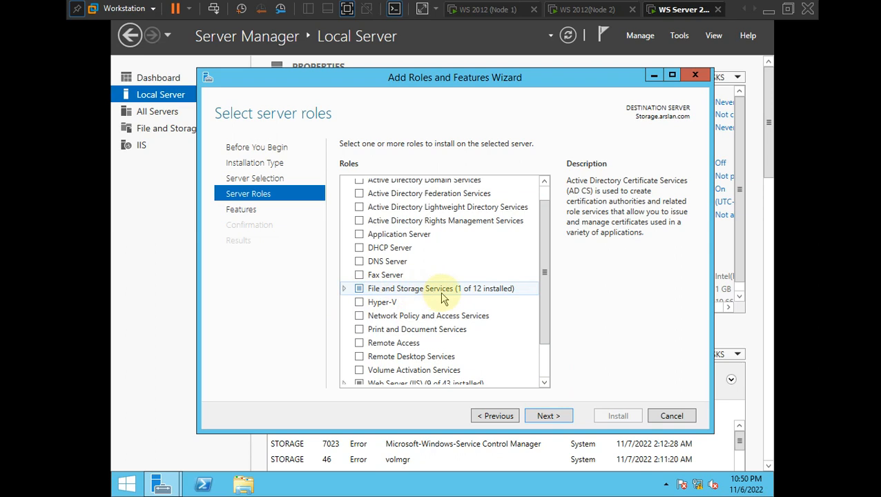
pyautogui.click(345, 290)
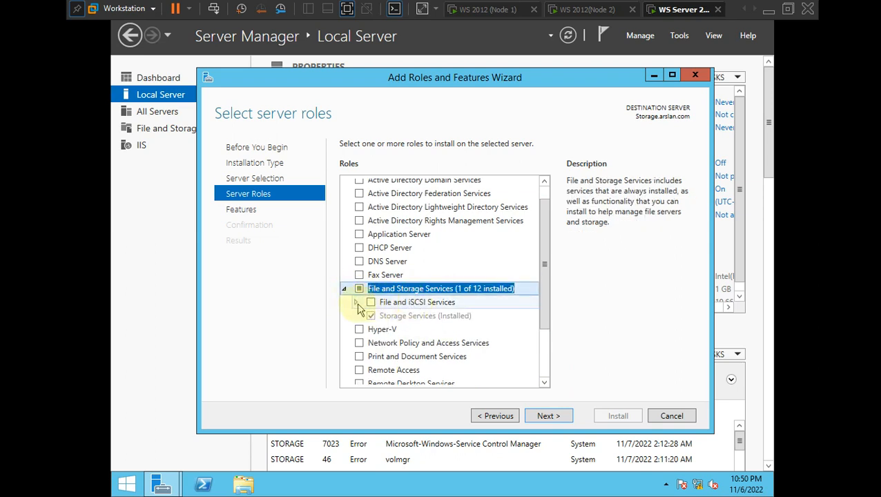
pyautogui.click(357, 302)
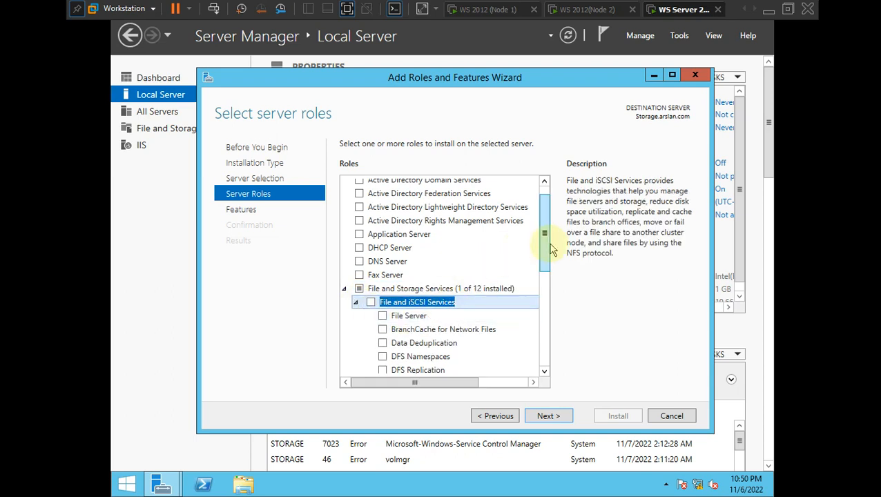
pyautogui.moveTo(551, 250); pyautogui.dragTo(548, 284)
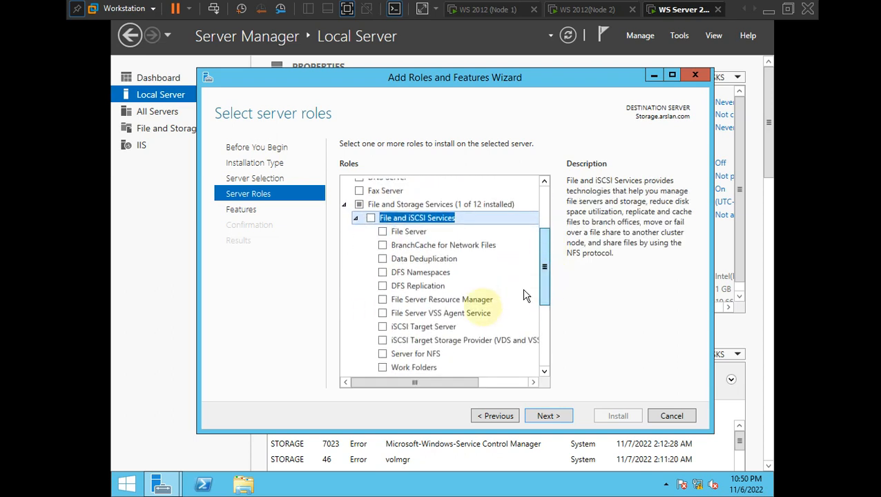
pyautogui.click(383, 329)
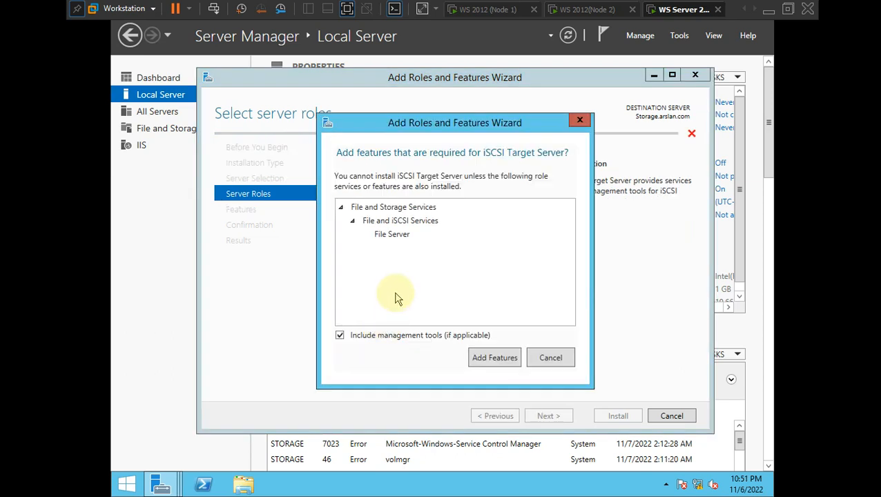
# - Add the required File Server feature and advance to the Select features page
pyautogui.click(487, 357)
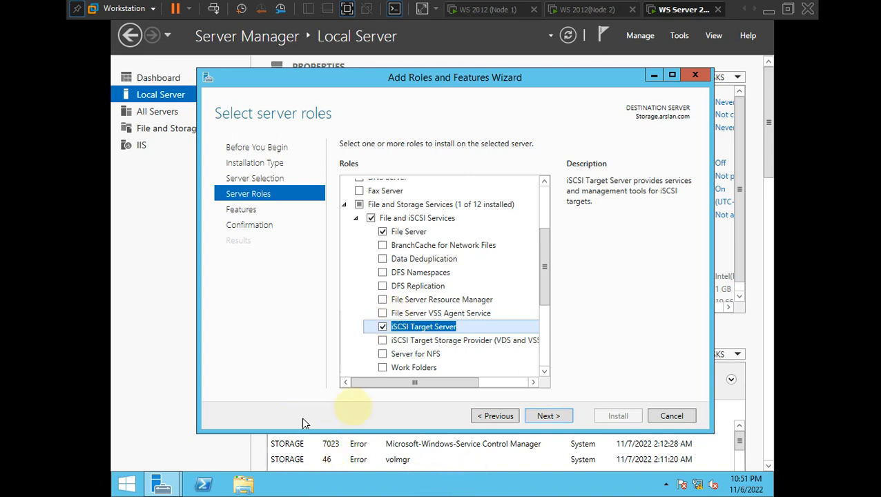
pyautogui.click(545, 418)
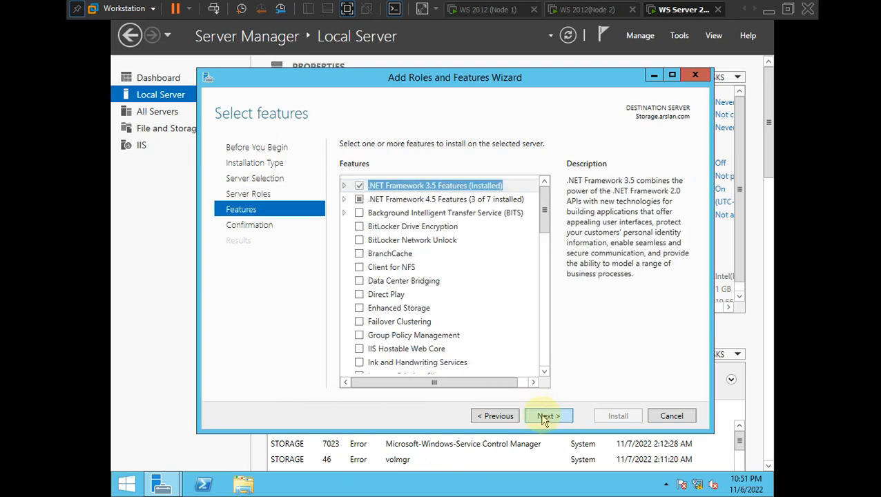
# - Move past the Features page to the installation confirmation page
pyautogui.click(543, 416)
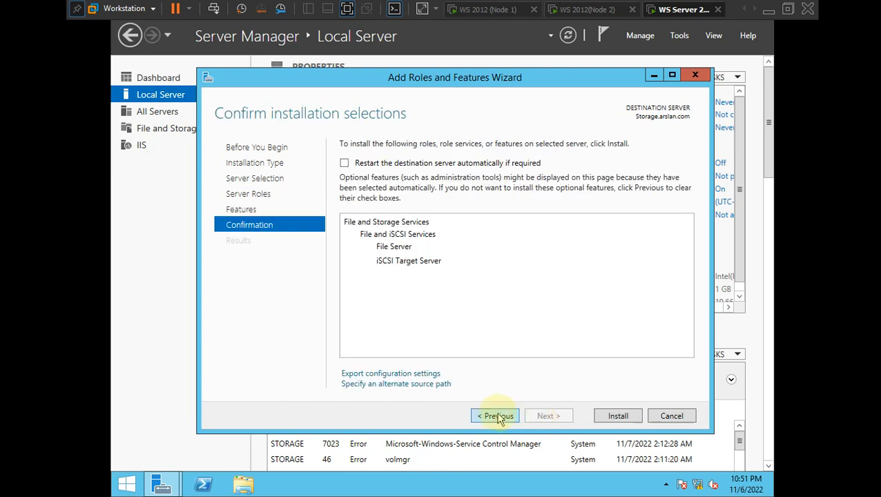
pyautogui.click(498, 416)
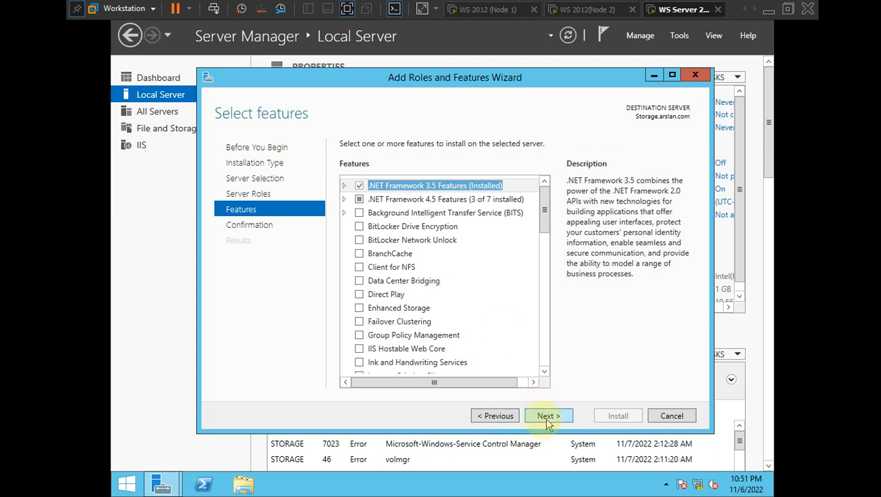
pyautogui.scroll(-5, 487, 297)
pyautogui.scroll(4, 469, 309)
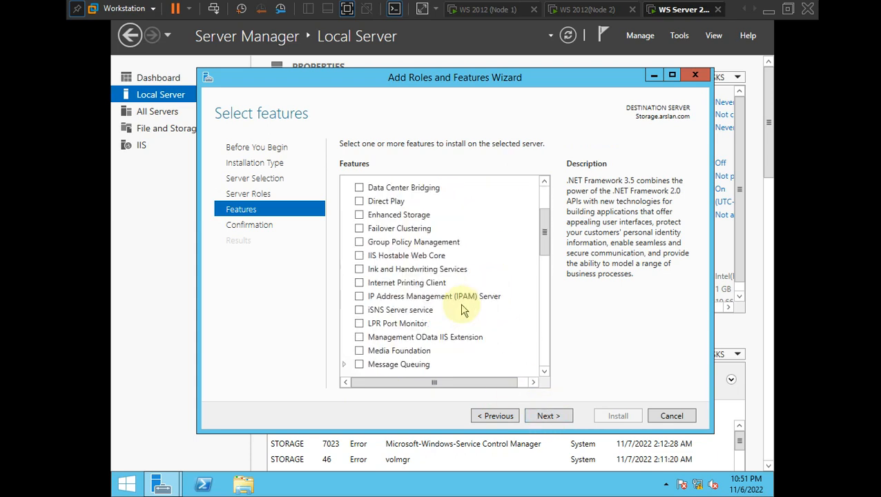
pyautogui.click(563, 420)
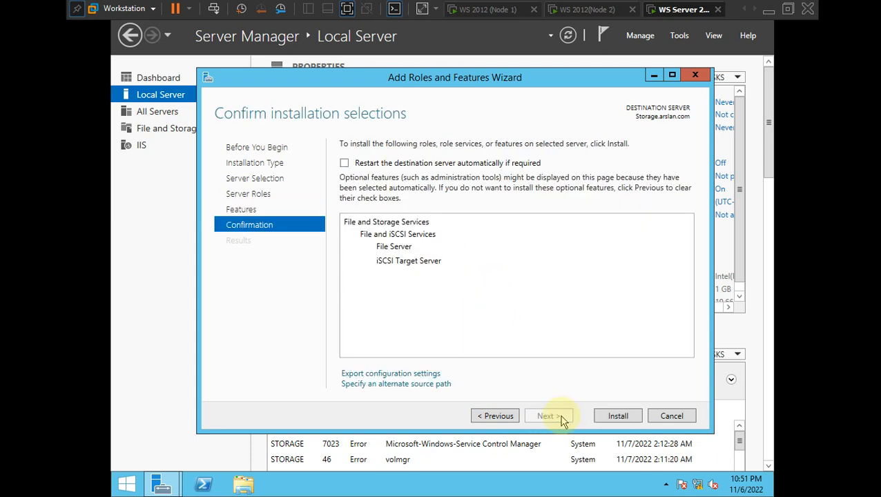
# - Enable automatic restart if required and start installing File Server and iSCSI Target Server
pyautogui.click(344, 163)
pyautogui.click(502, 291)
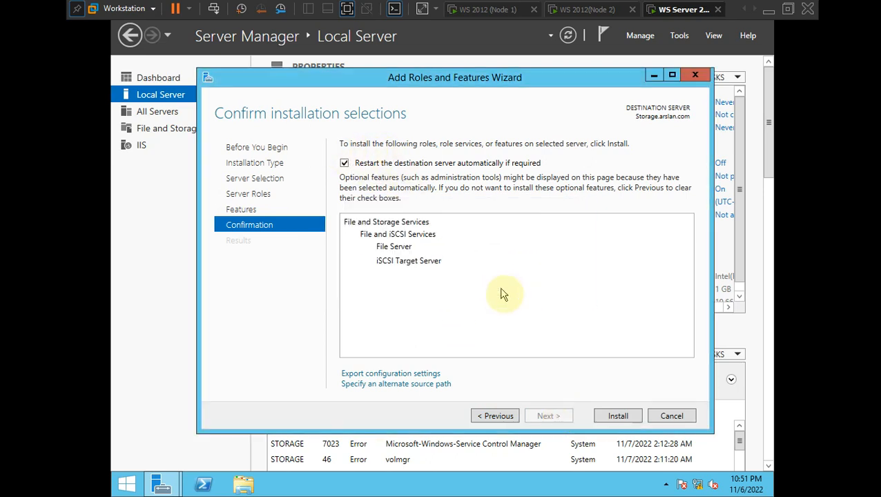
pyautogui.click(616, 416)
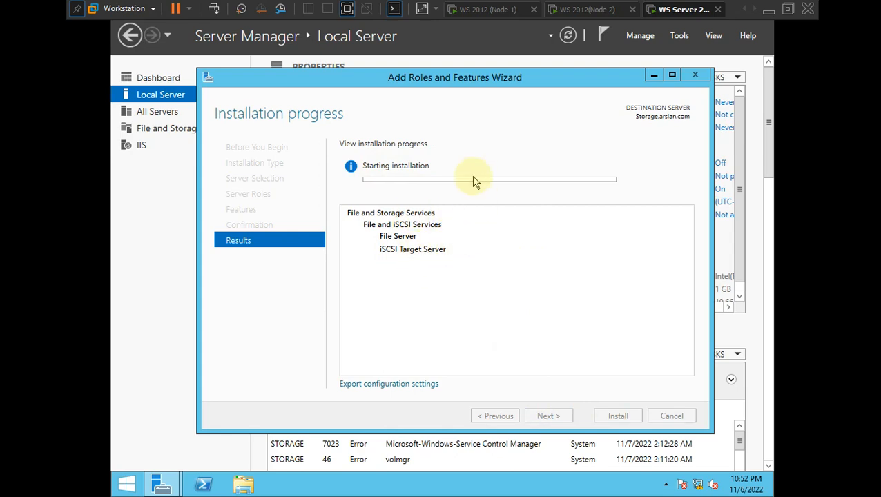
# - Pause the screen recording, refresh Local Server, then open File and Storage Services
pyautogui.hotkey('ctrl', 'alt')
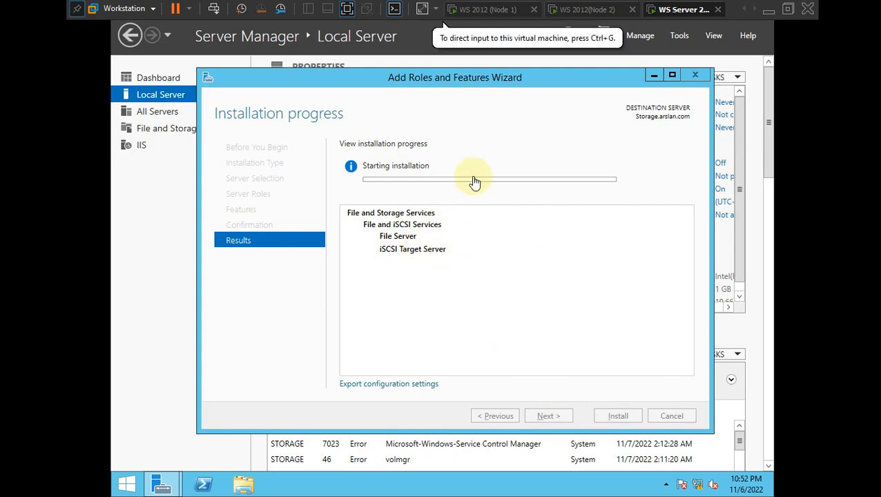
pyautogui.hotkey('alt', 'Tab')
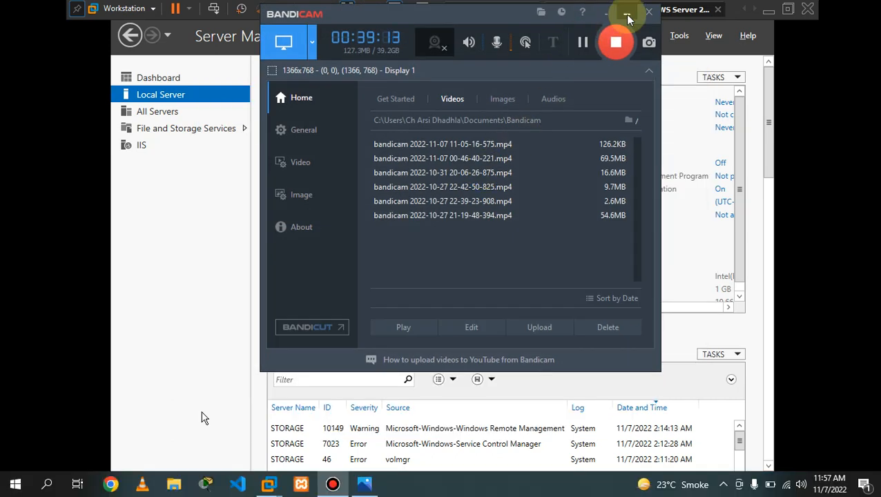
pyautogui.click(615, 40)
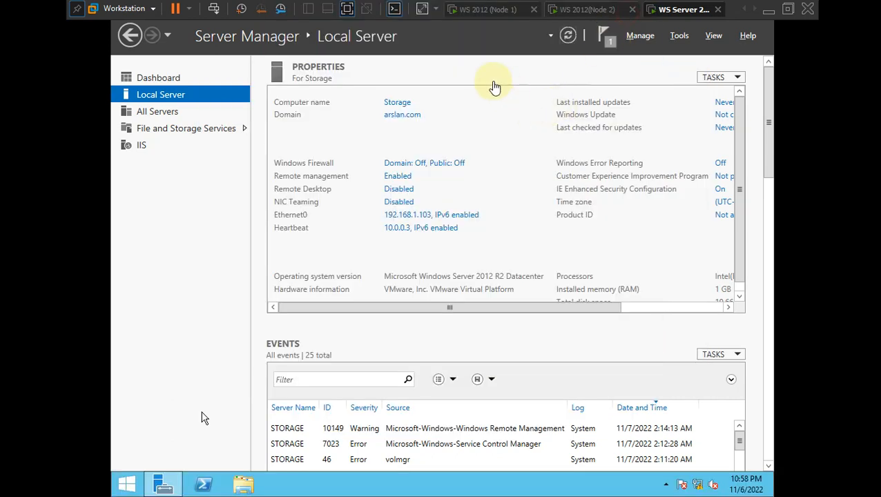
pyautogui.click(493, 83)
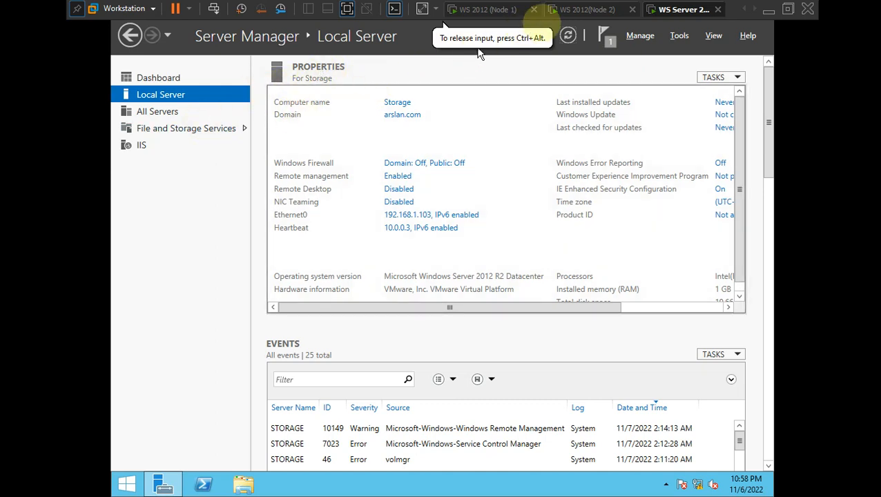
pyautogui.click(568, 35)
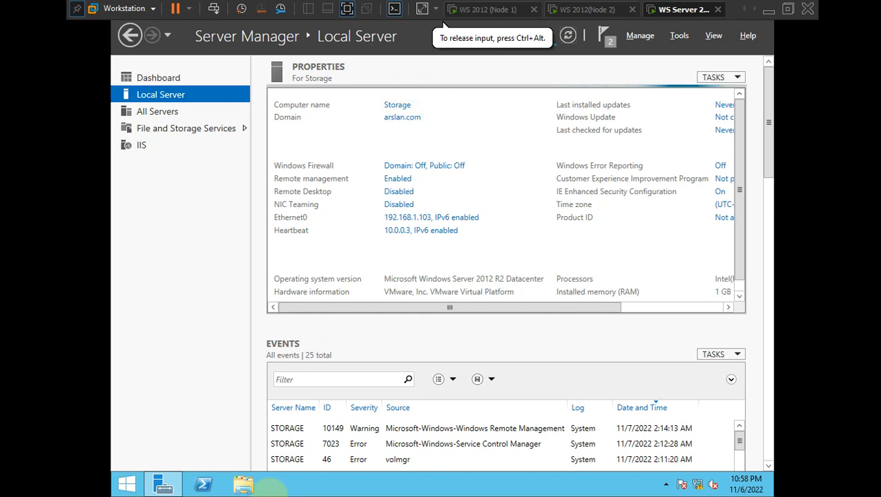
pyautogui.click(176, 133)
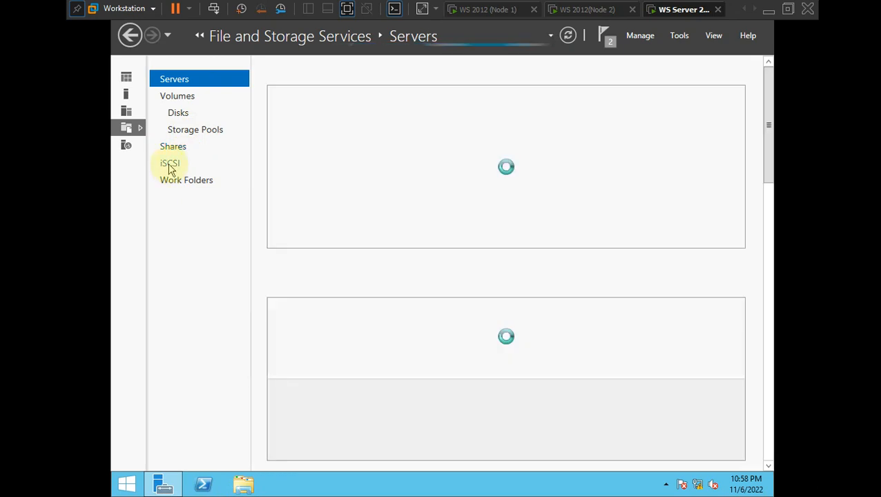
# - On the empty iSCSI page, launch New iSCSI Virtual Disk from the TASKS menu
pyautogui.click(171, 166)
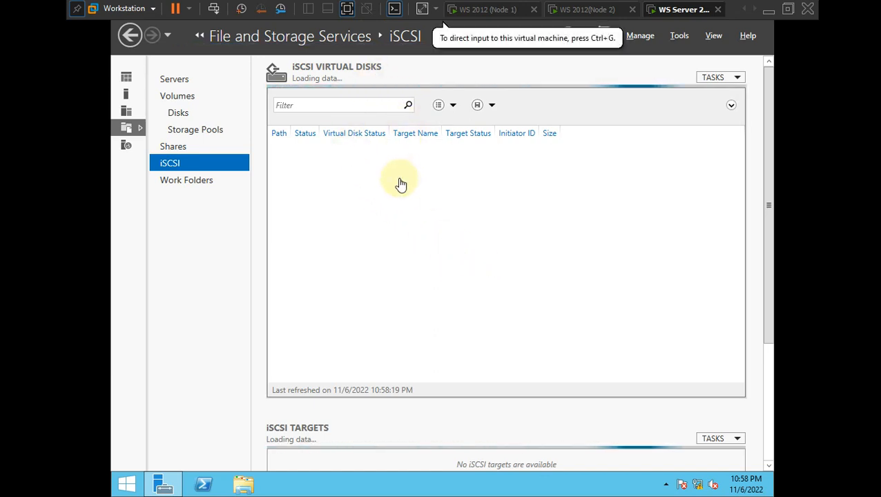
pyautogui.click(440, 172)
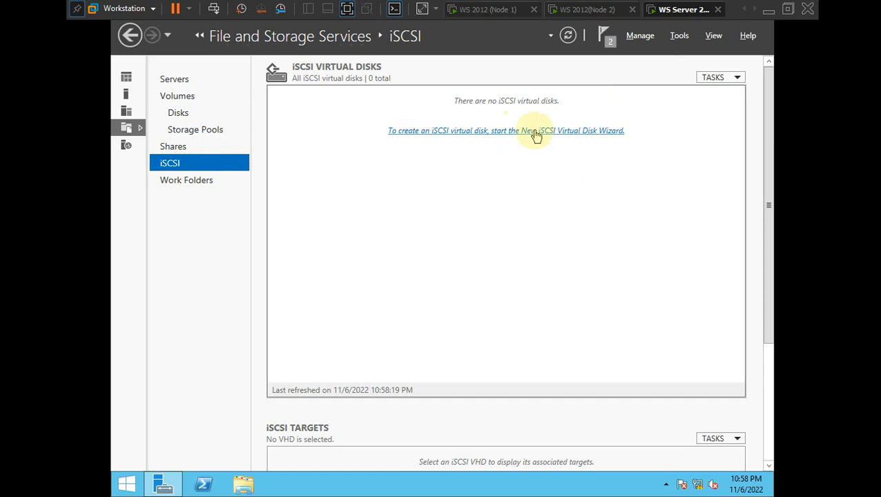
pyautogui.click(735, 77)
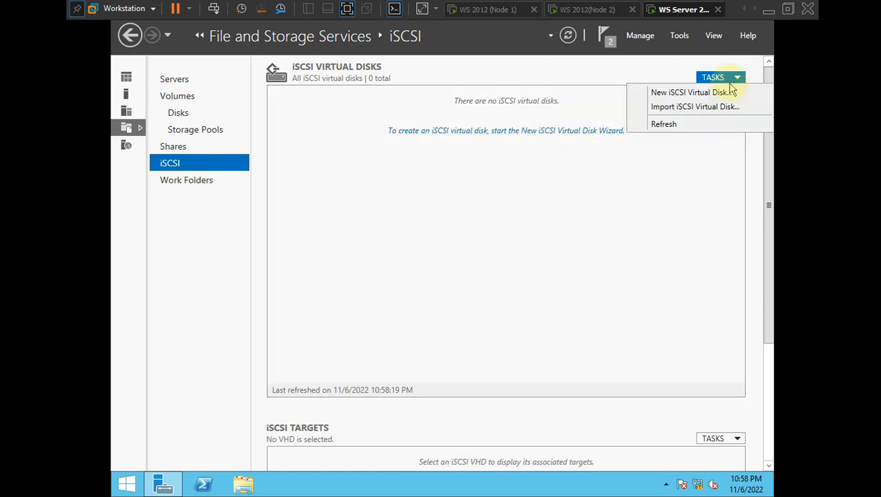
pyautogui.click(722, 92)
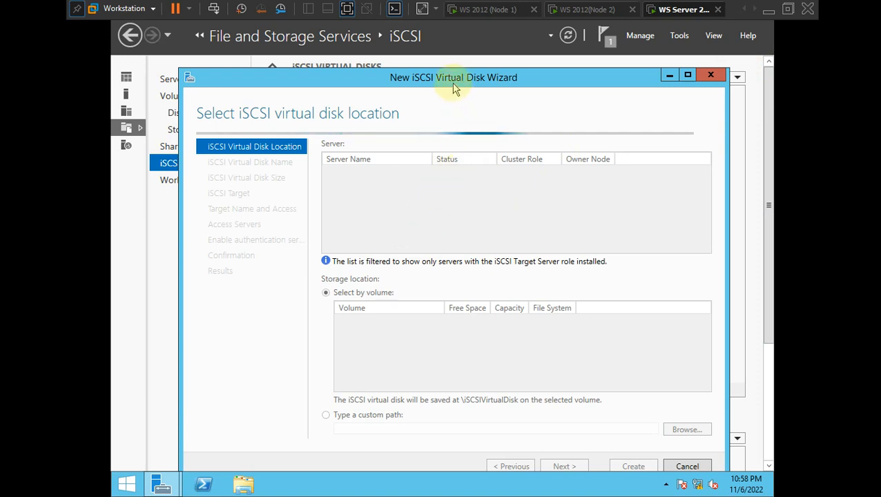
# - Pick the Storage server's C: volume as the virtual disk location and continue
pyautogui.moveTo(451, 81); pyautogui.dragTo(449, 62)
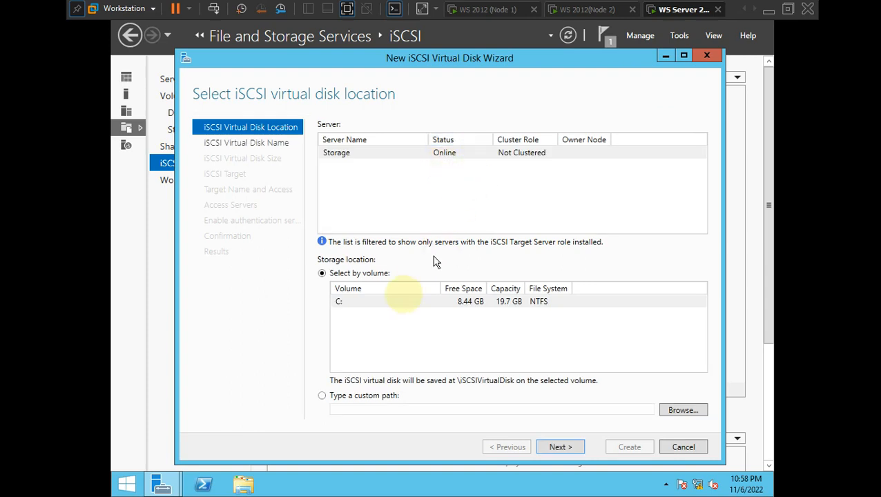
pyautogui.moveTo(408, 302); pyautogui.dragTo(407, 304)
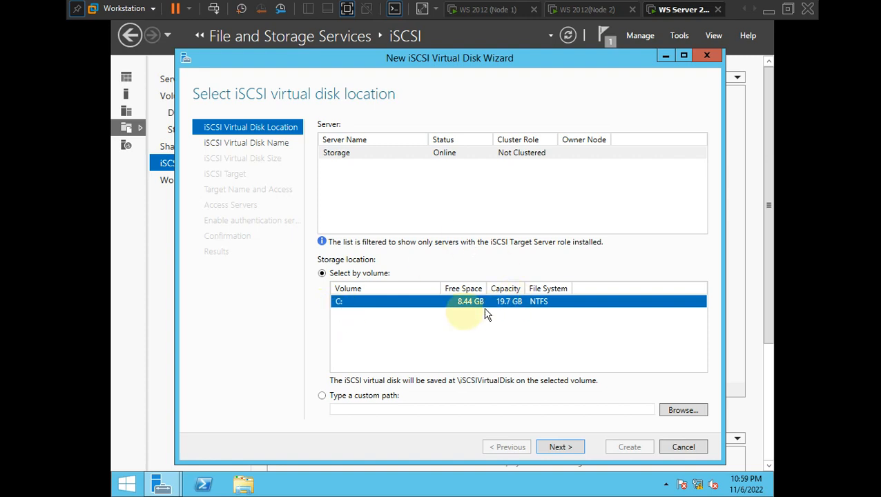
pyautogui.click(368, 323)
pyautogui.moveTo(345, 308); pyautogui.dragTo(352, 308)
pyautogui.click(560, 448)
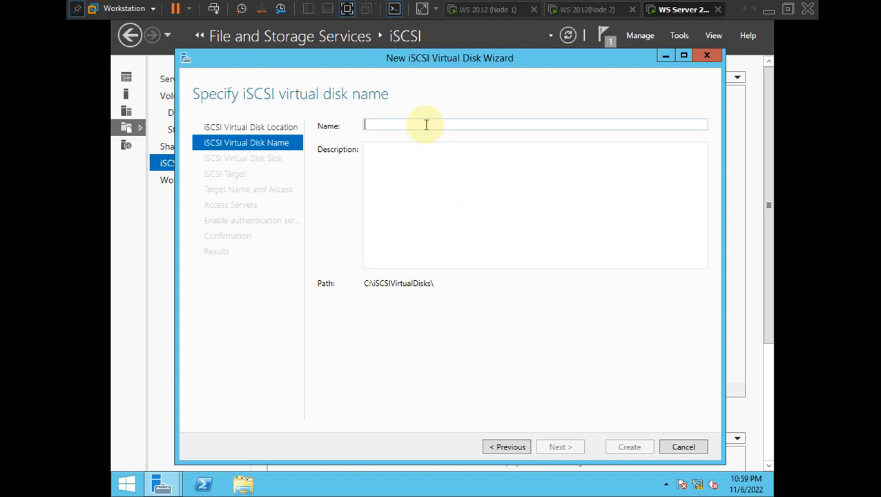
# - Name the virtual disk Disk1 (C:\iSCSIVirtualDisks\Disk1.vhdx) and continue to sizing
pyautogui.write('Disk')
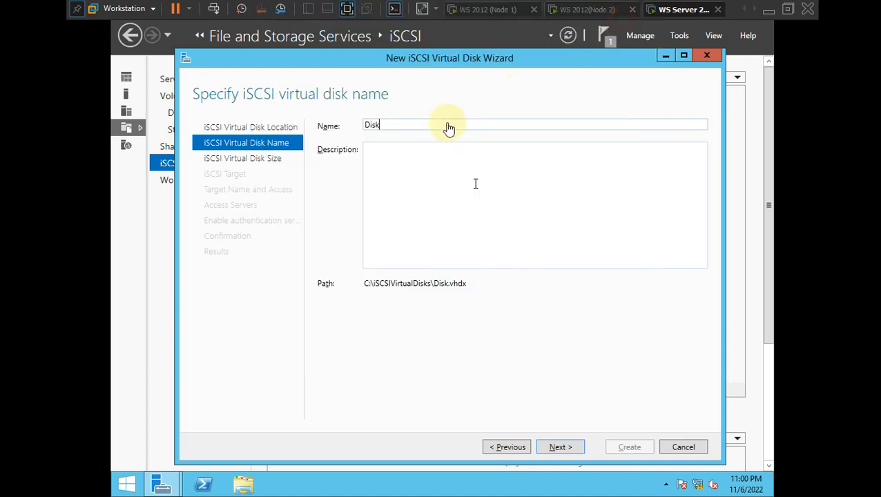
pyautogui.click(448, 124)
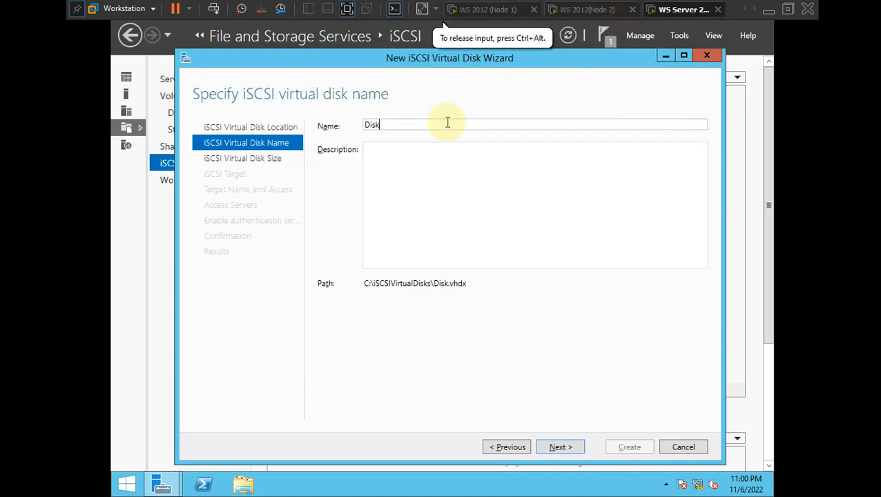
pyautogui.write('1')
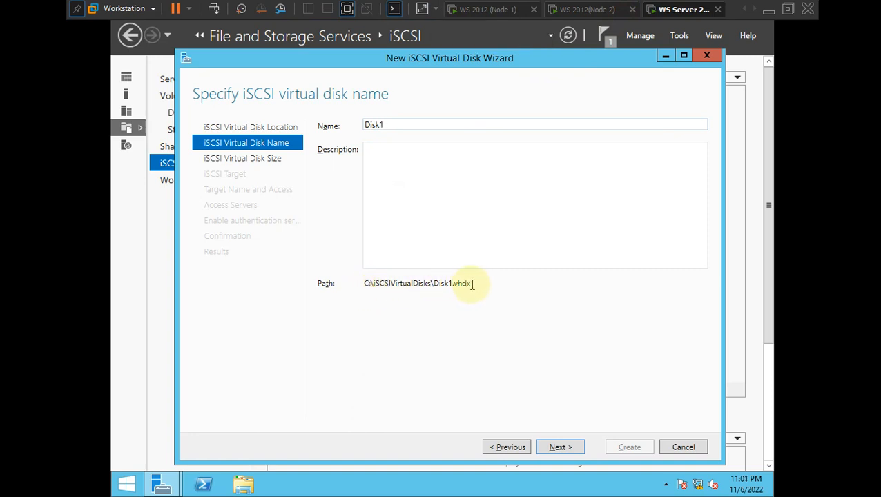
pyautogui.click(560, 447)
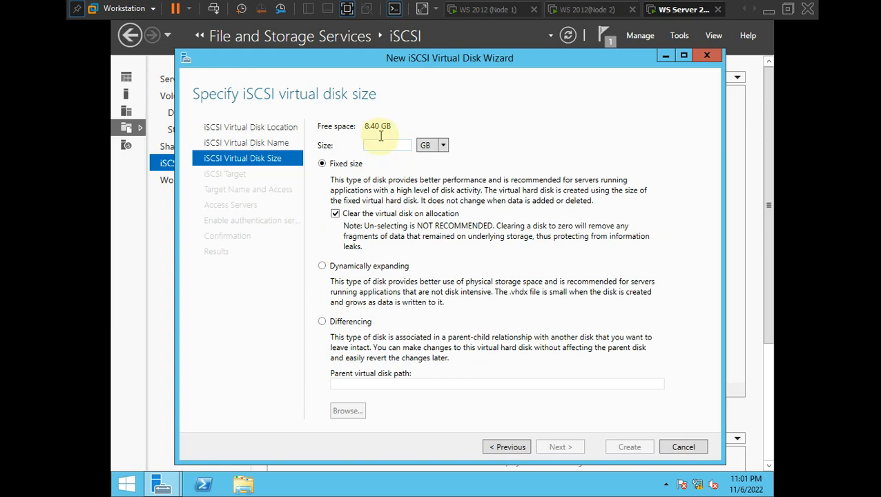
# - Make Disk1 a fixed-size 1 GB disk and continue to target assignment
pyautogui.write('1')
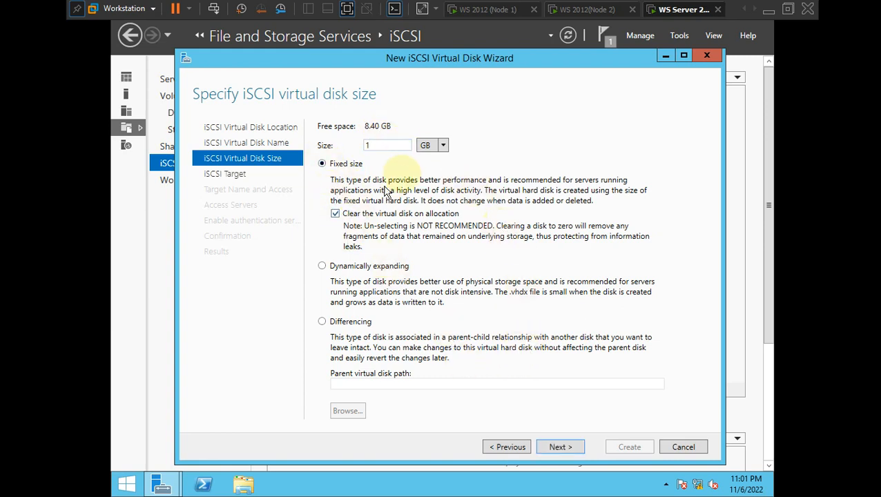
pyautogui.click(444, 148)
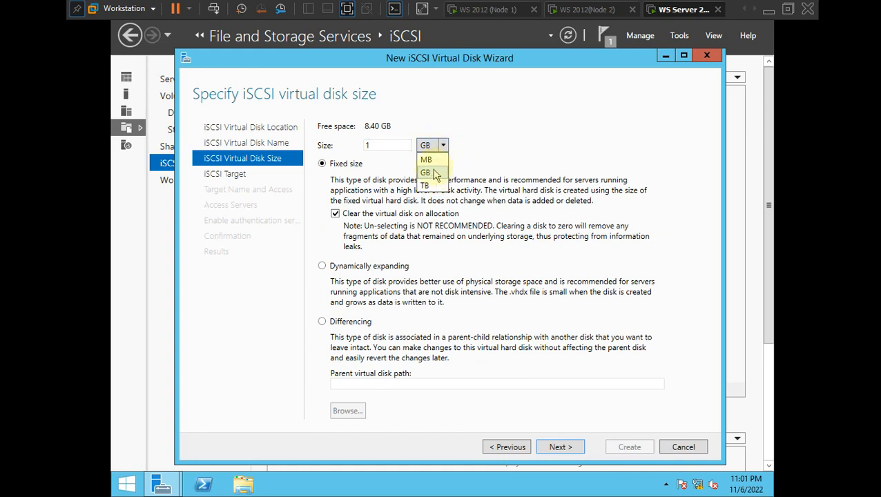
pyautogui.click(433, 174)
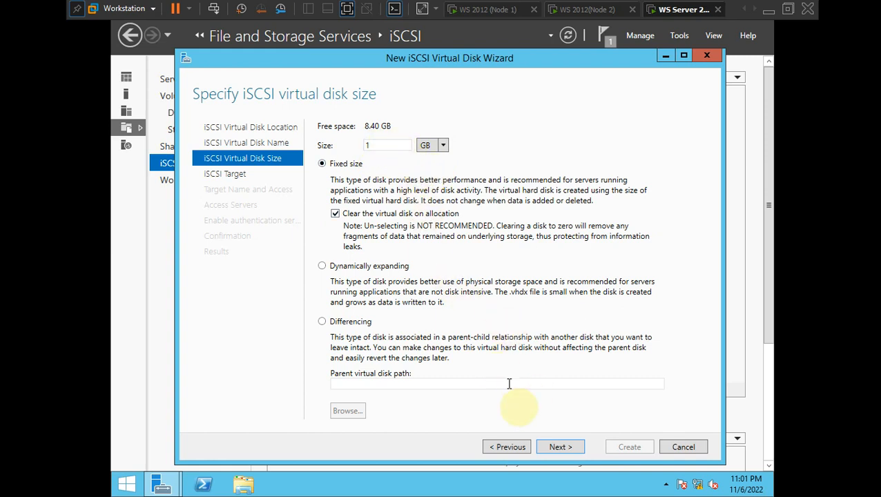
pyautogui.click(561, 448)
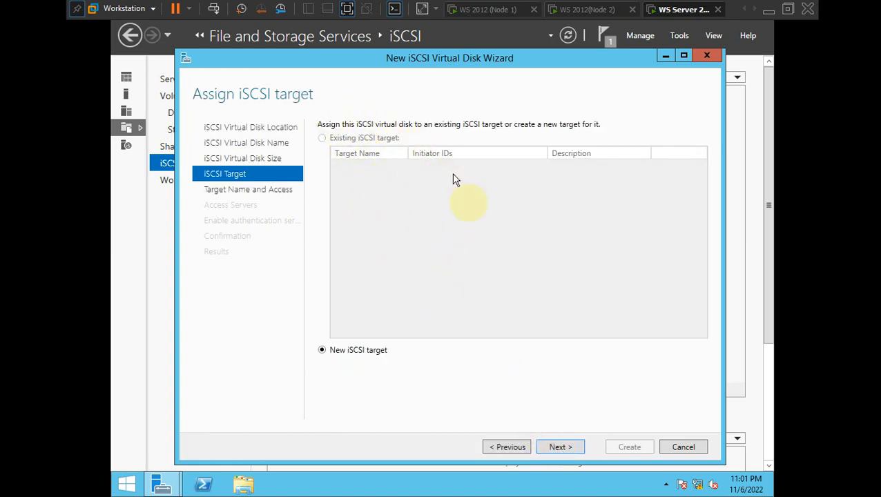
# - Create a new iSCSI target named Target1 and continue to the access servers step
pyautogui.click(559, 447)
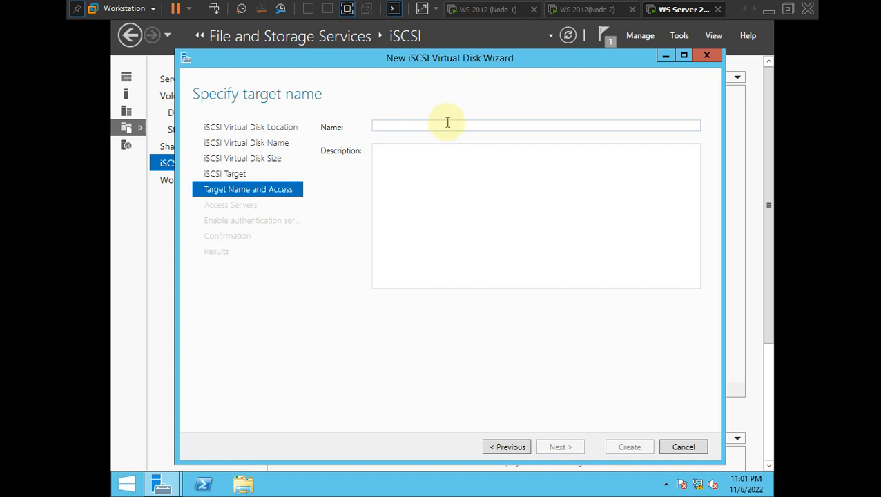
pyautogui.write('Target1')
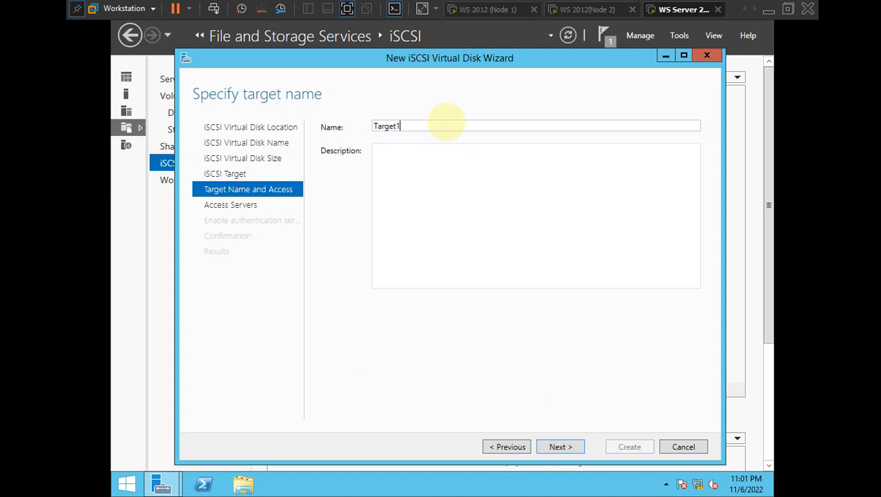
pyautogui.click(395, 148)
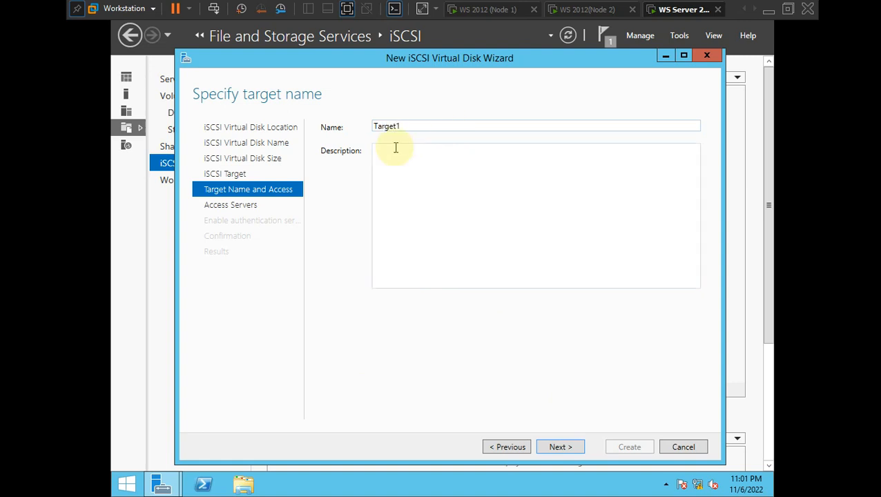
pyautogui.hotkey('ctrl', 'alt')
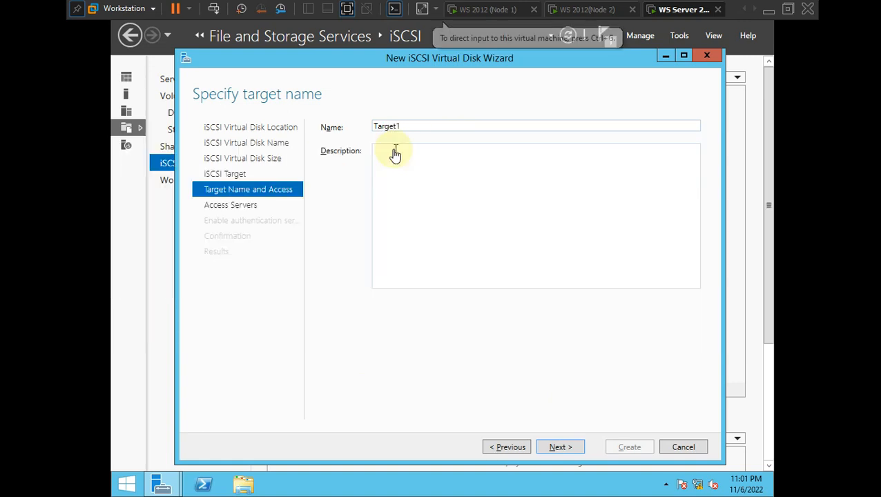
pyautogui.hotkey('alt', 'Tab')
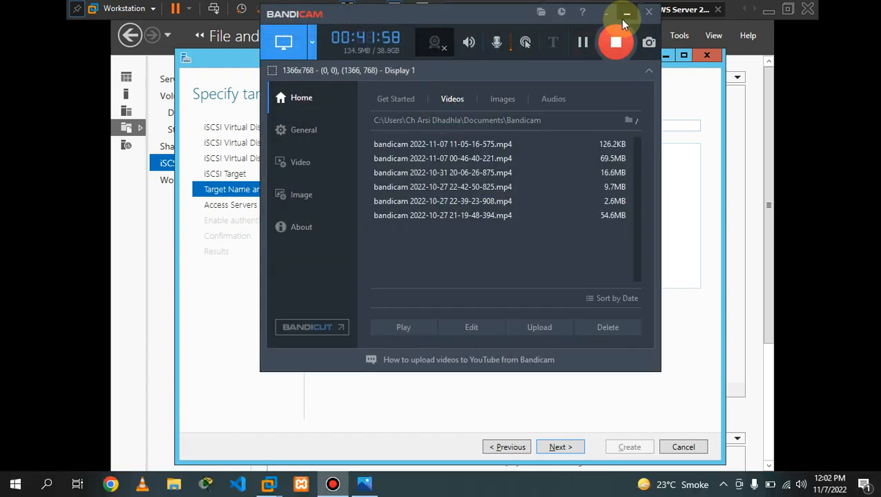
pyautogui.click(625, 13)
pyautogui.click(436, 381)
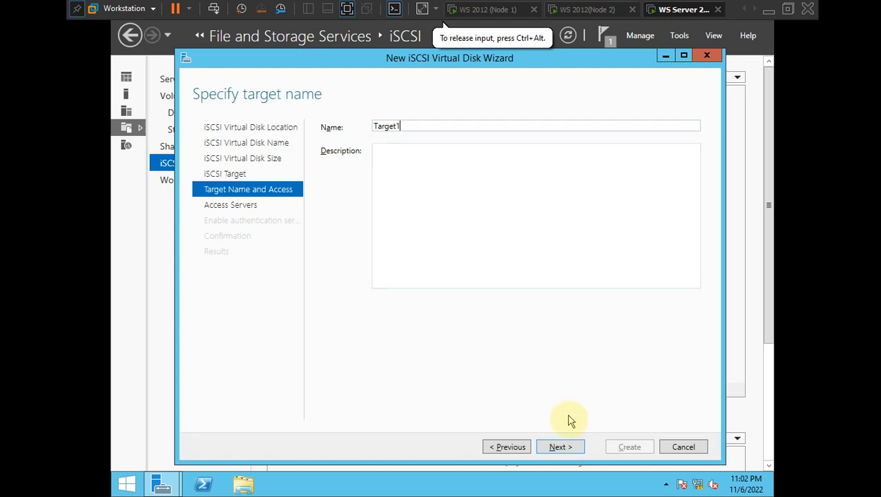
pyautogui.click(560, 447)
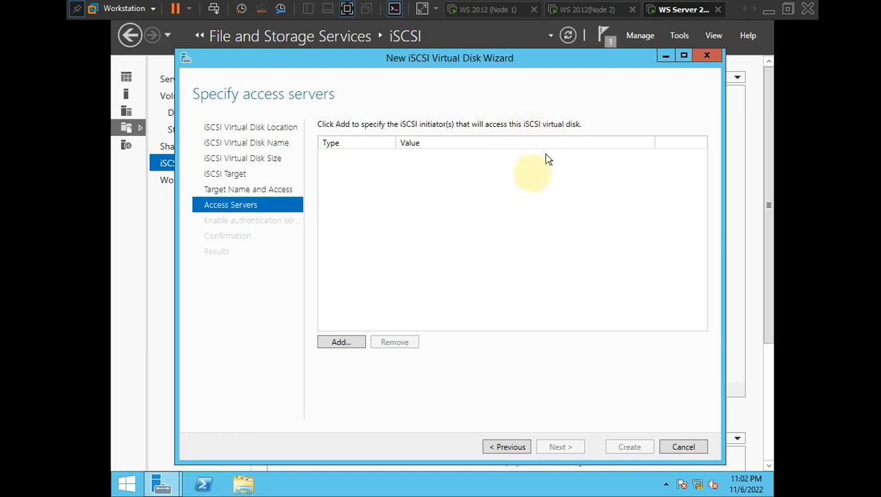
# - Leave the VM and bring up the failover.png lab diagram in Photos
pyautogui.hotkey('ctrl', 'alt')
pyautogui.hotkey('alt', 'Tab')
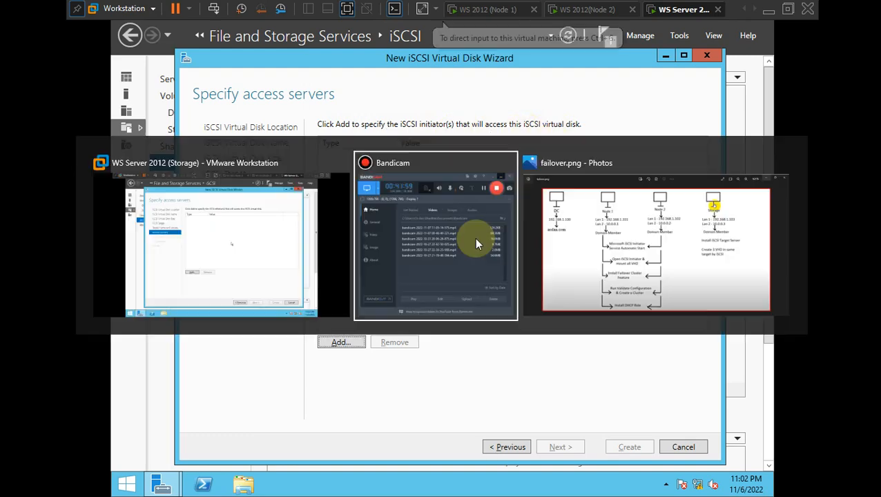
pyautogui.hotkey('alt', 'Tab')
pyautogui.hotkey('alt', 'Tab')
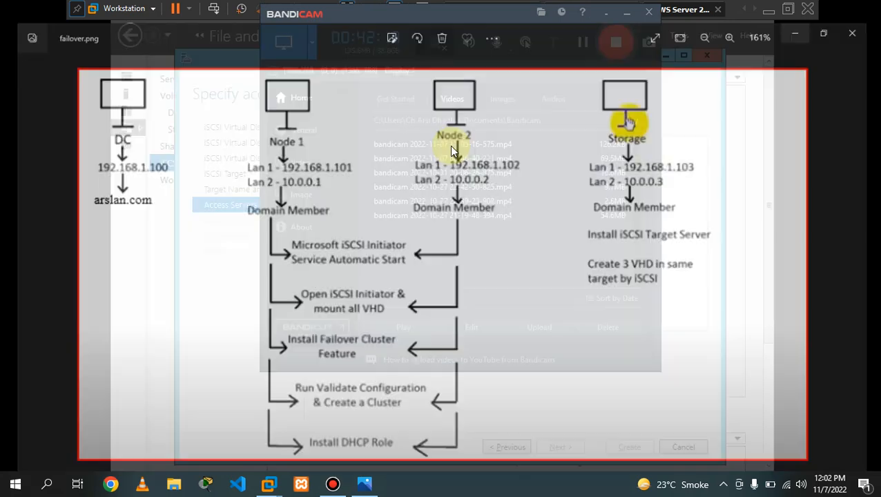
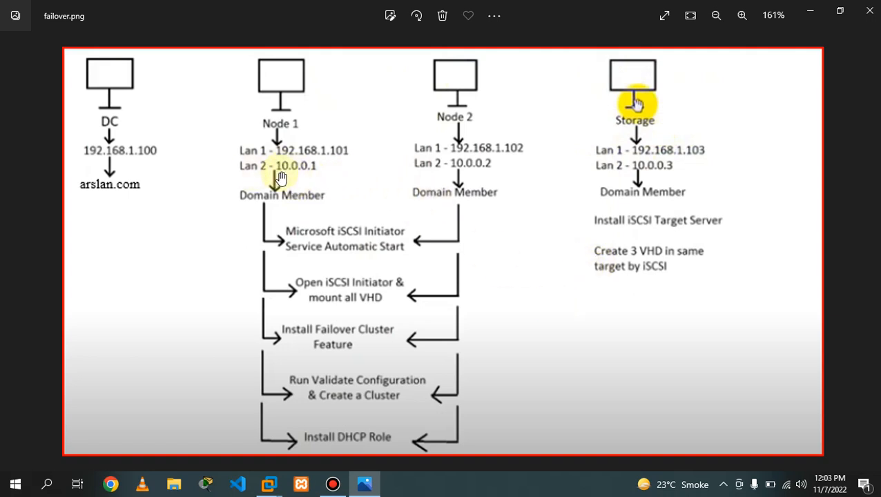
# - Leave the failover.png diagram and go back to the Storage VM's disk wizard
pyautogui.hotkey('alt', 'Tab')
pyautogui.hotkey('alt', 'Tab')
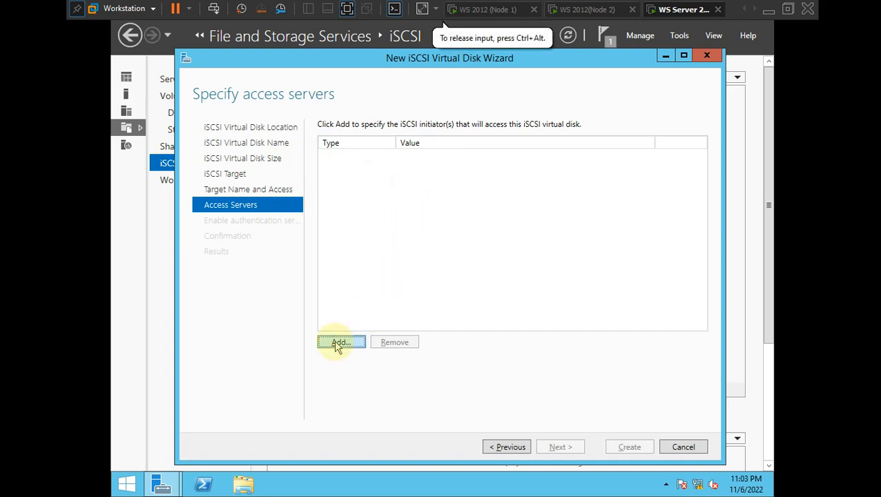
# - Add initiator IP address 10.0.0.1 as an access server for the disk
pyautogui.click(338, 343)
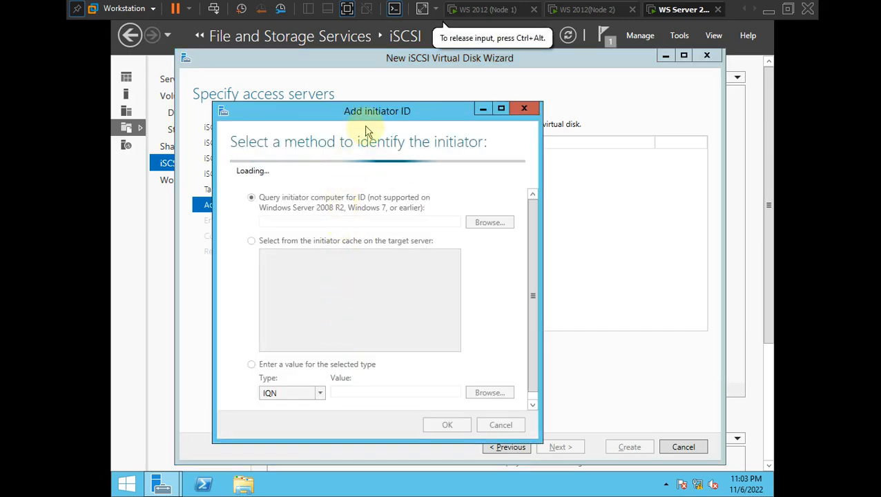
pyautogui.moveTo(377, 109); pyautogui.dragTo(410, 95)
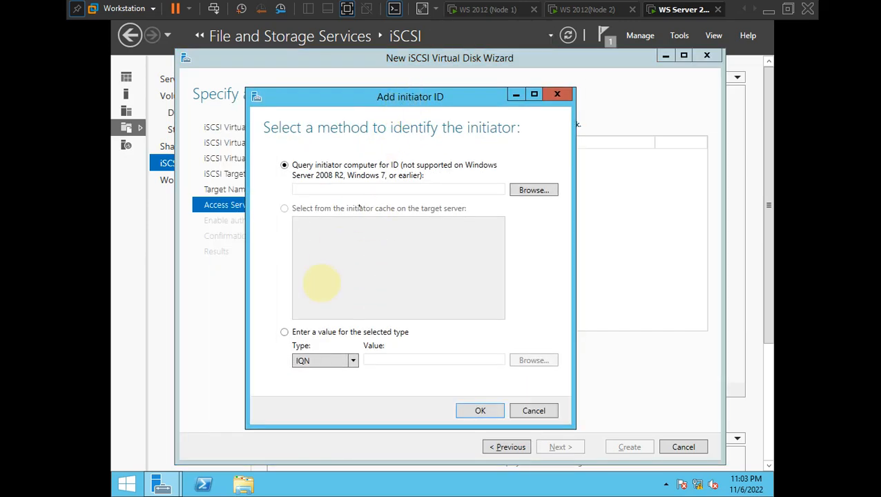
pyautogui.click(352, 362)
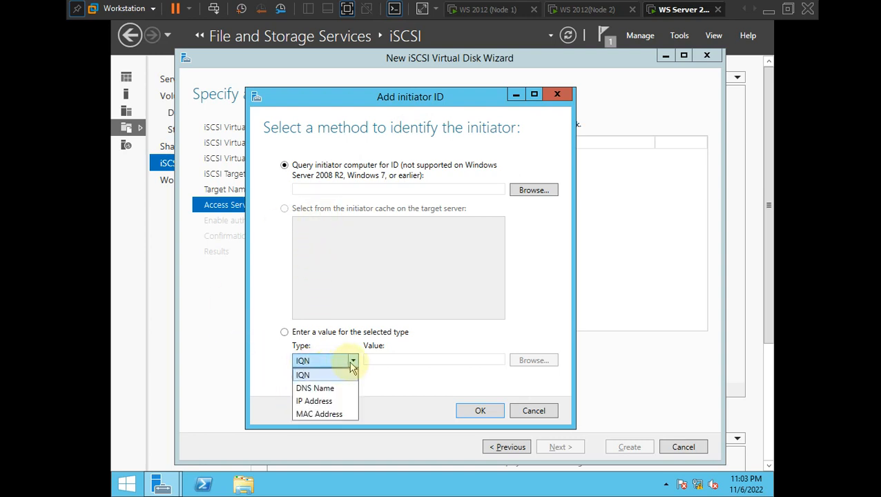
pyautogui.click(328, 401)
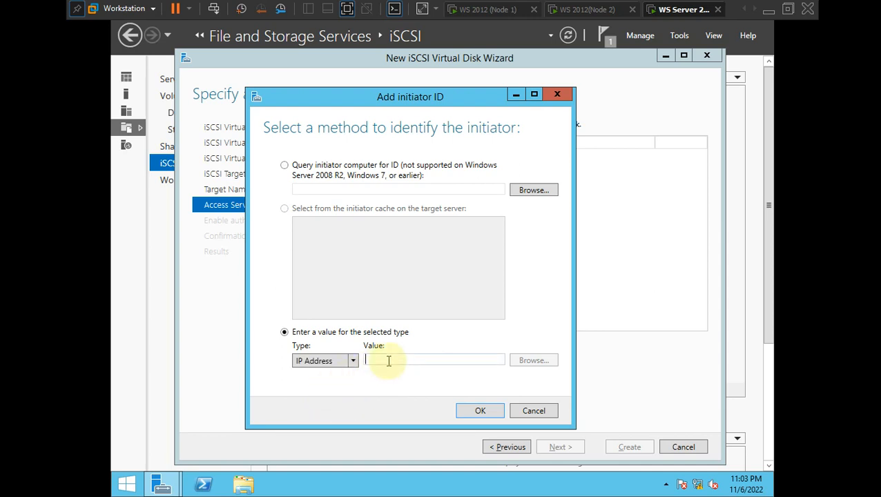
pyautogui.write('10.0.0')
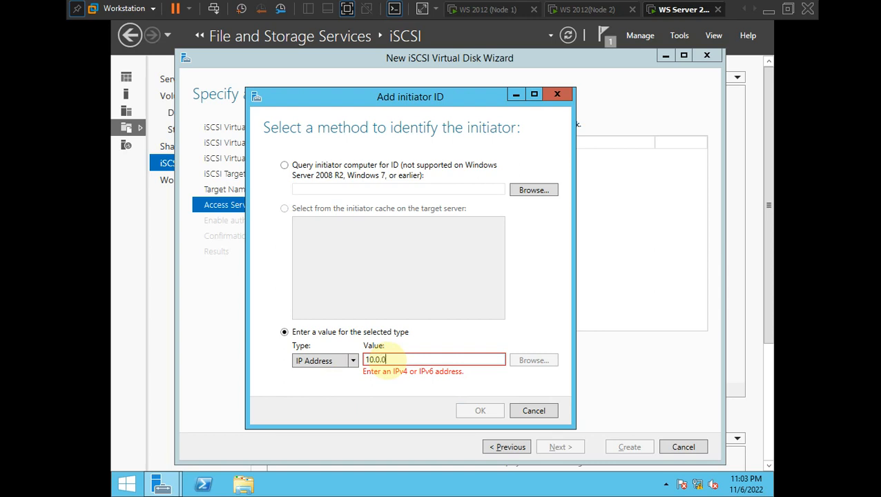
pyautogui.write('.1')
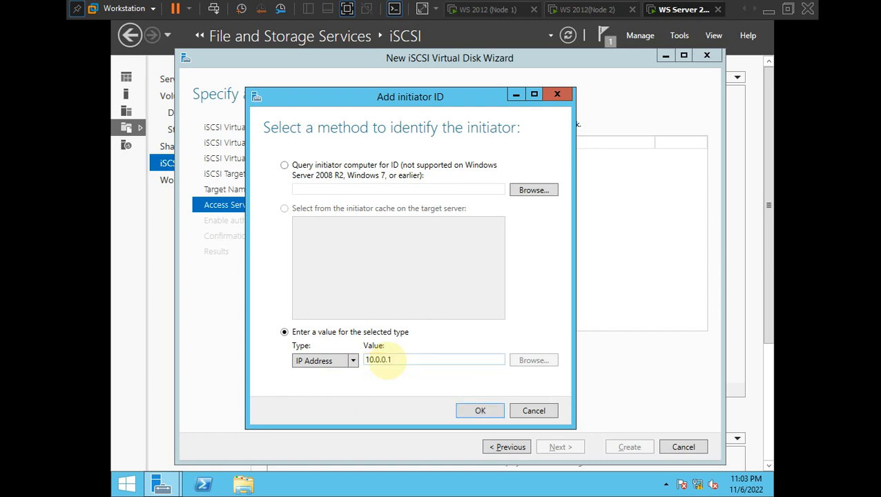
pyautogui.click(479, 412)
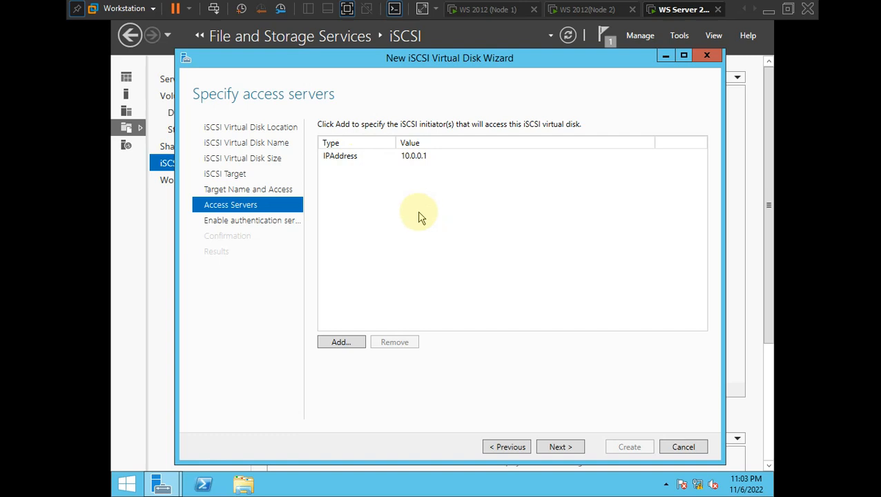
# - Add initiator IP address 10.0.0.2 as a second access server
pyautogui.click(343, 343)
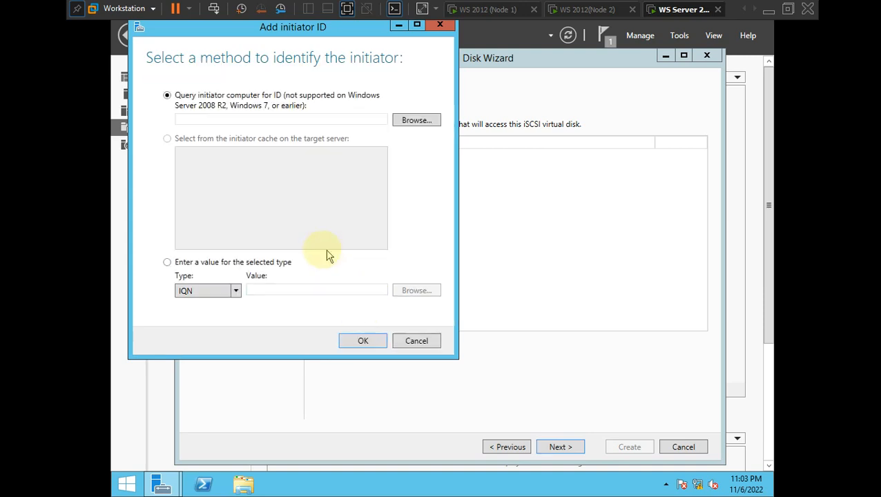
pyautogui.click(222, 295)
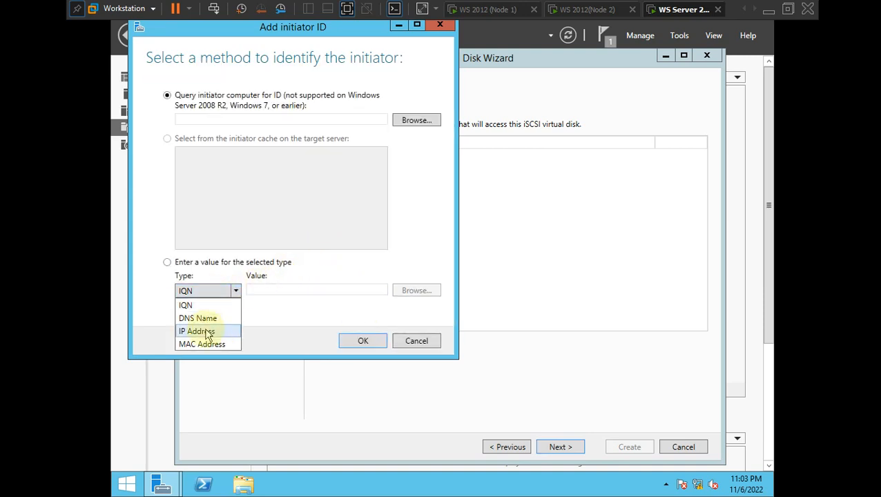
pyautogui.click(201, 332)
pyautogui.click(288, 289)
pyautogui.write('10.0.0')
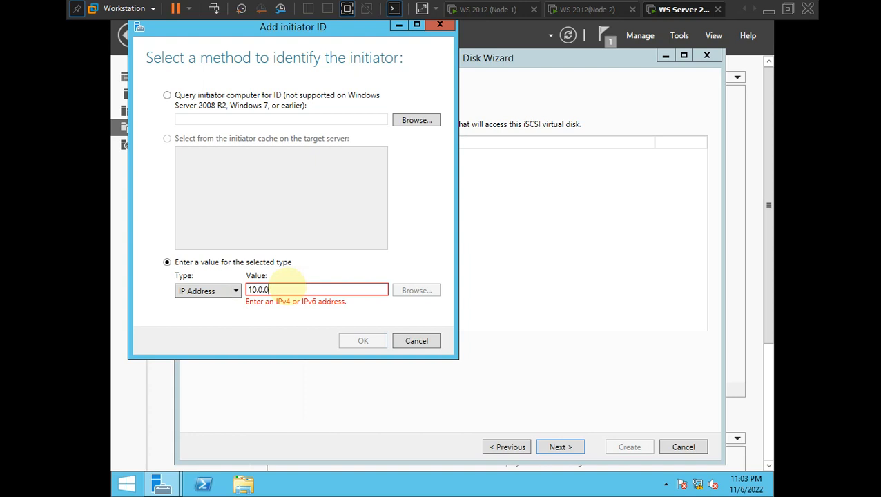
pyautogui.write('.2')
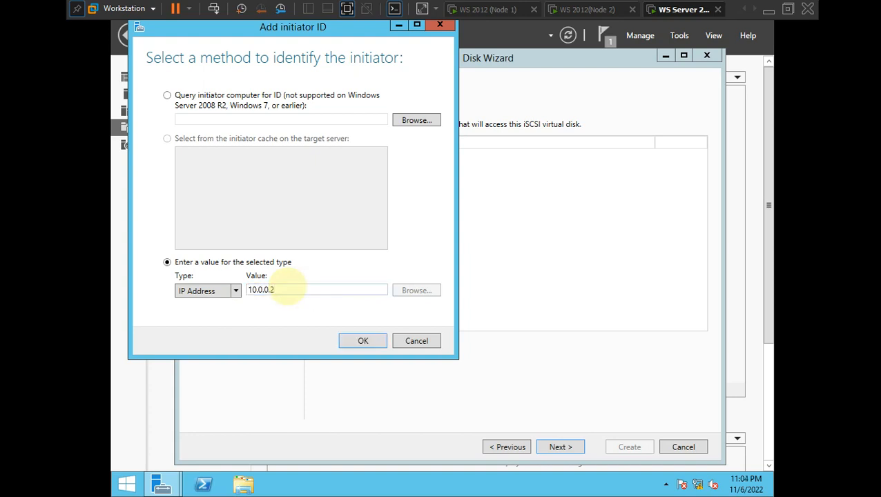
pyautogui.click(369, 344)
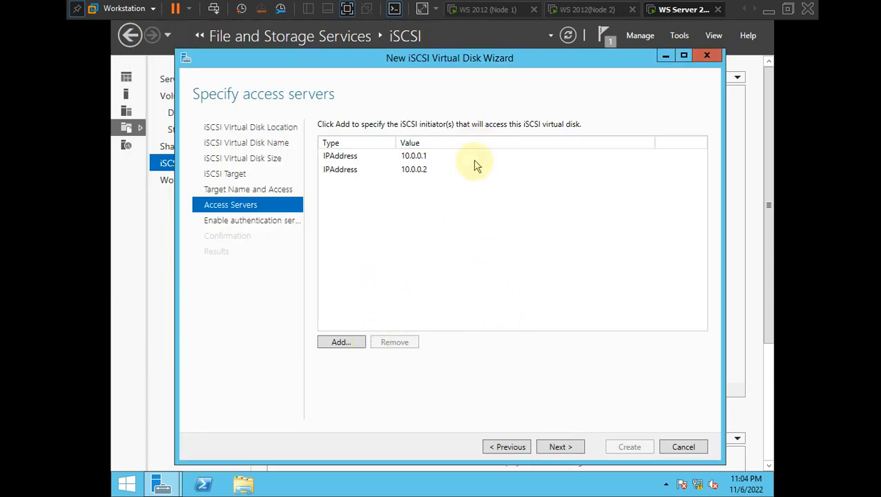
# - Check the node addresses on the network diagram, then return to the VM's wizard
pyautogui.hotkey('ctrl', 'alt')
pyautogui.hotkey('alt', 'Tab')
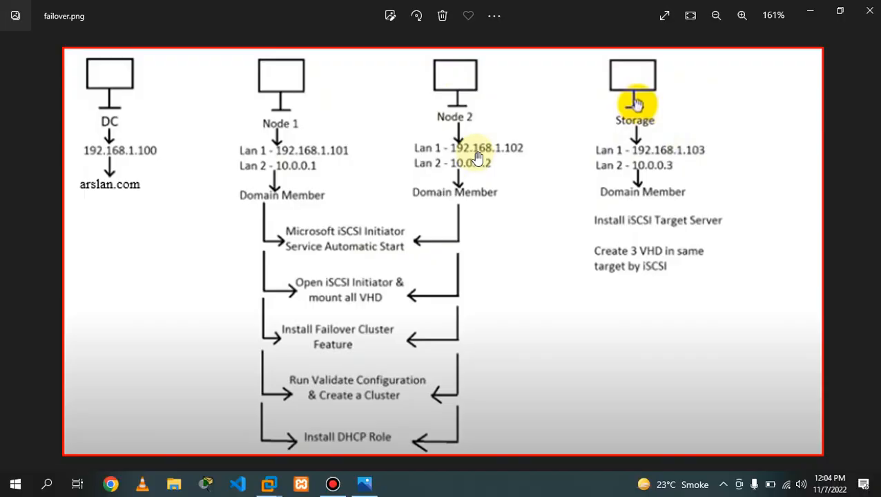
pyautogui.hotkey('alt', 'Tab')
pyautogui.hotkey('alt', 'Tab')
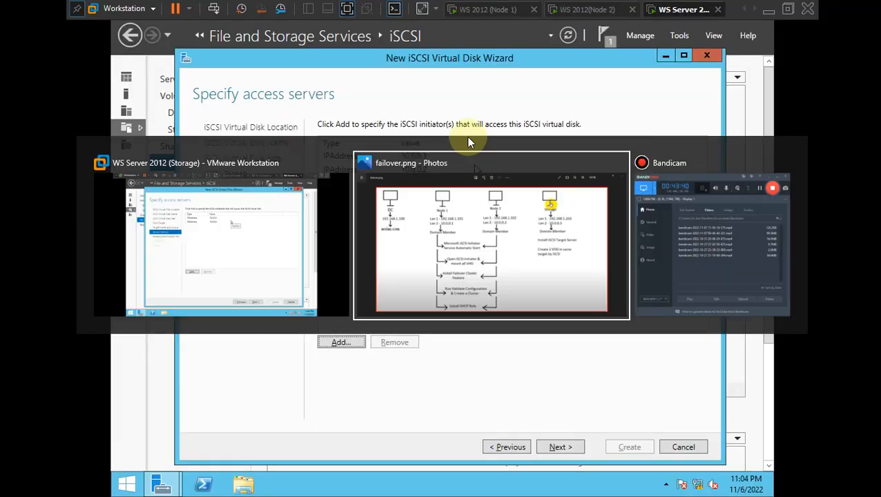
pyautogui.hotkey('alt', 'Tab')
pyautogui.hotkey('alt', 'Tab')
pyautogui.hotkey('alt', 'Tab')
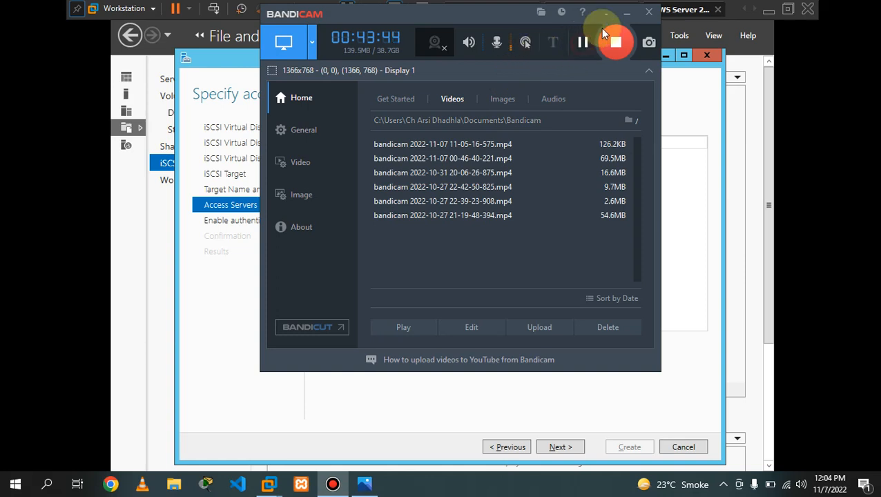
pyautogui.click(627, 14)
pyautogui.click(427, 211)
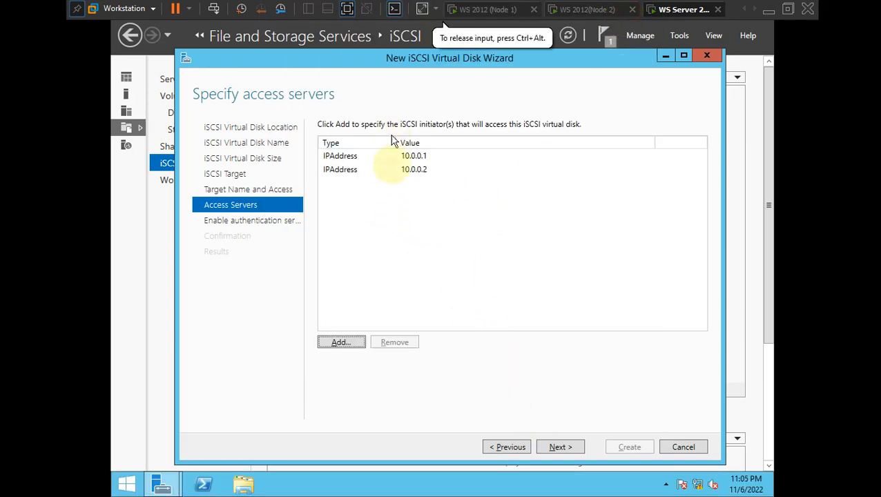
# - Leave CHAP off, create Disk1 on target1, and close the finished wizard
pyautogui.click(559, 449)
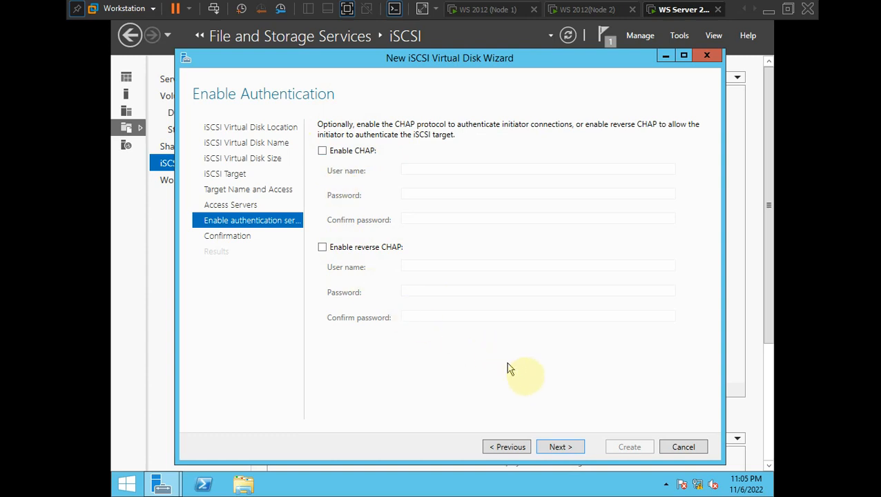
pyautogui.click(565, 447)
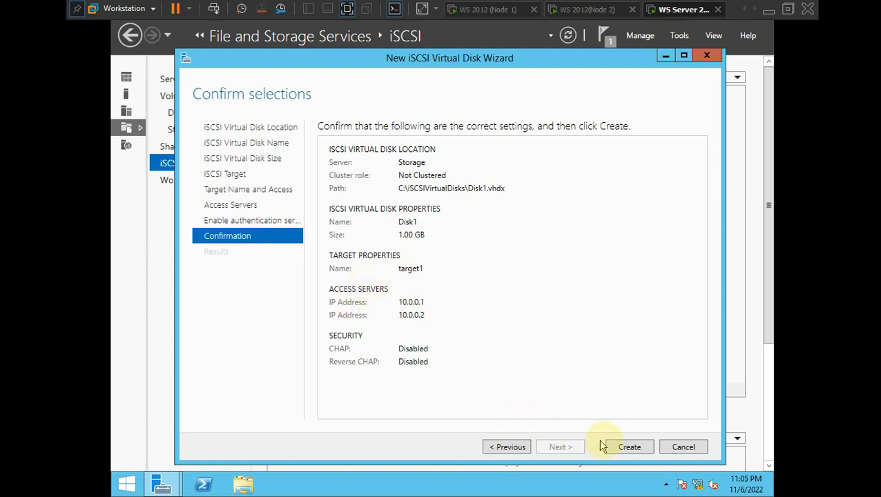
pyautogui.click(624, 447)
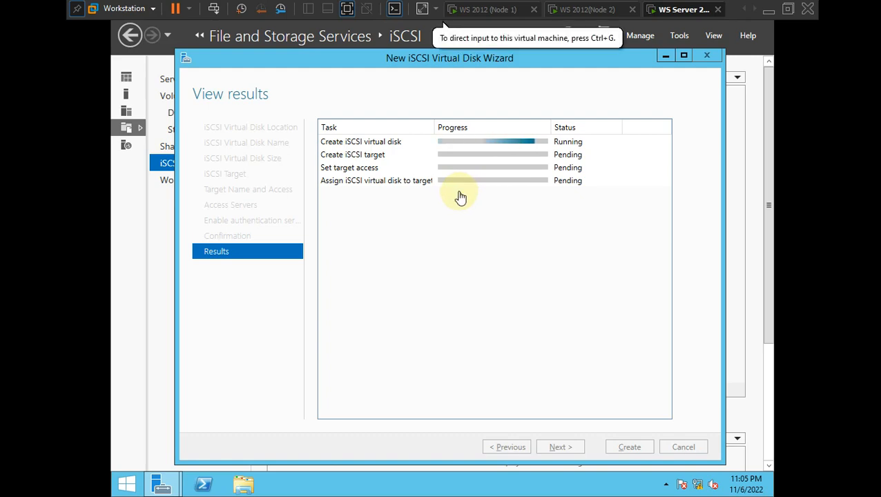
pyautogui.hotkey('alt', 'Tab')
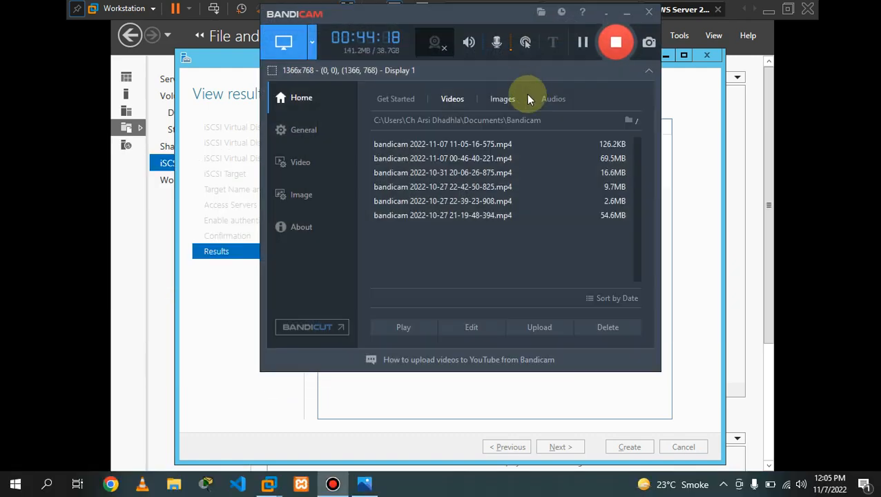
pyautogui.click(626, 13)
pyautogui.click(481, 263)
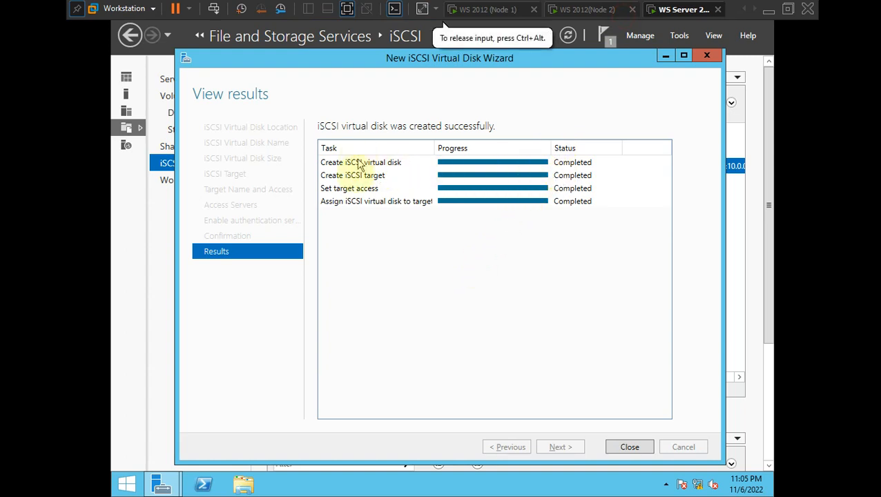
pyautogui.click(629, 446)
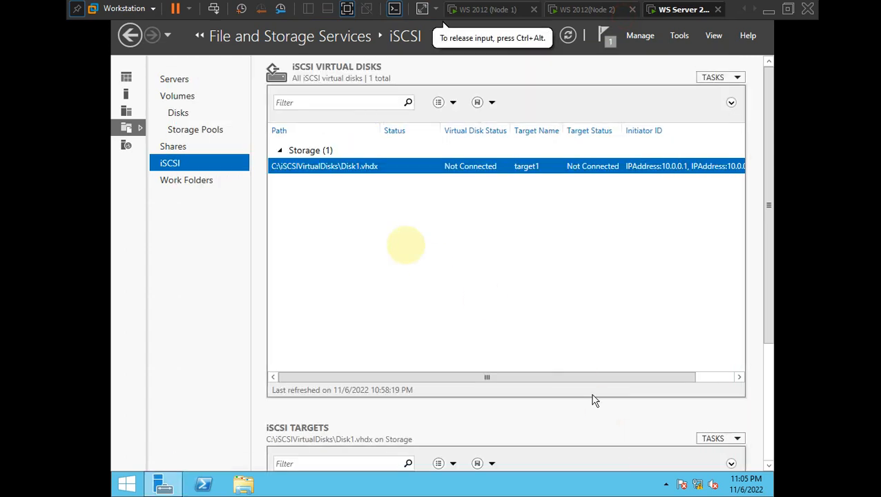
# - Refresh the iSCSI virtual disk list and launch New iSCSI Virtual Disk from its context menu
pyautogui.rightClick(436, 188)
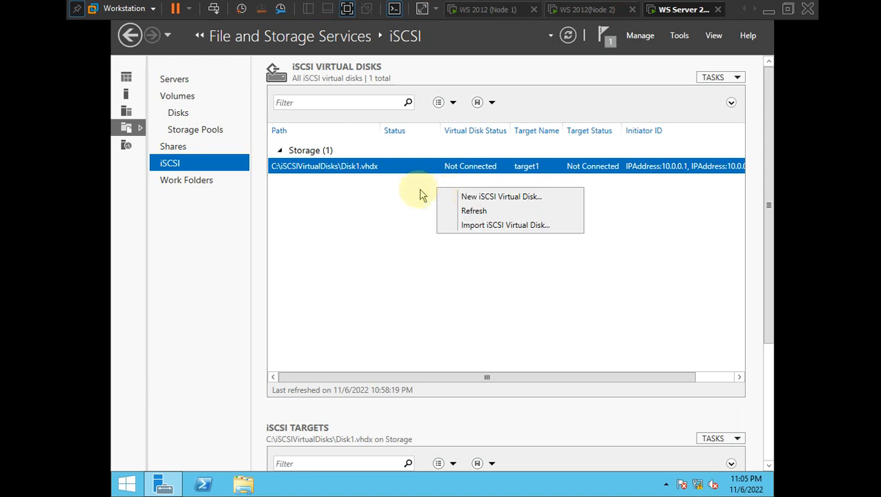
pyautogui.click(395, 196)
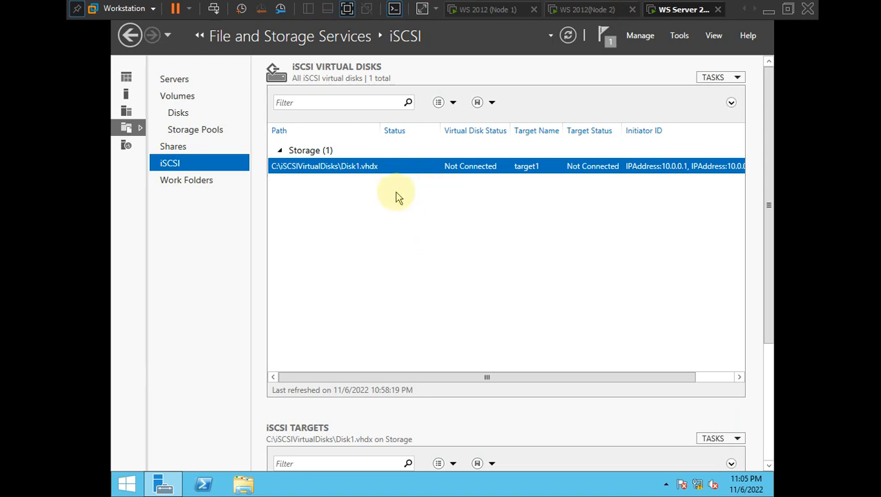
pyautogui.rightClick(470, 207)
pyautogui.click(502, 231)
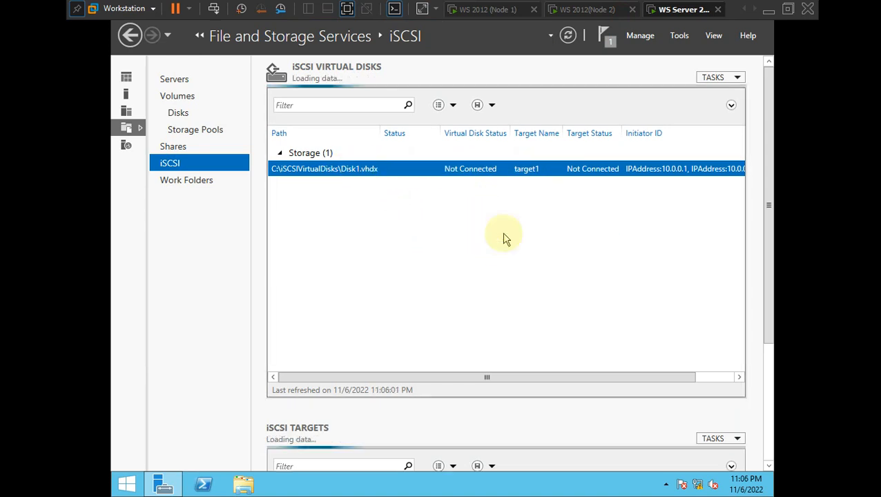
pyautogui.rightClick(435, 211)
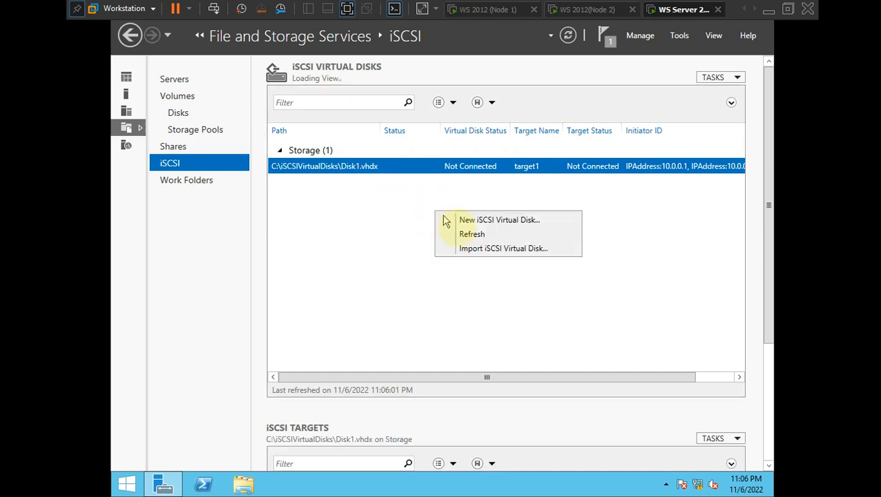
pyautogui.click(376, 224)
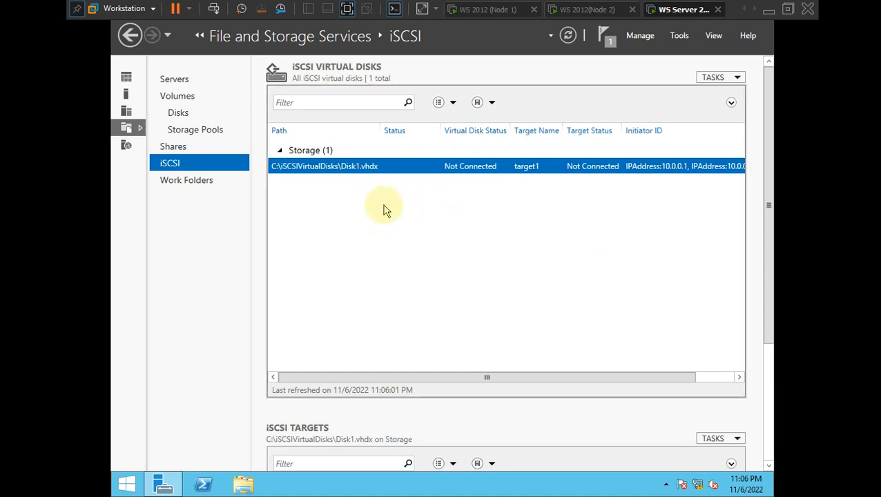
pyautogui.rightClick(538, 217)
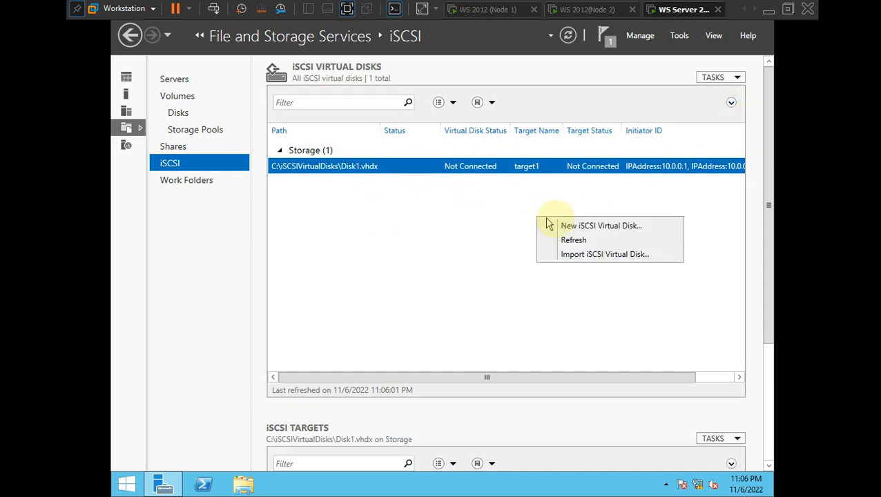
pyautogui.click(566, 228)
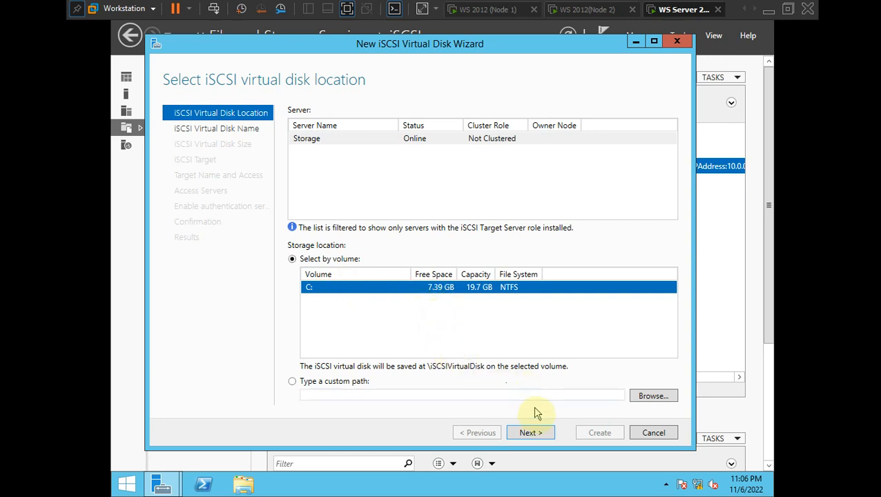
# - Keep volume C:, name the disk Disk2, size it 1 GB, and assign it to target1
pyautogui.click(530, 432)
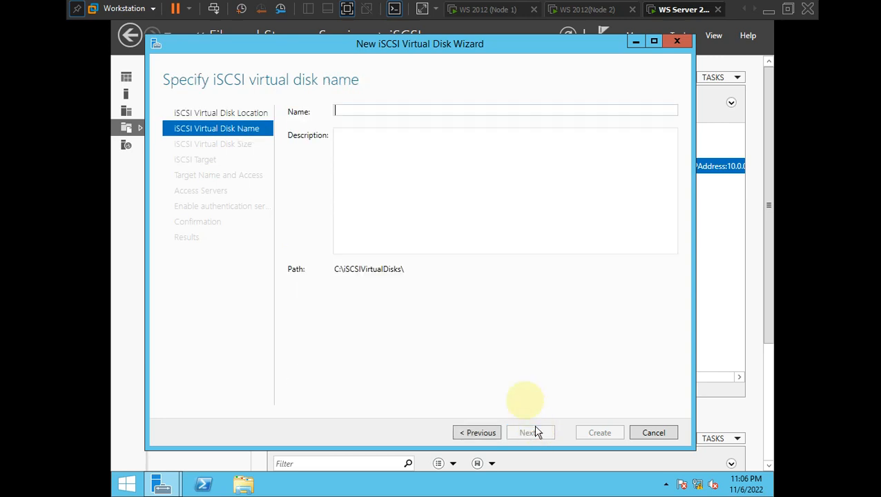
pyautogui.write('Disk')
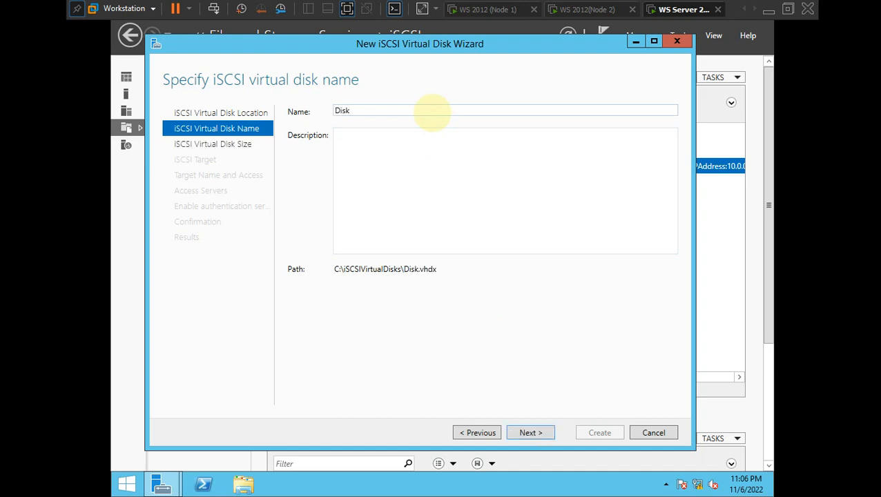
pyautogui.write('2')
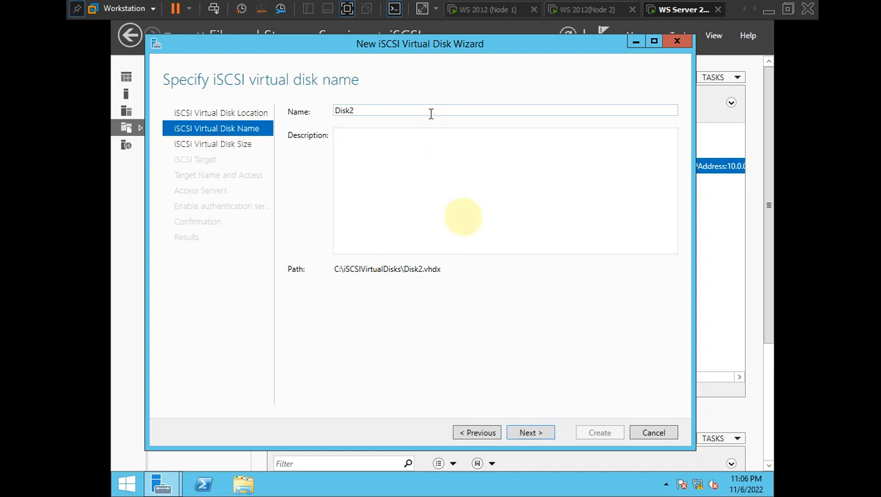
pyautogui.click(528, 433)
pyautogui.write('1')
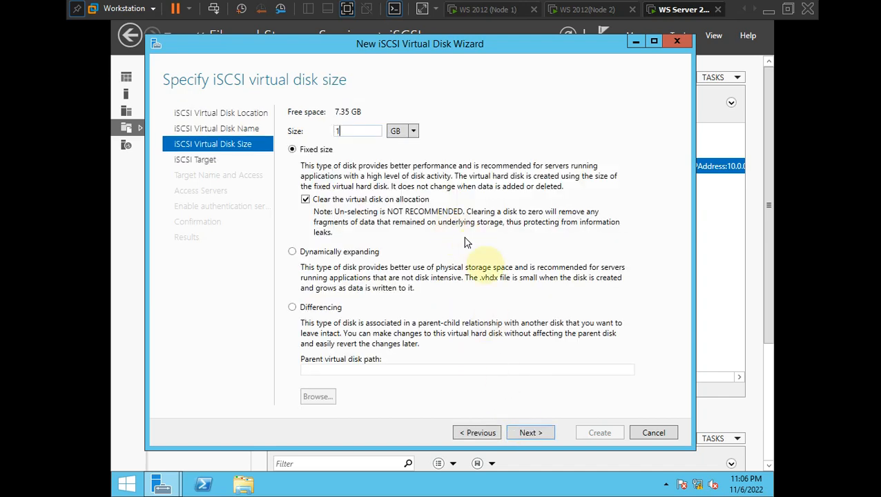
pyautogui.click(539, 438)
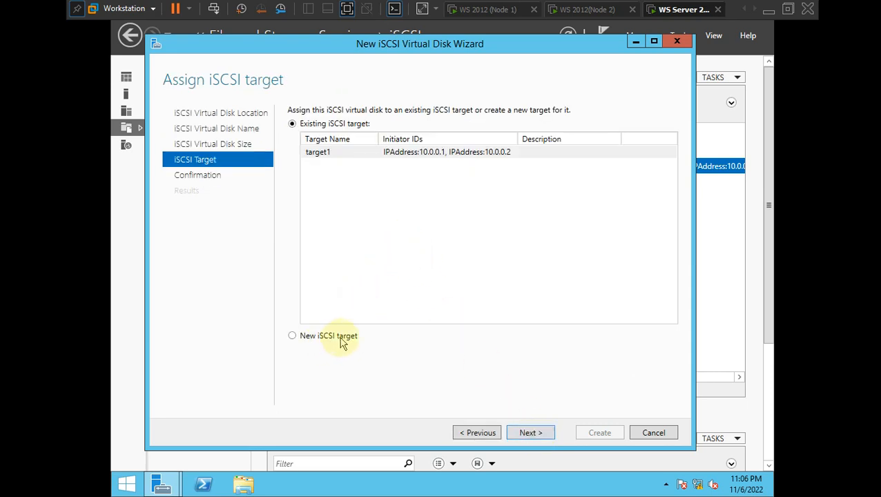
pyautogui.click(388, 155)
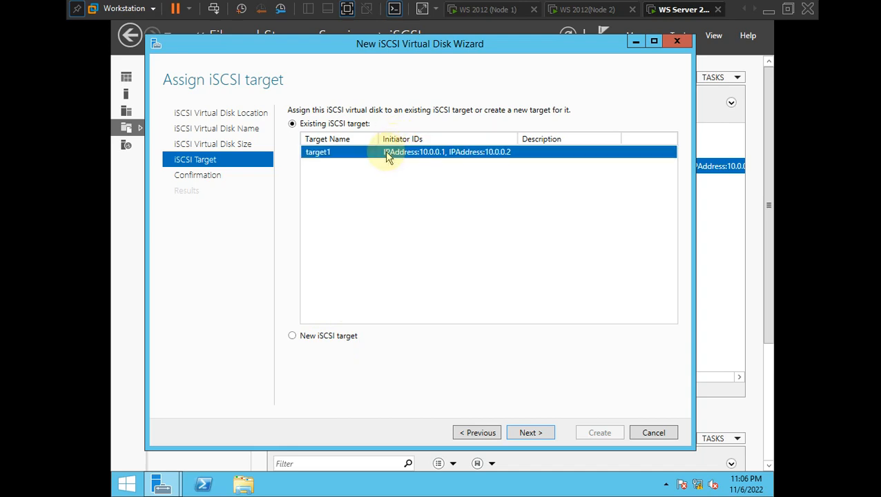
pyautogui.click(529, 434)
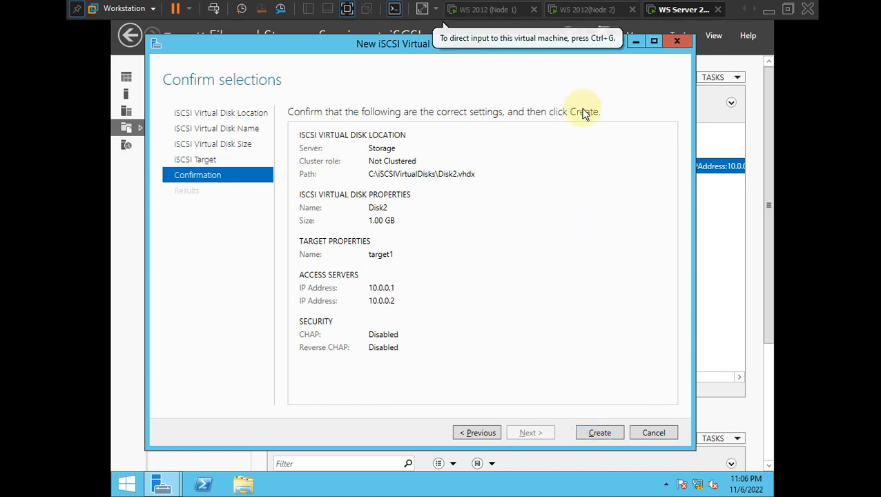
# - Create Disk2 on target1 and close the wizard once both tasks complete
pyautogui.hotkey('alt', 'Tab')
pyautogui.click(576, 44)
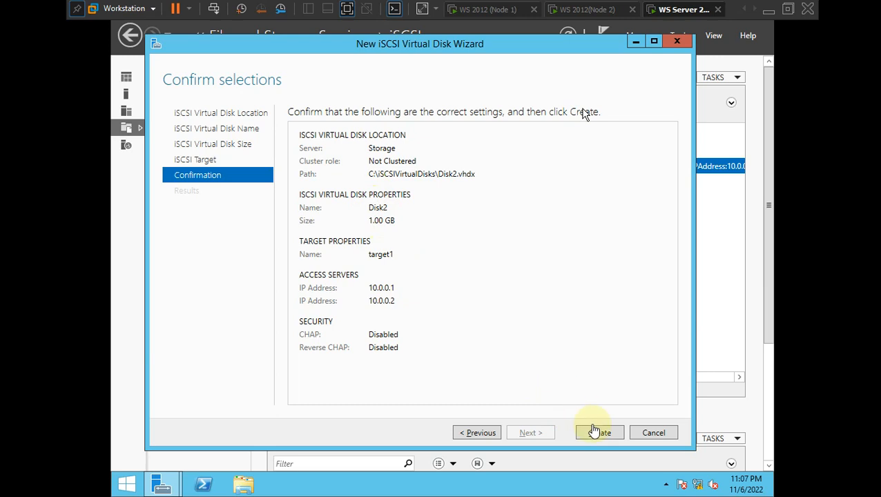
pyautogui.click(593, 430)
pyautogui.click(598, 432)
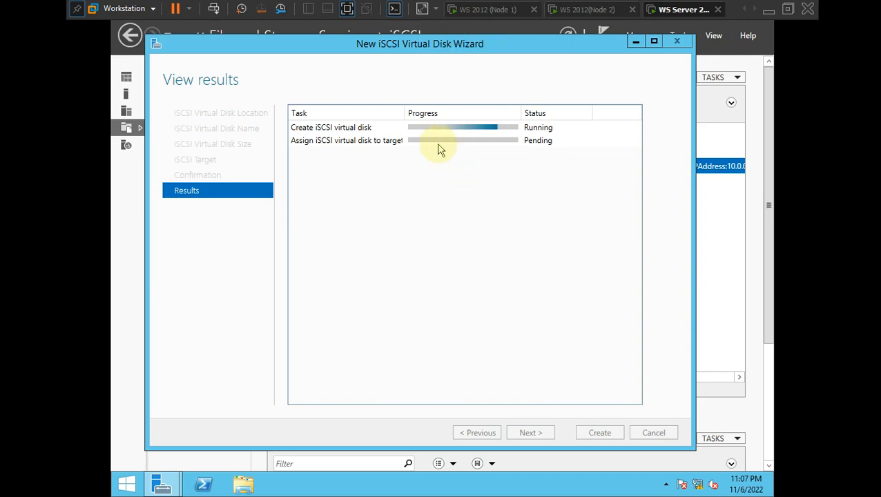
pyautogui.hotkey('ctrl', 'alt')
pyautogui.hotkey('alt', 'Tab')
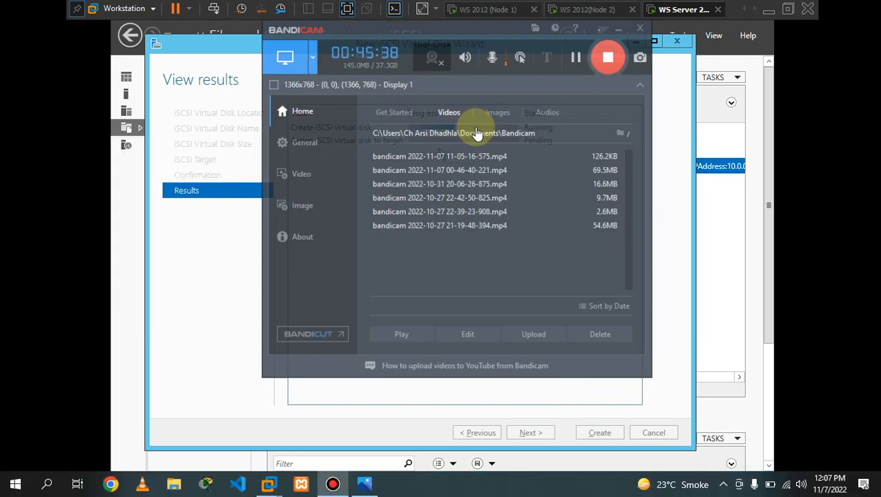
pyautogui.click(582, 42)
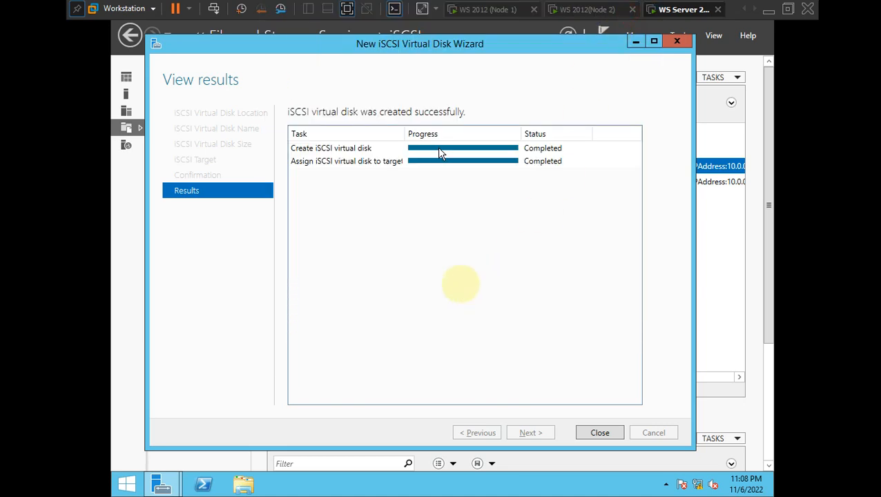
pyautogui.click(439, 151)
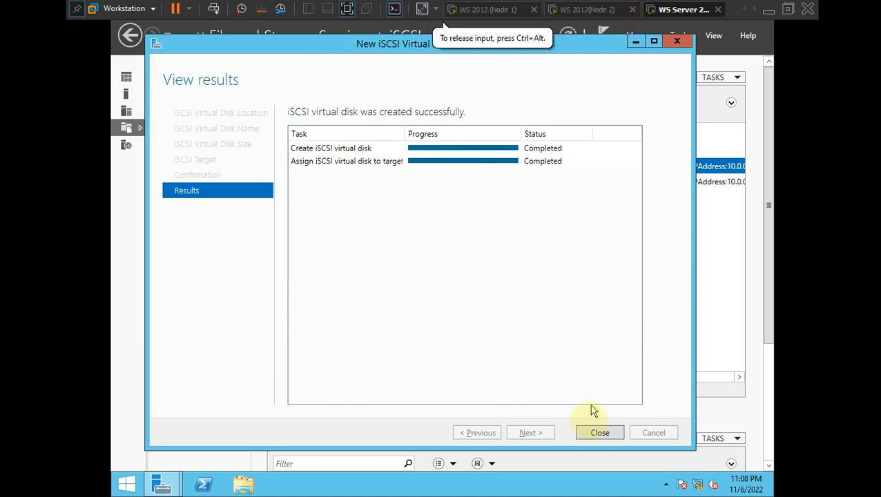
pyautogui.click(599, 434)
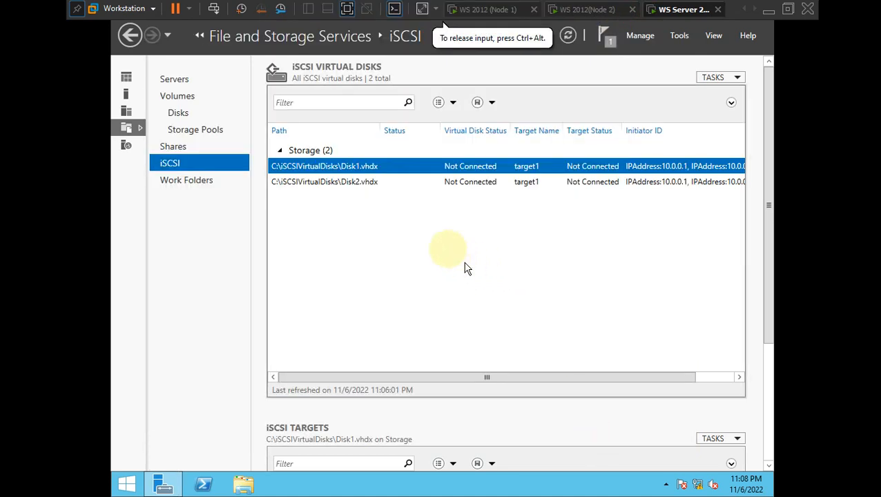
# - Start a new iSCSI virtual disk on C: named Disk3 with a 1 GB size
pyautogui.rightClick(511, 230)
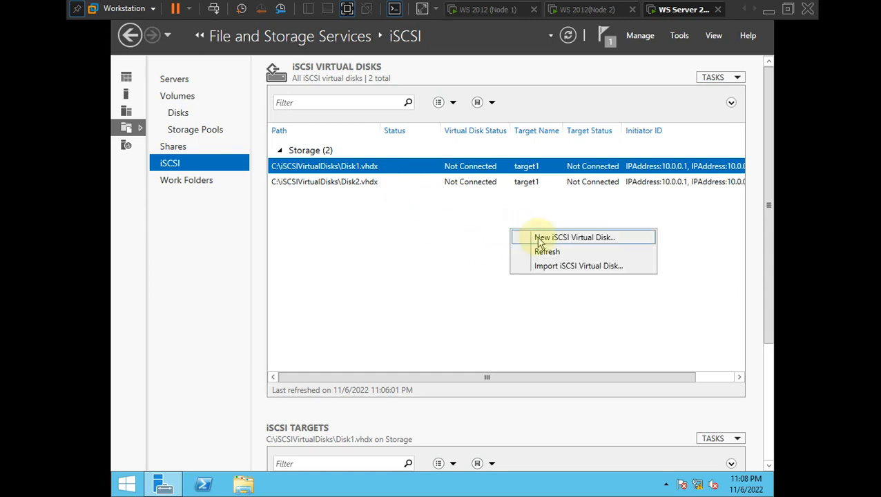
pyautogui.click(540, 238)
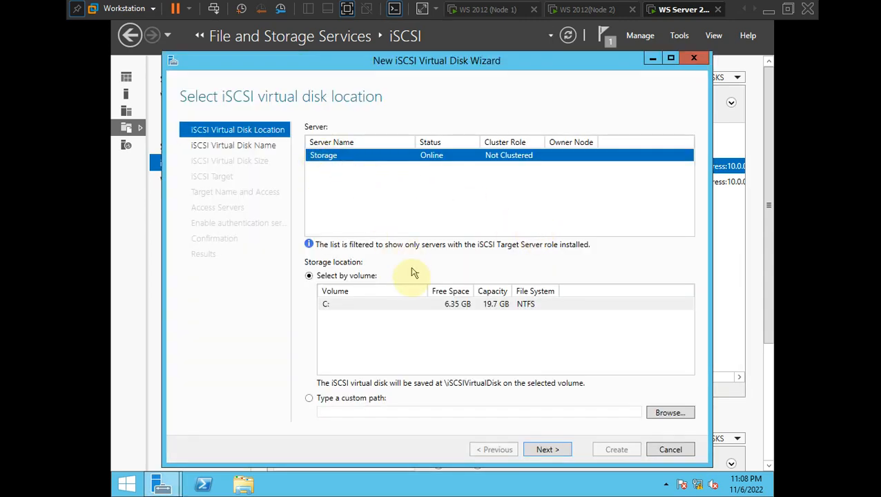
pyautogui.click(386, 306)
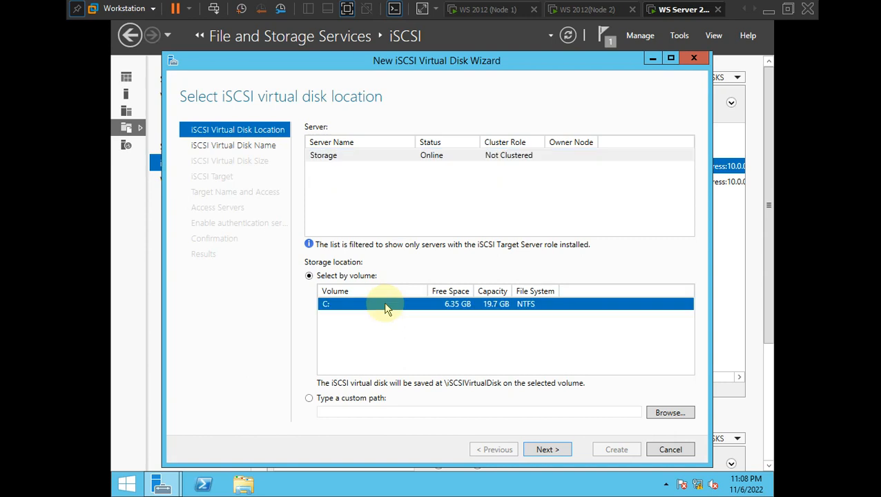
pyautogui.click(547, 450)
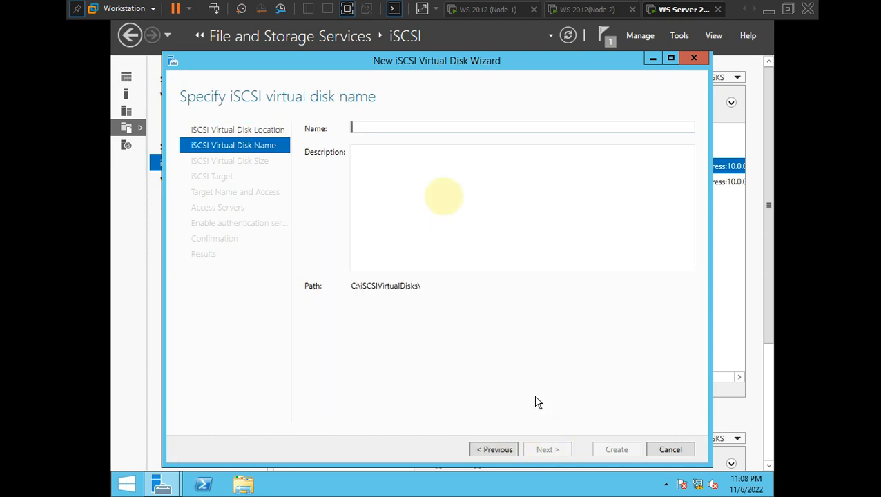
pyautogui.write('Dis')
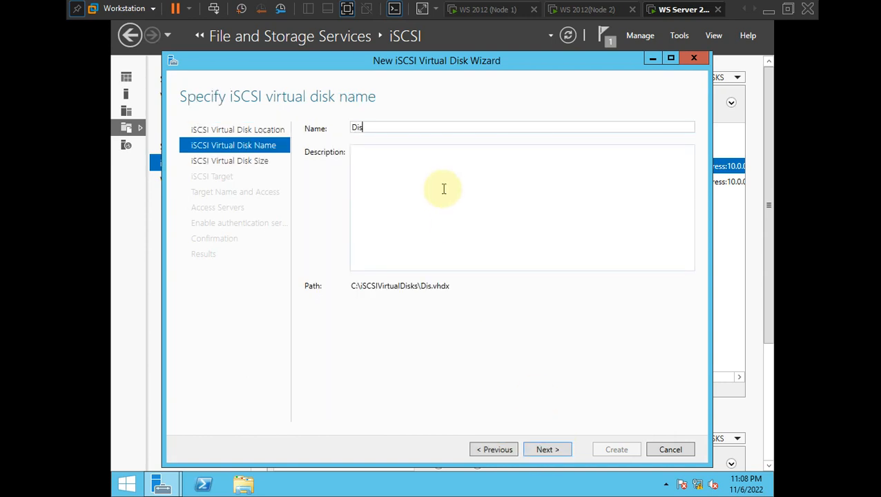
pyautogui.write('k3')
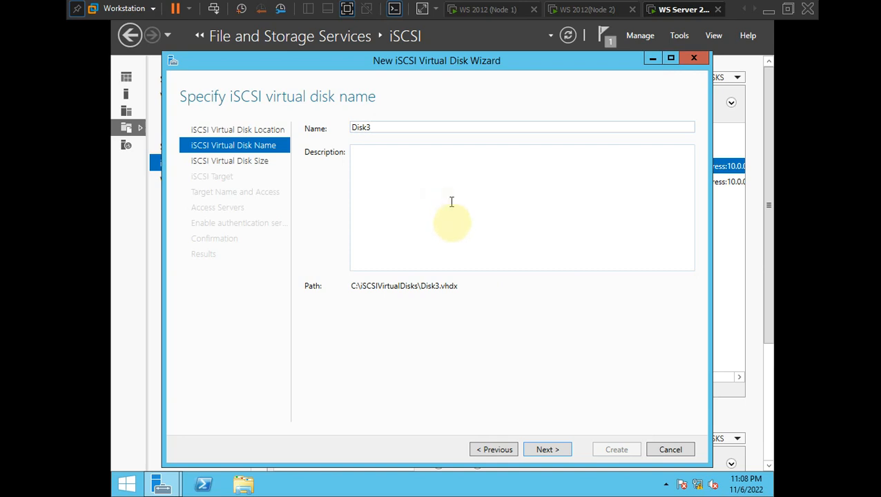
pyautogui.click(557, 453)
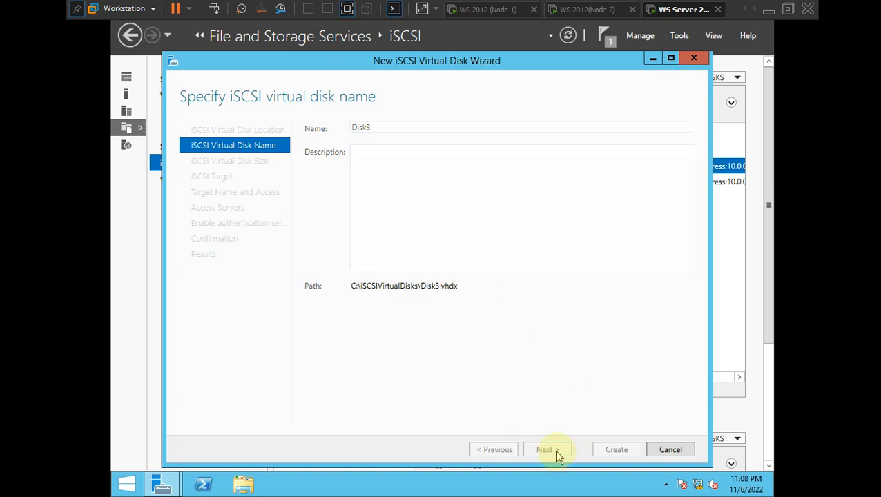
pyautogui.write('1')
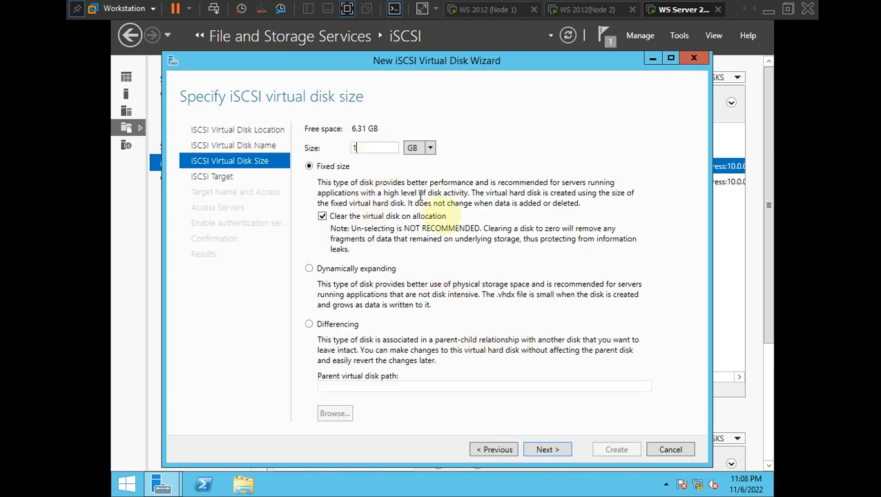
pyautogui.click(548, 451)
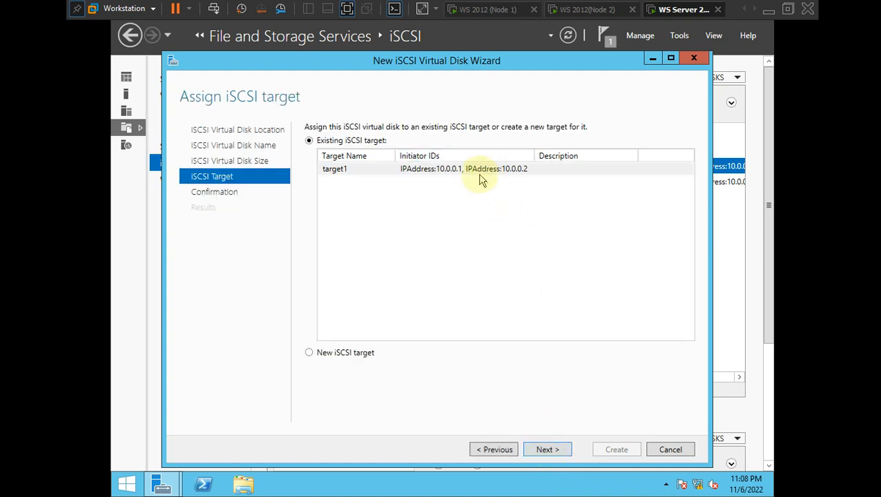
# - Assign Disk3 to target1 and create it
pyautogui.click(358, 174)
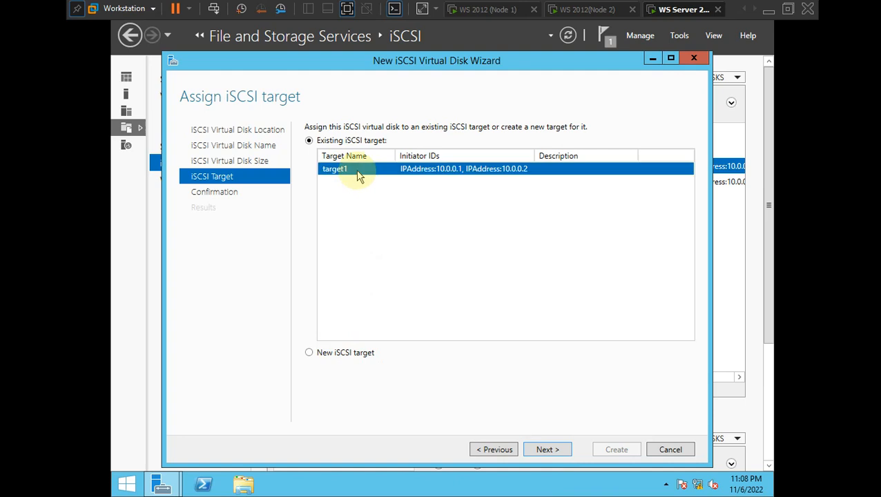
pyautogui.click(547, 451)
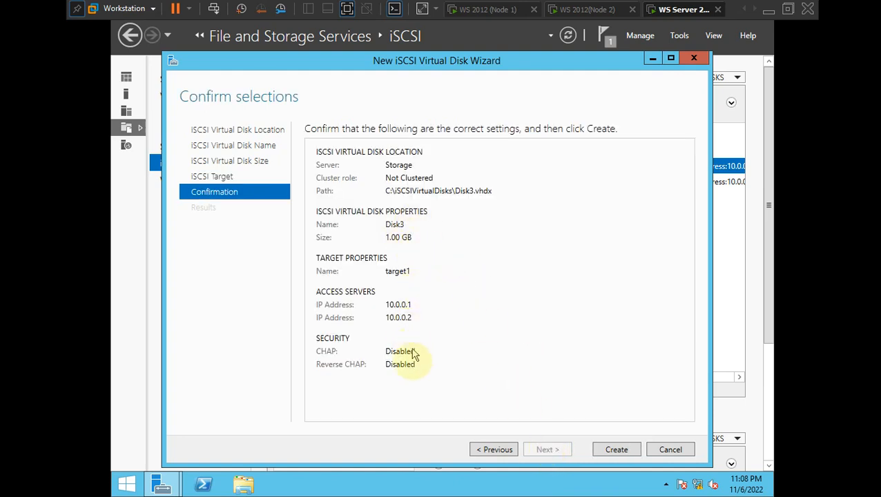
pyautogui.click(615, 451)
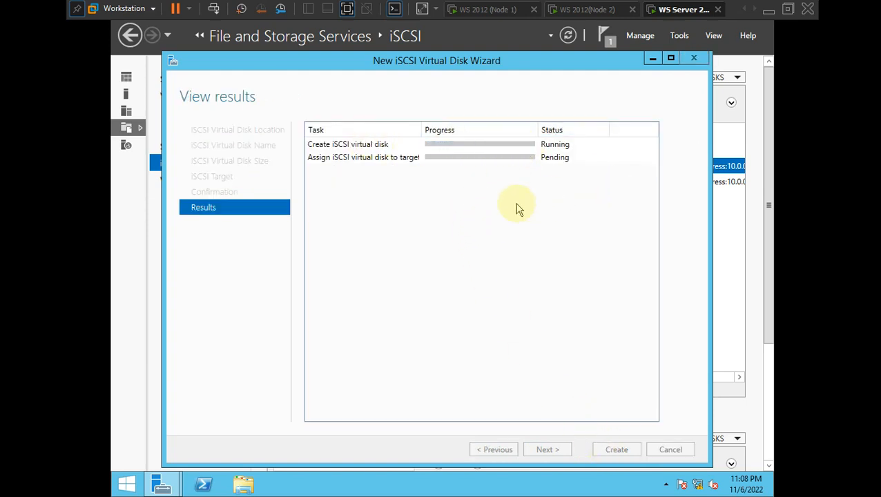
pyautogui.hotkey('ctrl', 'alt')
pyautogui.hotkey('alt', 'Tab')
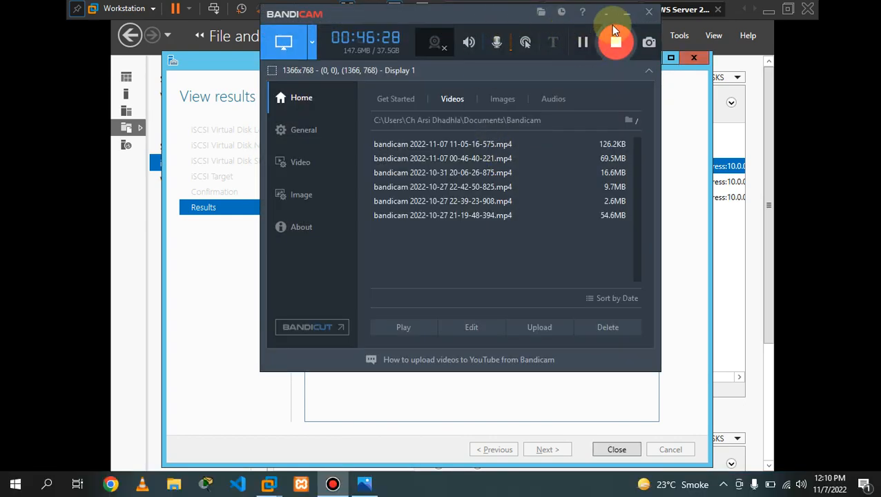
pyautogui.click(626, 12)
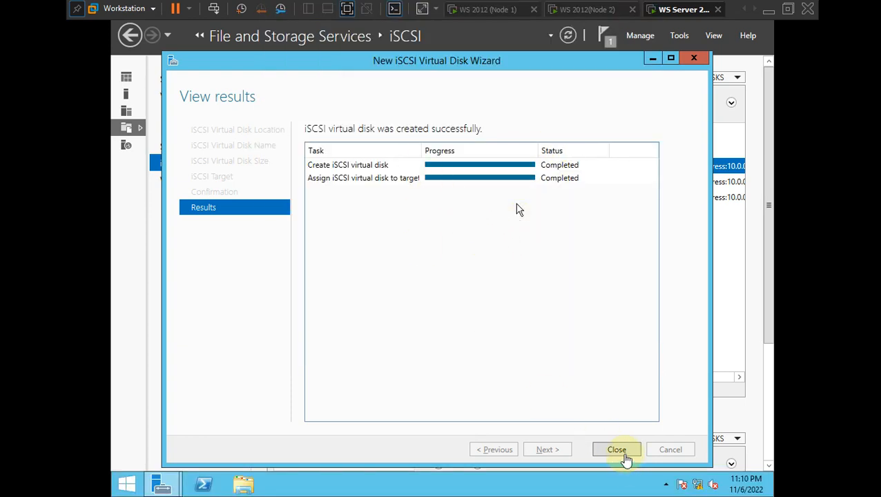
# - Verify Disk1–Disk3 are 1.00 GB each on target1, then scroll down to the iSCSI Targets section
pyautogui.click(617, 452)
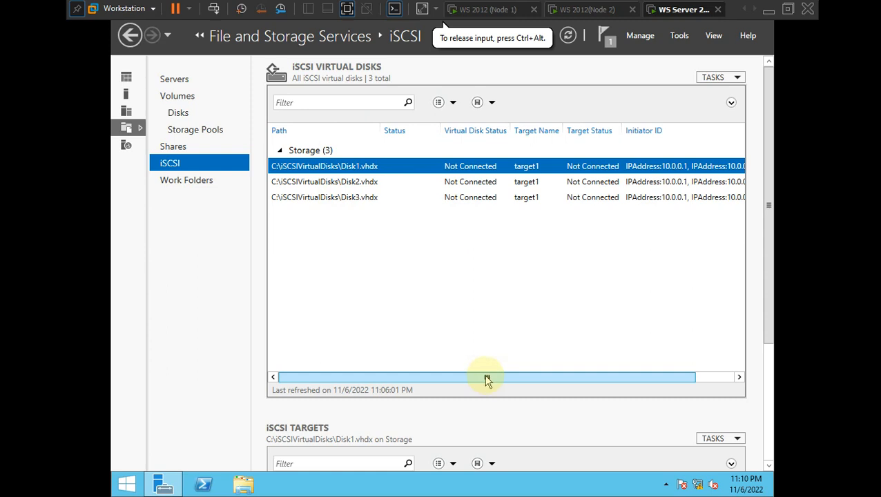
pyautogui.moveTo(487, 380); pyautogui.dragTo(440, 355)
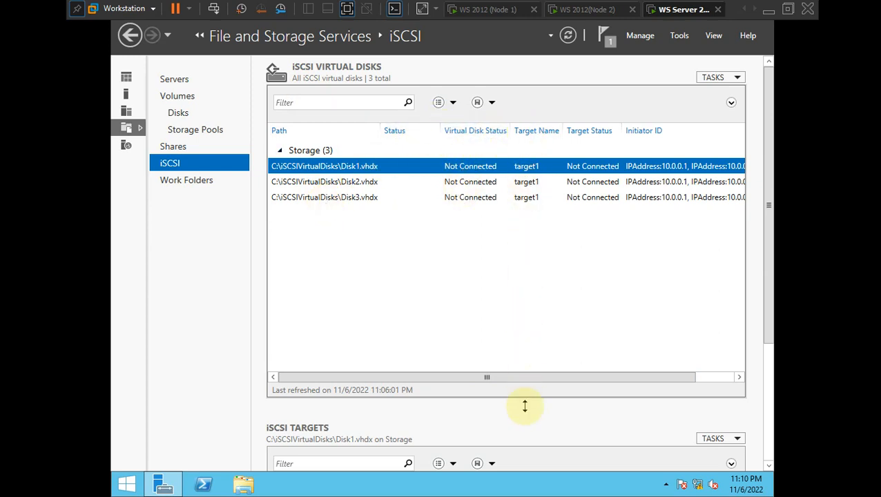
pyautogui.moveTo(544, 377); pyautogui.dragTo(579, 372)
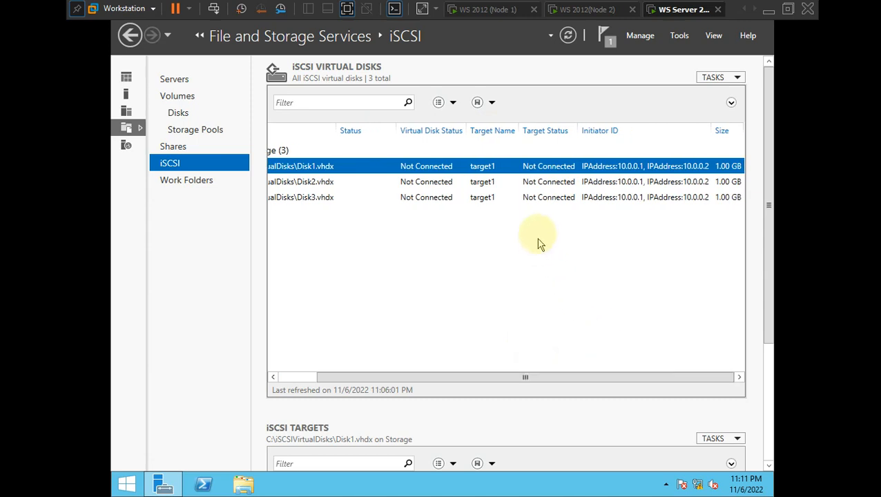
pyautogui.click(609, 180)
pyautogui.click(606, 196)
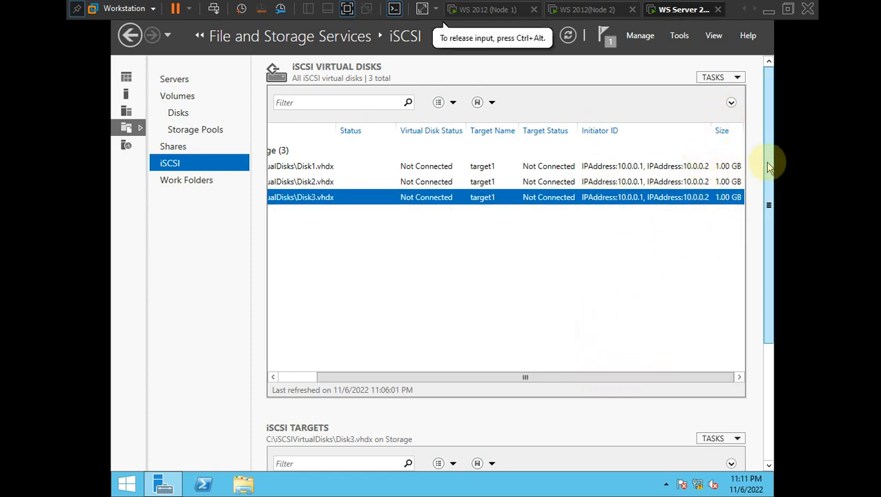
pyautogui.scroll(-1, 771, 169)
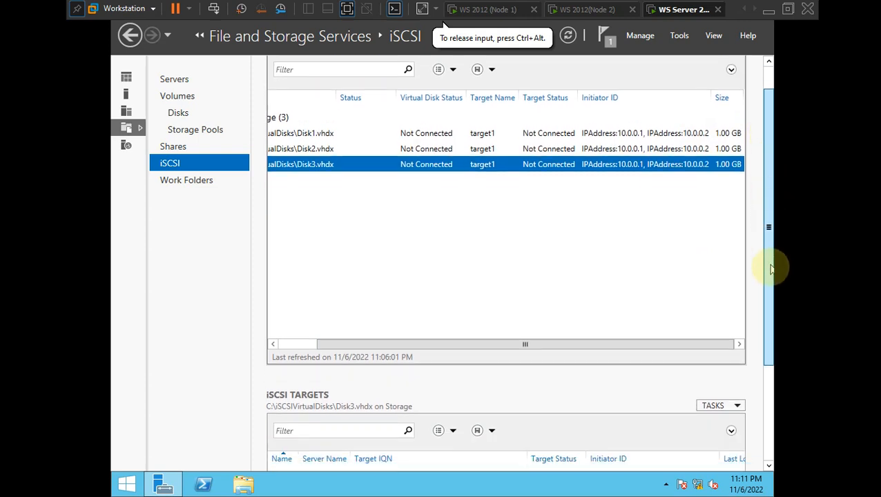
pyautogui.scroll(-4, 770, 276)
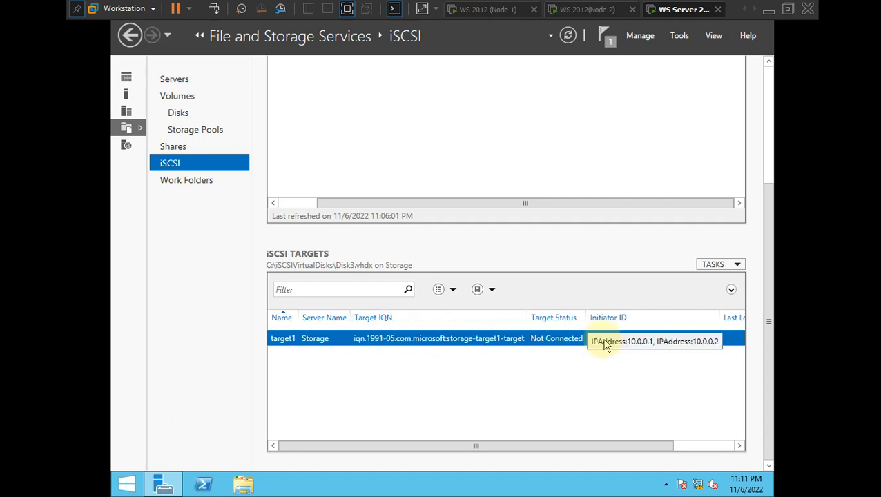
# - In target1's Properties, drop the '-target' suffix and replace 'microsoft' with 'arslan' in the IQN
pyautogui.rightClick(559, 341)
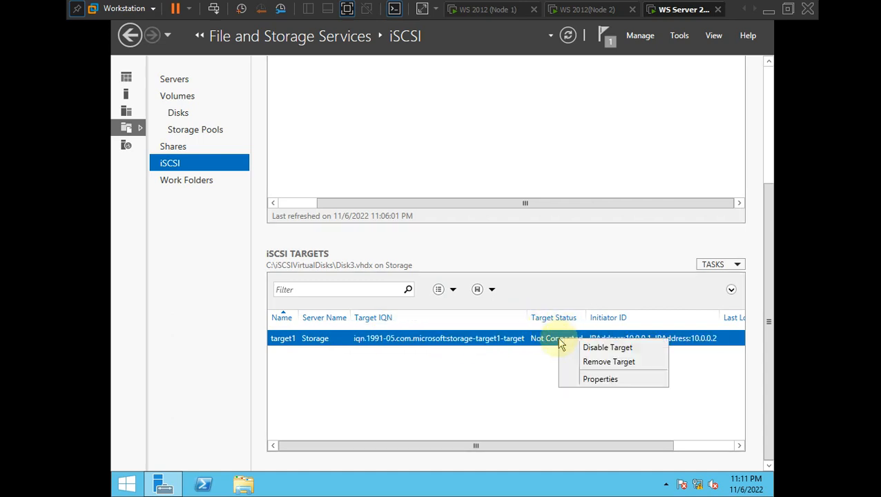
pyautogui.click(597, 379)
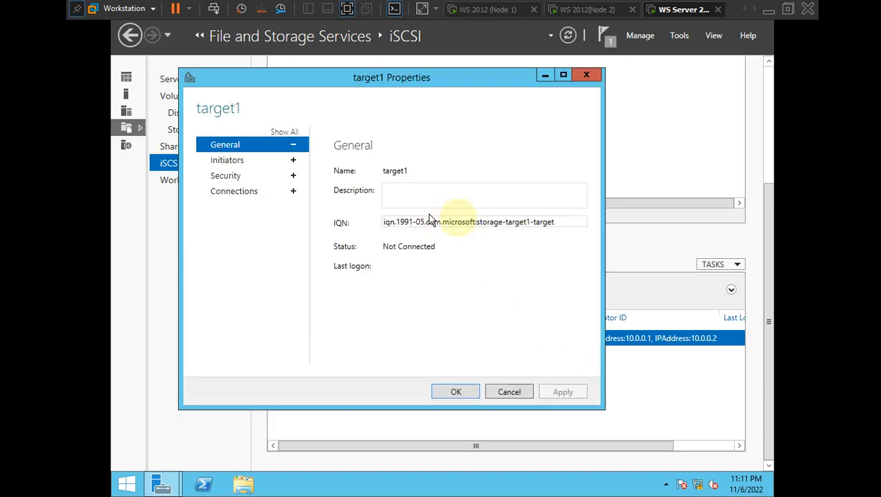
pyautogui.click(570, 223)
pyautogui.click(570, 223)
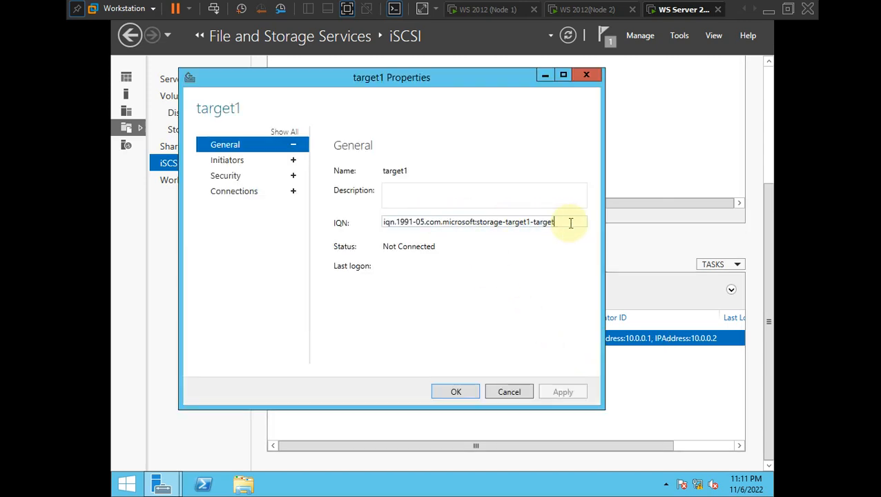
pyautogui.press('BackSpace')
pyautogui.press('BackSpace')
pyautogui.press('BackSpace')
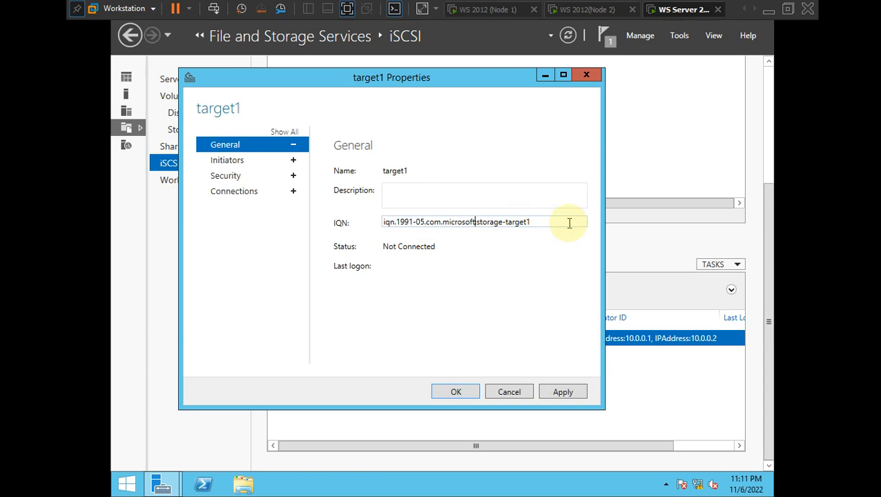
pyautogui.press('BackSpace')
pyautogui.press('BackSpace')
pyautogui.press('BackSpace')
pyautogui.press('BackSpace')
pyautogui.press('BackSpace')
pyautogui.press('BackSpace')
pyautogui.press('BackSpace')
pyautogui.press('BackSpace')
pyautogui.press('BackSpace')
pyautogui.press('BackSpace')
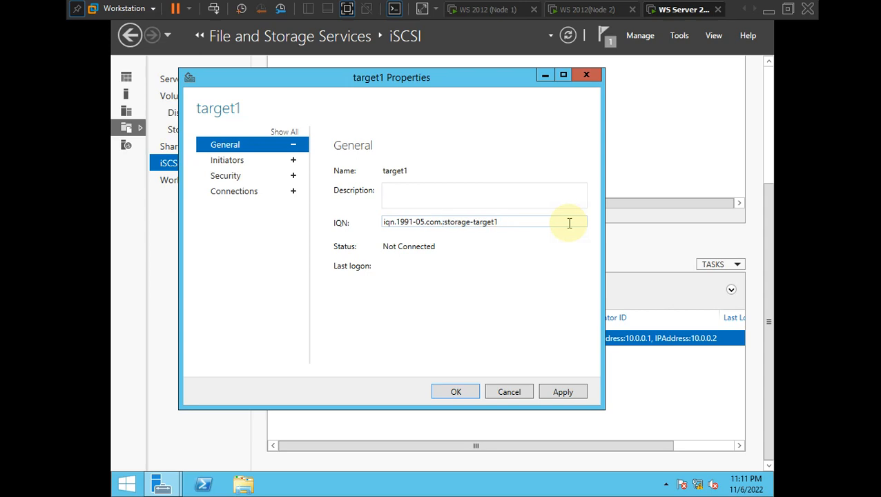
pyautogui.write('arslan')
pyautogui.press('BackSpace')
pyautogui.press('BackSpace')
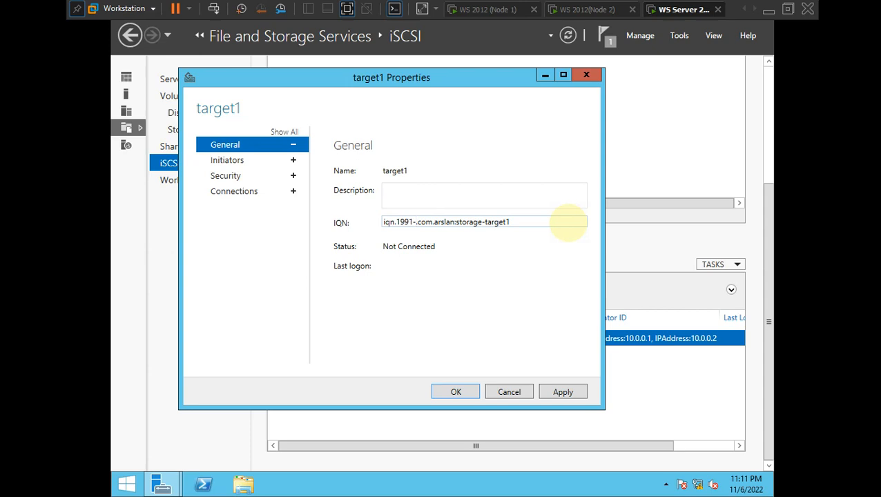
# - Change the IQN date from 1991 to 2022-07
pyautogui.write('0')
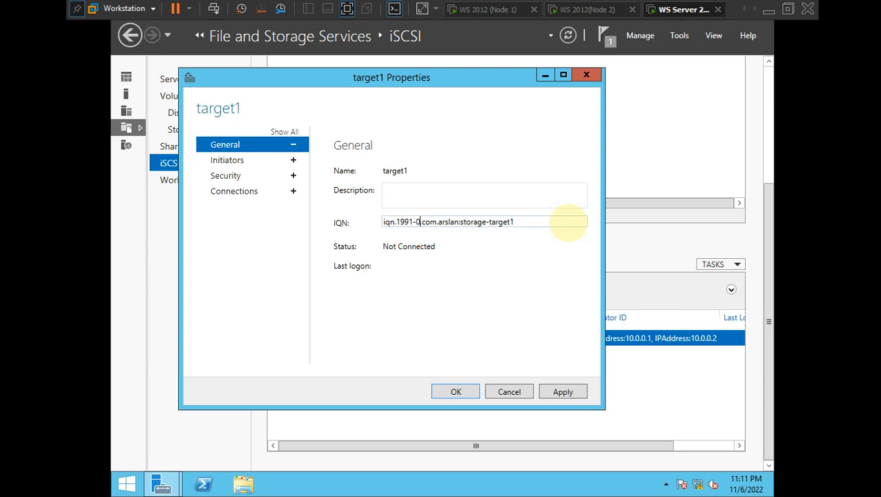
pyautogui.write('6')
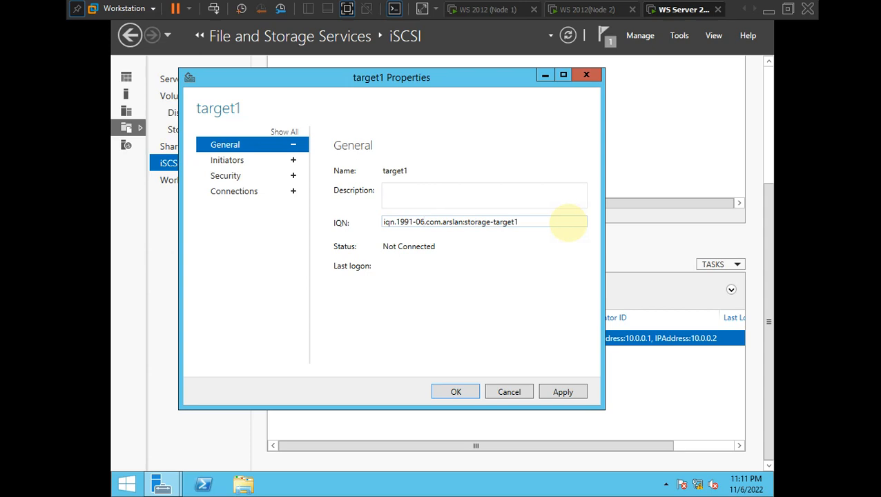
pyautogui.press('BackSpace')
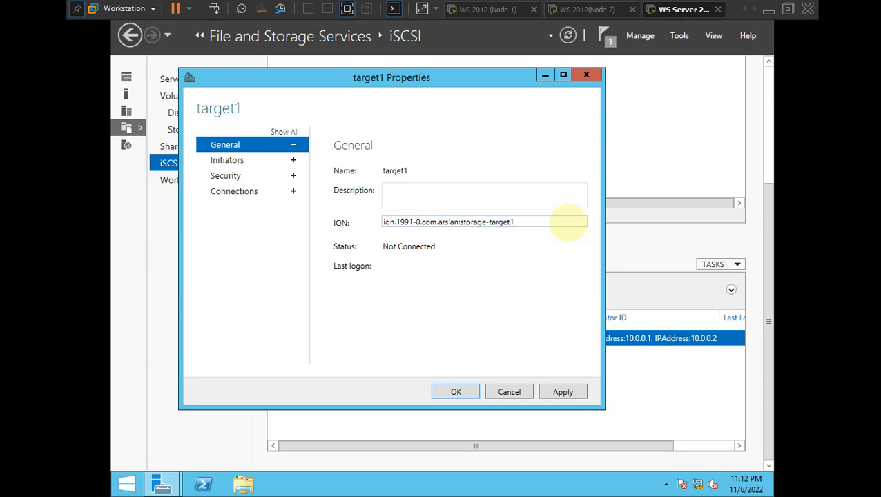
pyautogui.write('7')
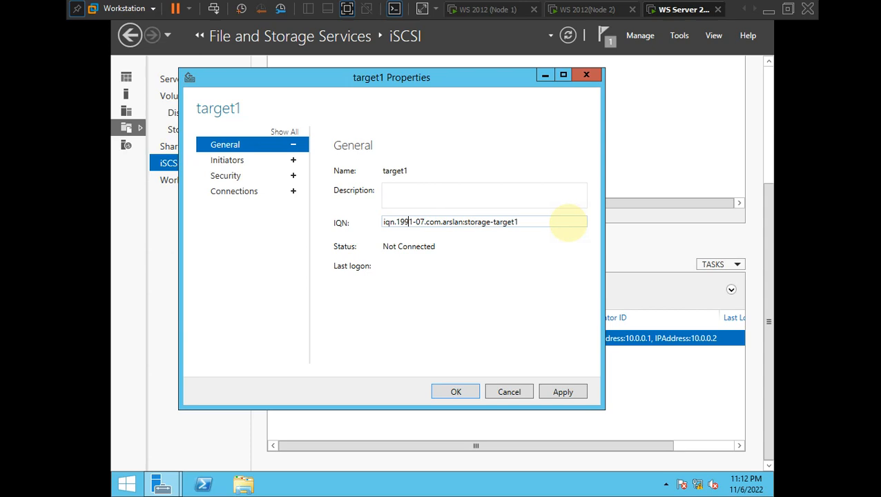
pyautogui.press('BackSpace')
pyautogui.press('BackSpace')
pyautogui.press('BackSpace')
pyautogui.press('BackSpace')
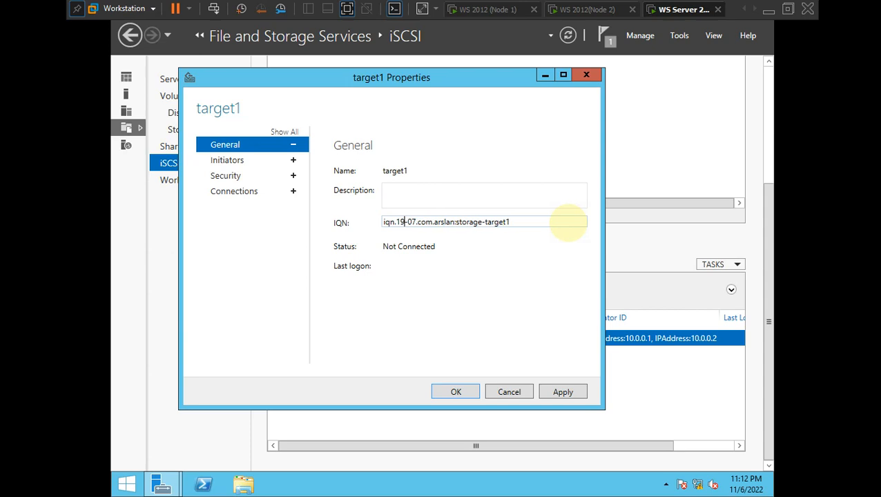
pyautogui.write('2022')
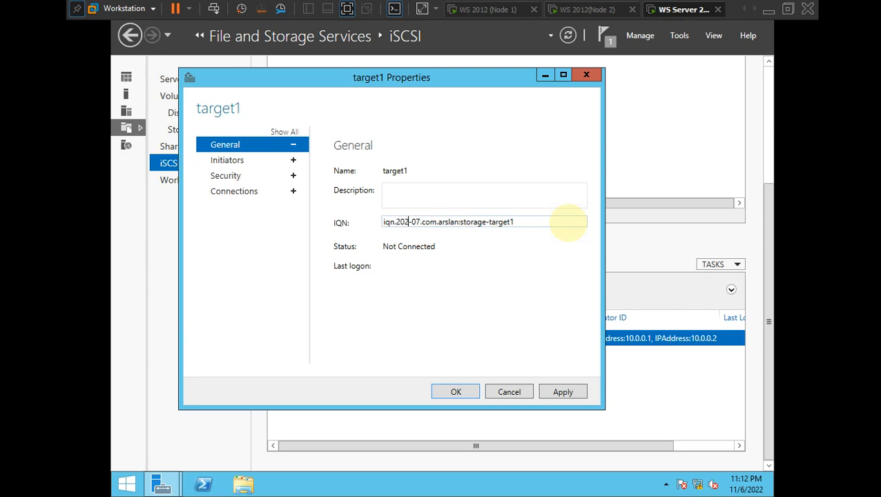
pyautogui.click(549, 221)
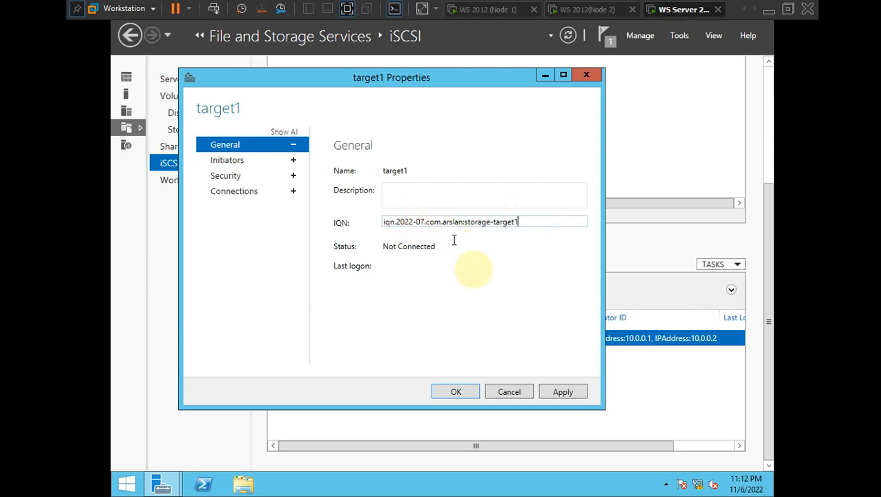
# - Apply the IQN iqn.2022-07.com.arslan:storage-target1 to target1 and close its properties dialog
pyautogui.click(569, 393)
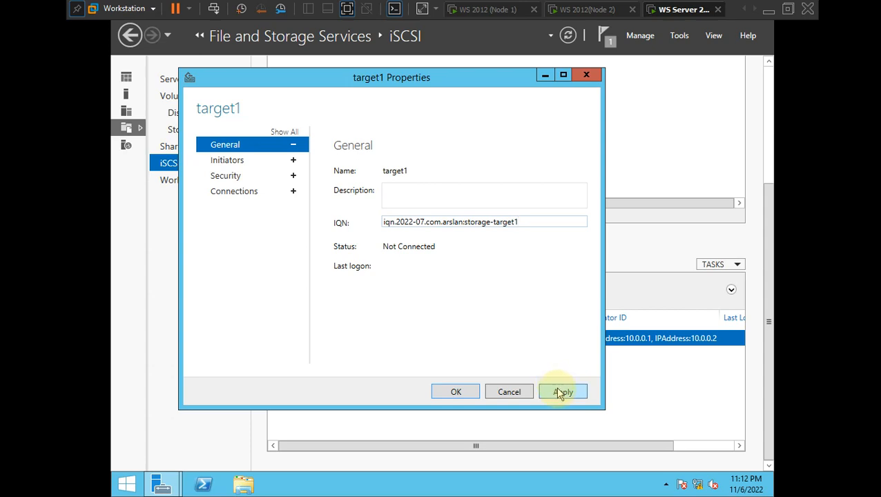
pyautogui.click(562, 392)
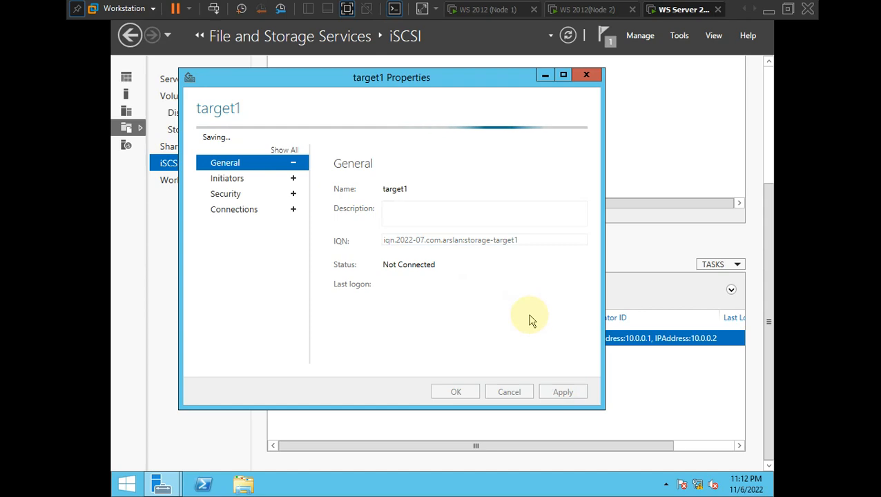
pyautogui.hotkey('alt', 'Tab')
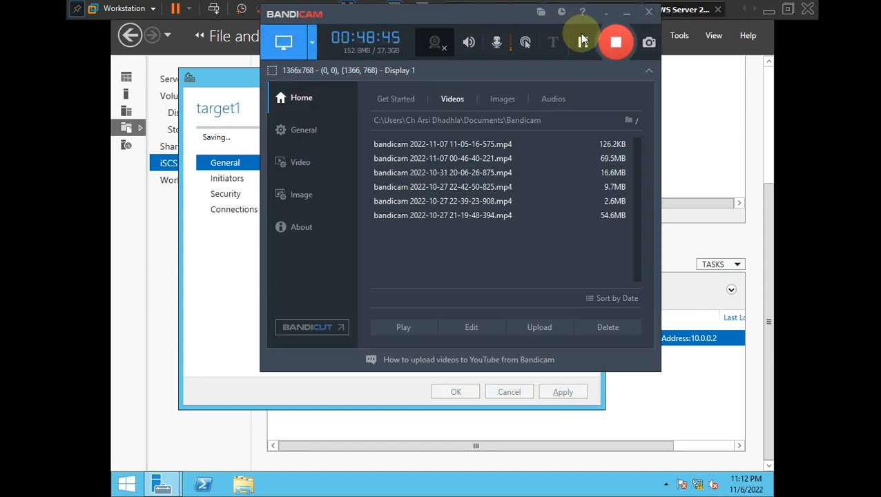
pyautogui.click(623, 15)
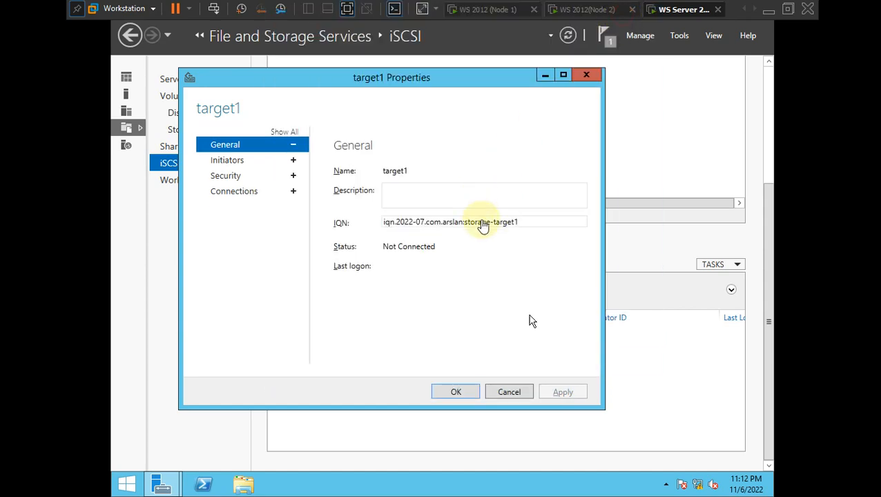
pyautogui.click(456, 395)
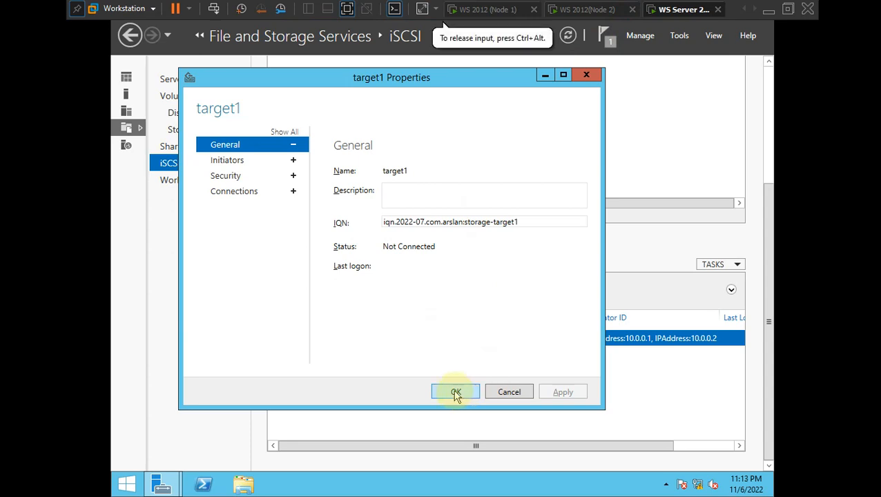
pyautogui.click(456, 394)
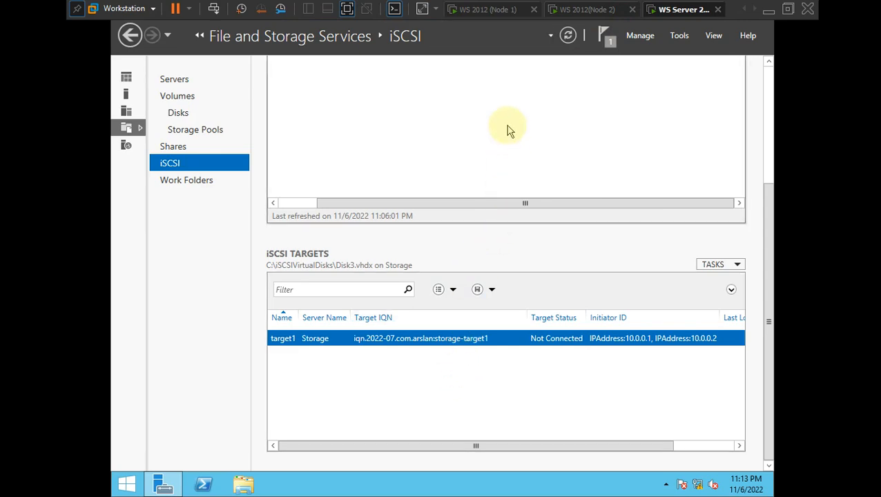
# - Scroll back up to the virtual disks list, then switch to the failover.png diagram in Photos
pyautogui.hotkey('ctrl', 'alt')
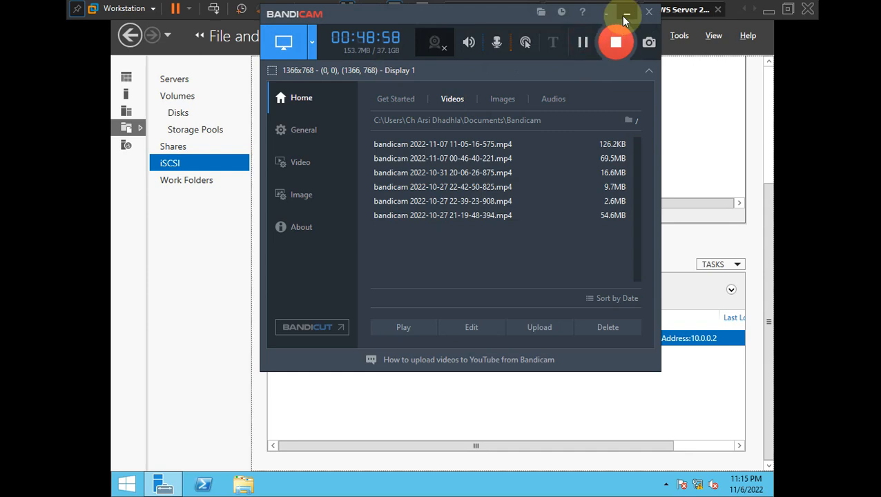
pyautogui.click(625, 16)
pyautogui.click(509, 373)
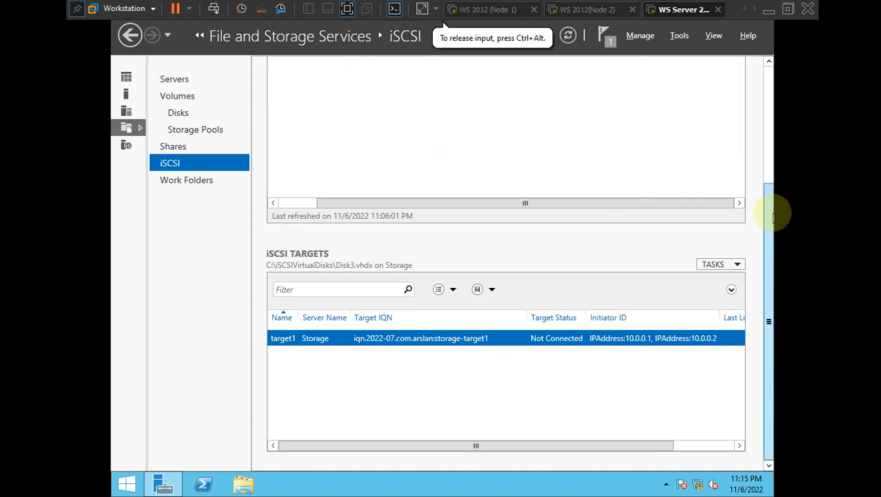
pyautogui.moveTo(773, 218); pyautogui.dragTo(771, 81)
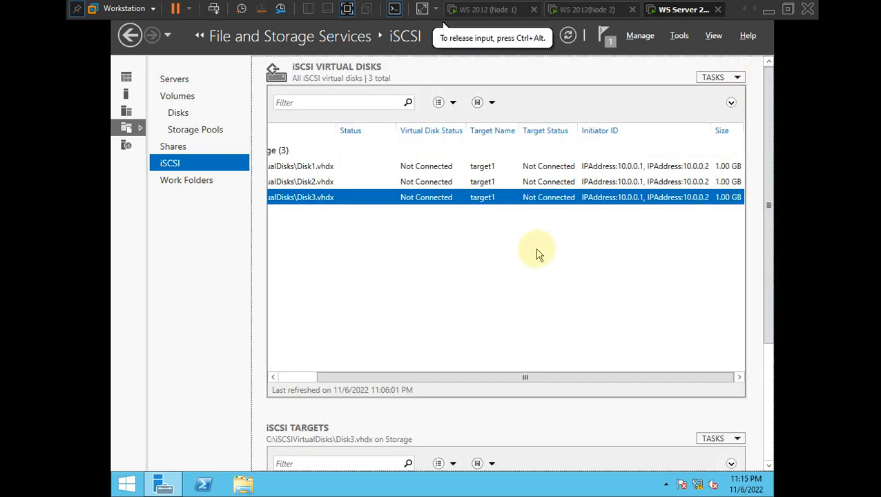
pyautogui.hotkey('ctrl', 'alt')
pyautogui.hotkey('alt', 'Tab')
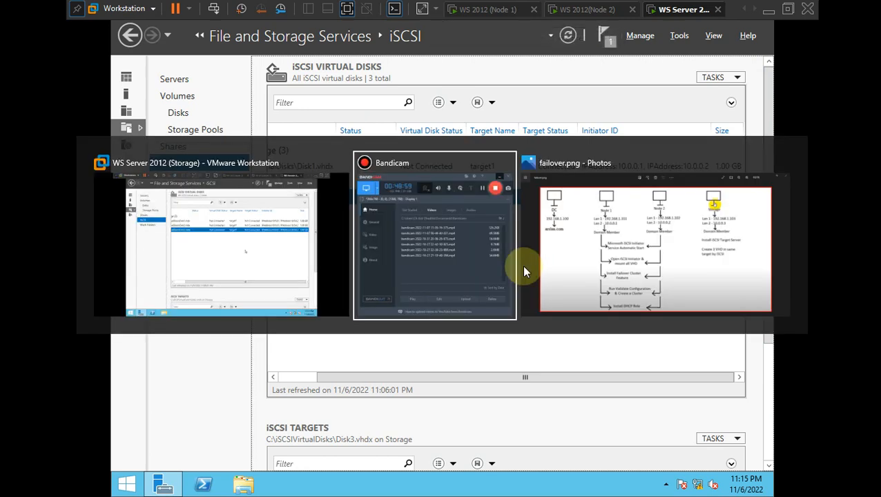
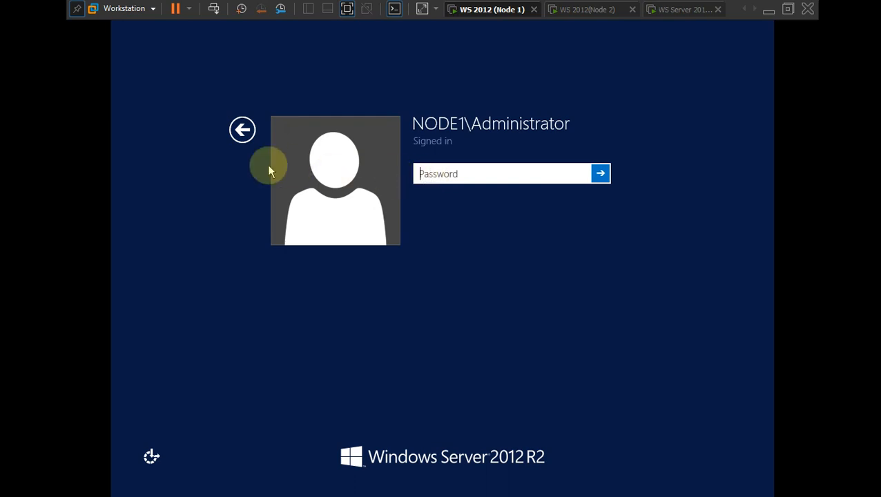
# - Sign in to Node1 as NODE1\Administrator with the account password to reach Server Manager's Local Server page
pyautogui.click(243, 131)
pyautogui.click(499, 207)
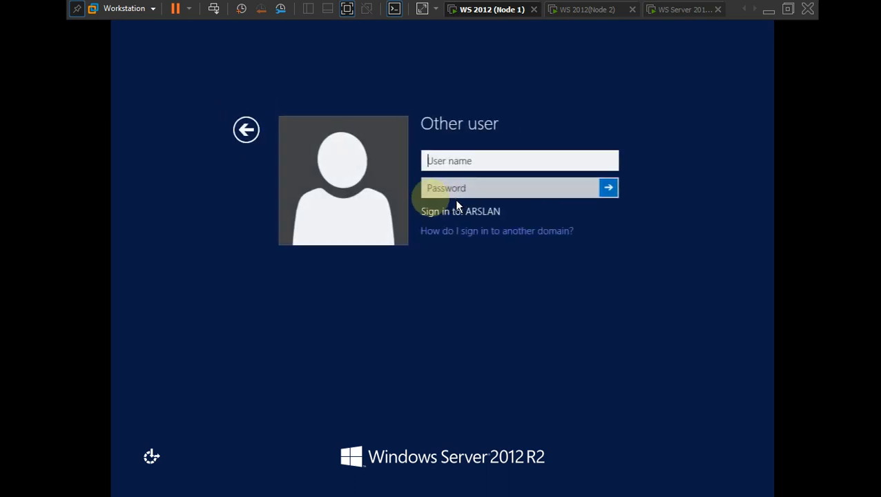
pyautogui.click(242, 132)
pyautogui.click(383, 207)
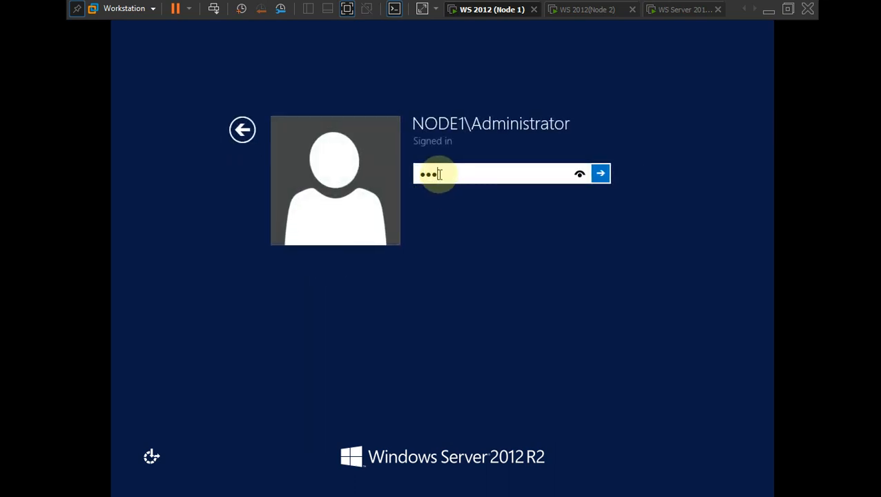
pyautogui.press('Return')
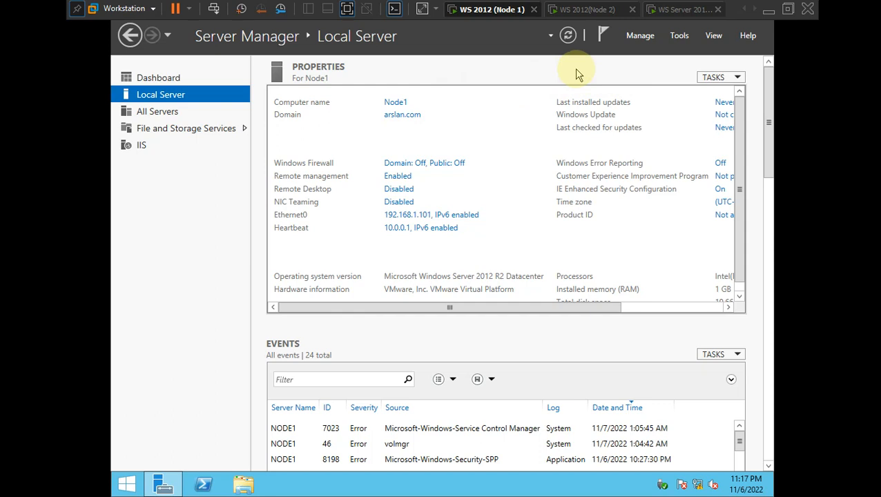
# - In the Run box, clear the pre-filled ncpa.cpl and begin typing services.msc
pyautogui.press('super+r')
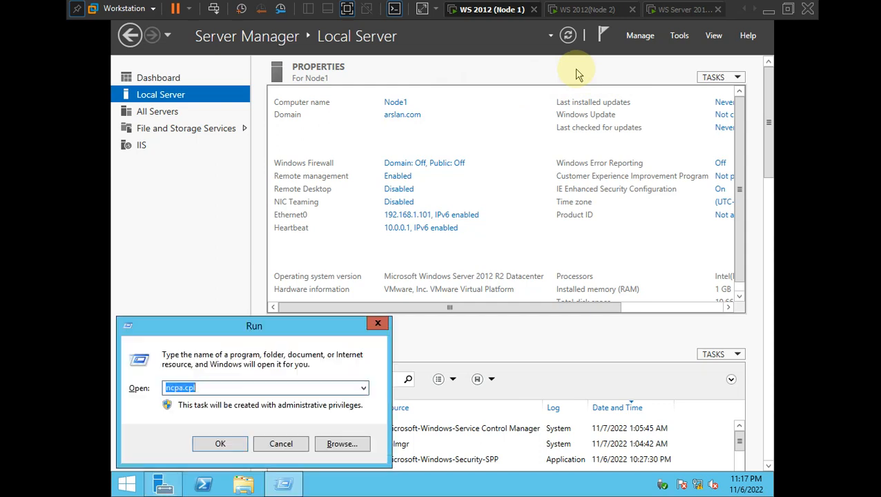
pyautogui.press('BackSpace')
pyautogui.write('services.')
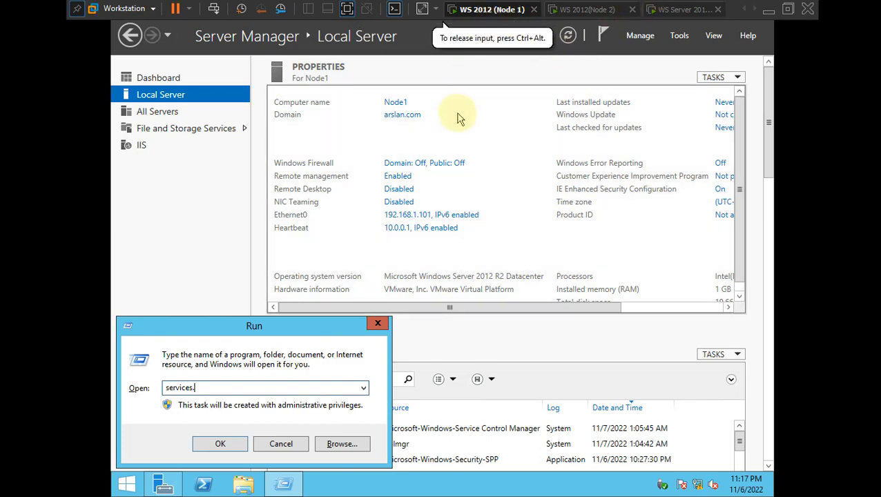
# - Release input from the VM and minimize the screen recorder window
pyautogui.hotkey('ctrl', 'alt')
pyautogui.hotkey('alt', 'Tab')
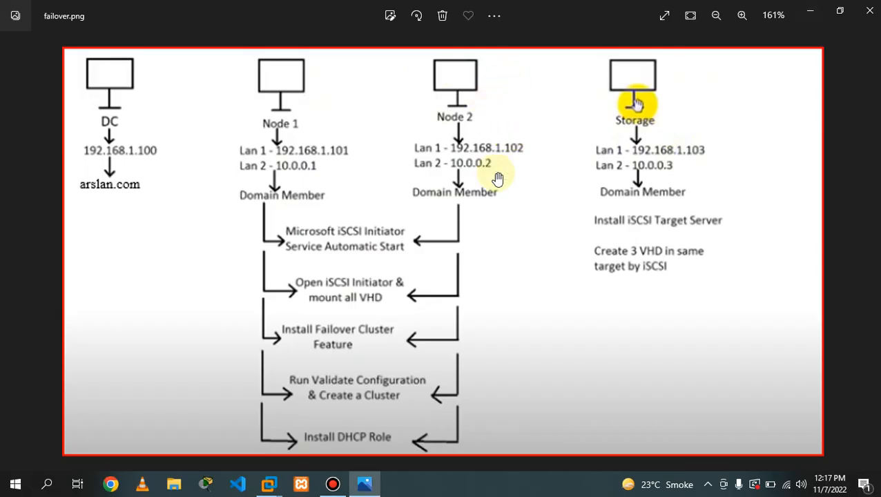
pyautogui.hotkey('alt', 'Tab')
pyautogui.hotkey('alt', 'Tab')
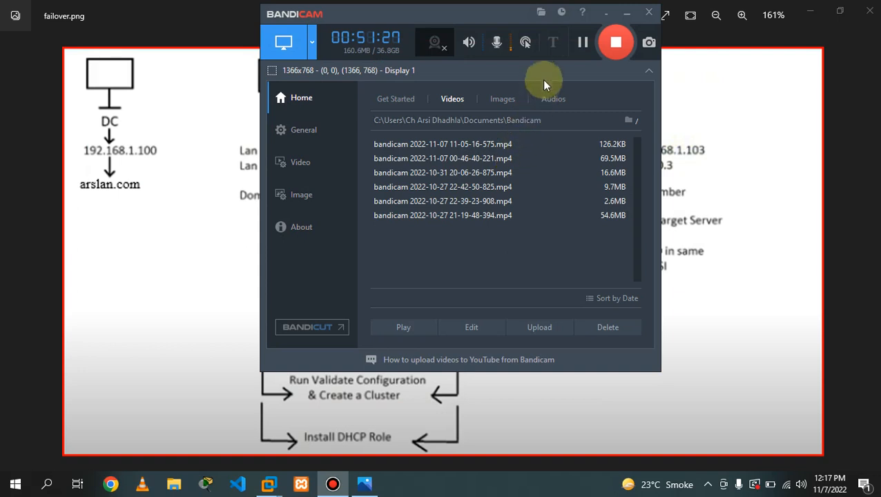
pyautogui.click(626, 13)
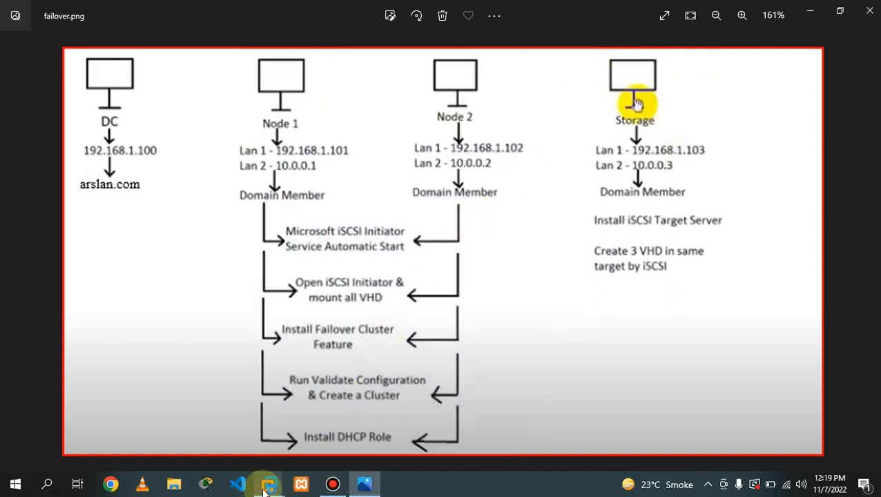
# - Back in the Node1 VM, finish typing services.msc and run it to open Services
pyautogui.moveTo(272, 477)
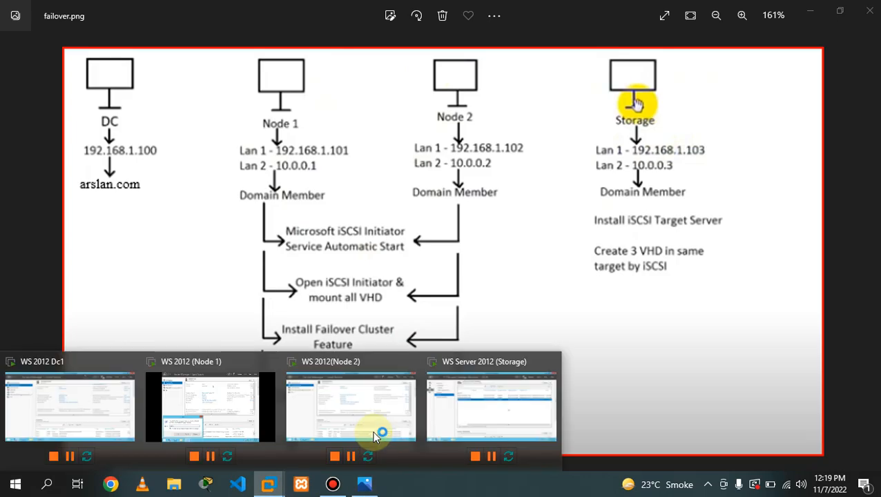
pyautogui.click(212, 404)
pyautogui.click(226, 385)
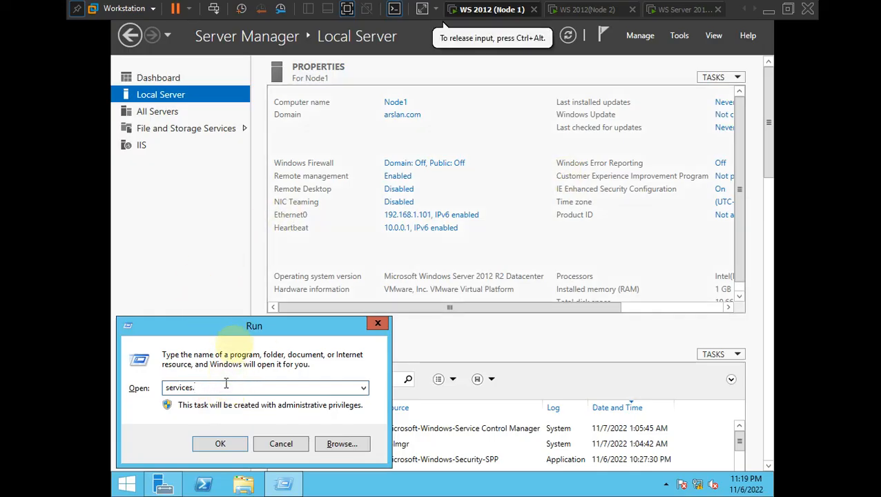
pyautogui.moveTo(240, 323)
pyautogui.mouseDown()
pyautogui.moveTo(240, 306)
pyautogui.moveTo(234, 326)
pyautogui.mouseUp()
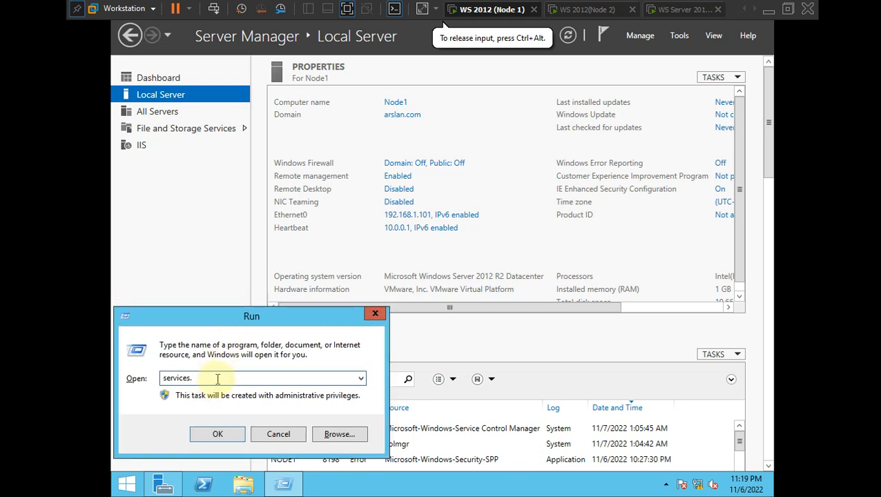
pyautogui.write('msc')
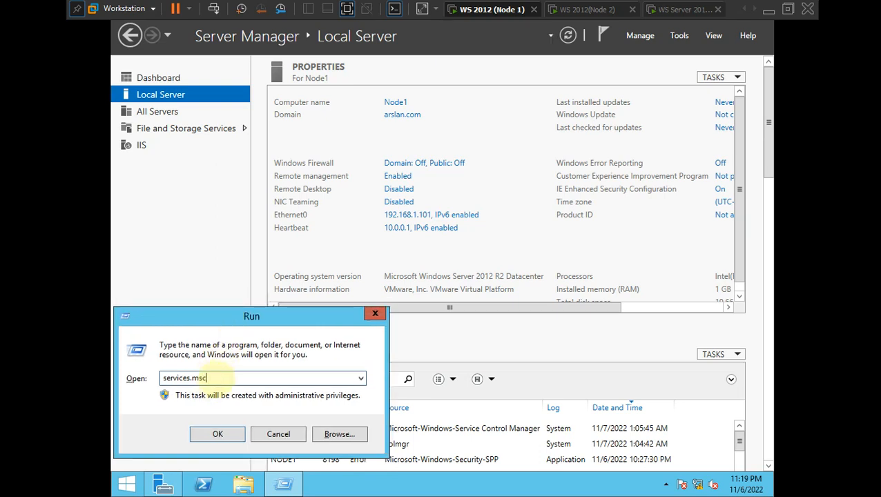
pyautogui.press('Return')
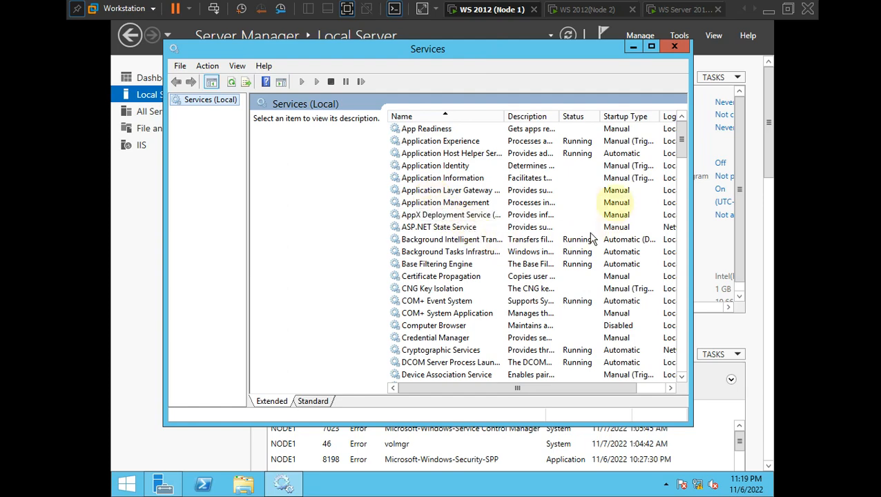
# - Set Microsoft iSCSI Initiator Service to Automatic, start it, apply, and close the Services console
pyautogui.moveTo(681, 146)
pyautogui.mouseDown()
pyautogui.moveTo(699, 368)
pyautogui.moveTo(681, 144)
pyautogui.moveTo(683, 216)
pyautogui.mouseUp()
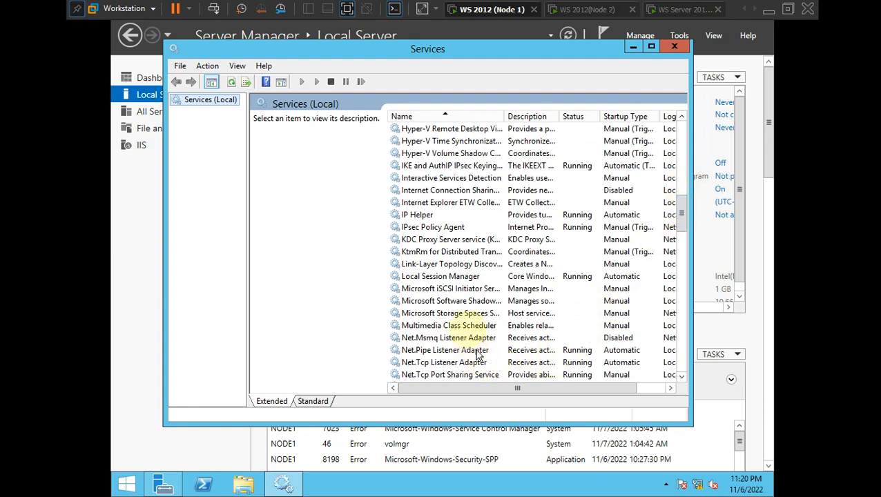
pyautogui.click(447, 289)
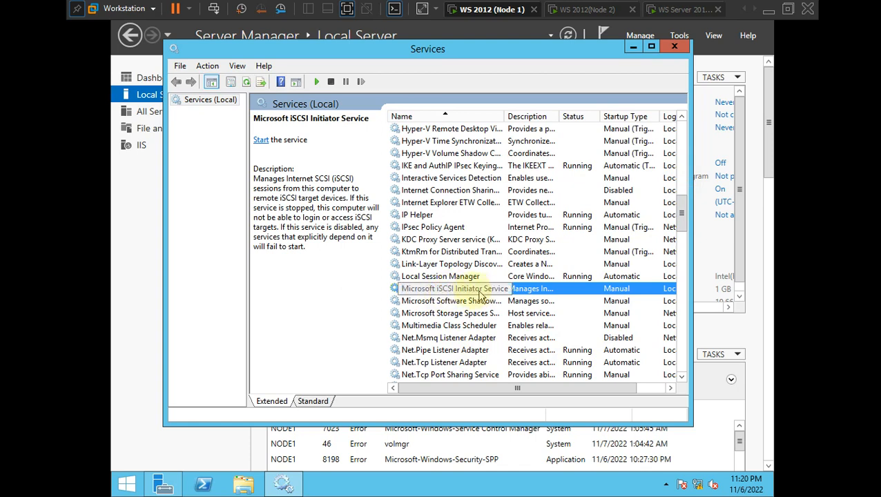
pyautogui.rightClick(589, 296)
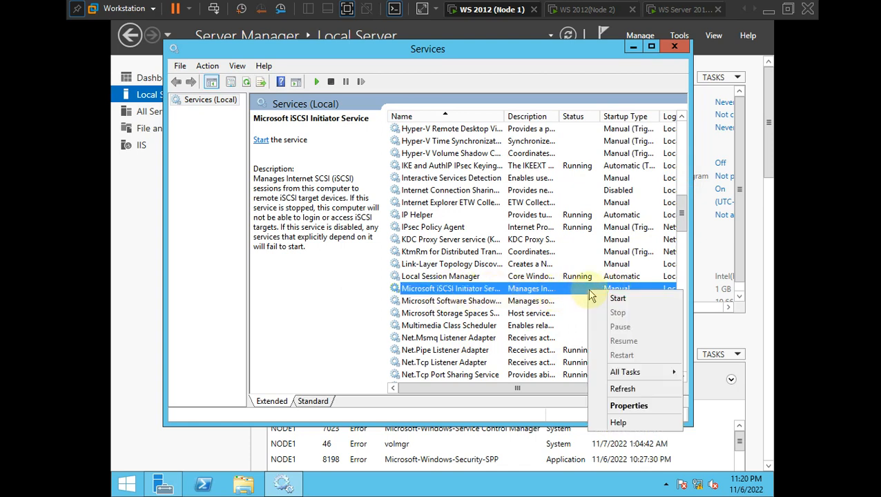
pyautogui.click(624, 407)
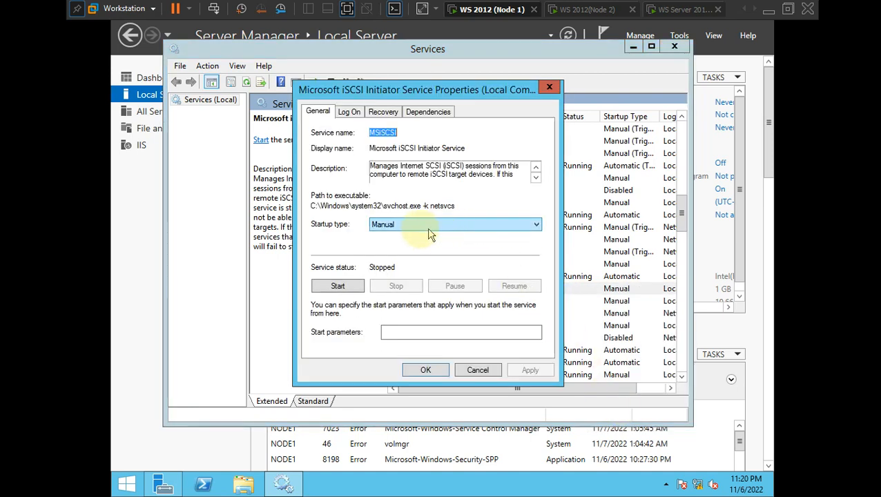
pyautogui.click(416, 231)
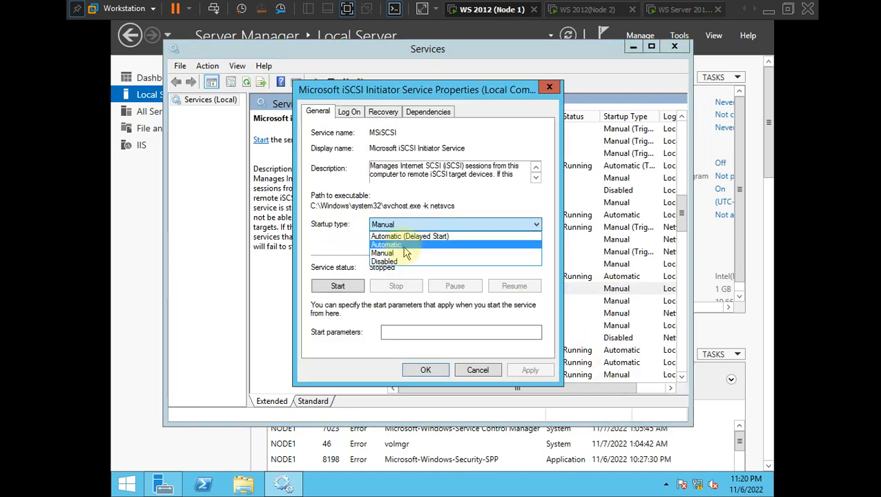
pyautogui.click(402, 246)
pyautogui.click(341, 287)
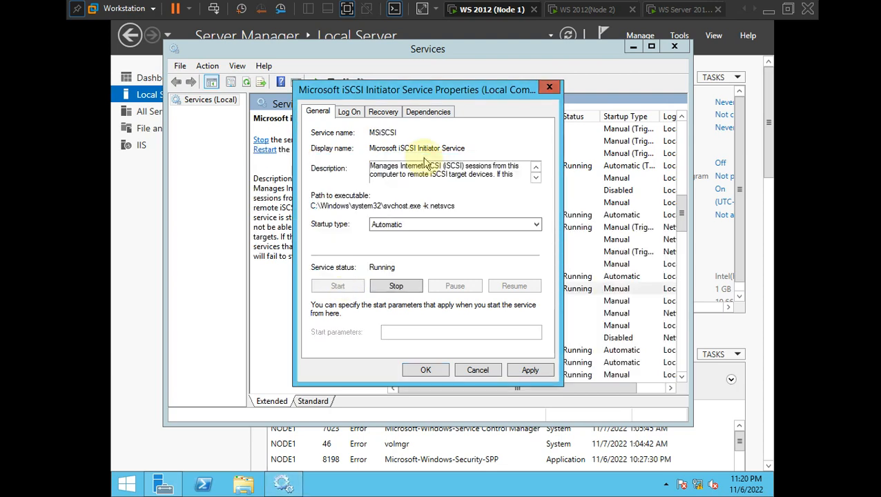
pyautogui.click(525, 371)
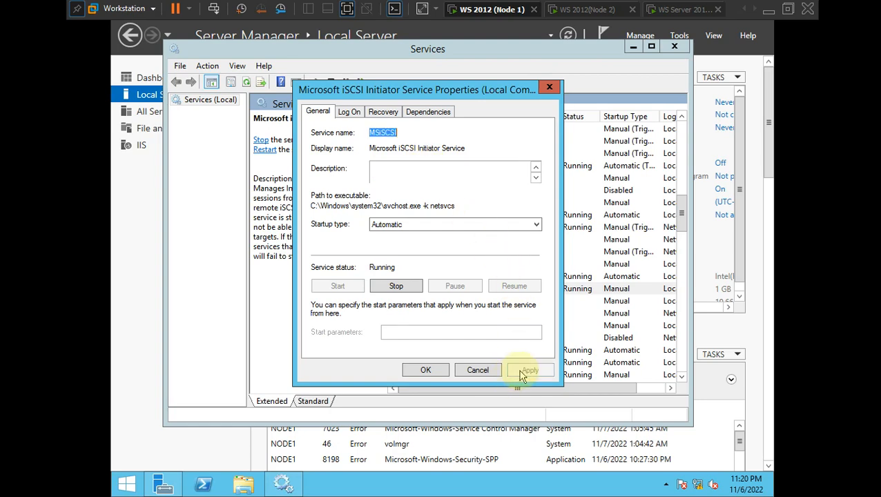
pyautogui.click(426, 369)
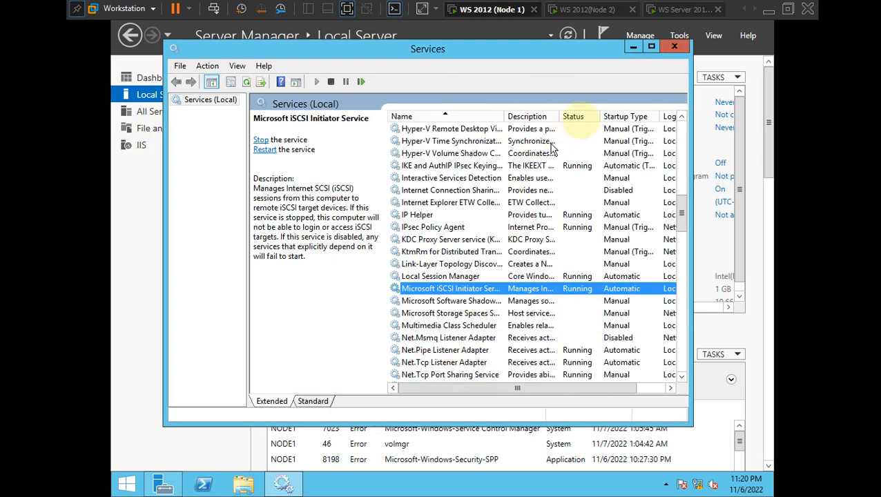
pyautogui.click(674, 48)
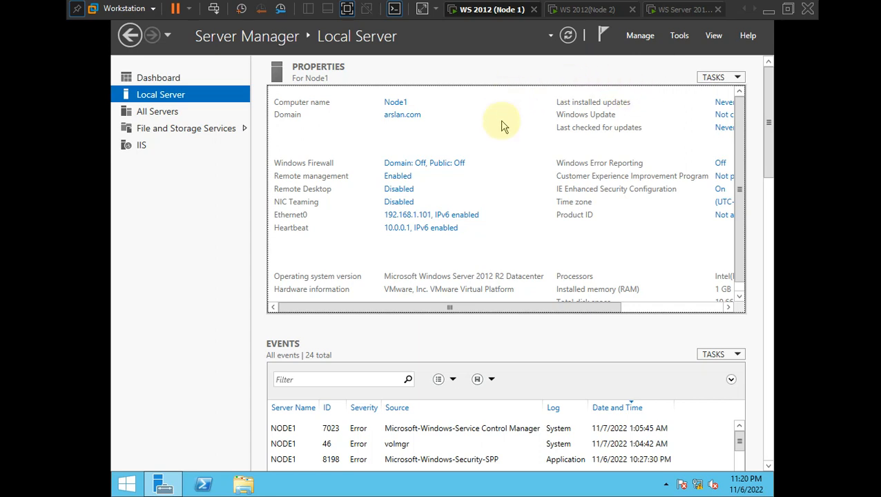
# - Launch Tools > iSCSI Initiator and open Change... for the initiator name iqn.1991-05.com.microsoft:node1.arslan.com
pyautogui.click(642, 35)
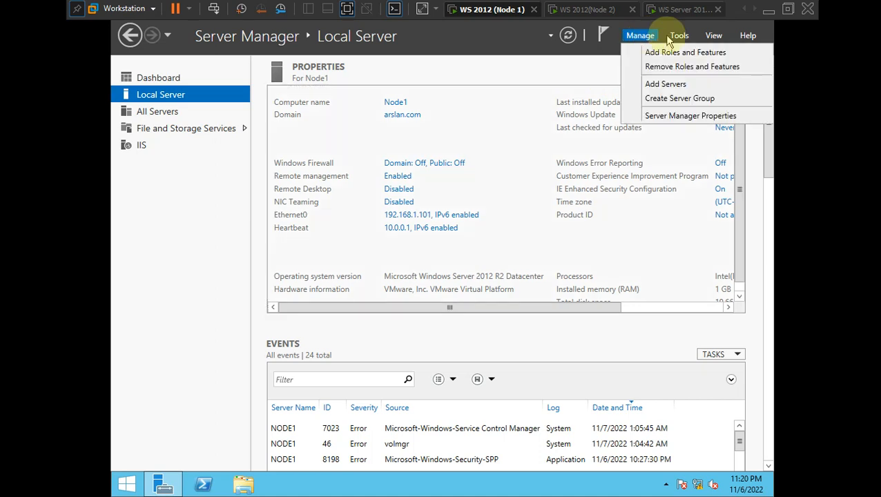
pyautogui.click(679, 36)
pyautogui.click(680, 36)
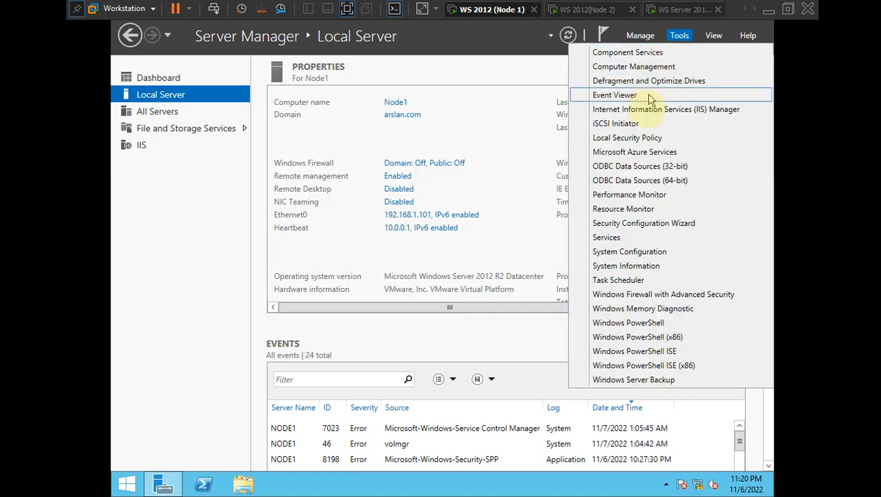
pyautogui.click(633, 126)
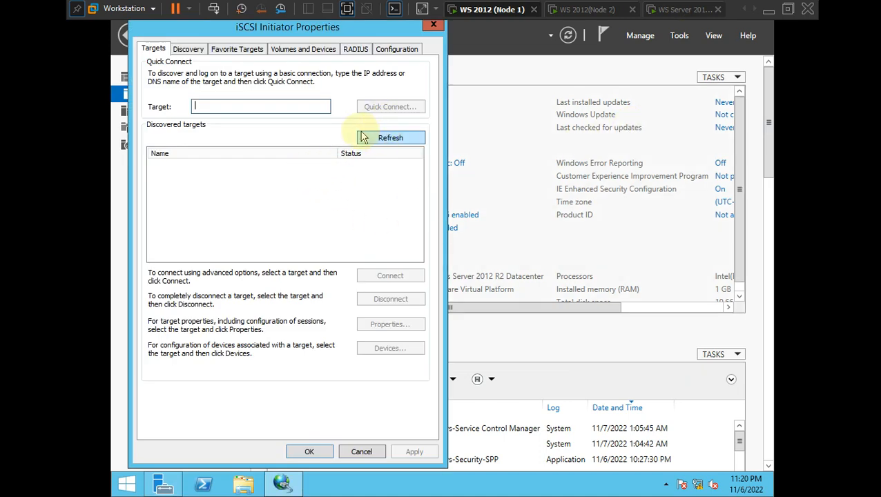
pyautogui.click(398, 50)
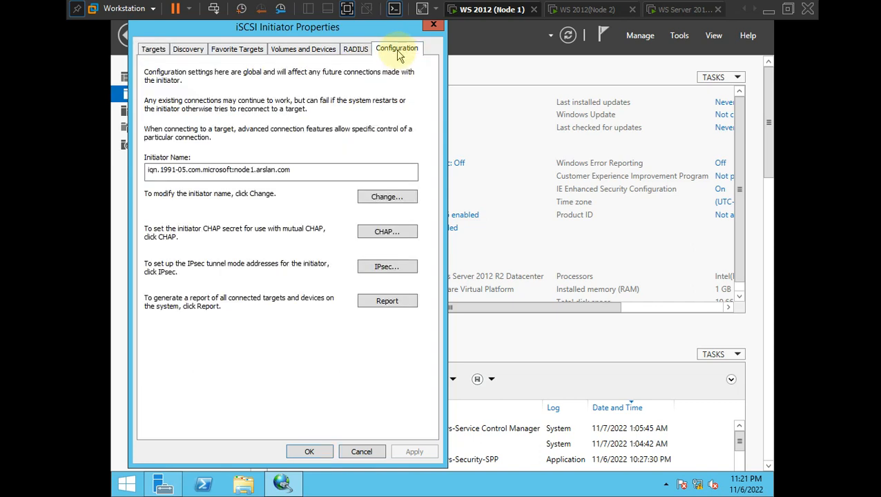
pyautogui.click(318, 172)
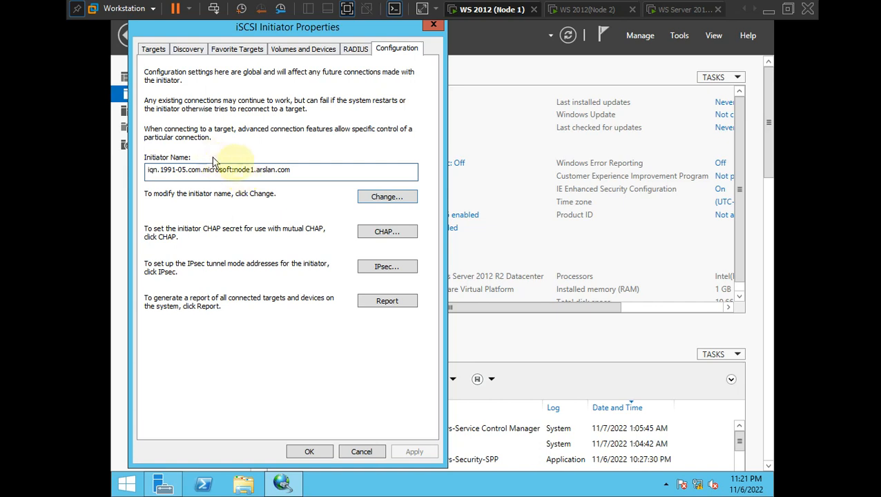
pyautogui.click(366, 197)
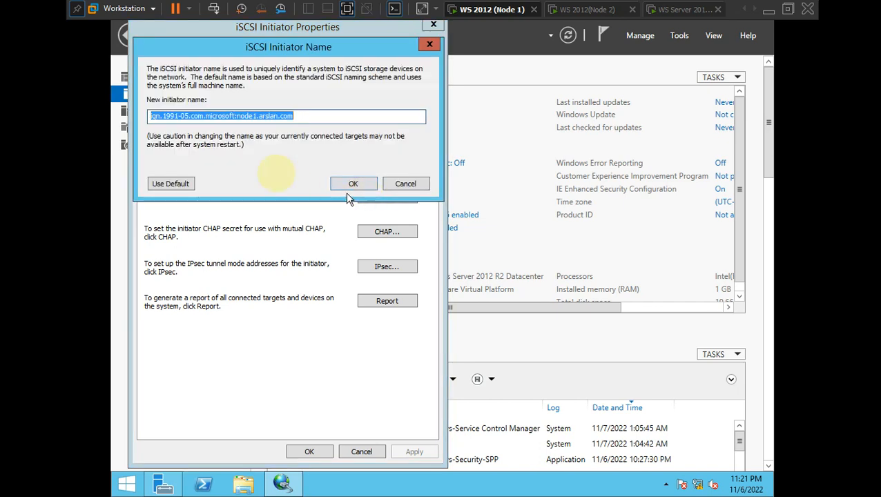
# - Edit the initiator name to iqn.2022-07.com.arslan:node1.arslan.com and confirm with OK
pyautogui.click(256, 116)
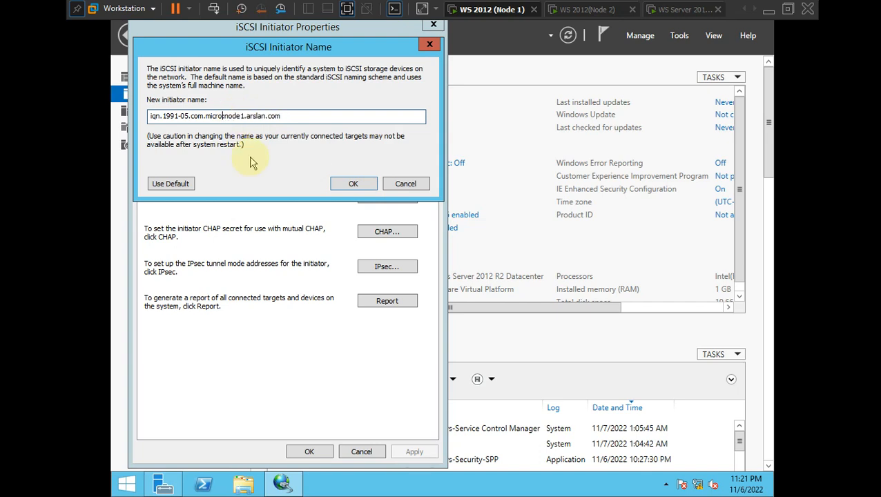
pyautogui.write('arslan:')
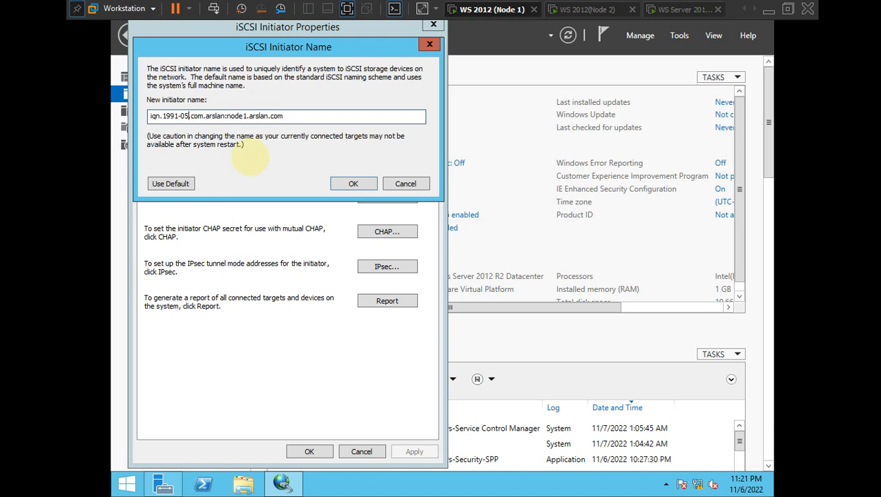
pyautogui.press('BackSpace')
pyautogui.write('7')
pyautogui.press('BackSpace')
pyautogui.press('BackSpace')
pyautogui.press('BackSpace')
pyautogui.press('BackSpace')
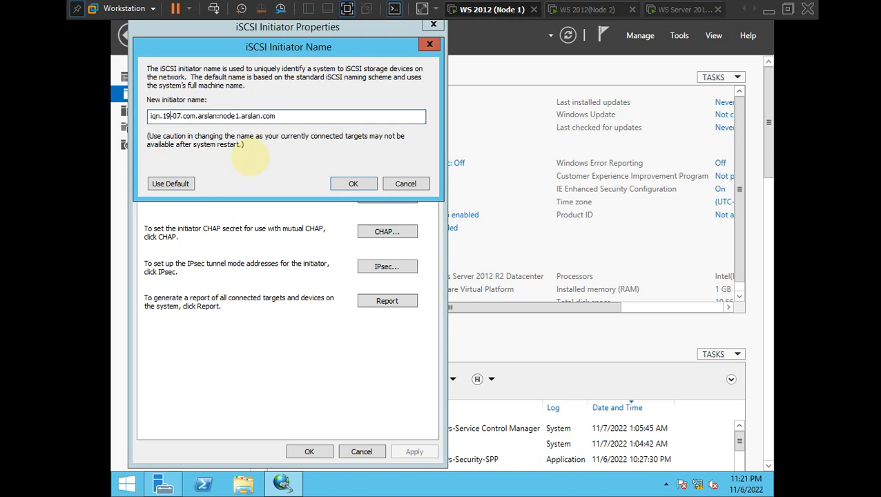
pyautogui.write('2022')
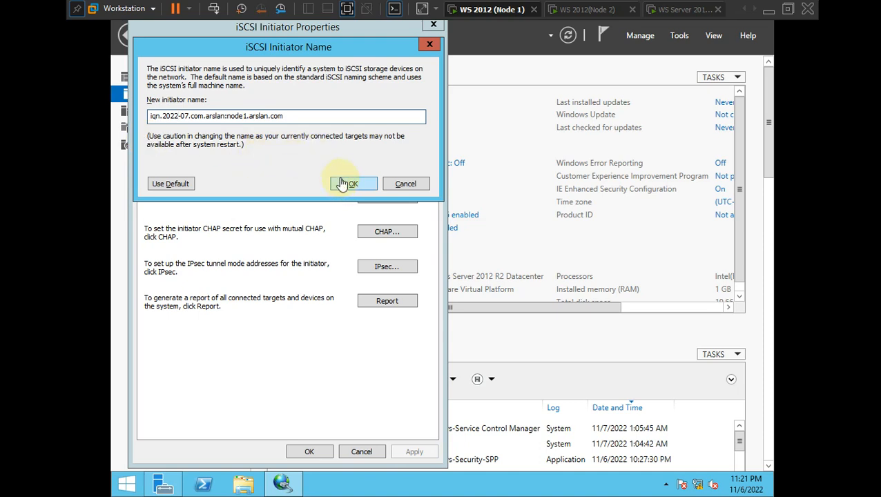
pyautogui.hotkey('alt', 'Tab')
pyautogui.hotkey('alt', 'Tab')
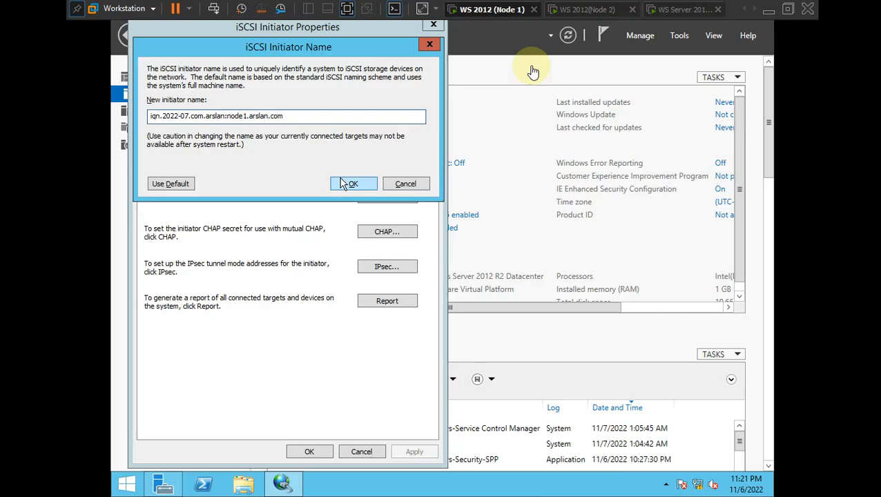
pyautogui.hotkey('alt', 'Tab')
pyautogui.press('Tab')
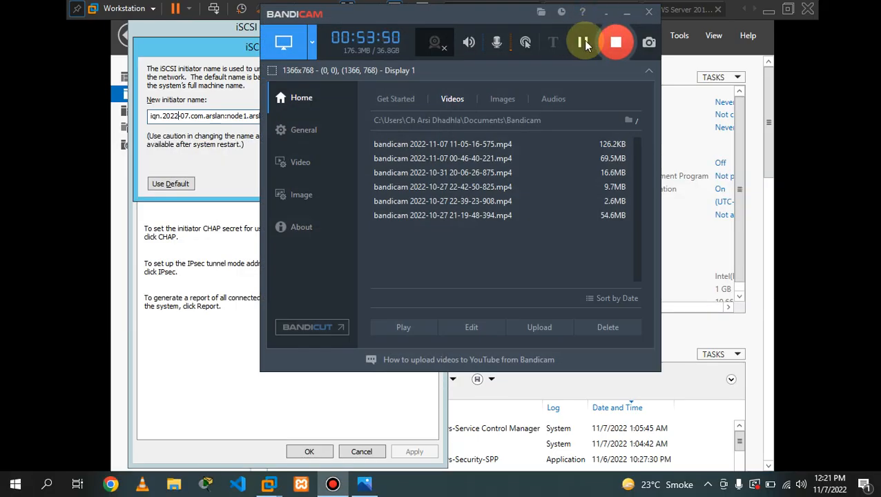
pyautogui.click(628, 15)
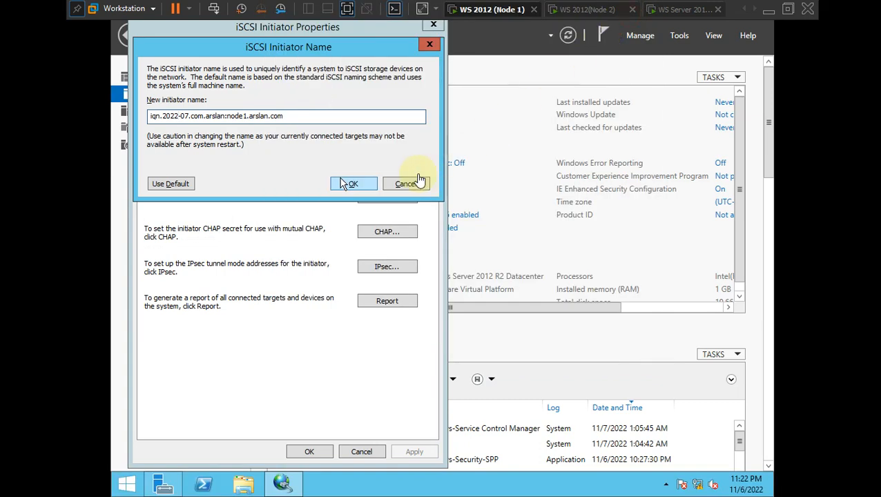
pyautogui.click(349, 185)
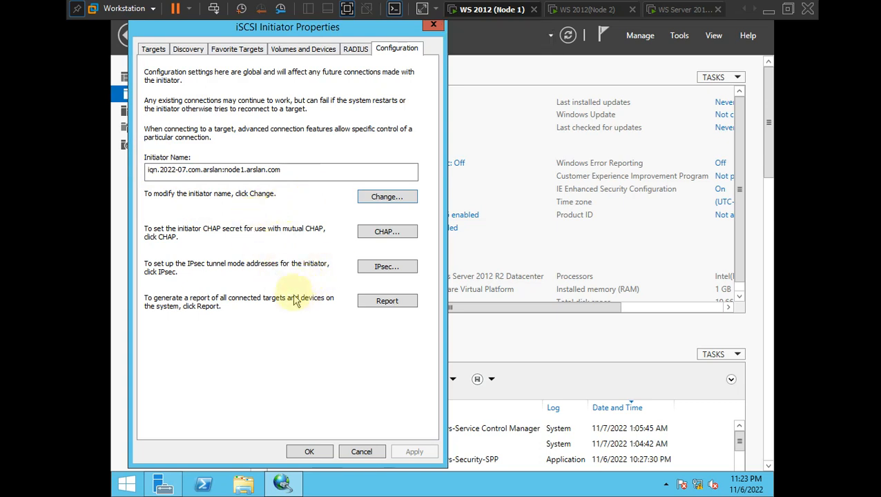
# - Quick Connect to the iSCSI target at 10.0.0.3 from the Targets tab and close the results with Done
pyautogui.click(152, 48)
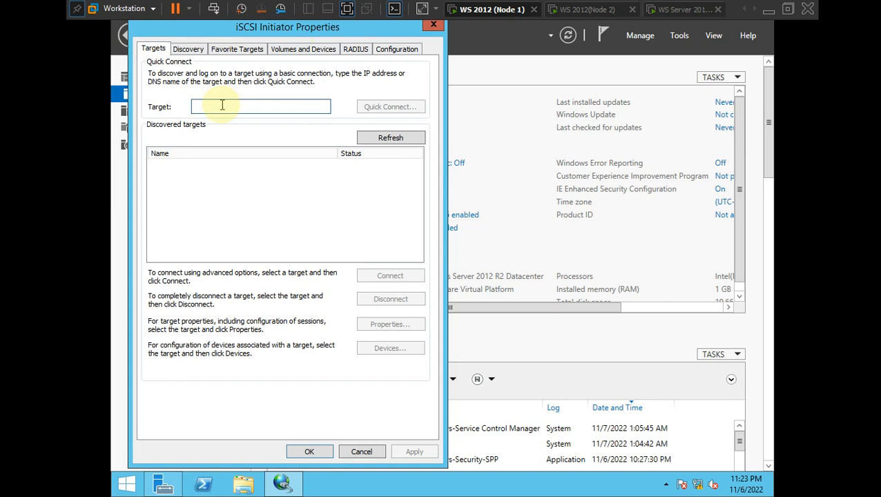
pyautogui.write('10.0.0.3')
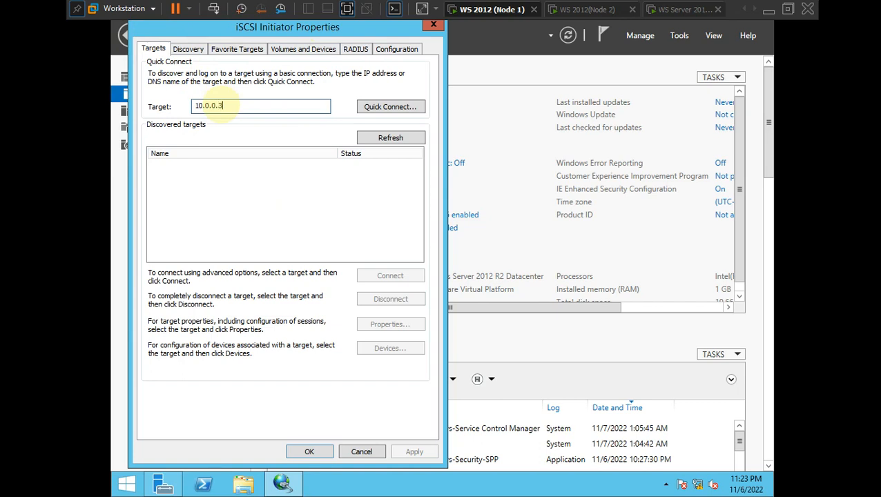
pyautogui.click(386, 108)
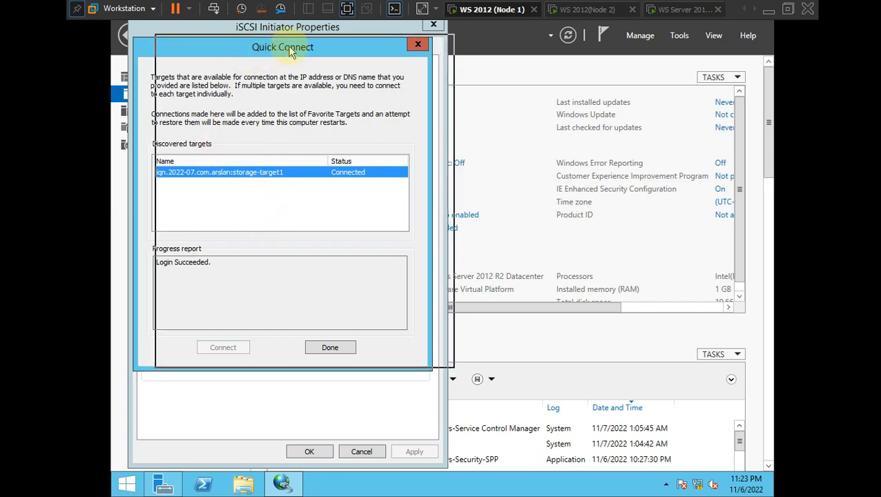
pyautogui.moveTo(269, 55); pyautogui.dragTo(291, 51)
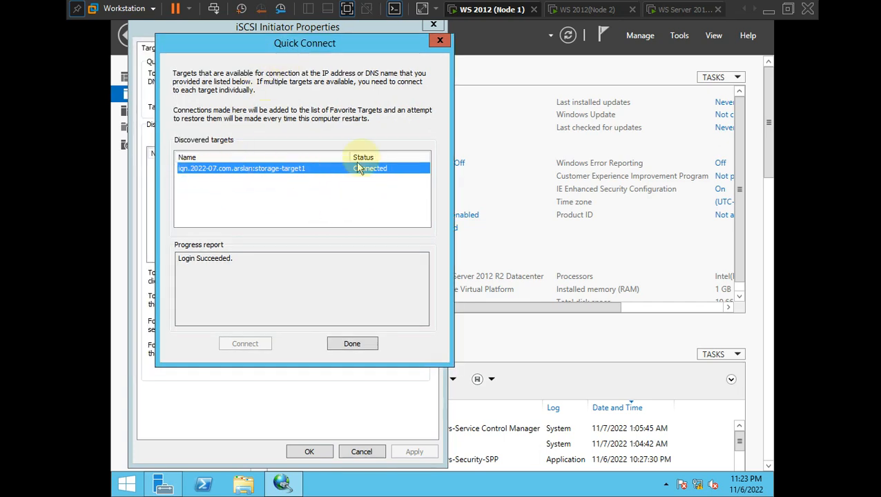
pyautogui.click(352, 343)
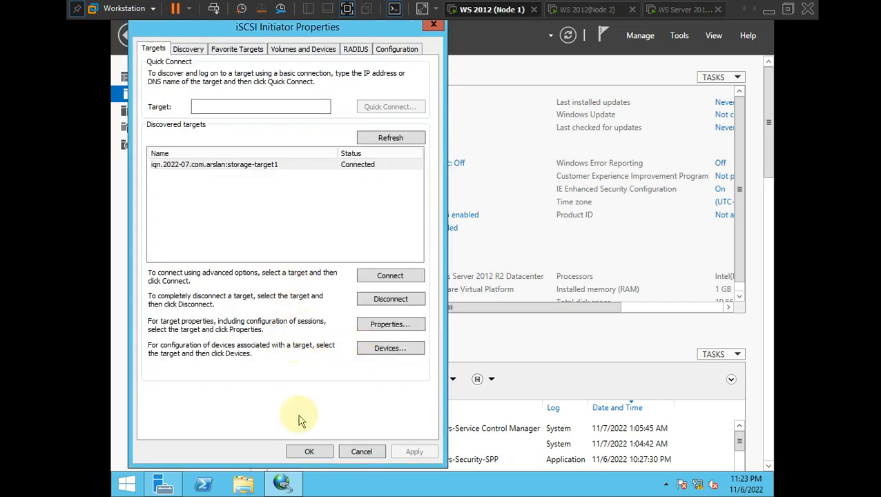
pyautogui.hotkey('alt', 'Tab')
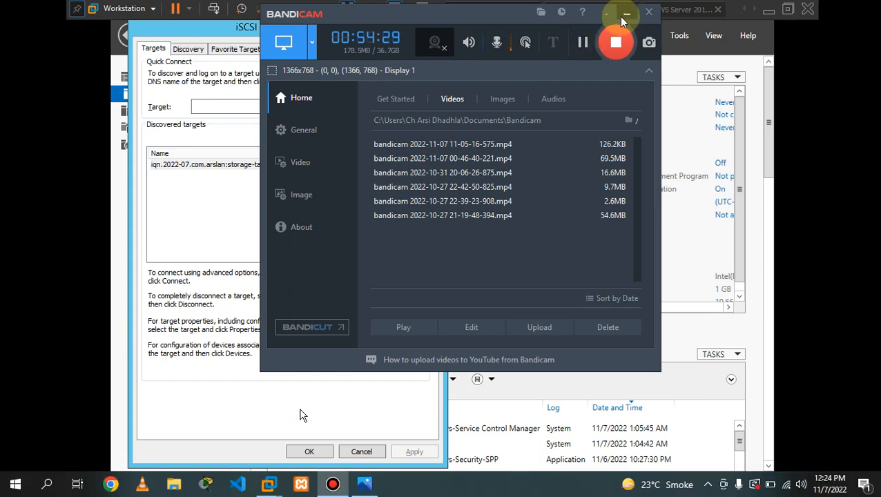
pyautogui.click(626, 12)
pyautogui.click(301, 414)
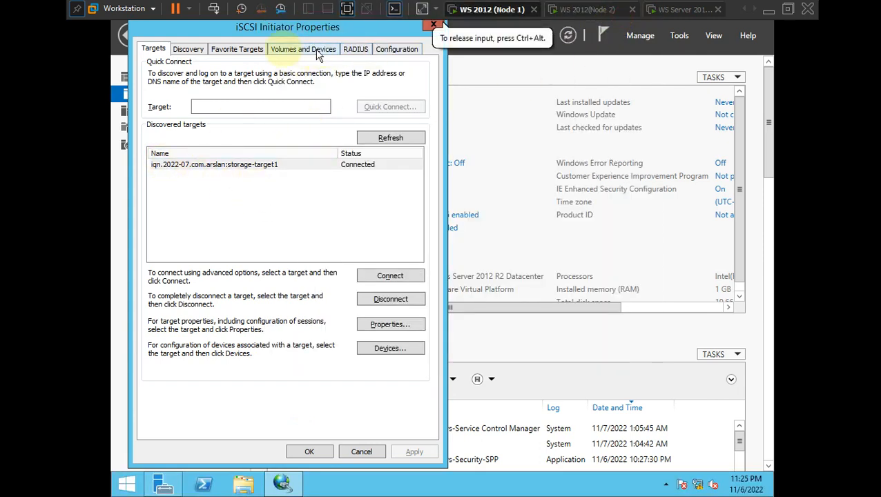
# - Auto Configure the three iSCSI disks under Volumes and Devices, click OK, and refresh Server Manager
pyautogui.click(290, 50)
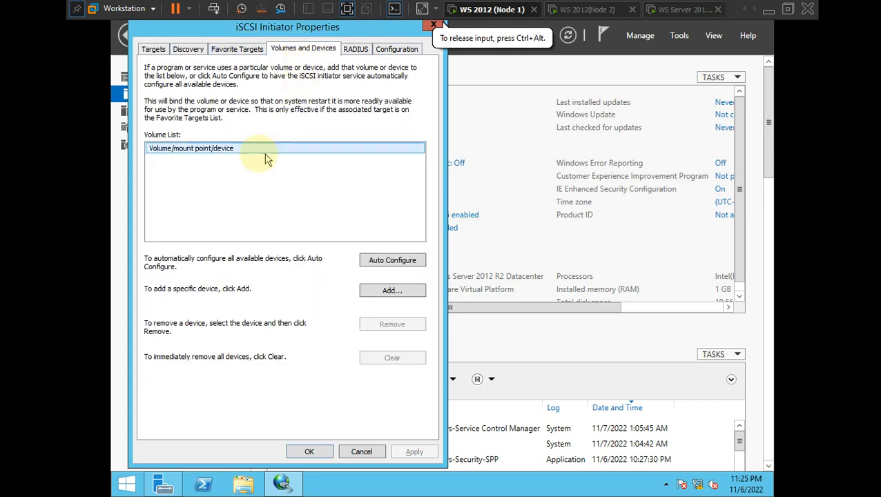
pyautogui.click(378, 266)
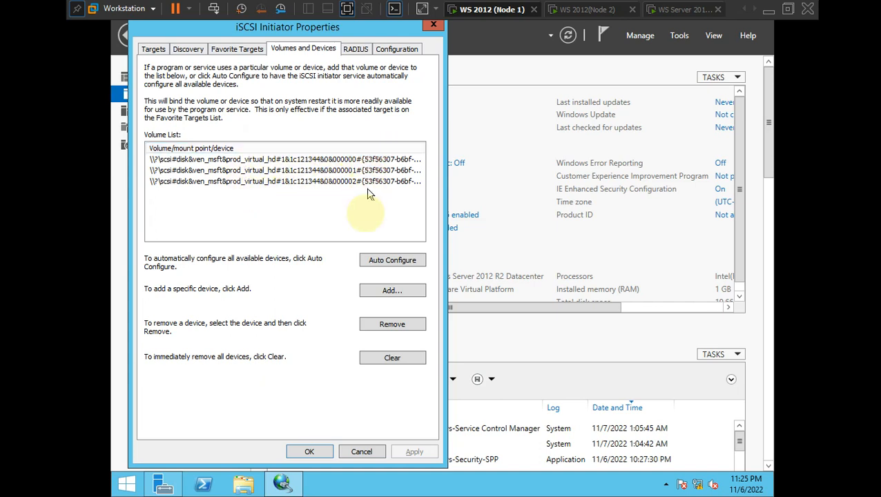
pyautogui.click(308, 452)
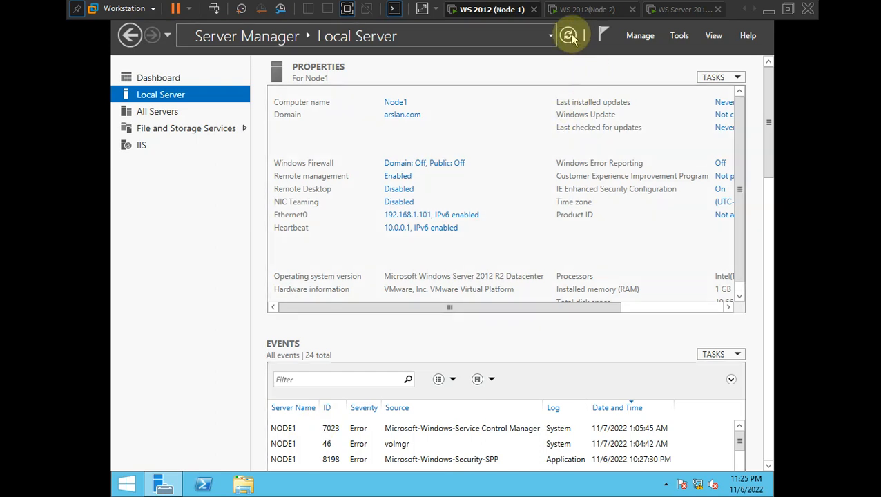
pyautogui.click(570, 36)
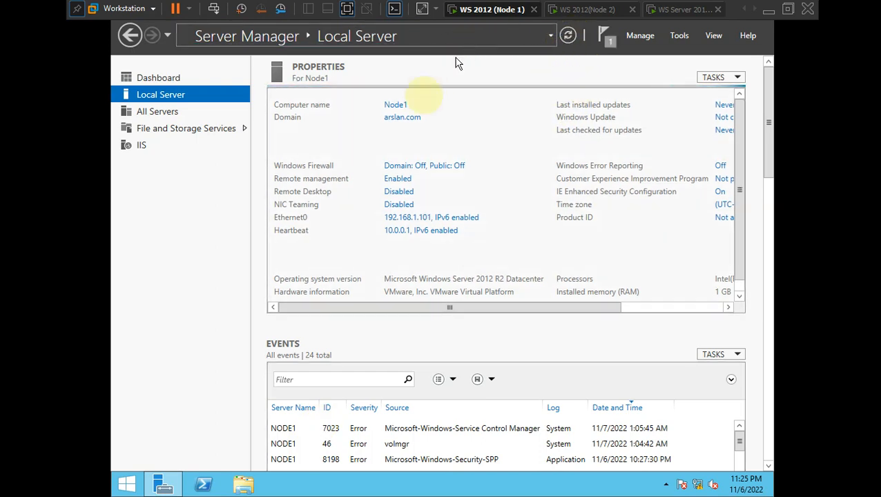
# - Open Computer Management's Disk Management and enlarge the disk map to show offline Disks 1–3
pyautogui.click(680, 38)
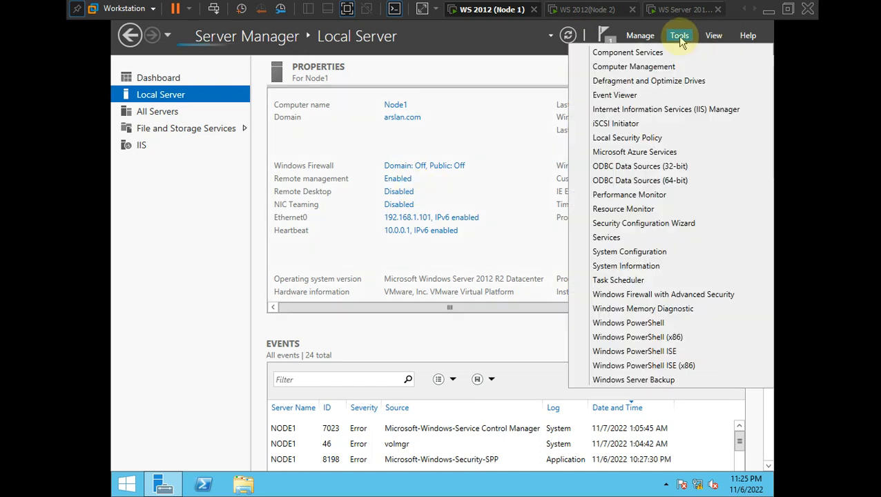
pyautogui.click(644, 67)
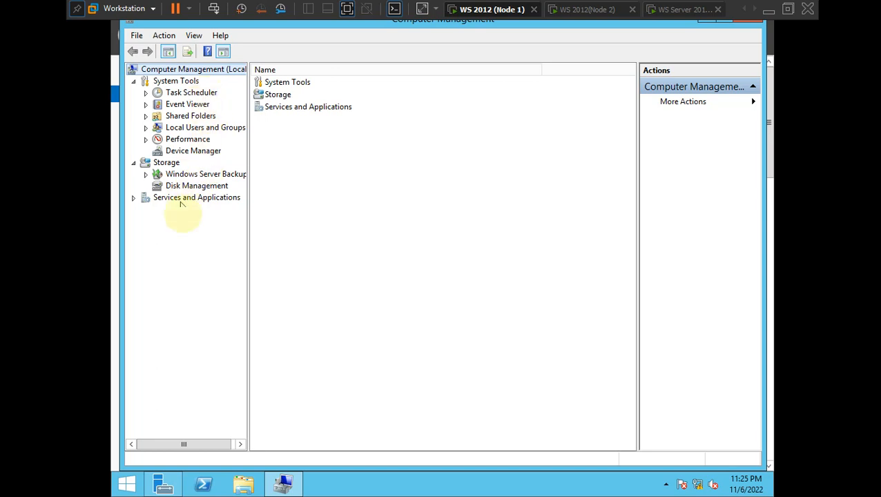
pyautogui.click(193, 187)
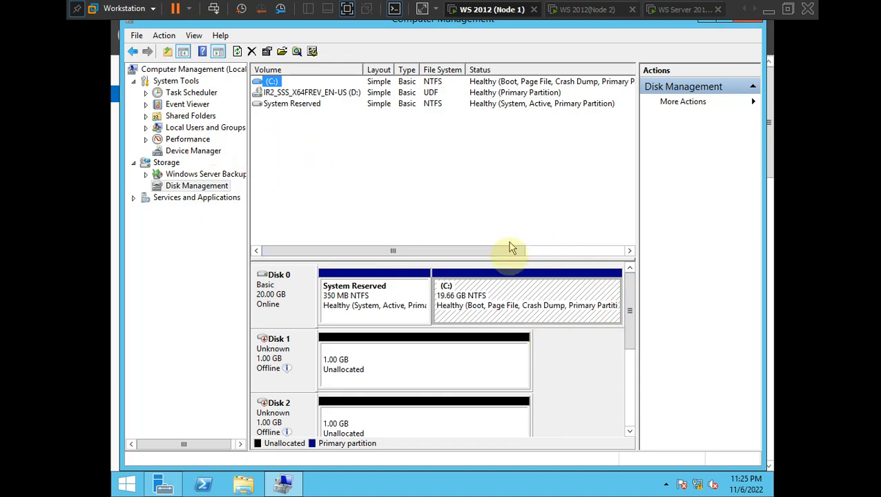
pyautogui.moveTo(509, 260); pyautogui.dragTo(525, 132)
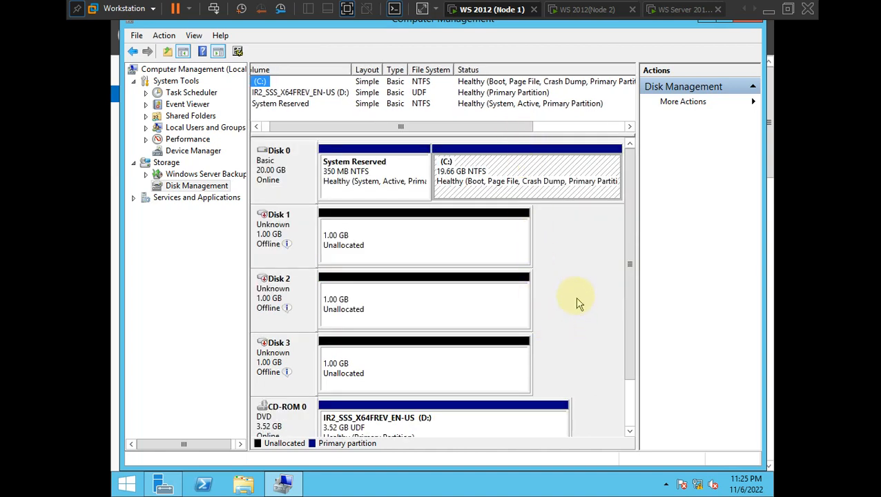
pyautogui.moveTo(275, 247)
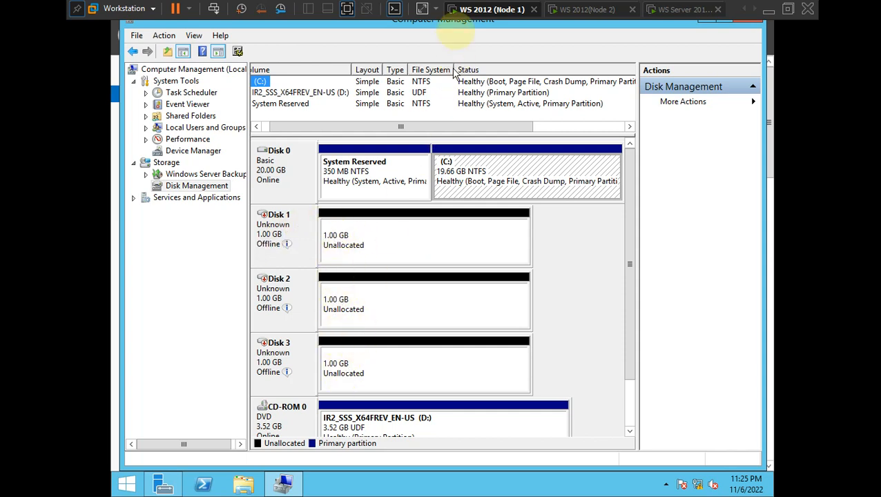
pyautogui.click(502, 14)
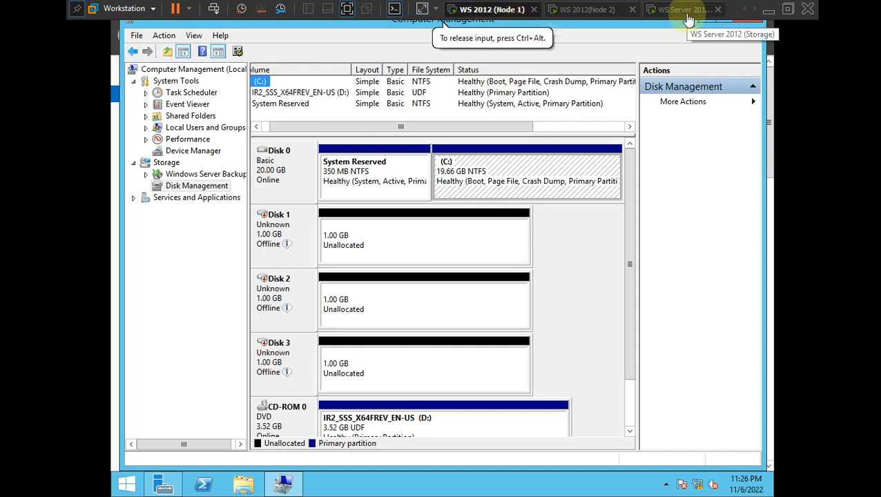
# - Bring Disk 1 online and initialize it with the MBR partition style
pyautogui.rightClick(359, 235)
pyautogui.rightClick(270, 235)
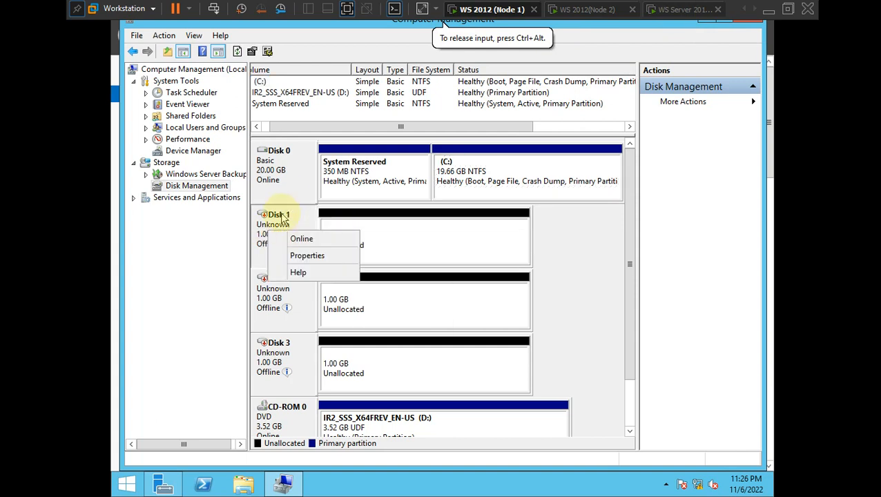
pyautogui.click(287, 239)
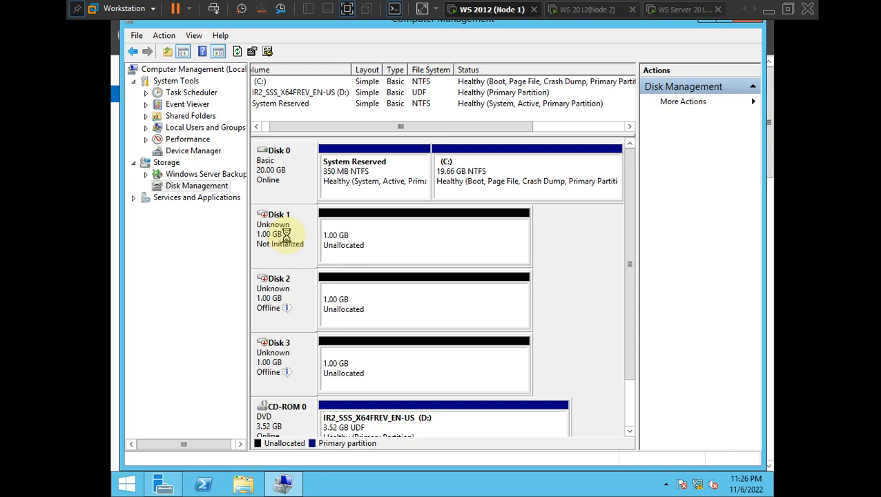
pyautogui.rightClick(281, 226)
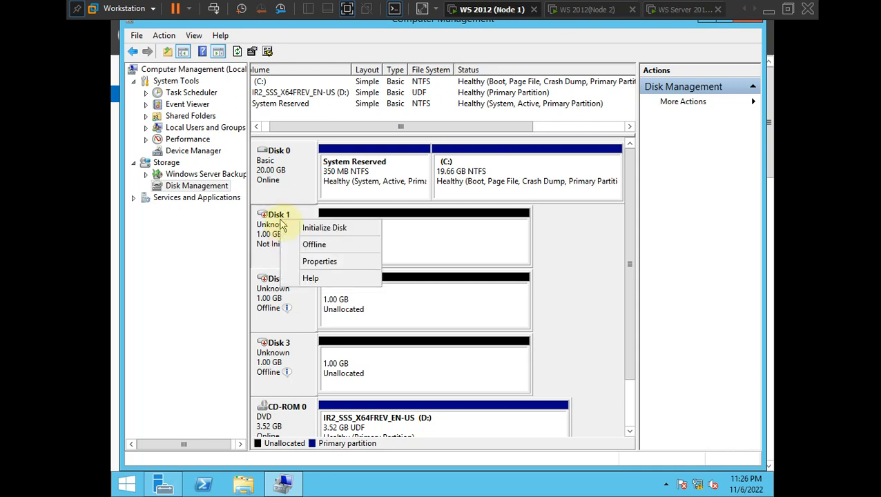
pyautogui.click(302, 229)
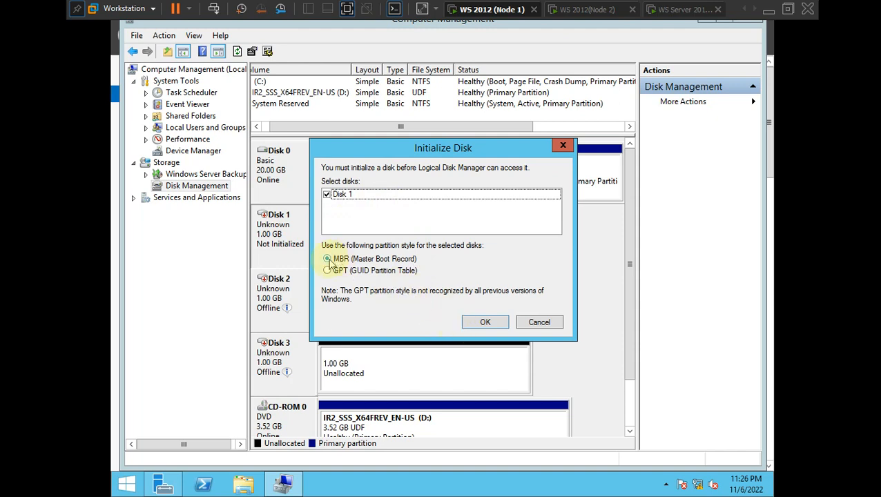
pyautogui.click(483, 322)
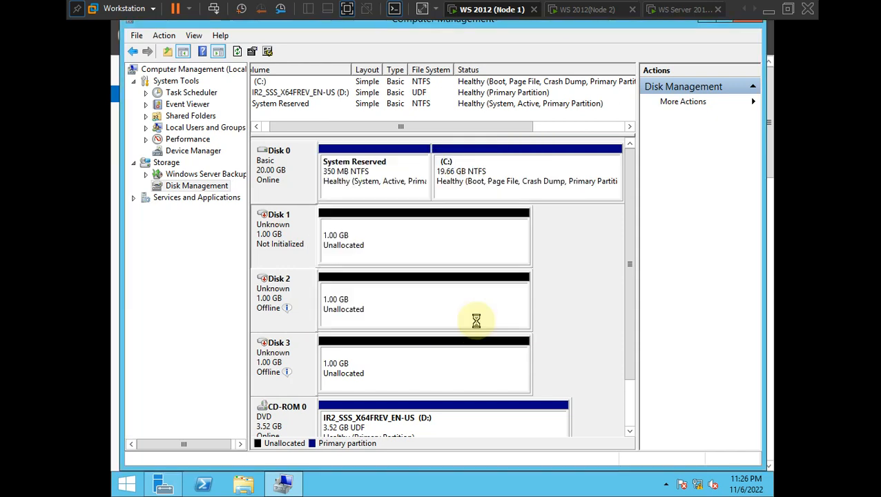
# - Bring Disk 2 online and initialize it as an MBR disk
pyautogui.rightClick(282, 297)
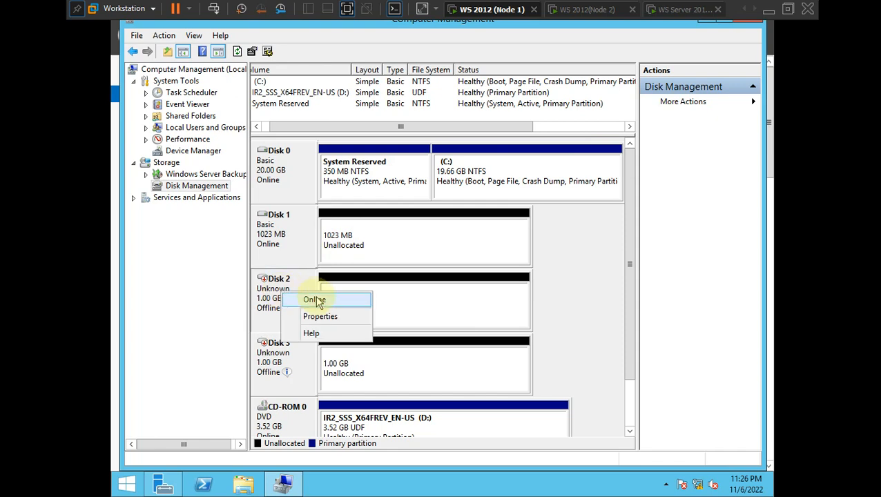
pyautogui.click(316, 301)
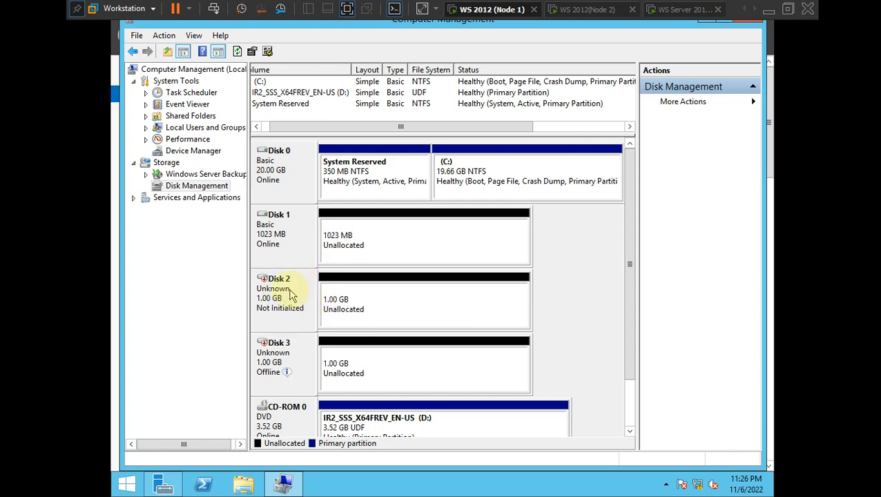
pyautogui.rightClick(290, 295)
pyautogui.click(304, 298)
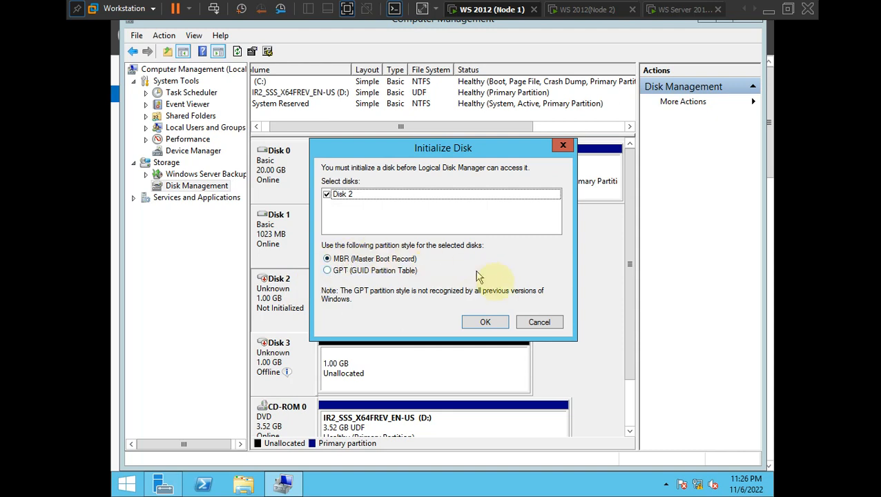
pyautogui.click(485, 323)
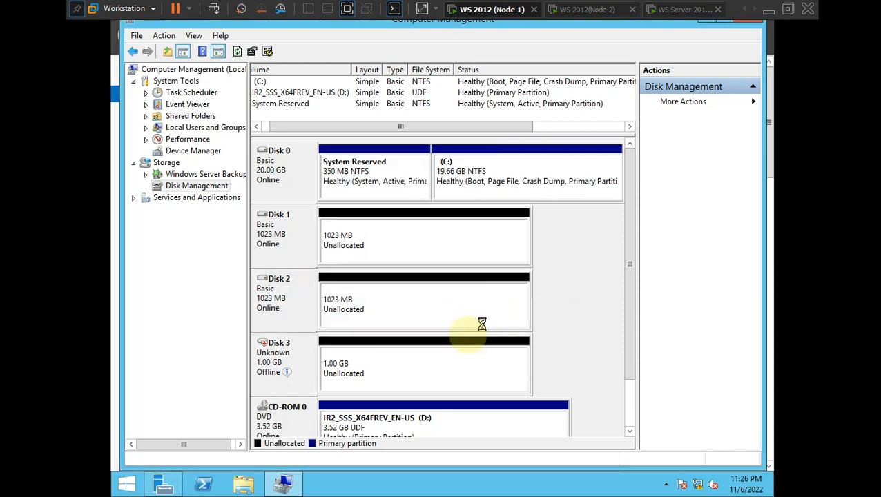
# - Bring Disk 3 online, initialize it as MBR, then minimize the screen recorder
pyautogui.rightClick(288, 364)
pyautogui.click(317, 367)
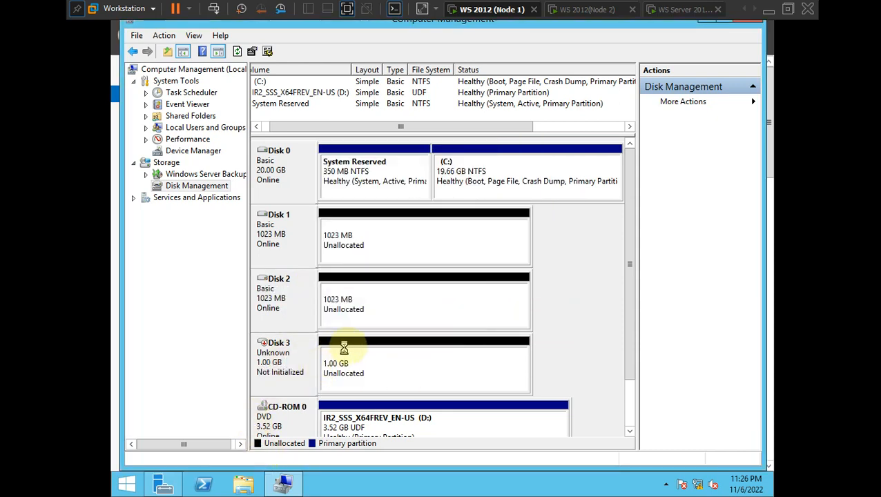
pyautogui.rightClick(312, 364)
pyautogui.click(338, 368)
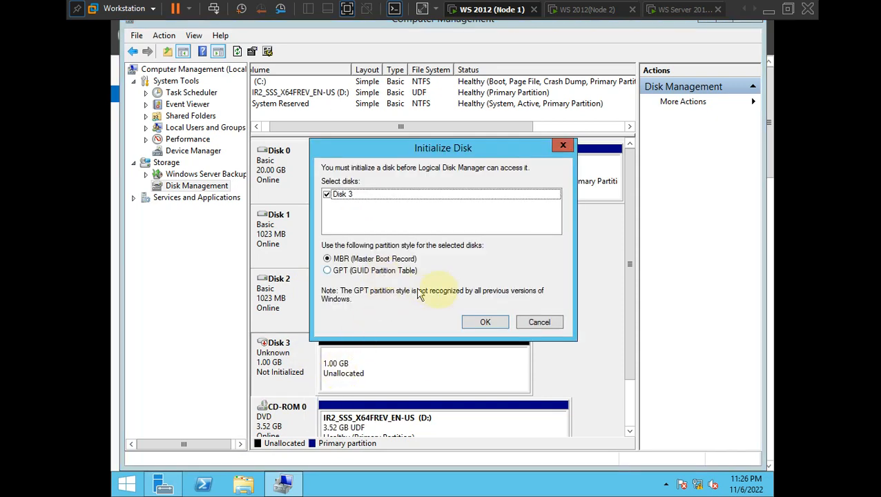
pyautogui.click(486, 323)
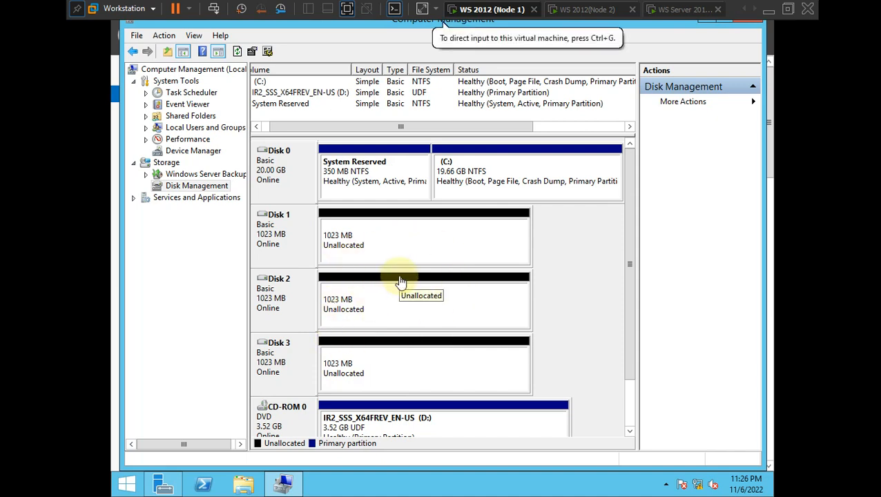
pyautogui.hotkey('alt', 'Tab')
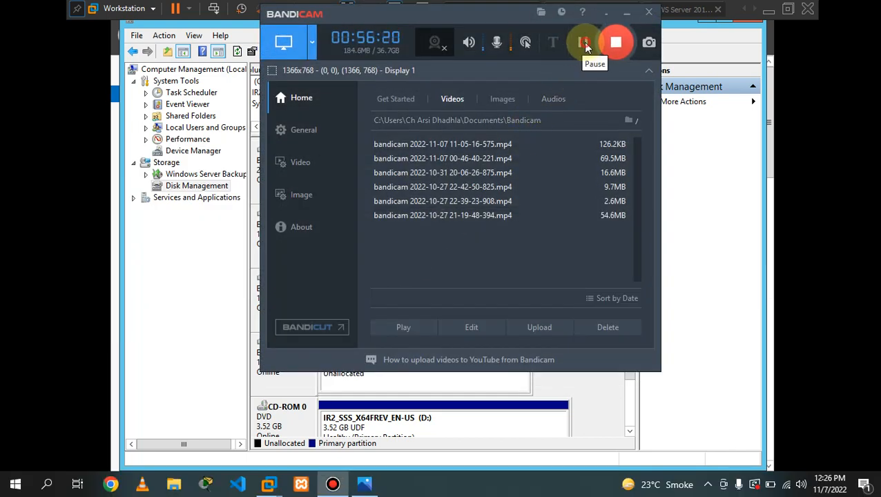
pyautogui.click(626, 13)
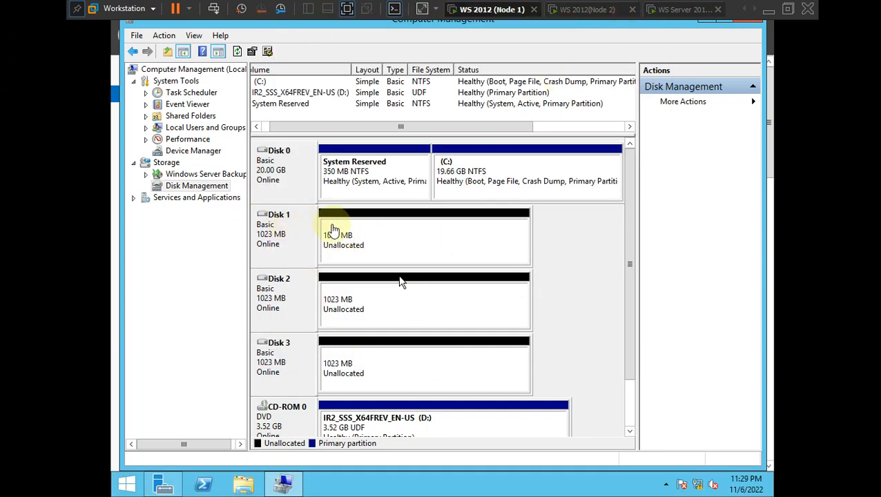
# - Create a 1021 MB NTFS simple volume E: on Disk 1 with wizard defaults
pyautogui.rightClick(338, 229)
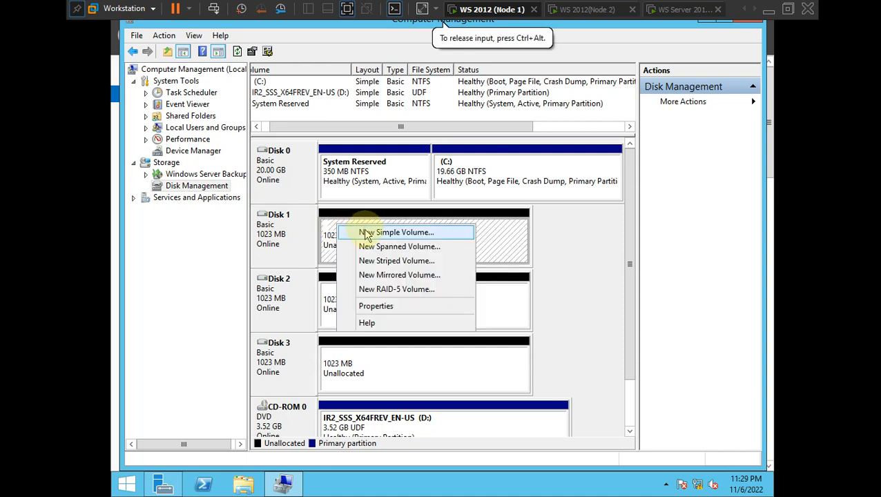
pyautogui.click(366, 233)
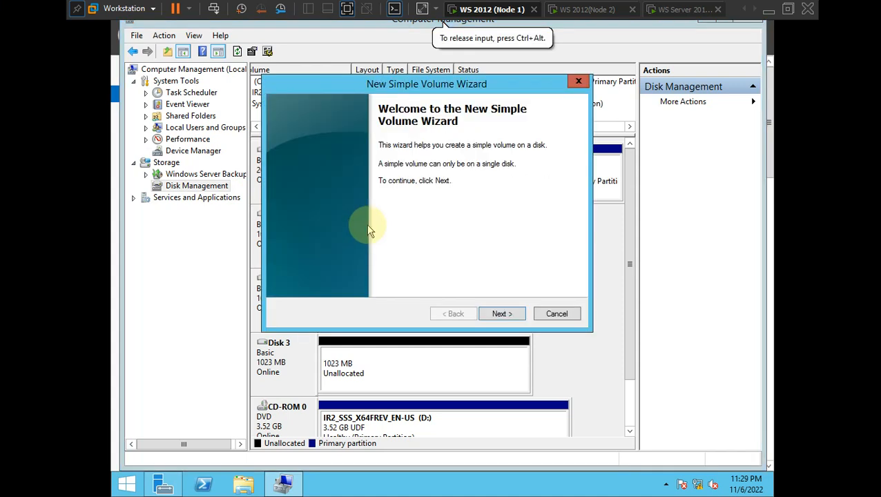
pyautogui.click(502, 314)
pyautogui.click(502, 314)
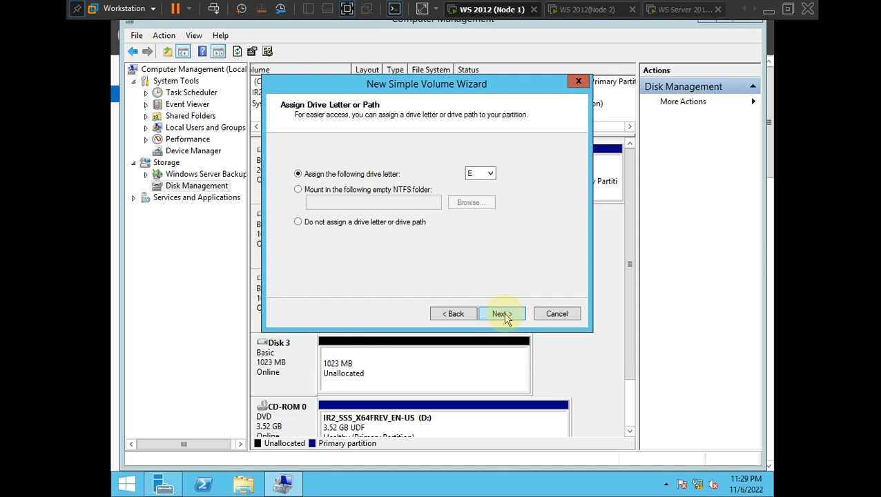
pyautogui.click(502, 314)
pyautogui.click(502, 314)
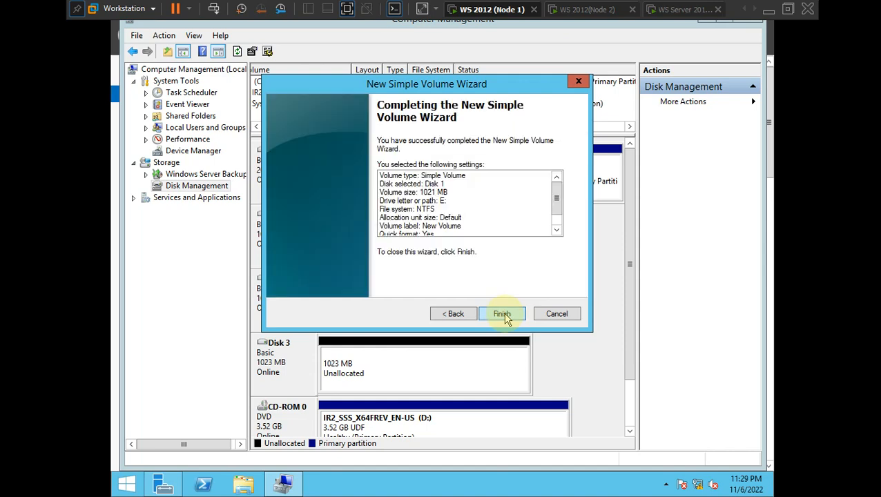
pyautogui.click(502, 314)
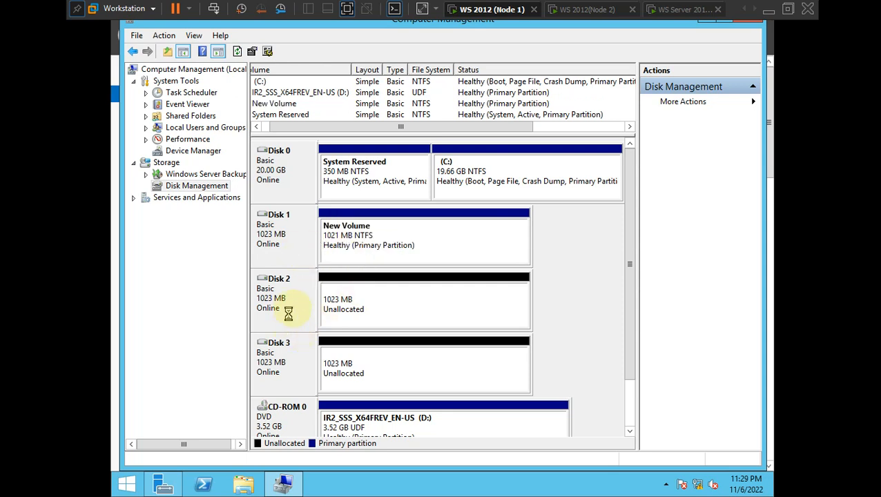
# - Create the default NTFS simple volume F: on Disk 2
pyautogui.rightClick(364, 312)
pyautogui.click(396, 318)
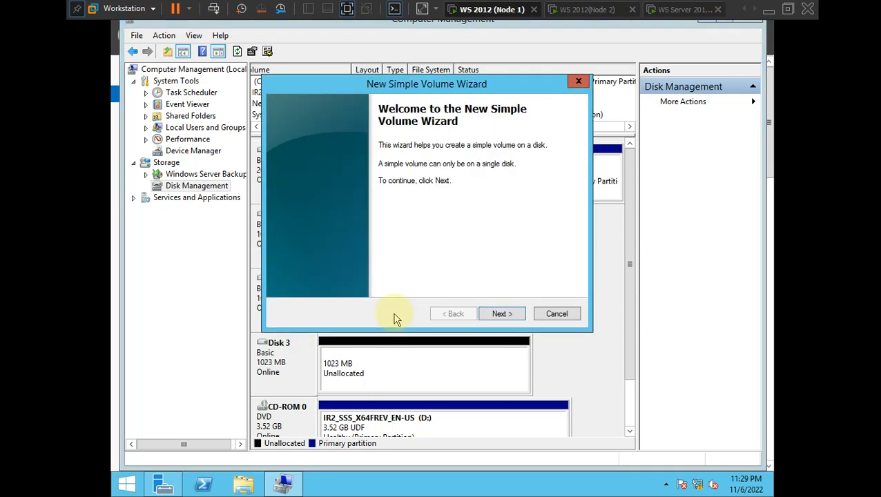
pyautogui.click(509, 315)
pyautogui.click(509, 316)
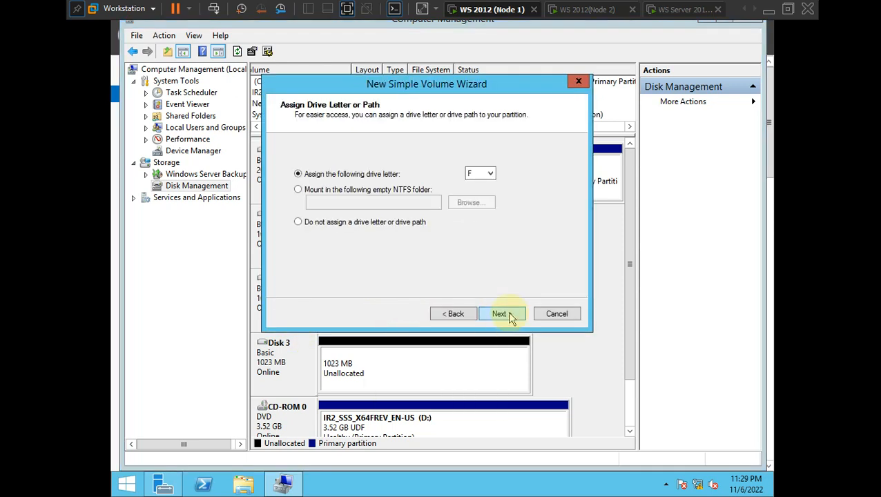
pyautogui.click(509, 316)
pyautogui.click(509, 316)
pyautogui.click(510, 316)
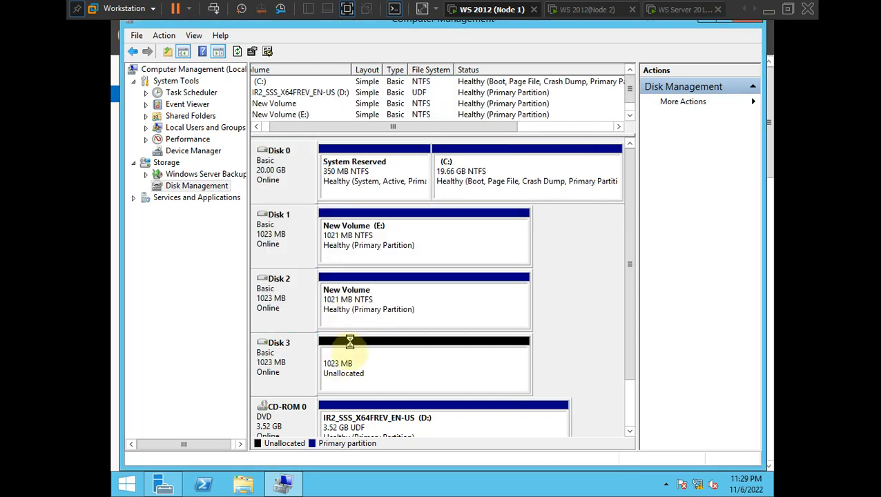
# - Create a 1021 MB NTFS simple volume G: on Disk 3 with default settings
pyautogui.rightClick(338, 363)
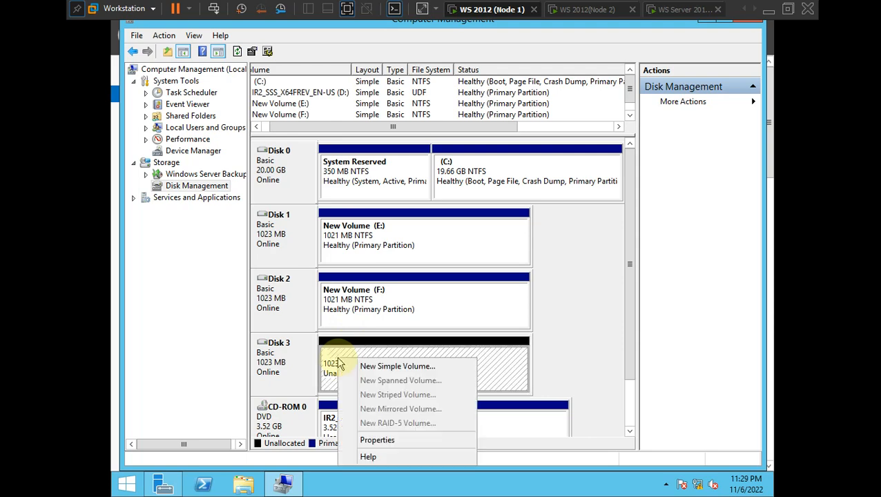
pyautogui.click(386, 366)
pyautogui.click(504, 322)
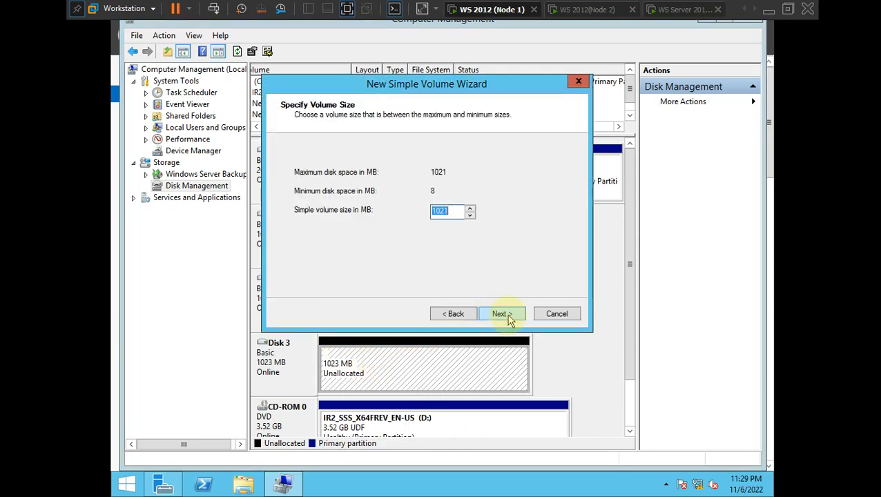
pyautogui.click(506, 320)
pyautogui.click(506, 319)
pyautogui.click(507, 318)
pyautogui.click(503, 315)
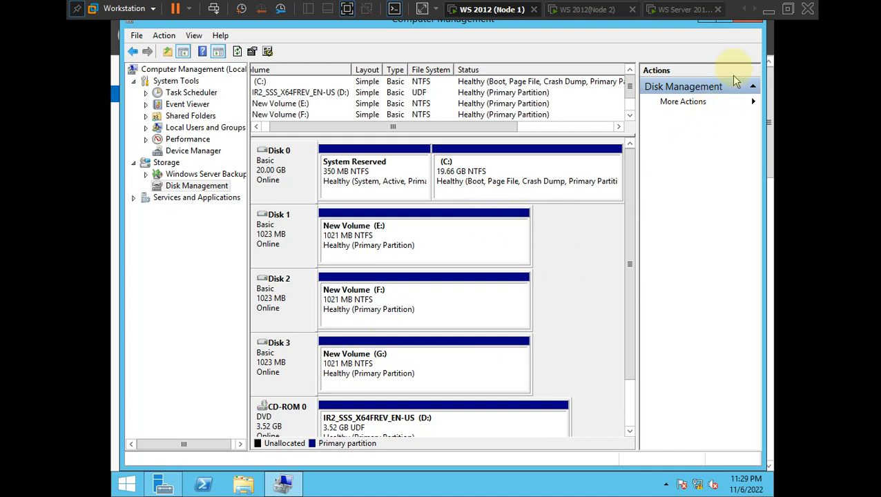
# - Close Computer Management on Node1 and refresh Server Manager's Local Server properties
pyautogui.click(742, 21)
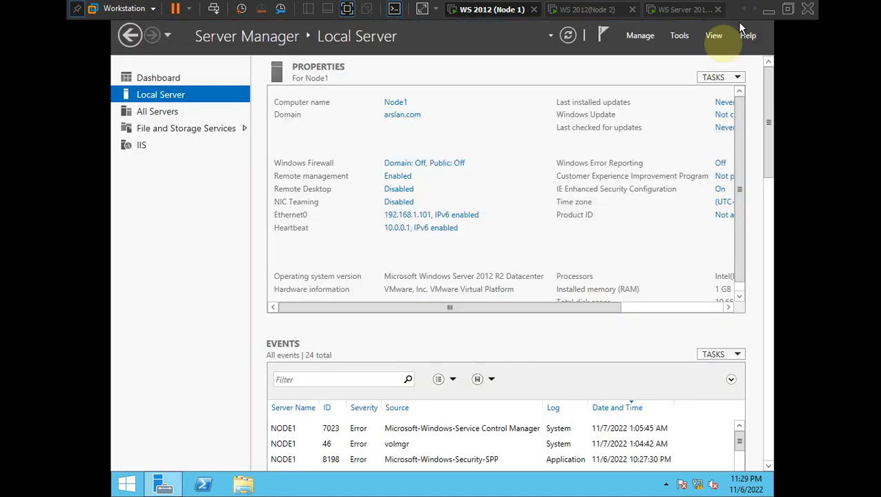
pyautogui.click(567, 36)
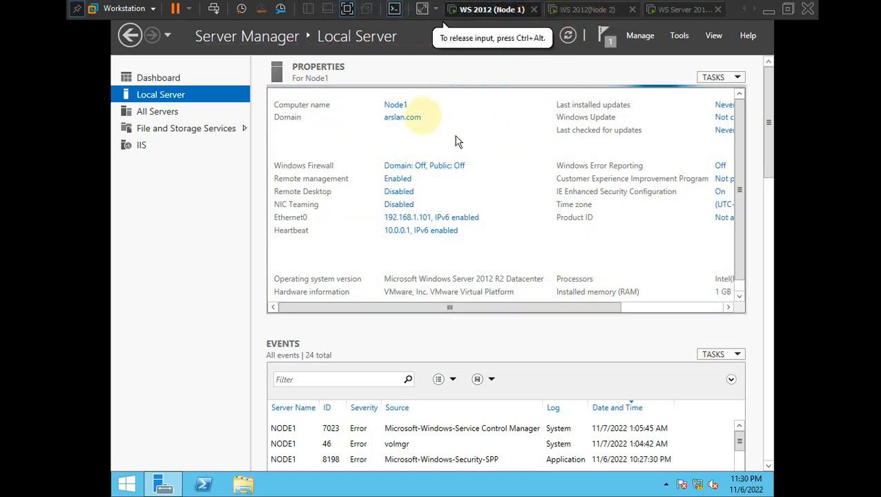
# - Switch to the WS 2012 (Node 2) VM and sign in as Administrator with the account password
pyautogui.click(587, 10)
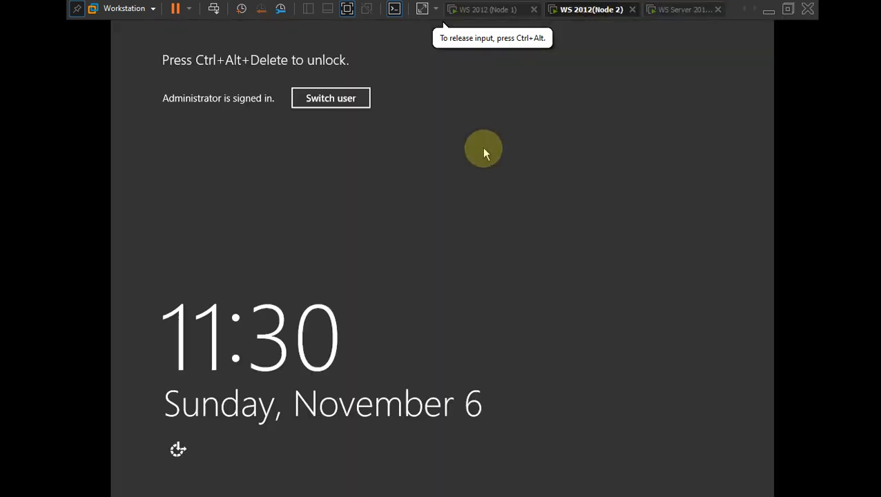
pyautogui.click(321, 100)
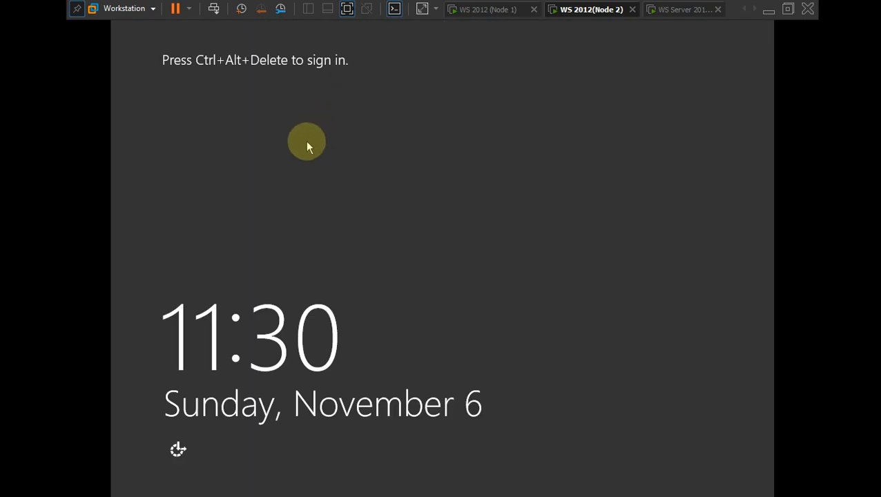
pyautogui.hotkey('ctrl', 'alt', 'Delete')
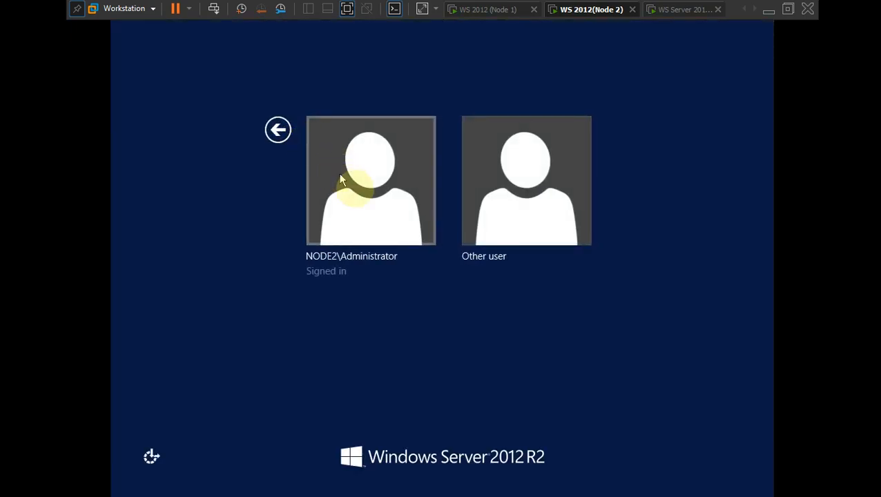
pyautogui.click(354, 187)
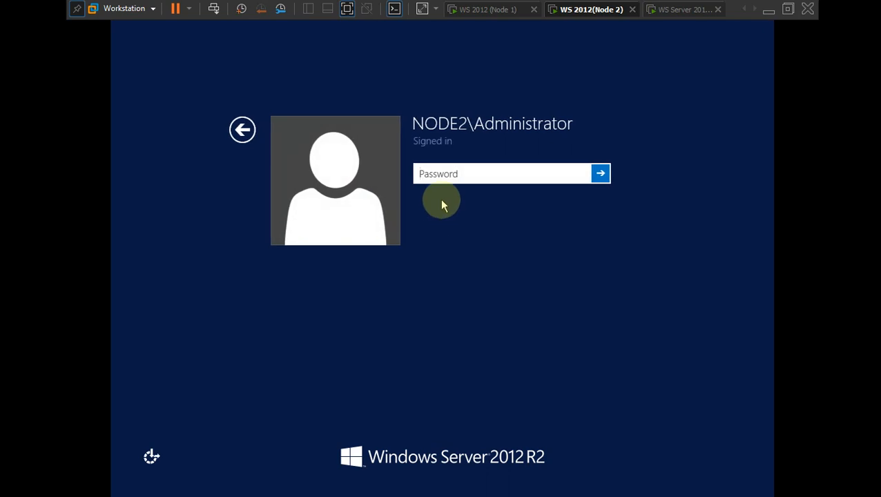
pyautogui.write('P')
pyautogui.press('Return')
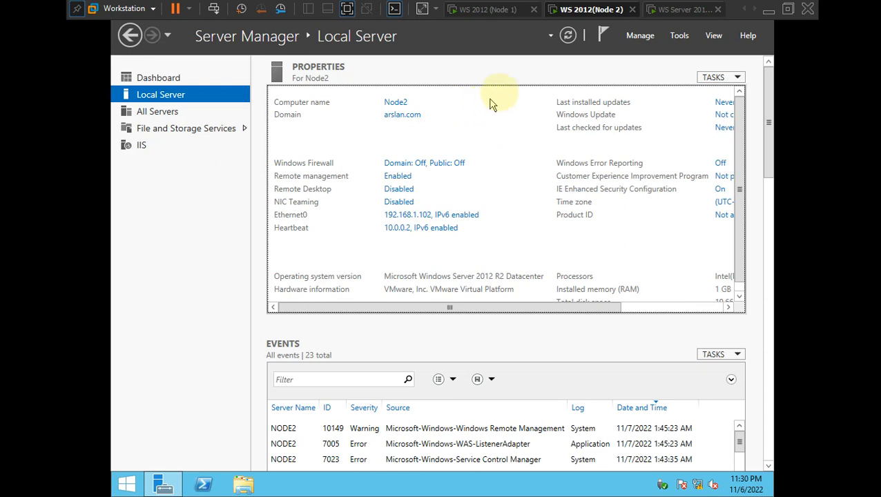
# - Check the failover setup diagram in Photos, then return focus to the Node2 VM
pyautogui.click(677, 38)
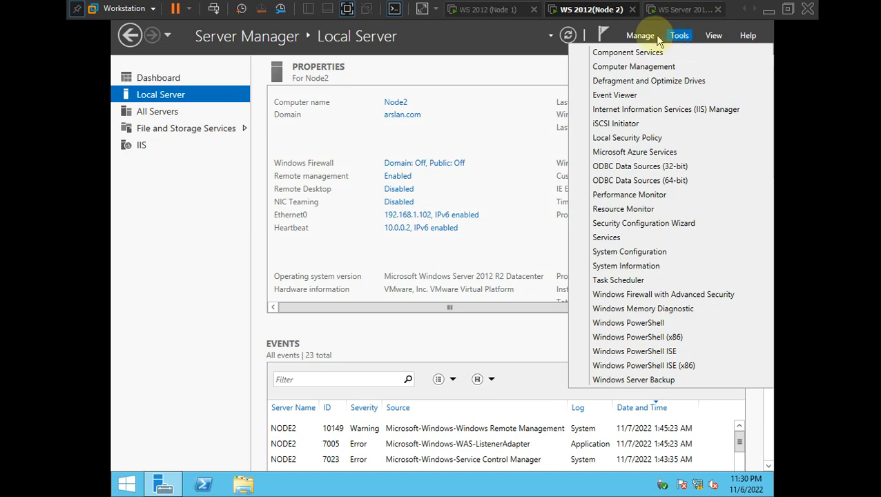
pyautogui.click(486, 72)
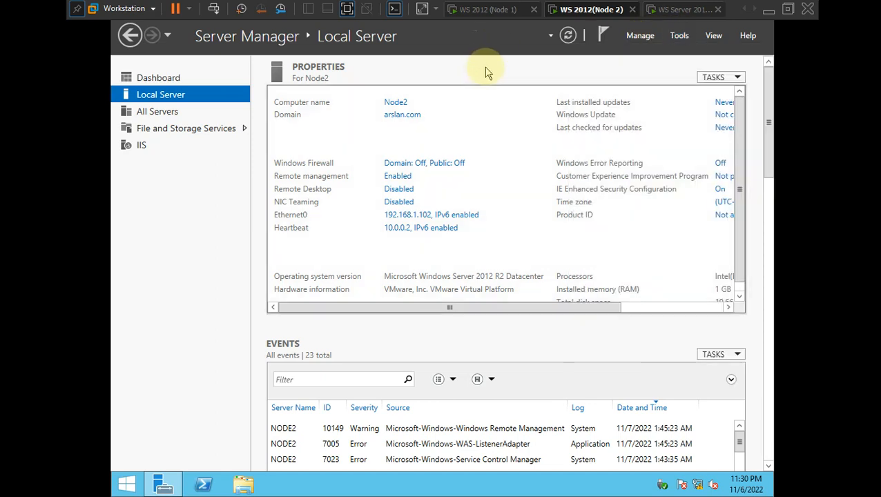
pyautogui.hotkey('alt', 'Tab')
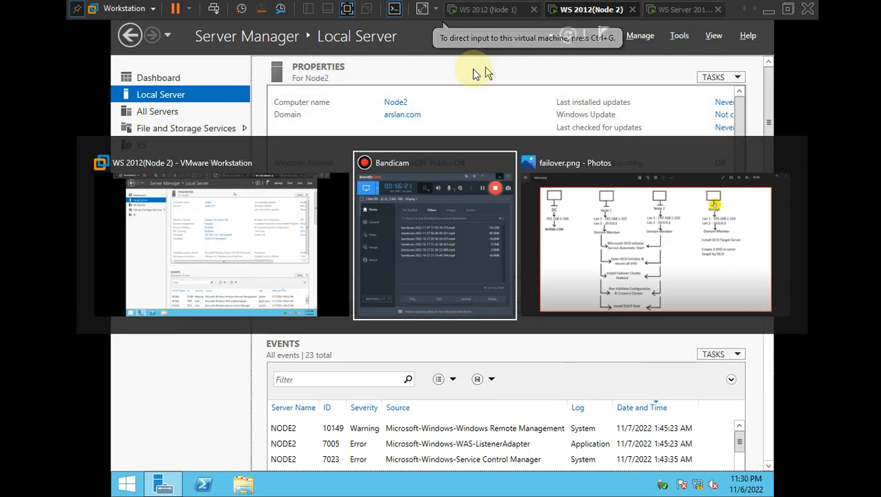
pyautogui.click(575, 208)
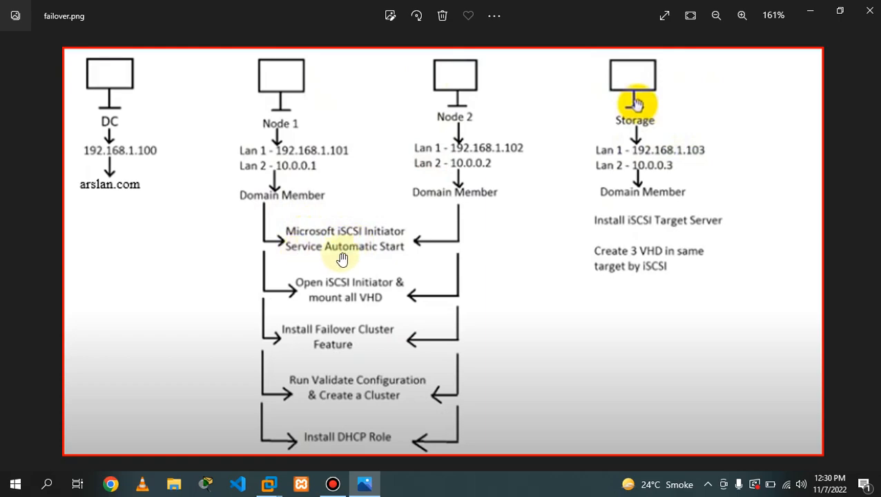
pyautogui.hotkey('alt', 'Tab')
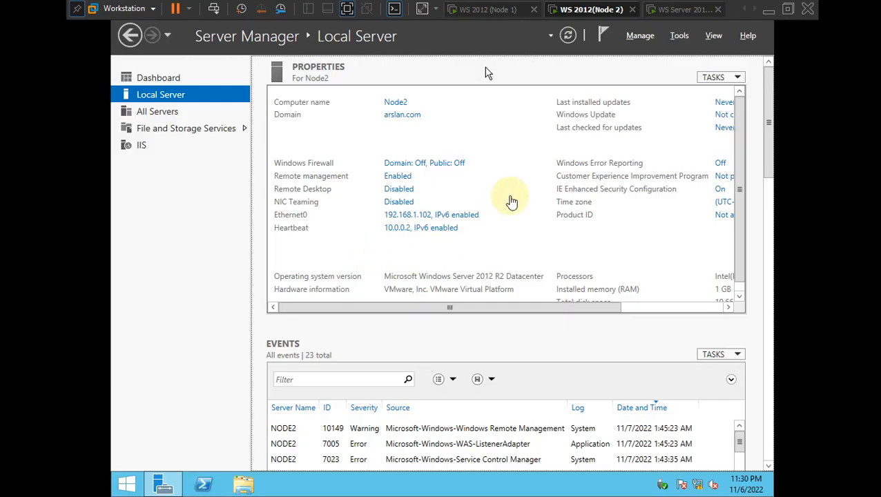
pyautogui.click(528, 81)
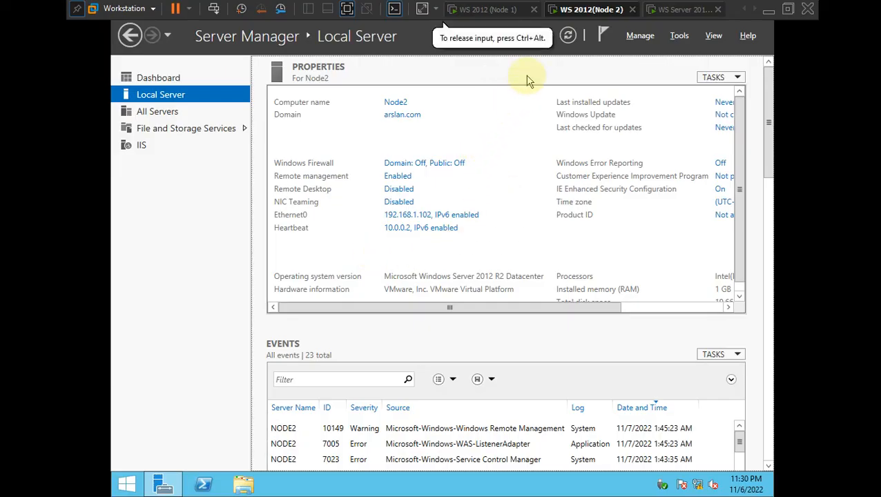
# - Bring up the Run box on Node2 from the Start button's quick administration menu
pyautogui.press('super+r')
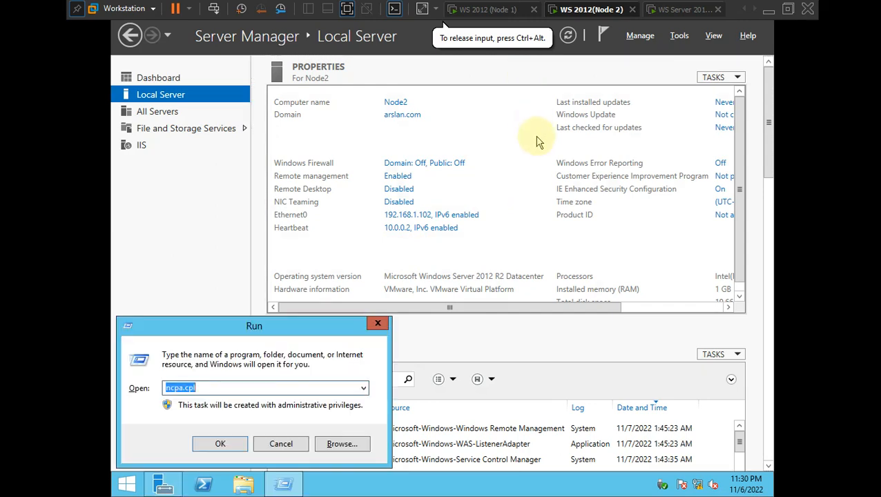
pyautogui.moveTo(259, 331); pyautogui.dragTo(281, 322)
pyautogui.click(127, 485)
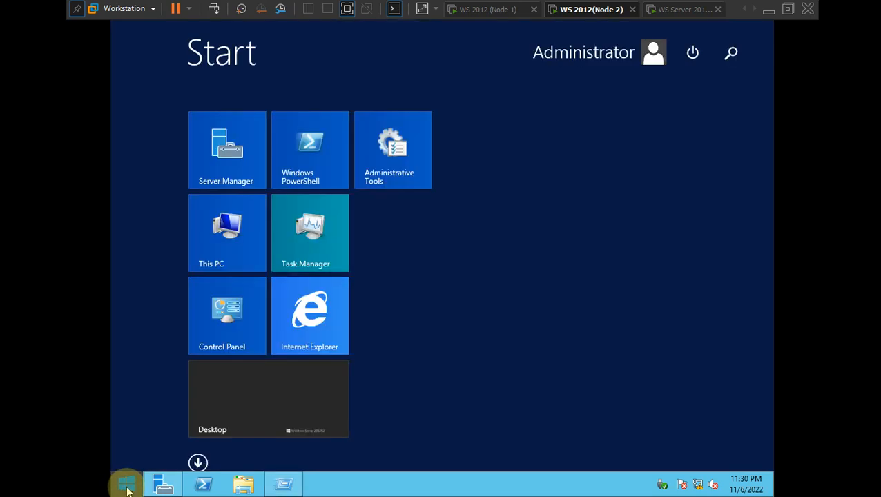
pyautogui.click(127, 486)
pyautogui.rightClick(126, 486)
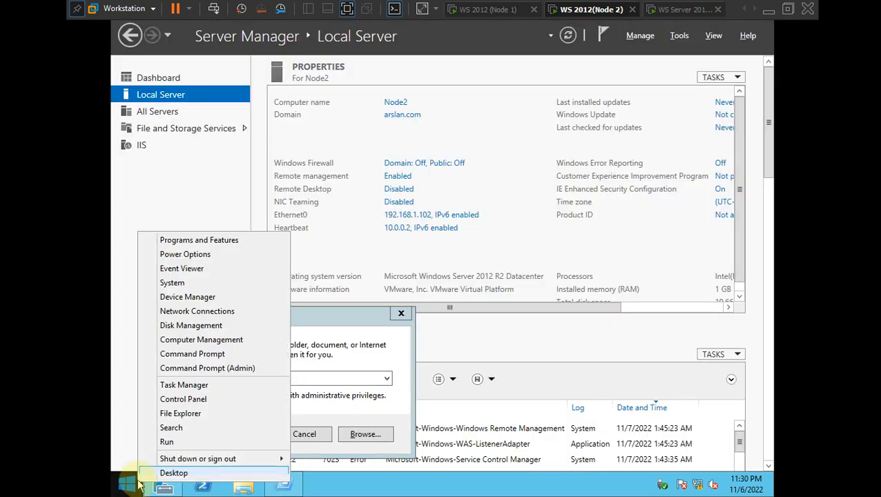
pyautogui.click(169, 442)
pyautogui.click(305, 434)
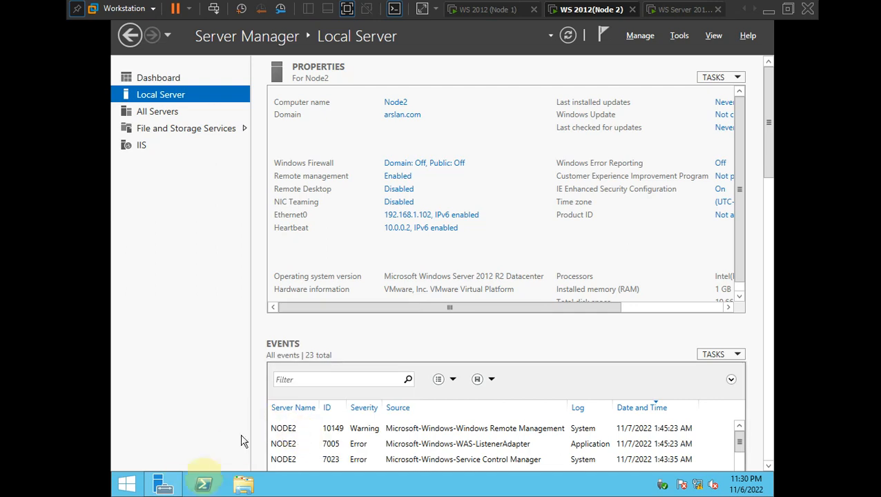
pyautogui.rightClick(126, 484)
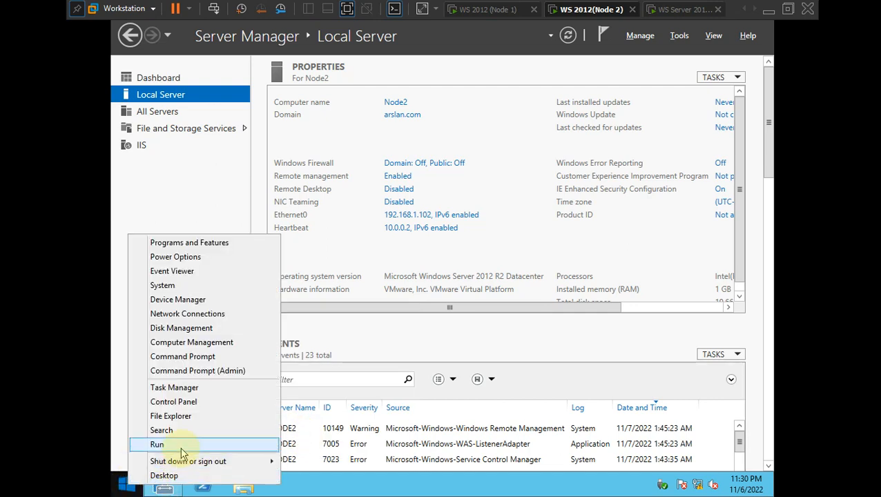
pyautogui.click(181, 447)
# - Clear the old ncpa.cpl entry and launch the Services console (services.msc)
pyautogui.press('BackSpace')
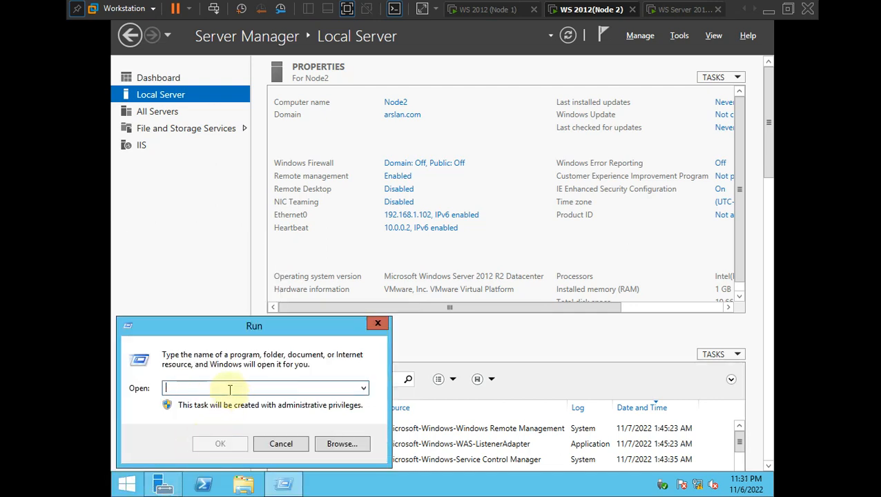
pyautogui.write('services.msc')
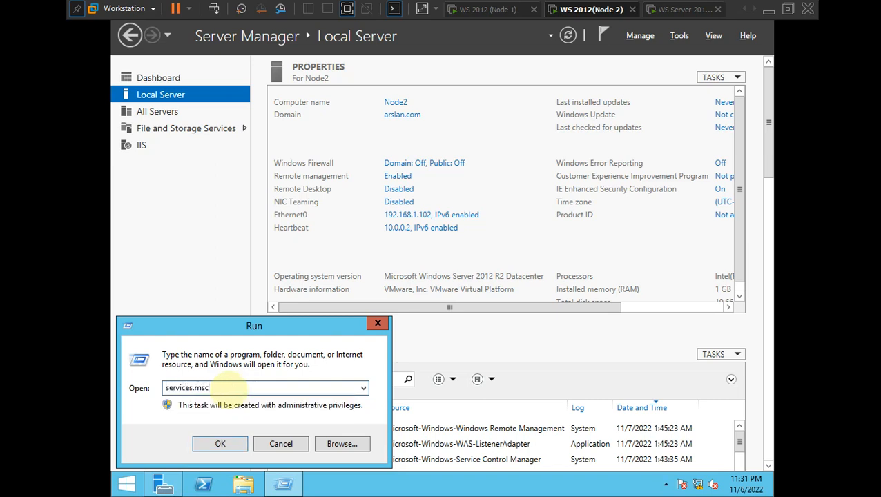
pyautogui.press('Return')
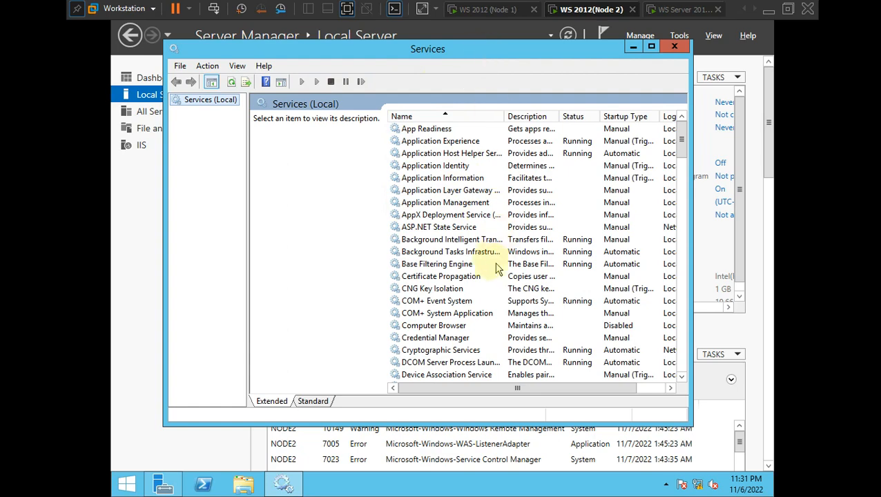
pyautogui.moveTo(683, 141); pyautogui.dragTo(683, 223)
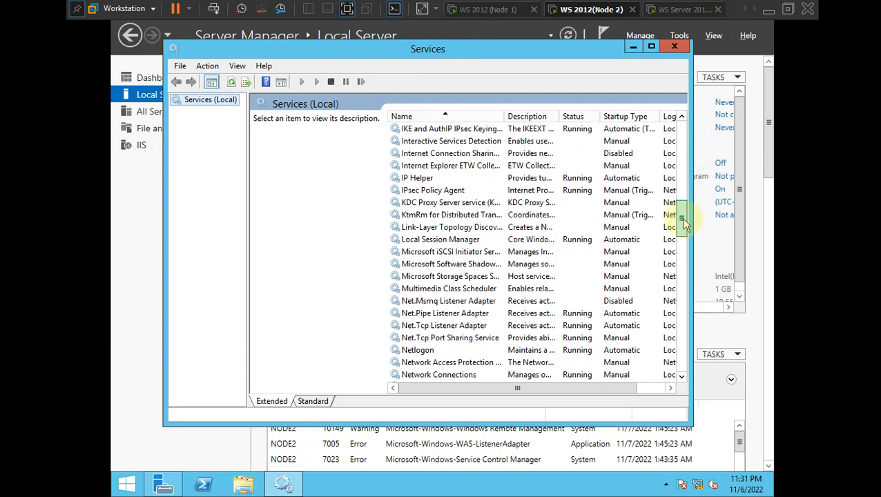
# - Set Microsoft iSCSI Initiator Service to Automatic startup, start it, apply, and close Services
pyautogui.click(457, 254)
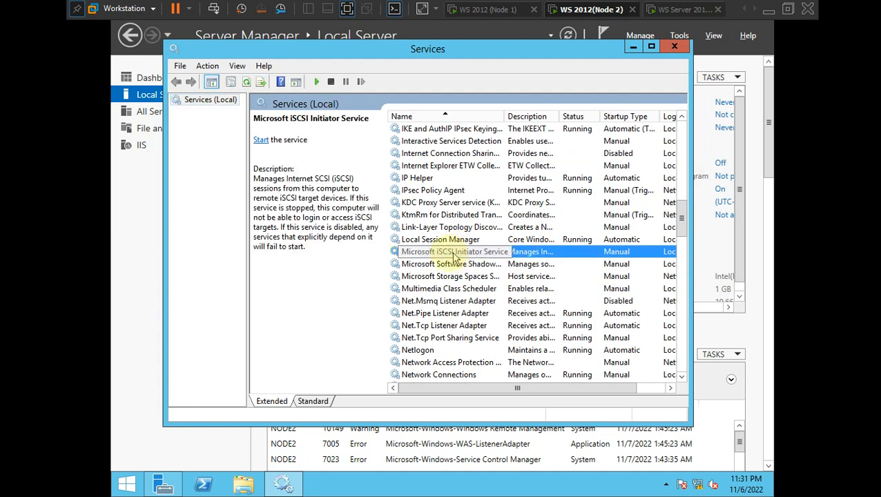
pyautogui.rightClick(473, 254)
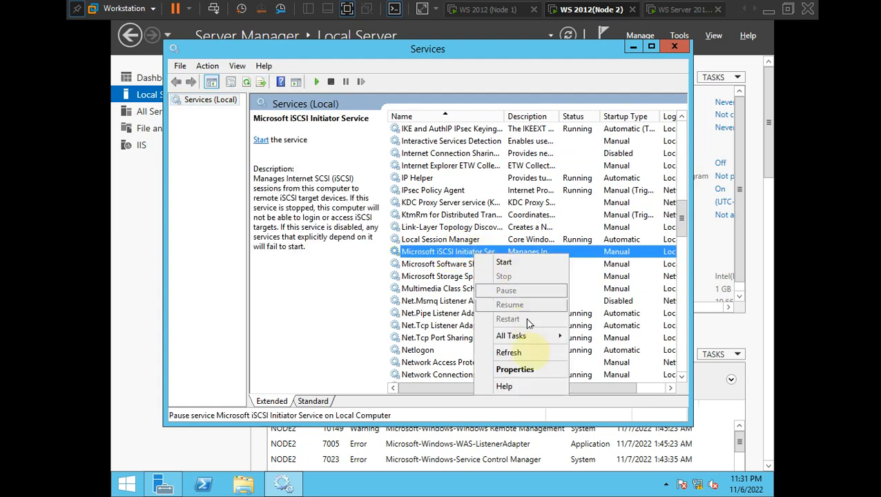
pyautogui.click(526, 369)
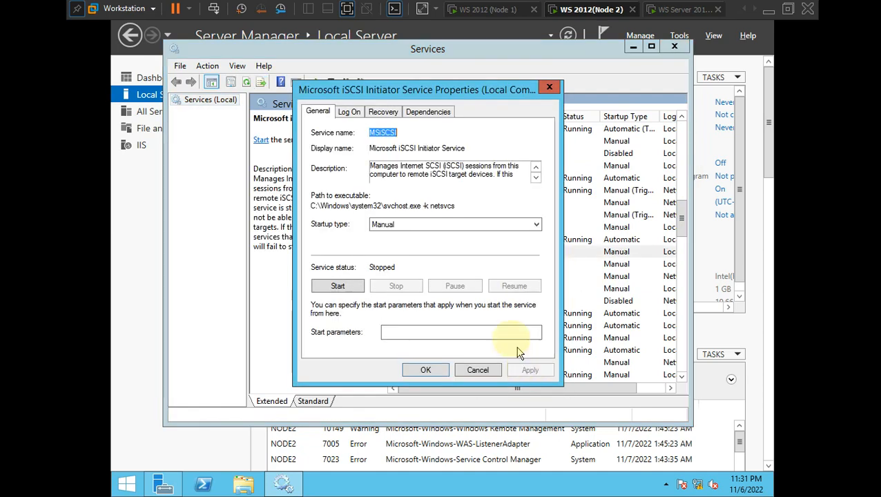
pyautogui.click(447, 222)
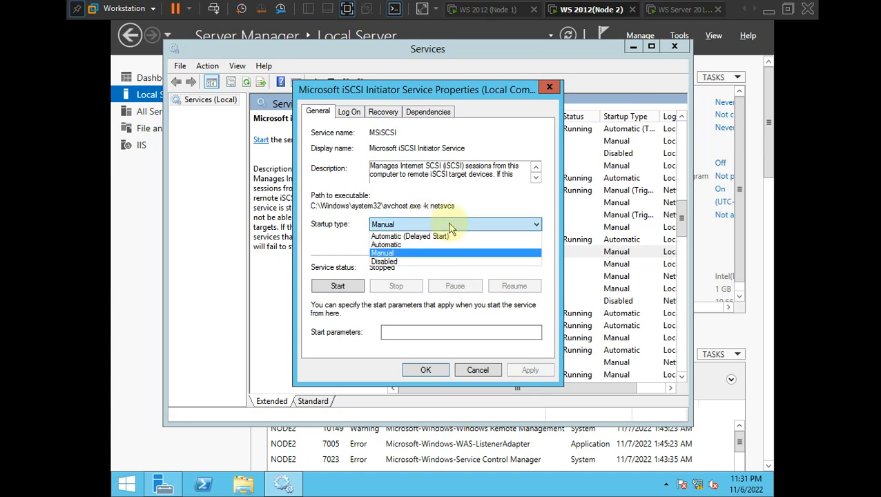
pyautogui.click(436, 245)
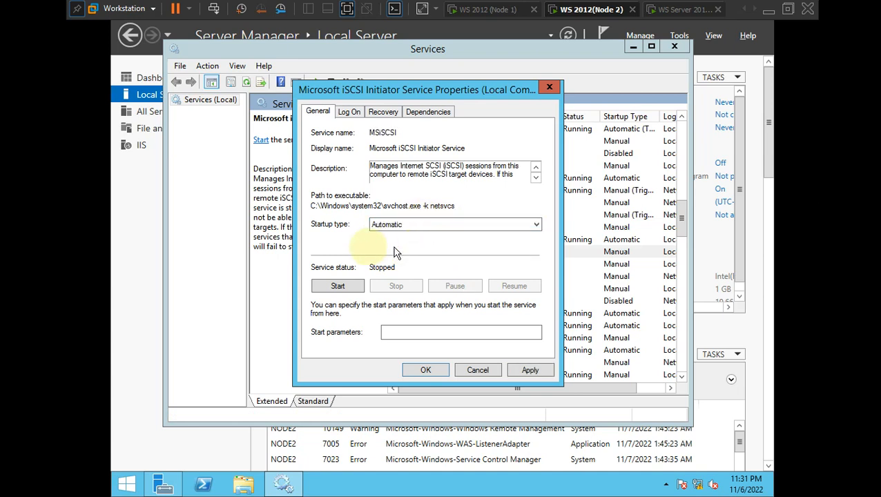
pyautogui.click(342, 286)
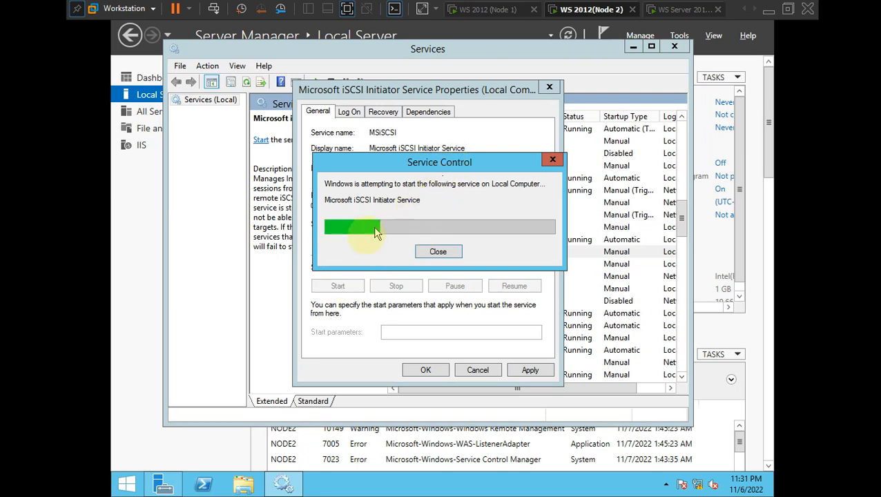
pyautogui.click(530, 371)
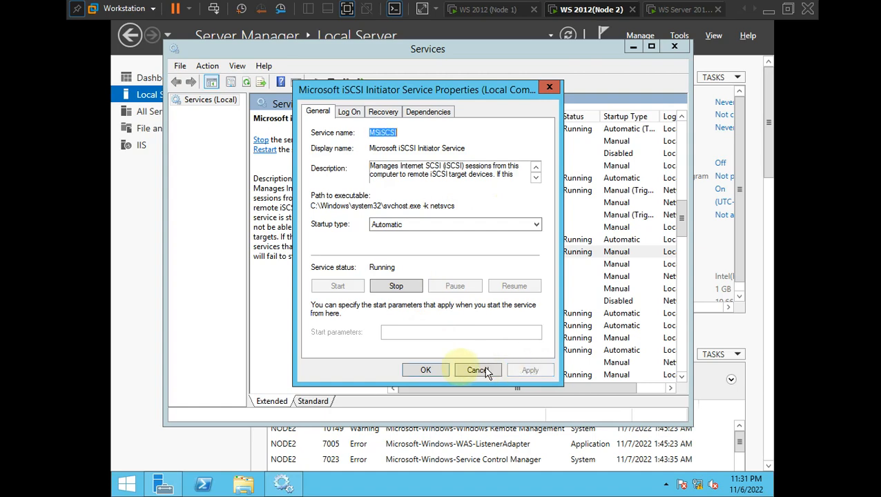
pyautogui.click(425, 370)
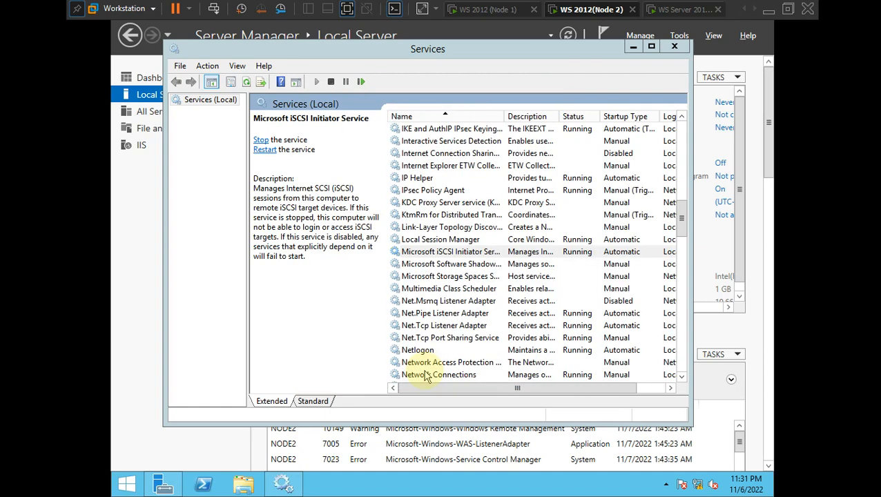
pyautogui.click(675, 47)
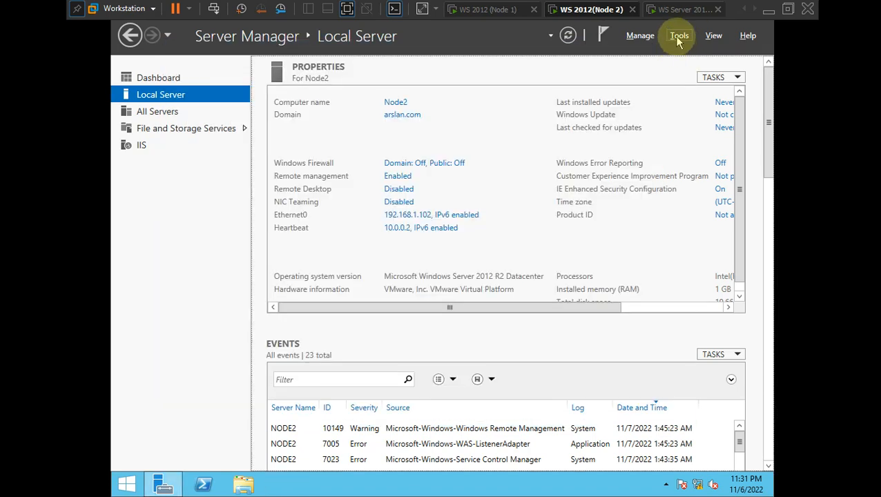
# - Open the iSCSI Initiator's Configuration page and begin changing the initiator name
pyautogui.click(679, 39)
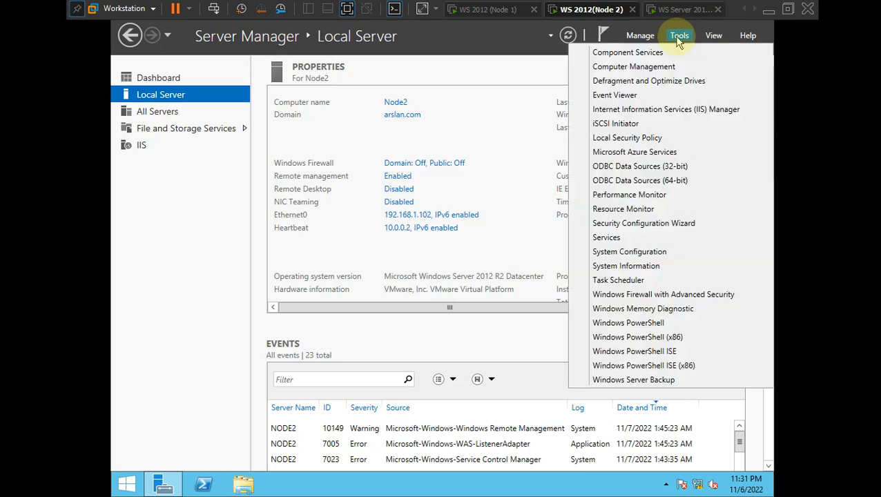
pyautogui.click(626, 126)
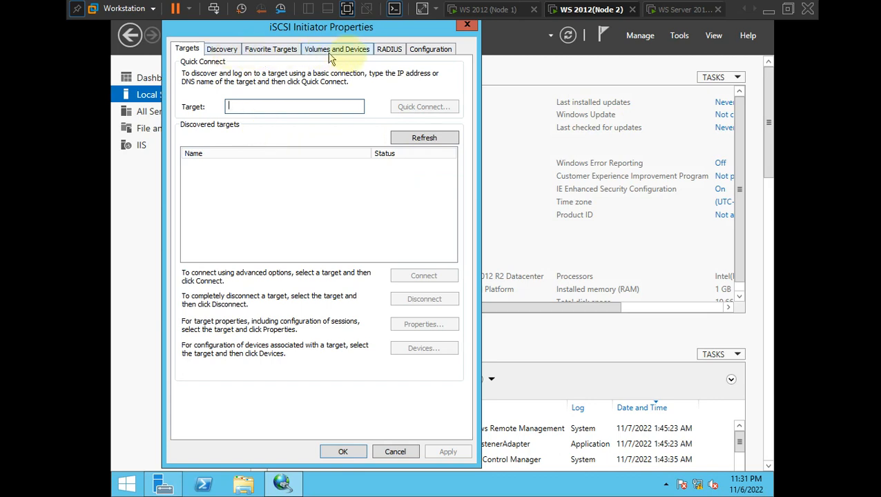
pyautogui.click(430, 51)
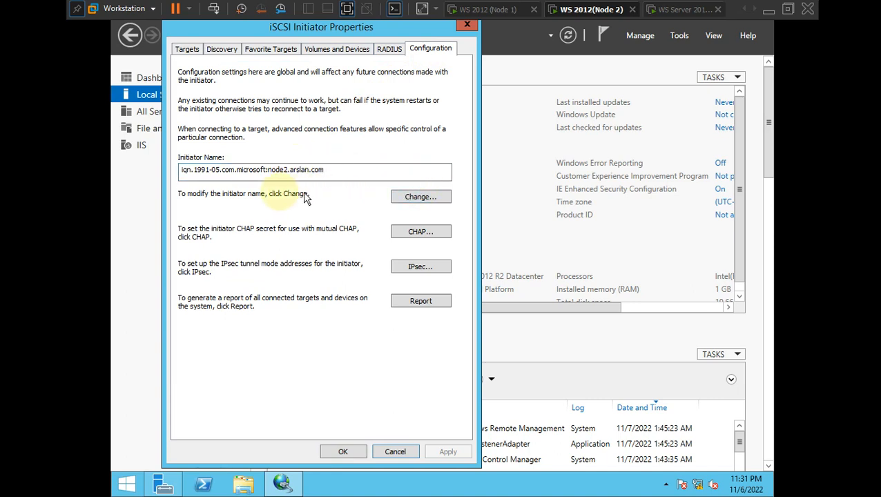
pyautogui.click(439, 197)
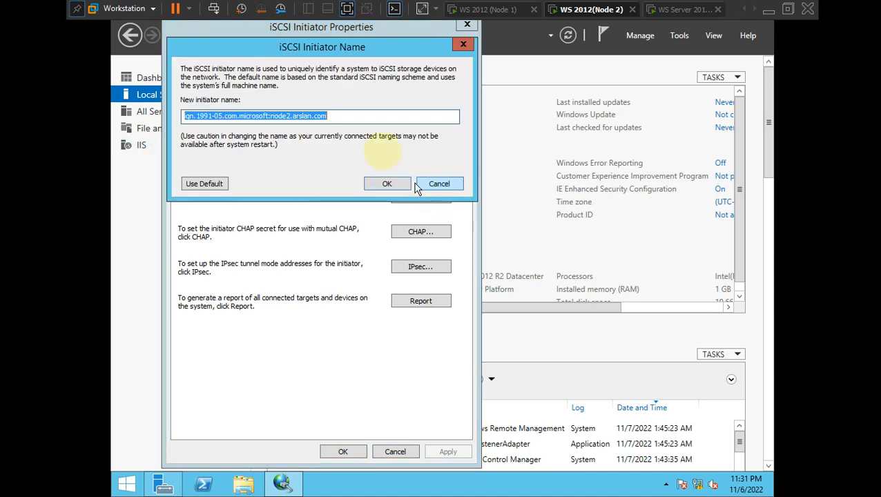
# - Edit the initiator name to iqn.2022-07.com.arslan:node2.arslan.com and confirm with OK
pyautogui.click(274, 117)
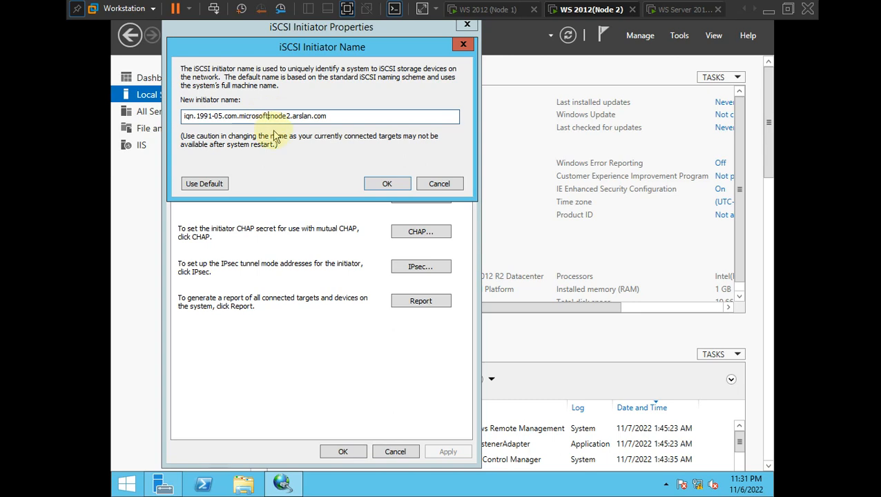
pyautogui.press('BackSpace')
pyautogui.press('BackSpace')
pyautogui.press('BackSpace')
pyautogui.press('BackSpace')
pyautogui.press('BackSpace')
pyautogui.press('BackSpace')
pyautogui.press('Delete')
pyautogui.write('arslan')
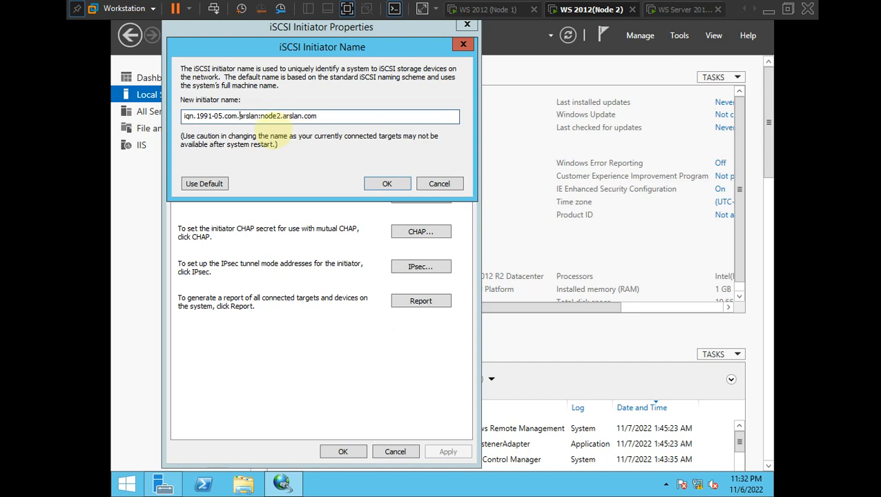
pyautogui.press('BackSpace')
pyautogui.press('BackSpace')
pyautogui.write('07')
pyautogui.press('BackSpace')
pyautogui.press('BackSpace')
pyautogui.press('BackSpace')
pyautogui.press('BackSpace')
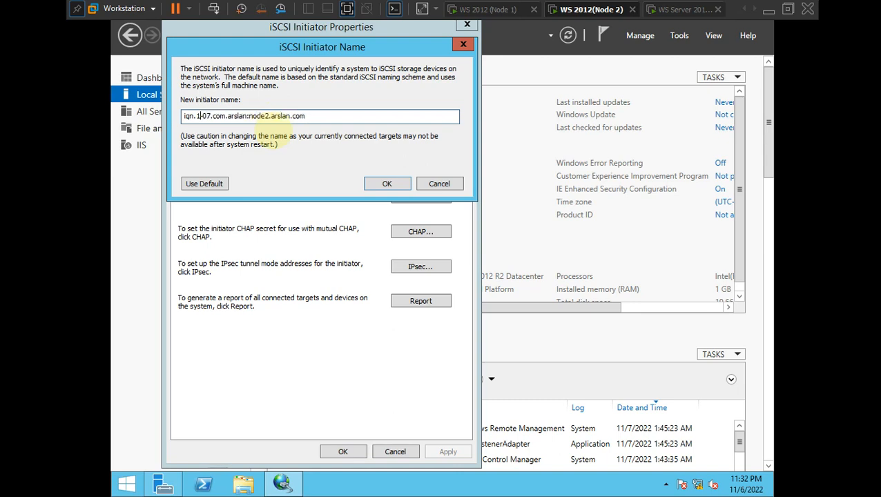
pyautogui.write('2022')
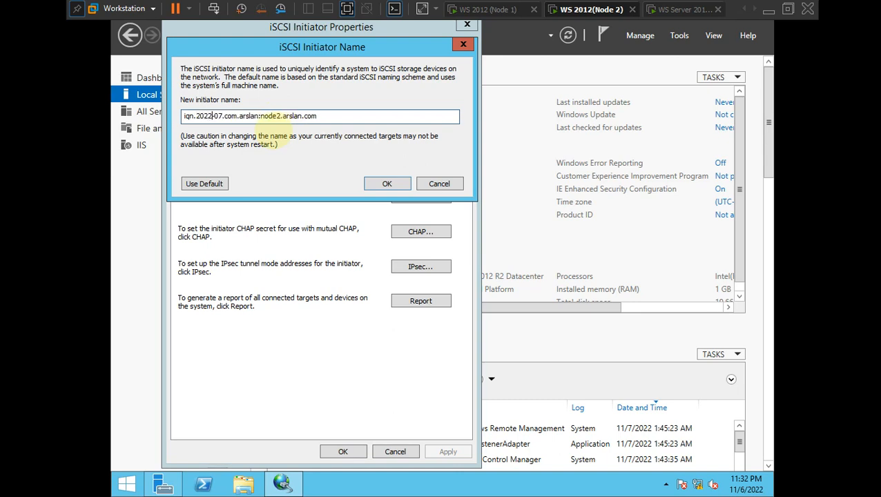
pyautogui.click(377, 188)
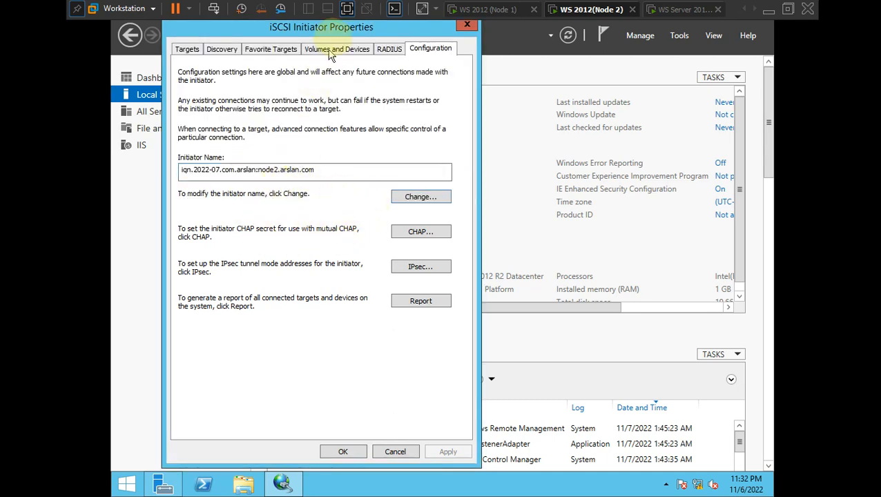
# - Enter 10.0.0.3 as the quick-connect target on the Targets page
pyautogui.click(188, 50)
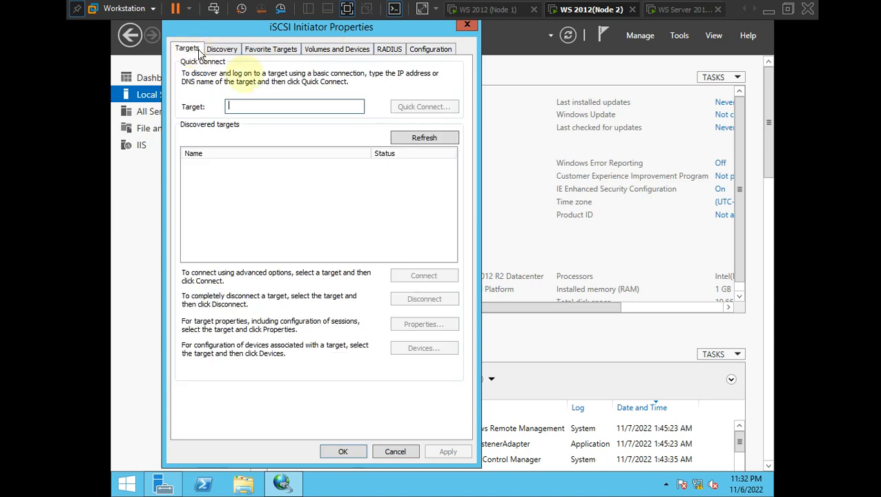
pyautogui.click(277, 109)
pyautogui.write('10.0.0.3')
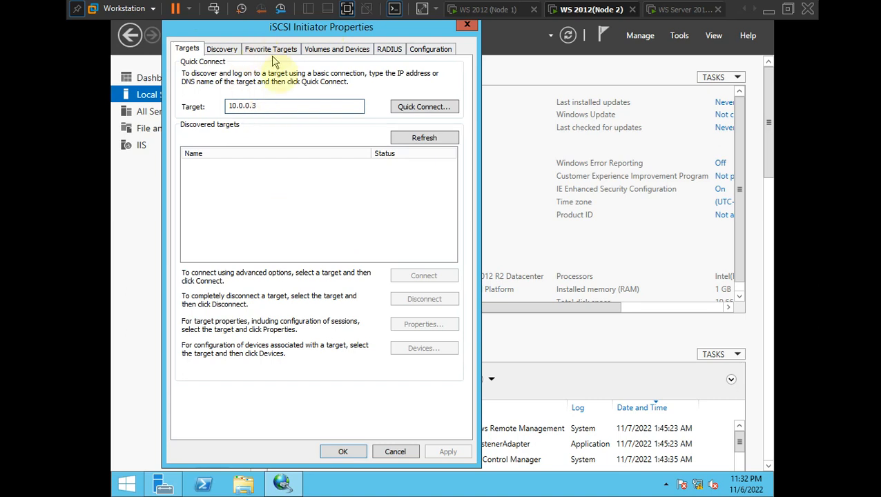
pyautogui.hotkey('ctrl', 'alt')
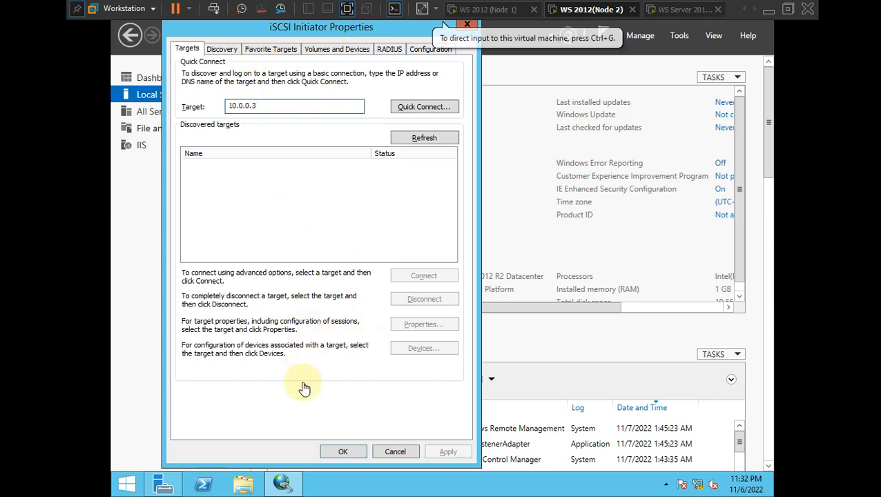
pyautogui.hotkey('alt', 'Tab')
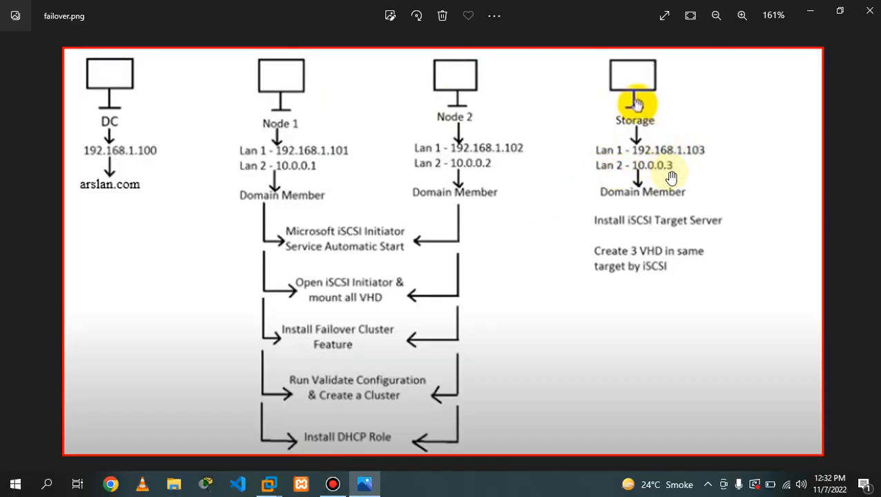
pyautogui.click(810, 10)
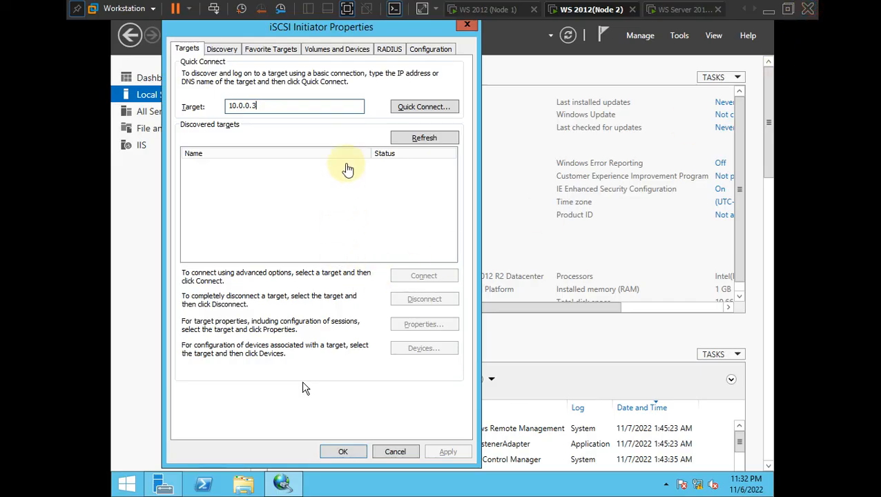
# - Quick Connect Node2 to the storage target at 10.0.0.3 and close the results
pyautogui.click(419, 112)
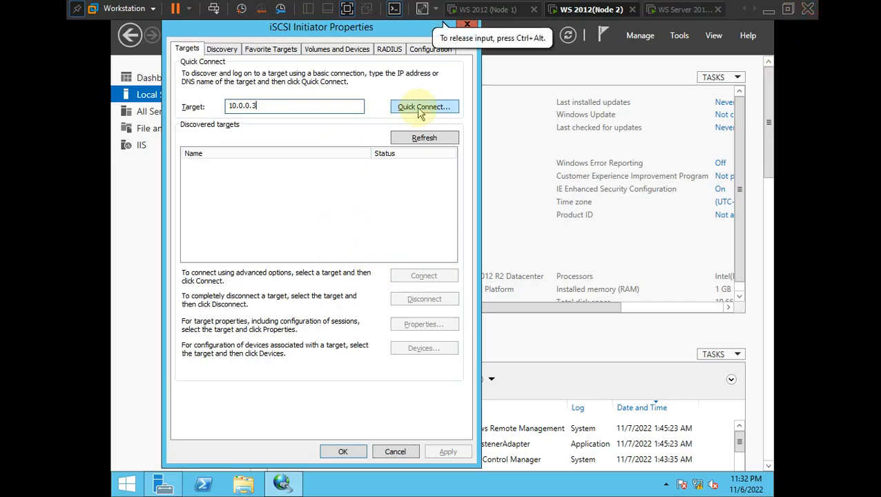
pyautogui.click(419, 110)
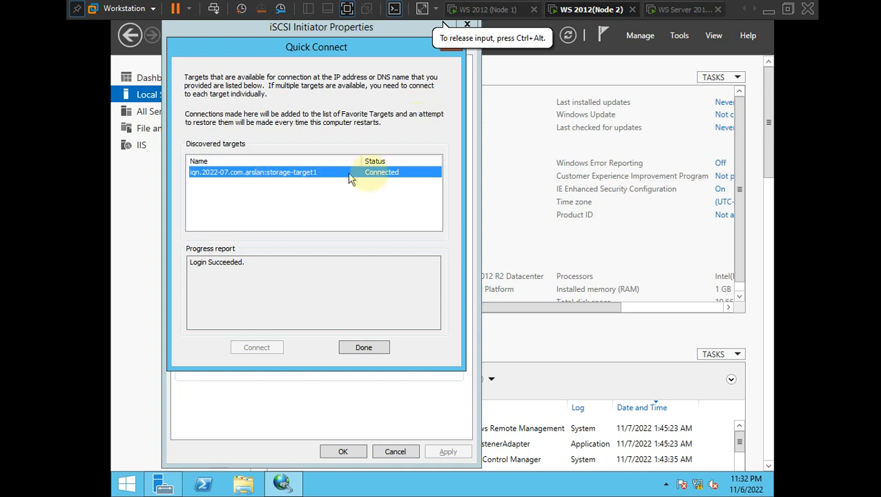
pyautogui.click(367, 350)
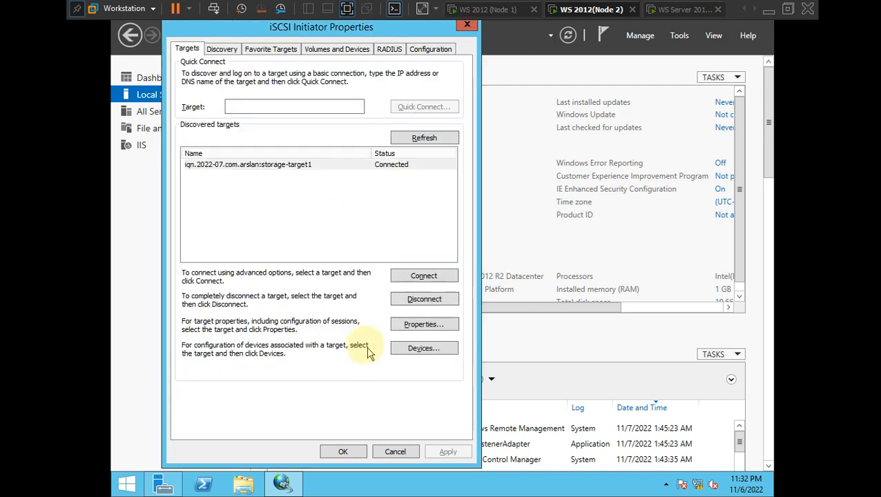
# - Auto-configure the three iSCSI disks under Volumes and Devices, click OK, and refresh Server Manager
pyautogui.click(315, 50)
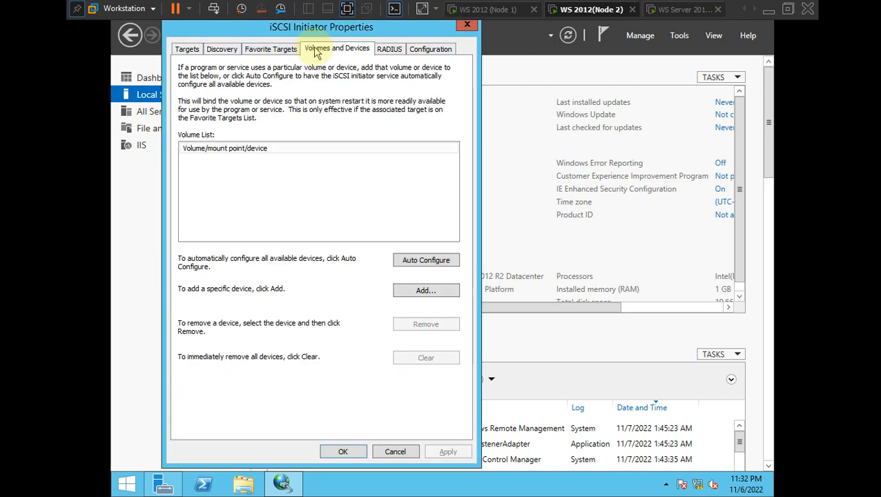
pyautogui.click(407, 262)
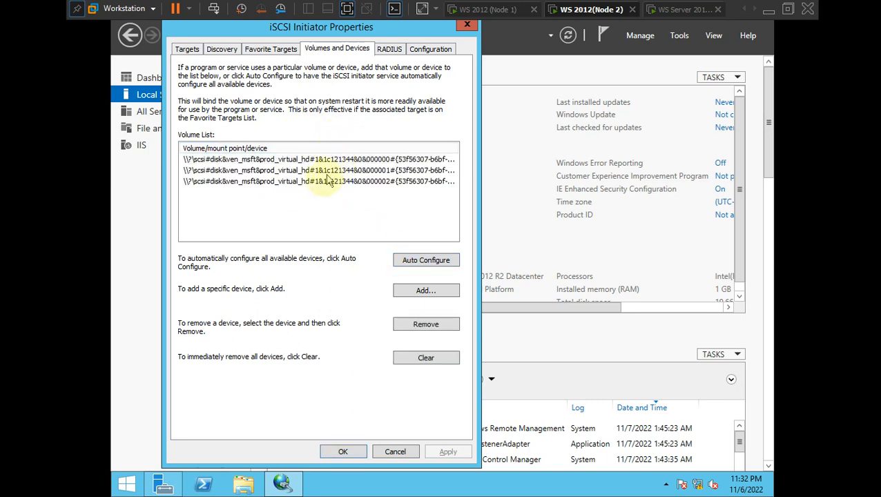
pyautogui.click(340, 453)
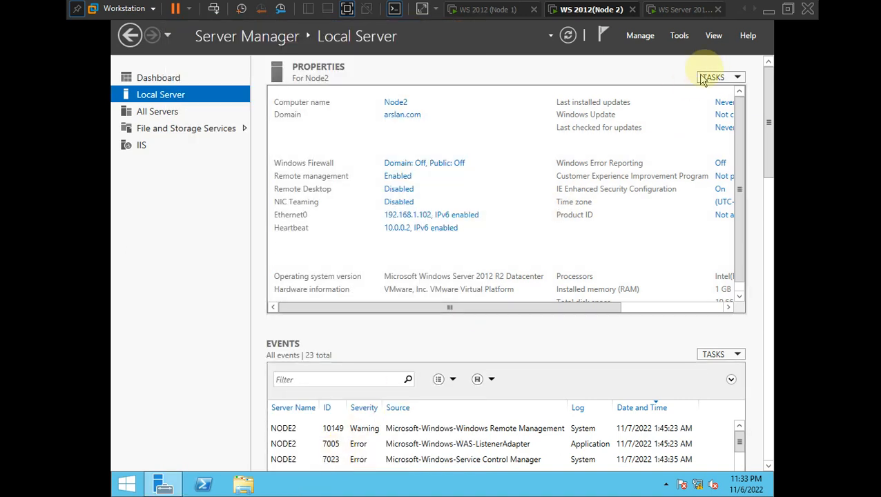
pyautogui.click(577, 39)
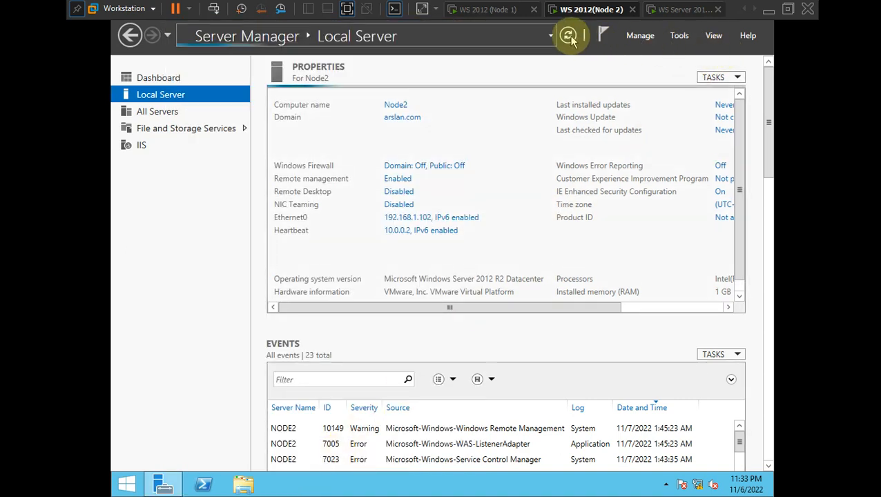
# - Open Disk Management in Computer Management and enlarge the disk area to show all disks
pyautogui.click(680, 36)
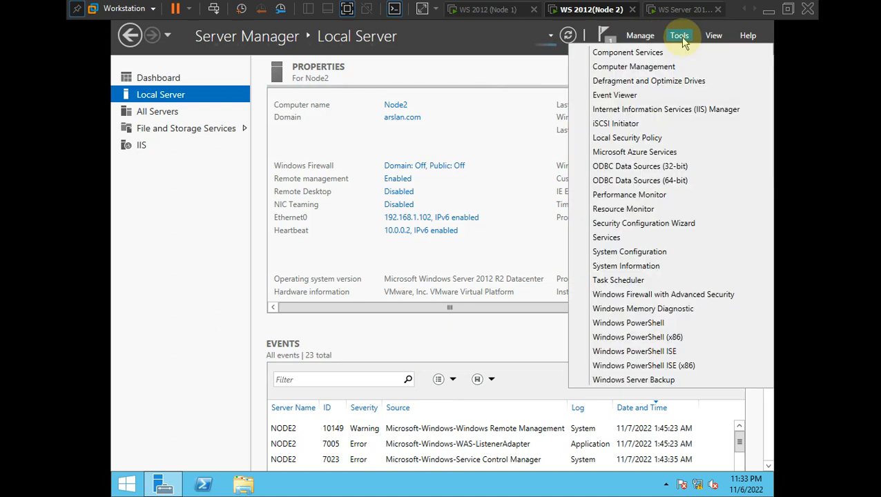
pyautogui.click(653, 66)
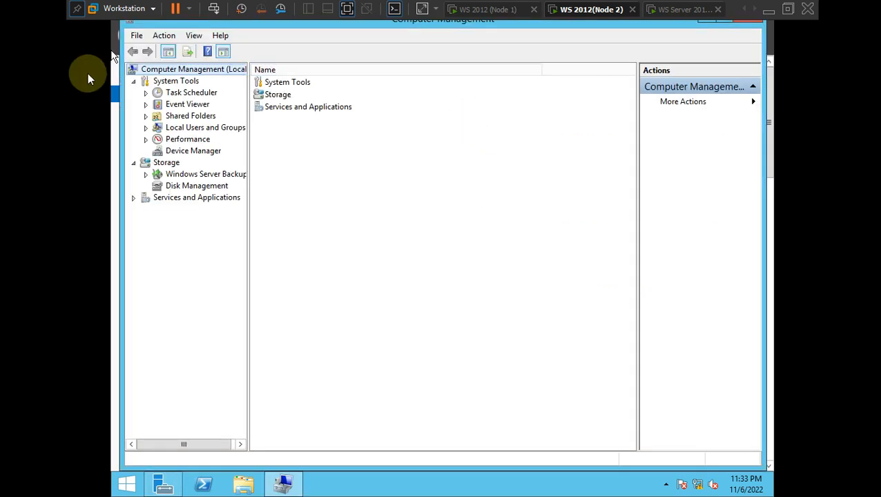
pyautogui.click(188, 190)
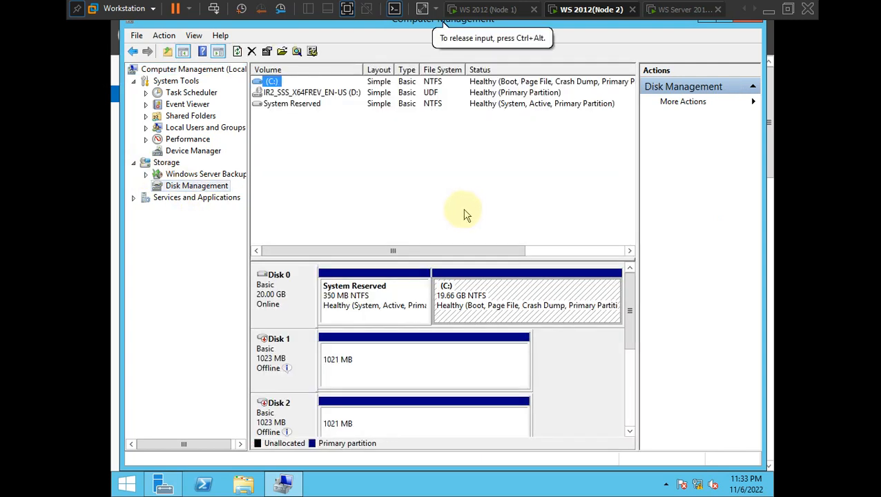
pyautogui.moveTo(630, 309); pyautogui.dragTo(630, 360)
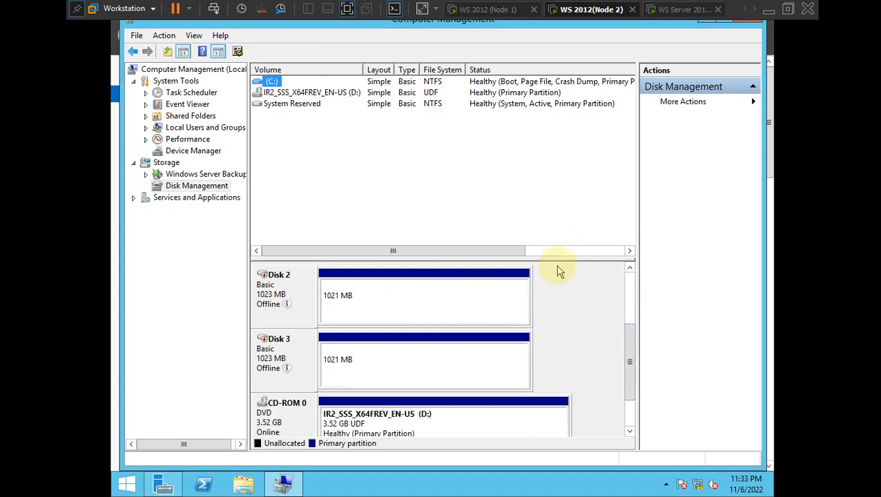
pyautogui.moveTo(558, 258); pyautogui.dragTo(548, 147)
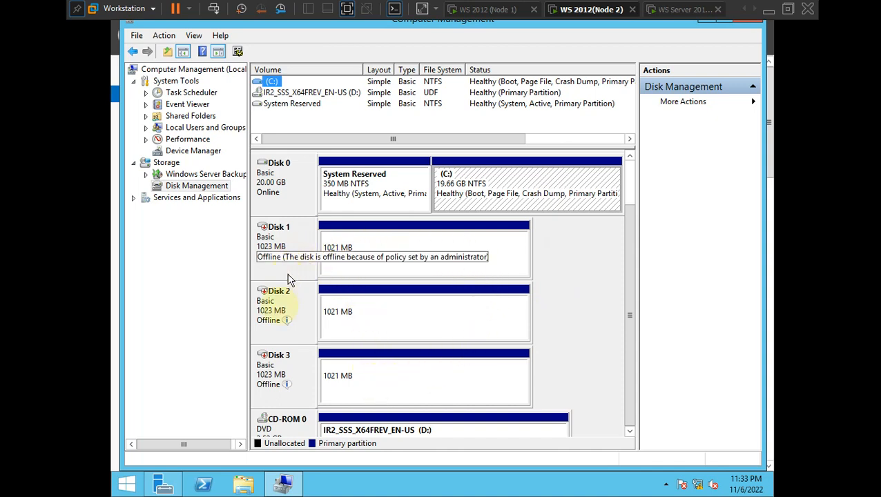
# - Bring Disk 1, Disk 2 and Disk 3 online, then close Computer Management
pyautogui.moveTo(299, 267)
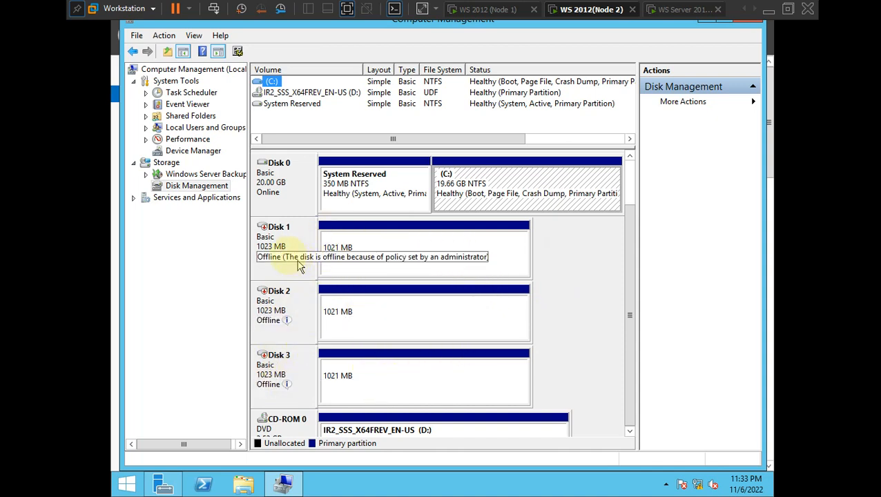
pyautogui.rightClick(286, 238)
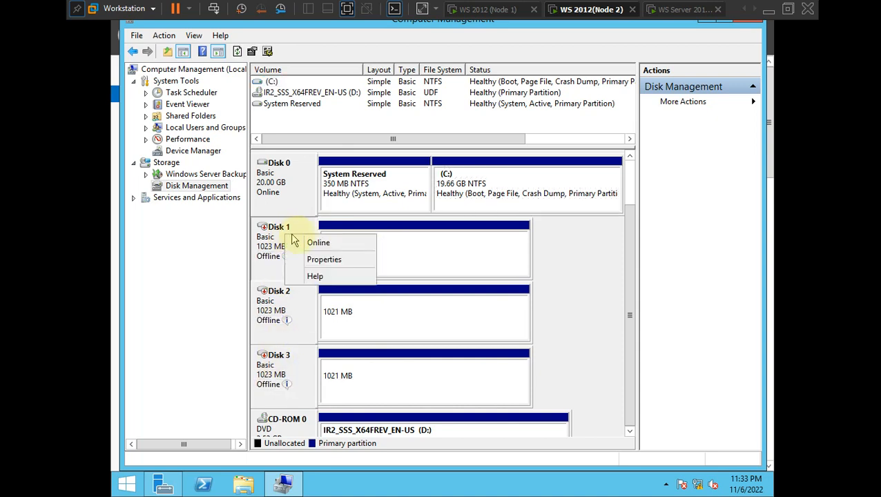
pyautogui.click(315, 241)
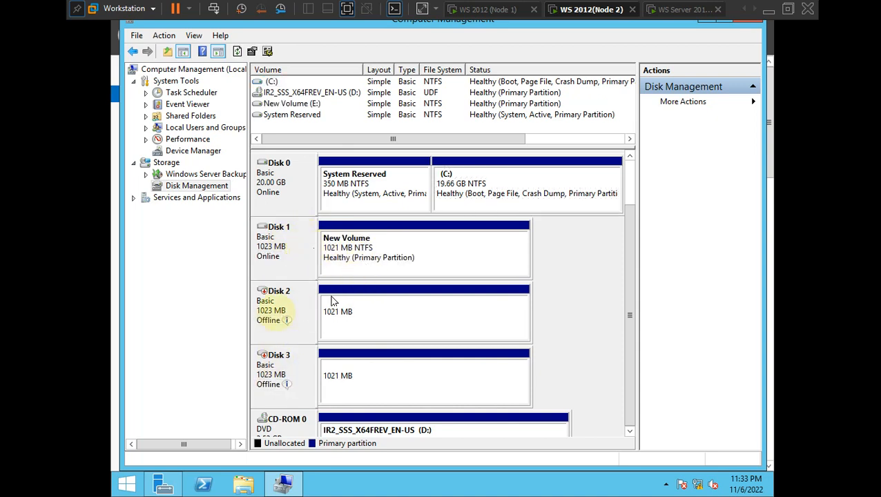
pyautogui.rightClick(275, 312)
pyautogui.click(290, 315)
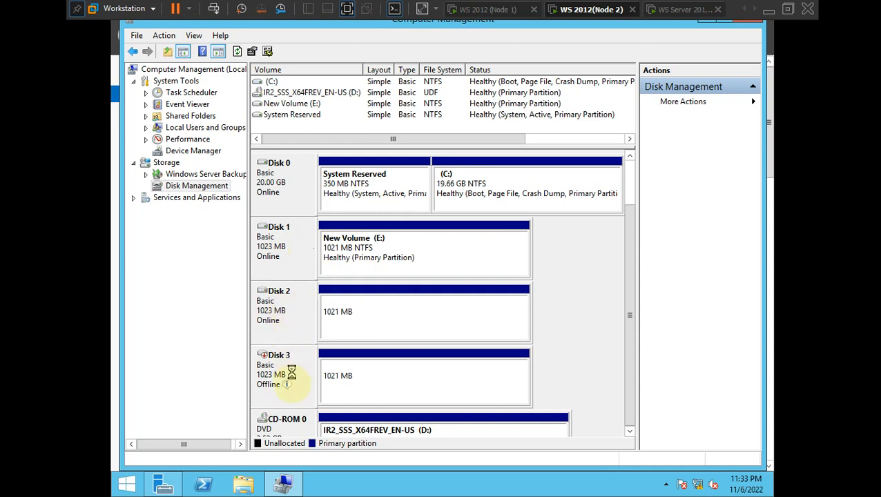
pyautogui.rightClick(289, 375)
pyautogui.click(315, 376)
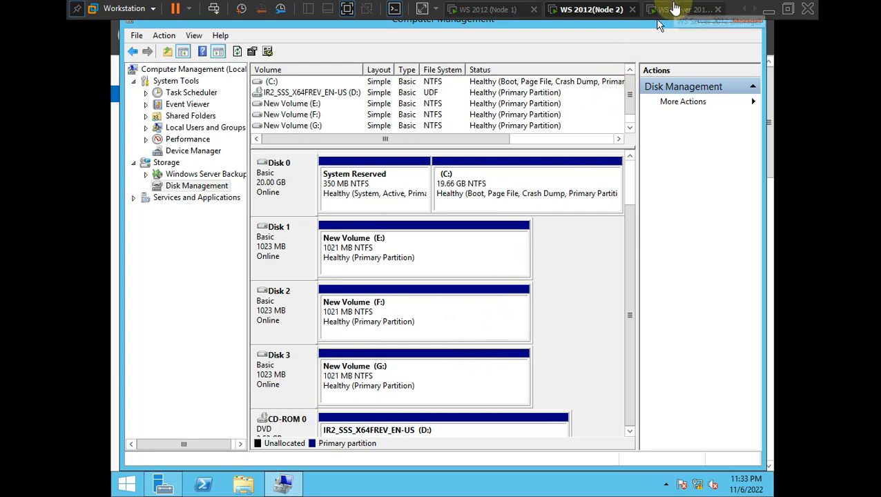
pyautogui.click(752, 25)
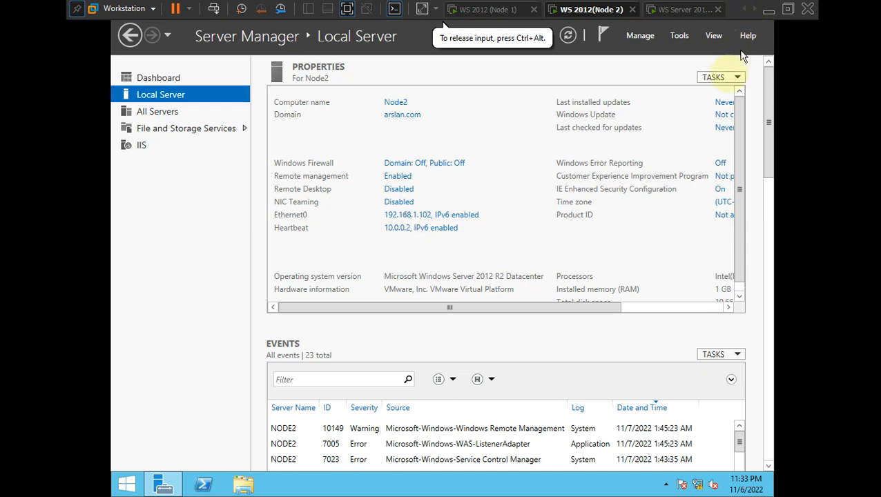
# - Refresh Node2, switch to the Storage server VM and bring up its sign-in screen
pyautogui.click(569, 37)
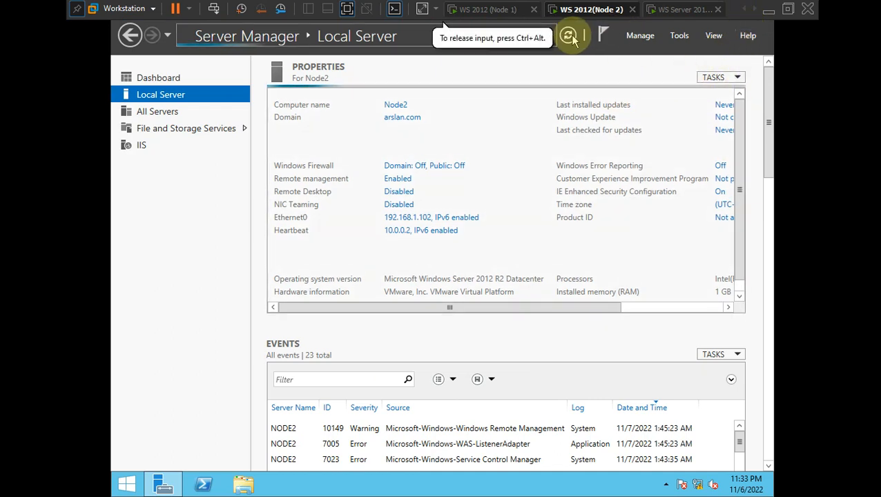
pyautogui.click(682, 8)
pyautogui.click(510, 158)
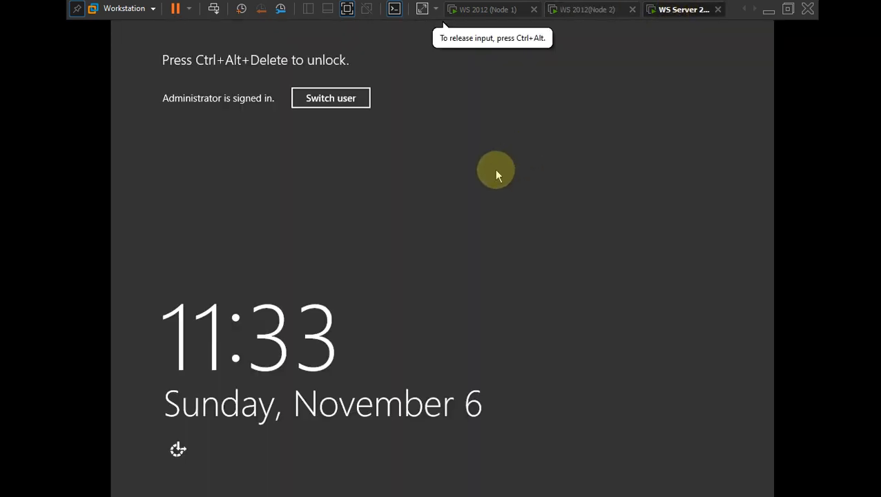
pyautogui.click(331, 100)
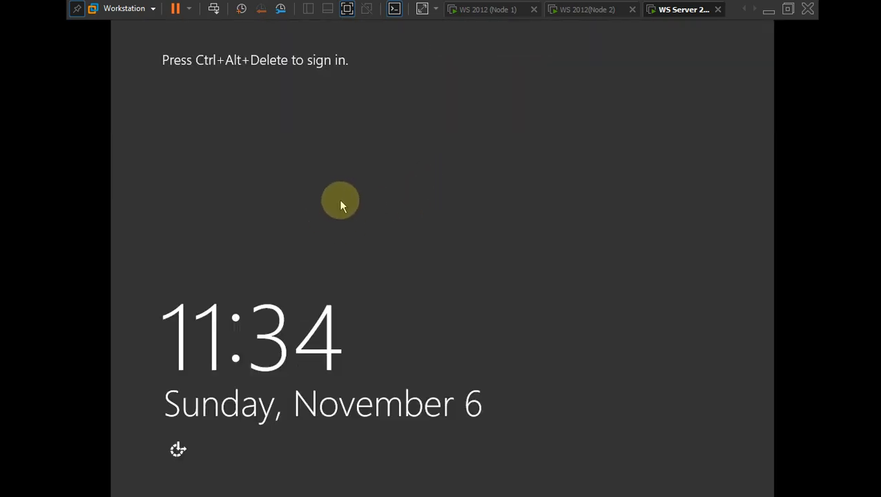
pyautogui.press('ctrl+alt+Insert')
# - Sign in to the Storage server as Administrator with the account password
pyautogui.click(337, 208)
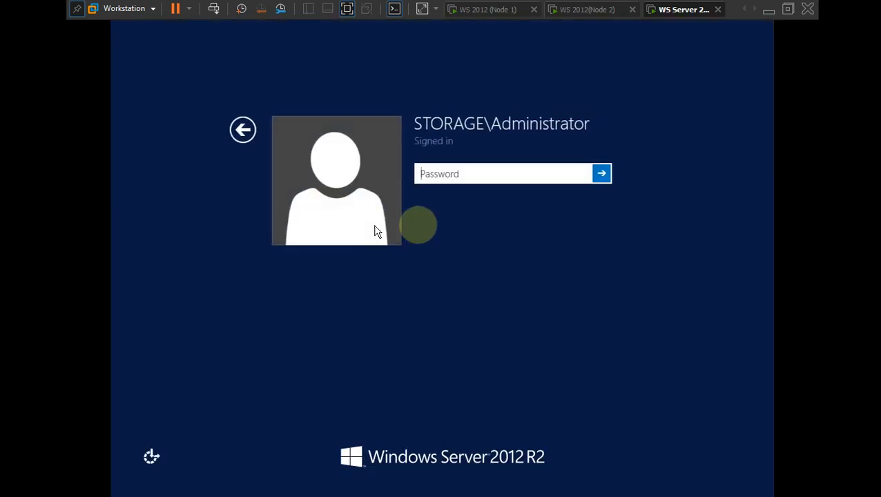
pyautogui.write('P@ssw0')
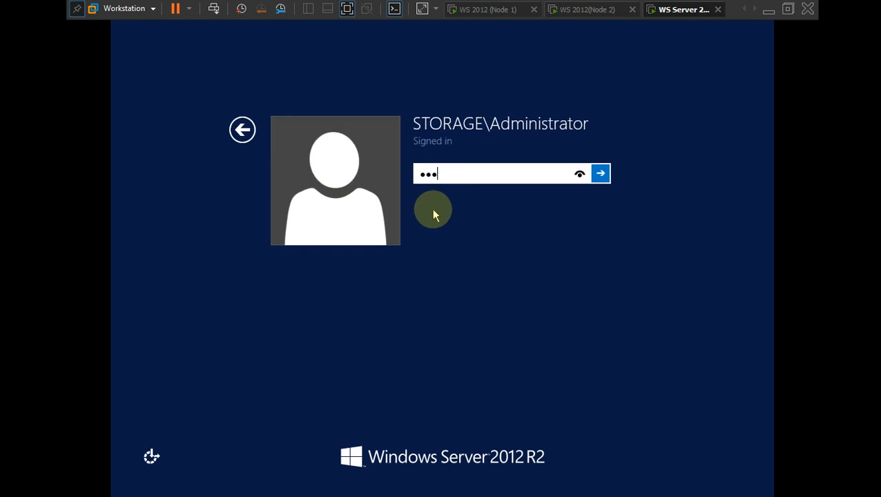
pyautogui.press('BackSpace')
pyautogui.press('BackSpace')
pyautogui.press('BackSpace')
pyautogui.press('BackSpace')
pyautogui.press('BackSpace')
pyautogui.press('BackSpace')
pyautogui.write('P@ssw0rd')
pyautogui.press('Return')
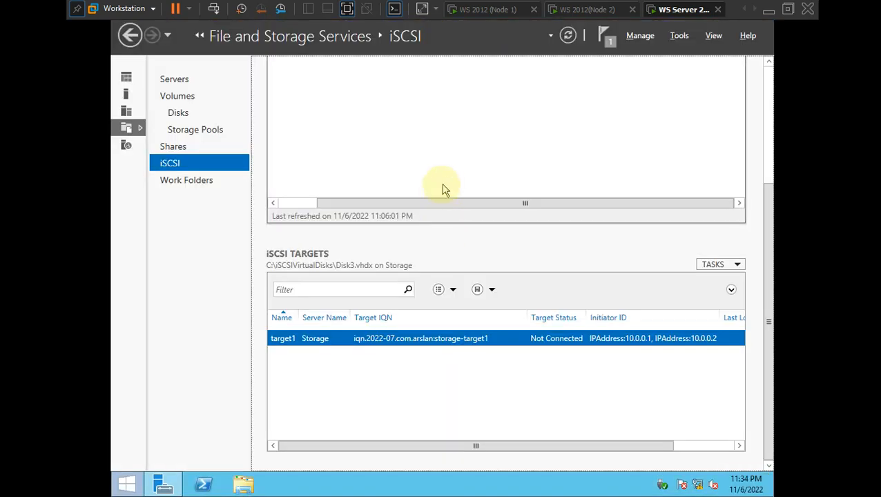
# - Refresh and review iSCSI virtual disks Disk1–Disk3, then switch to the failover.png diagram in Photos
pyautogui.scroll(2, 535, 207)
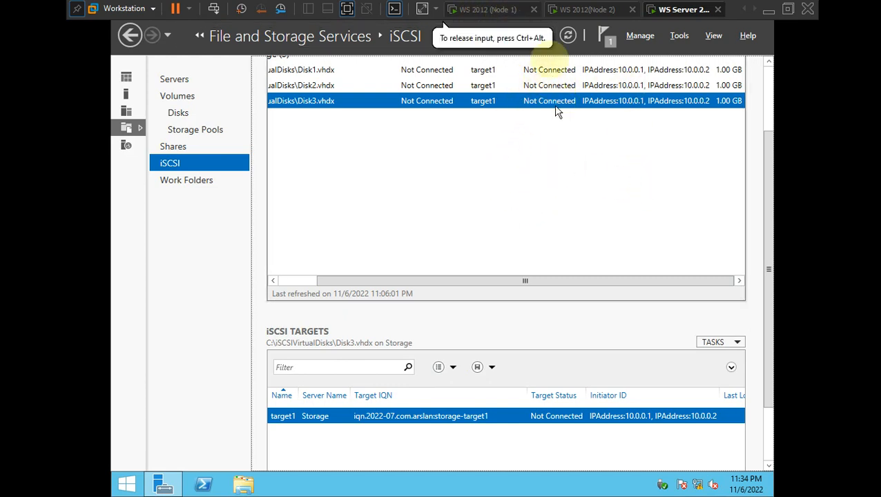
pyautogui.click(564, 36)
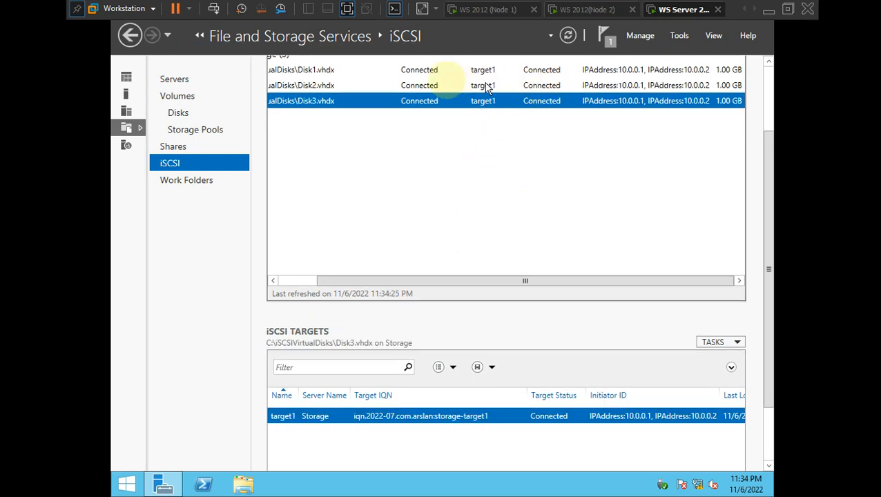
pyautogui.click(426, 84)
pyautogui.click(426, 70)
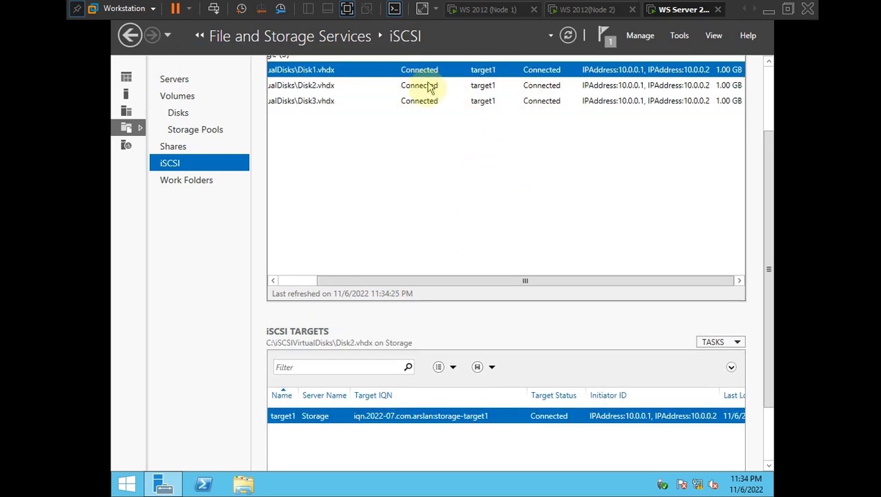
pyautogui.click(419, 100)
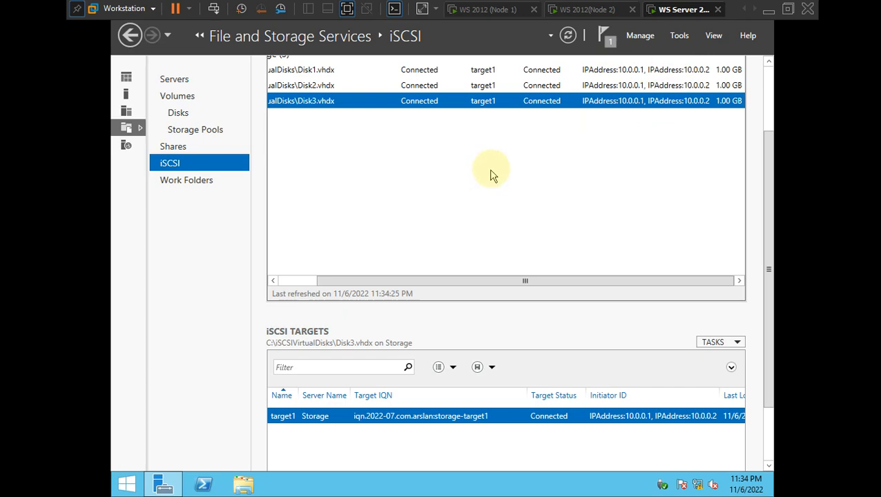
pyautogui.hotkey('ctrl', 'alt')
pyautogui.hotkey('alt', 'Tab')
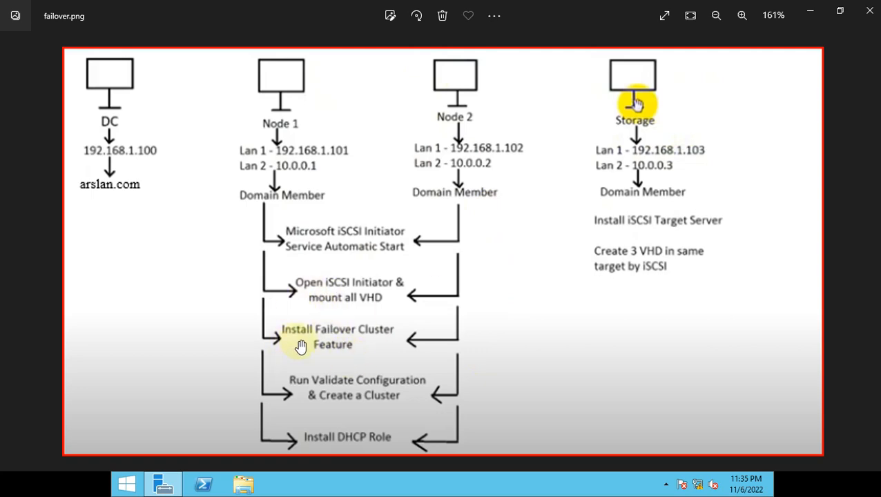
# - Fit the failover diagram in Photos, then switch to Node 1 and refresh its Local Server page
pyautogui.doubleClick(601, 245)
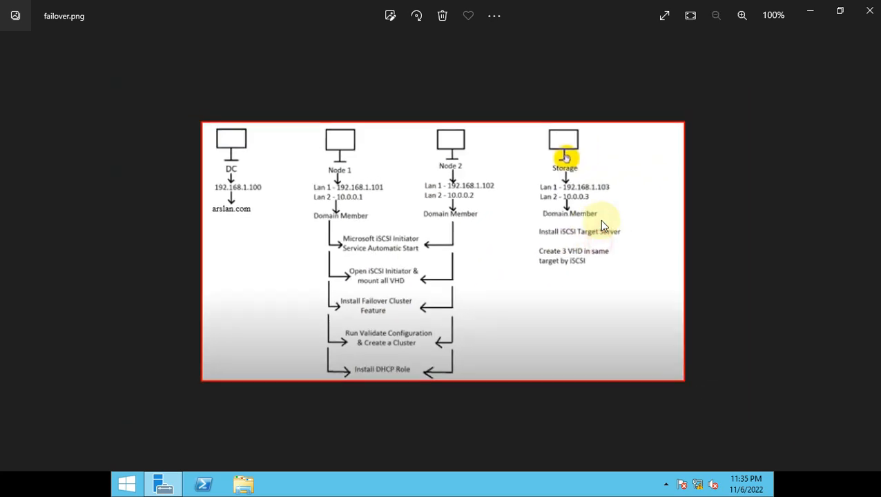
pyautogui.click(810, 11)
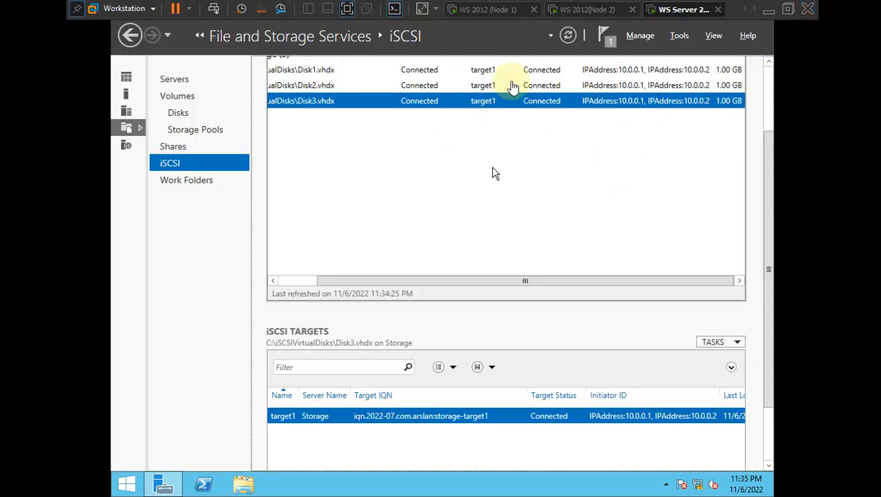
pyautogui.click(496, 9)
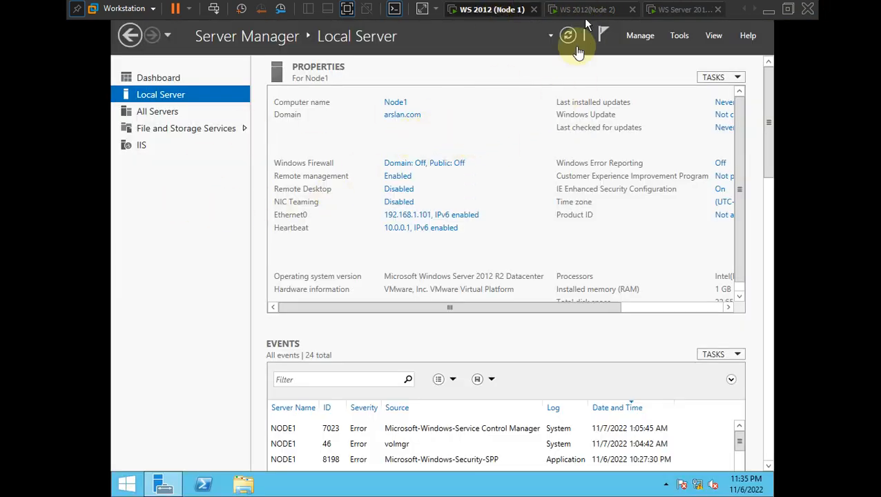
pyautogui.click(567, 36)
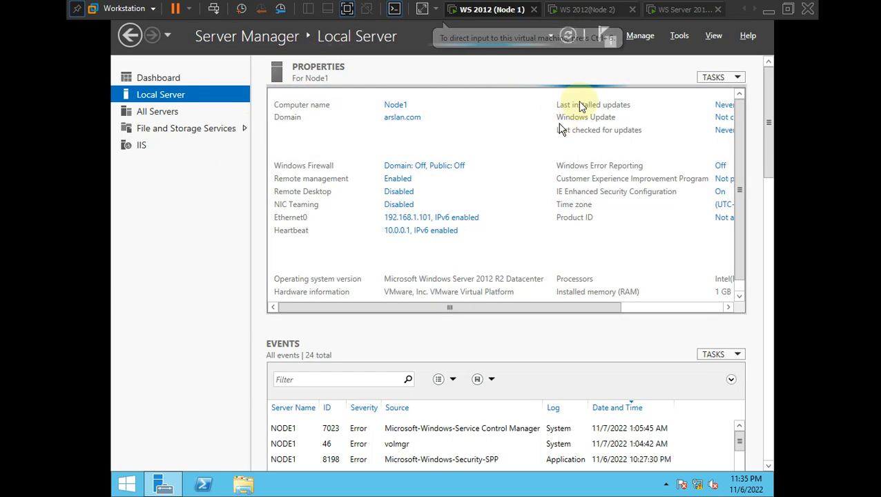
# - Look over the failover.png diagram once more, then set it aside for Server Manager
pyautogui.hotkey('alt', 'Tab')
pyautogui.hotkey('alt', 'Tab')
pyautogui.hotkey('alt', 'Tab')
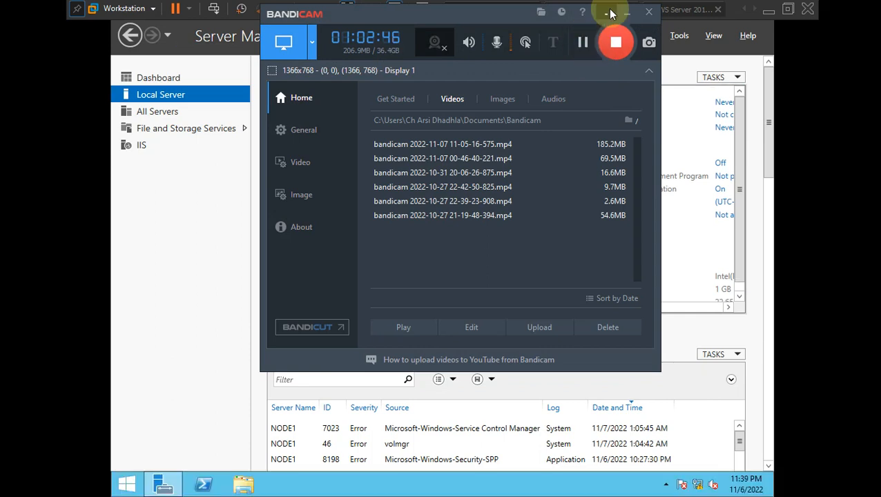
pyautogui.click(626, 13)
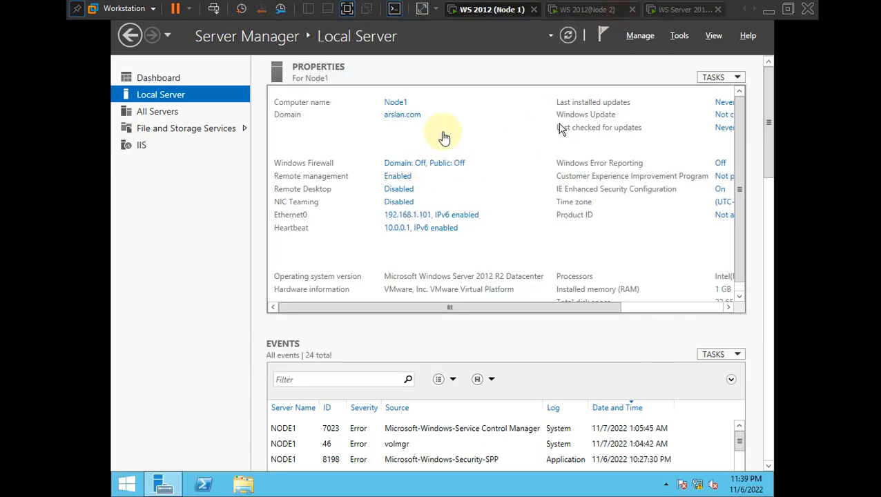
pyautogui.hotkey('alt', 'Tab')
pyautogui.hotkey('alt', 'Tab')
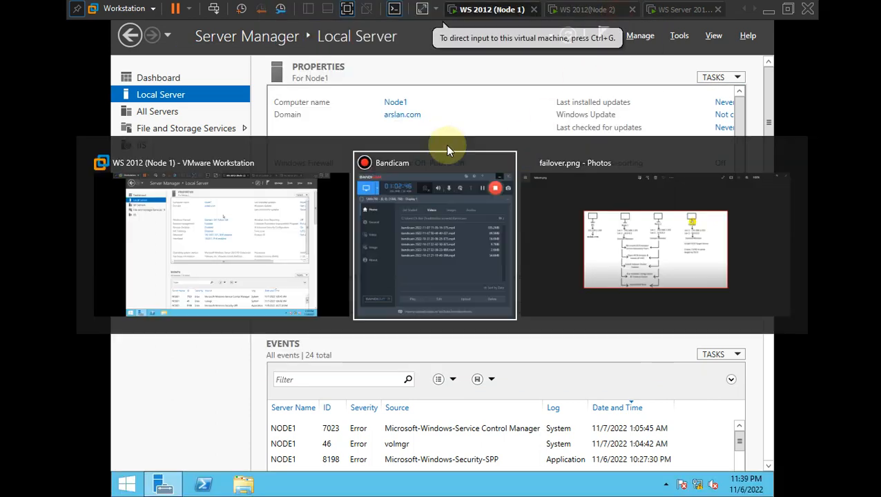
pyautogui.scroll(1, 405, 223)
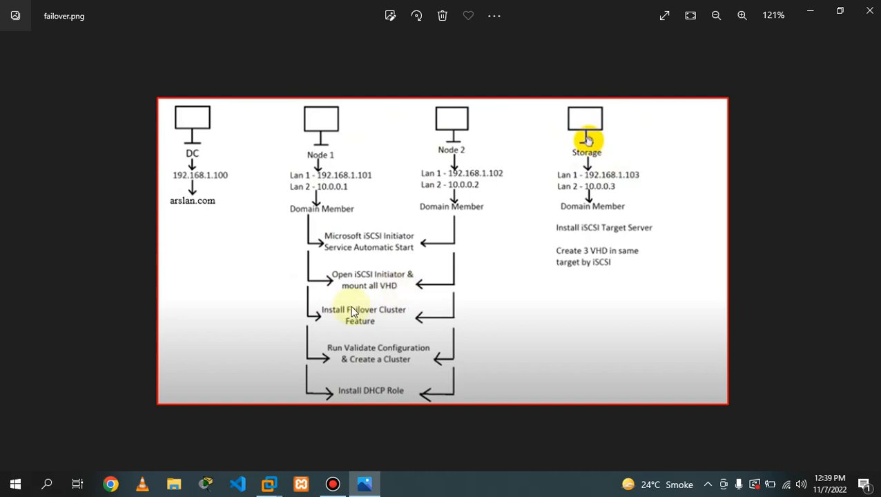
pyautogui.scroll(1, 338, 302)
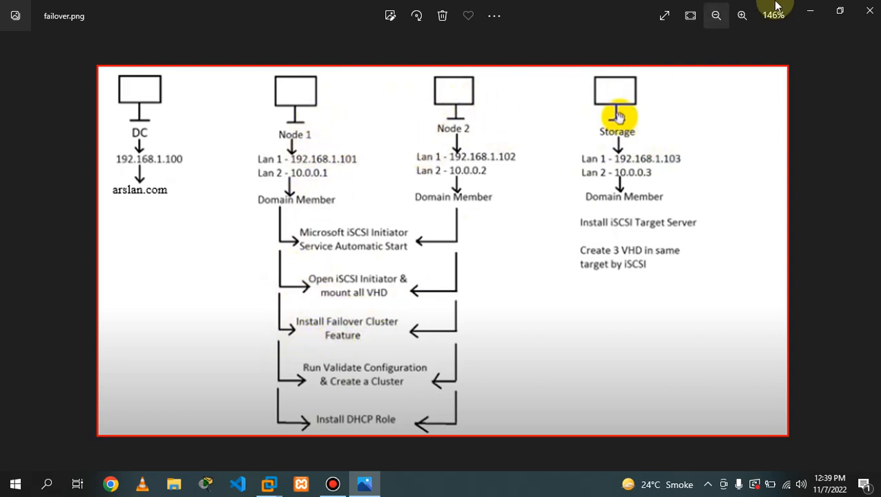
pyautogui.click(811, 11)
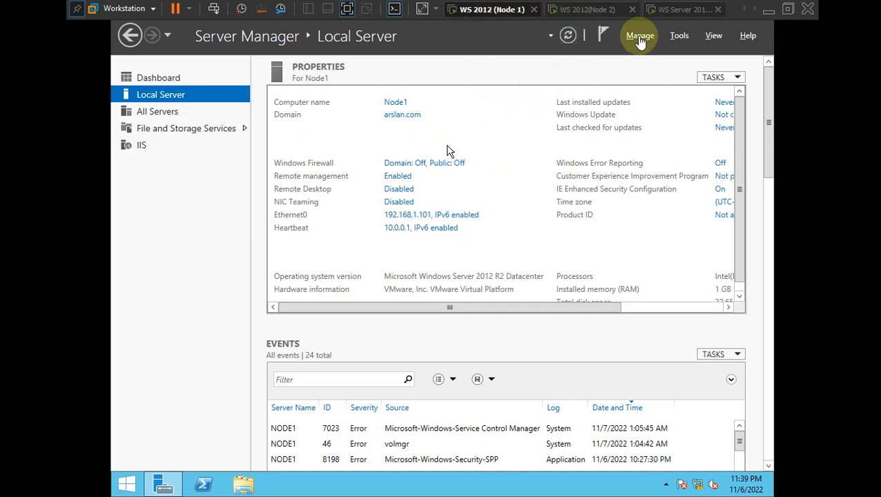
# - Launch Add Roles and Features on Node1 and advance to the Features page
pyautogui.click(641, 40)
pyautogui.click(640, 39)
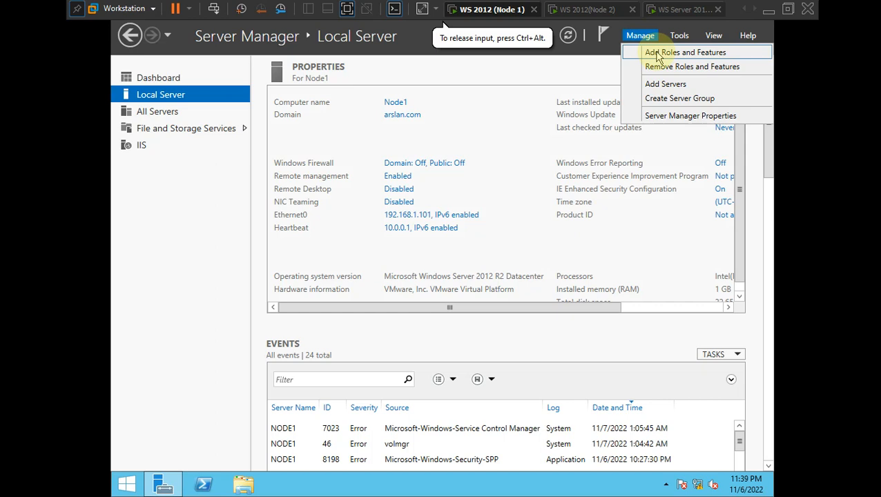
pyautogui.click(657, 57)
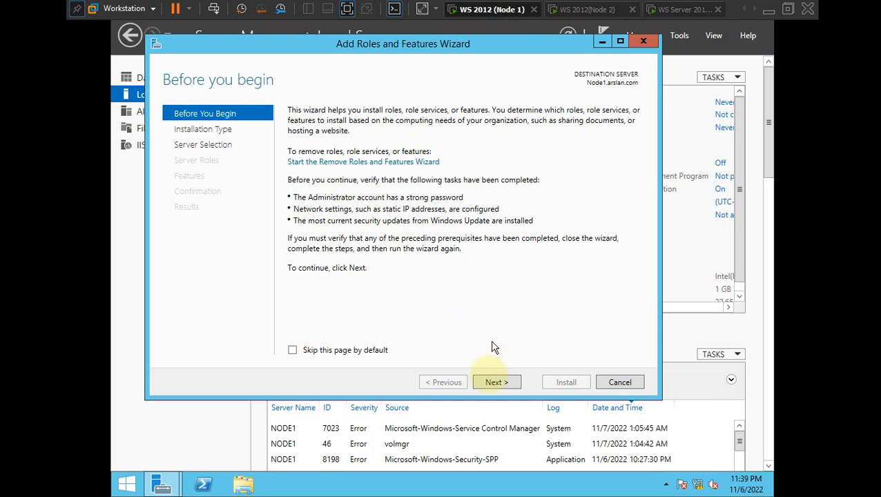
pyautogui.click(494, 383)
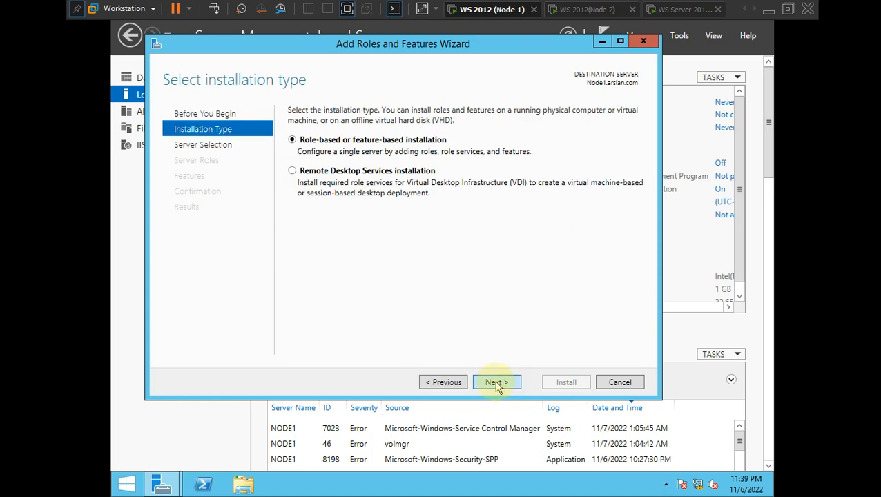
pyautogui.click(497, 384)
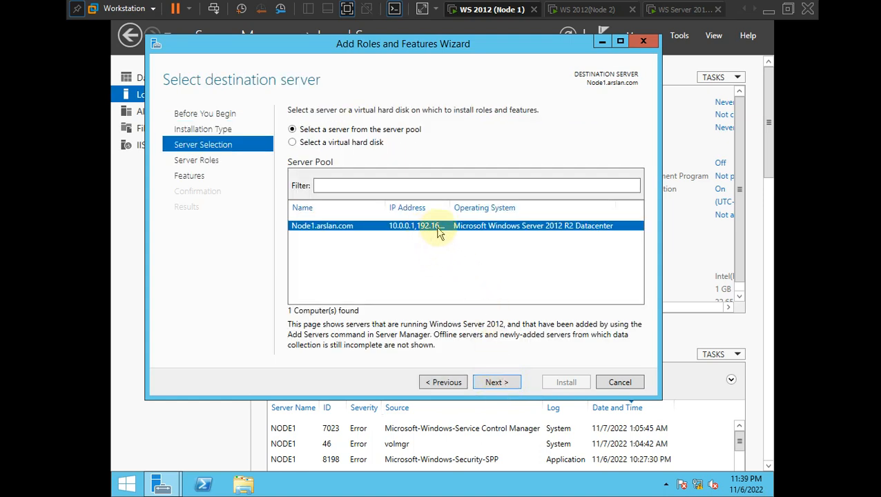
pyautogui.click(494, 384)
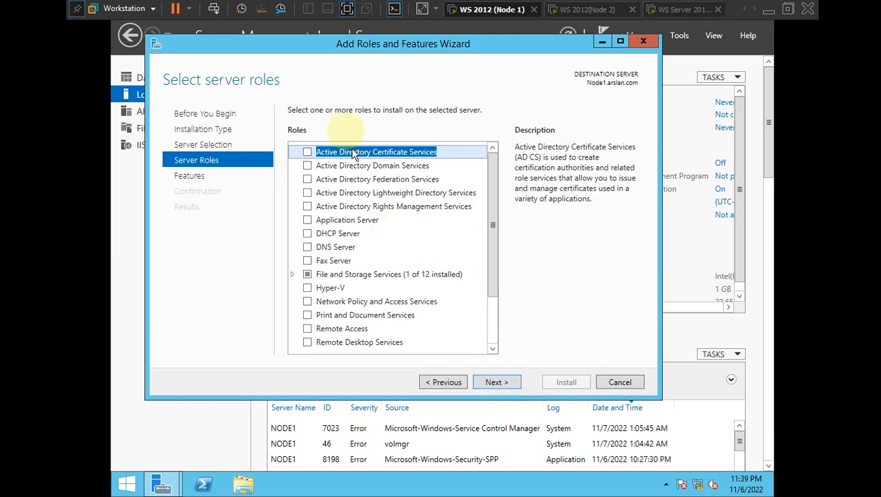
pyautogui.click(500, 384)
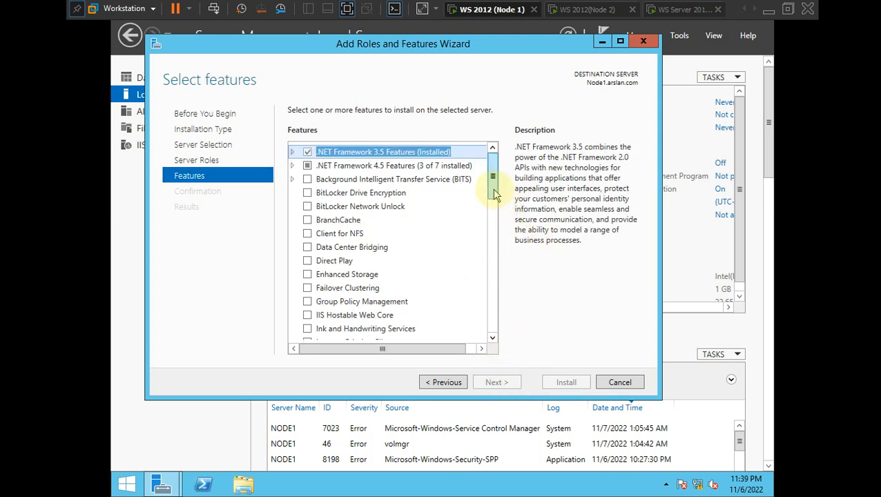
# - Select Failover Clustering with its management tools, allow automatic restart, and start the install
pyautogui.scroll(-1, 492, 199)
pyautogui.click(307, 265)
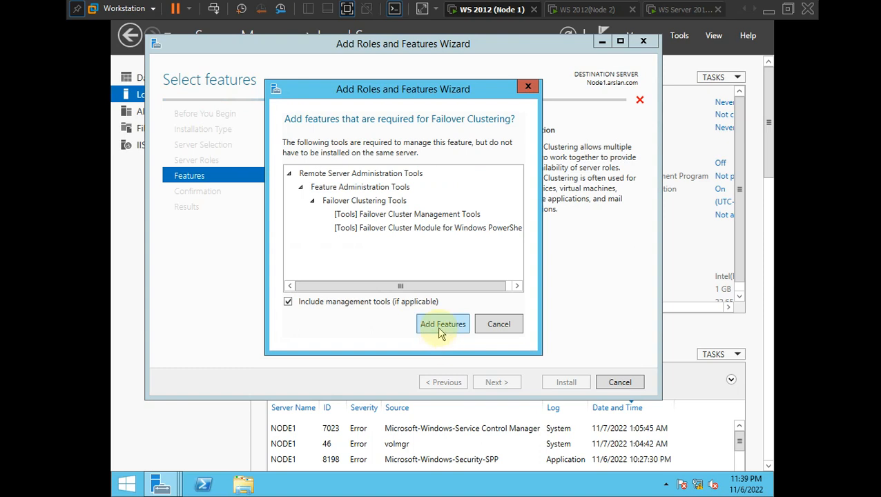
pyautogui.click(441, 329)
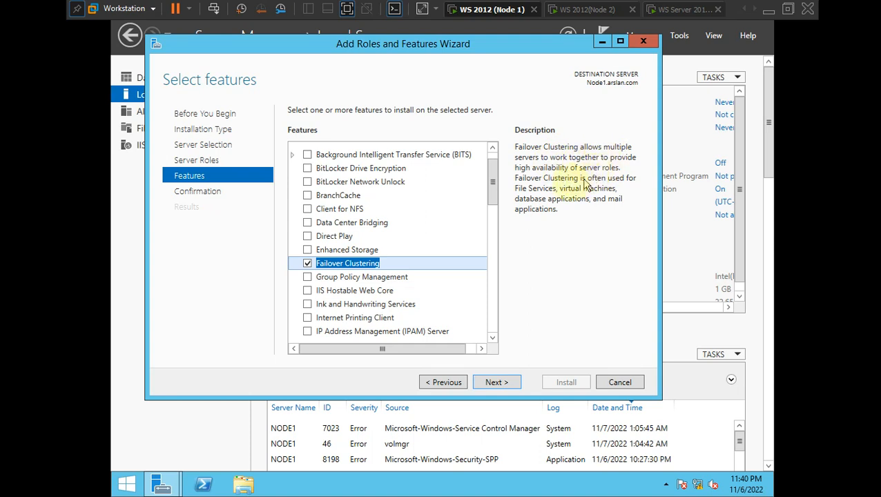
pyautogui.click(494, 383)
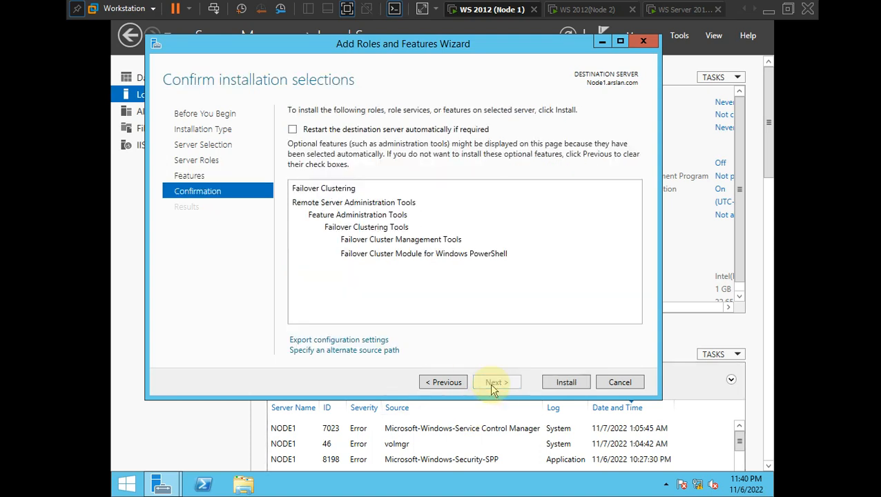
pyautogui.click(292, 130)
pyautogui.click(482, 284)
pyautogui.click(566, 383)
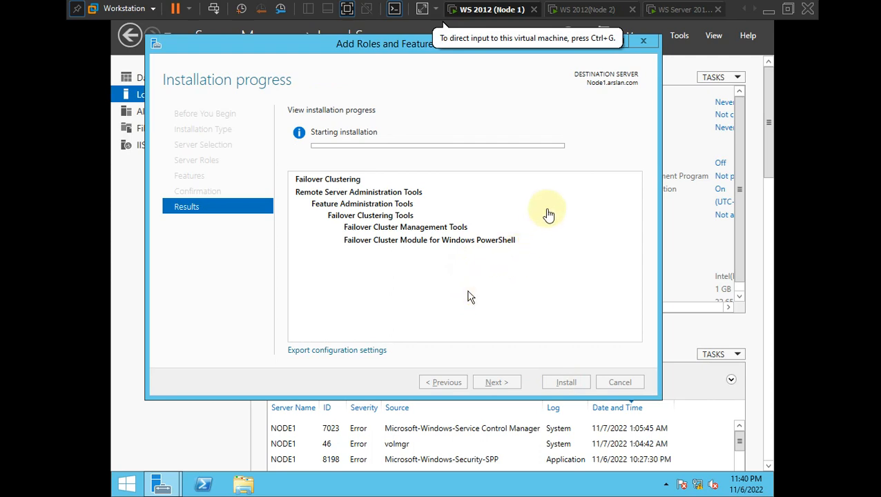
# - Switch between the host desktop and the VMware Workstation window
pyautogui.hotkey('alt', 'Tab')
pyautogui.hotkey('alt', 'Tab')
pyautogui.press('Tab')
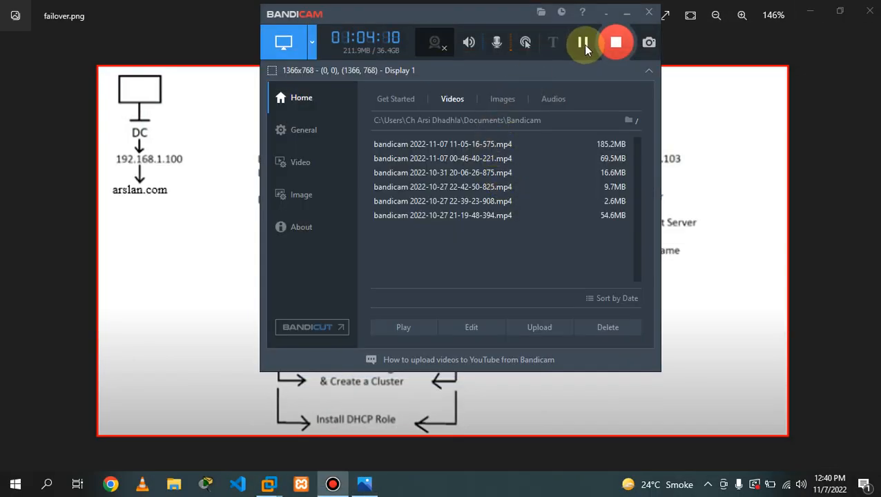
pyautogui.click(583, 44)
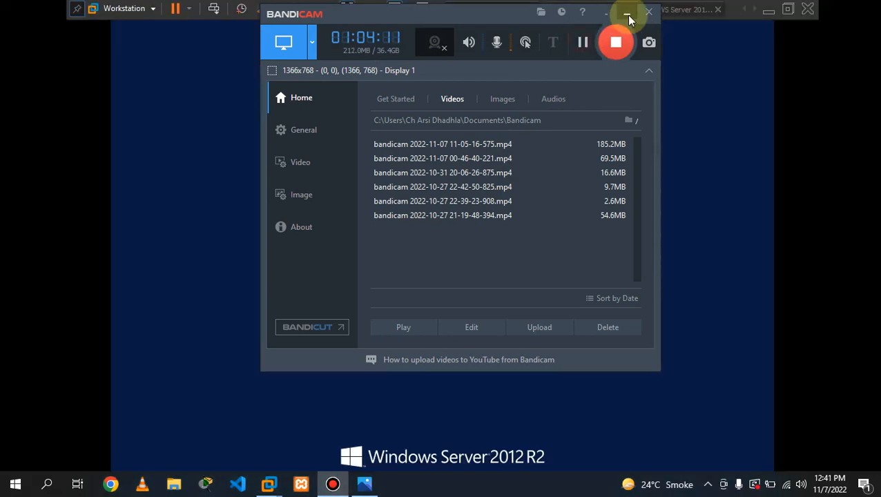
pyautogui.click(626, 12)
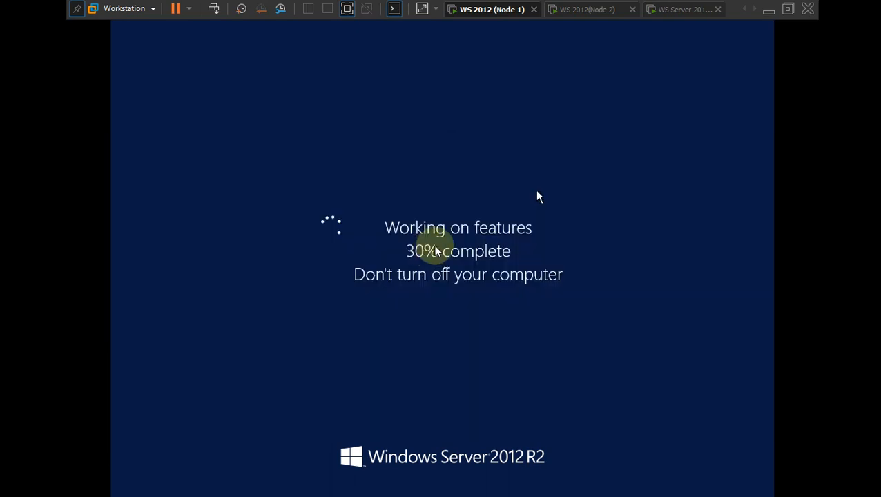
pyautogui.click(582, 43)
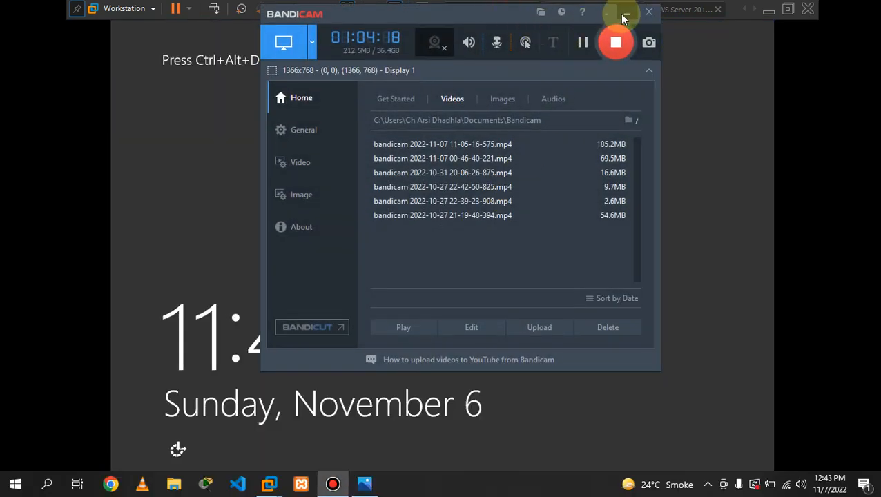
pyautogui.click(626, 12)
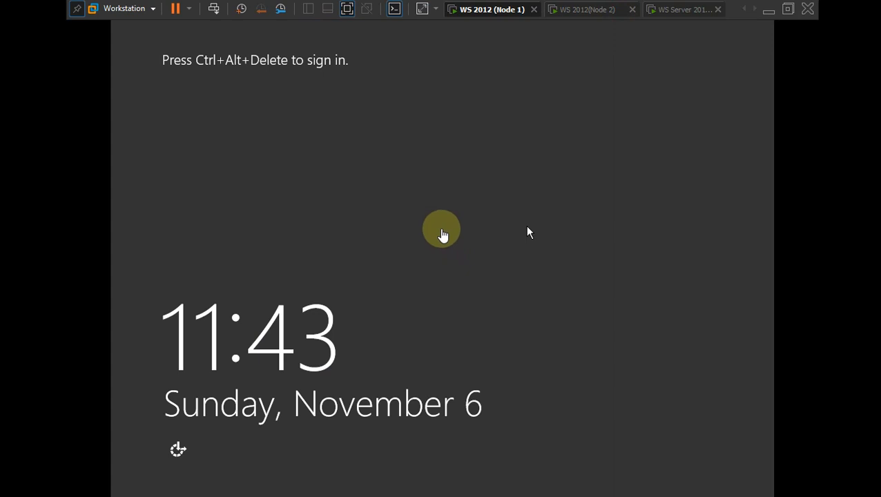
# - Sign in to Node1 as Administrator with the account password
pyautogui.click(443, 234)
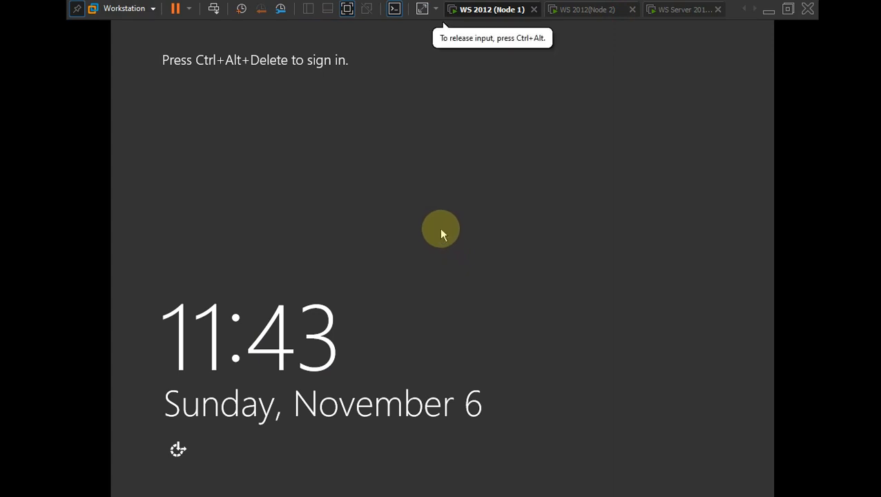
pyautogui.press('ctrl+alt+Insert')
pyautogui.write('P')
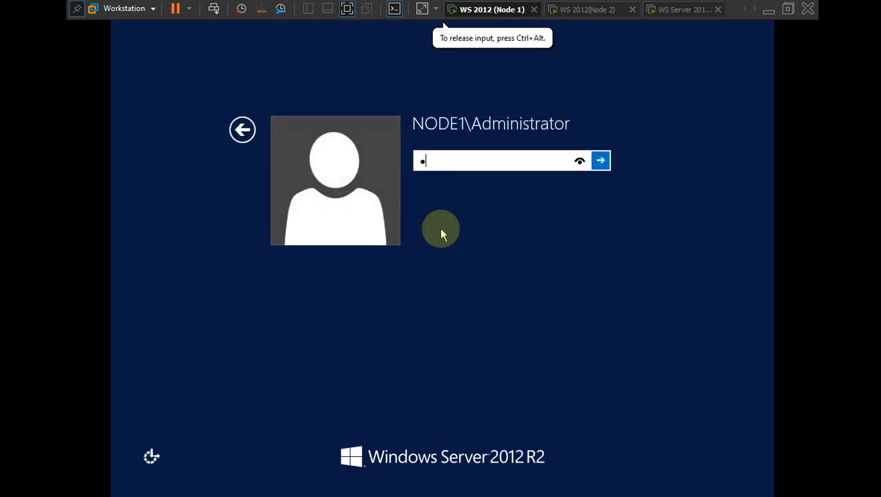
pyautogui.write('@ssw0rd')
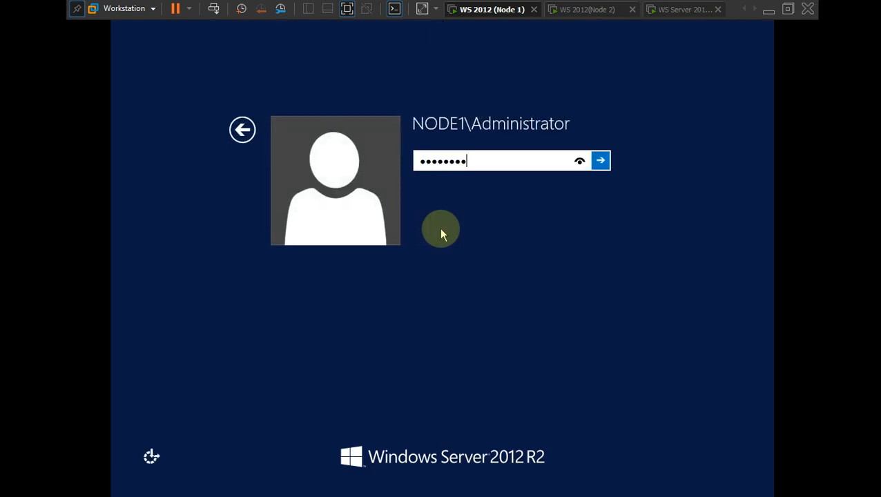
pyautogui.press('Return')
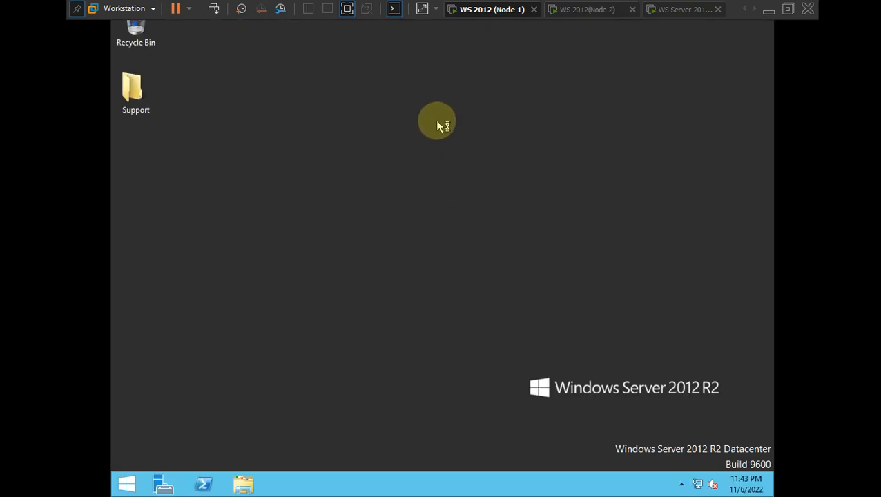
# - Refresh Node1's desktop and move over to the locked Node 2 machine
pyautogui.rightClick(409, 111)
pyautogui.click(437, 145)
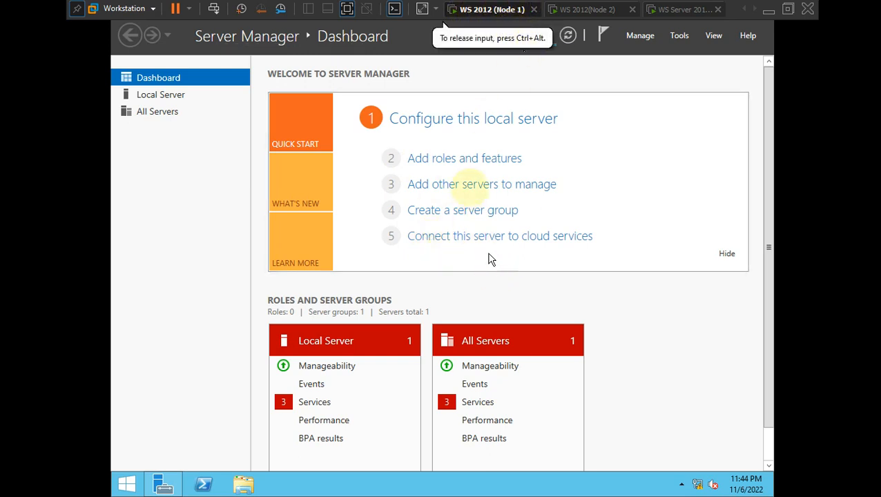
pyautogui.click(595, 9)
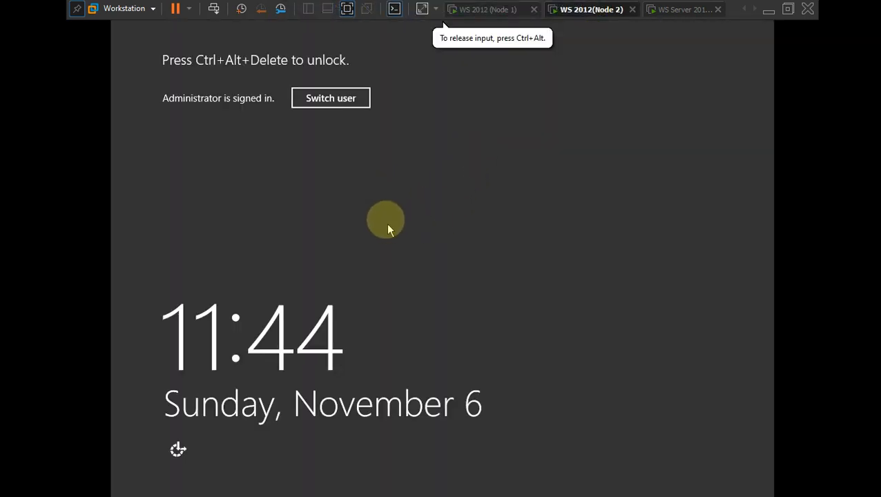
# - Unlock Node2 by signing in as NODE2\Administrator with the account password
pyautogui.click(333, 98)
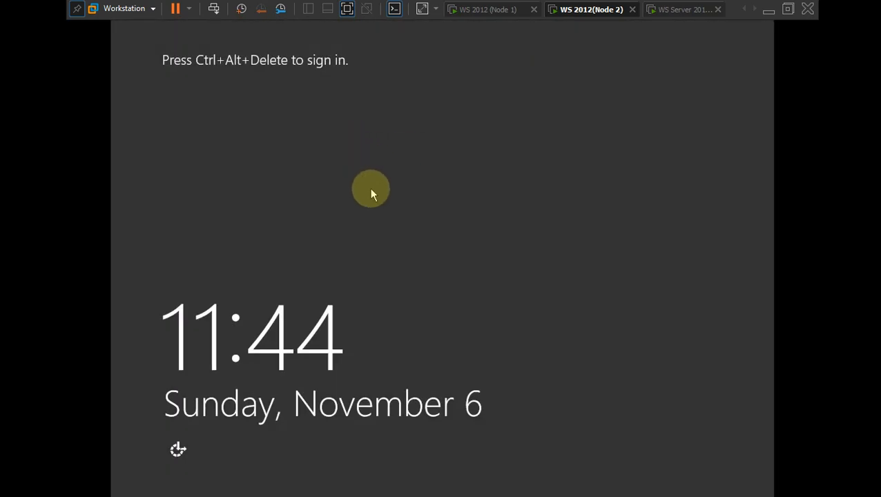
pyautogui.press('ctrl+alt+Insert')
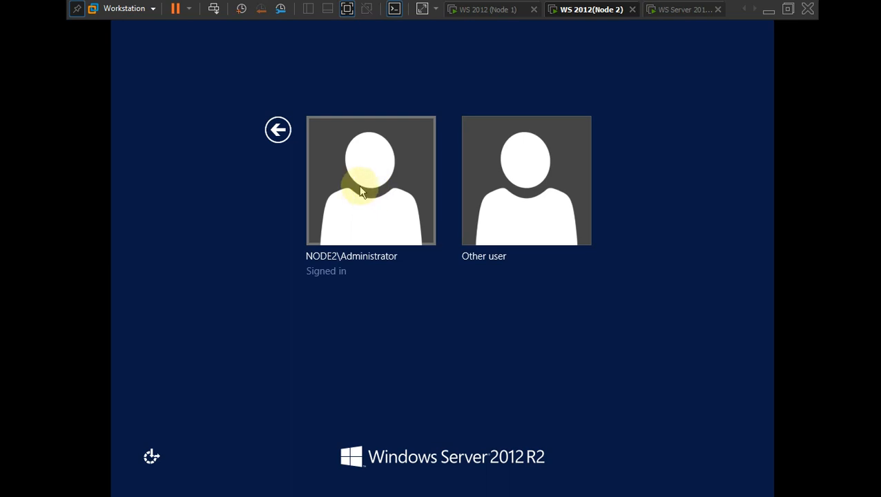
pyautogui.click(359, 192)
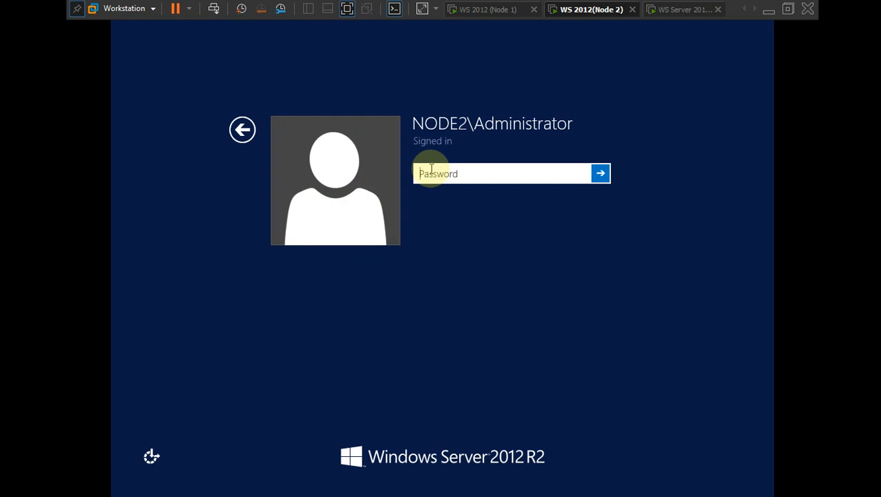
pyautogui.write('P')
pyautogui.press('Return')
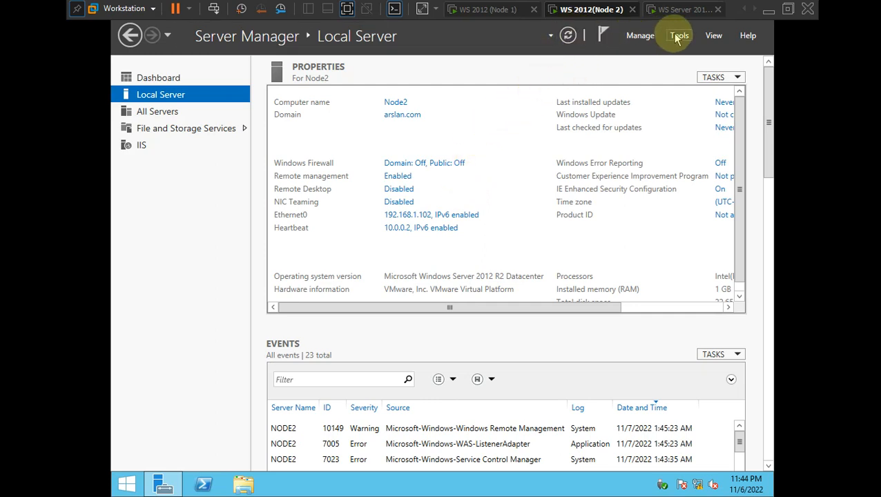
# - Launch Add Roles and Features on Node2 and advance to the Features page
pyautogui.click(639, 35)
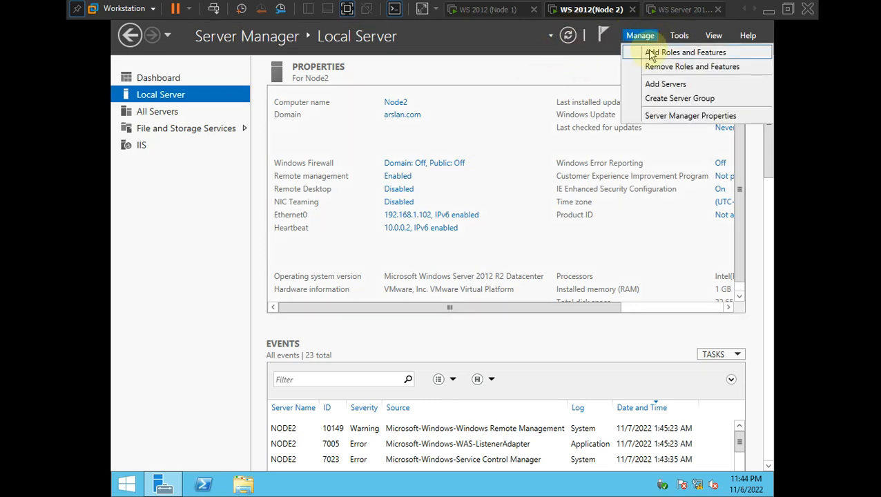
pyautogui.click(652, 55)
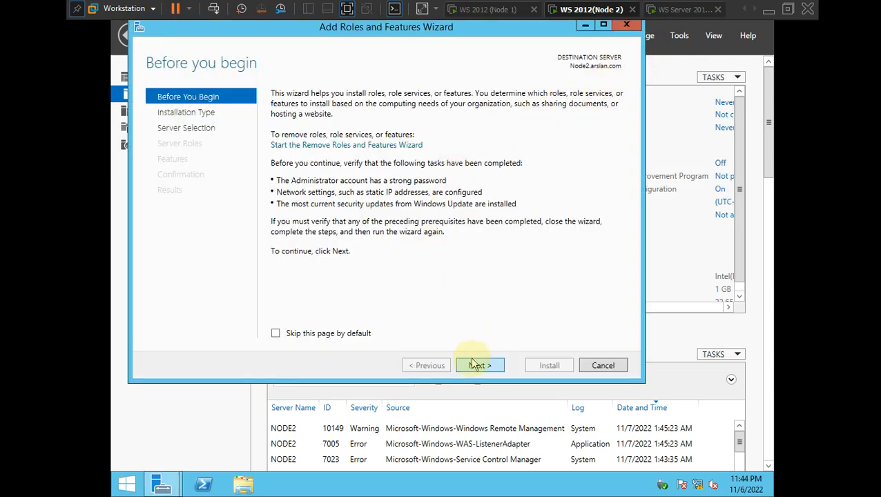
pyautogui.click(476, 366)
pyautogui.click(476, 365)
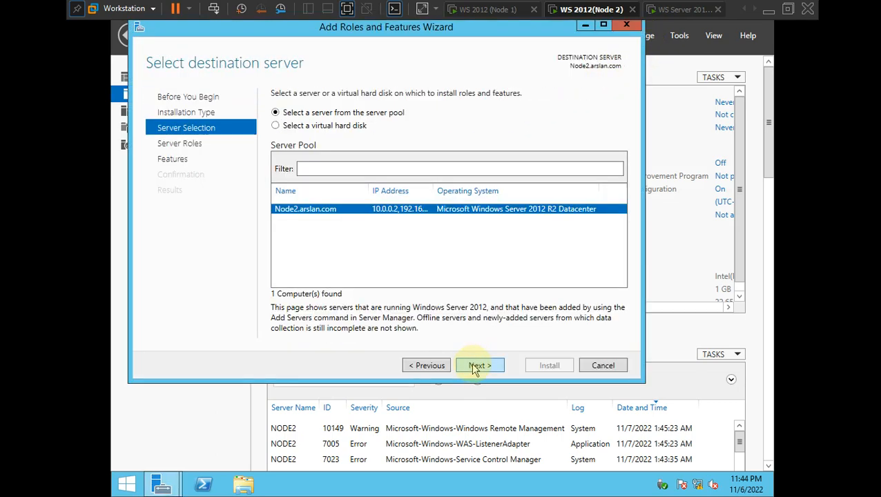
pyautogui.click(475, 366)
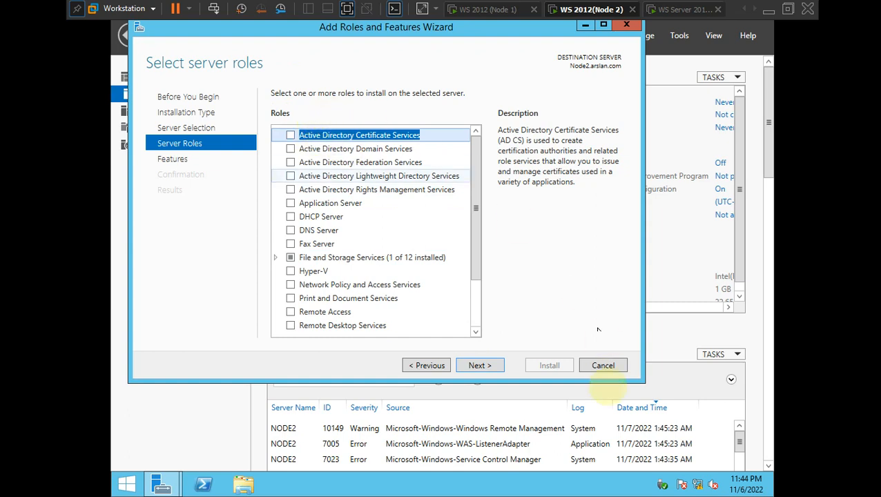
pyautogui.click(485, 366)
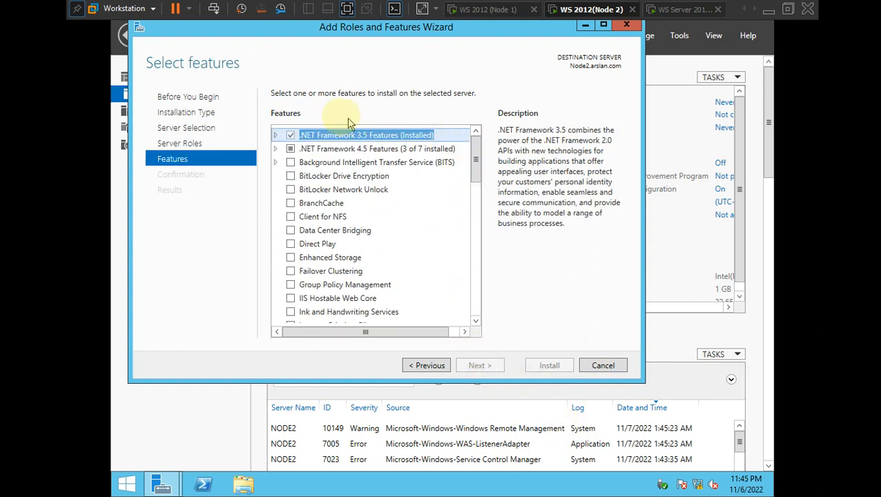
pyautogui.click(428, 365)
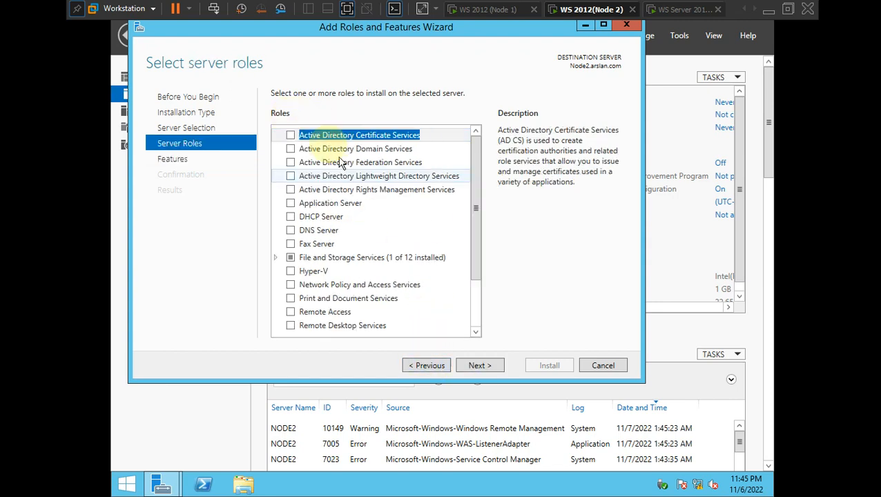
pyautogui.click(490, 365)
# - Tick Failover Clustering with its management tools, allow automatic restart, and begin installing
pyautogui.moveTo(476, 165); pyautogui.dragTo(476, 189)
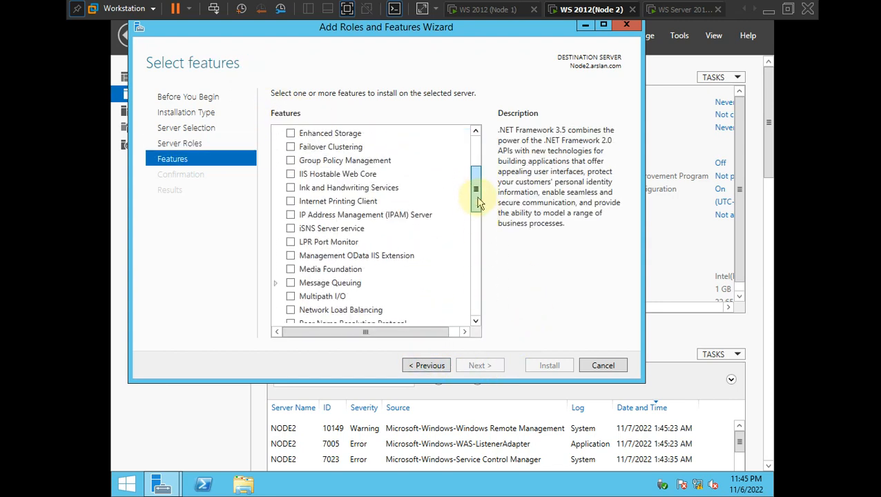
pyautogui.click(290, 147)
pyautogui.click(416, 312)
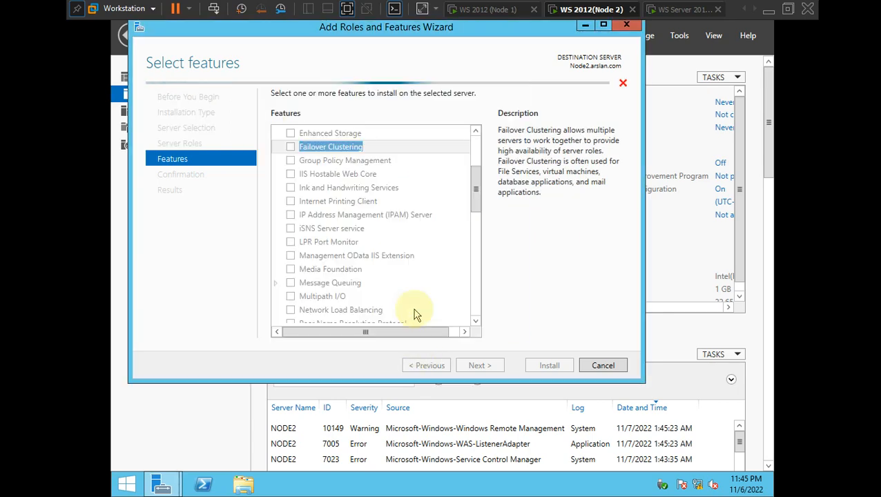
pyautogui.click(477, 368)
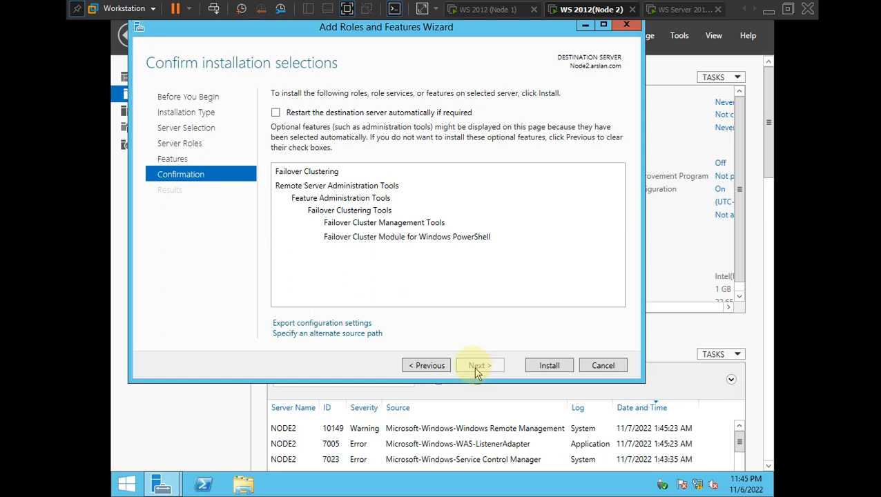
pyautogui.click(275, 112)
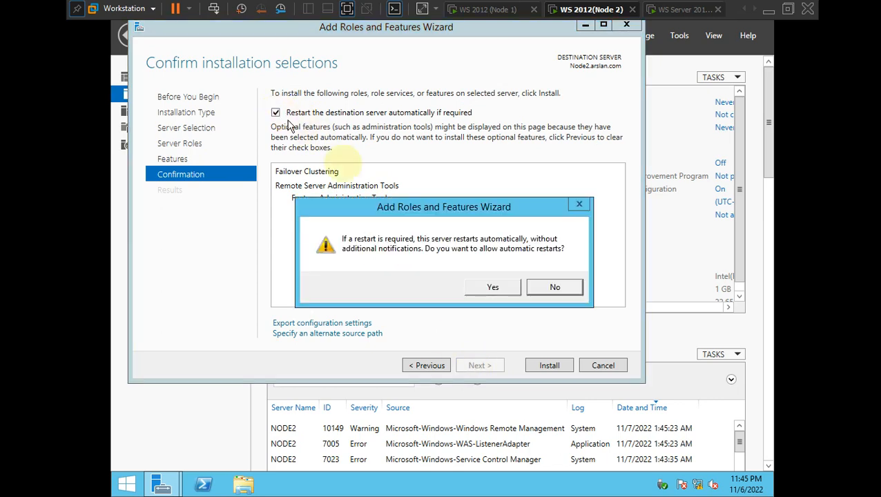
pyautogui.click(490, 289)
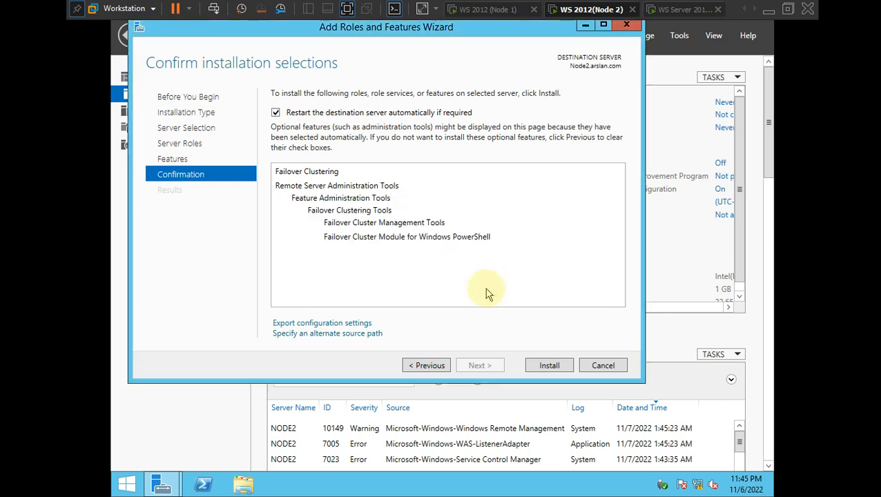
pyautogui.click(543, 371)
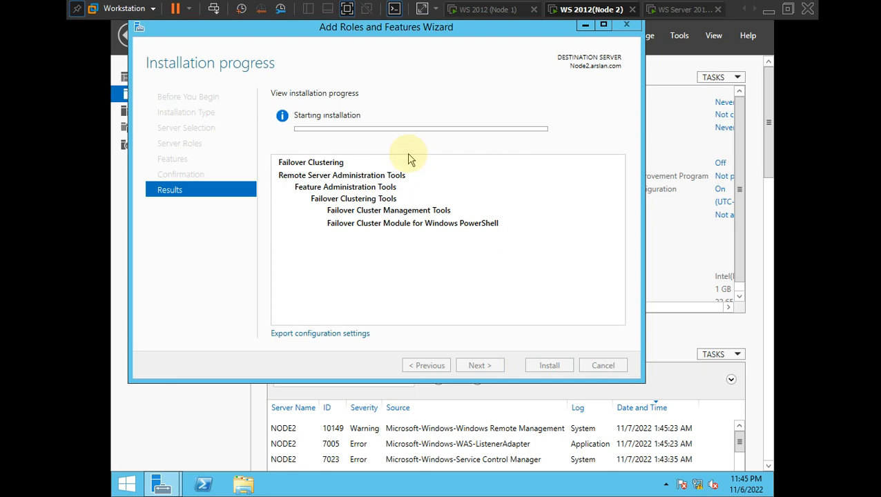
# - Release input from the Node2 VM and bring the failover.png diagram up in Photos
pyautogui.click(446, 25)
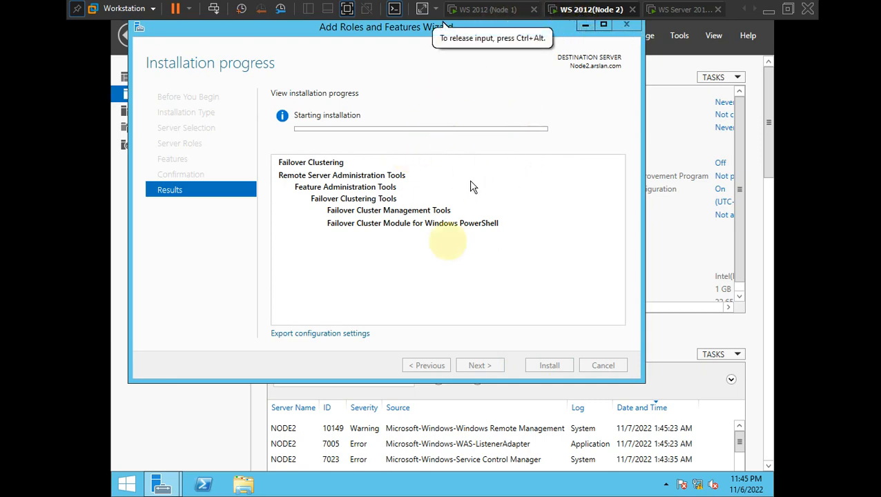
pyautogui.hotkey('ctrl', 'alt')
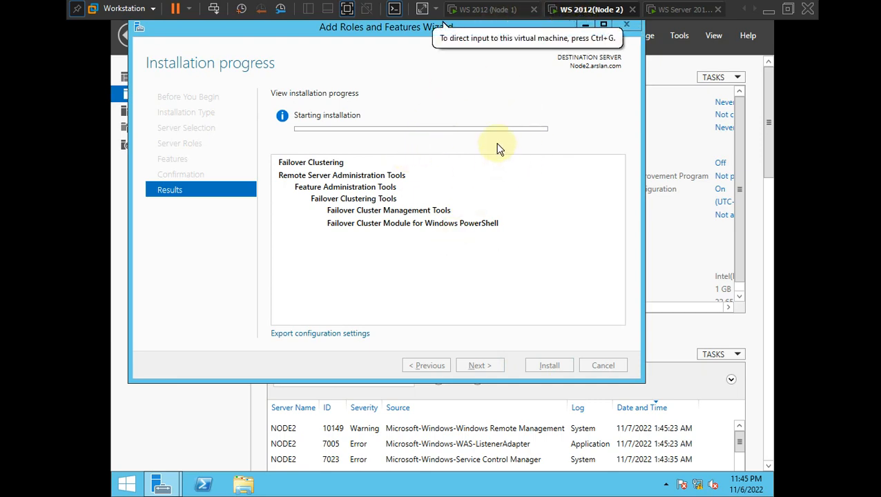
pyautogui.hotkey('alt', 'Tab')
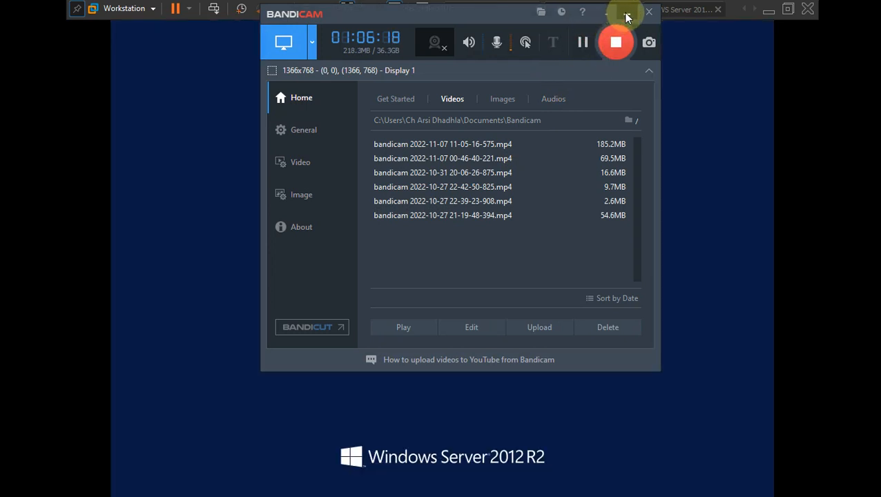
pyautogui.click(626, 12)
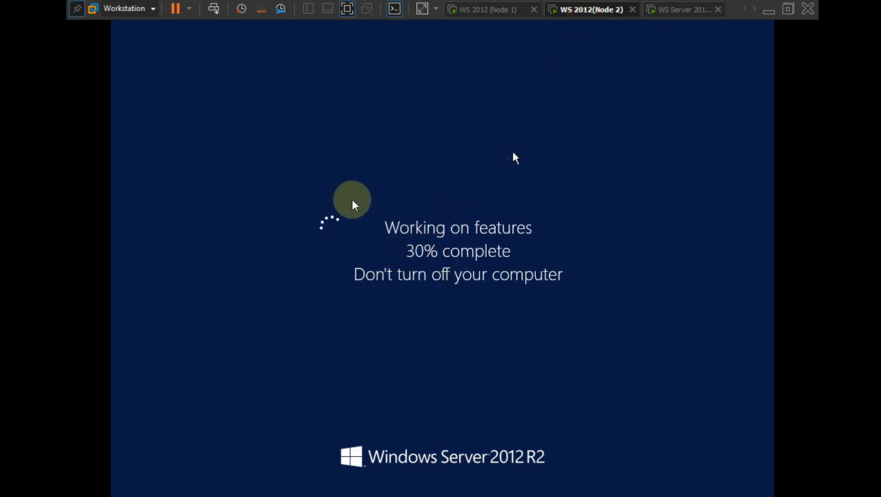
pyautogui.hotkey('alt', 'Tab')
pyautogui.hotkey('alt', 'Tab')
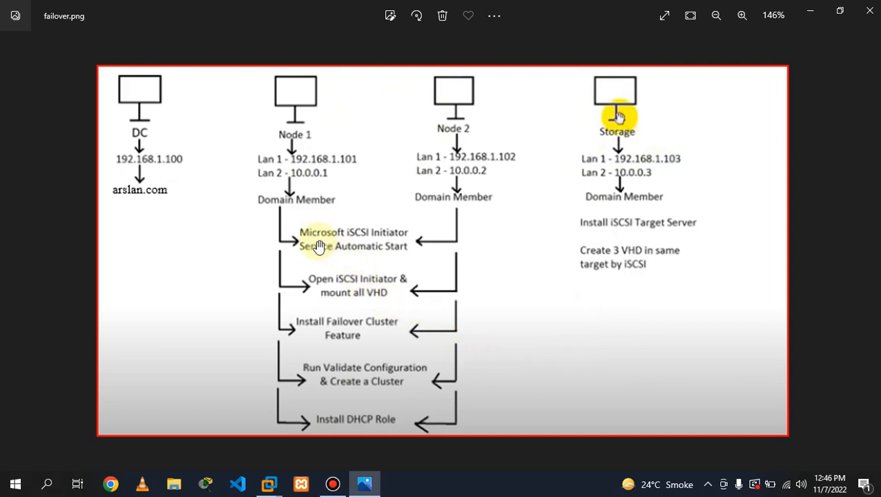
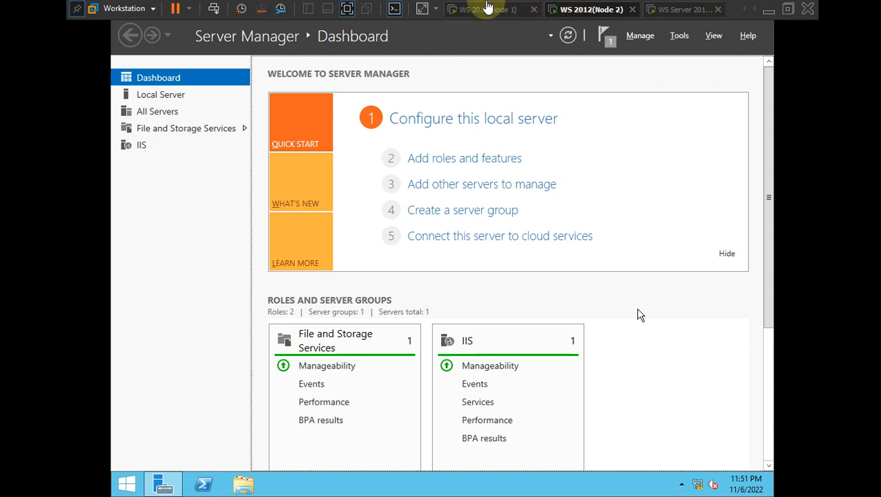
# - Return to Node 1 and show its Local Server page in Server Manager
pyautogui.click(600, 417)
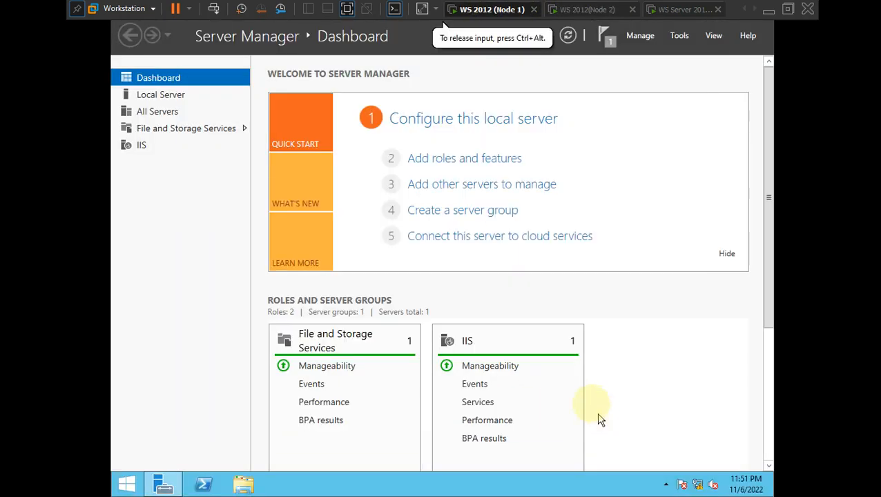
pyautogui.click(587, 9)
pyautogui.click(497, 8)
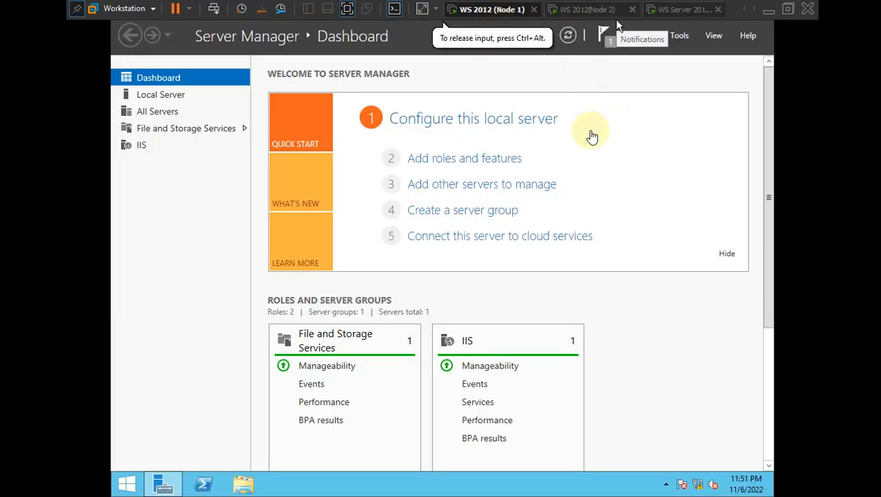
pyautogui.click(158, 95)
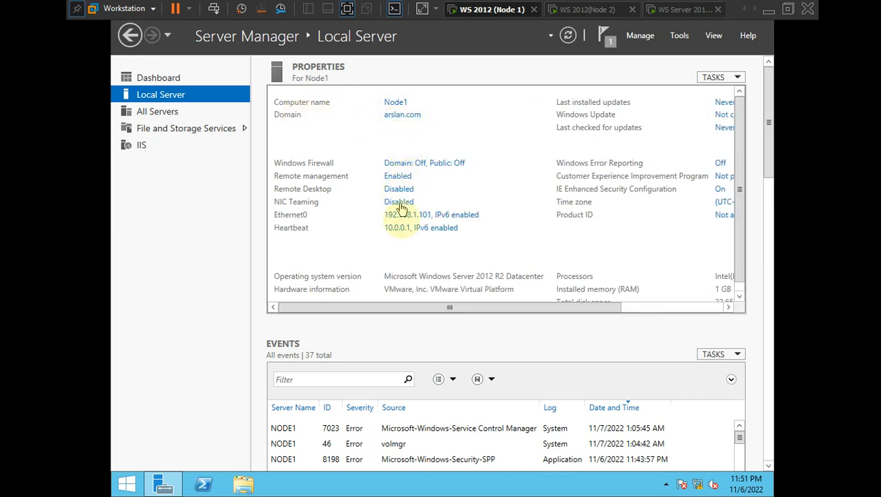
# - Launch Failover Cluster Manager from Tools twice, dismissing the domain-account warning each time
pyautogui.click(679, 39)
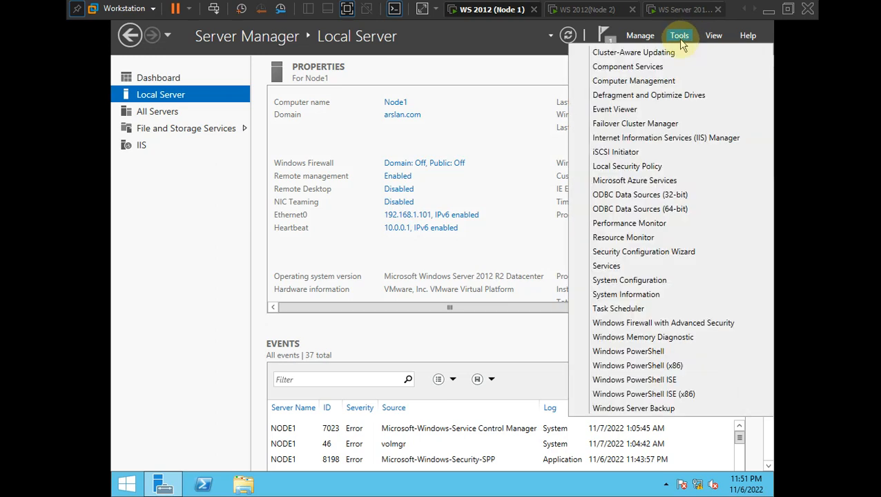
pyautogui.click(623, 126)
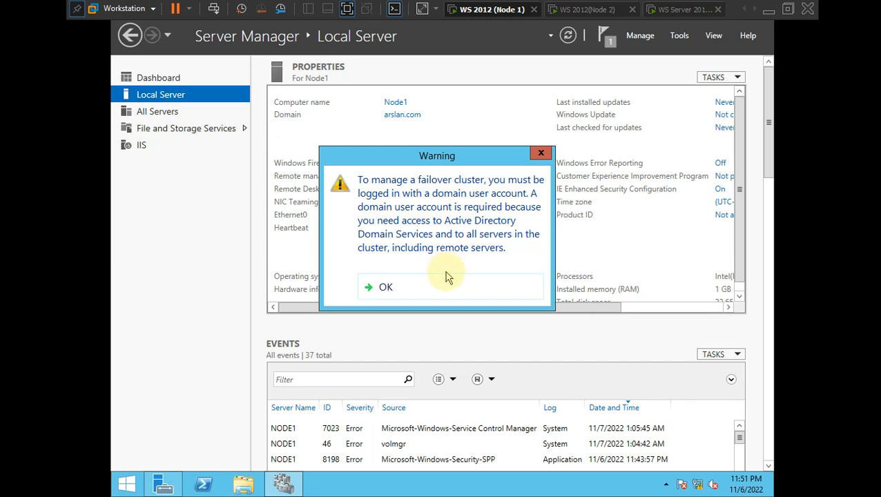
pyautogui.click(419, 297)
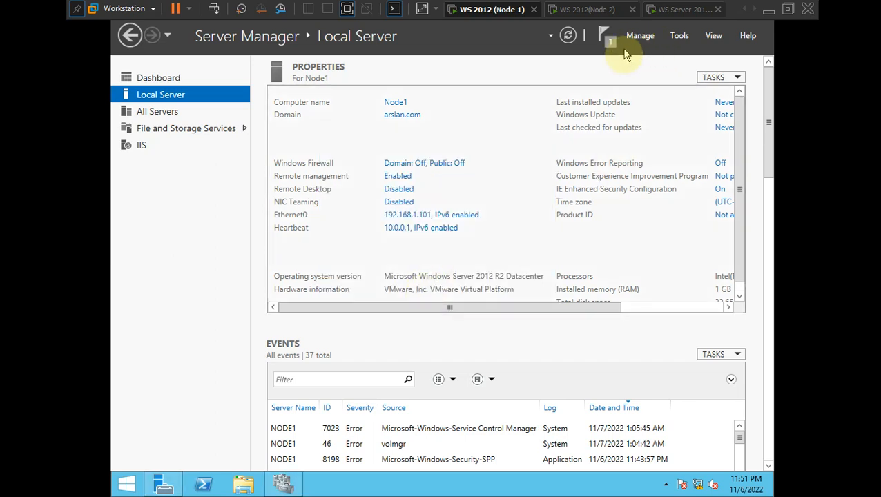
pyautogui.click(646, 38)
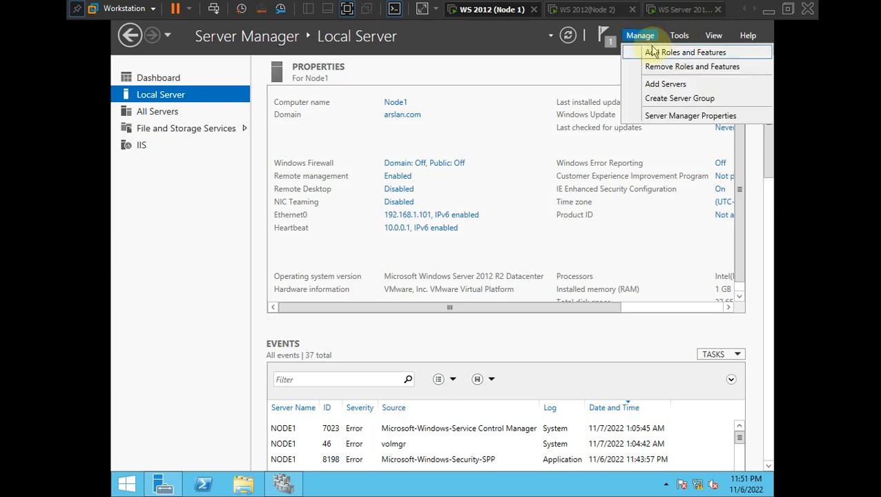
pyautogui.click(678, 37)
pyautogui.click(677, 36)
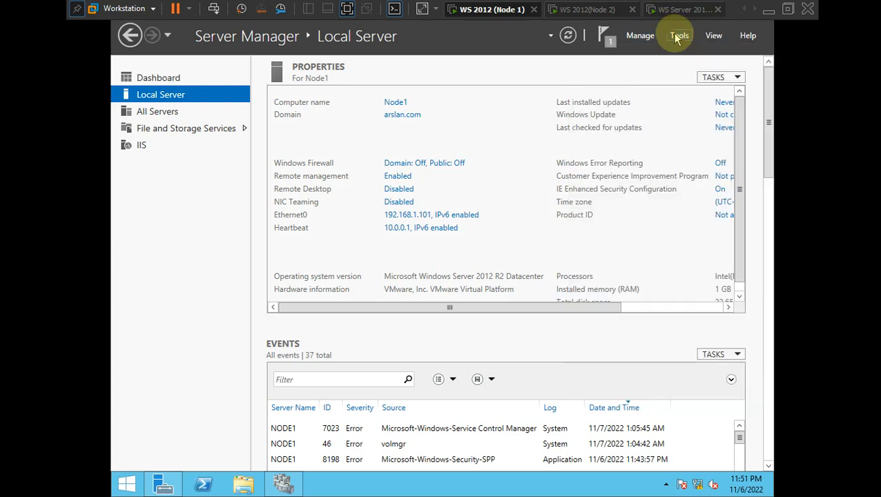
pyautogui.click(678, 37)
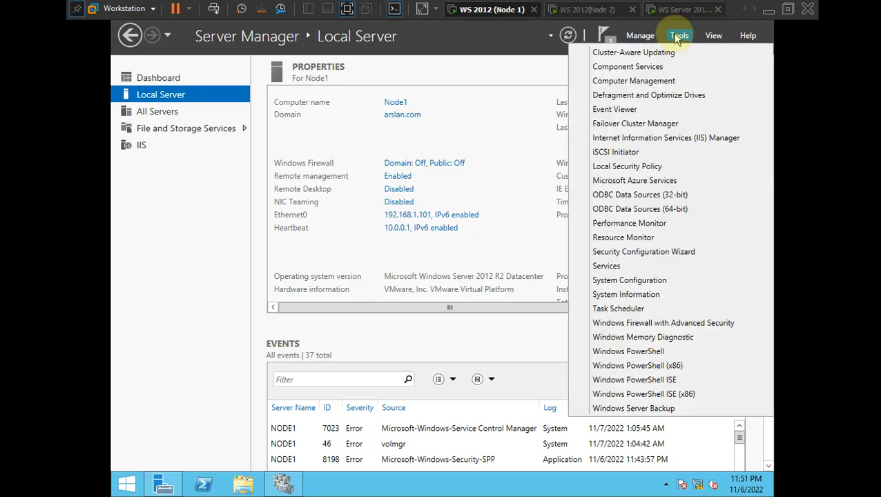
pyautogui.click(659, 124)
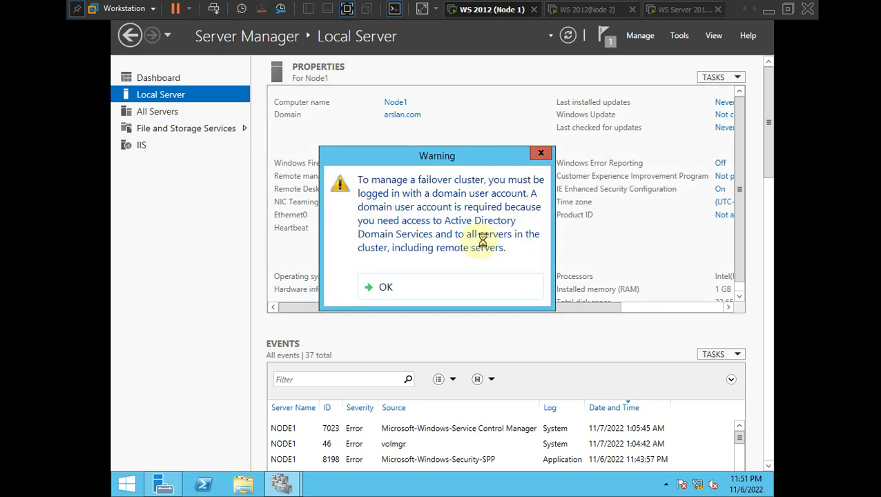
pyautogui.click(473, 290)
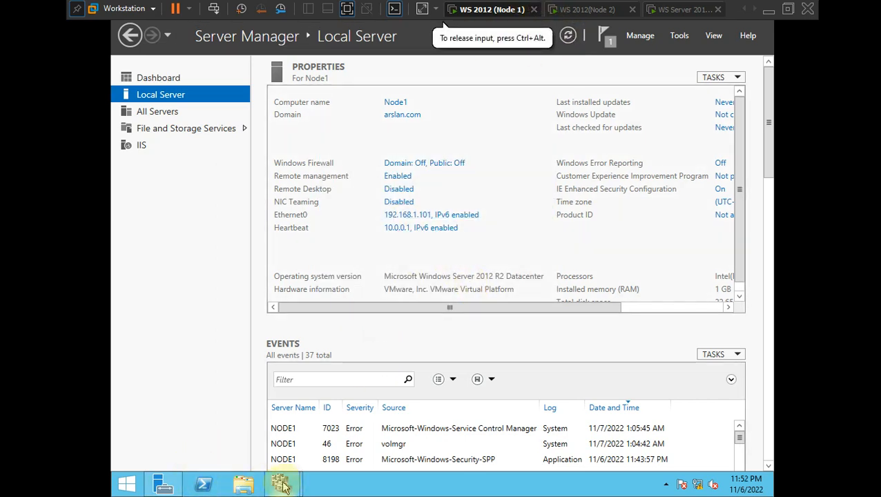
pyautogui.moveTo(281, 485)
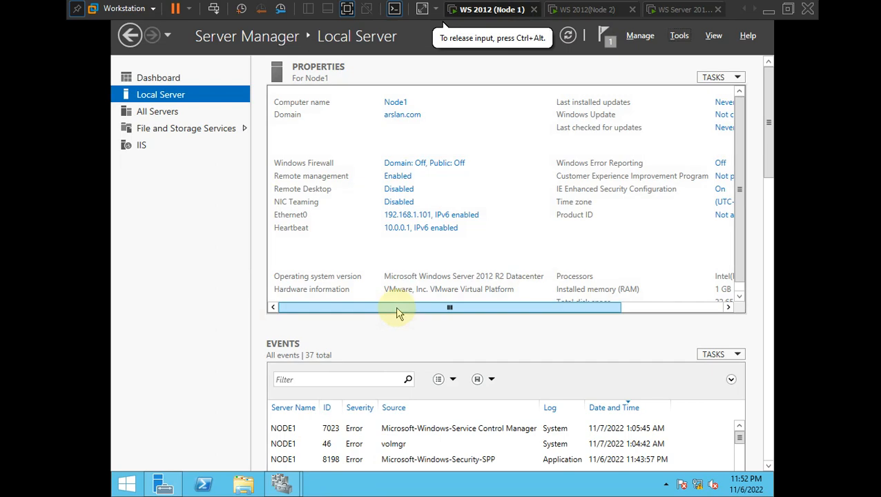
# - Give input back to Node 1 and launch Failover Cluster Manager, whose Clusters list is empty
pyautogui.hotkey('ctrl', 'alt')
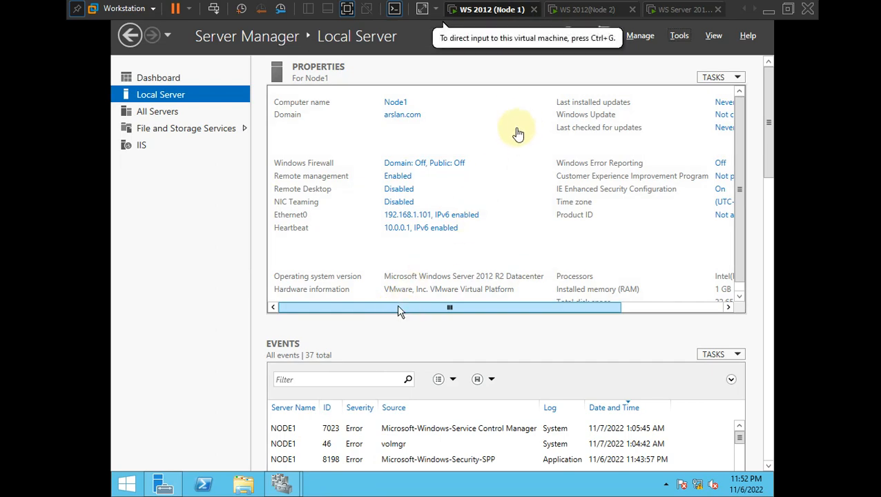
pyautogui.hotkey('alt', 'Tab')
pyautogui.press('Tab')
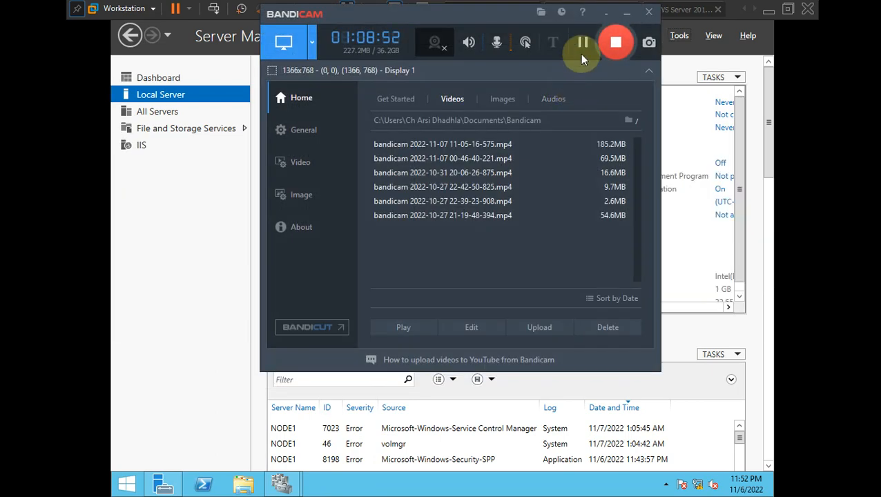
pyautogui.click(582, 45)
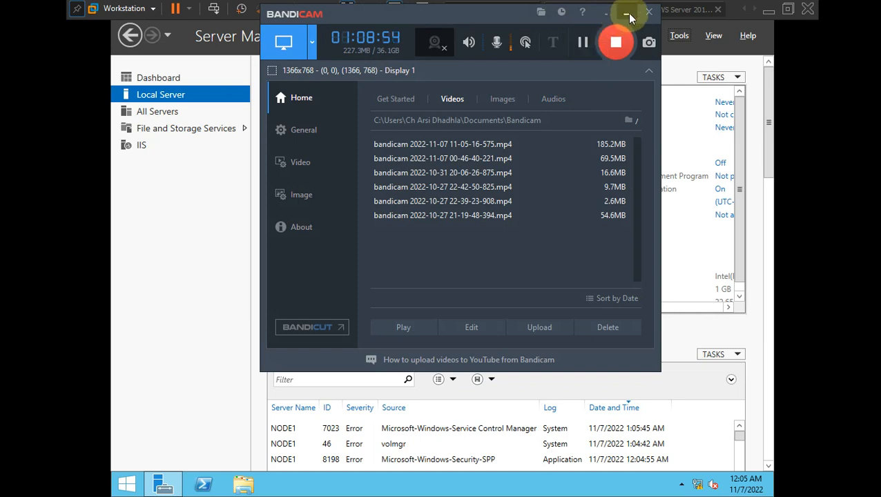
pyautogui.click(626, 14)
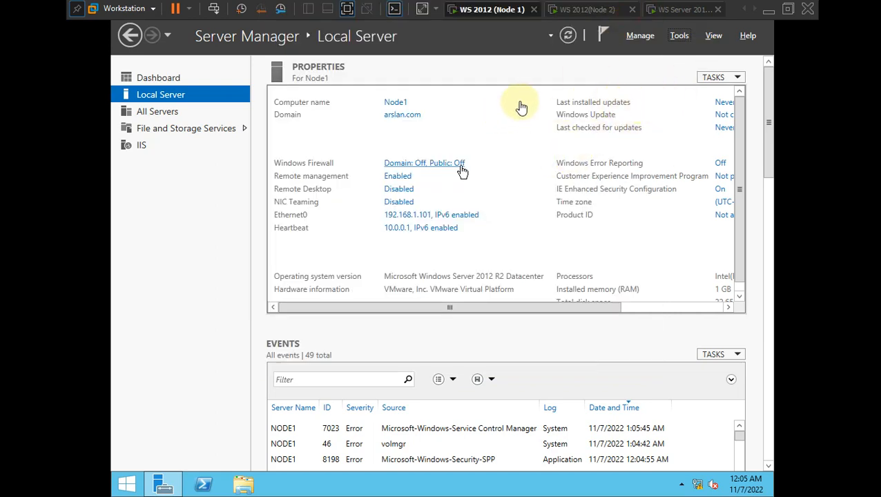
pyautogui.click(495, 92)
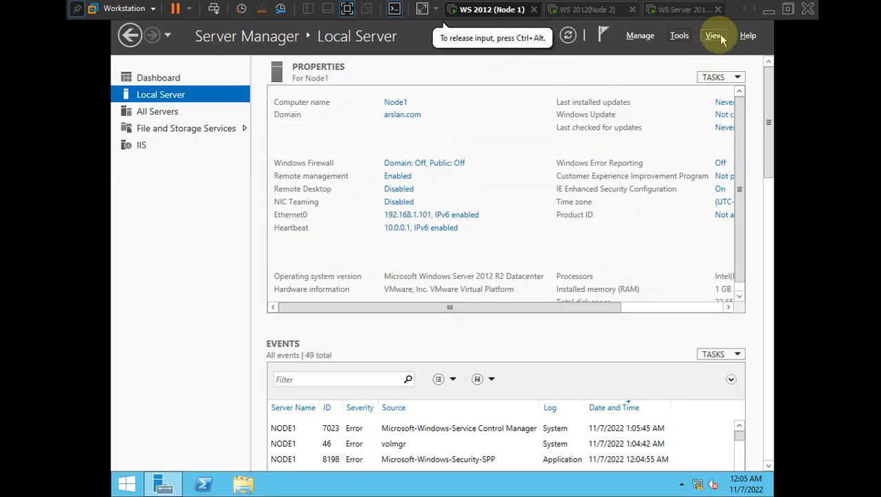
pyautogui.click(677, 38)
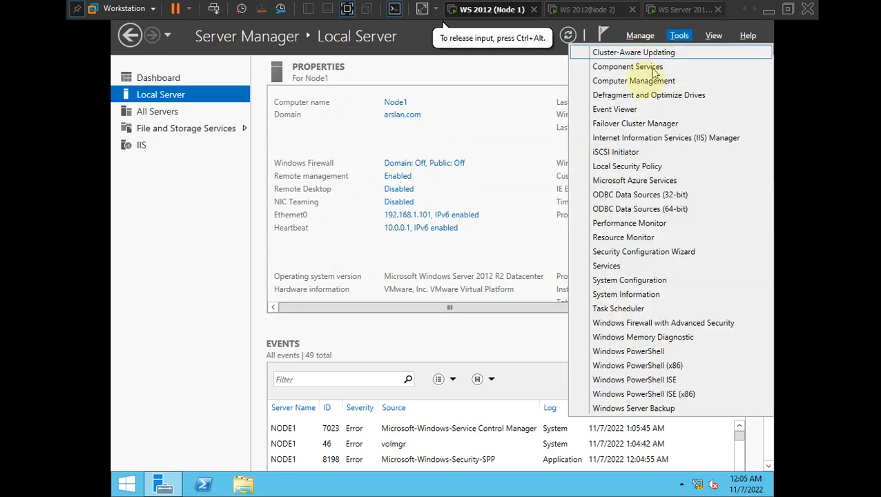
pyautogui.click(640, 125)
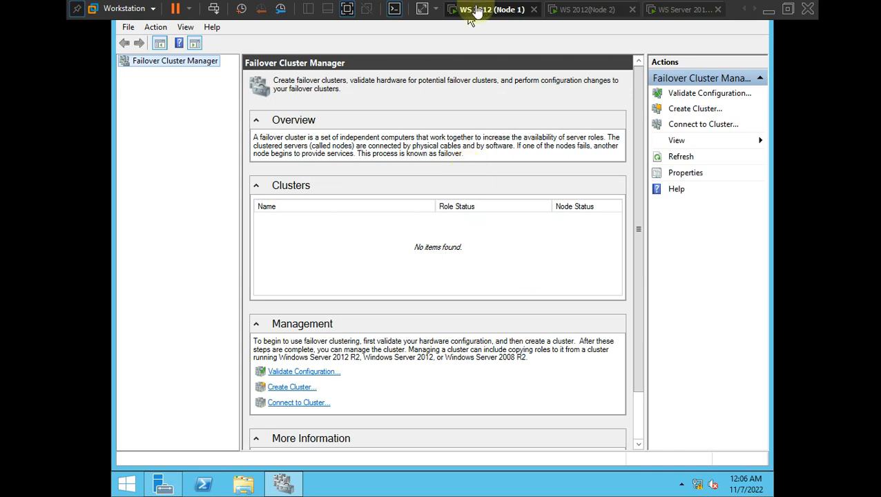
# - On Node 2, switch user and choose Other user at the sign-in screen
pyautogui.click(572, 12)
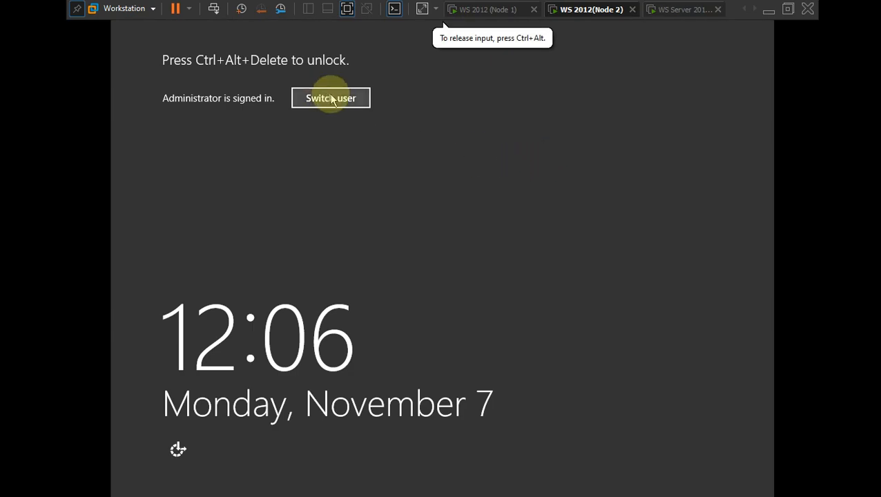
pyautogui.click(332, 101)
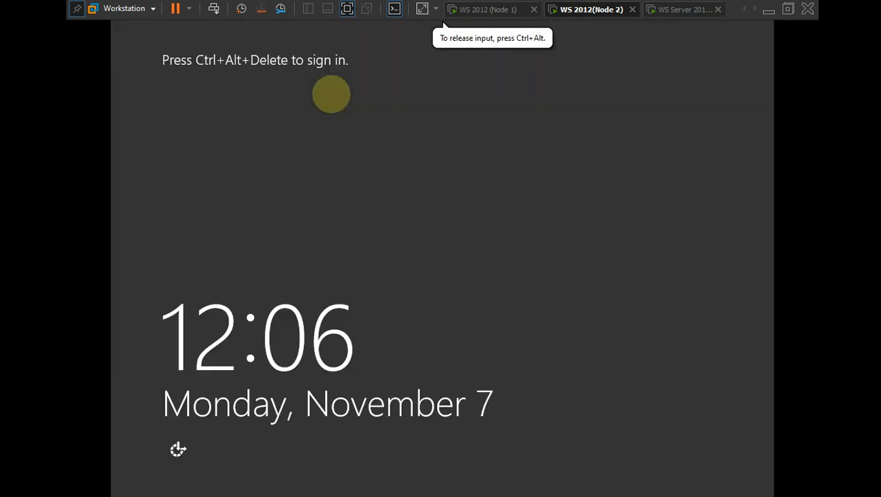
pyautogui.click(294, 218)
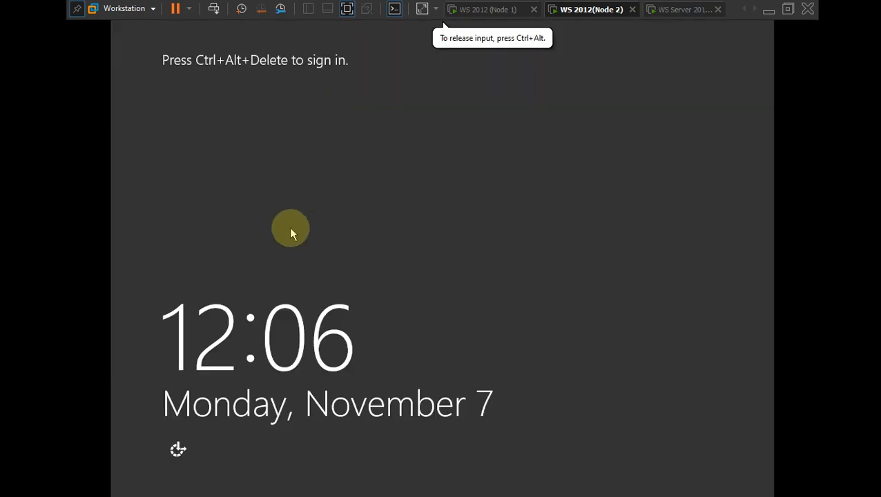
pyautogui.press('ctrl+alt+Insert')
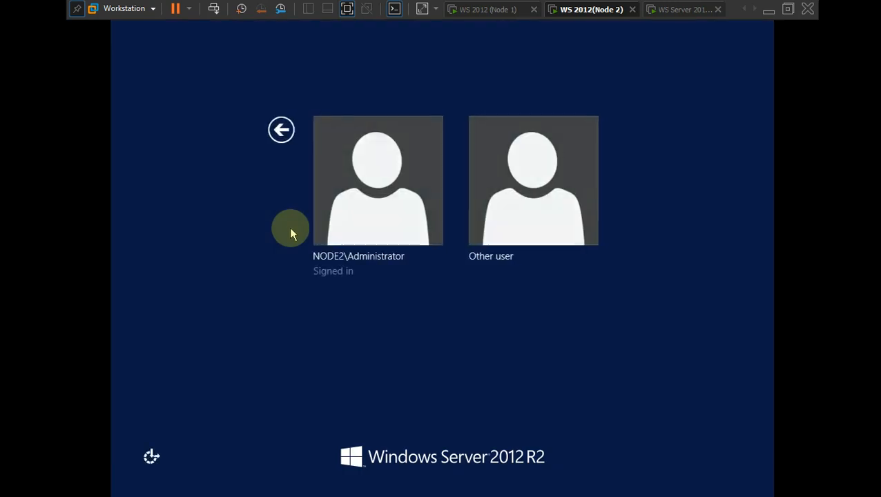
pyautogui.click(526, 199)
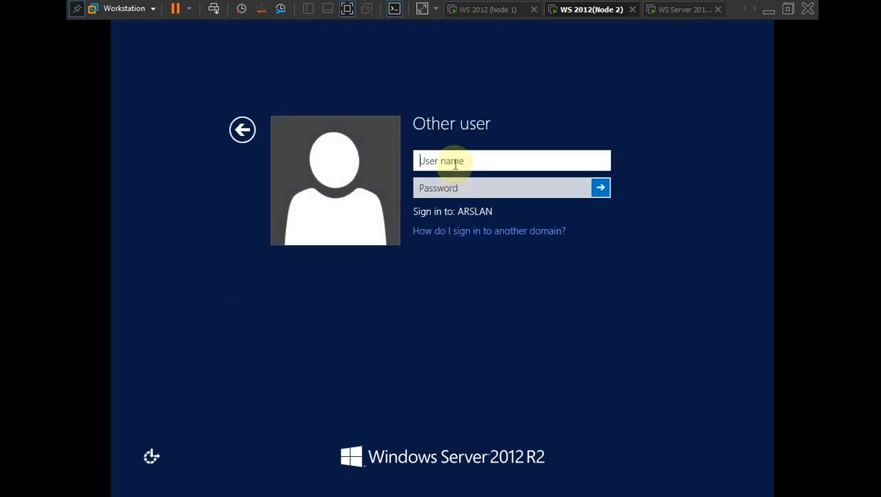
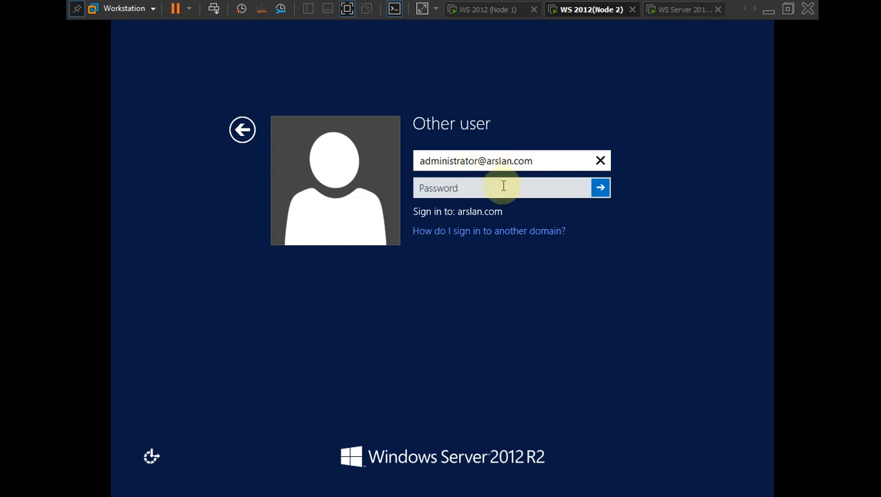
# - Sign in to Node 2 with the domain administrator account and its password
pyautogui.click(504, 187)
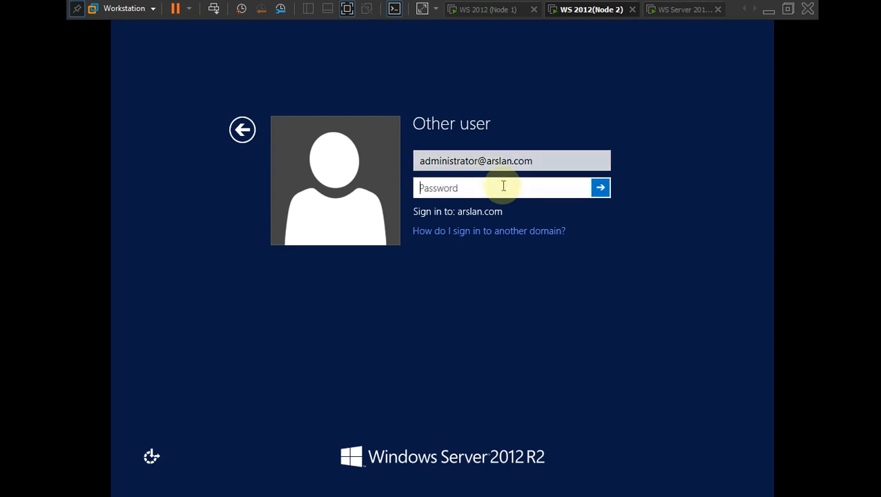
pyautogui.write('P')
pyautogui.press('Return')
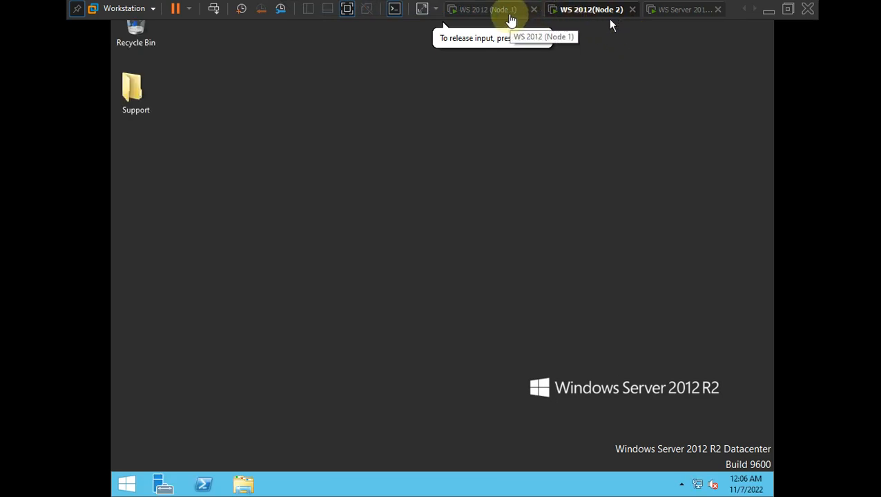
# - Launch Failover Cluster Manager on Node 2 from the Tools menu
pyautogui.click(512, 14)
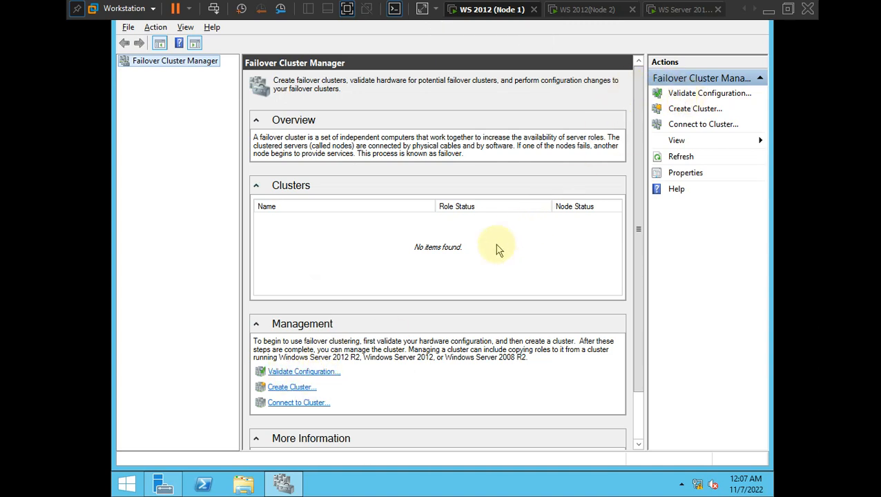
pyautogui.hotkey('alt', 'Tab')
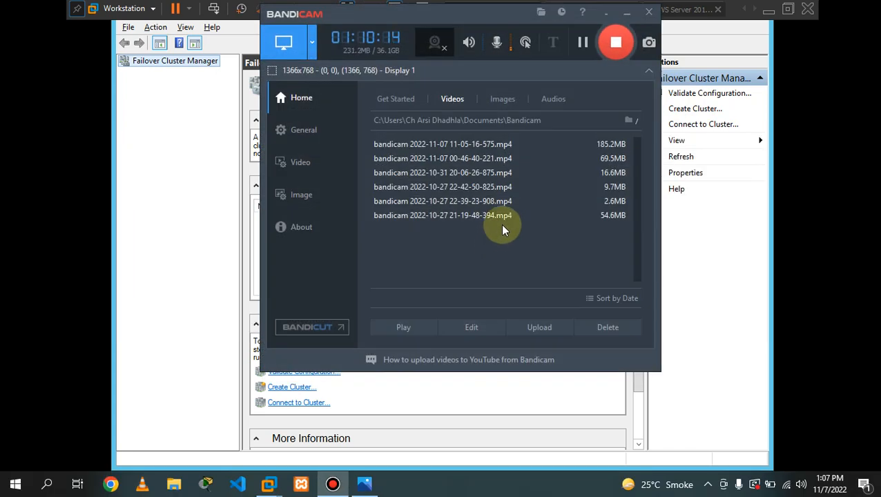
pyautogui.click(627, 14)
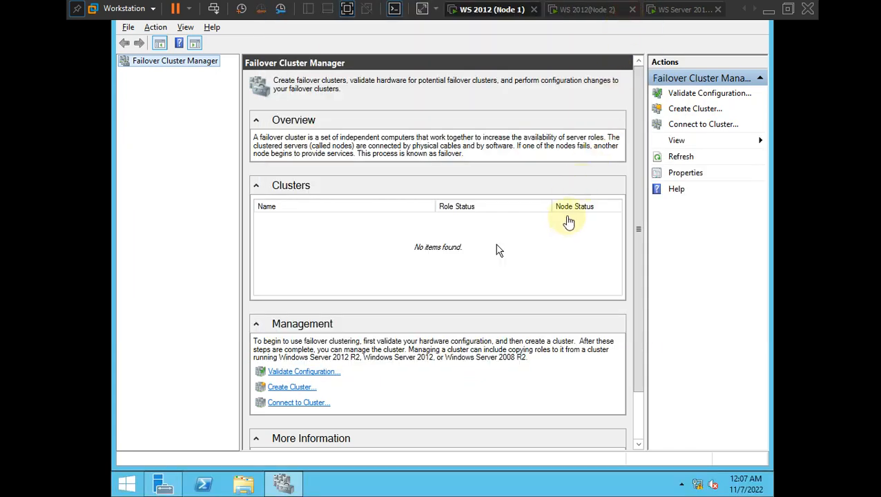
pyautogui.click(449, 251)
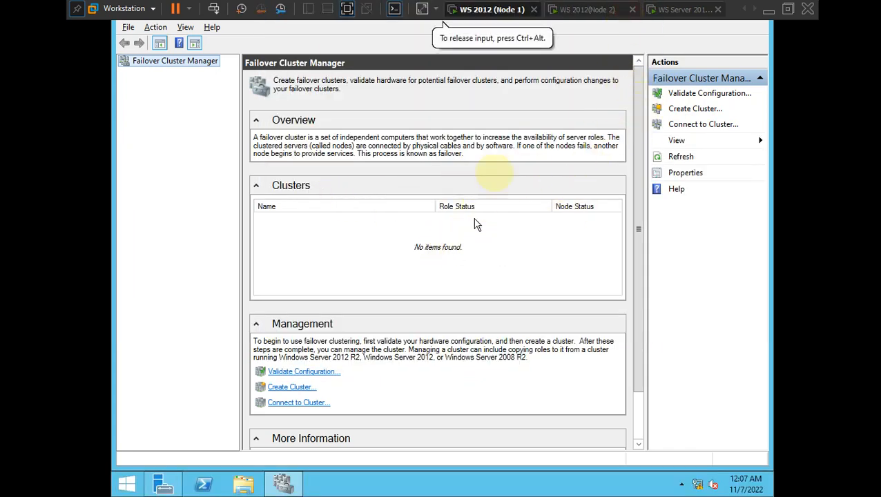
pyautogui.click(579, 8)
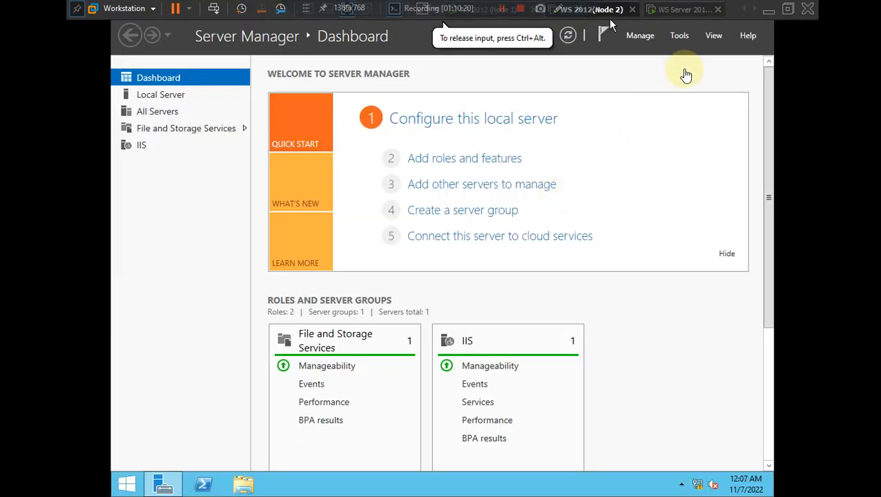
pyautogui.click(676, 35)
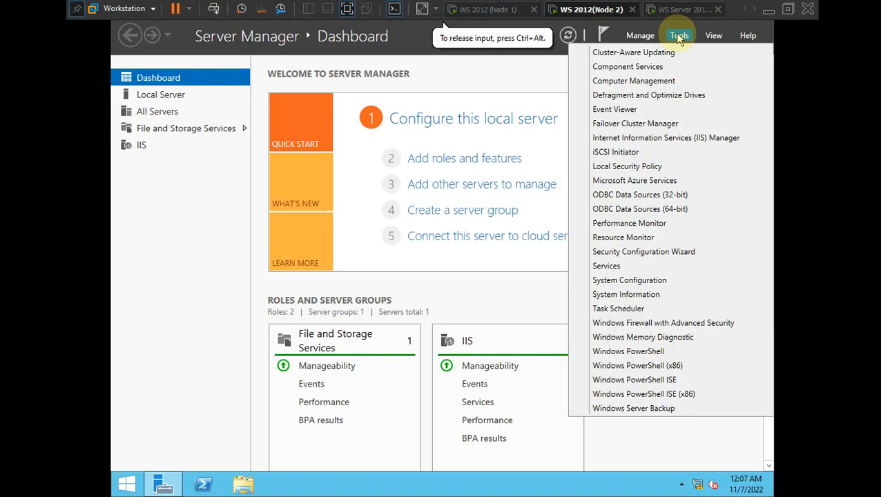
pyautogui.click(659, 123)
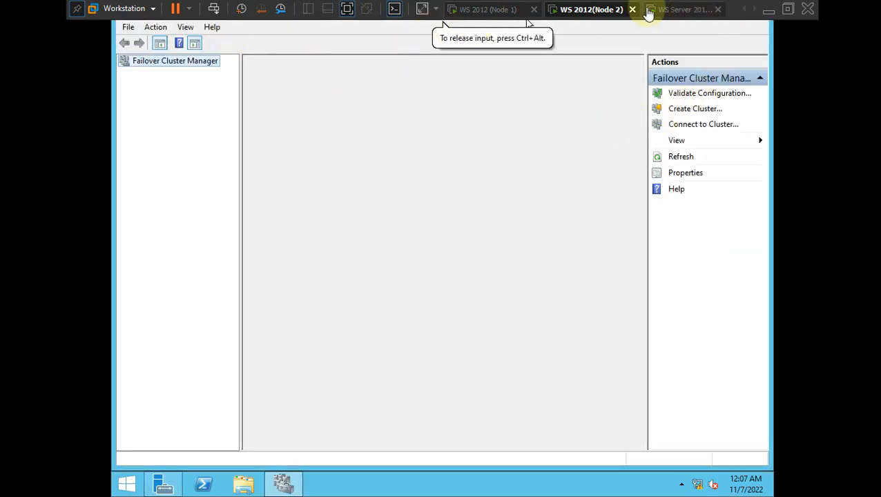
# - Close Node 2's Failover Cluster Manager and show Node 1 full screen
pyautogui.click(347, 12)
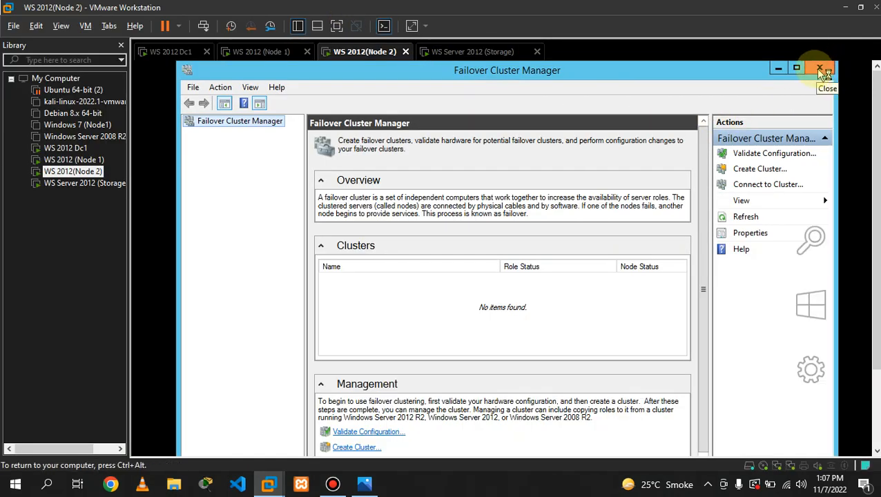
pyautogui.click(818, 69)
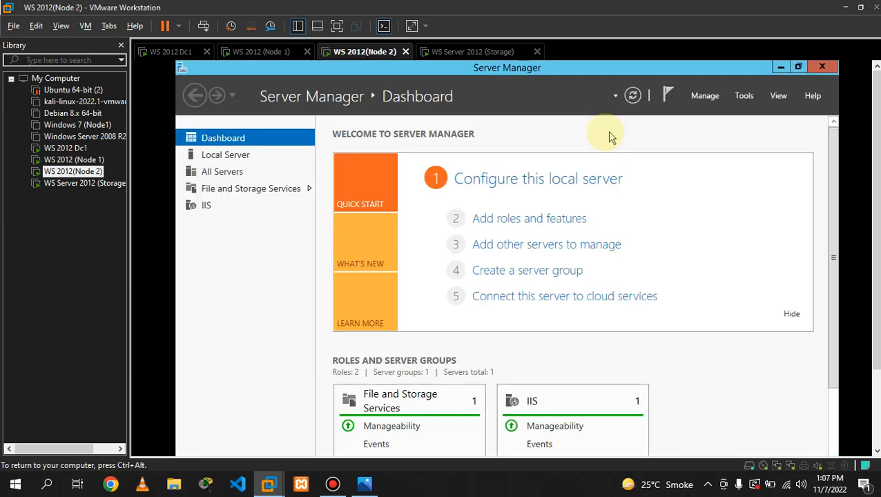
pyautogui.click(279, 55)
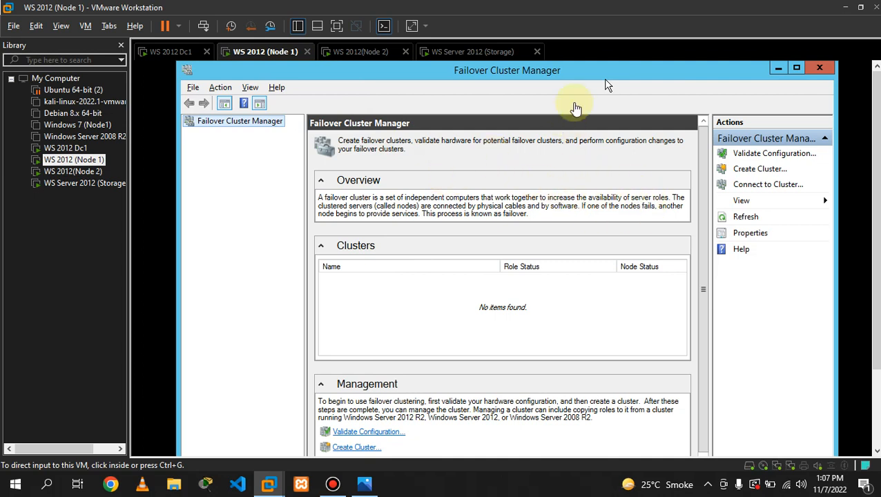
pyautogui.click(338, 25)
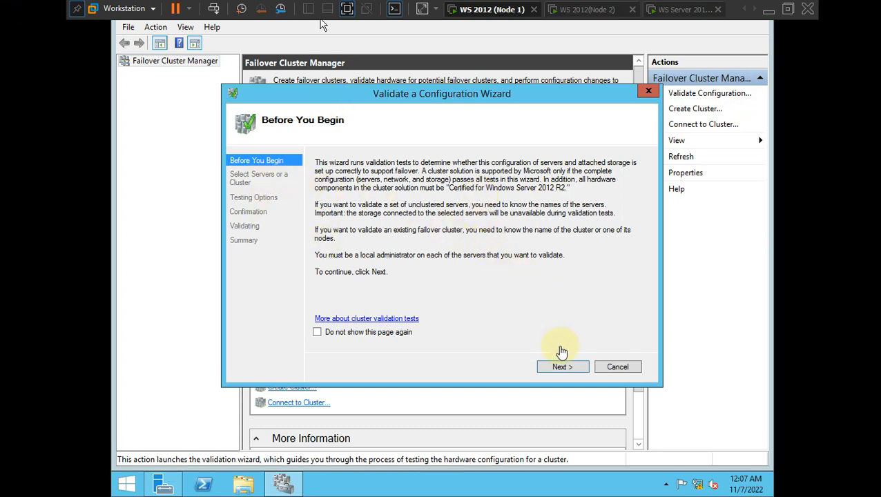
# - Search arslan.com computers through Advanced search and select NODE1 and NODE2
pyautogui.click(567, 368)
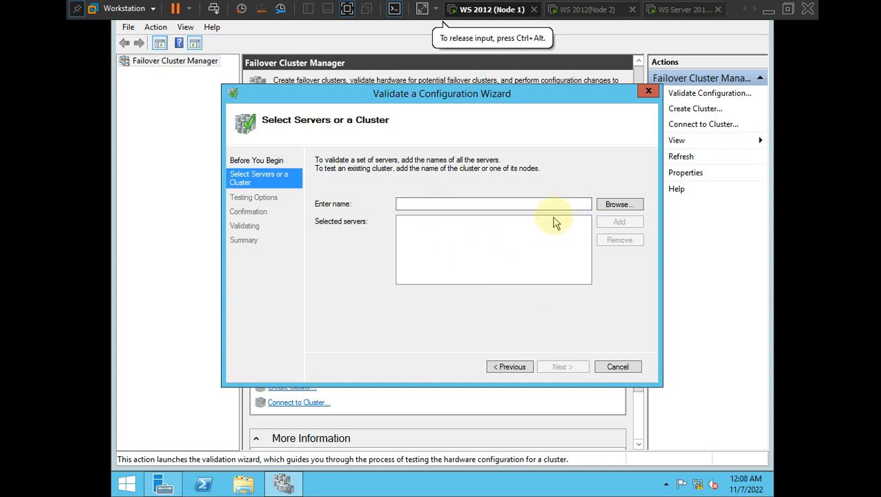
pyautogui.click(618, 205)
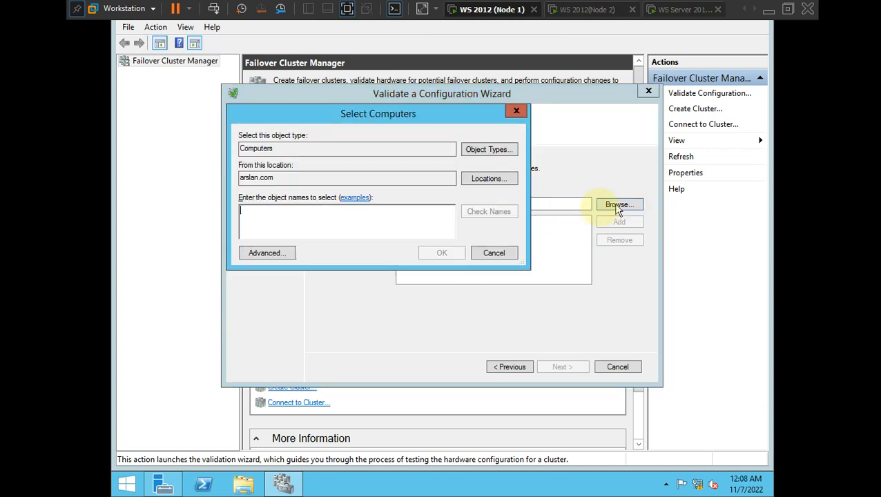
pyautogui.click(490, 181)
pyautogui.click(525, 296)
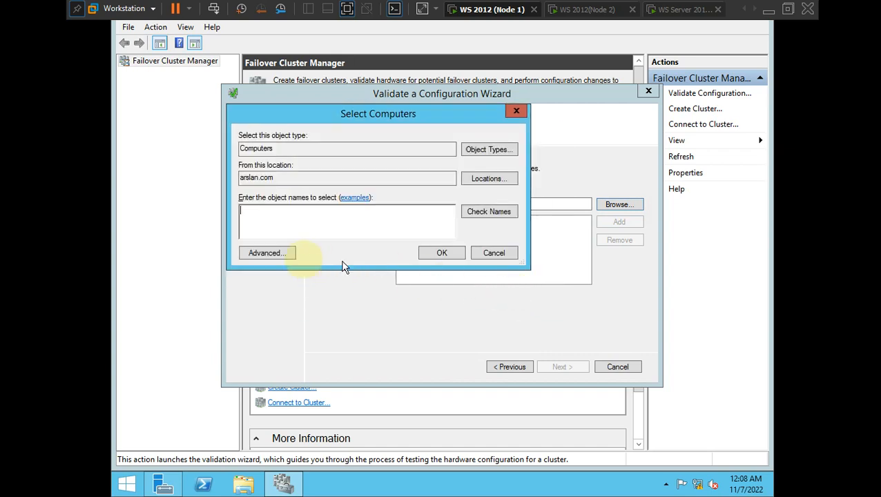
pyautogui.click(275, 254)
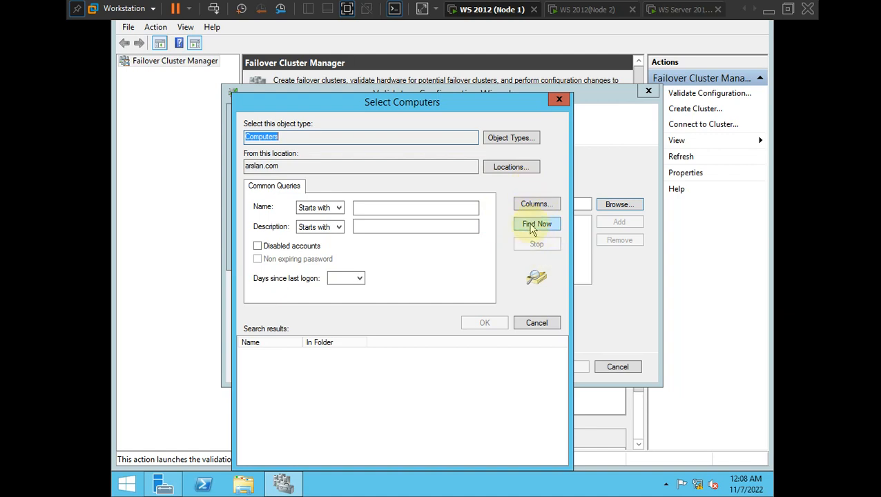
pyautogui.click(531, 228)
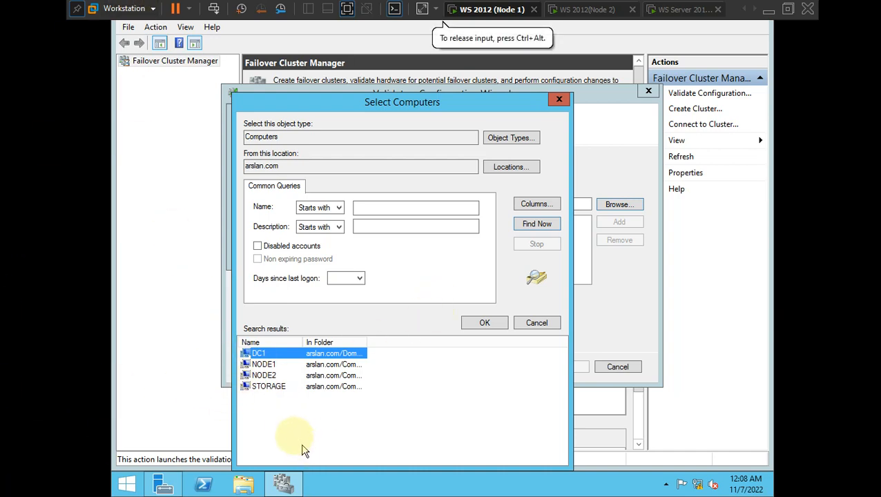
pyautogui.click(269, 366)
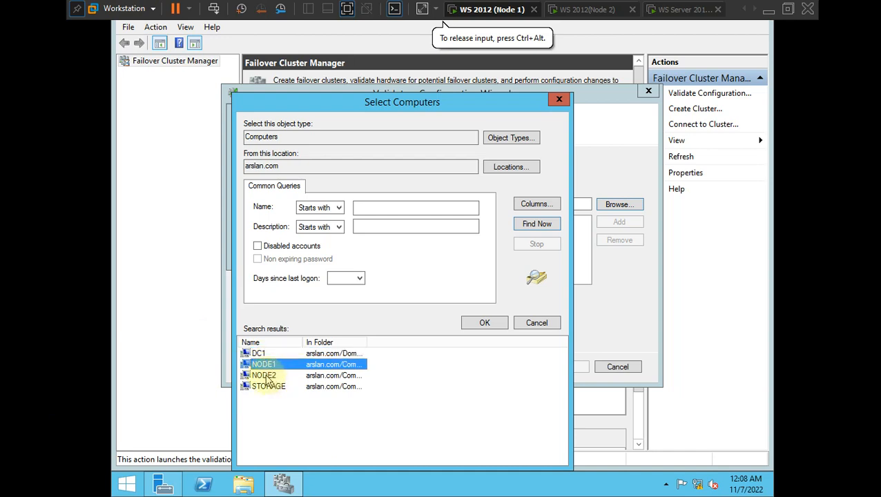
pyautogui.keyDown('ctrl'); pyautogui.click(265, 377); pyautogui.keyUp('ctrl')
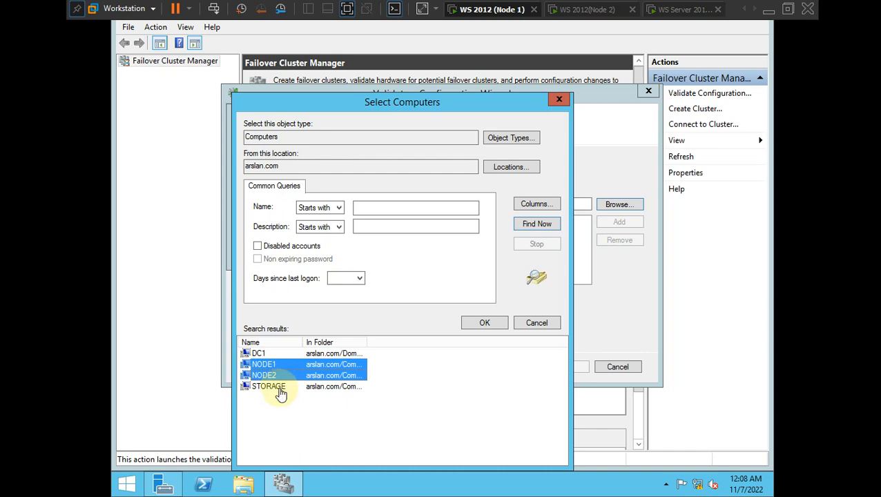
# - Reposition the Select Computers dialog, reselect NODE1 and NODE2, and accept them
pyautogui.hotkey('ctrl', 'alt')
pyautogui.hotkey('alt', 'Tab')
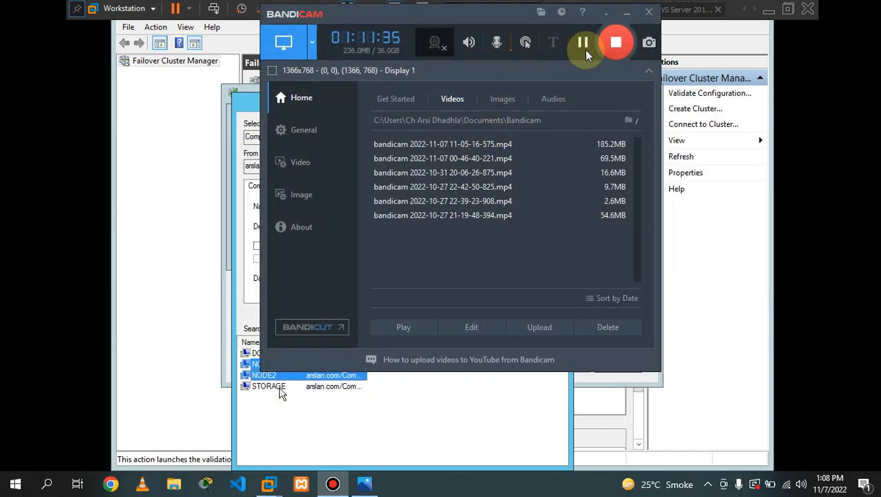
pyautogui.click(625, 15)
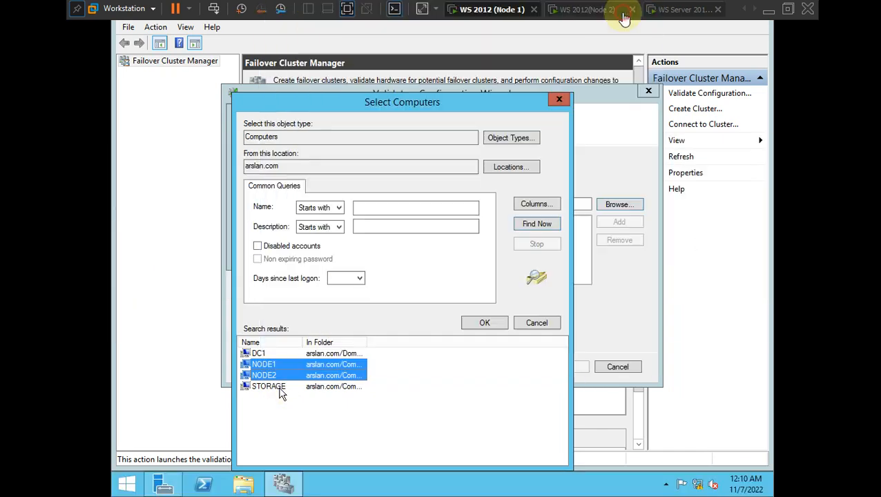
pyautogui.click(389, 114)
pyautogui.moveTo(391, 102); pyautogui.dragTo(406, 83)
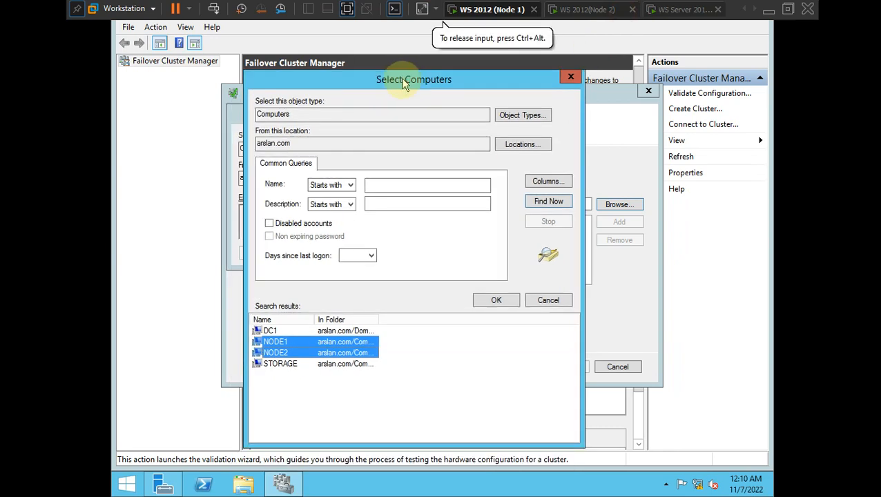
pyautogui.click(310, 406)
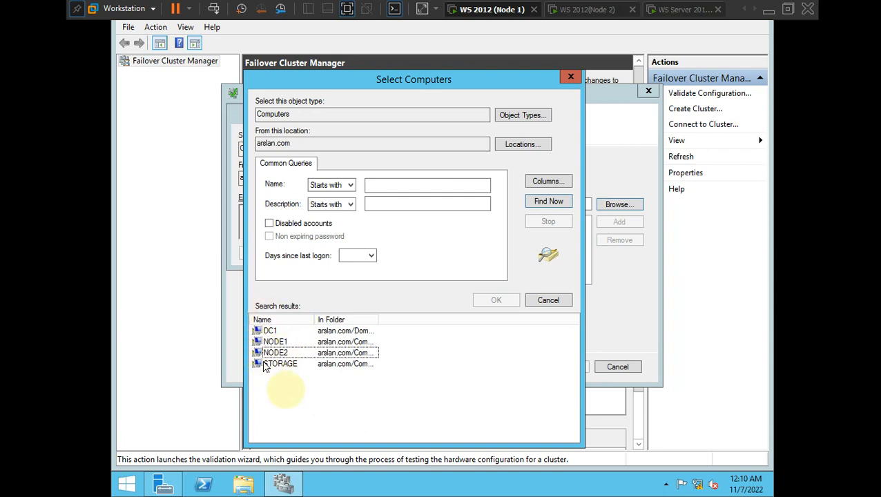
pyautogui.click(274, 343)
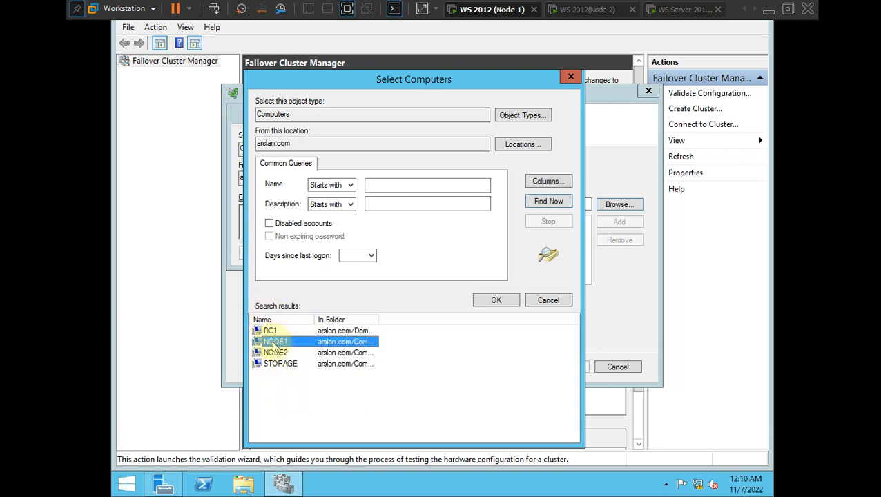
pyautogui.keyDown('ctrl'); pyautogui.click(275, 353); pyautogui.keyUp('ctrl')
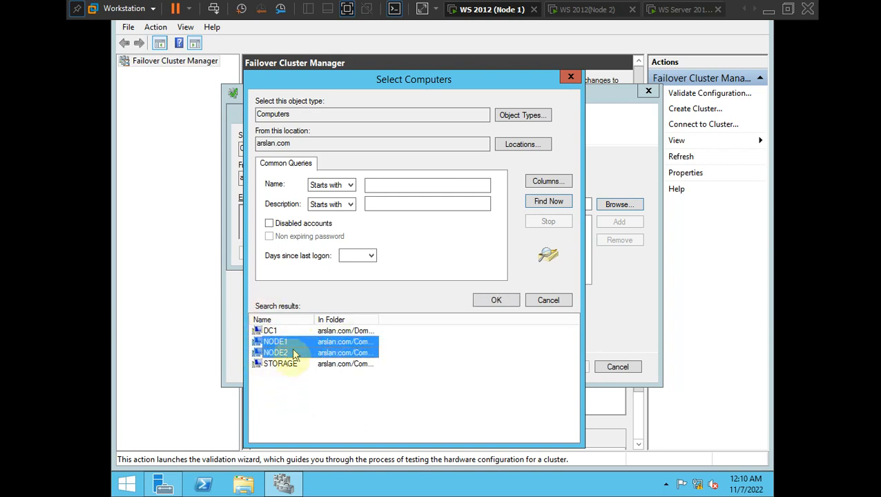
pyautogui.click(495, 301)
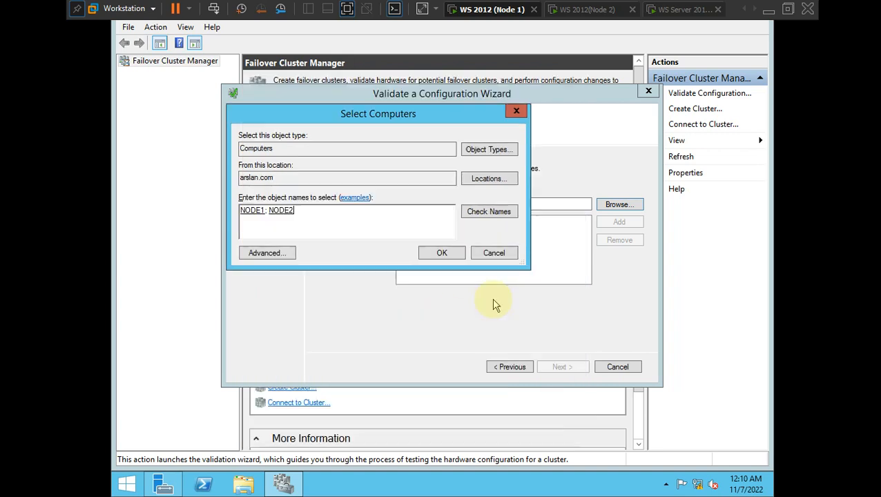
# - Confirm NODE1 and NODE2 as the servers to validate
pyautogui.click(441, 252)
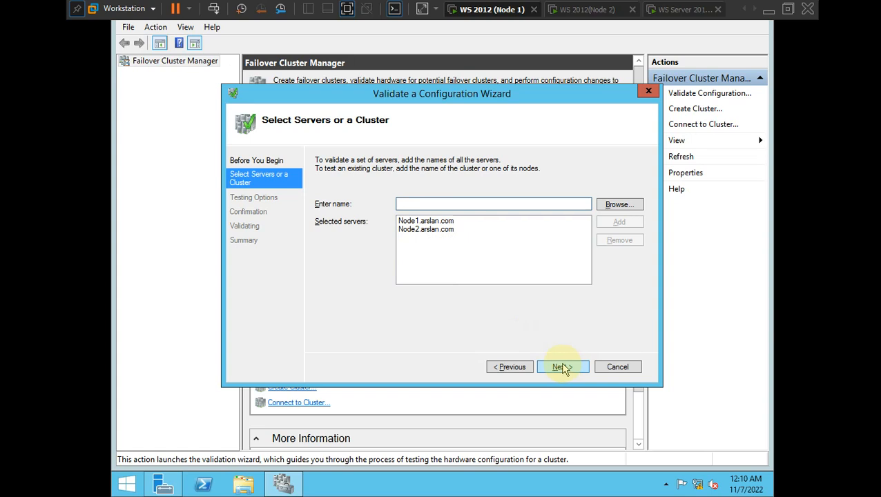
pyautogui.hotkey('ctrl', 'alt')
pyautogui.hotkey('alt', 'Tab')
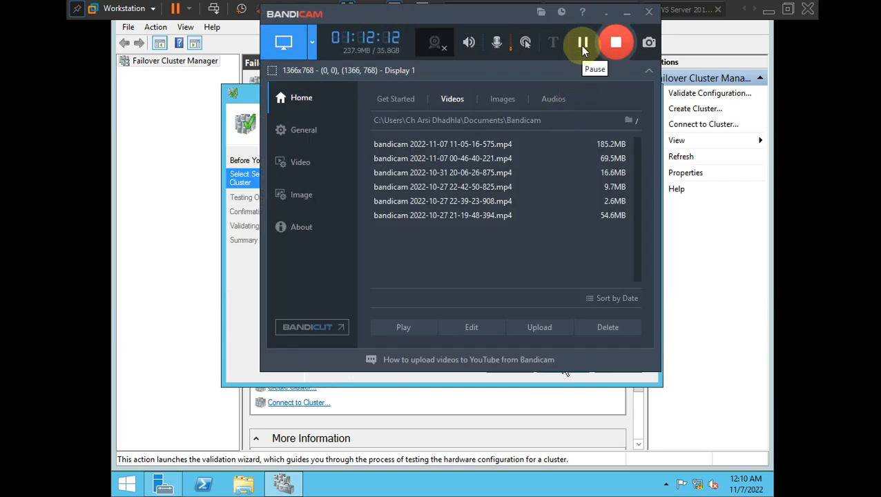
pyautogui.click(582, 44)
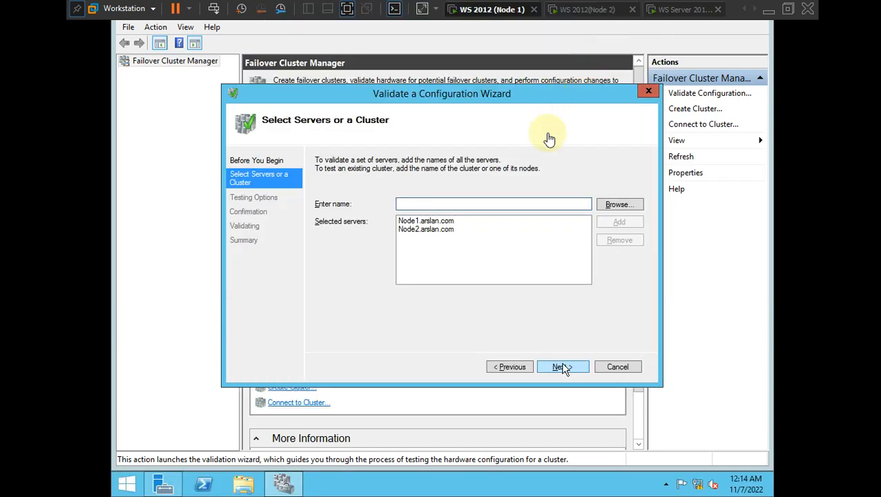
pyautogui.click(532, 330)
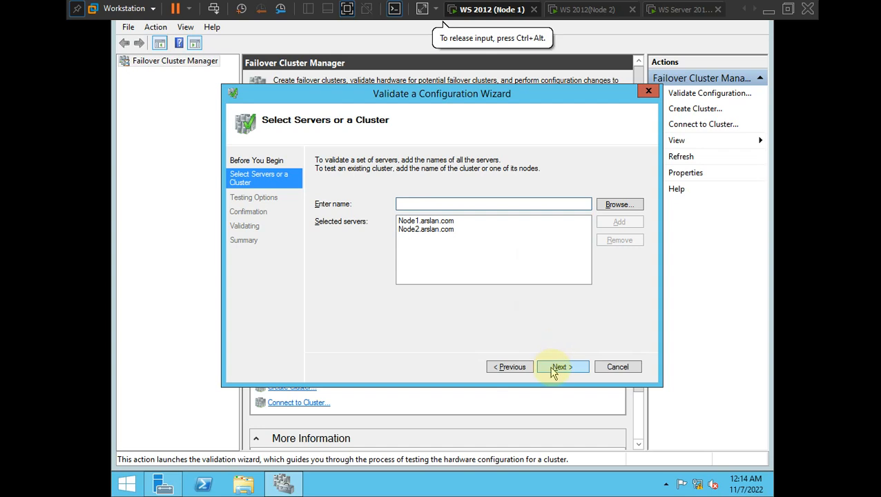
# - Keep 'Run all tests' and run the validation on both nodes
pyautogui.click(558, 370)
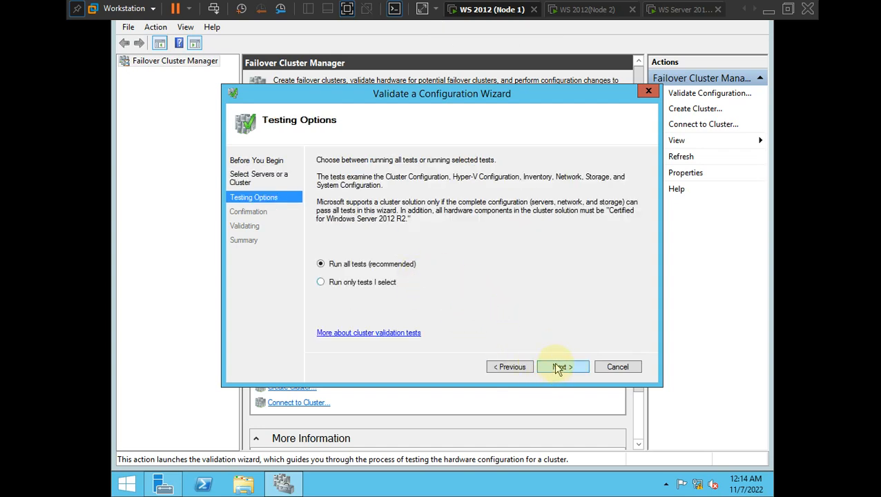
pyautogui.click(562, 367)
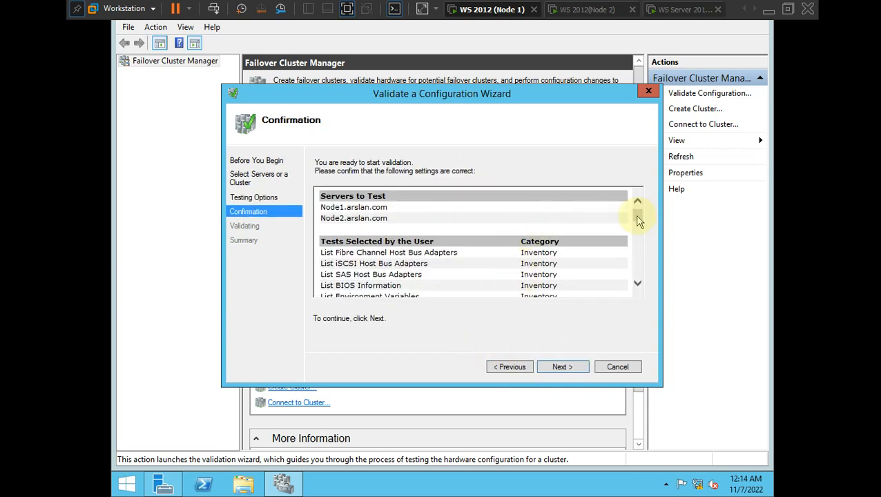
pyautogui.moveTo(637, 219); pyautogui.dragTo(637, 199)
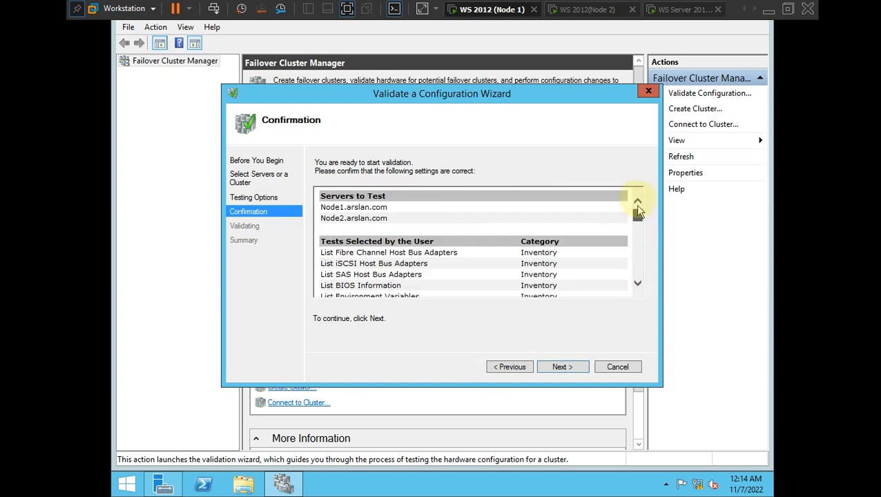
pyautogui.click(561, 368)
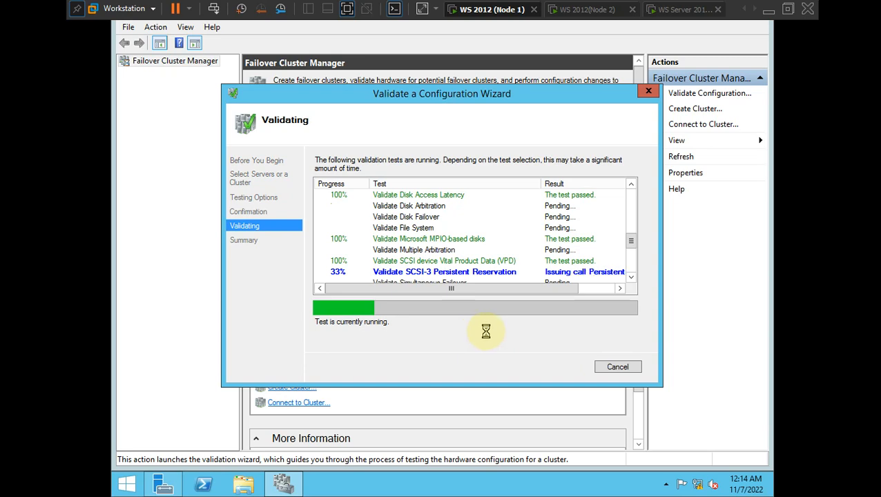
pyautogui.hotkey('ctrl', 'alt')
pyautogui.hotkey('alt', 'Tab')
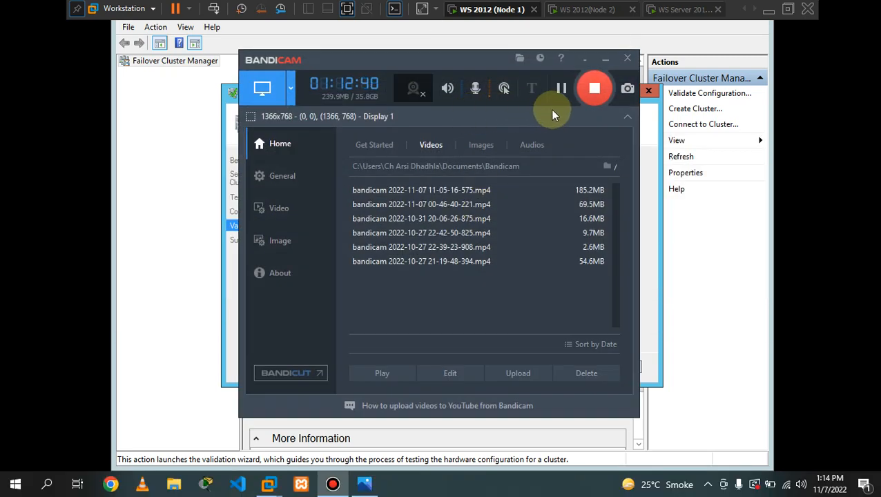
pyautogui.click(552, 107)
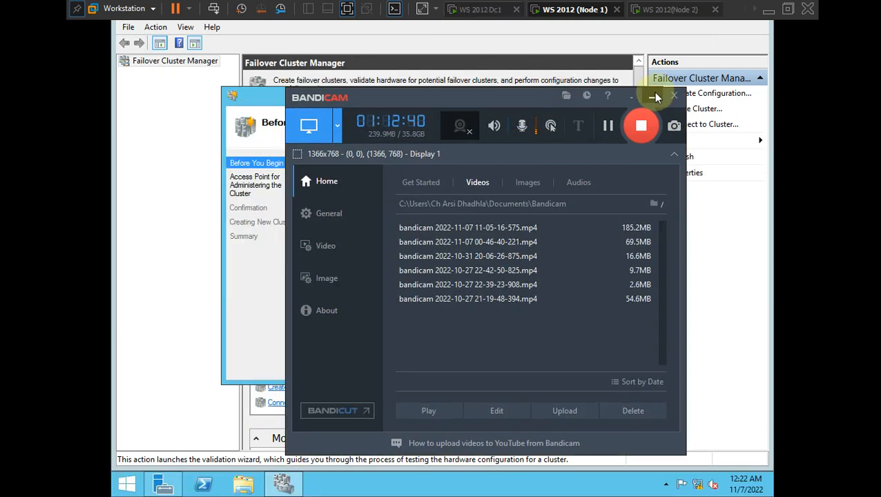
pyautogui.click(650, 95)
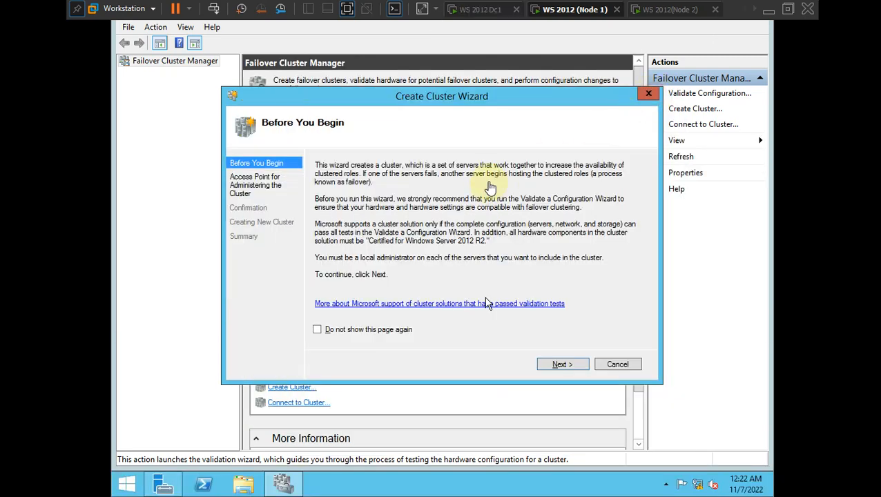
# - Name the cluster cluster1 with address 192.168.1.200 and advance to Confirmation
pyautogui.click(417, 109)
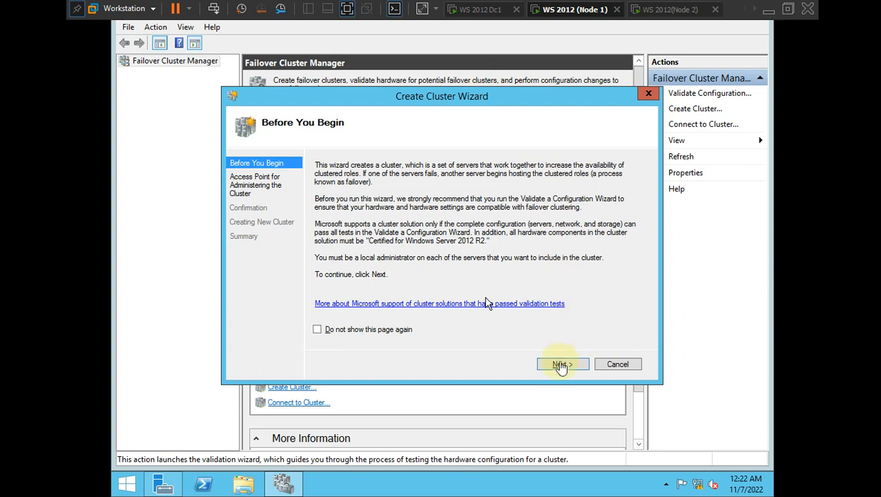
pyautogui.click(559, 366)
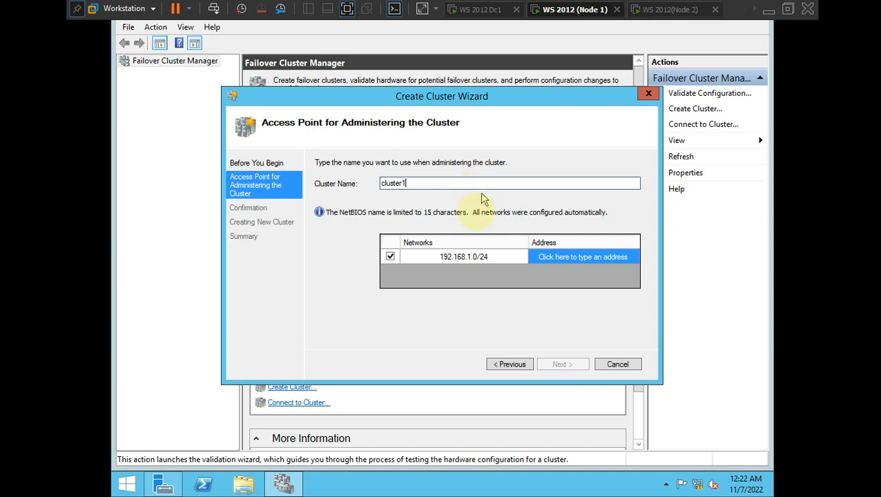
pyautogui.click(571, 257)
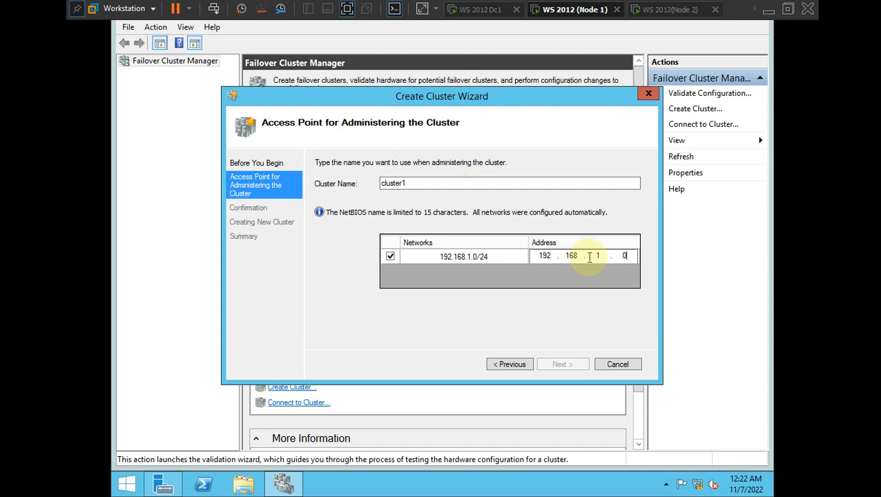
pyautogui.write('200')
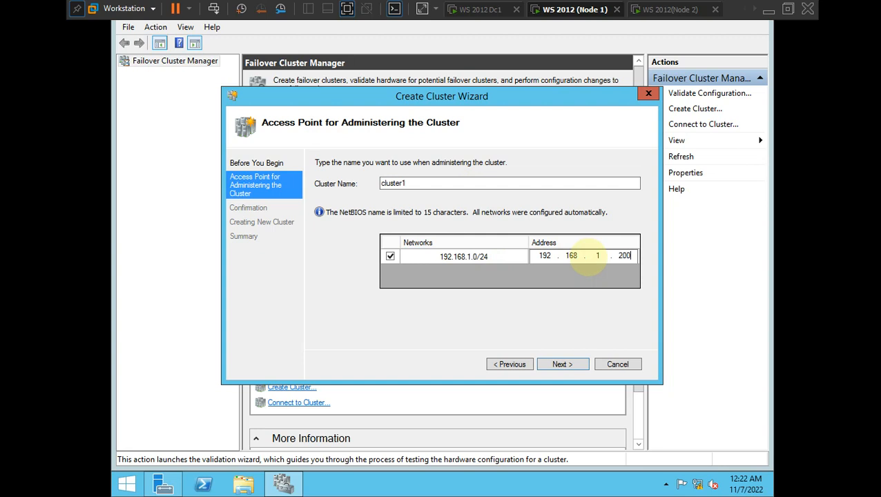
pyautogui.click(619, 283)
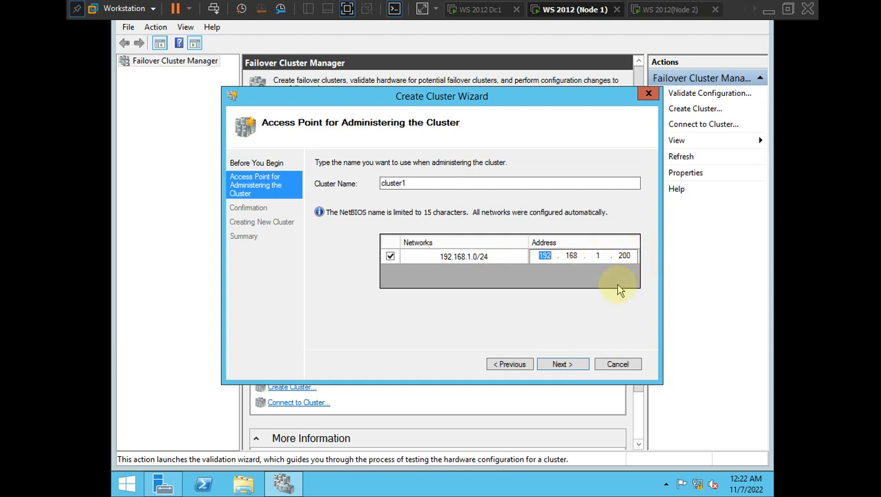
pyautogui.click(564, 300)
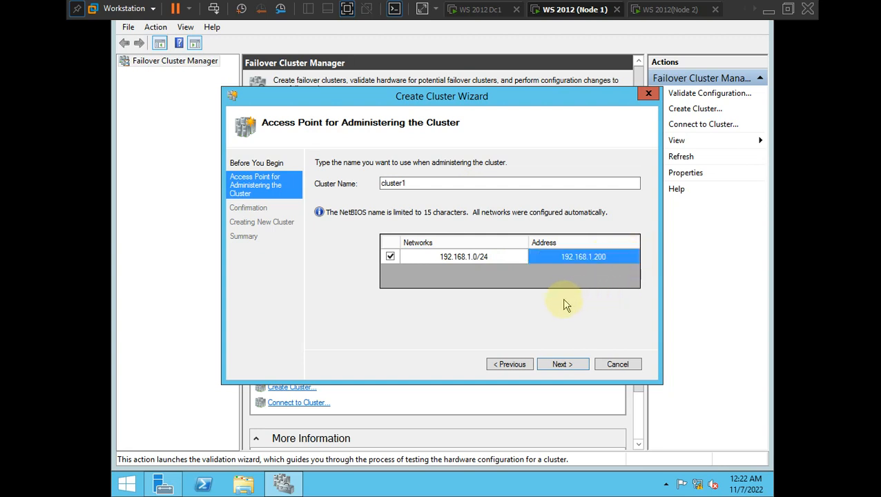
pyautogui.click(560, 365)
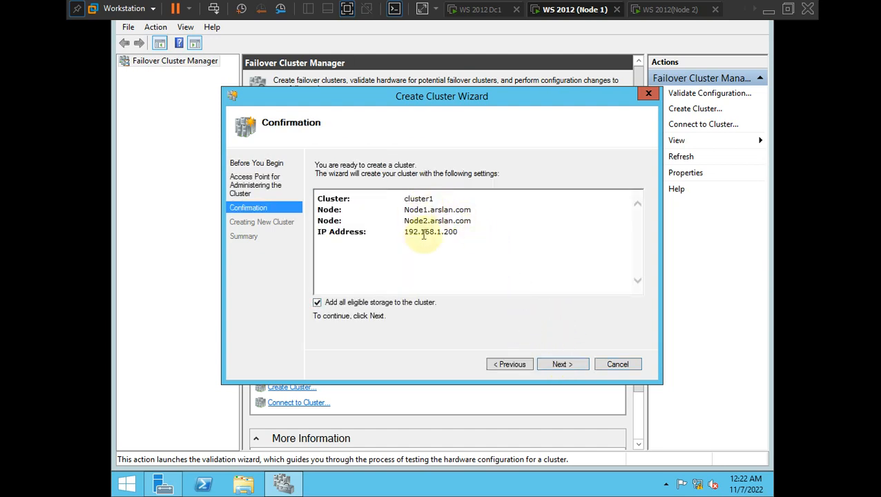
# - Create cluster1 and finish the wizard to see its summary with 2 nodes
pyautogui.click(561, 364)
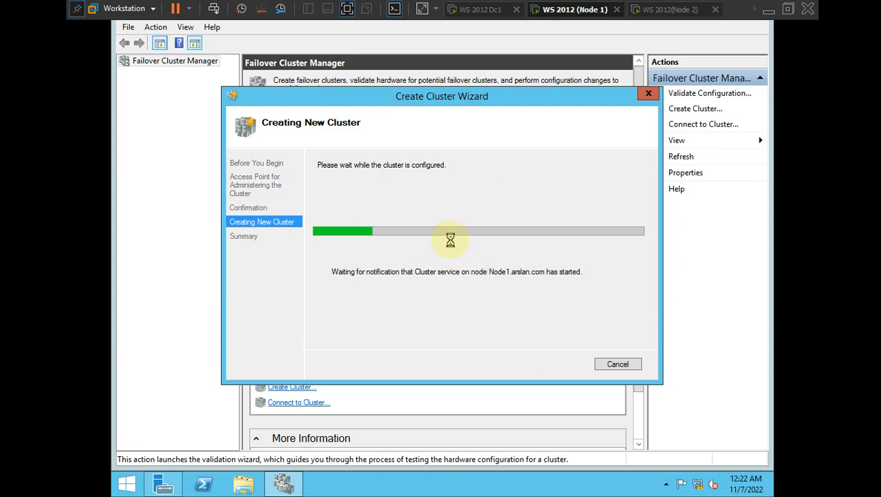
pyautogui.hotkey('ctrl', 'alt')
pyautogui.hotkey('alt', 'Tab')
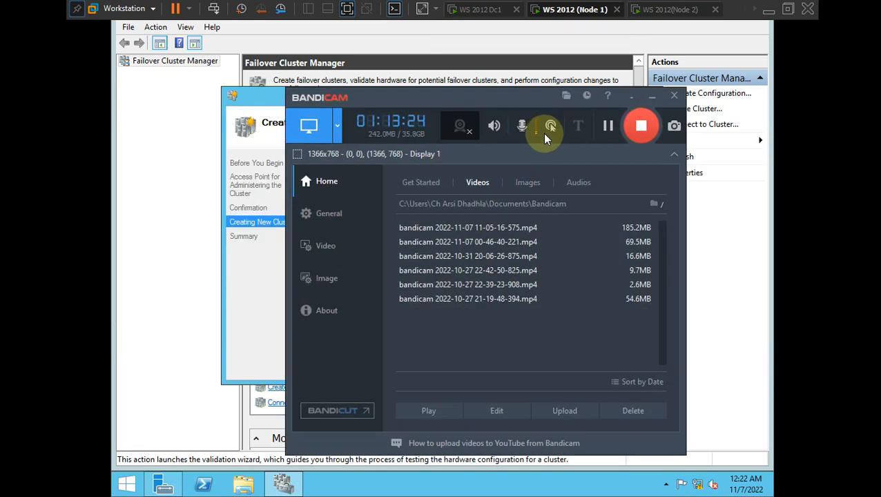
pyautogui.click(609, 126)
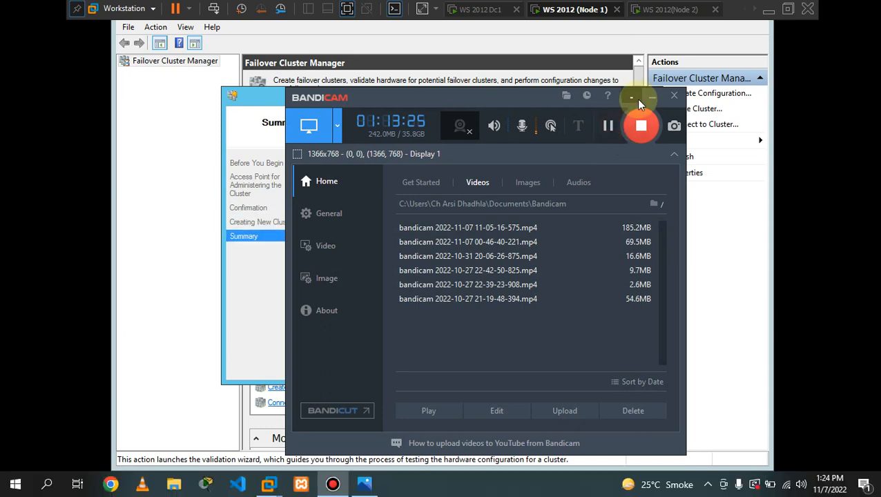
pyautogui.click(650, 96)
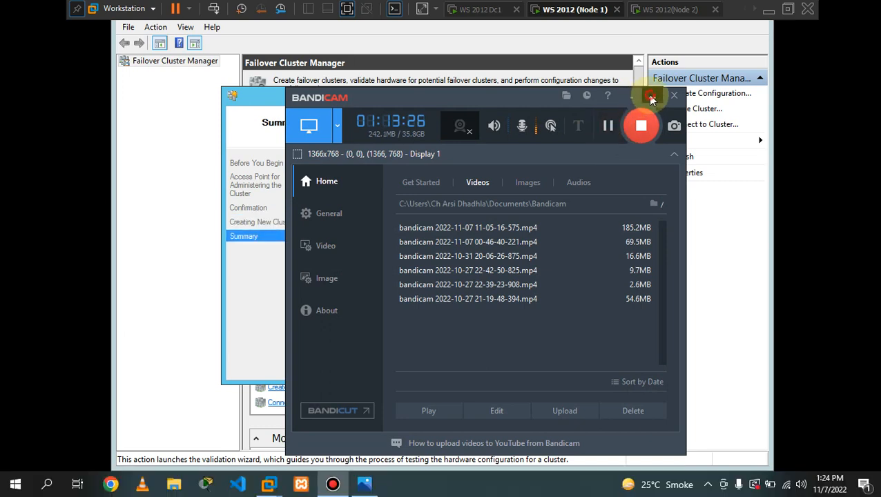
pyautogui.moveTo(435, 102); pyautogui.dragTo(400, 100)
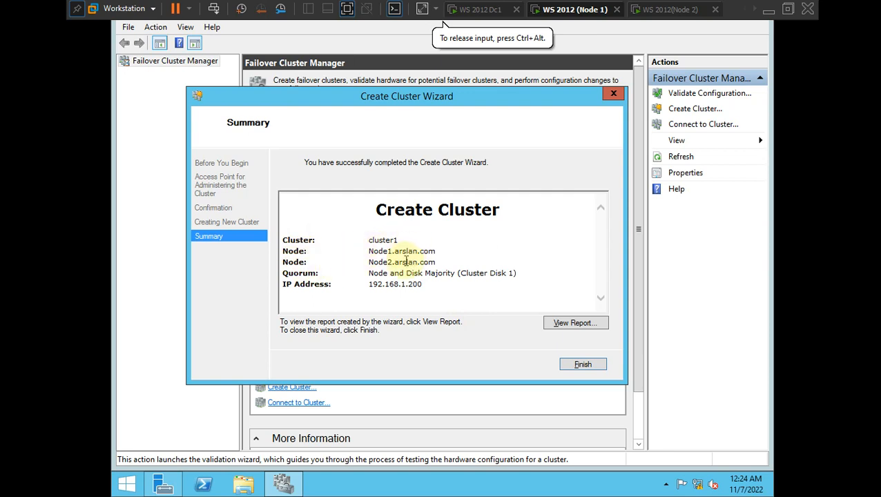
pyautogui.click(590, 366)
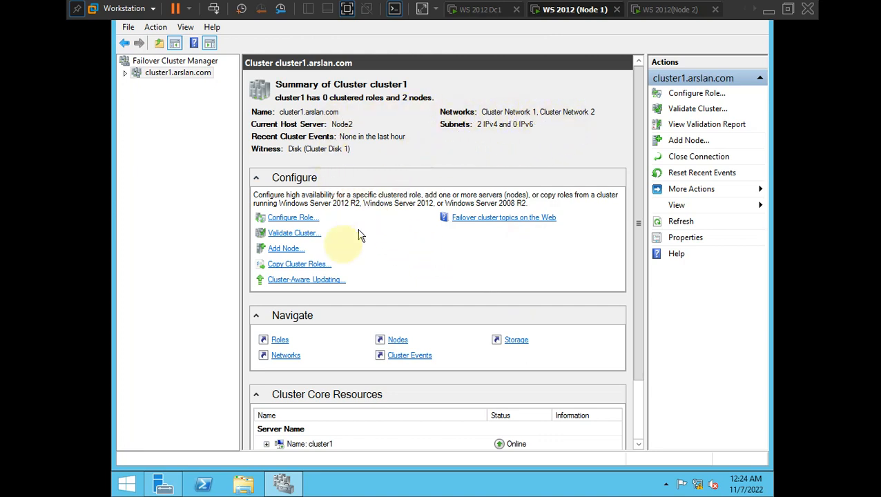
# - Expand cluster1.arslan.com and list its Nodes, showing Node1 and Node2 Up
pyautogui.scroll(-2, 387, 296)
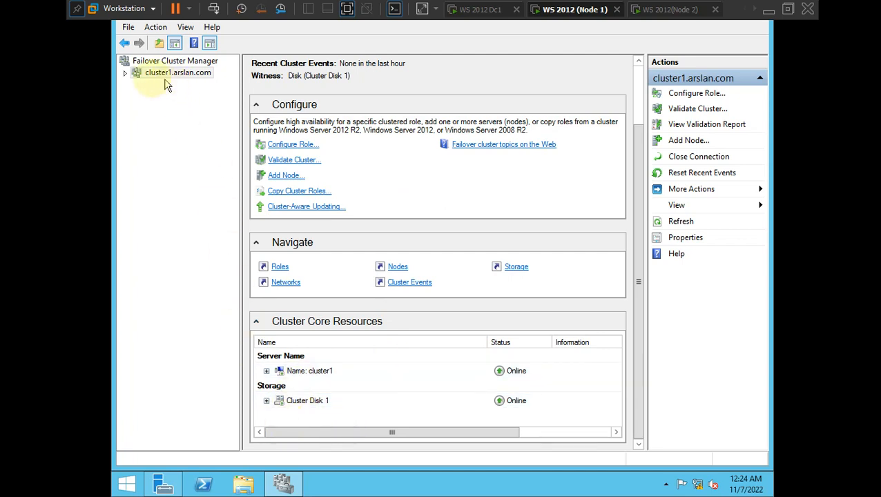
pyautogui.click(125, 72)
pyautogui.click(166, 96)
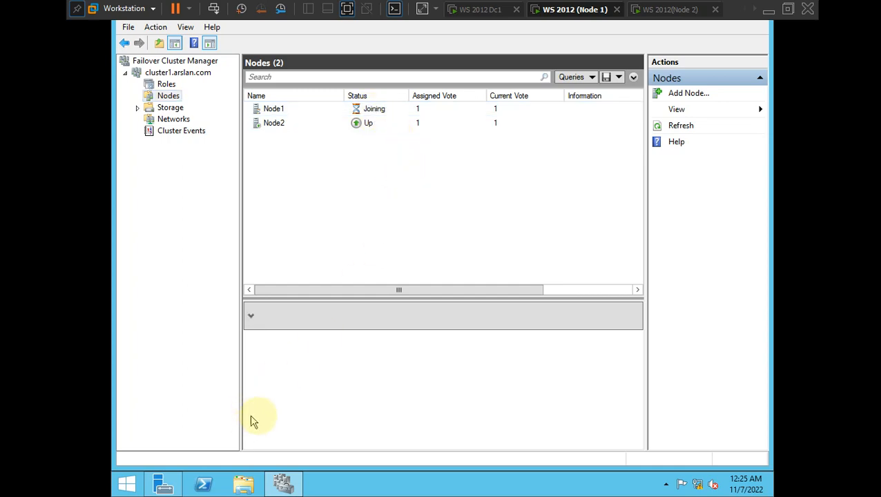
pyautogui.hotkey('alt', 'Tab')
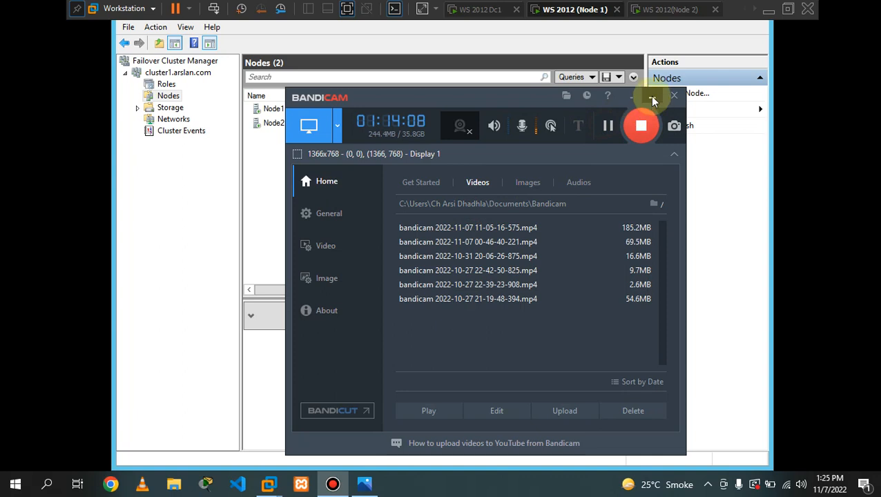
pyautogui.click(651, 98)
pyautogui.click(394, 172)
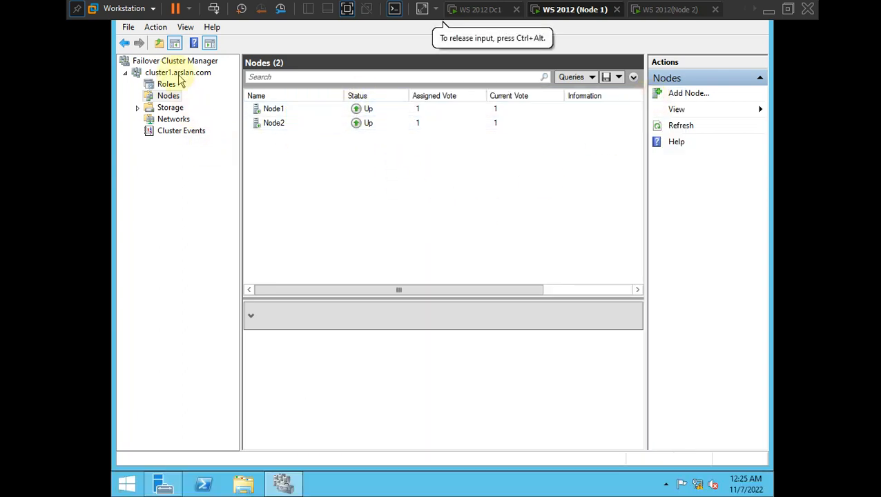
pyautogui.click(138, 108)
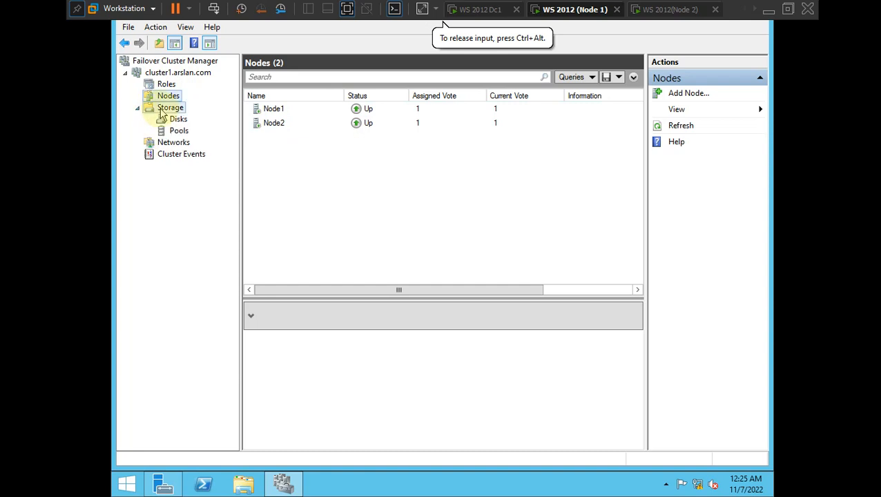
pyautogui.click(166, 109)
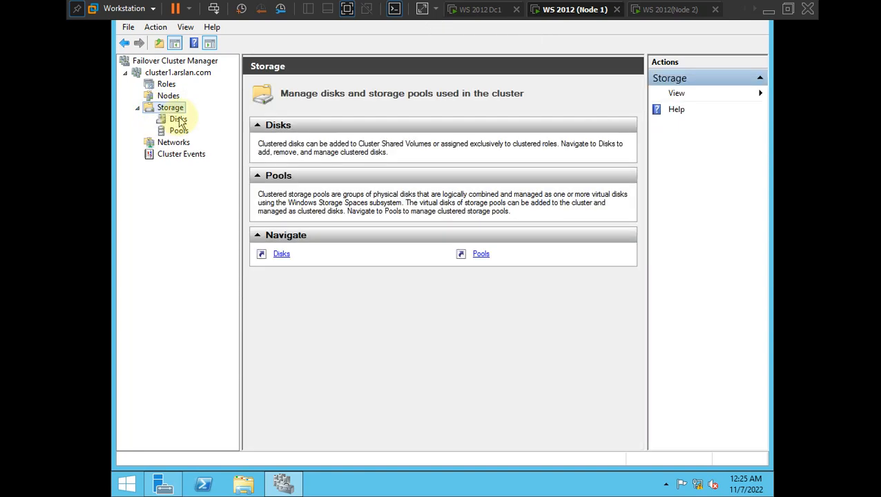
pyautogui.click(178, 119)
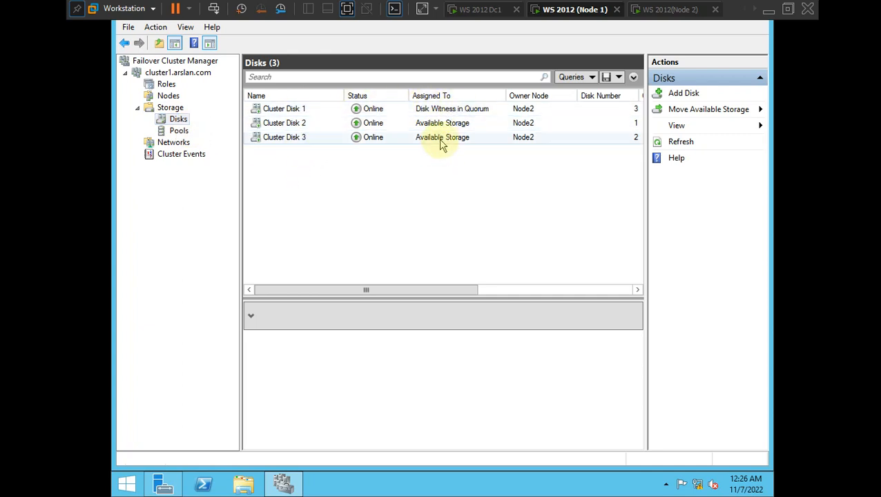
pyautogui.click(178, 130)
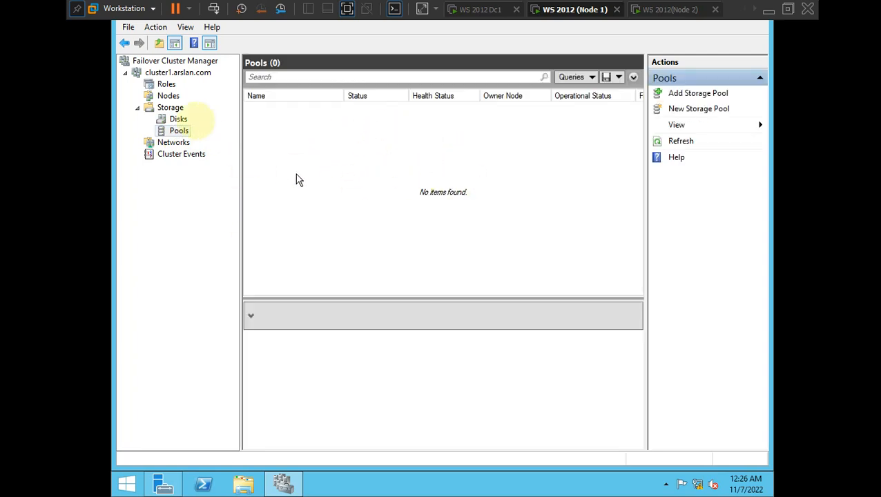
pyautogui.click(166, 96)
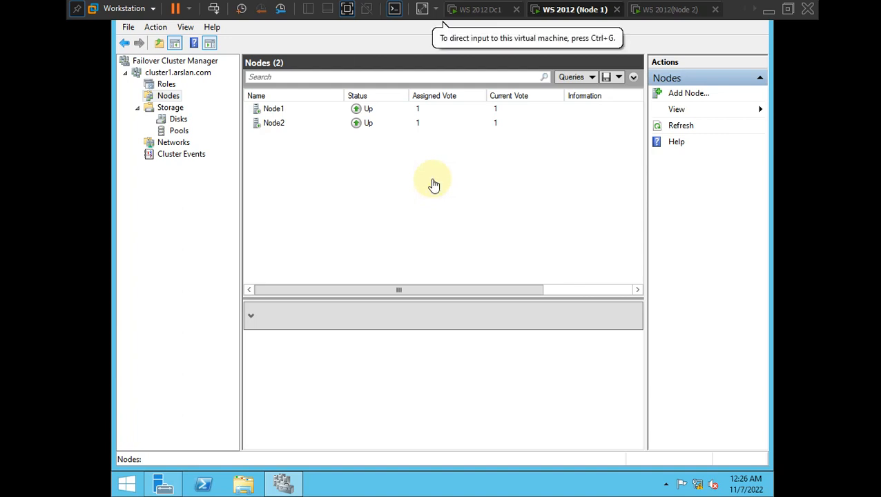
pyautogui.hotkey('alt', 'Tab')
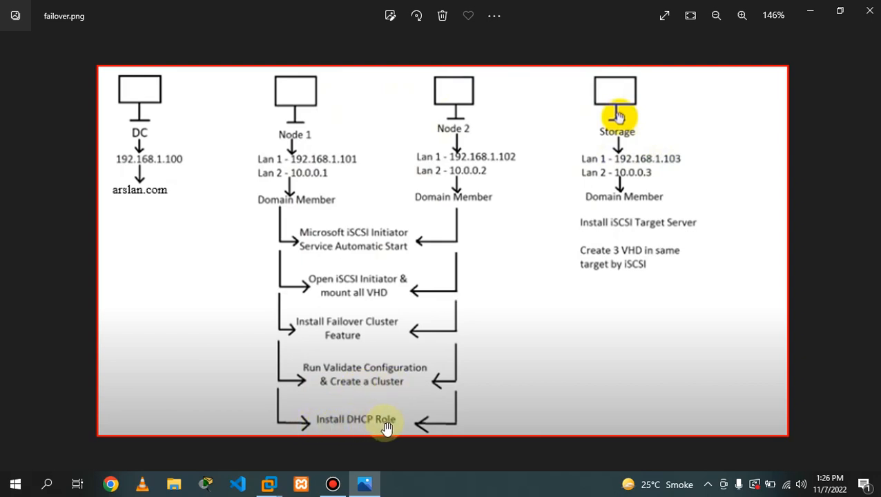
# - Leave the failover.png diagram and return to Node 1's Failover Cluster Manager in VMware Workstation
pyautogui.hotkey('alt', 'Tab')
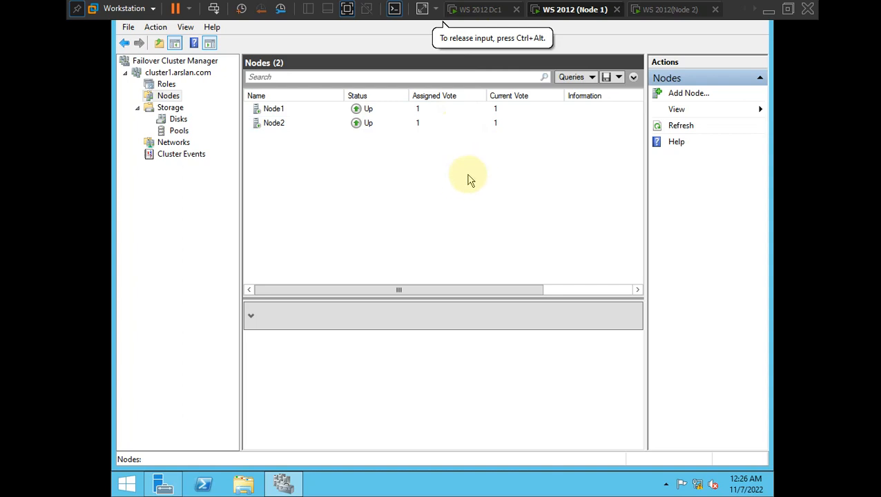
pyautogui.hotkey('ctrl', 'alt')
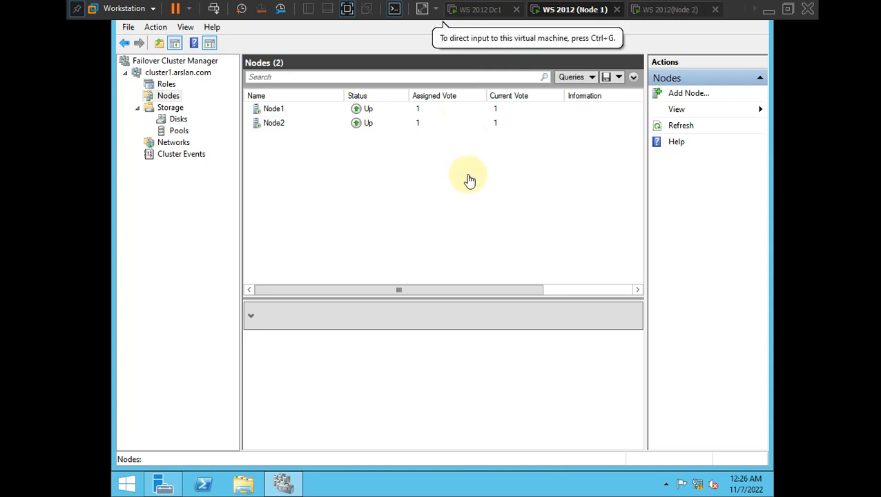
pyautogui.hotkey('alt', 'Tab')
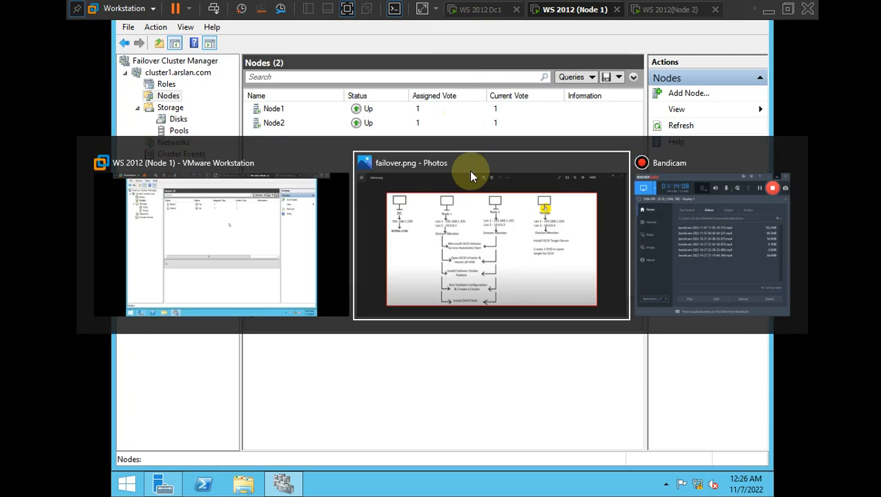
pyautogui.hotkey('alt', 'Tab')
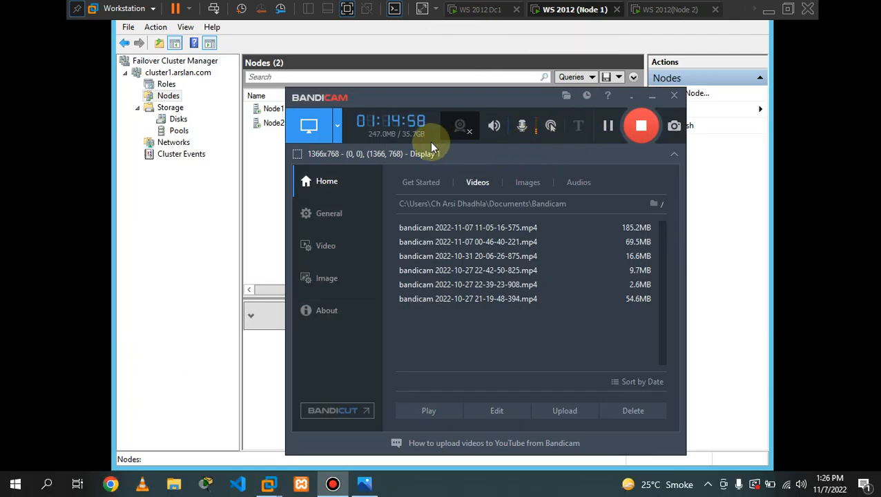
pyautogui.moveTo(385, 106); pyautogui.dragTo(360, 72)
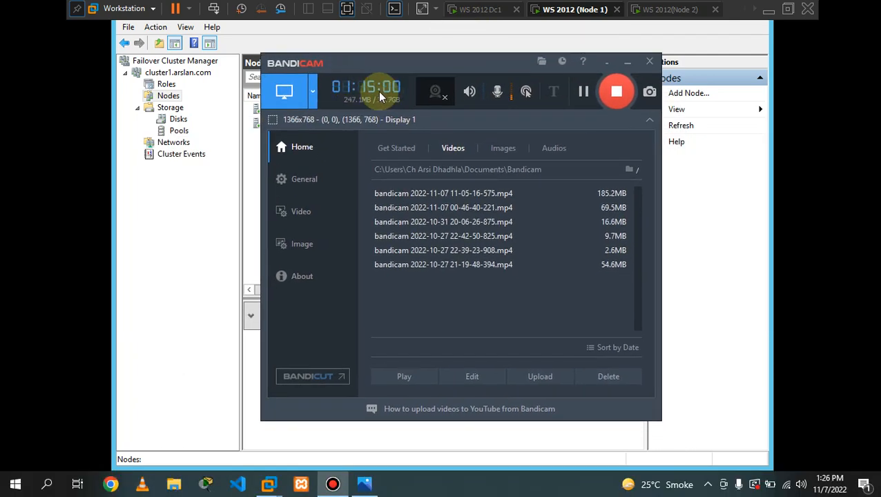
pyautogui.click(582, 94)
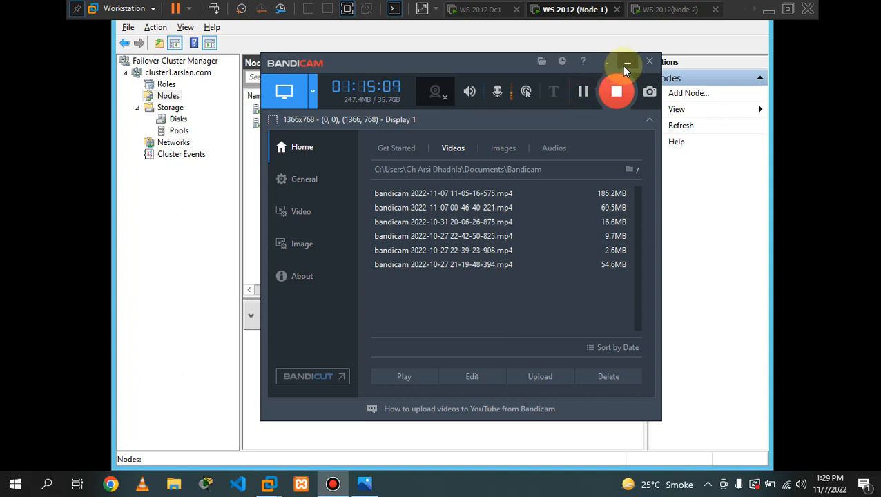
pyautogui.click(626, 65)
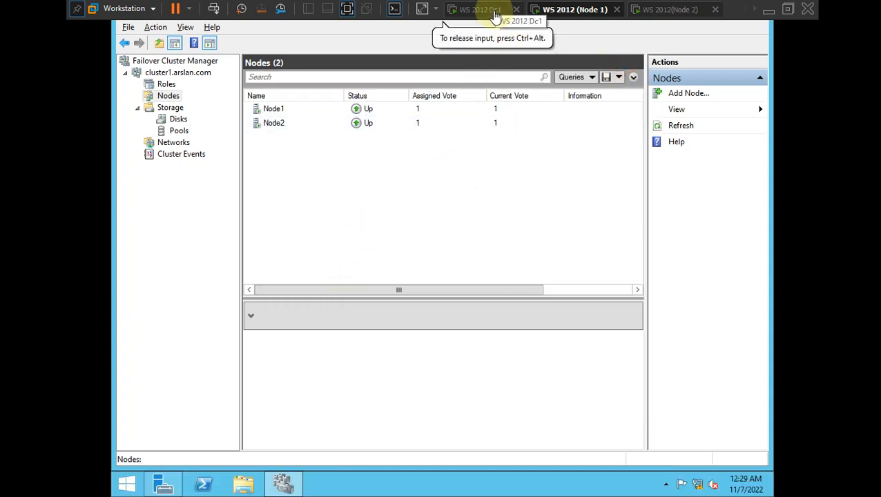
pyautogui.click(652, 9)
pyautogui.click(572, 8)
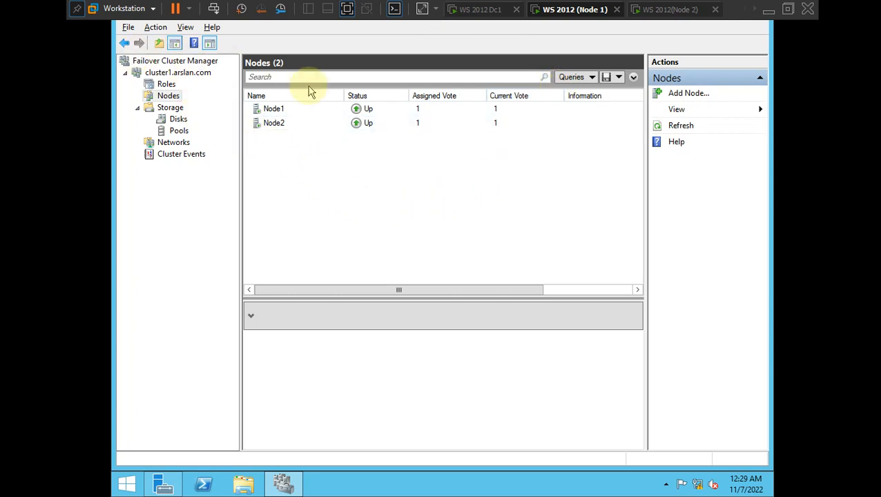
pyautogui.click(493, 167)
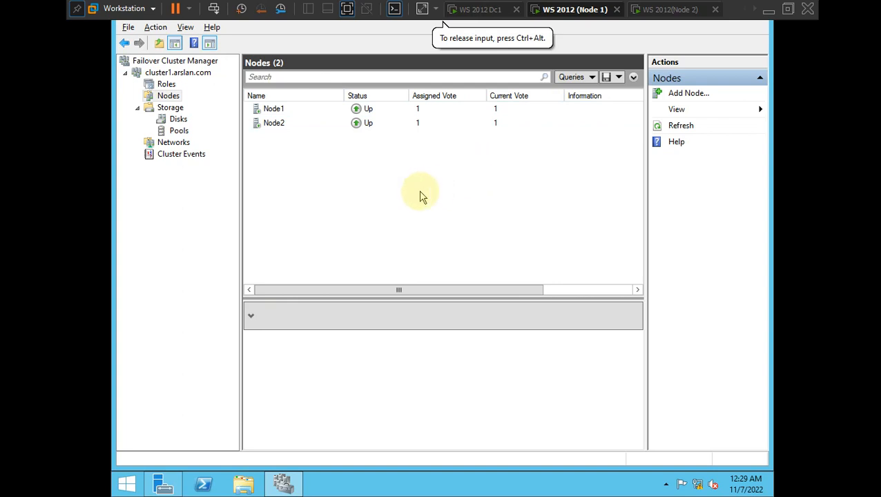
# - Start Add Roles and Features from Node1's Server Manager, targeting Node1.arslan.com, and reach Server Roles
pyautogui.click(163, 485)
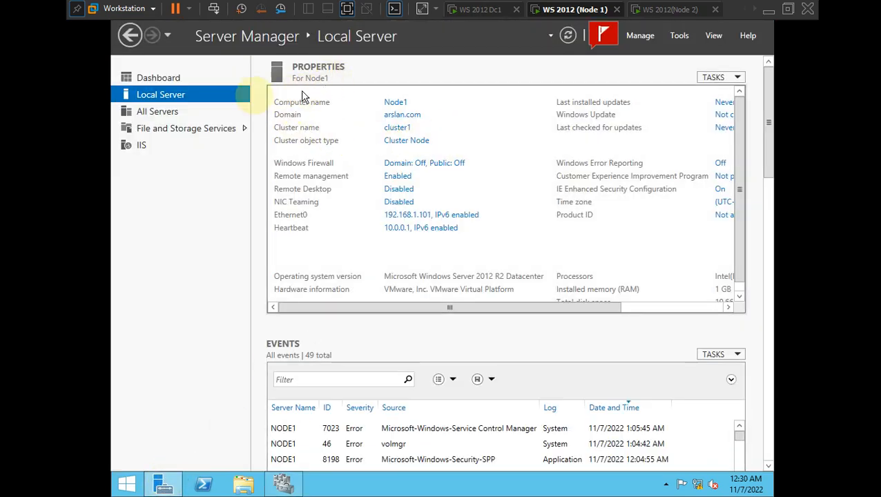
pyautogui.click(678, 40)
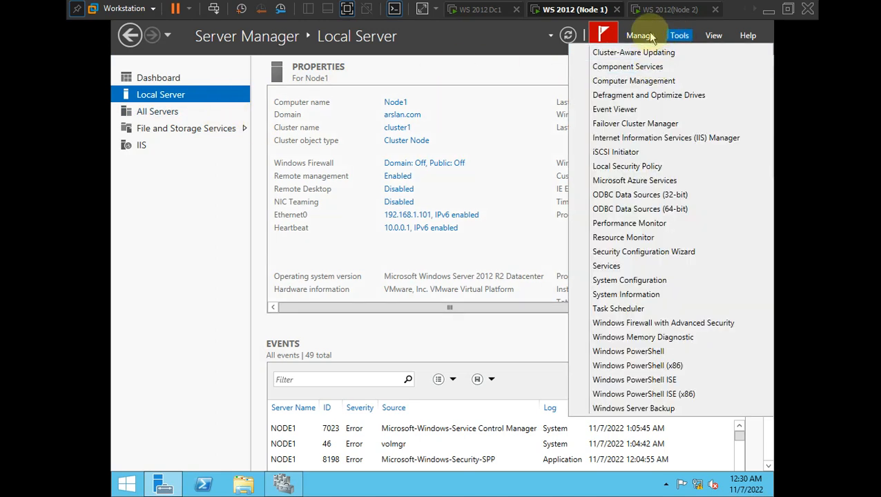
pyautogui.click(656, 54)
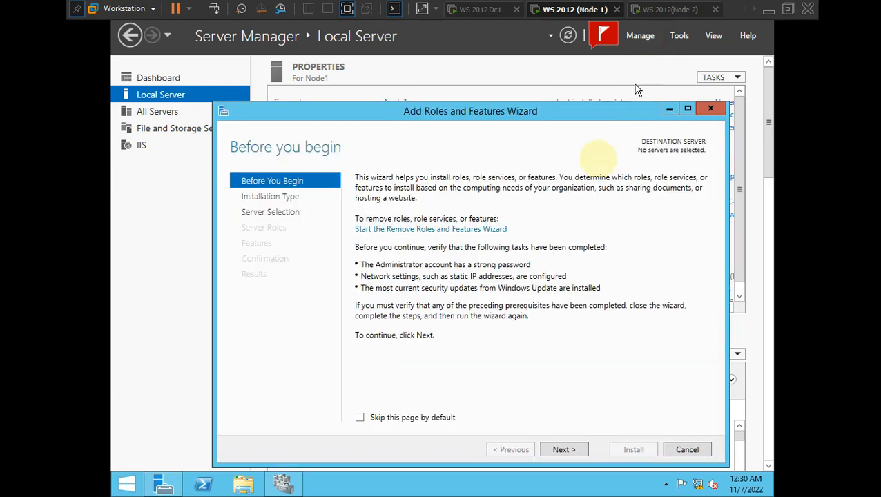
pyautogui.click(562, 450)
pyautogui.click(563, 450)
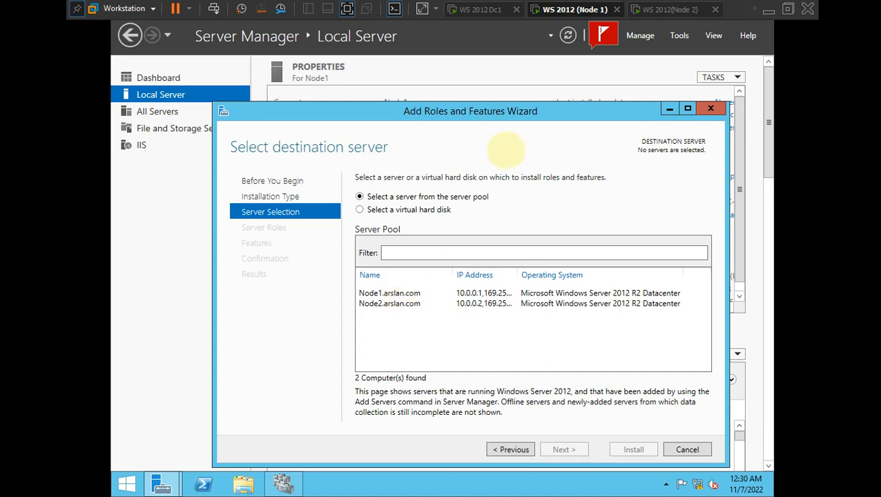
pyautogui.click(403, 296)
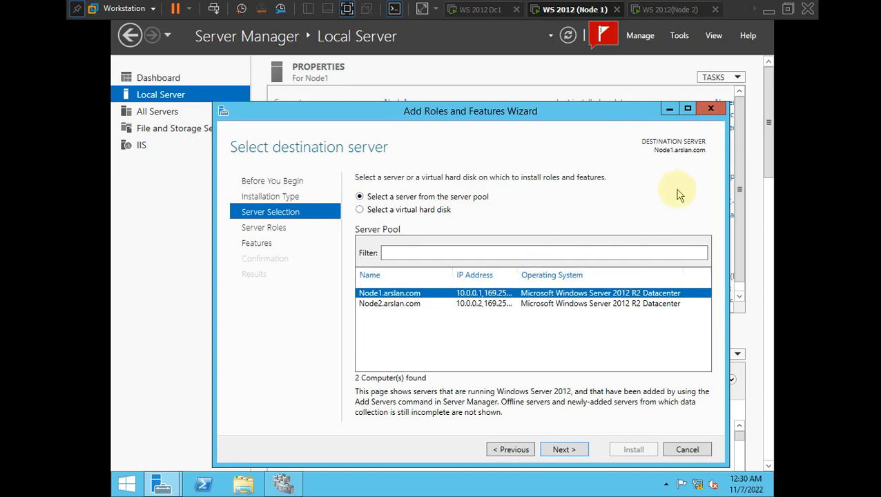
pyautogui.click(562, 449)
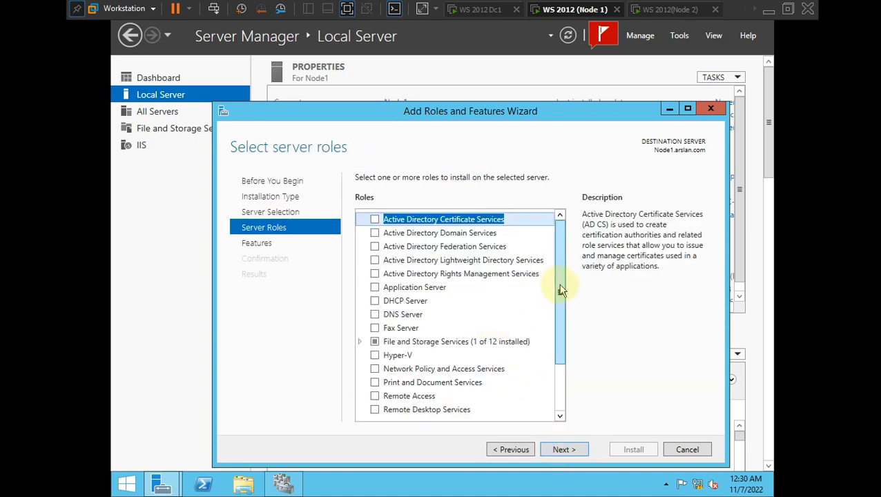
# - Select the DHCP Server role with its management tools and advance to the confirmation page
pyautogui.moveTo(560, 285); pyautogui.dragTo(560, 290)
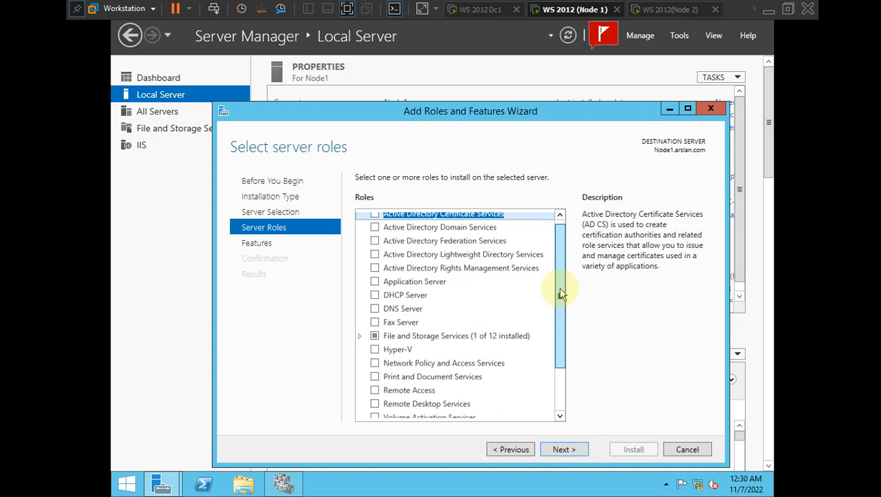
pyautogui.click(375, 295)
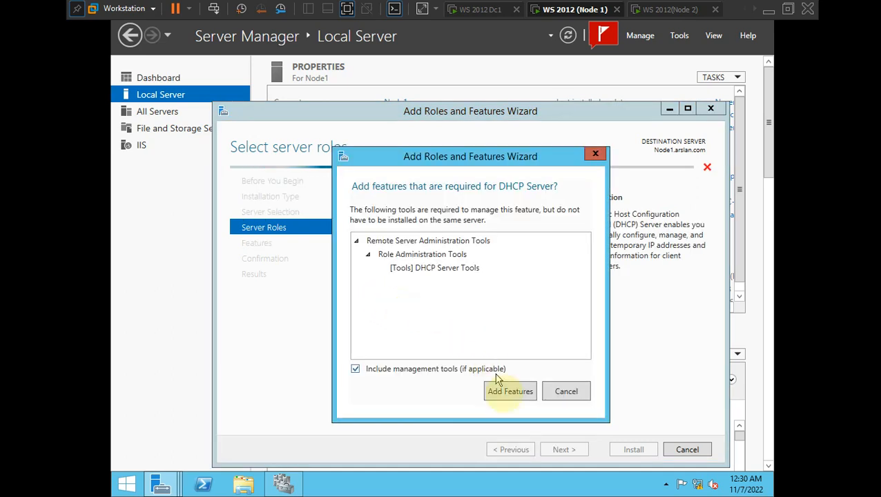
pyautogui.click(508, 396)
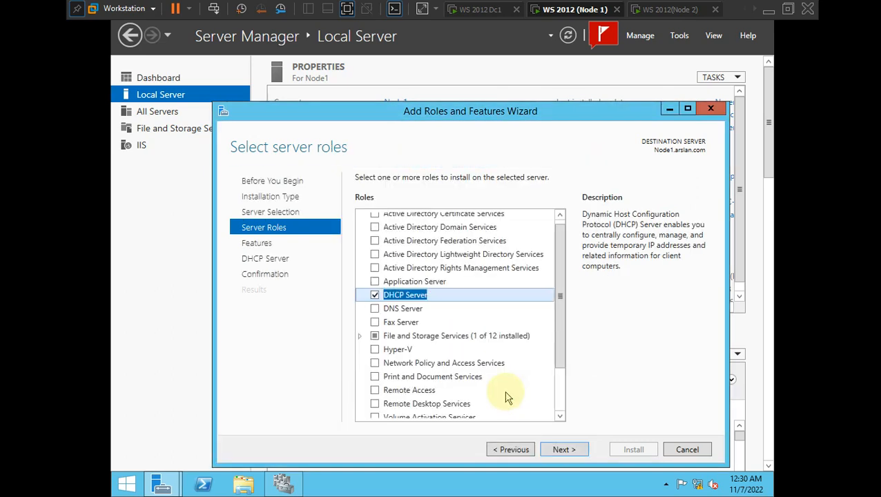
pyautogui.click(562, 449)
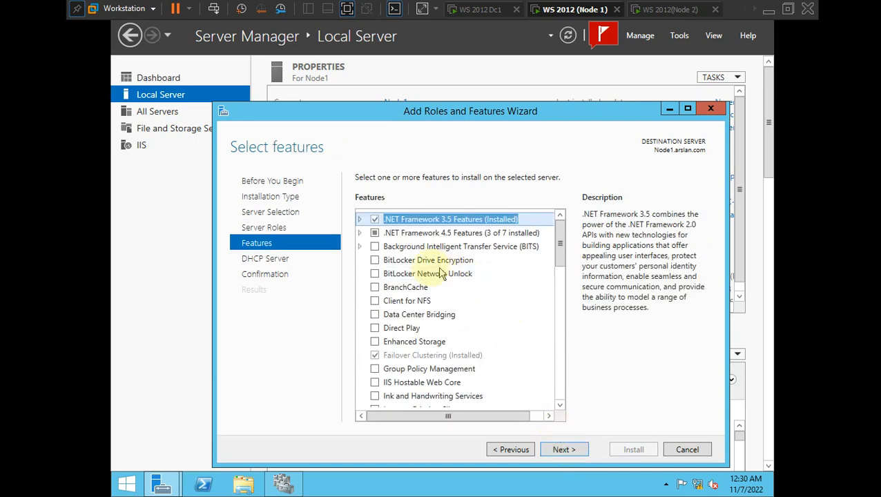
pyautogui.click(563, 449)
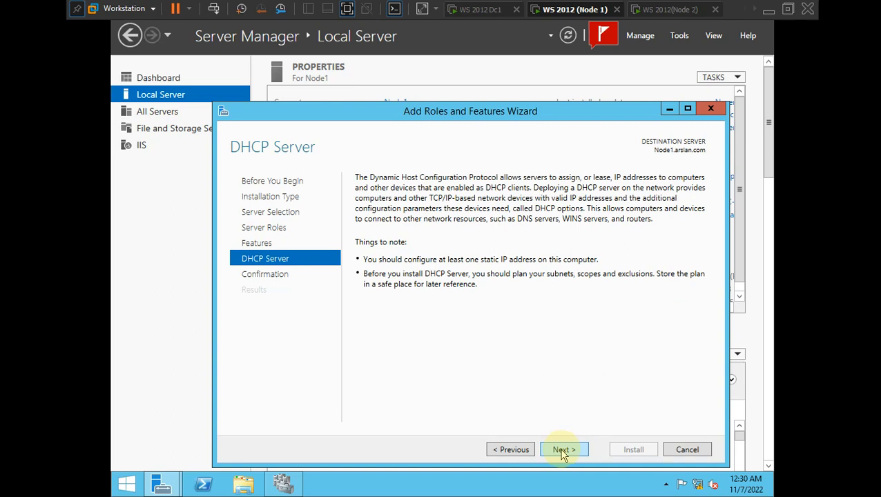
pyautogui.click(562, 450)
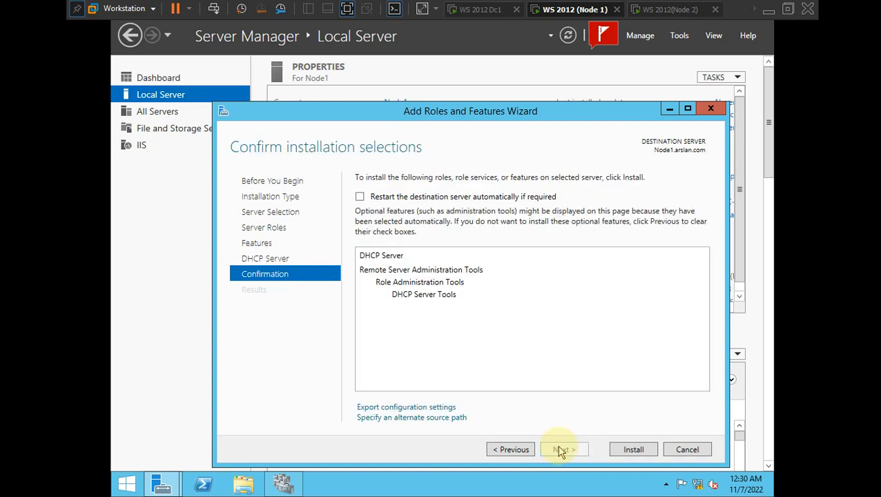
# - Allow automatic restart and install the DHCP Server role on Node1
pyautogui.click(359, 197)
pyautogui.click(491, 287)
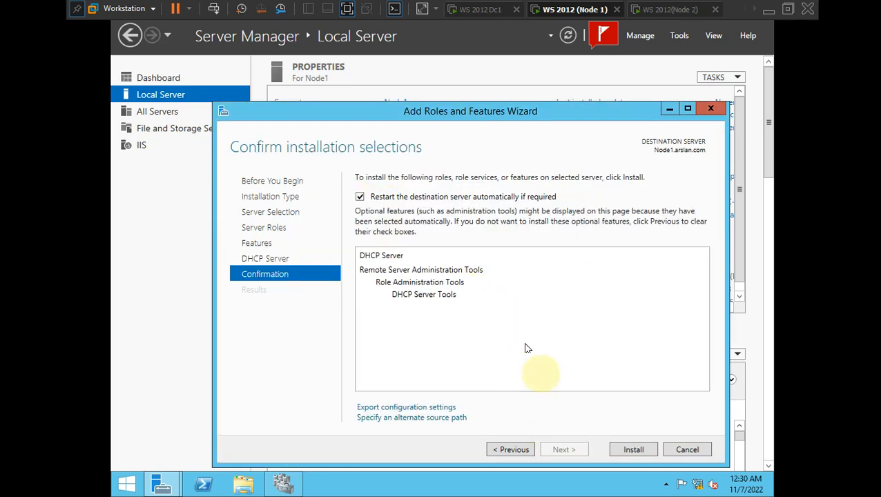
pyautogui.click(632, 450)
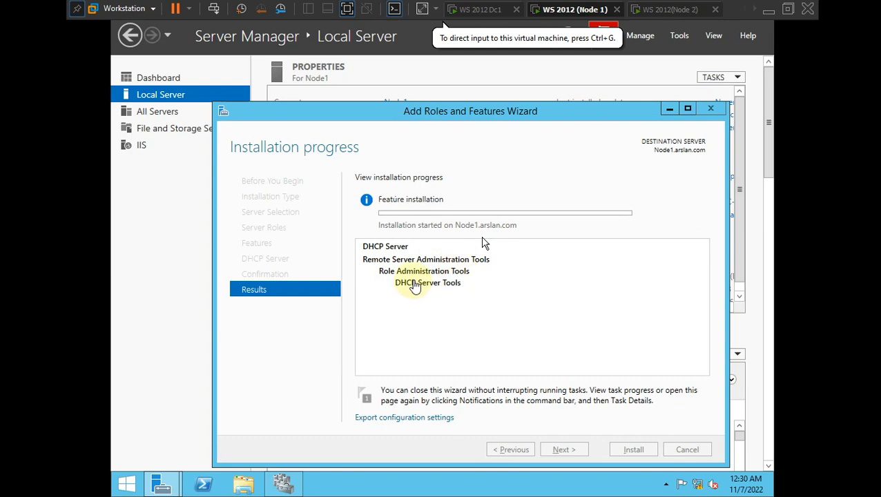
pyautogui.hotkey('alt', 'Tab')
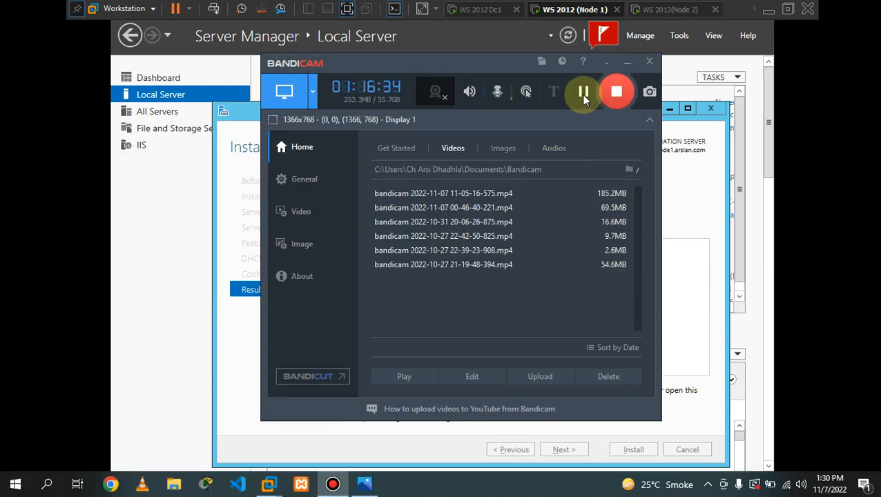
pyautogui.click(626, 61)
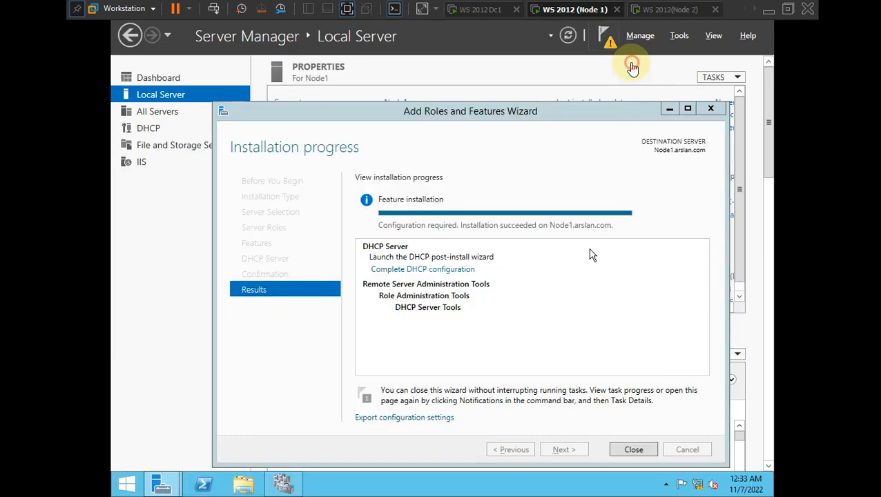
# - Commit Node1's DHCP post-install security groups and authorization, then close both wizards
pyautogui.click(483, 355)
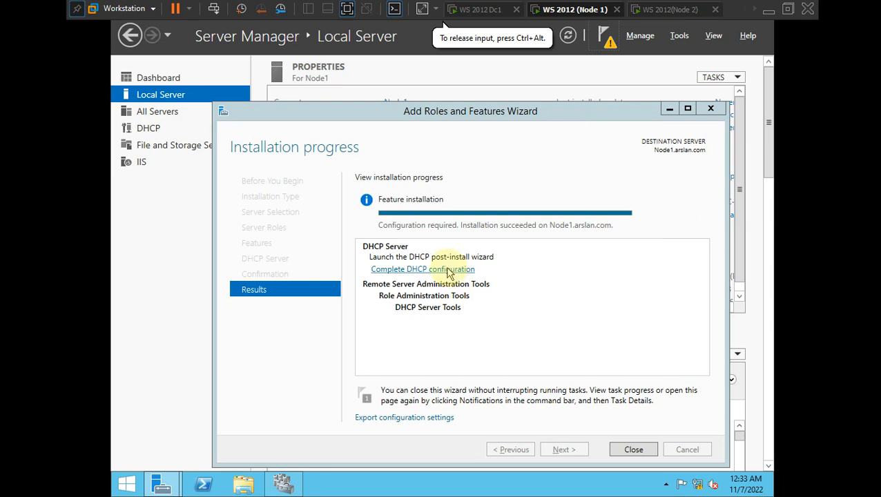
pyautogui.click(448, 270)
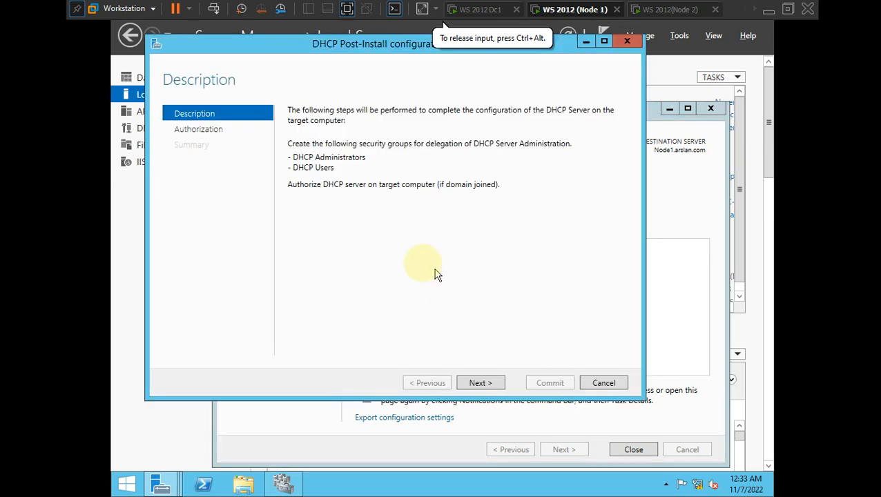
pyautogui.click(476, 384)
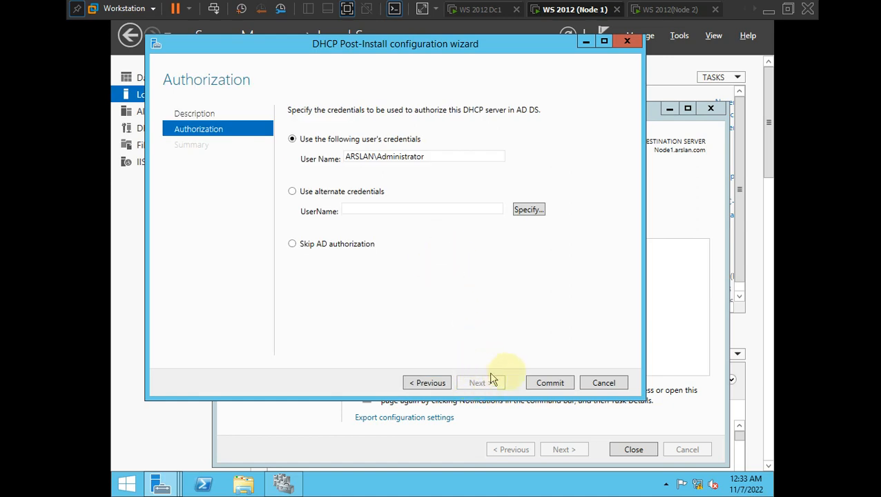
pyautogui.click(539, 384)
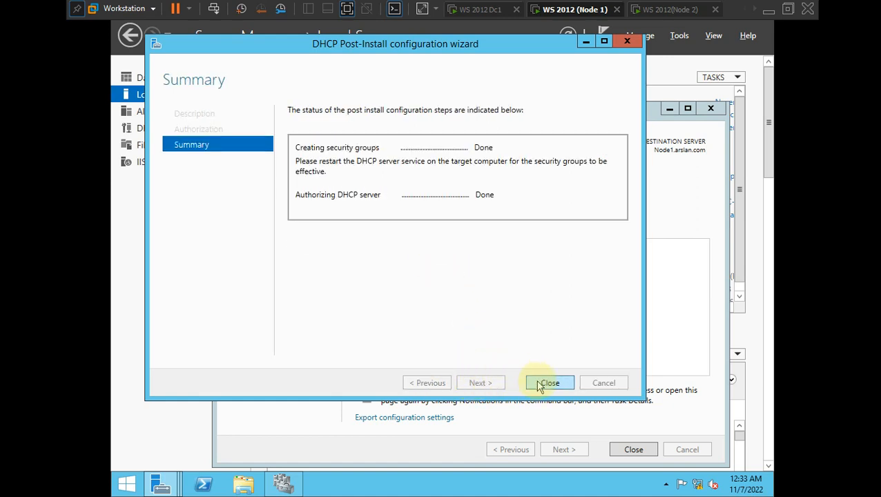
pyautogui.click(547, 383)
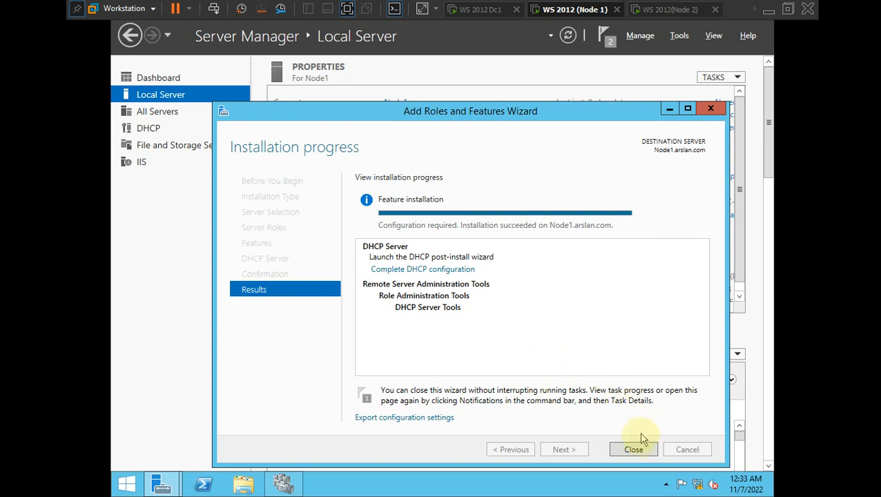
pyautogui.click(634, 449)
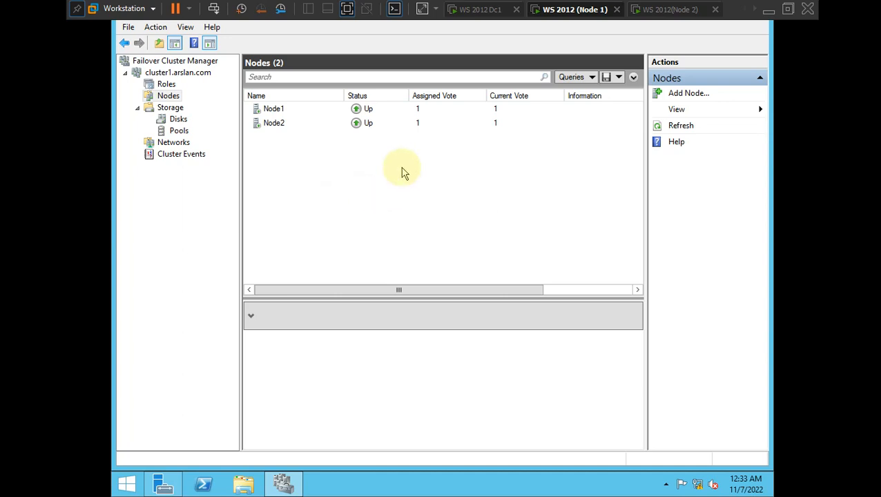
# - Switch to the Node 2 VM and sign in with the domain administrator account and its password
pyautogui.click(667, 10)
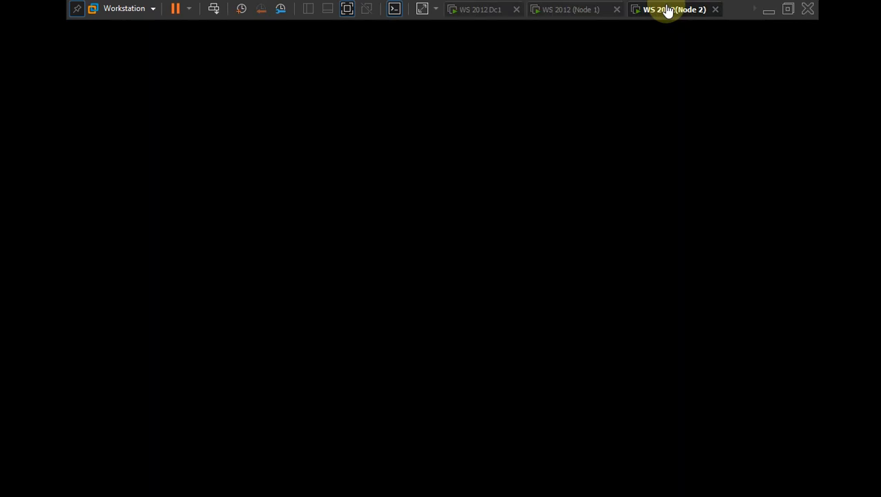
pyautogui.click(472, 207)
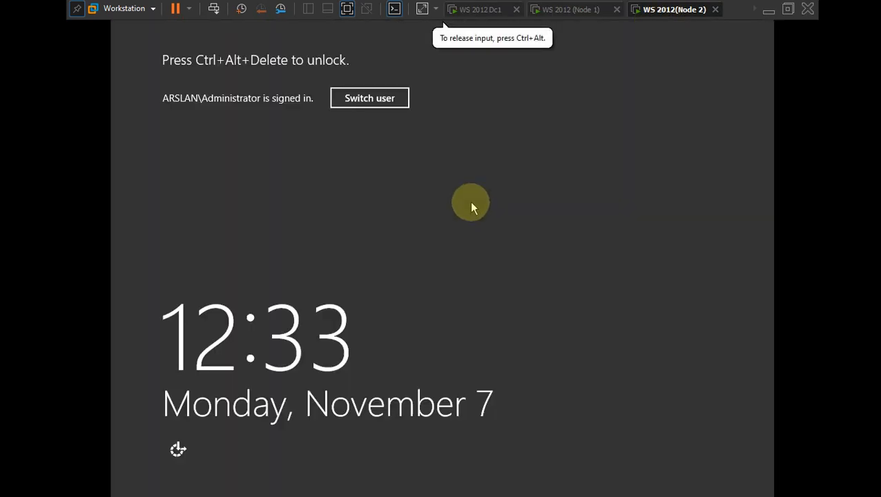
pyautogui.click(369, 99)
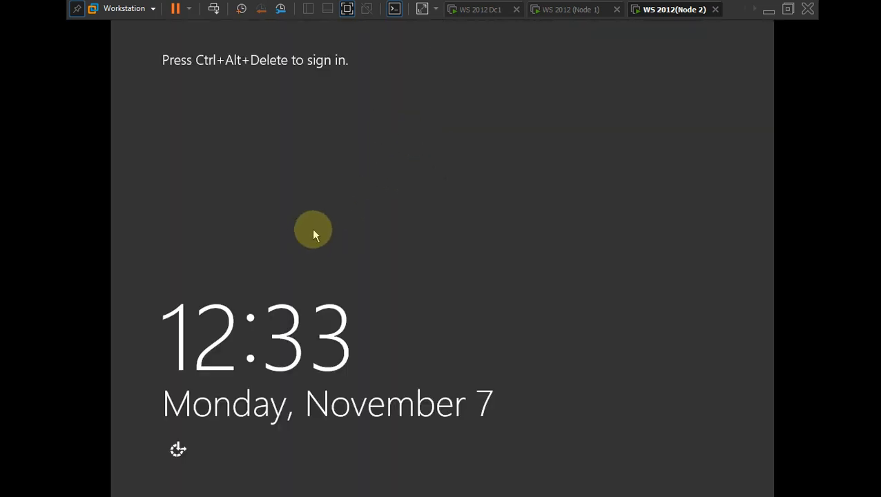
pyautogui.press('ctrl+alt+Insert')
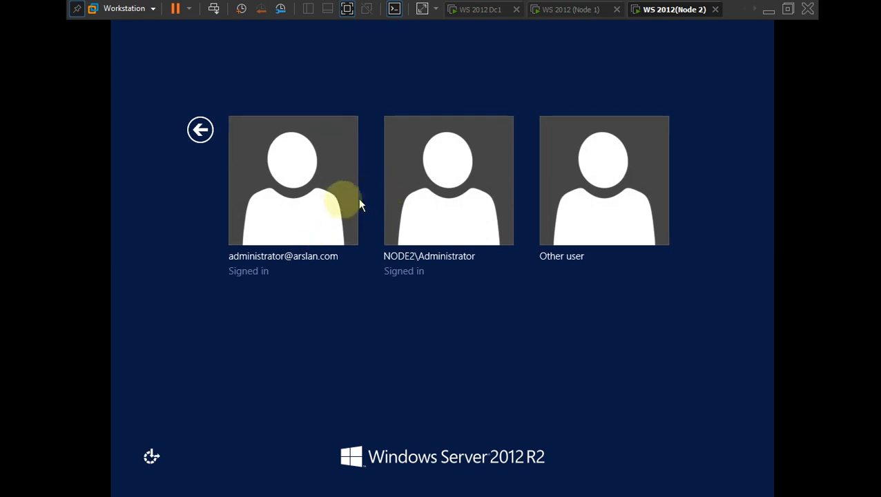
pyautogui.click(290, 216)
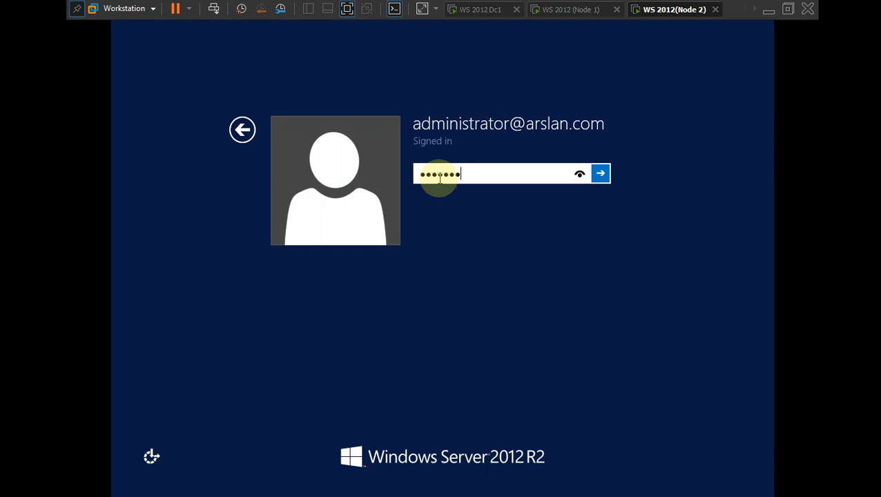
pyautogui.press('Return')
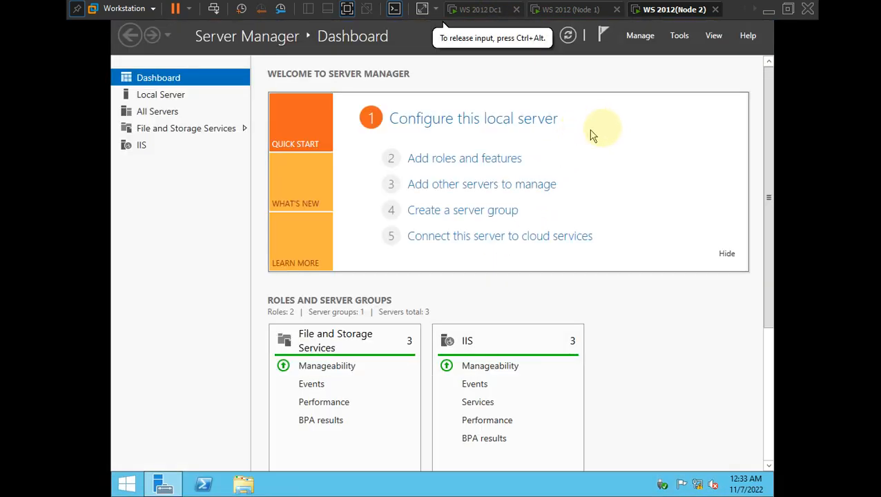
# - Start Add Roles and Features on Node 2, targeting Node2.arslan.com, and reach Server Roles
pyautogui.click(639, 35)
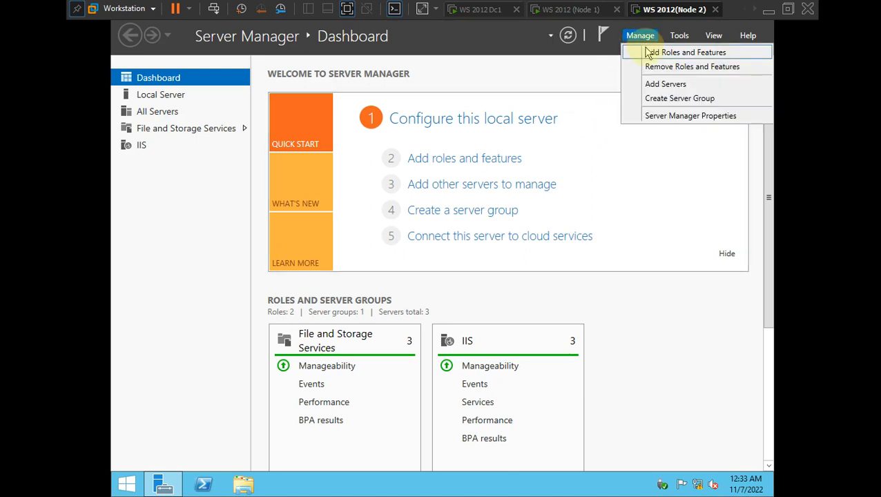
pyautogui.click(649, 52)
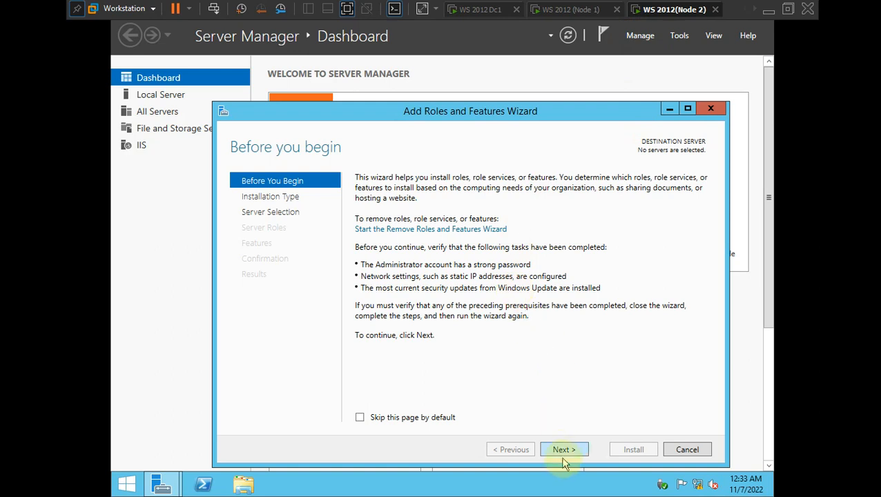
pyautogui.click(563, 449)
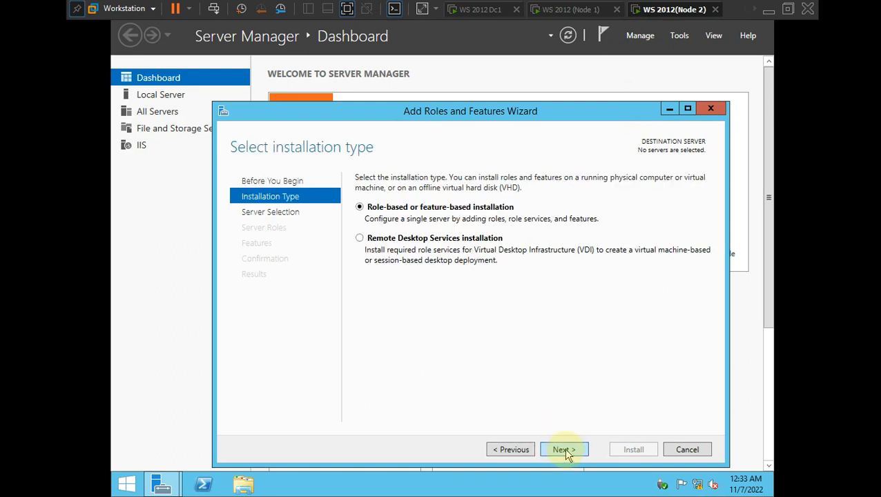
pyautogui.click(563, 449)
pyautogui.click(504, 309)
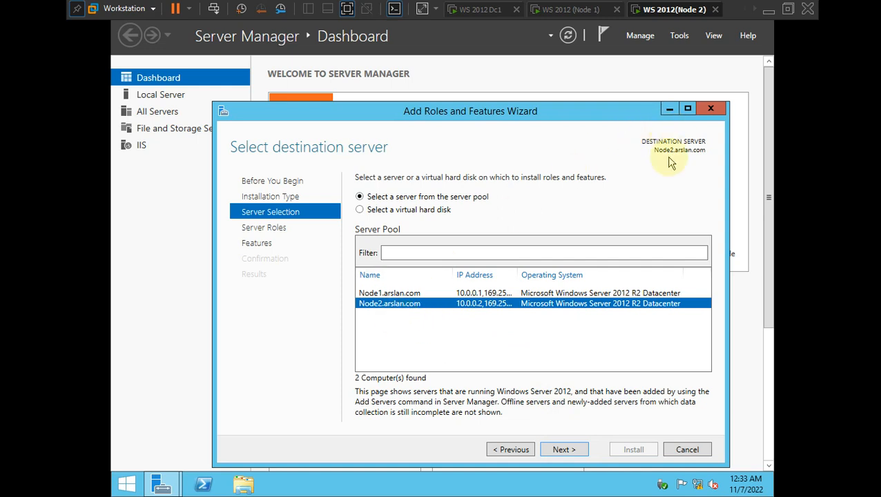
pyautogui.click(561, 449)
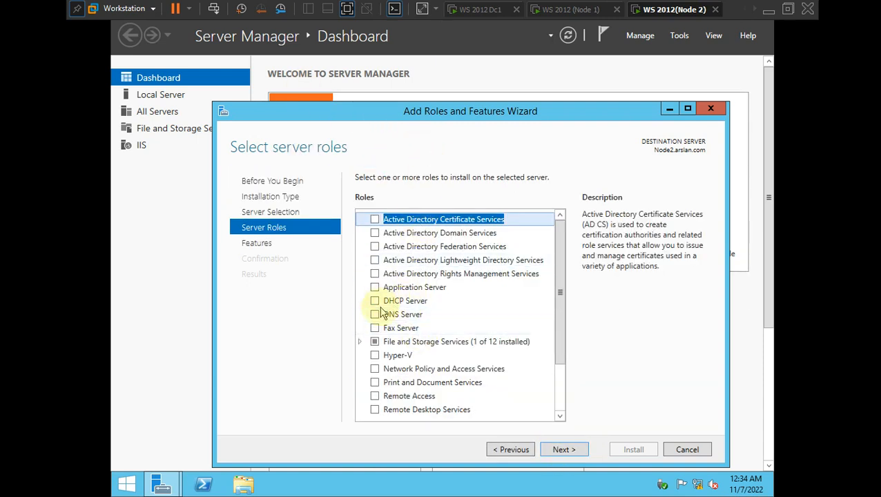
# - Select DHCP Server with its management tools, allow automatic restart, and begin installing
pyautogui.click(375, 301)
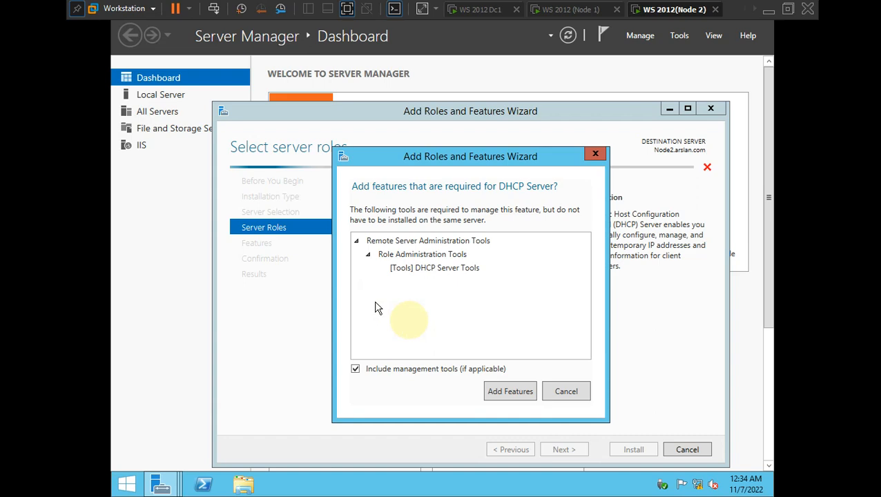
pyautogui.click(504, 397)
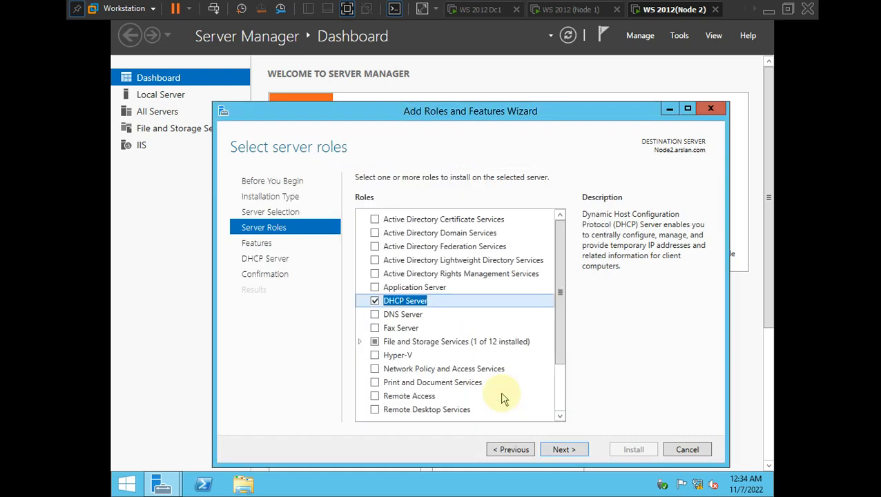
pyautogui.click(576, 457)
pyautogui.click(562, 449)
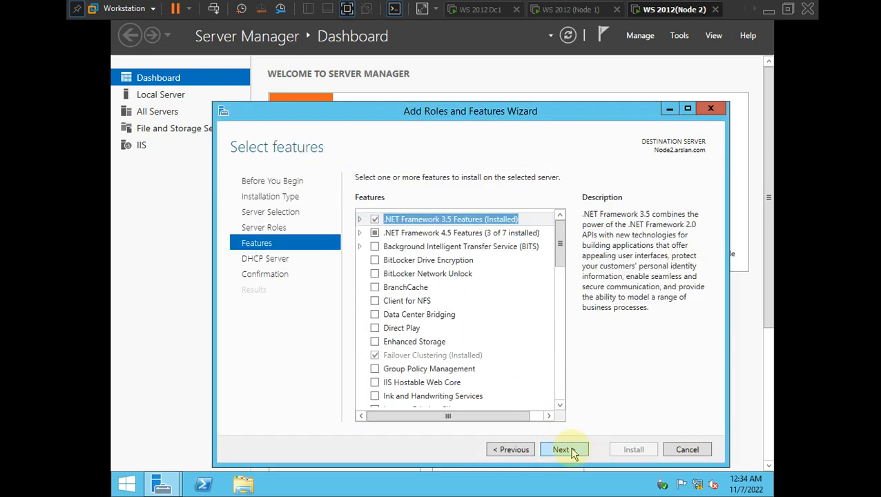
pyautogui.click(562, 449)
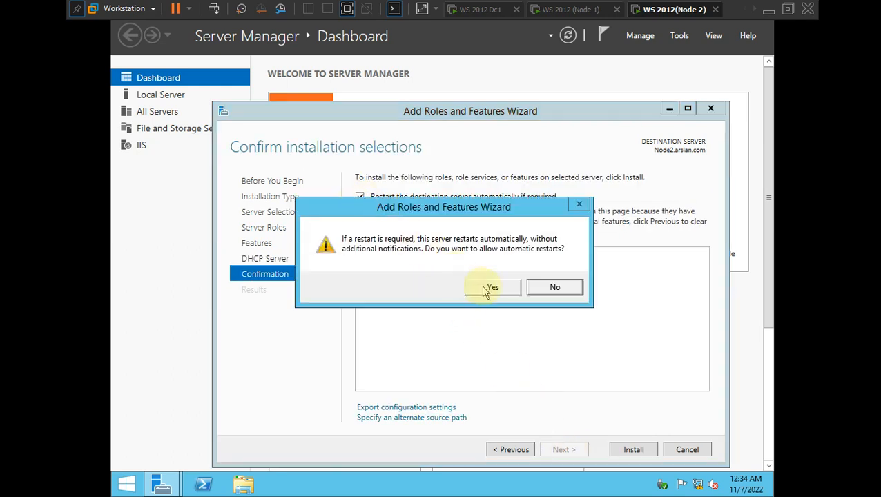
pyautogui.click(490, 287)
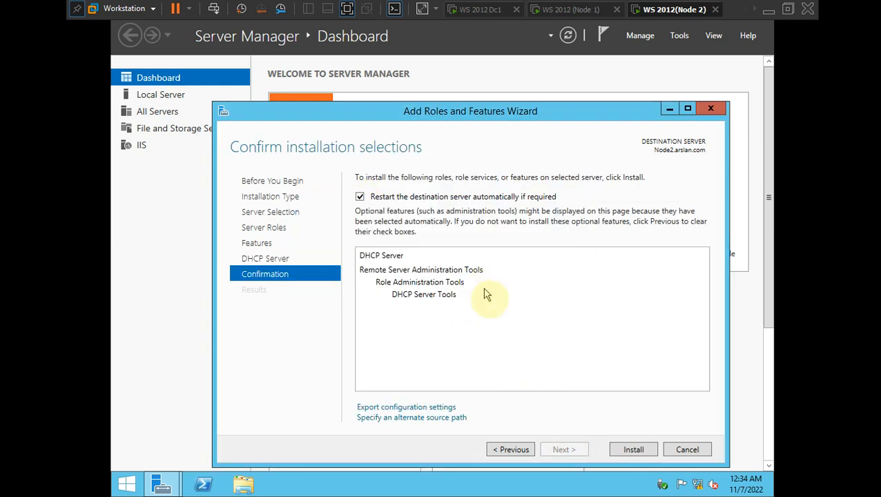
pyautogui.click(632, 450)
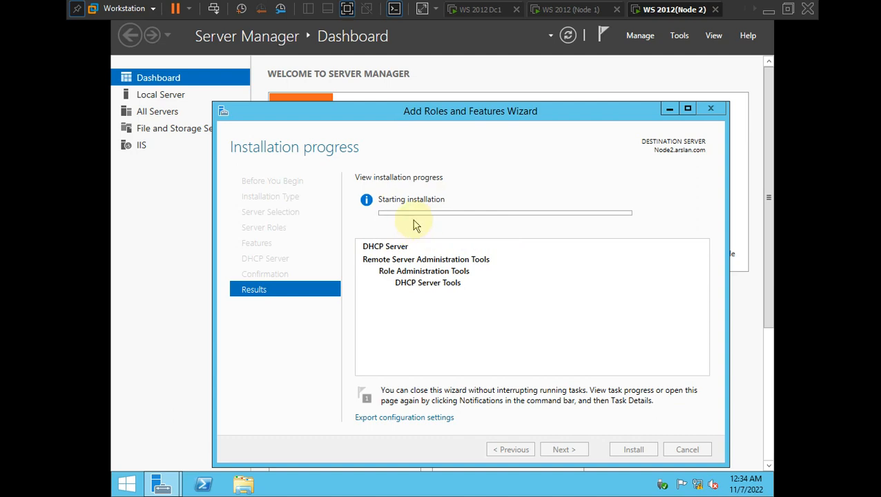
# - Wait for Node2's DHCP Server installation to report success, repositioning the wizard window meanwhile
pyautogui.hotkey('ctrl', 'alt')
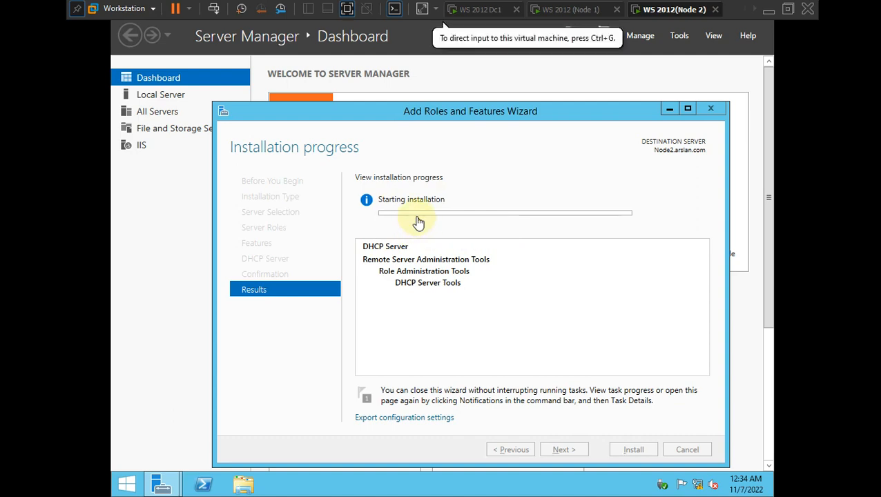
pyautogui.hotkey('alt', 'Tab')
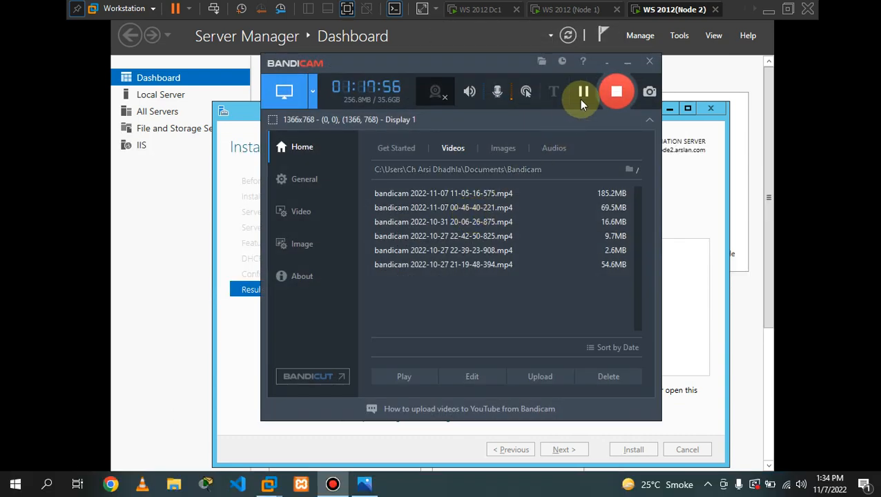
pyautogui.click(626, 65)
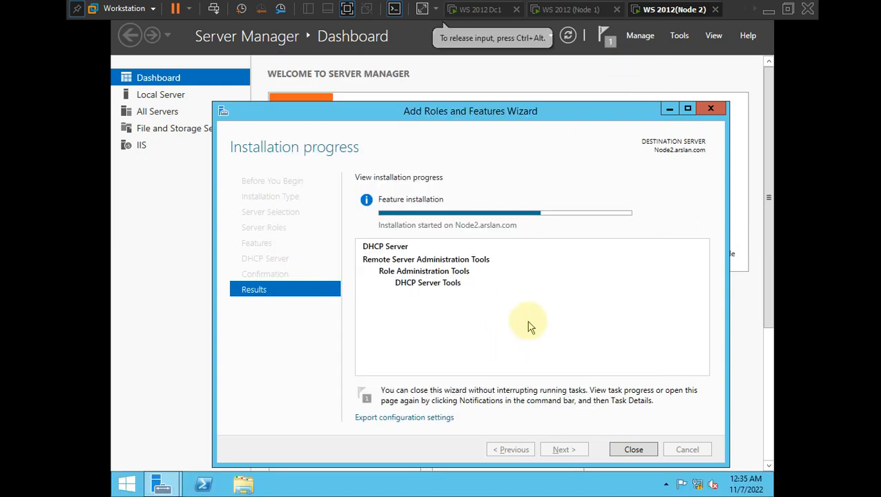
pyautogui.moveTo(550, 119); pyautogui.dragTo(543, 88)
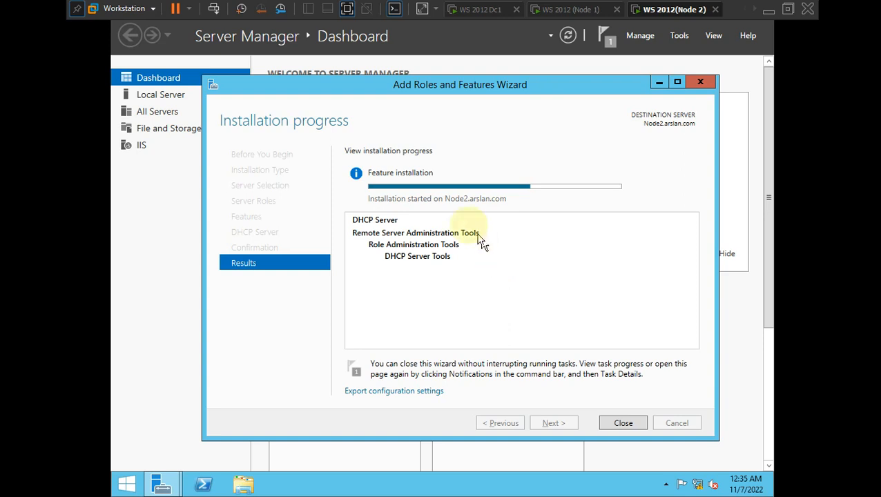
pyautogui.moveTo(517, 87); pyautogui.dragTo(503, 75)
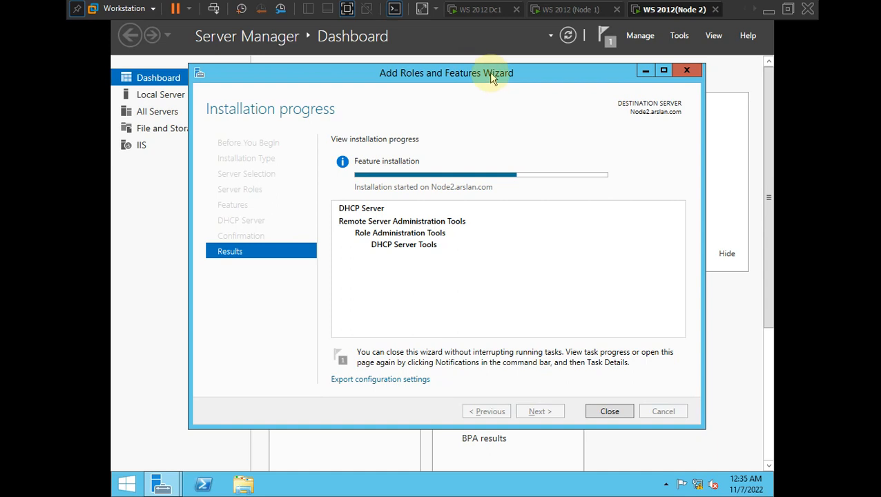
pyautogui.moveTo(494, 77); pyautogui.dragTo(490, 77)
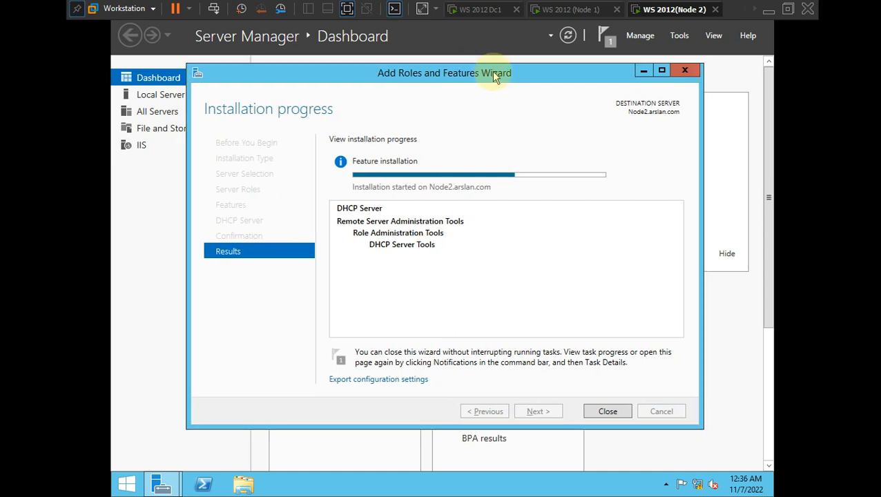
pyautogui.moveTo(511, 70)
pyautogui.mouseDown()
pyautogui.moveTo(480, 71)
pyautogui.moveTo(511, 70)
pyautogui.mouseUp()
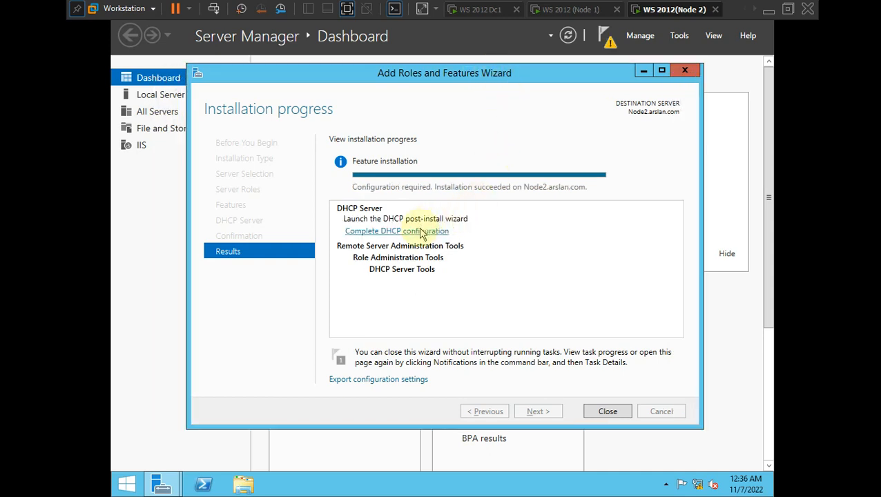
# - Commit Node2's DHCP security groups and authorization with administrator credentials, then close both wizards
pyautogui.click(427, 232)
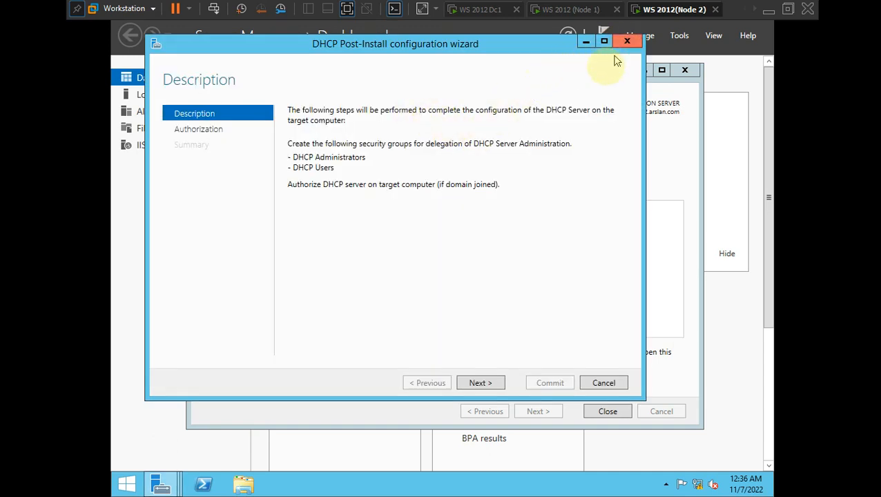
pyautogui.moveTo(525, 52); pyautogui.dragTo(545, 81)
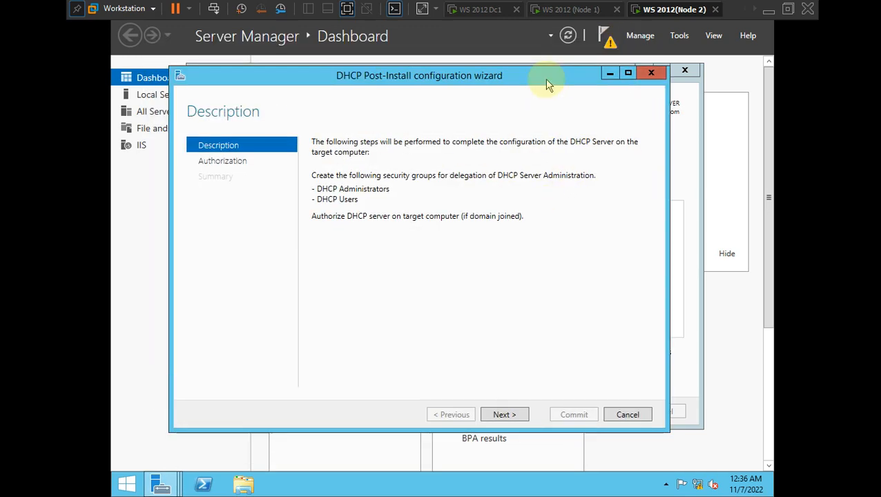
pyautogui.click(505, 416)
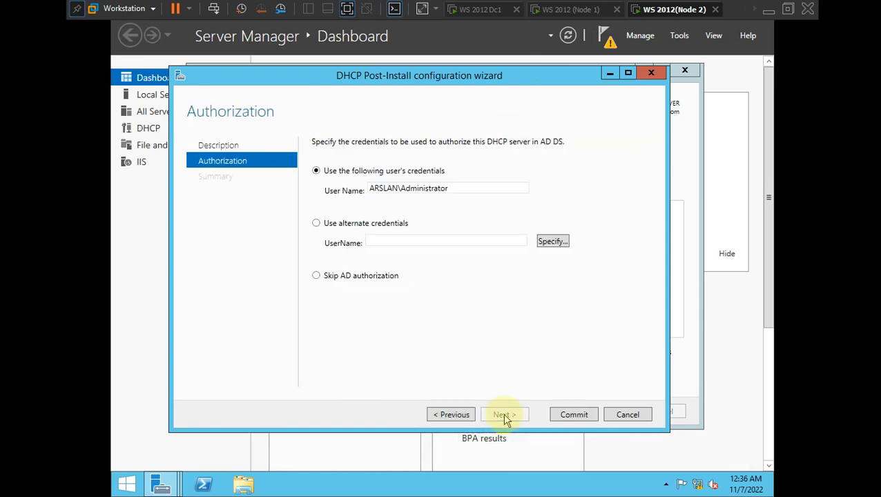
pyautogui.click(572, 417)
pyautogui.click(571, 415)
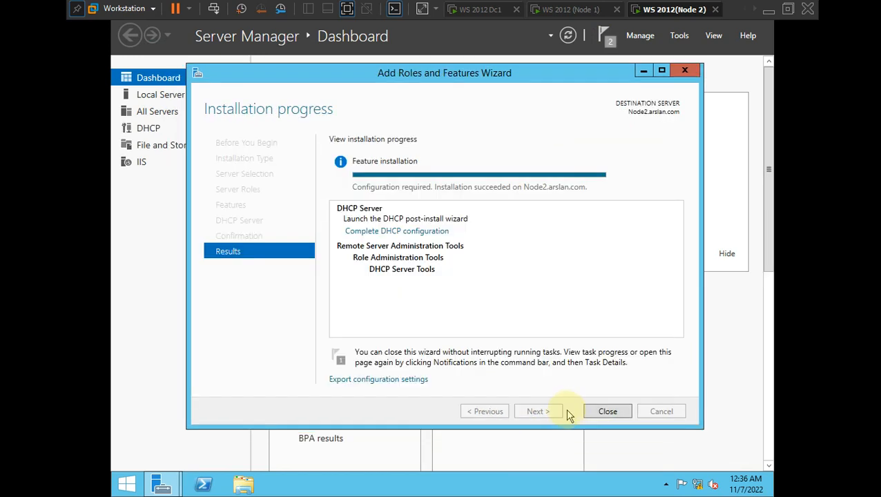
pyautogui.click(607, 411)
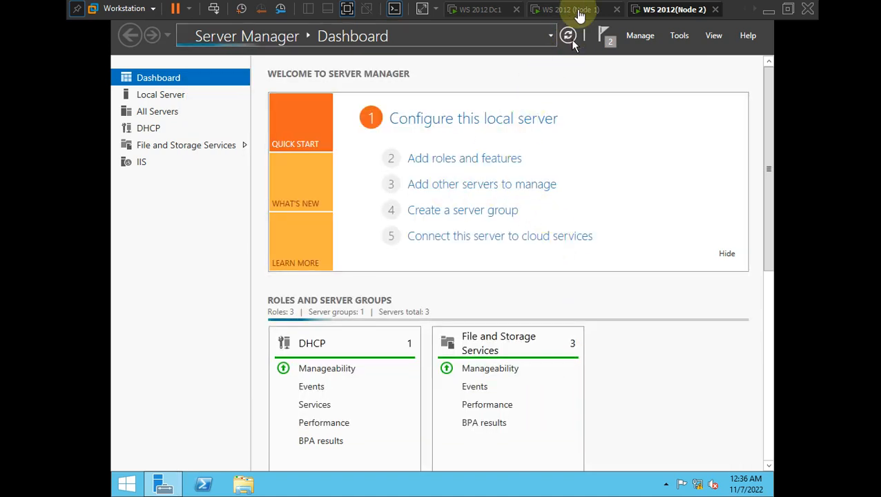
# - On Node 1, check the cluster's disks and view the DHCP servers in Server Manager
pyautogui.click(579, 11)
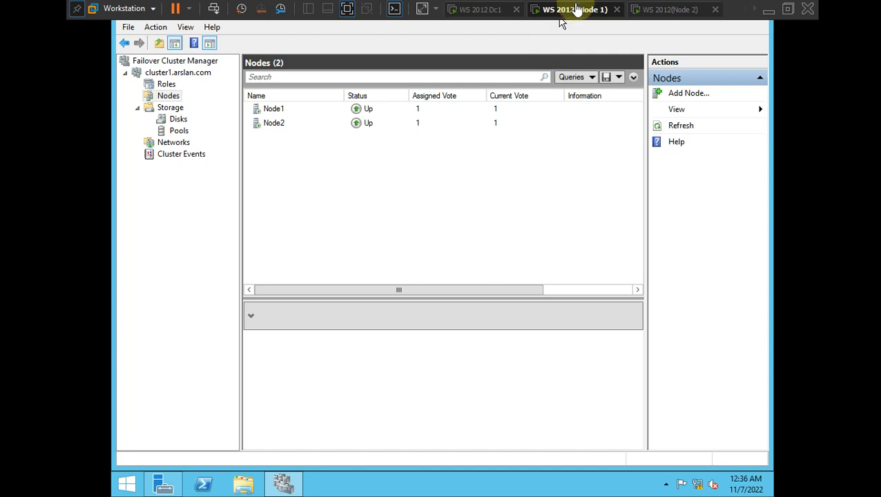
pyautogui.click(190, 186)
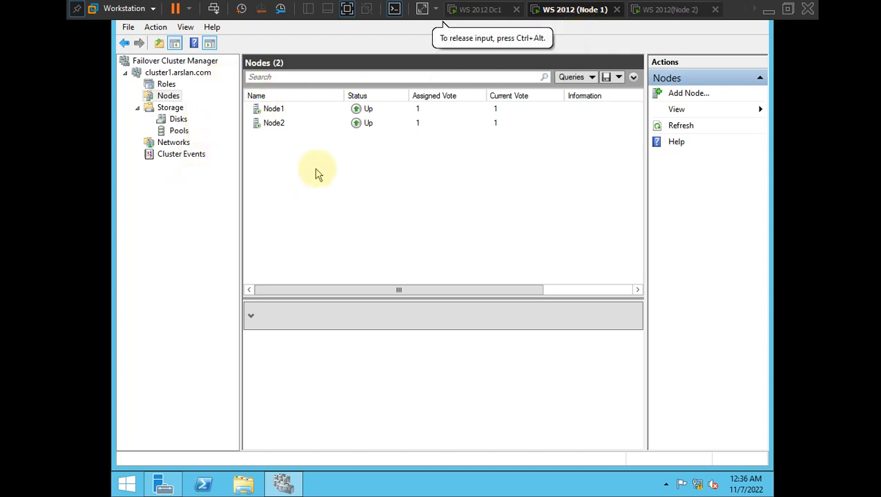
pyautogui.click(169, 122)
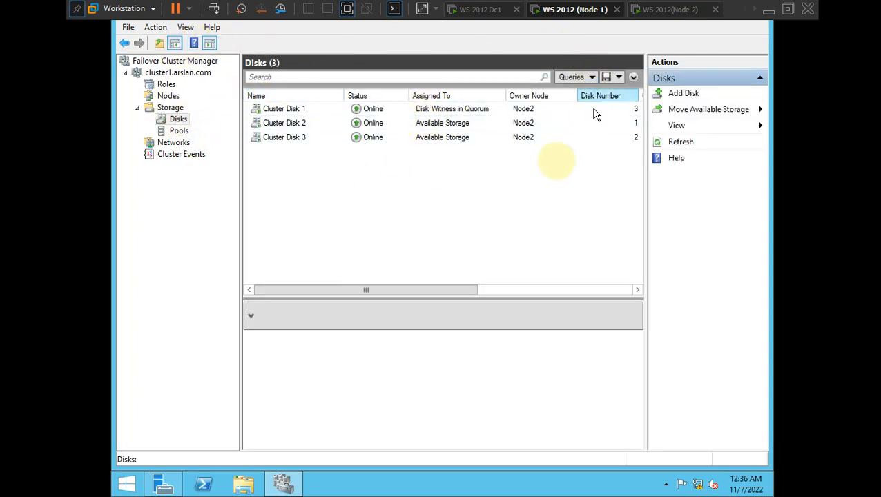
pyautogui.click(163, 483)
pyautogui.click(569, 35)
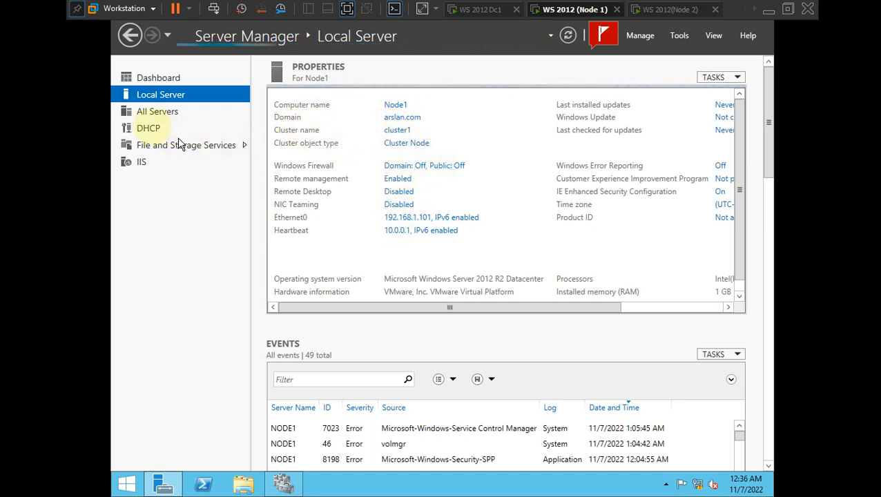
pyautogui.click(148, 129)
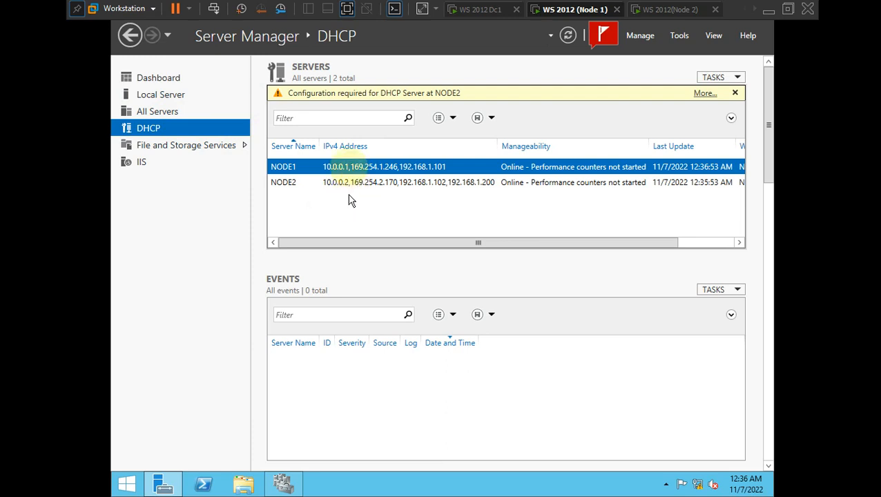
pyautogui.click(134, 37)
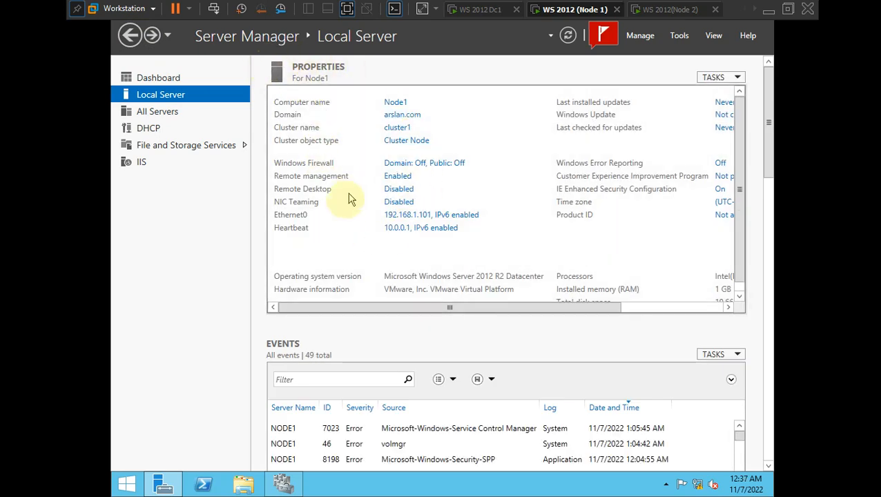
# - In Failover Cluster Manager, review cluster1's Nodes and confirm Roles lists zero roles
pyautogui.click(282, 485)
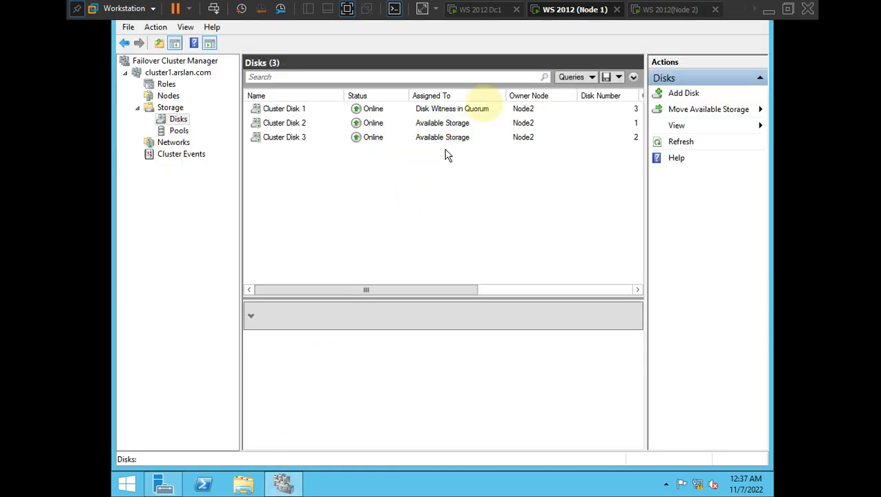
pyautogui.click(166, 85)
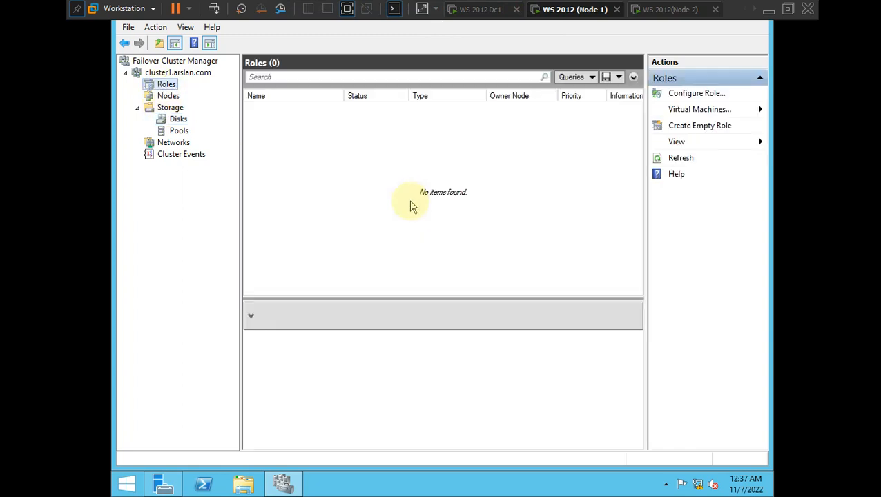
pyautogui.click(167, 96)
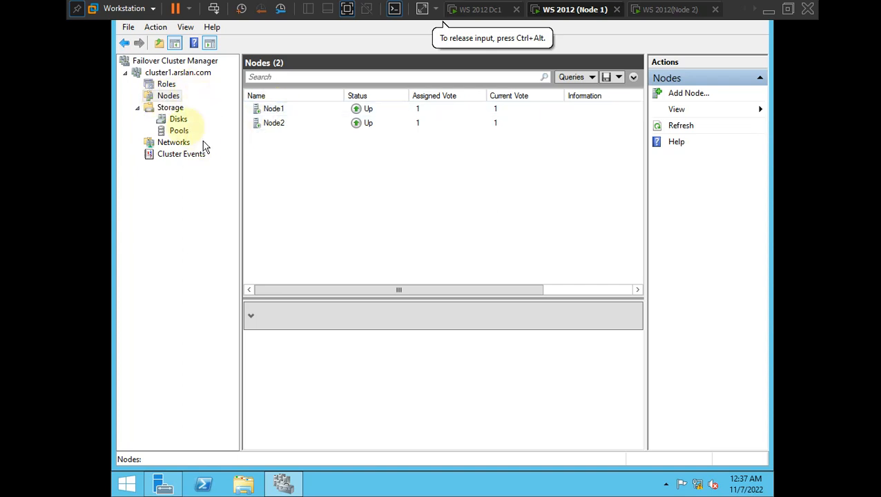
pyautogui.click(158, 84)
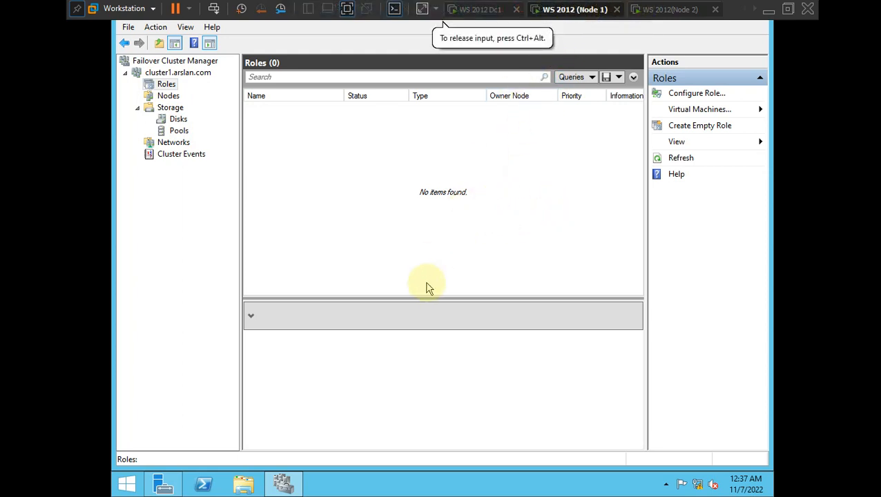
# - Restart Node 1 from its Start screen power options
pyautogui.click(131, 486)
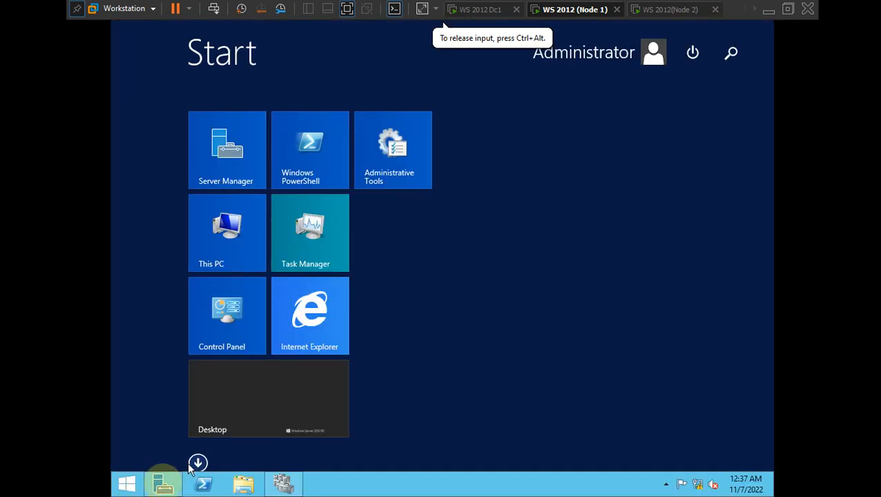
pyautogui.click(692, 53)
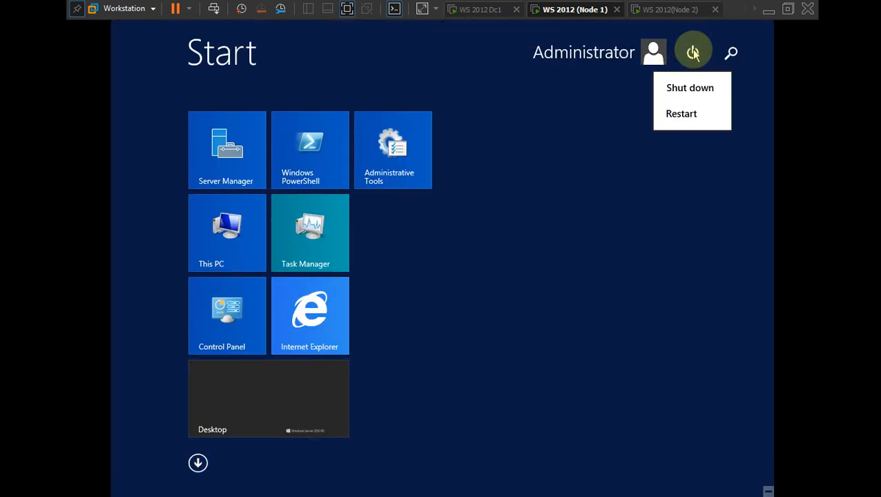
pyautogui.click(680, 112)
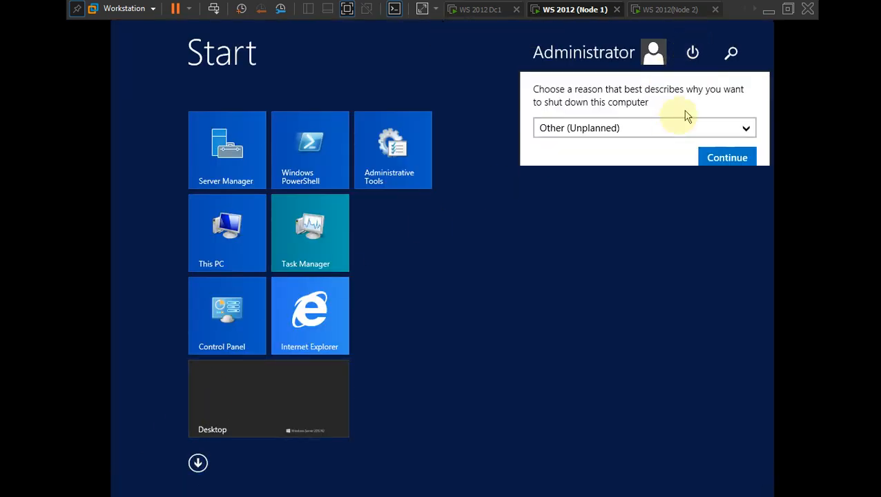
pyautogui.click(702, 158)
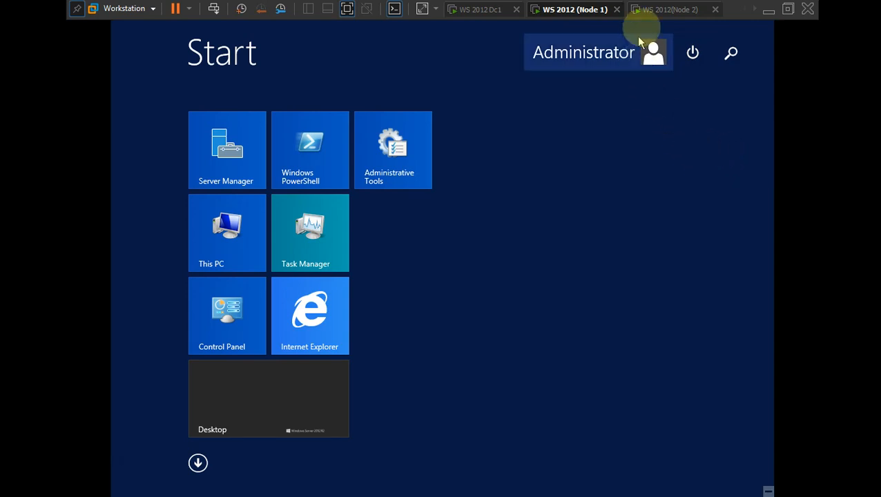
# - Restart Node 2 anyway despite another signed-in user, then return to Node 1
pyautogui.click(659, 9)
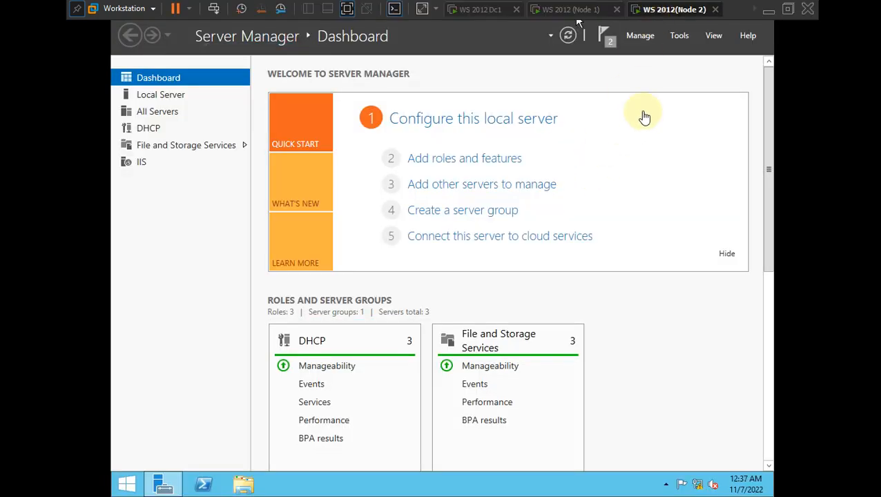
pyautogui.click(126, 483)
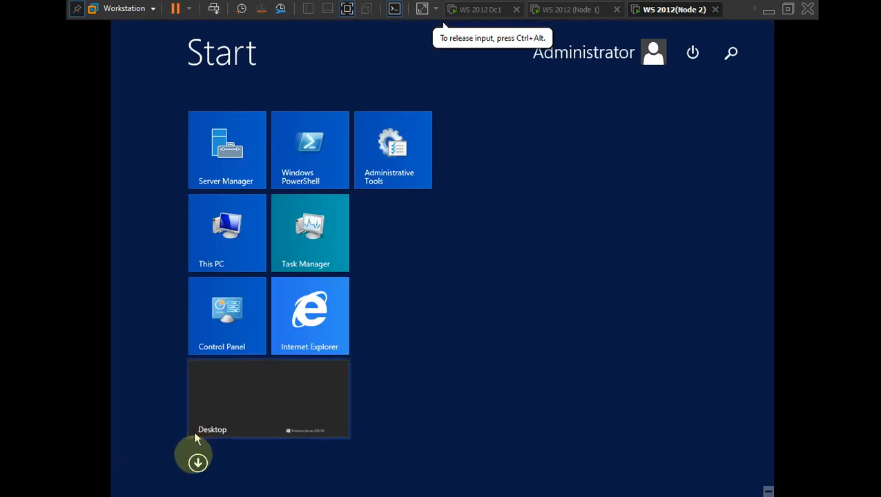
pyautogui.click(692, 52)
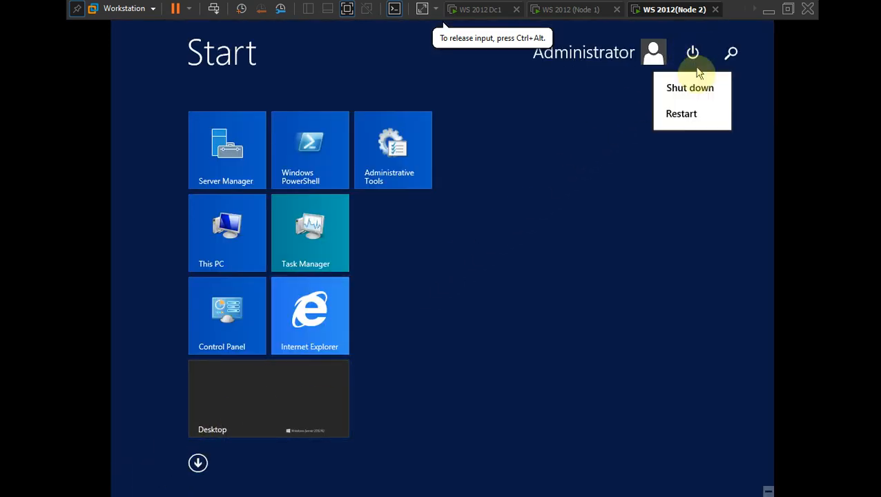
pyautogui.click(684, 113)
pyautogui.click(721, 157)
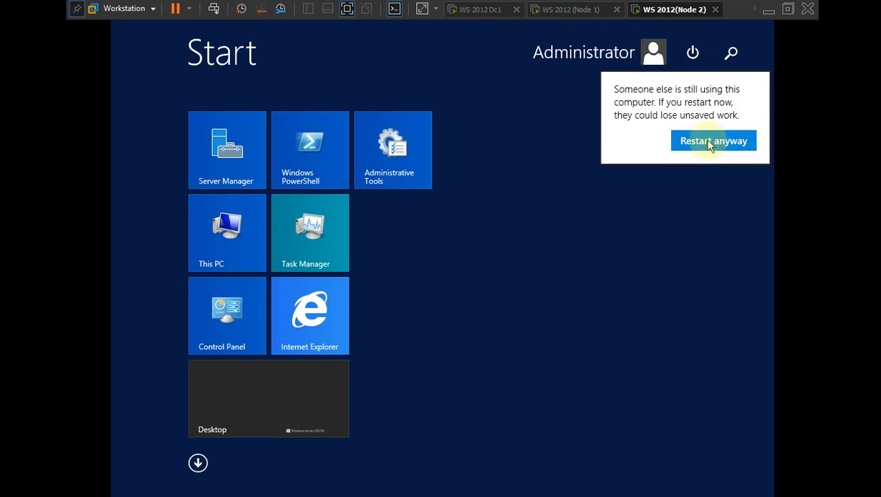
pyautogui.click(708, 143)
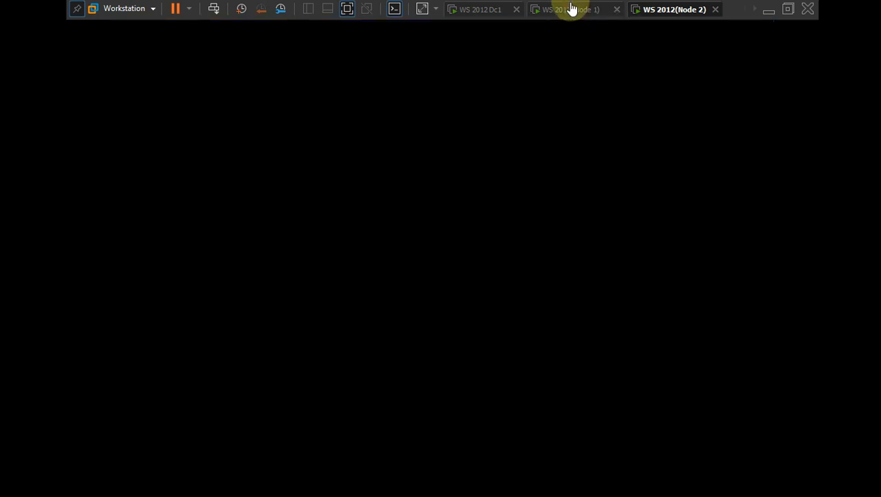
pyautogui.click(570, 9)
# - Return to the Node 1 virtual machine after a brief look at Node 2
pyautogui.click(523, 218)
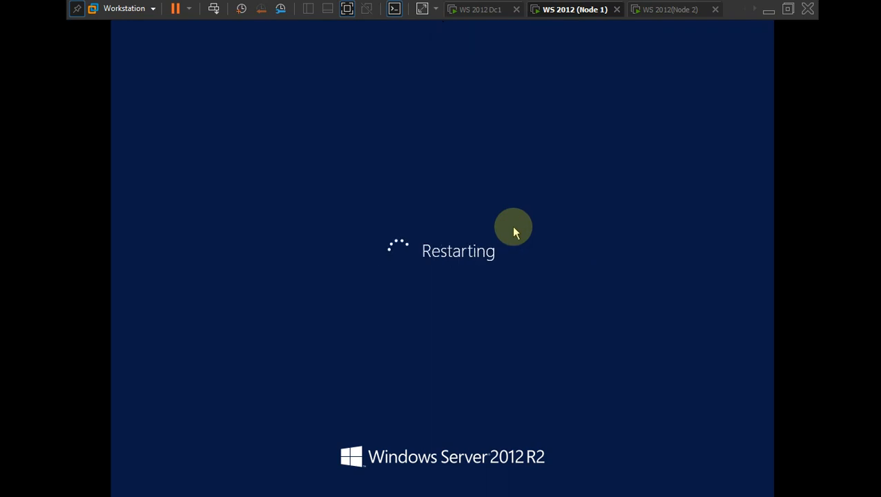
pyautogui.hotkey('ctrl', 'alt')
pyautogui.hotkey('alt', 'Tab')
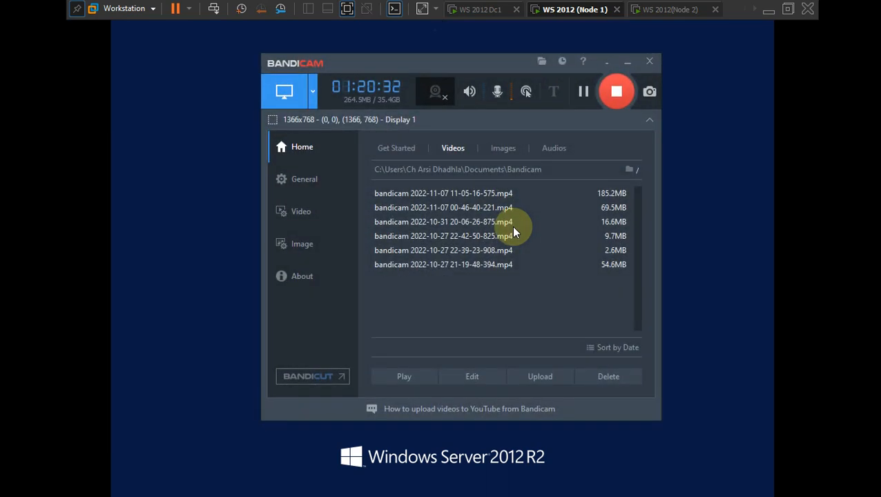
pyautogui.click(582, 93)
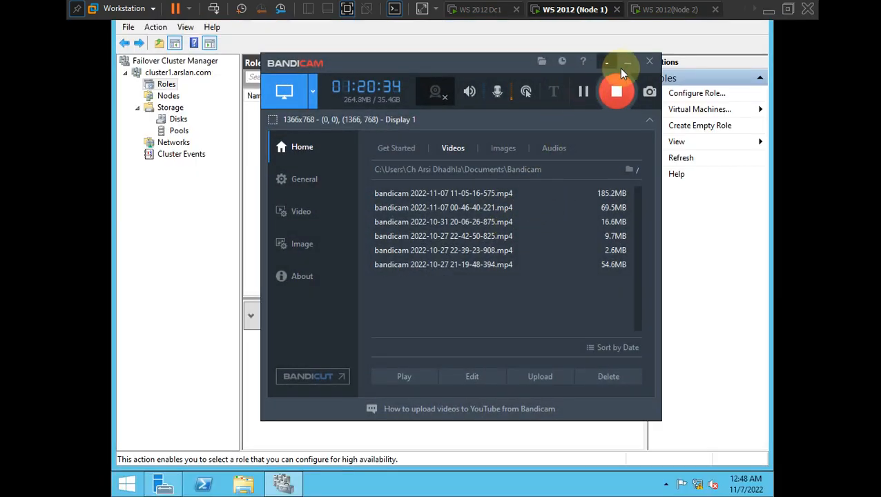
pyautogui.click(626, 61)
pyautogui.click(477, 178)
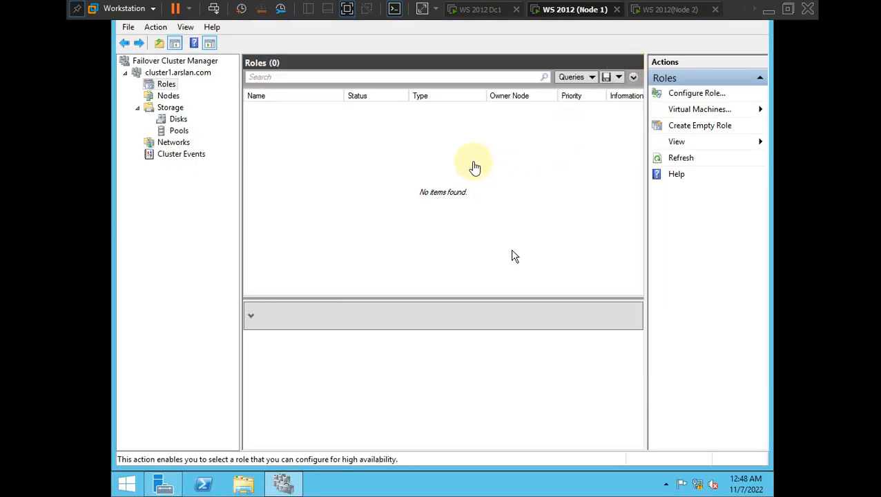
pyautogui.click(655, 7)
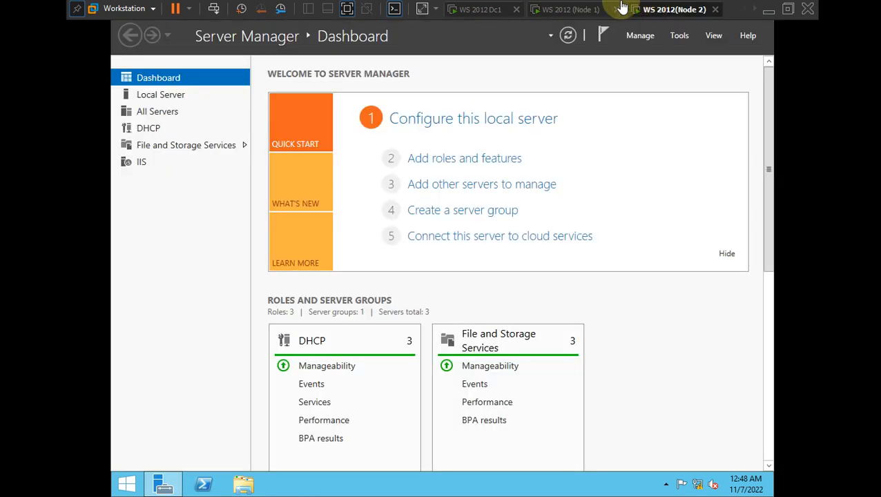
pyautogui.click(564, 7)
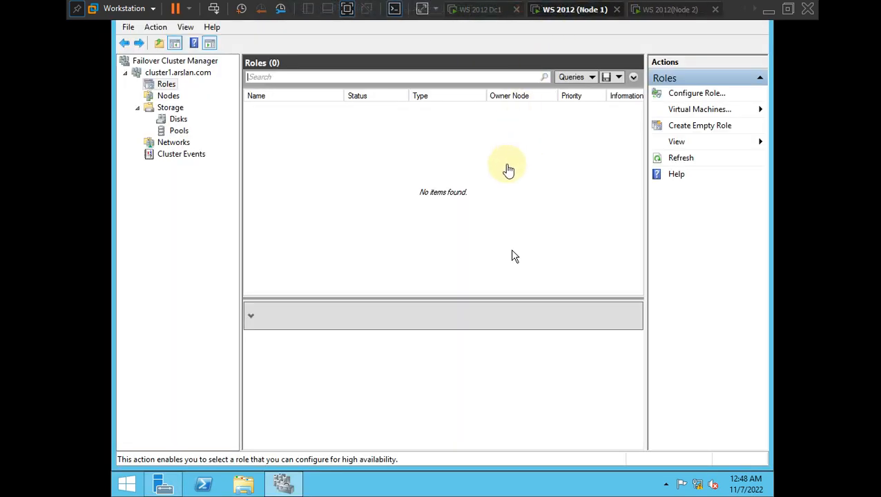
# - Choose Configure Role from the Roles menu in Node 1's Failover Cluster Manager
pyautogui.click(489, 185)
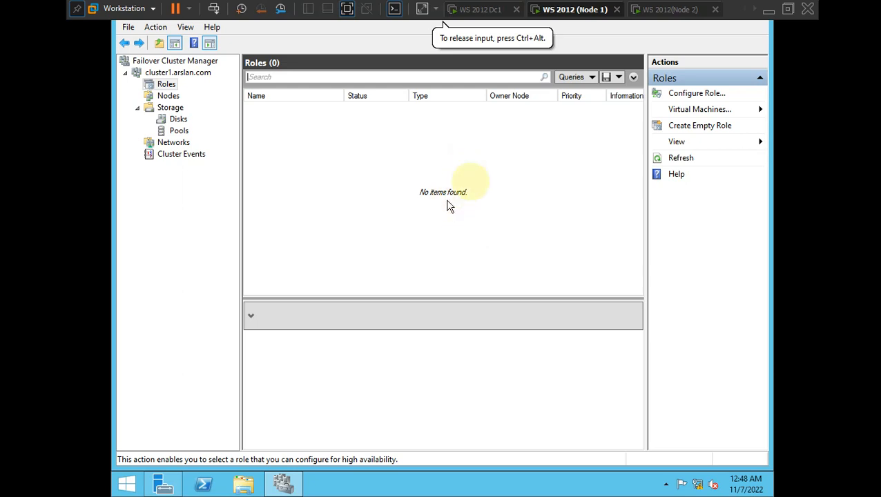
pyautogui.rightClick(167, 87)
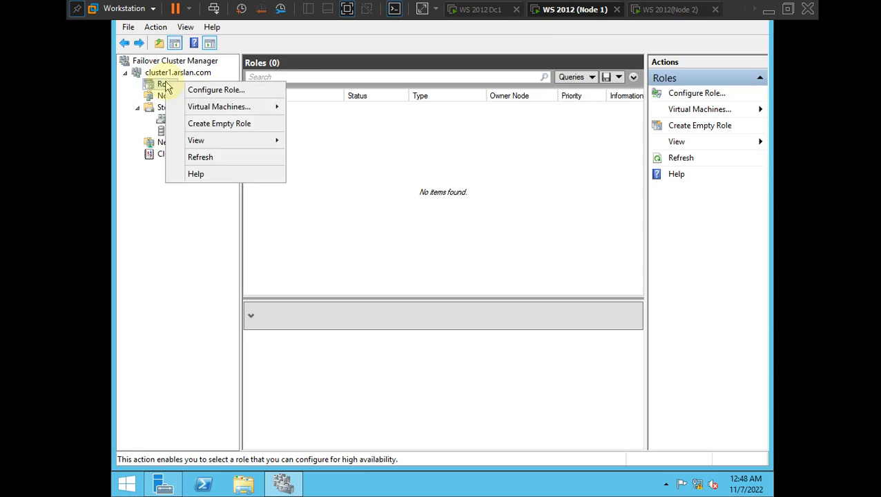
pyautogui.click(198, 91)
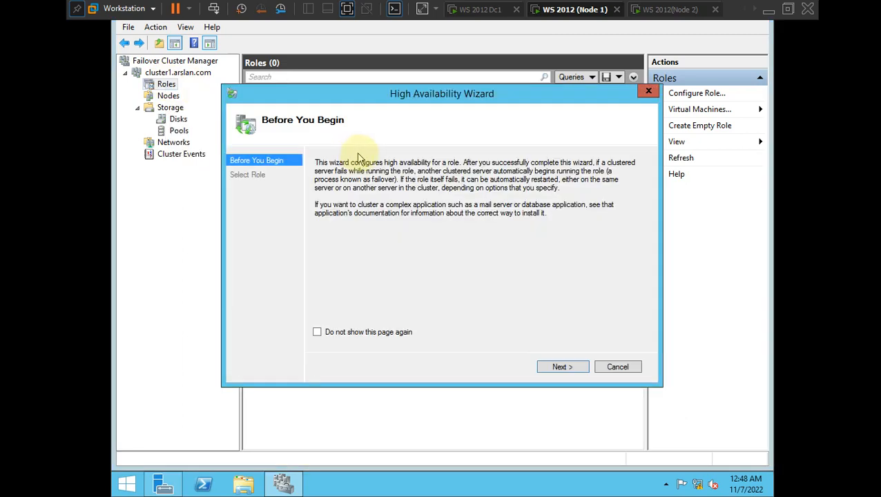
# - Pass the wizard introduction, pick DHCP Server, and name the client access point DHCPcluster
pyautogui.click(555, 367)
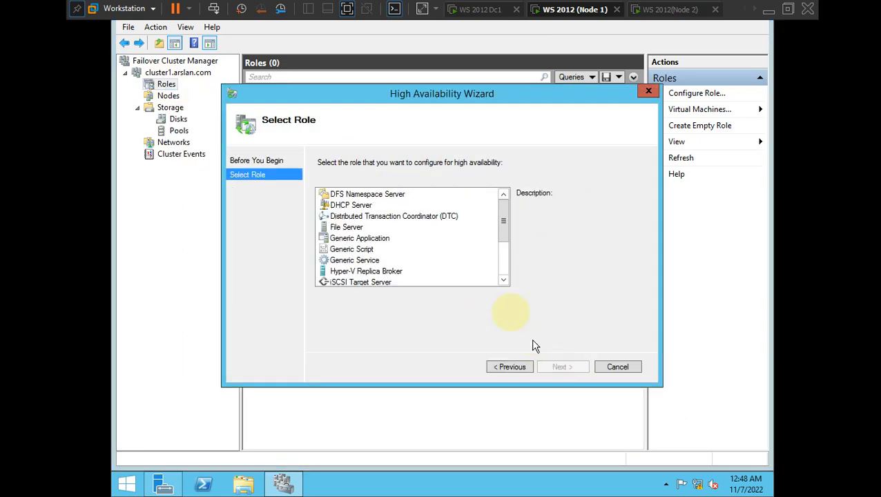
pyautogui.click(341, 207)
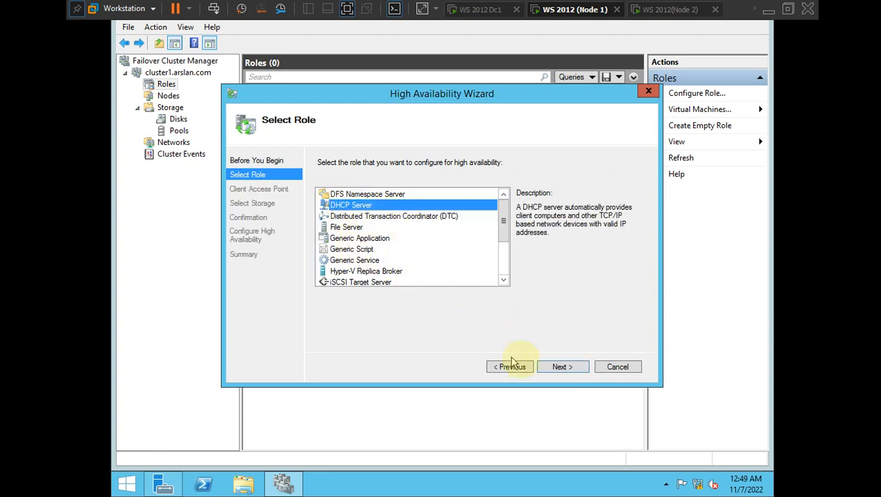
pyautogui.click(558, 368)
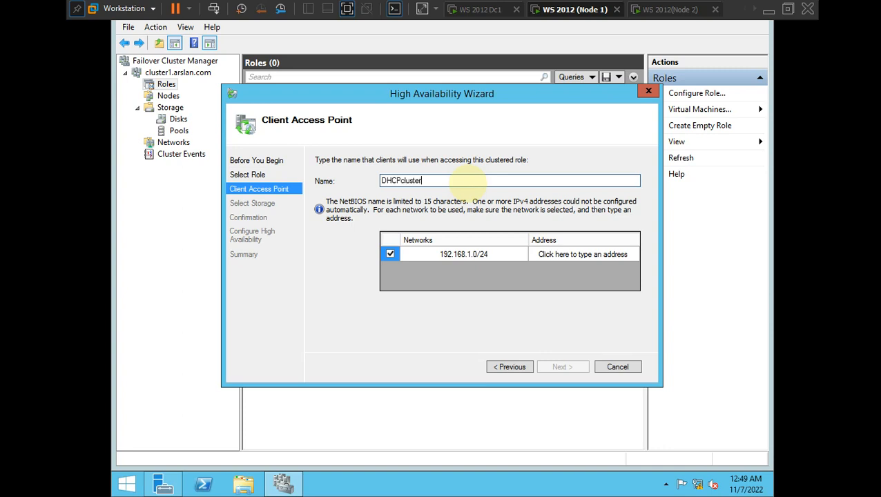
# - Give DHCPcluster the address 192.168.1.201 and continue to storage selection
pyautogui.click(584, 254)
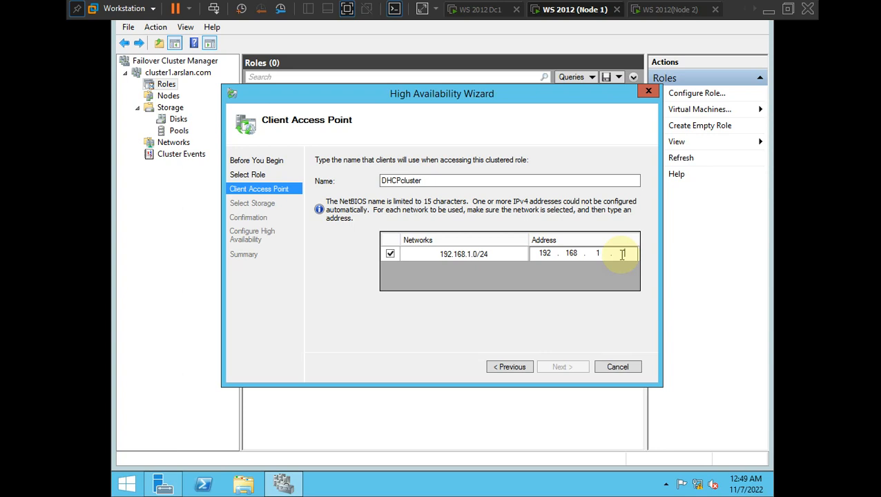
pyautogui.write('201')
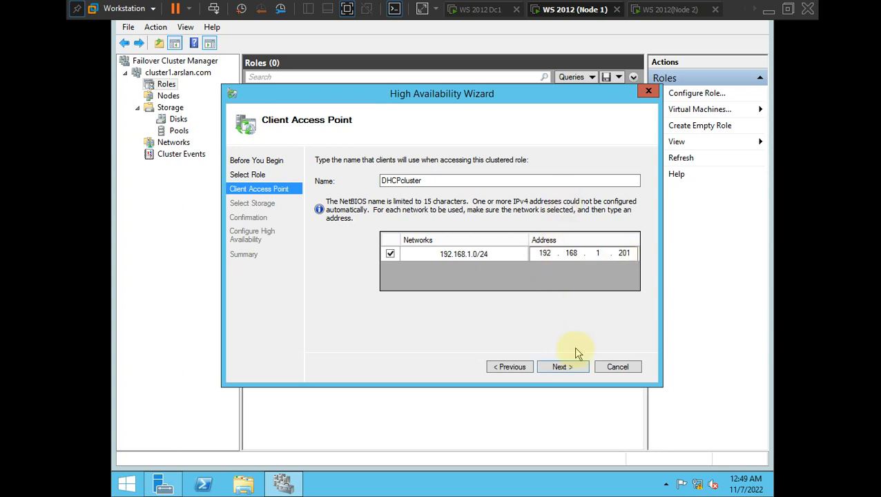
pyautogui.click(570, 366)
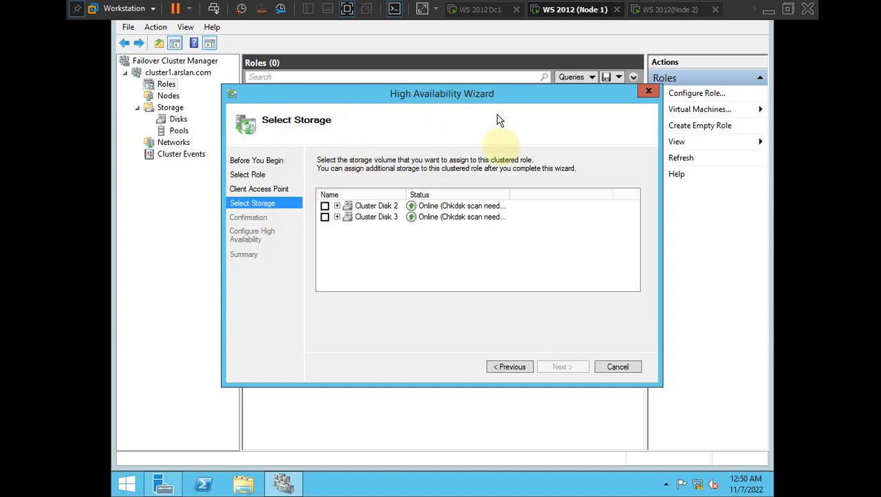
# - Assign Cluster Disk 2 to the DHCP role and run the high availability configuration
pyautogui.click(325, 207)
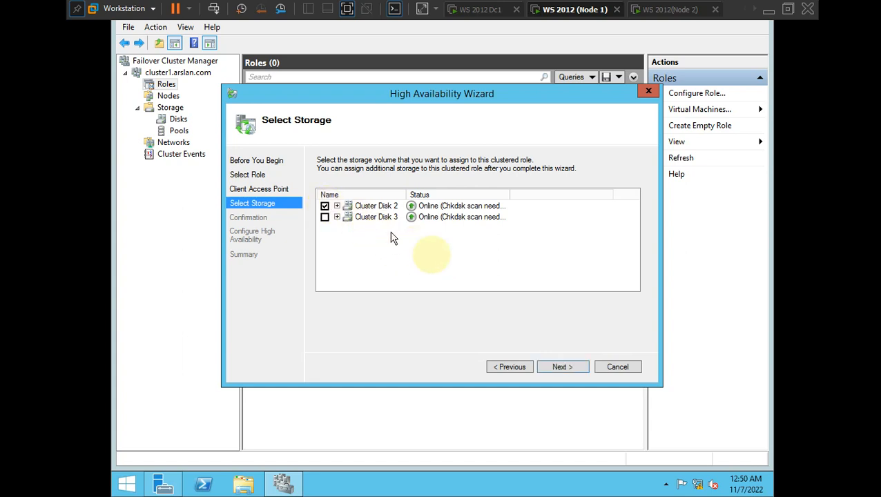
pyautogui.click(561, 367)
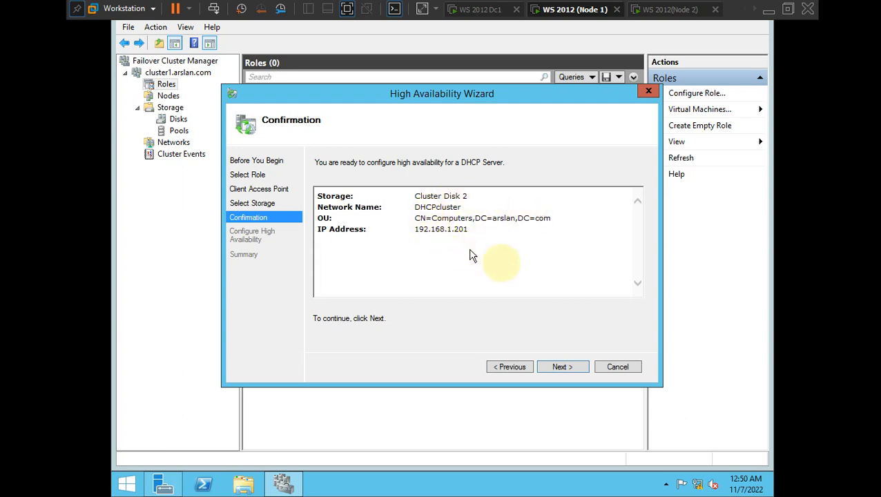
pyautogui.click(561, 367)
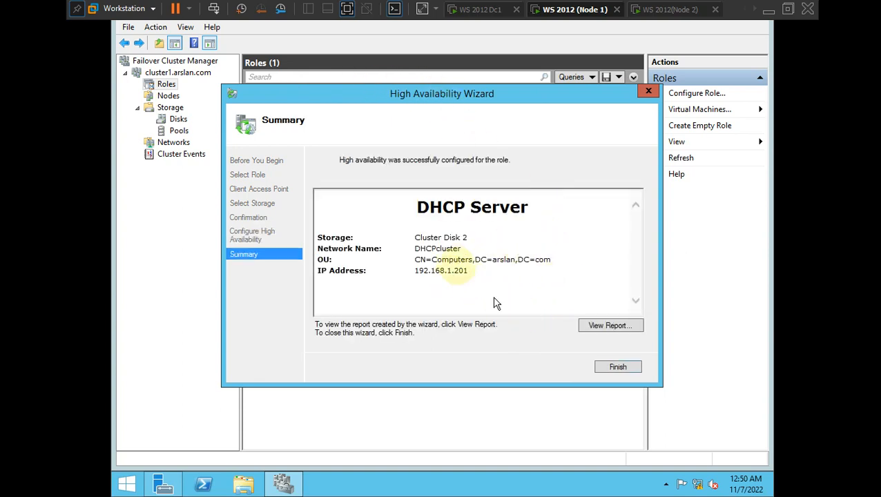
# - Review the detailed configuration report, then close it
pyautogui.click(607, 327)
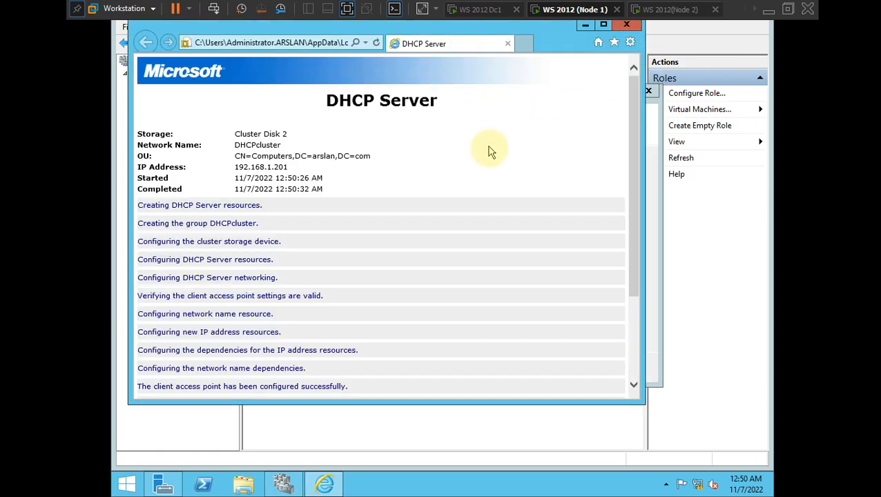
pyautogui.scroll(-3, 491, 157)
pyautogui.scroll(5, 491, 157)
pyautogui.click(626, 25)
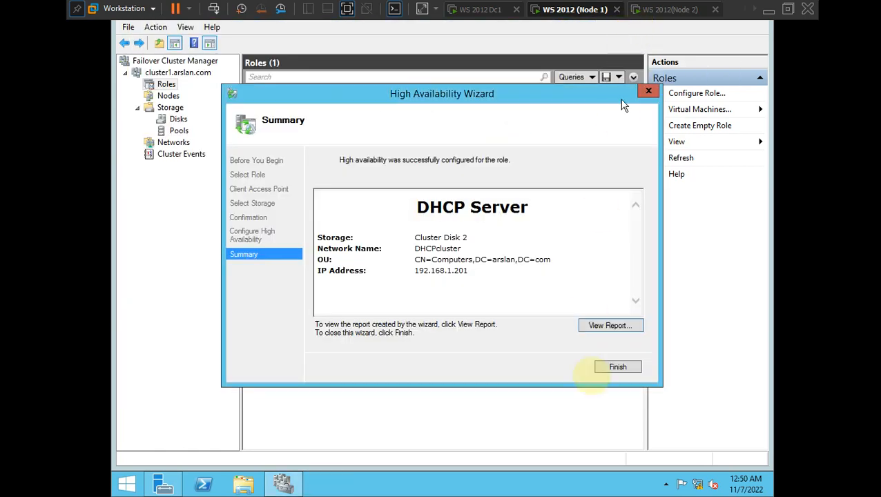
# - Finish the wizard, check cluster nodes on Node 1, then bring Node 2's VM forward
pyautogui.click(609, 368)
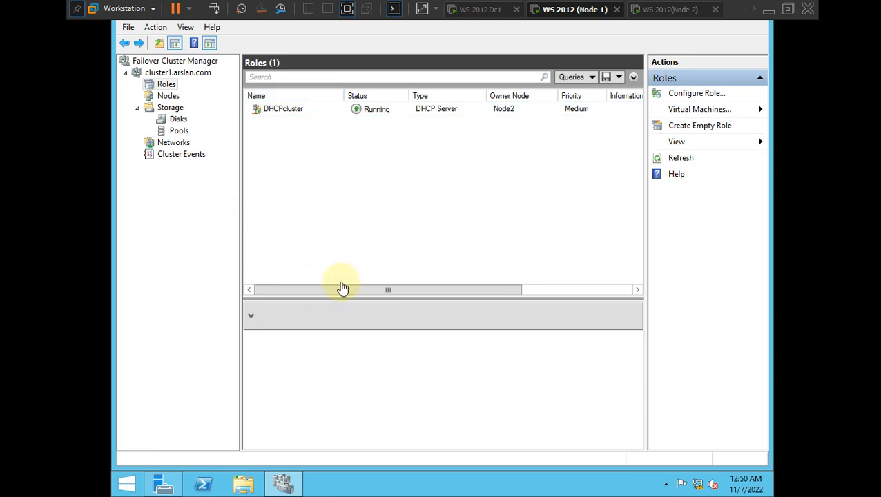
pyautogui.hotkey('ctrl', 'alt')
pyautogui.hotkey('alt', 'Tab')
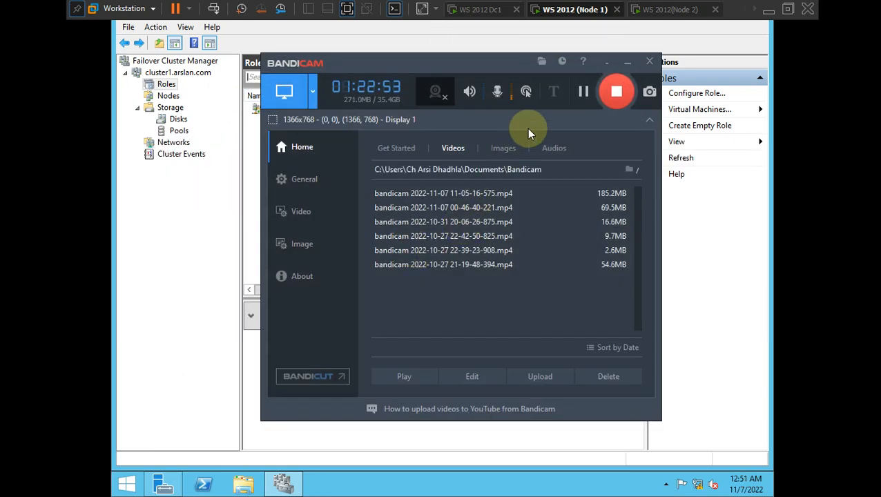
pyautogui.click(627, 66)
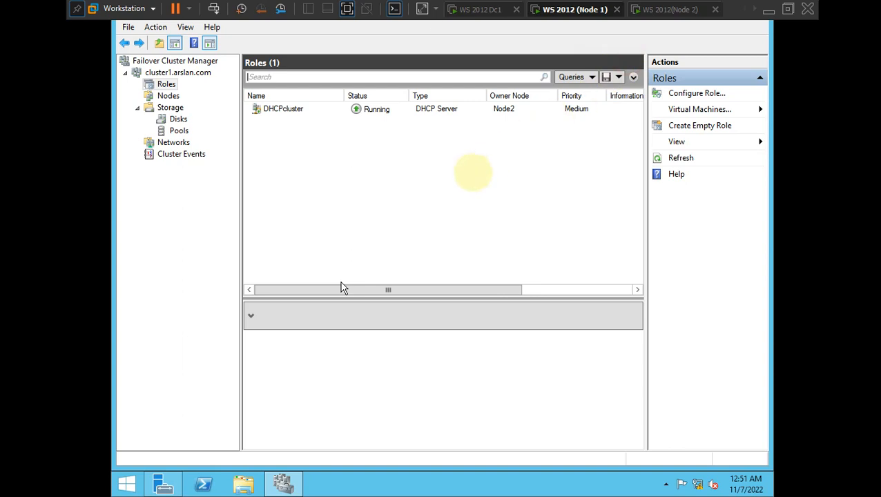
pyautogui.click(471, 172)
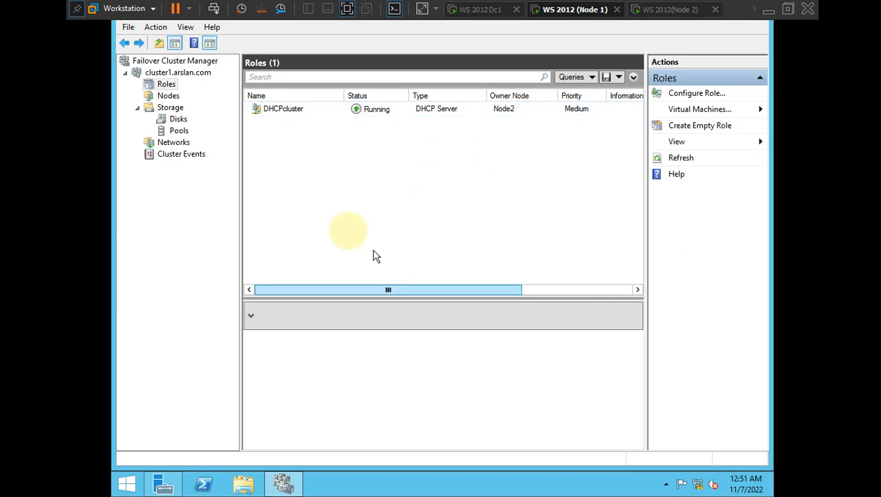
pyautogui.click(168, 96)
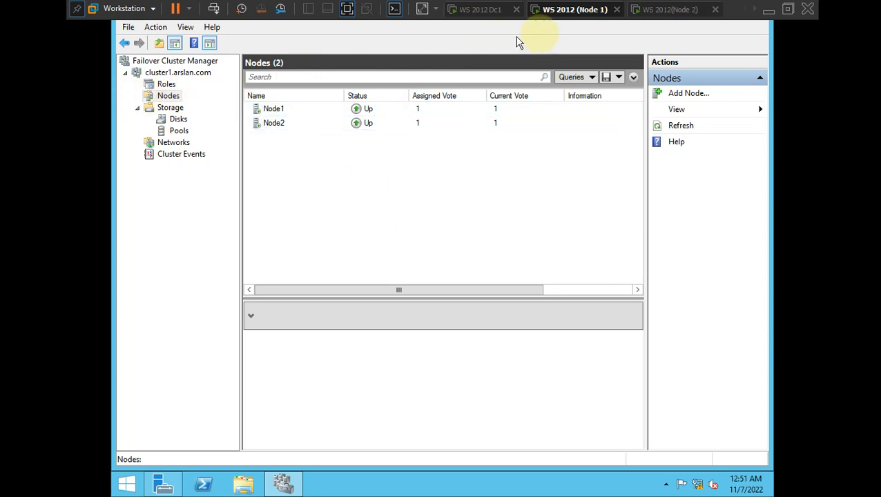
pyautogui.click(662, 9)
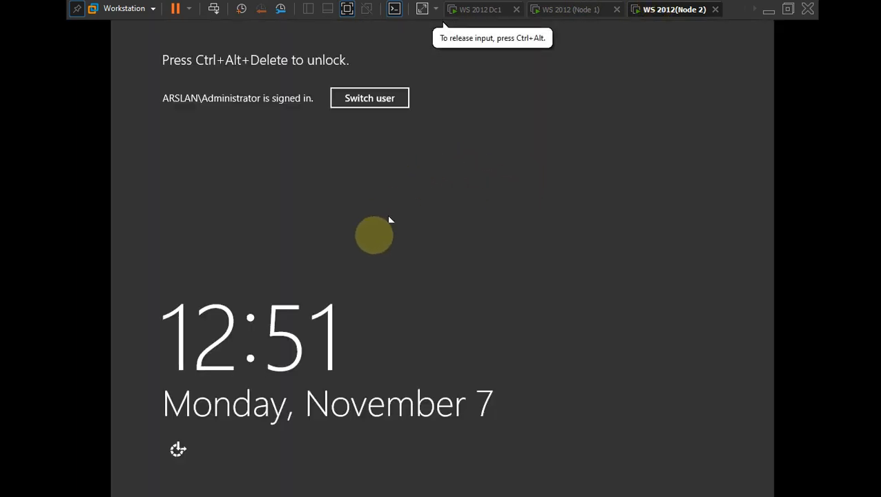
# - Suspend the Node 2 VM and view DHCPcluster, owned by Node1, in Node 1's Roles list
pyautogui.click(715, 9)
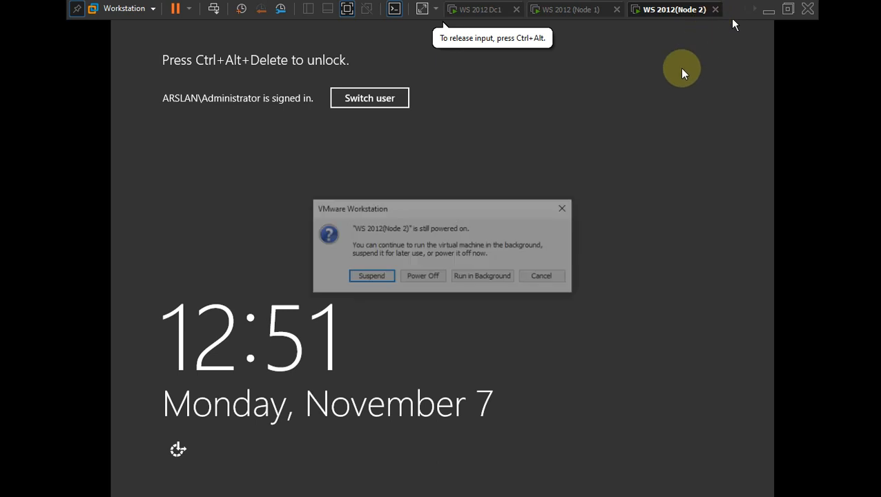
pyautogui.click(377, 277)
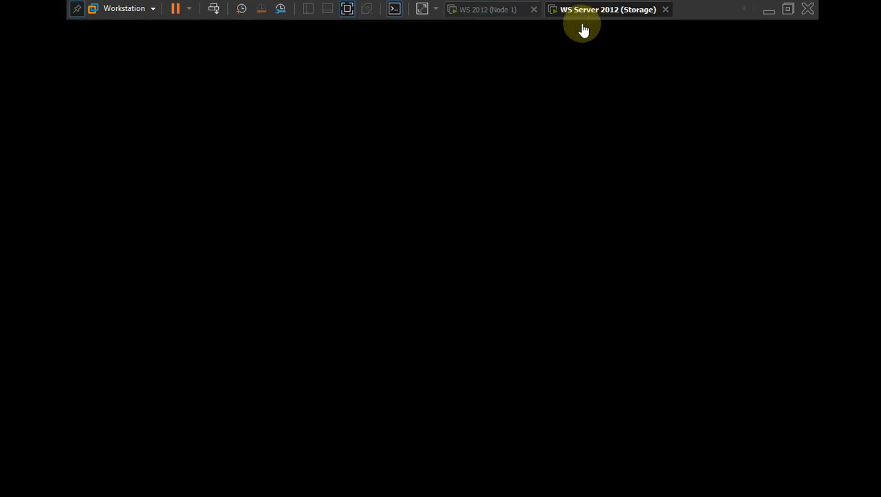
pyautogui.click(487, 11)
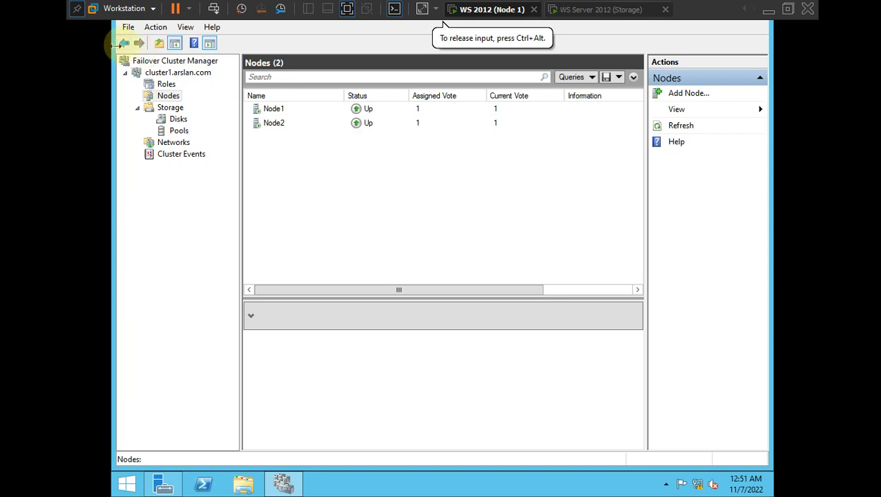
pyautogui.click(160, 85)
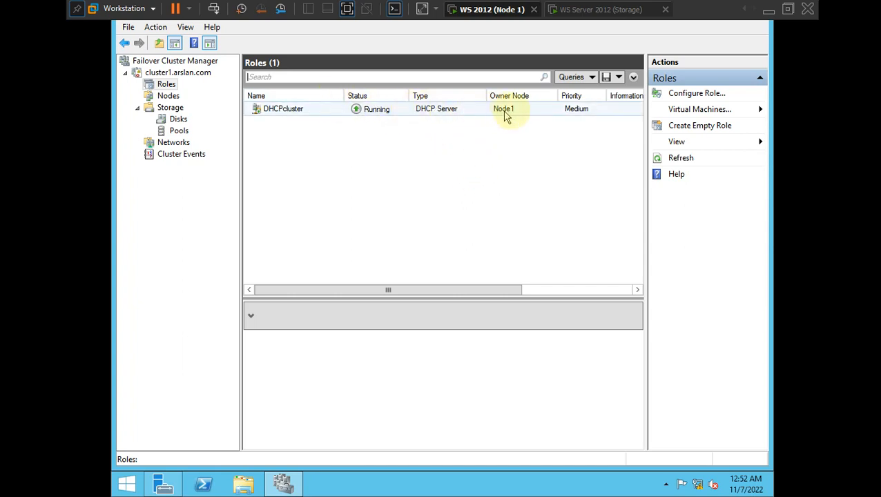
pyautogui.click(164, 97)
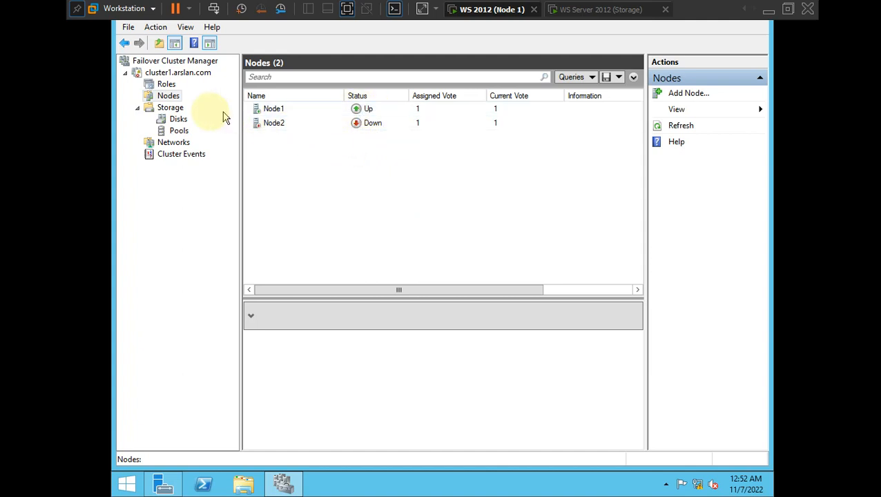
pyautogui.click(166, 85)
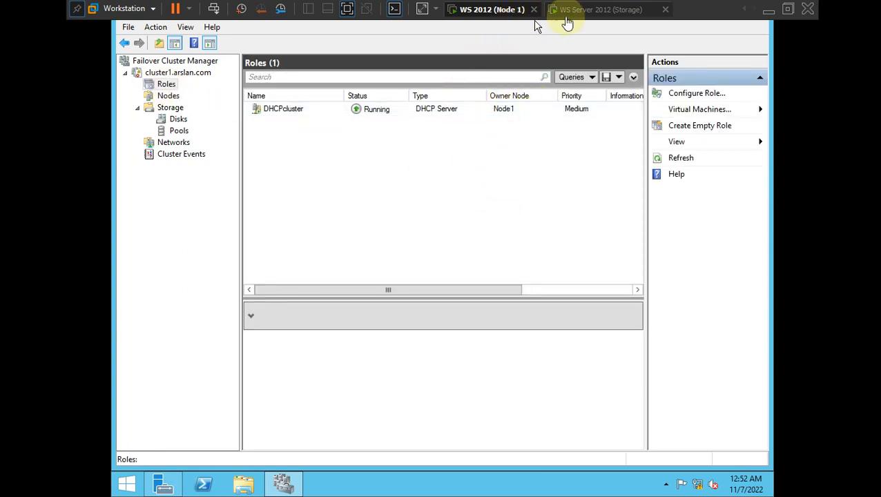
pyautogui.click(499, 159)
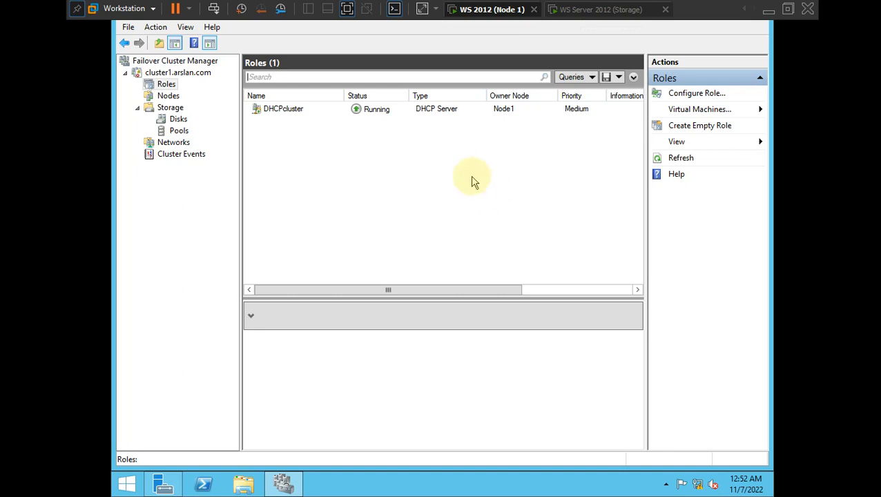
pyautogui.click(504, 238)
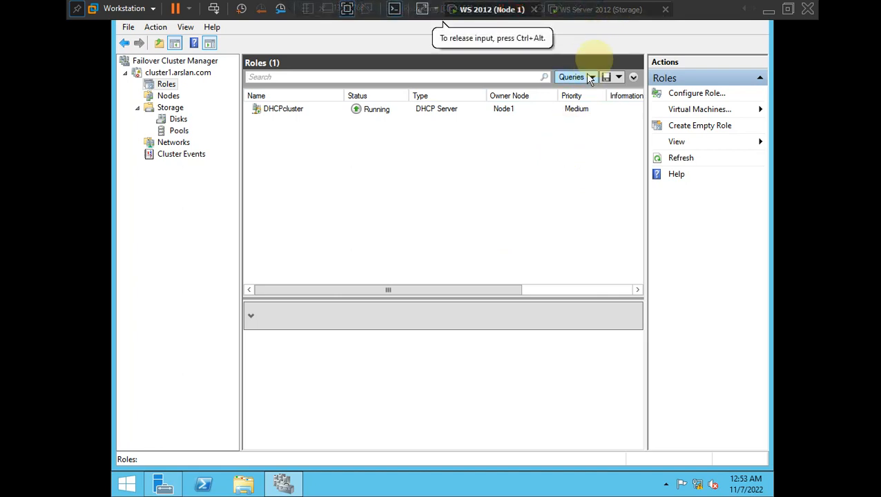
pyautogui.click(614, 13)
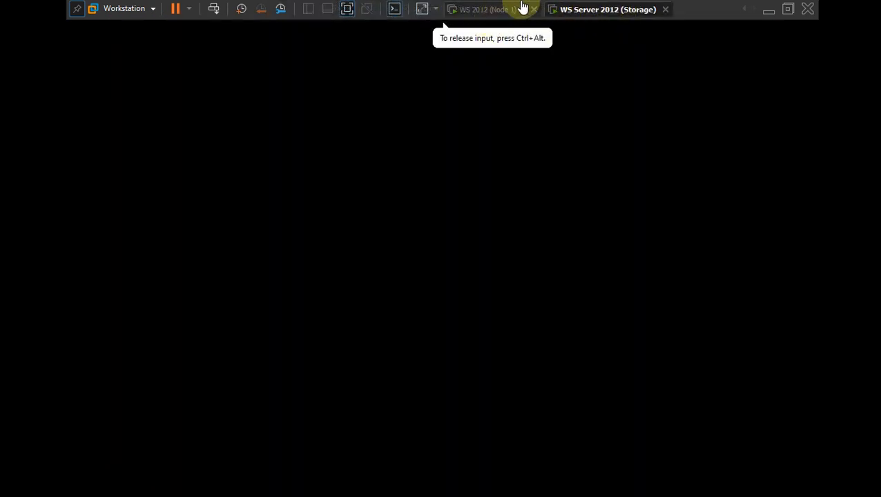
pyautogui.click(483, 11)
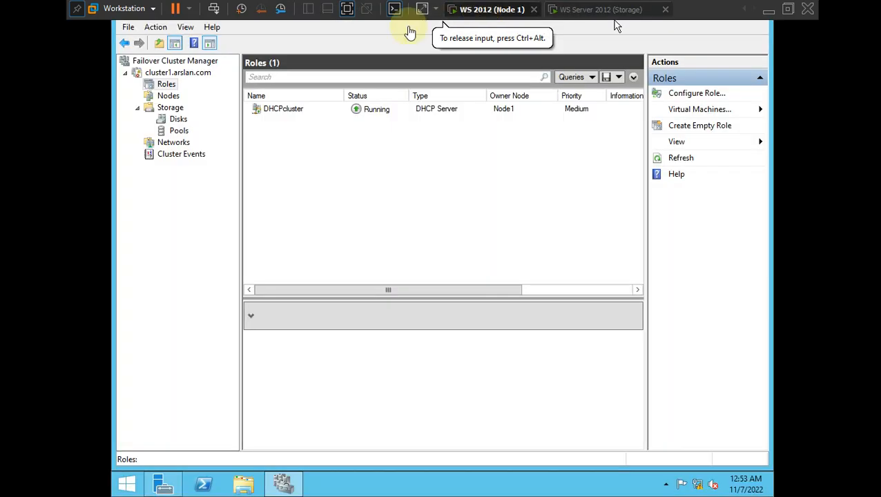
# - Leave full screen and resume the suspended WS 2012(Node 2) VM from the Library
pyautogui.click(347, 13)
pyautogui.click(87, 176)
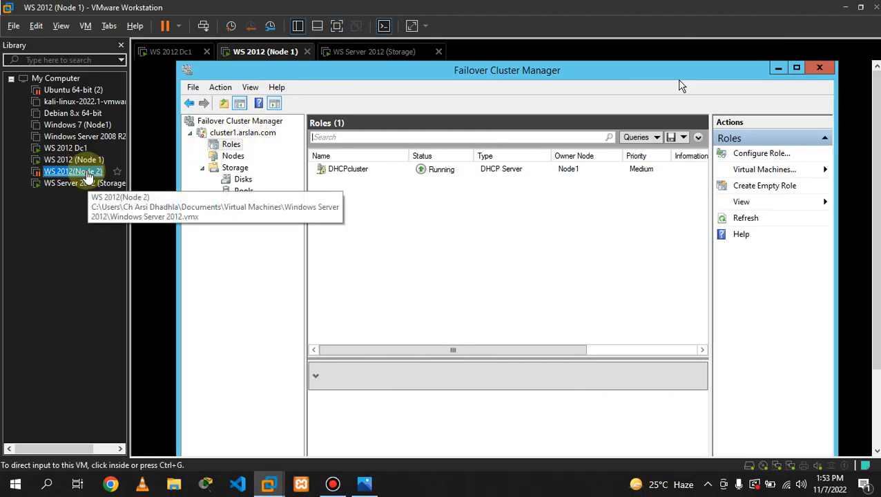
pyautogui.doubleClick(92, 173)
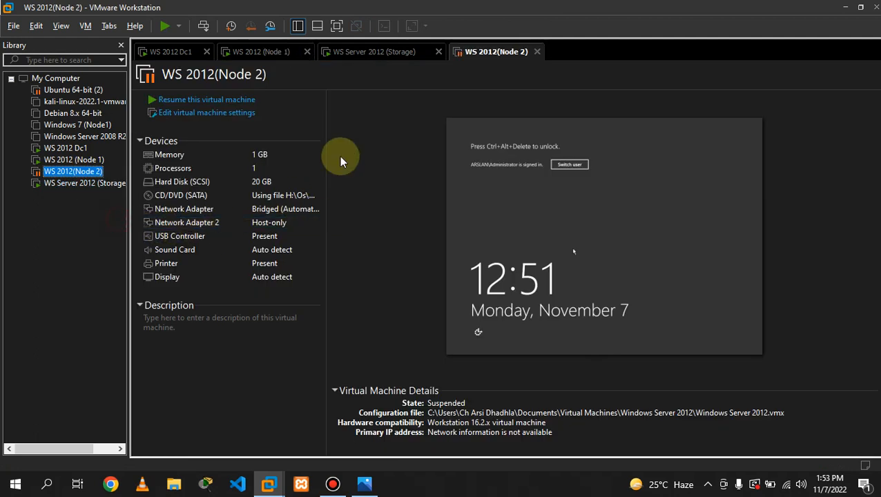
pyautogui.click(191, 100)
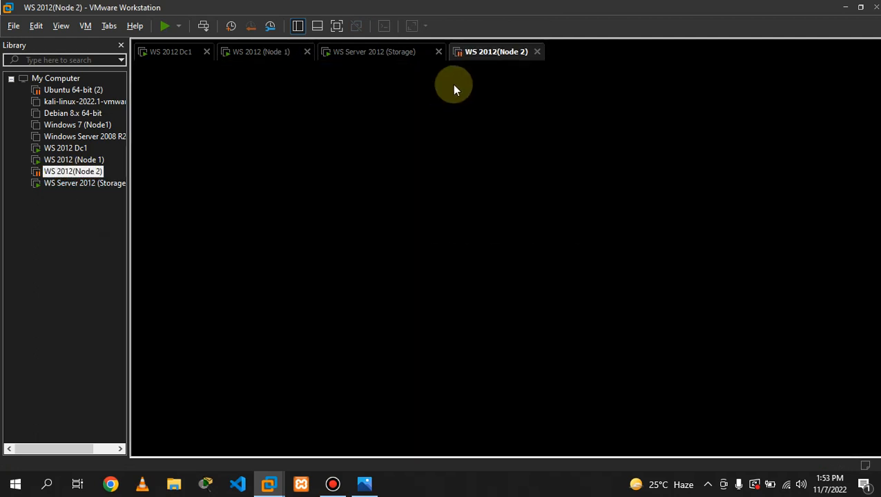
# - Wait for Node 2 to restore, then start switching user on its lock screen
pyautogui.click(378, 54)
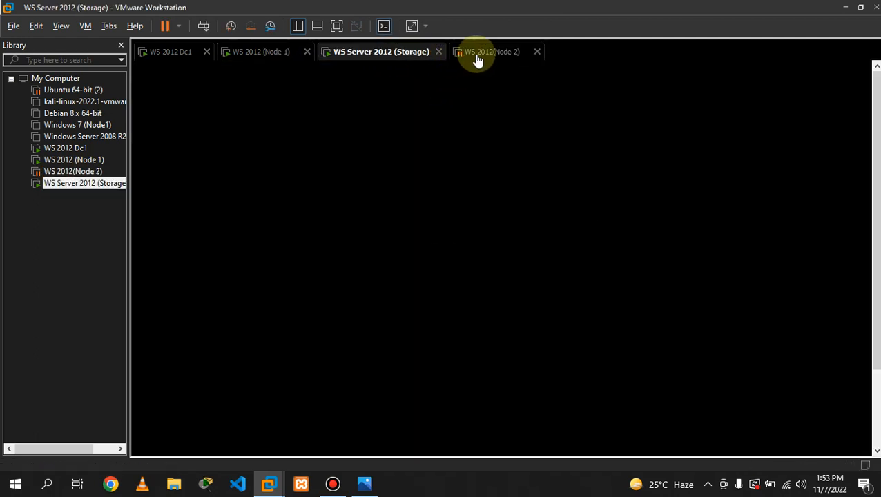
pyautogui.click(471, 53)
pyautogui.click(399, 54)
pyautogui.click(474, 53)
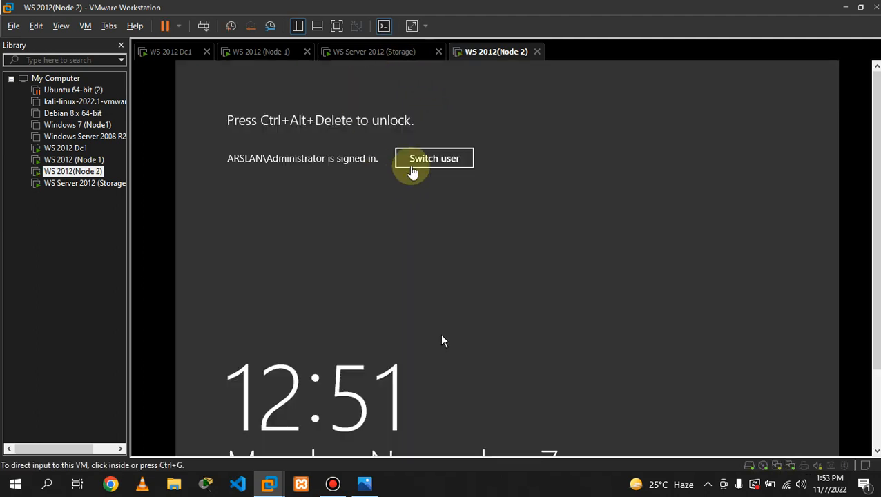
pyautogui.click(416, 163)
pyautogui.click(418, 162)
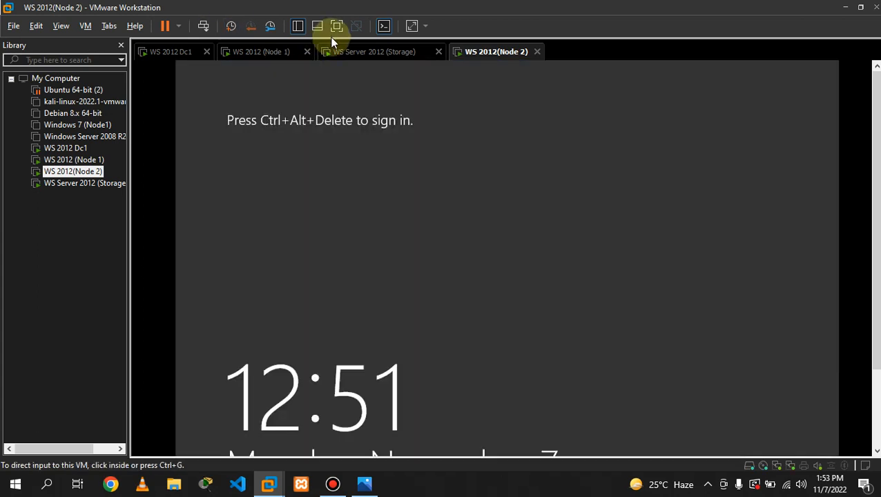
# - Sign in to Node 2 in full screen as administrator with the account password
pyautogui.click(337, 26)
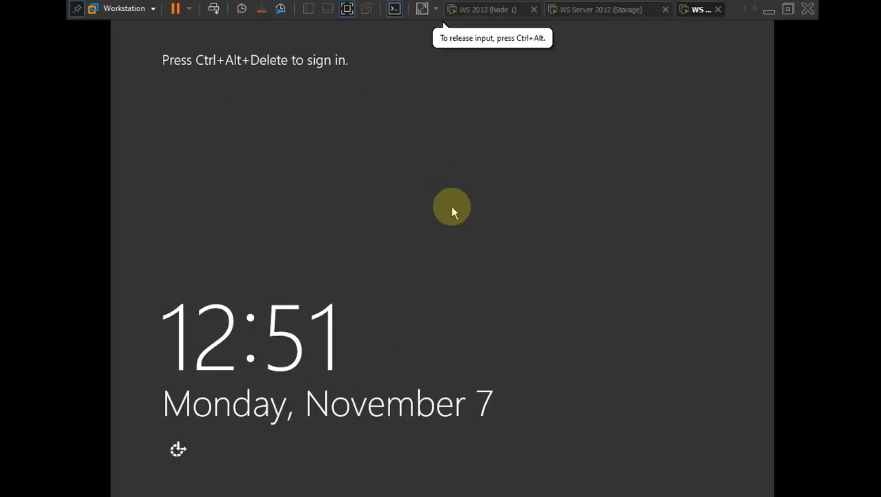
pyautogui.press('ctrl+alt+Insert')
pyautogui.click(369, 160)
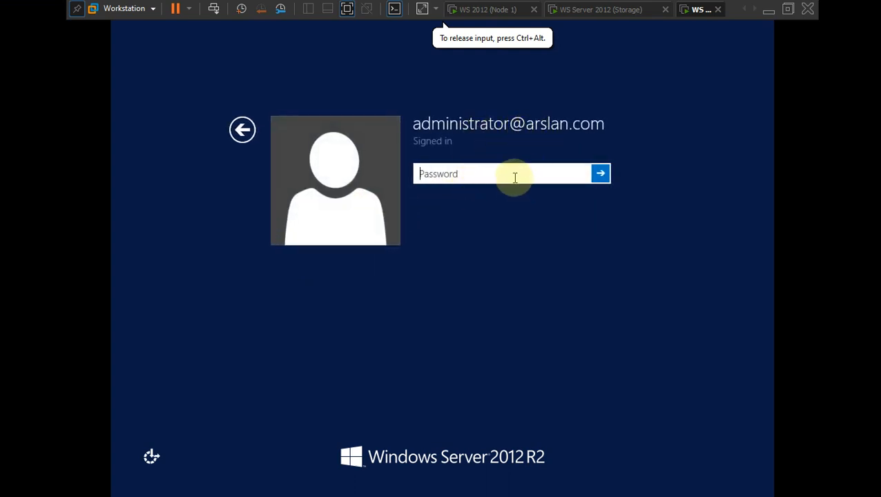
pyautogui.write('P')
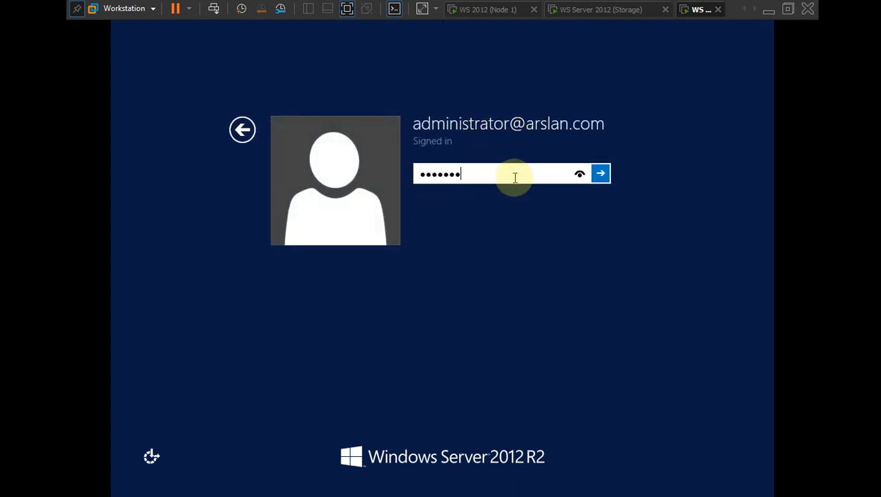
pyautogui.press('Return')
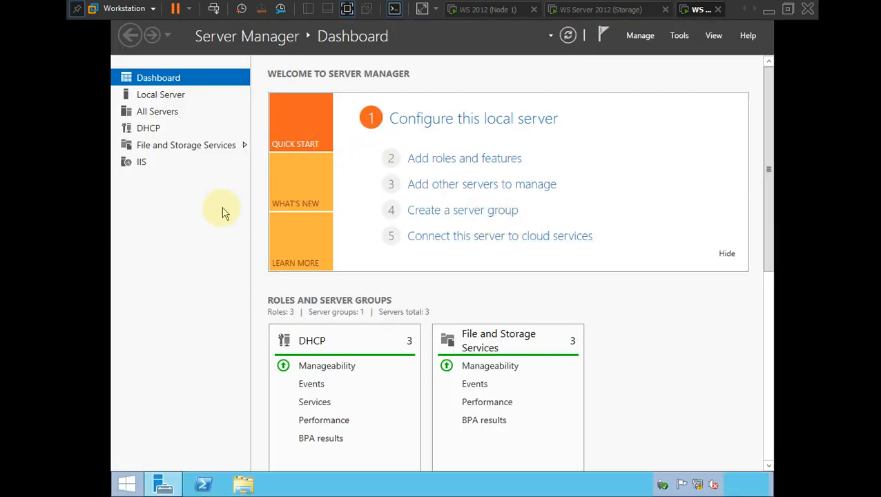
# - Refresh Server Manager and launch Failover Cluster Manager from its Tools menu
pyautogui.click(576, 36)
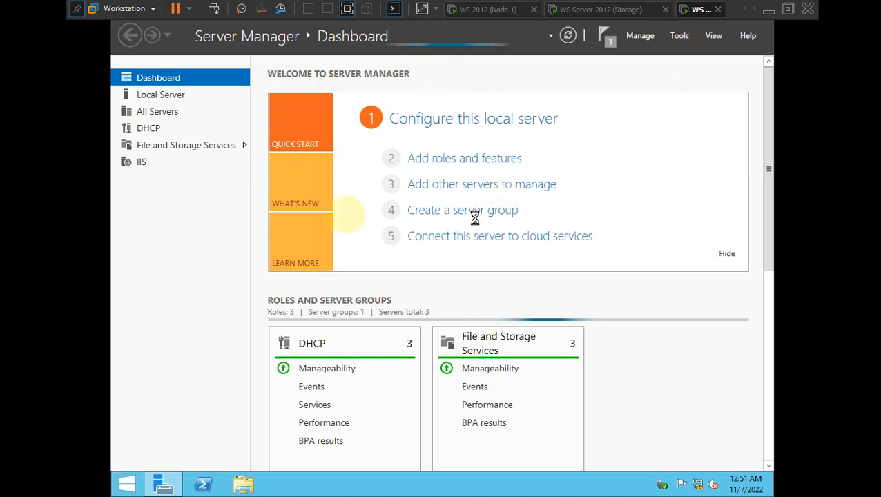
pyautogui.click(679, 35)
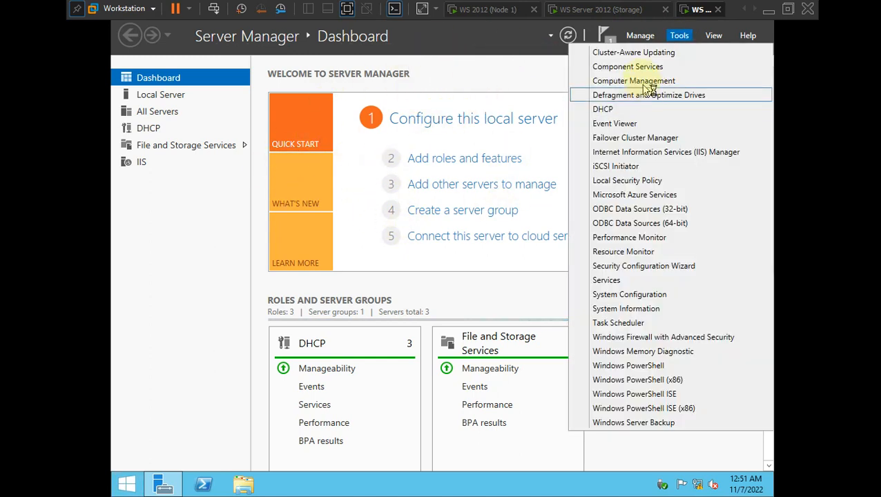
pyautogui.click(646, 141)
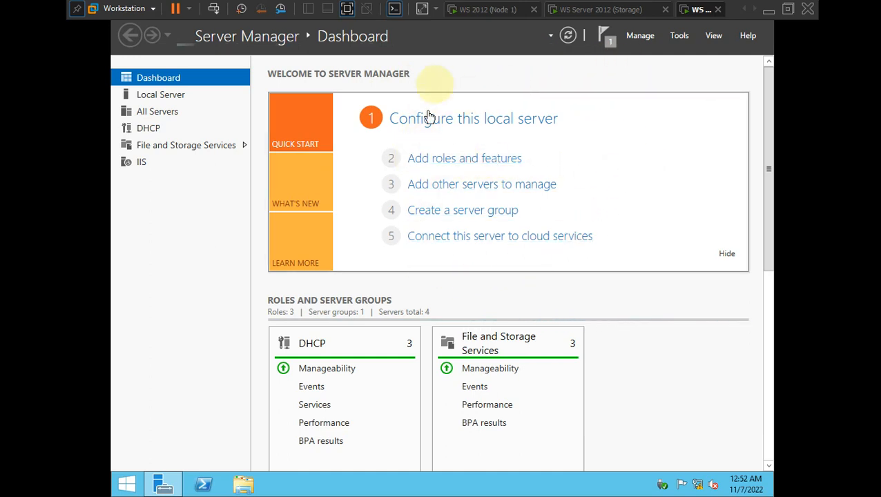
pyautogui.hotkey('ctrl', 'alt')
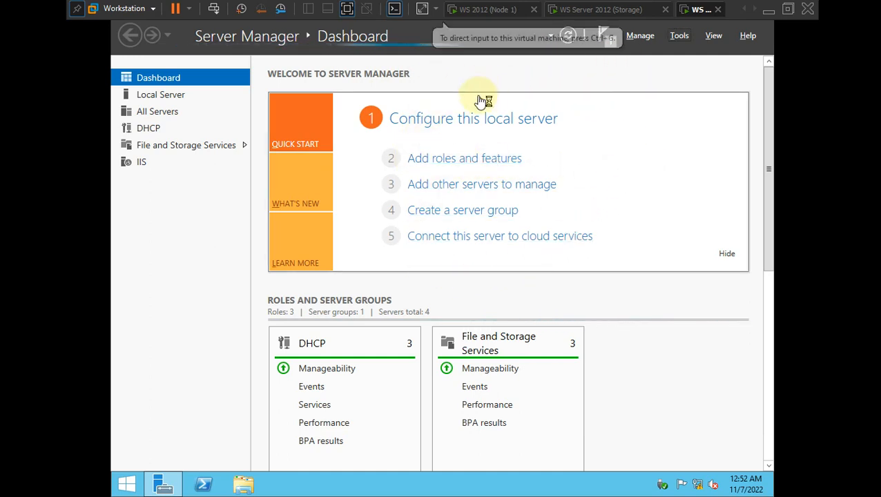
pyautogui.hotkey('alt', 'Tab')
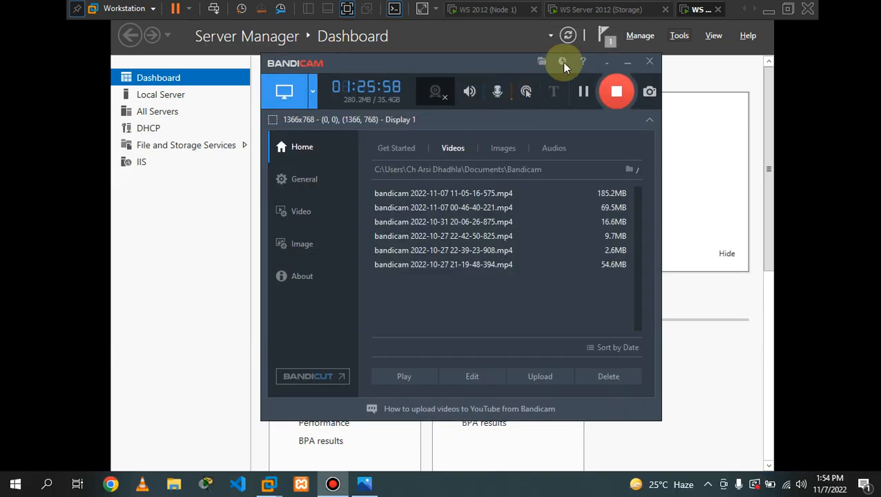
pyautogui.click(627, 62)
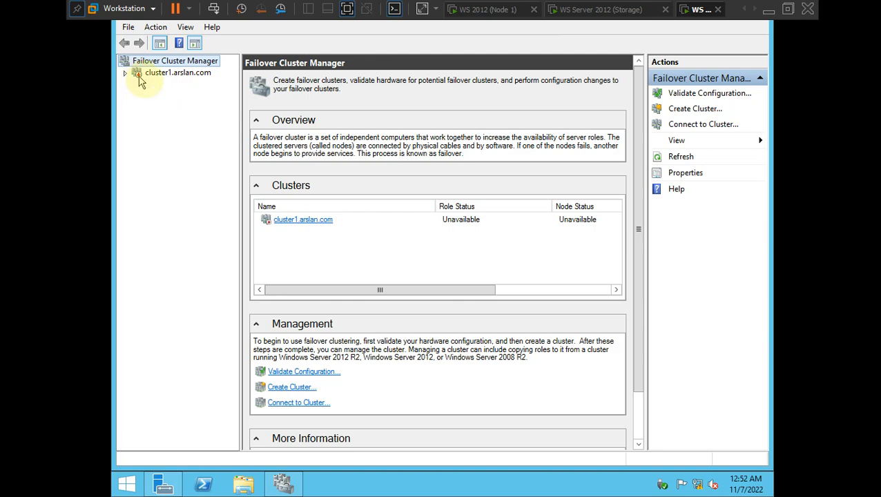
# - Connect to cluster1.arslan.com to show its summary: 1 role, 2 nodes, Node1 hosting
pyautogui.click(358, 238)
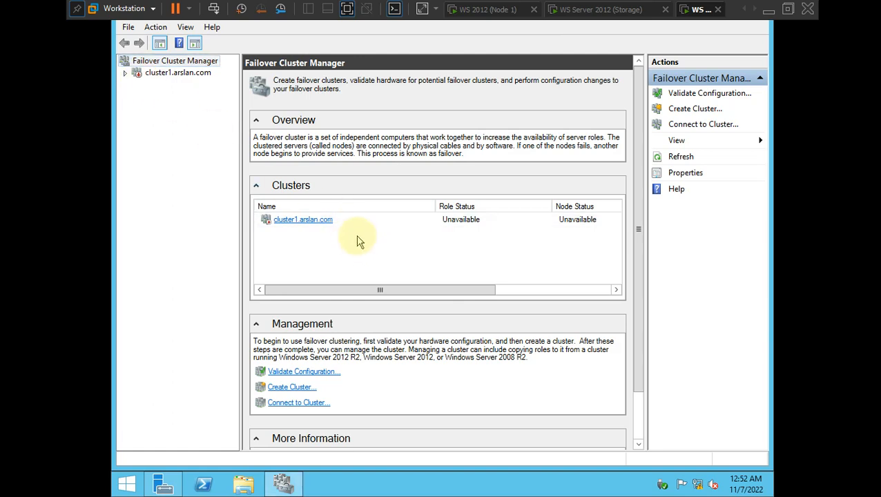
pyautogui.click(125, 73)
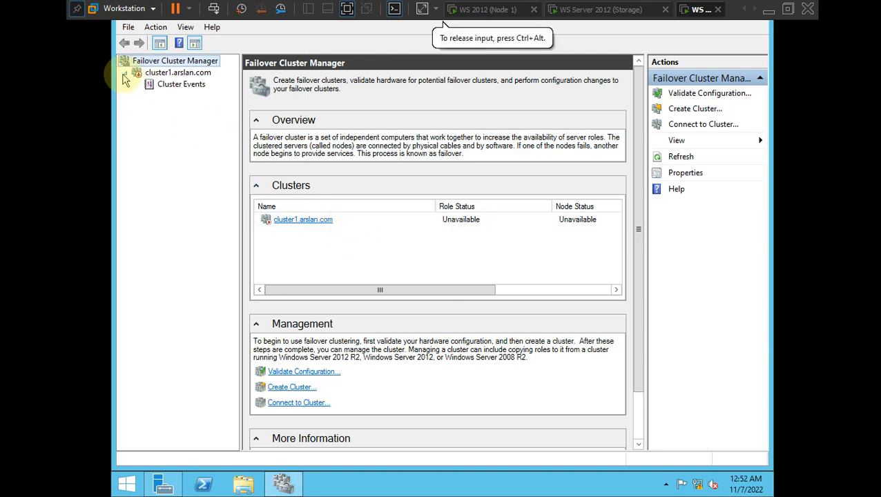
pyautogui.click(141, 73)
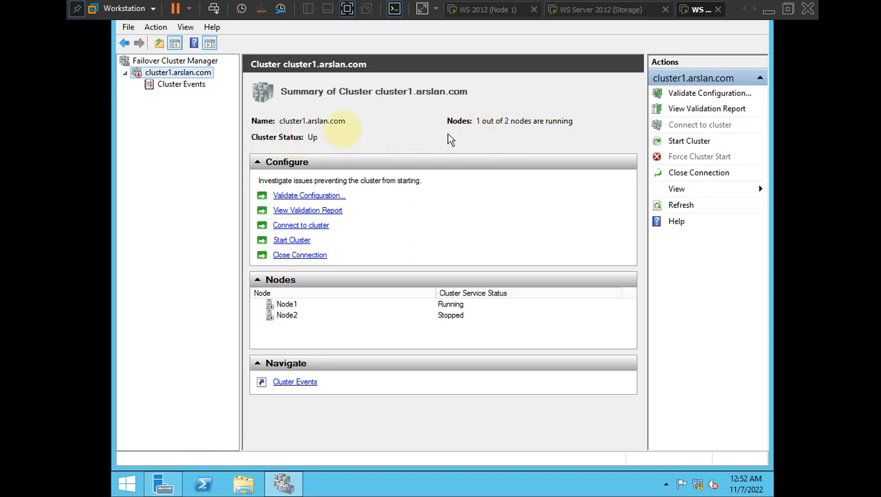
pyautogui.click(159, 86)
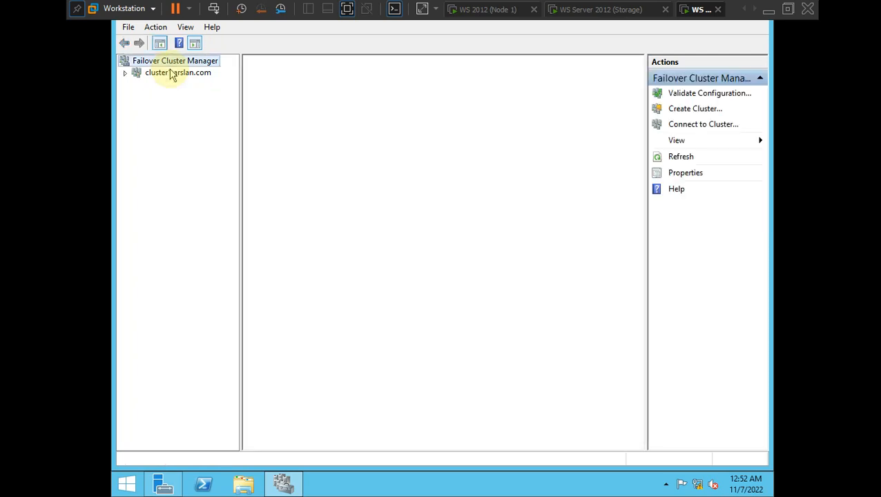
pyautogui.click(167, 75)
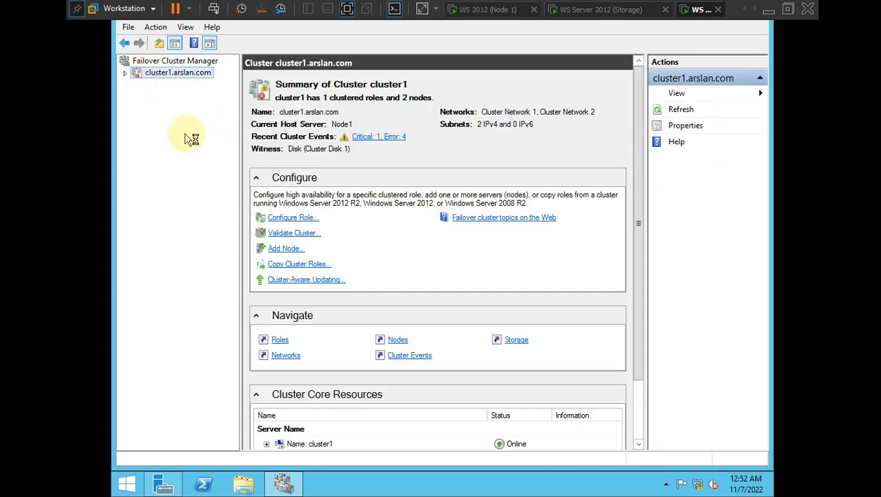
# - Check cluster1's nodes list, showing Node2 Joining and Node1 Up, and expand Storage
pyautogui.click(125, 73)
pyautogui.click(167, 97)
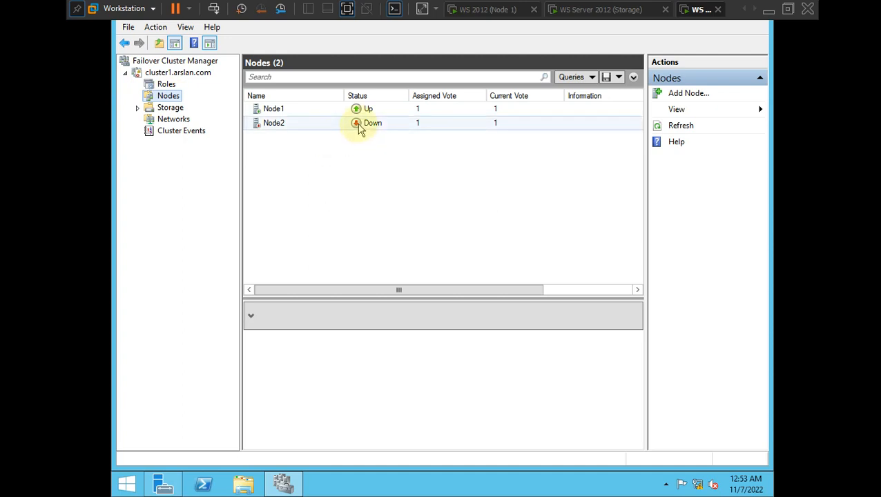
pyautogui.click(359, 130)
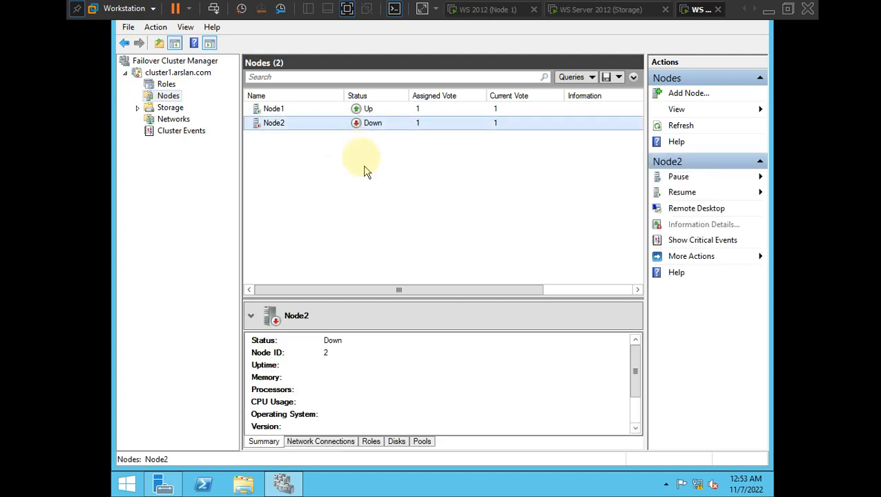
pyautogui.click(679, 127)
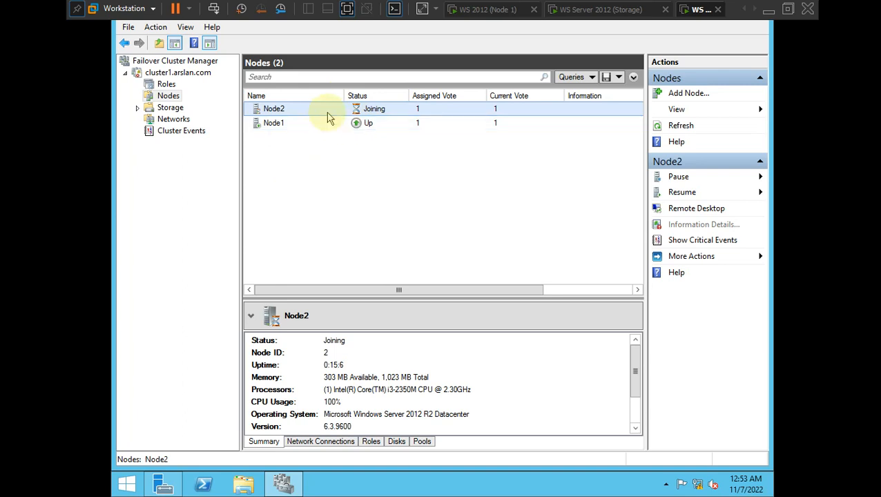
pyautogui.click(165, 84)
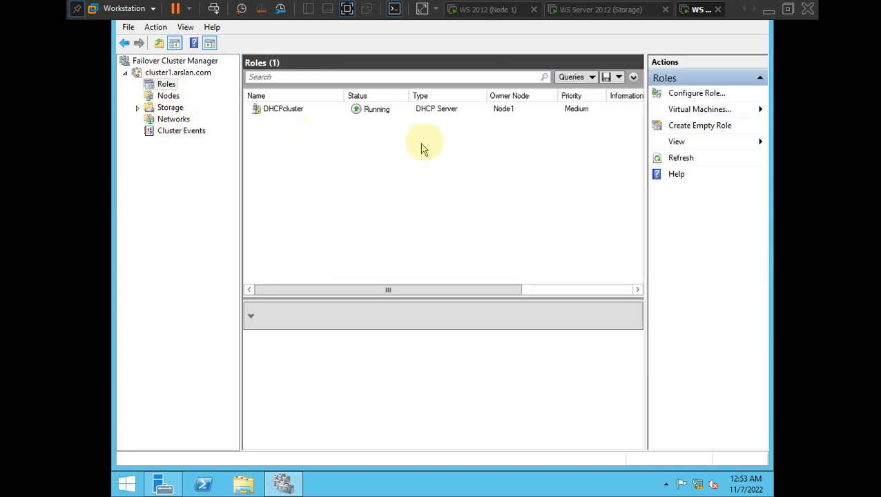
pyautogui.click(168, 96)
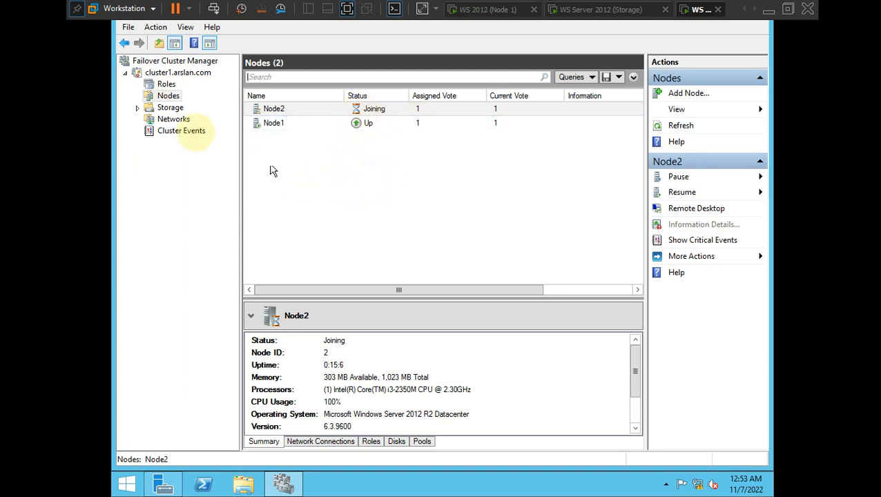
pyautogui.click(138, 108)
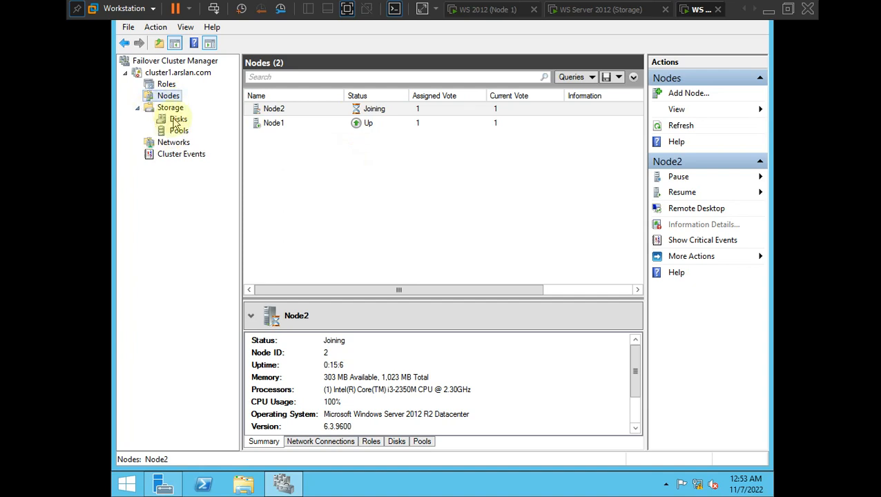
# - Cycle through the Storage, Node 1 and Node 2 VM tabs, ending on Node 2
pyautogui.click(604, 8)
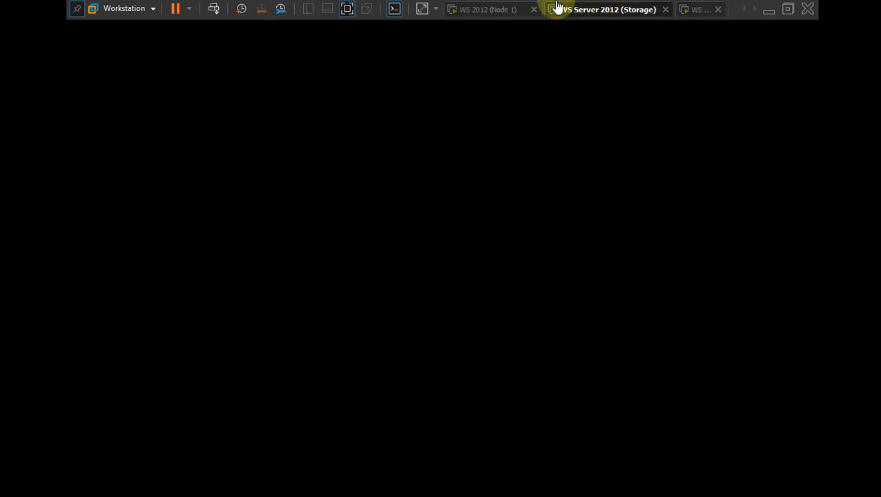
pyautogui.click(492, 8)
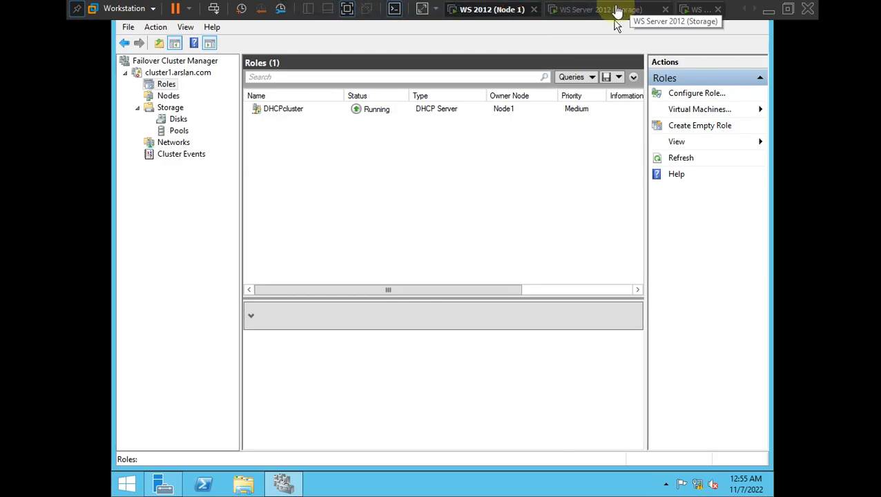
pyautogui.click(617, 10)
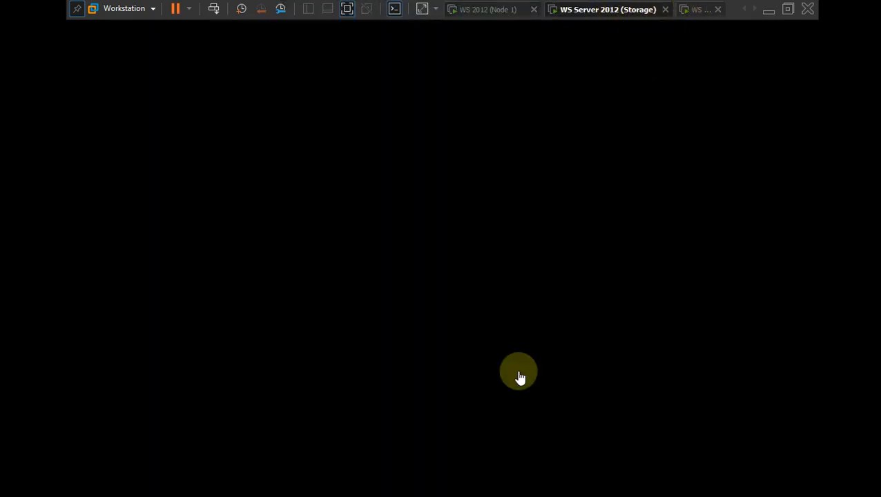
pyautogui.click(688, 9)
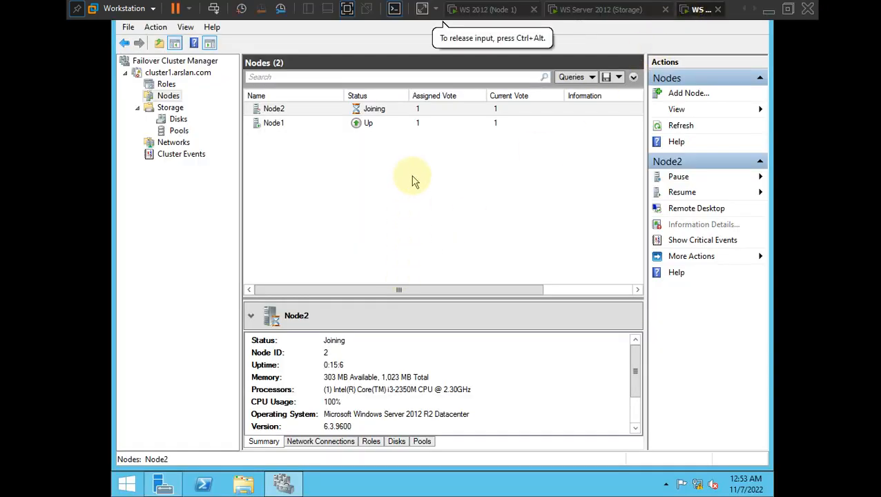
pyautogui.click(598, 8)
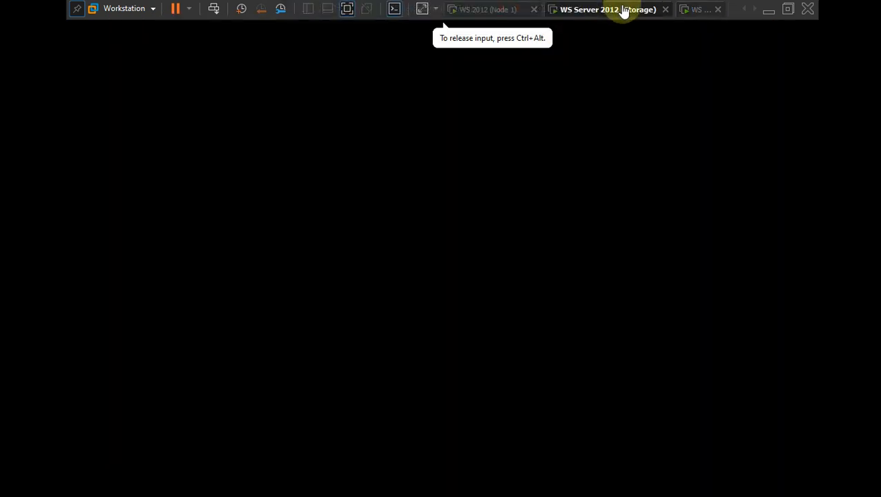
pyautogui.click(512, 14)
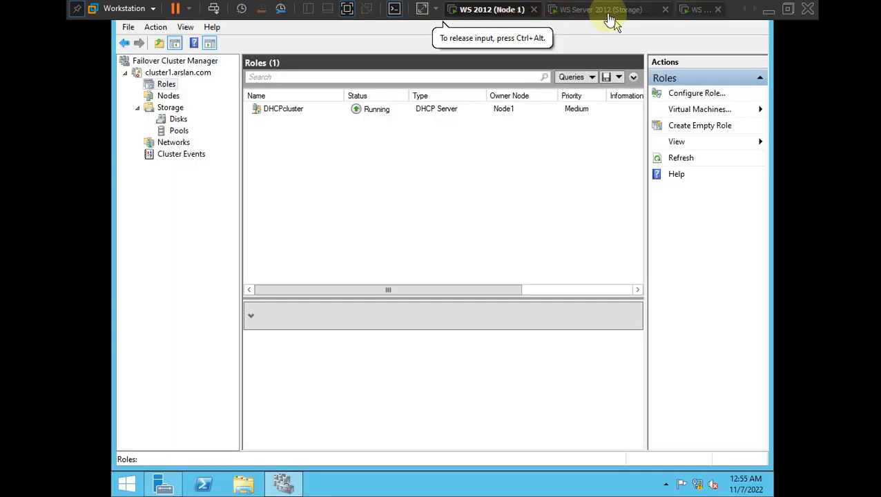
pyautogui.click(616, 12)
pyautogui.click(697, 11)
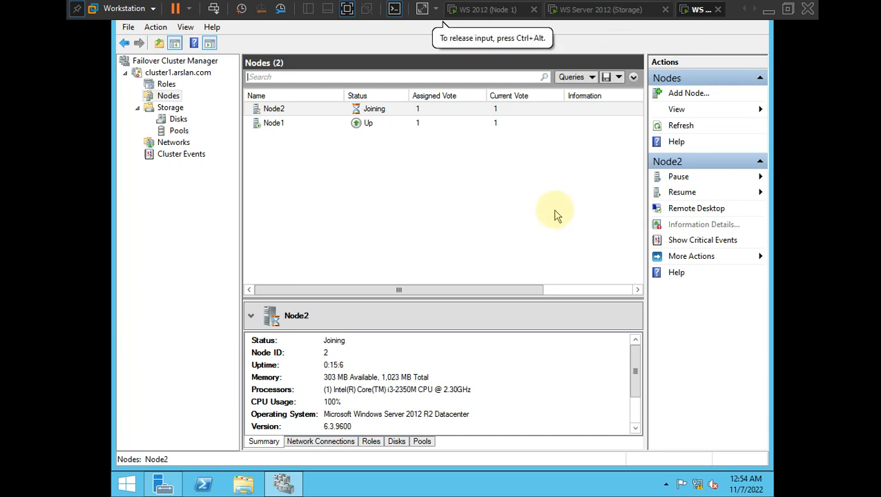
# - On Node 2, refresh Nodes to confirm both nodes Up, check Roles, then return to Node 1
pyautogui.hotkey('ctrl', 'alt')
pyautogui.hotkey('alt', 'Tab')
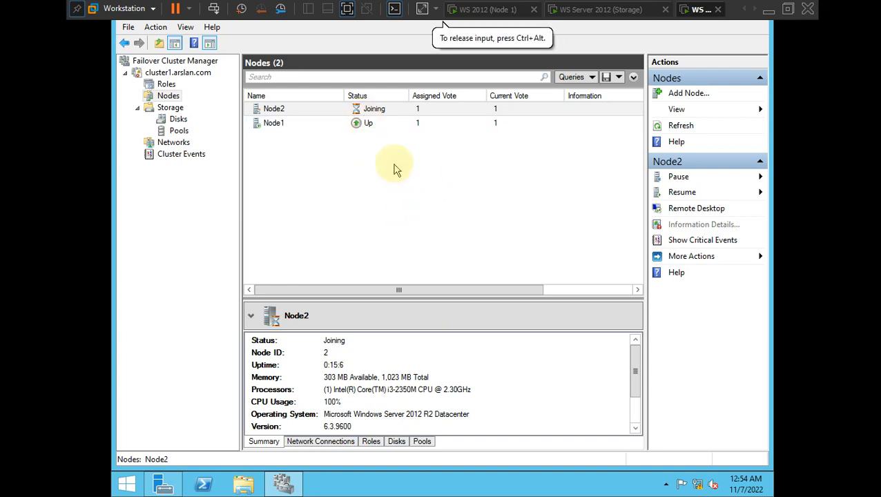
pyautogui.click(673, 126)
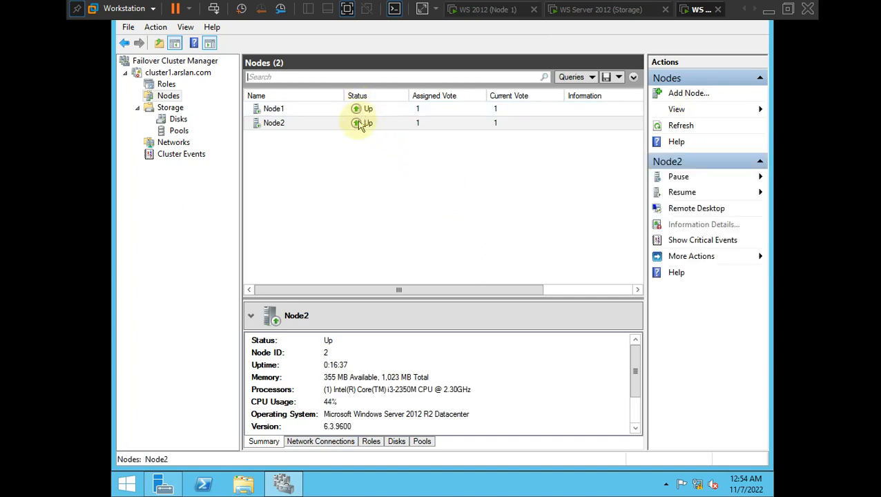
pyautogui.click(166, 85)
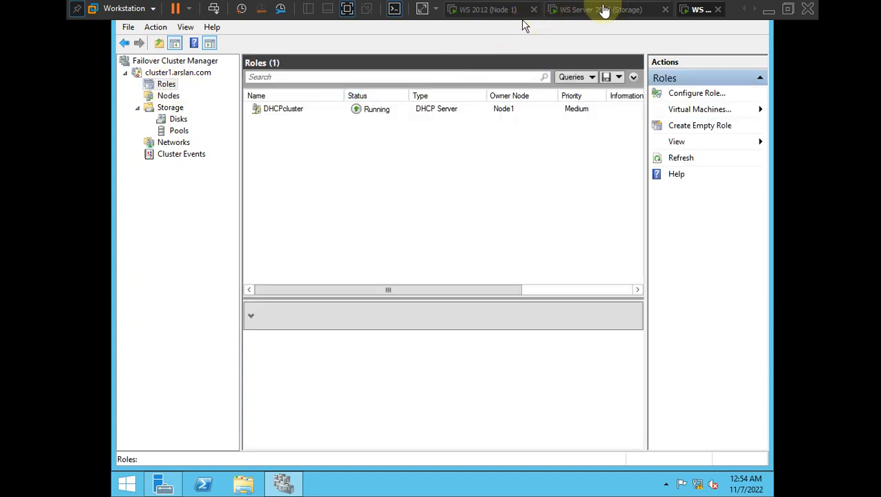
pyautogui.click(481, 14)
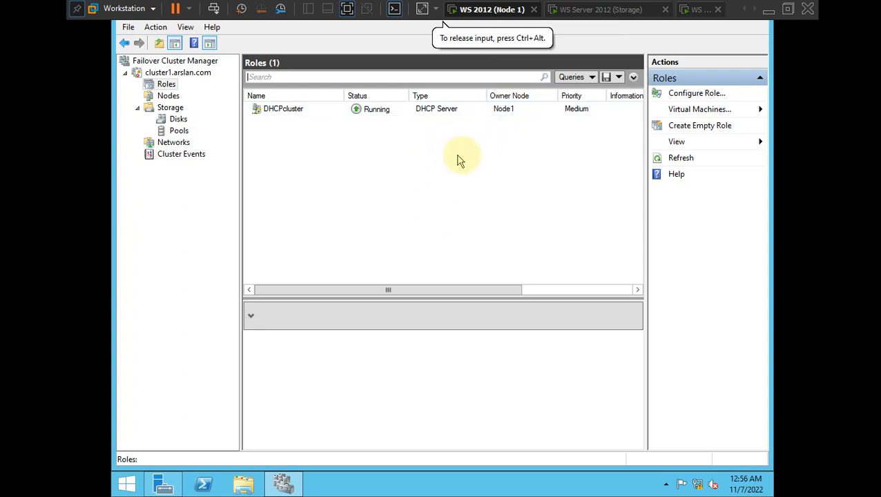
# - Disable Node 1's Ethernet0 connection via ncpa.cpl, then minimize Network Connections to watch Roles
pyautogui.press('super+r')
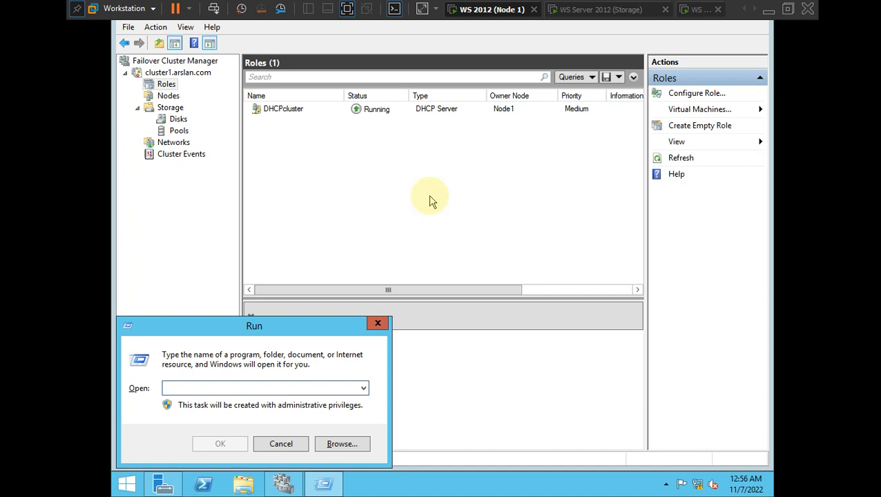
pyautogui.write('ncpa.cpl')
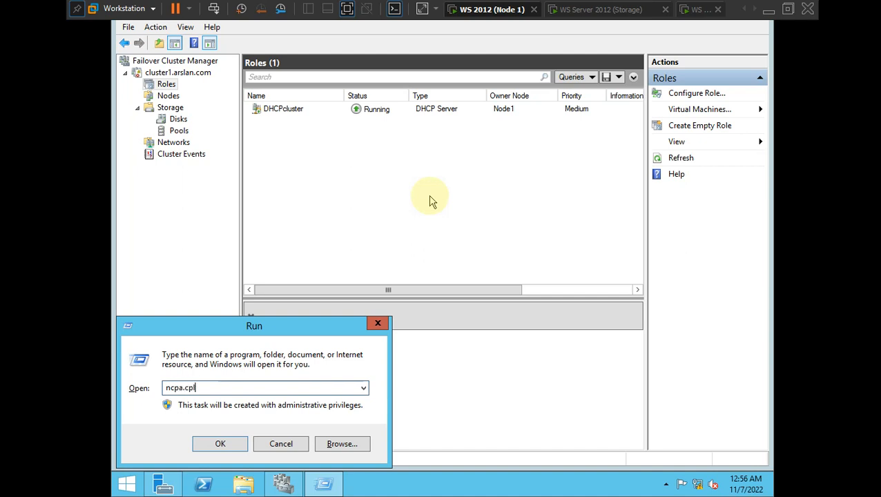
pyautogui.press('Return')
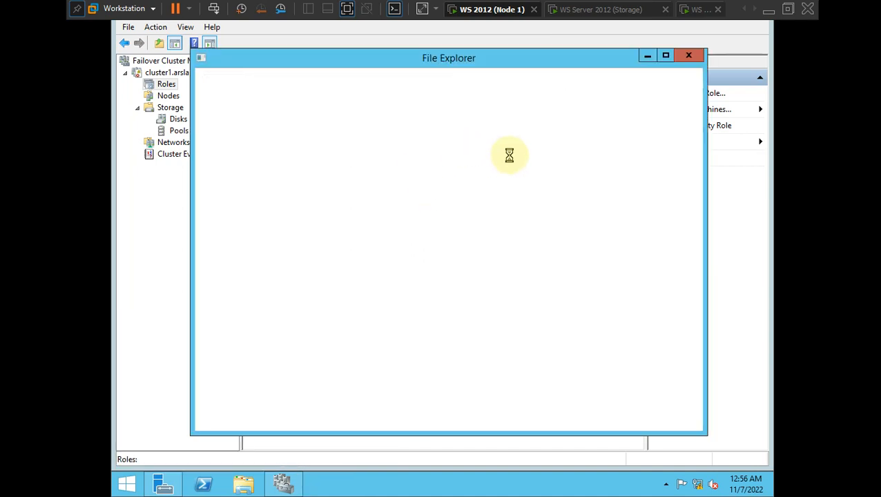
pyautogui.click(274, 135)
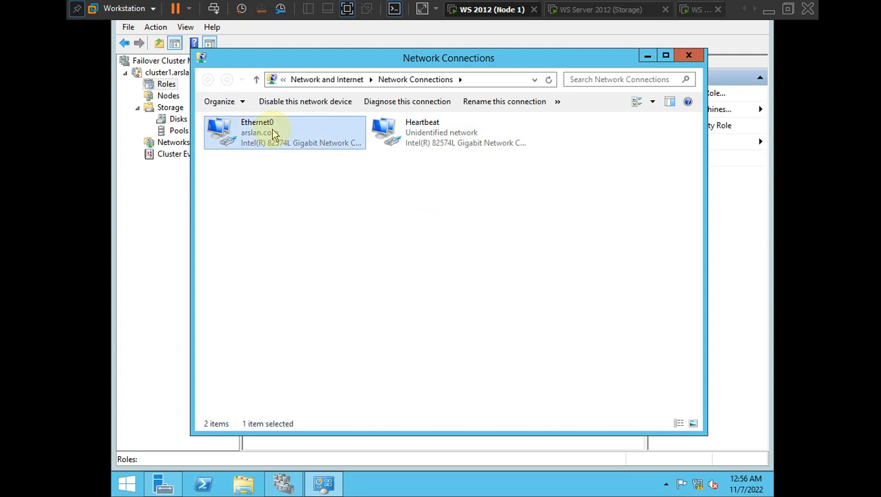
pyautogui.rightClick(276, 137)
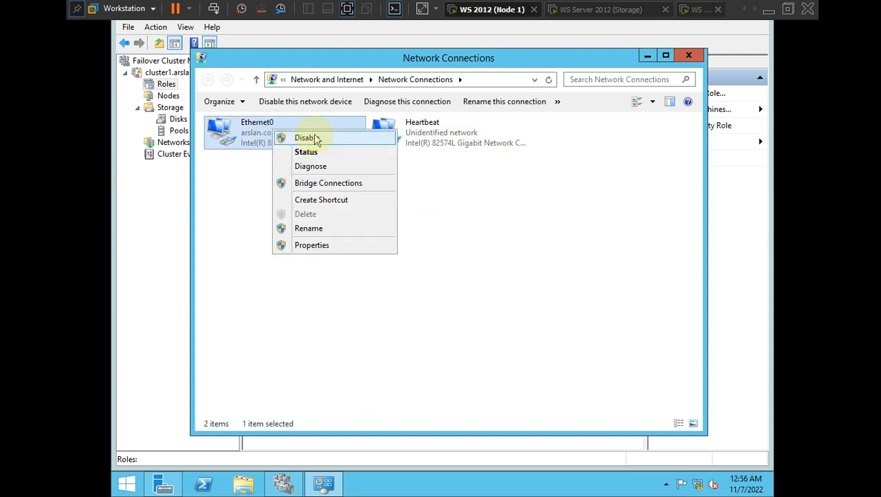
pyautogui.click(313, 137)
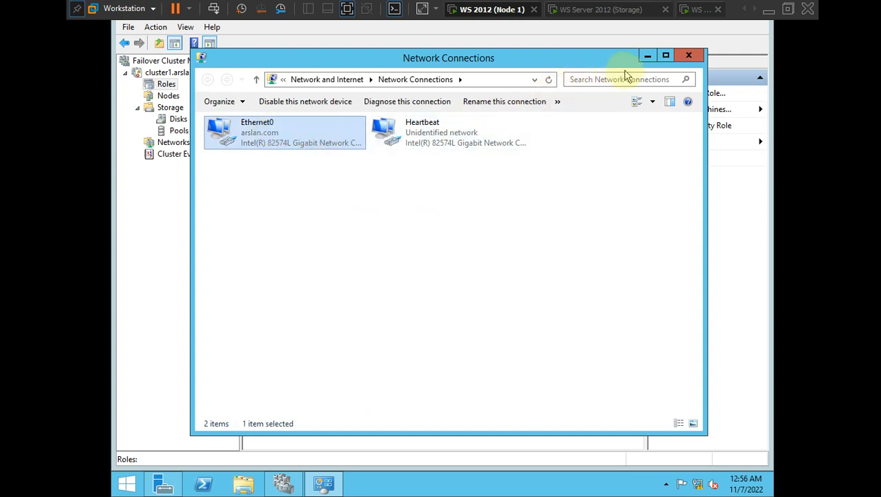
pyautogui.click(646, 55)
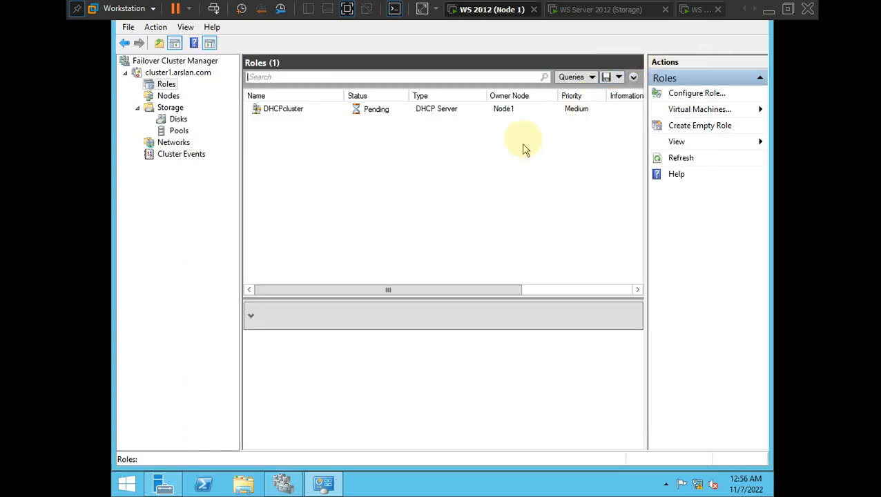
# - Move the Node 2 tab next to Node 1 and confirm DHCPcluster now runs on Node2
pyautogui.click(570, 11)
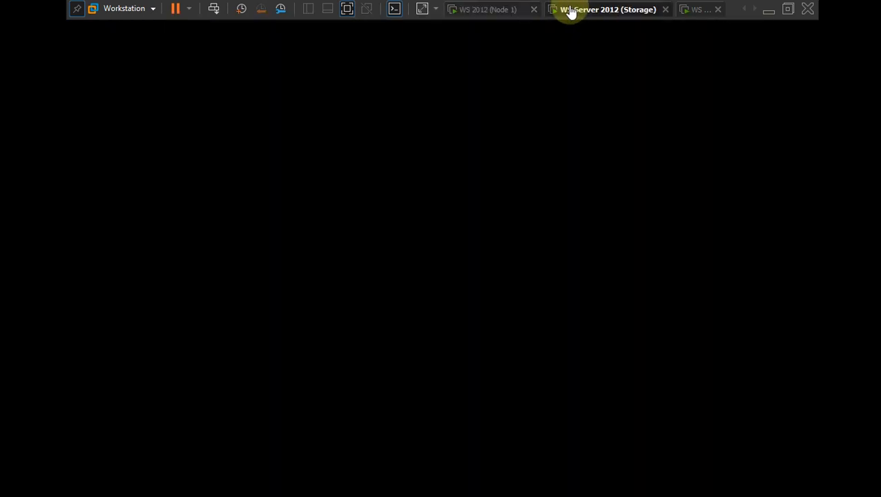
pyautogui.click(695, 10)
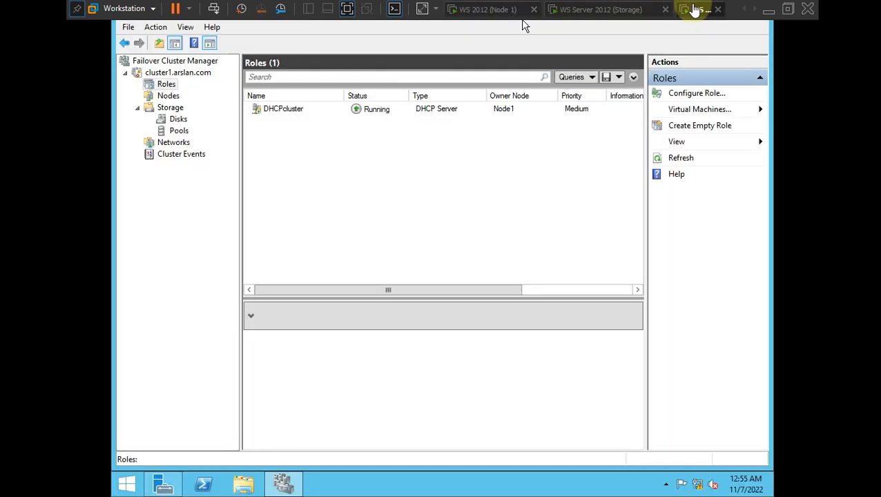
pyautogui.moveTo(695, 10); pyautogui.dragTo(573, 11)
pyautogui.click(429, 185)
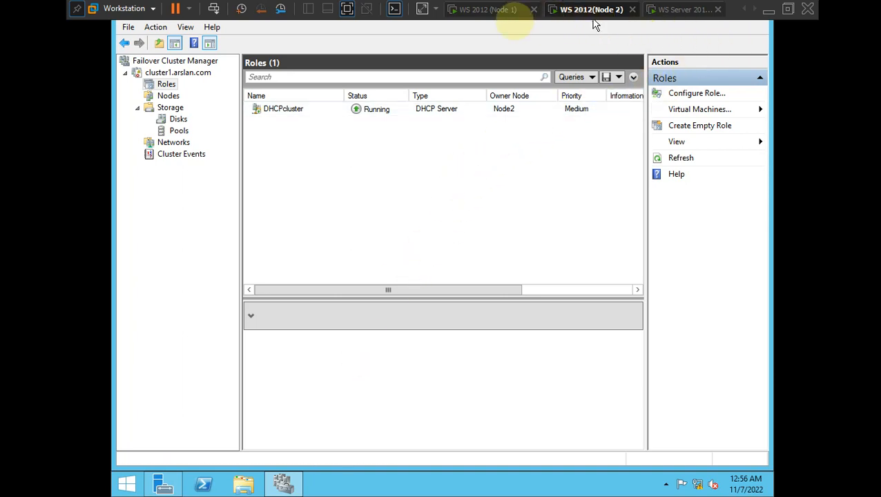
# - Go back to Node 1, which lists no clusters, and release keyboard control to the host
pyautogui.click(495, 8)
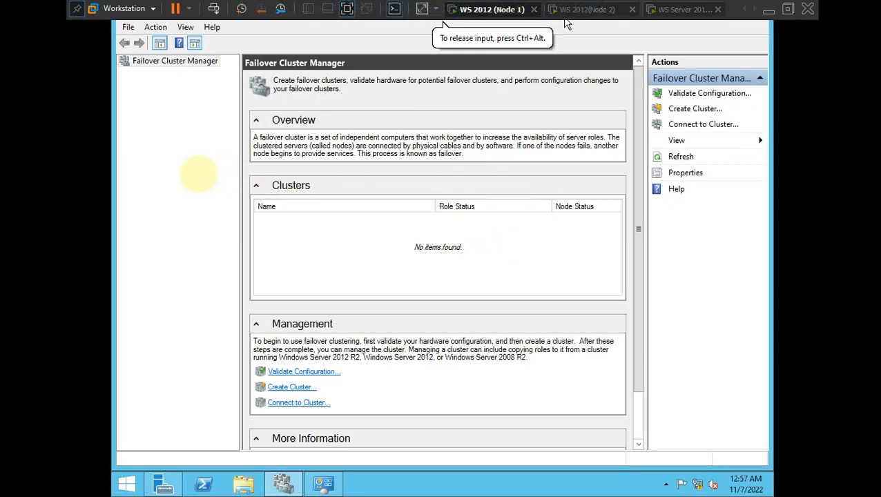
pyautogui.hotkey('ctrl', 'alt')
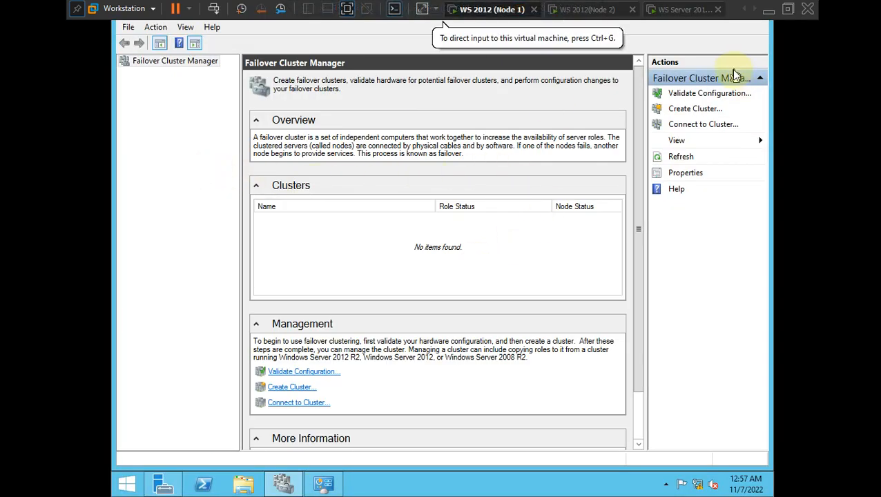
pyautogui.hotkey('alt', 'Tab')
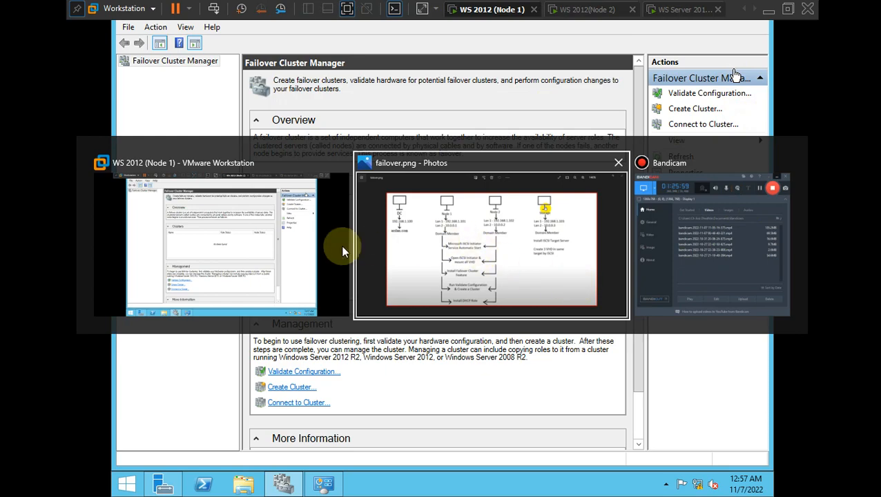
# - Bring the failover.png diagram to the front in Photos and open Bandicam, shifting it slightly left
pyautogui.click(468, 259)
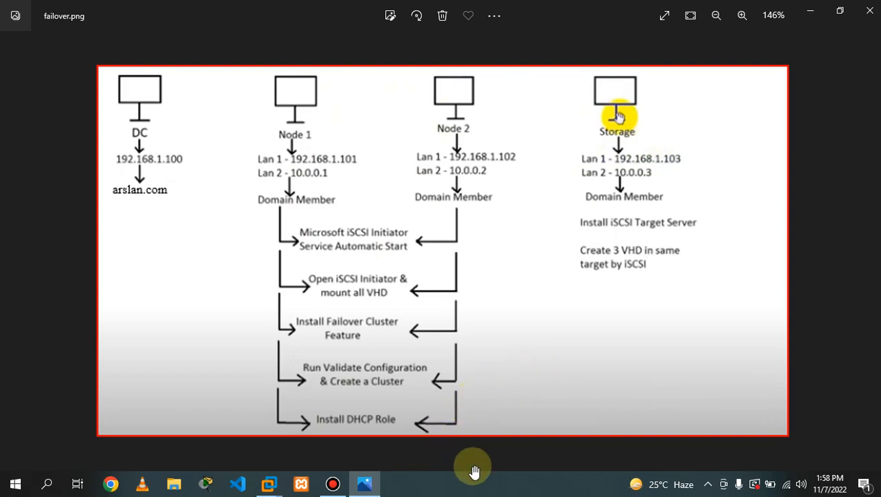
pyautogui.click(397, 489)
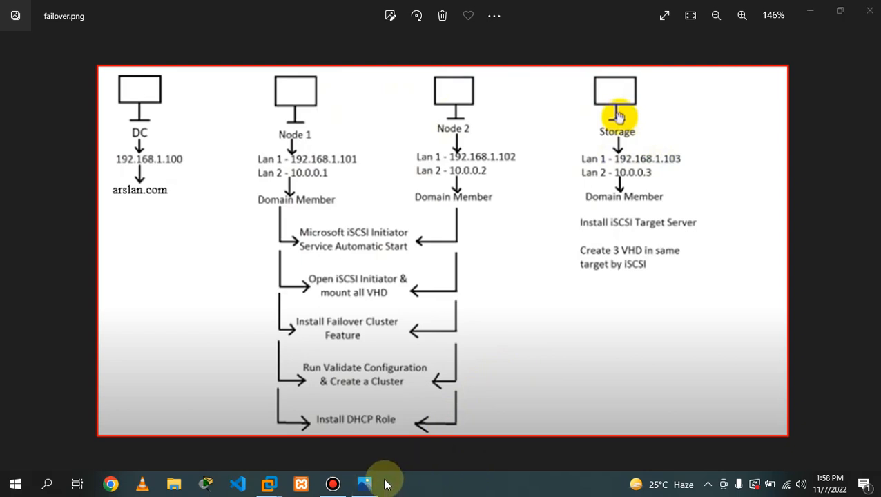
pyautogui.moveTo(343, 486)
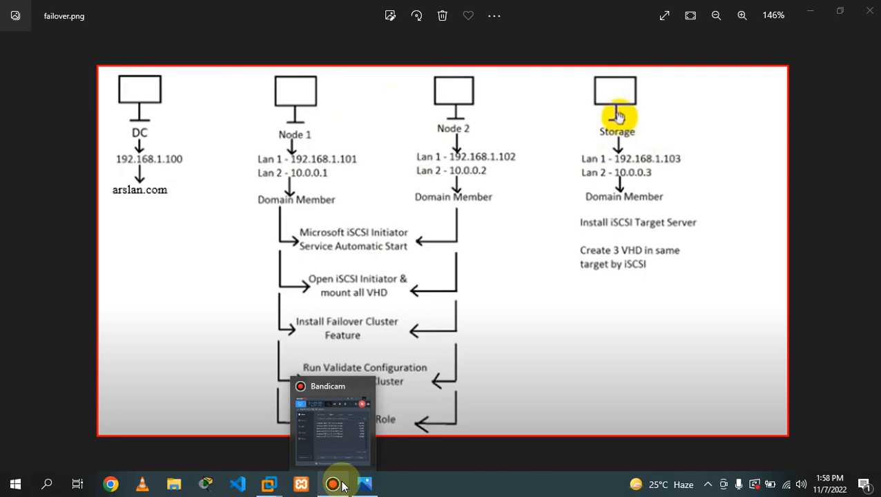
pyautogui.click(330, 414)
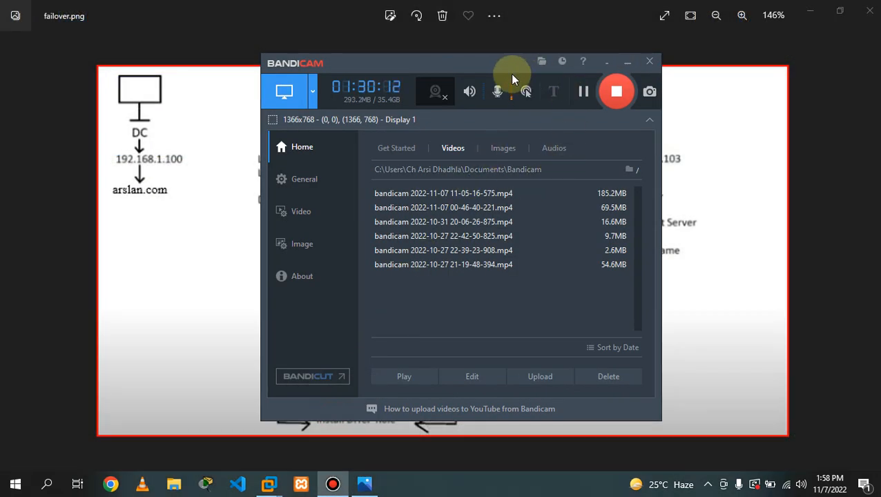
pyautogui.moveTo(510, 69); pyautogui.dragTo(477, 64)
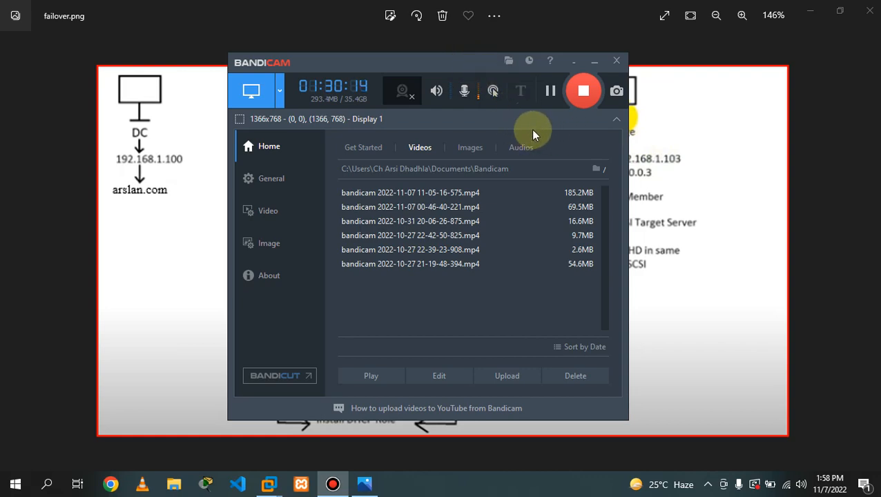